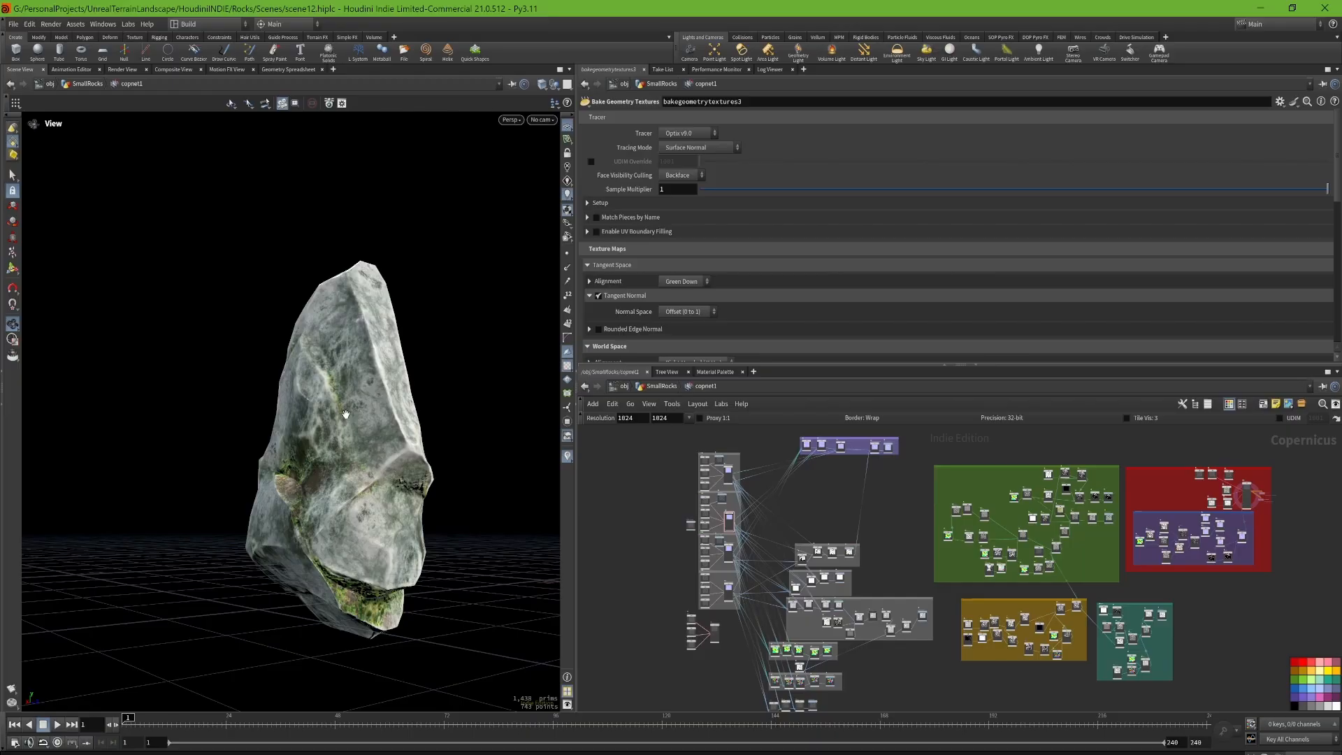
Step: Examine the textured rock and the overall layout of the node groups in the copnet1 network
left_click_drag(345, 414, 374, 368)
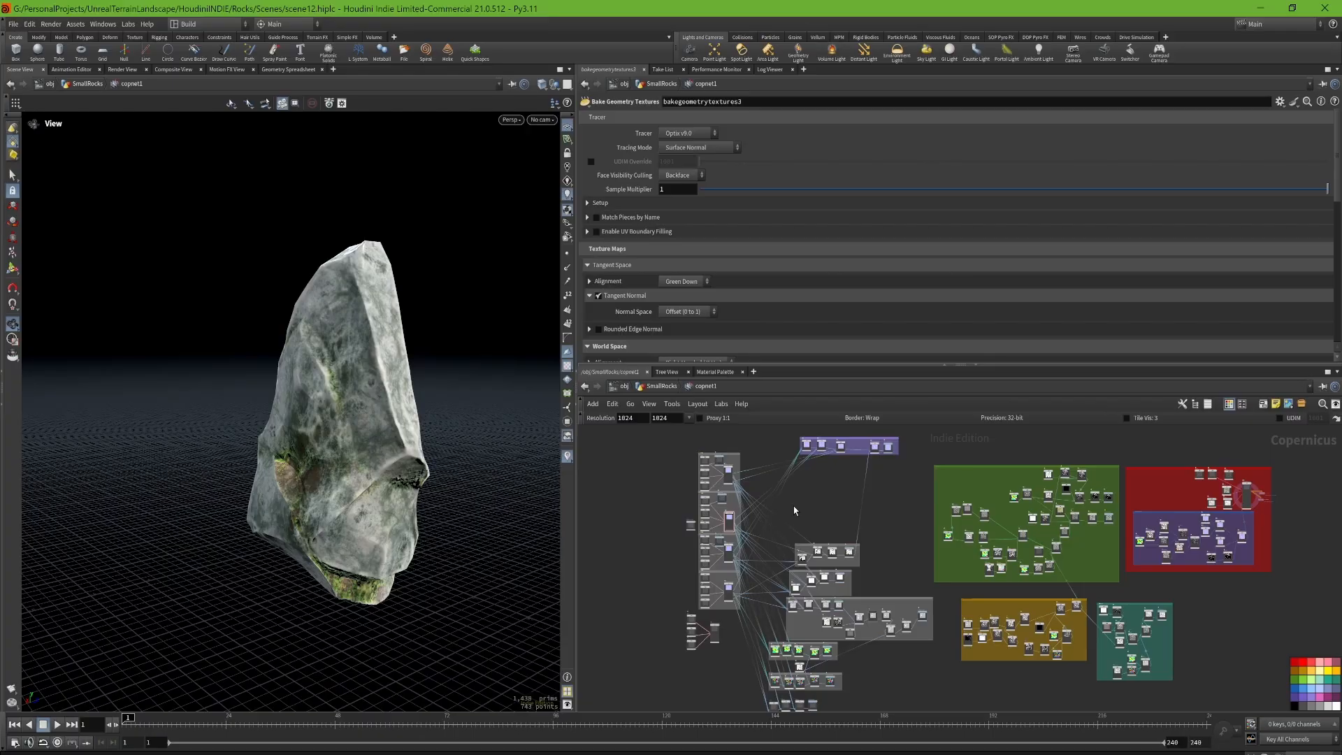
scroll(651, 535, "up", 5)
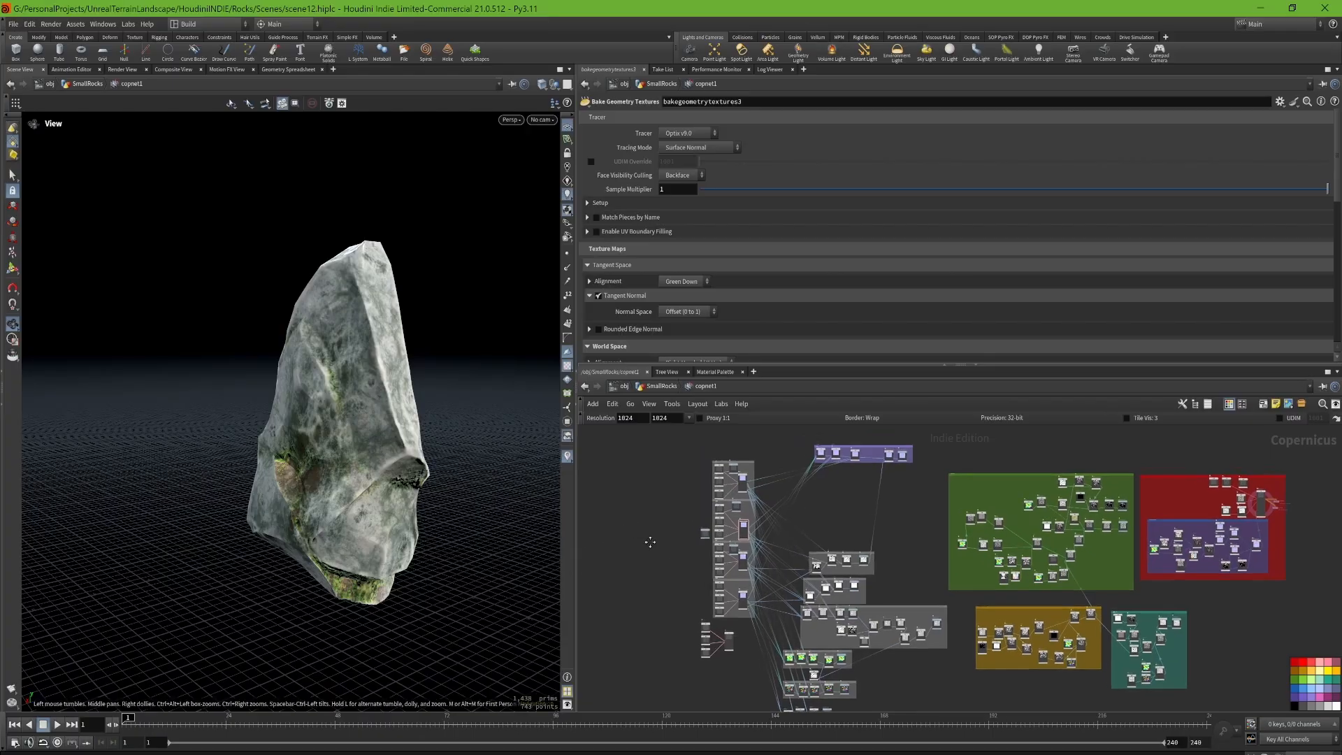
middle_click_drag(944, 561, 854, 606)
scroll(807, 520, "up", 2)
middle_click_drag(748, 537, 806, 544)
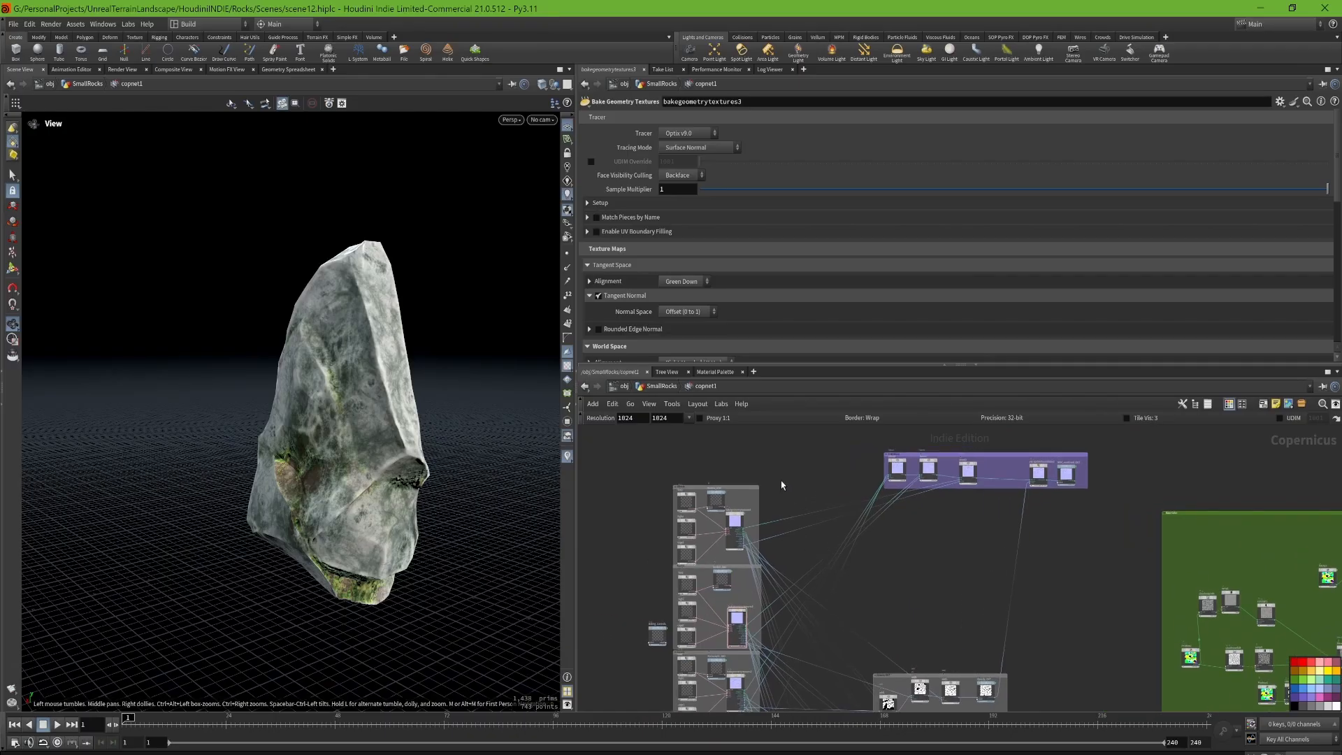
scroll(782, 485, "down", 5)
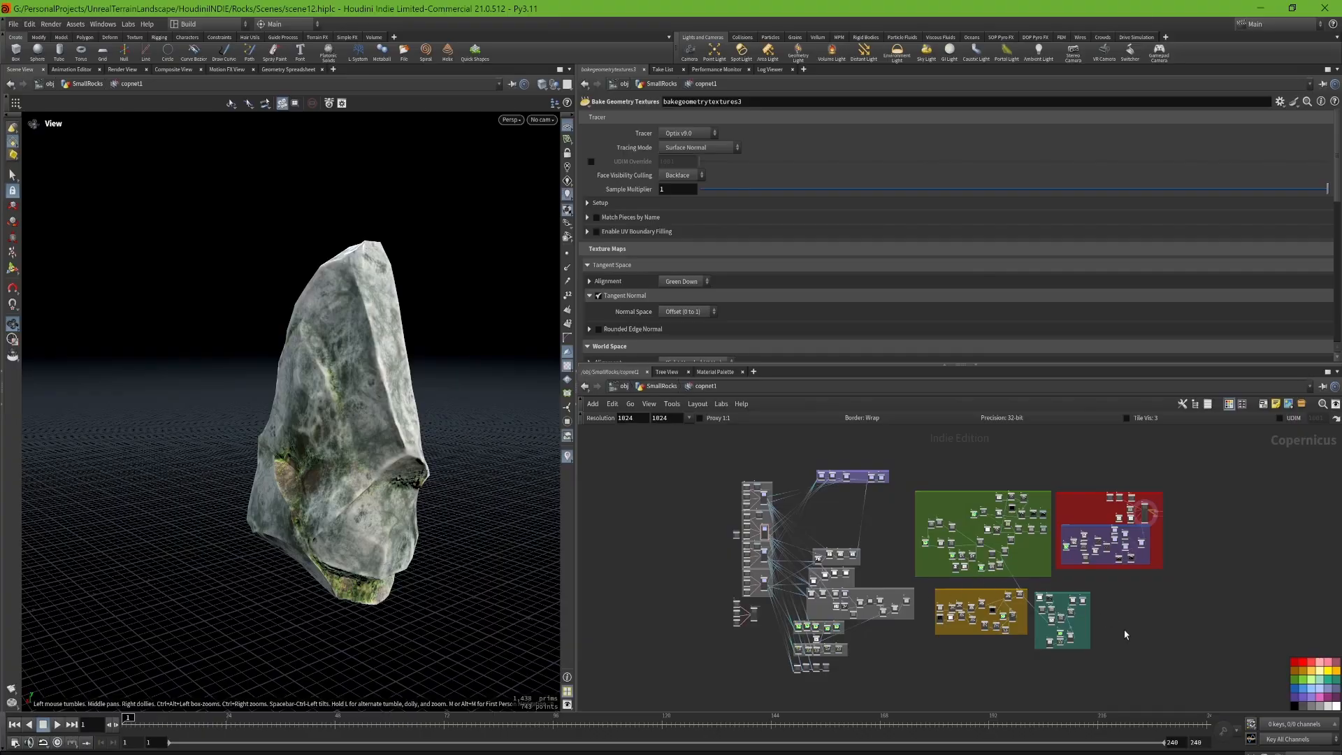
scroll(1191, 506, "up", 3)
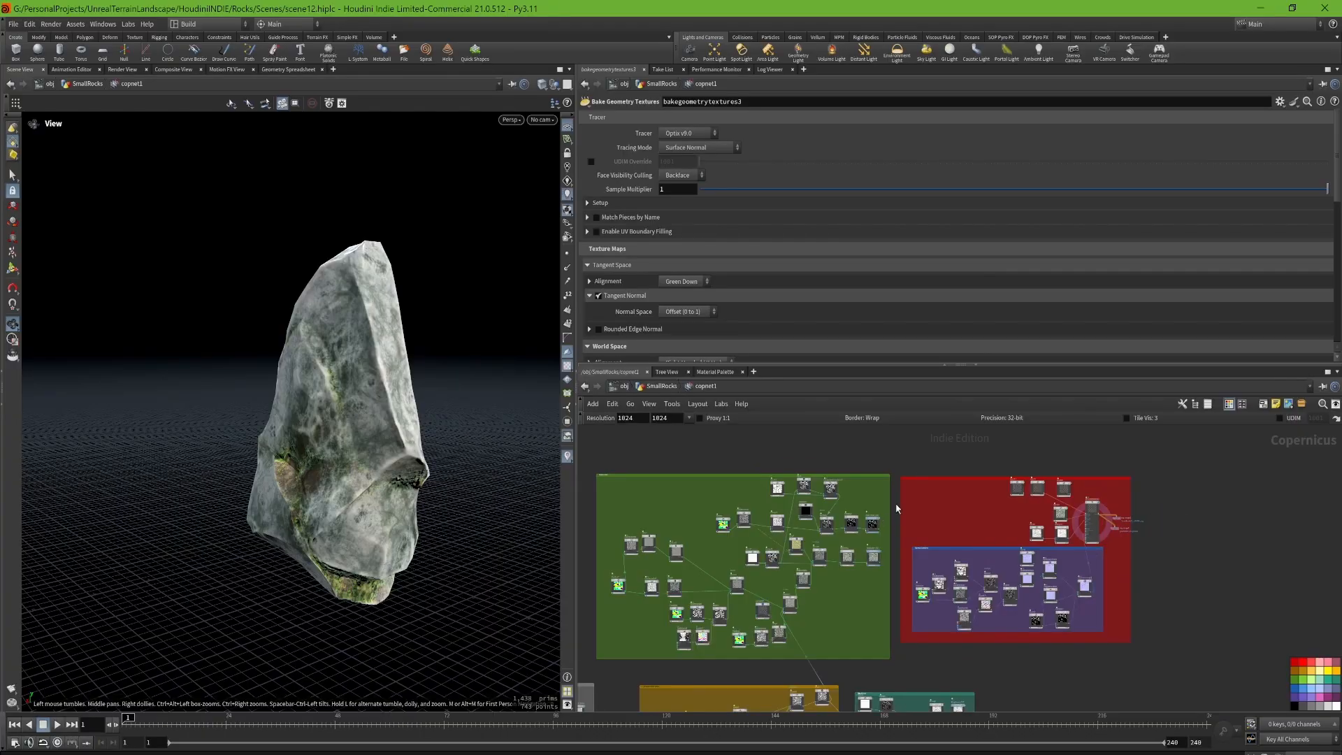
middle_click_drag(811, 454, 1063, 460)
middle_click_drag(770, 511, 928, 500)
scroll(895, 513, "down", 1)
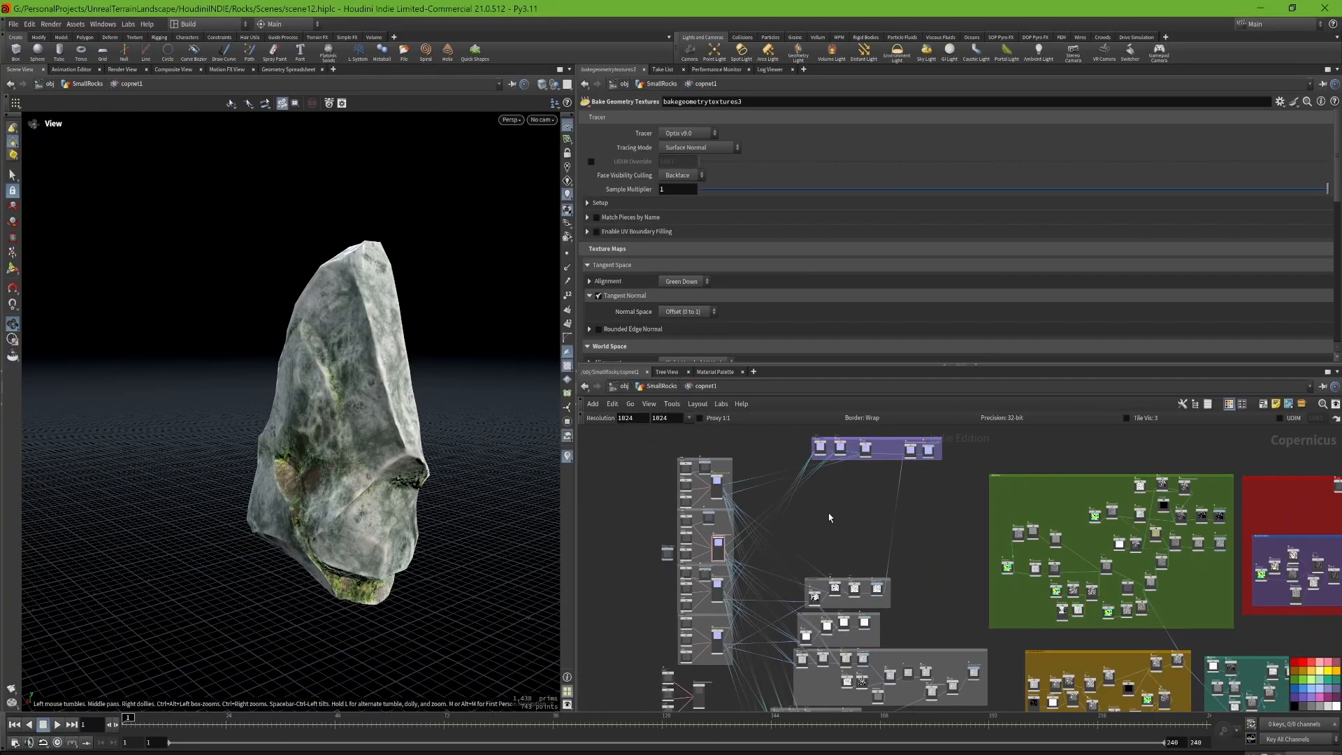
middle_click_drag(834, 530, 852, 554)
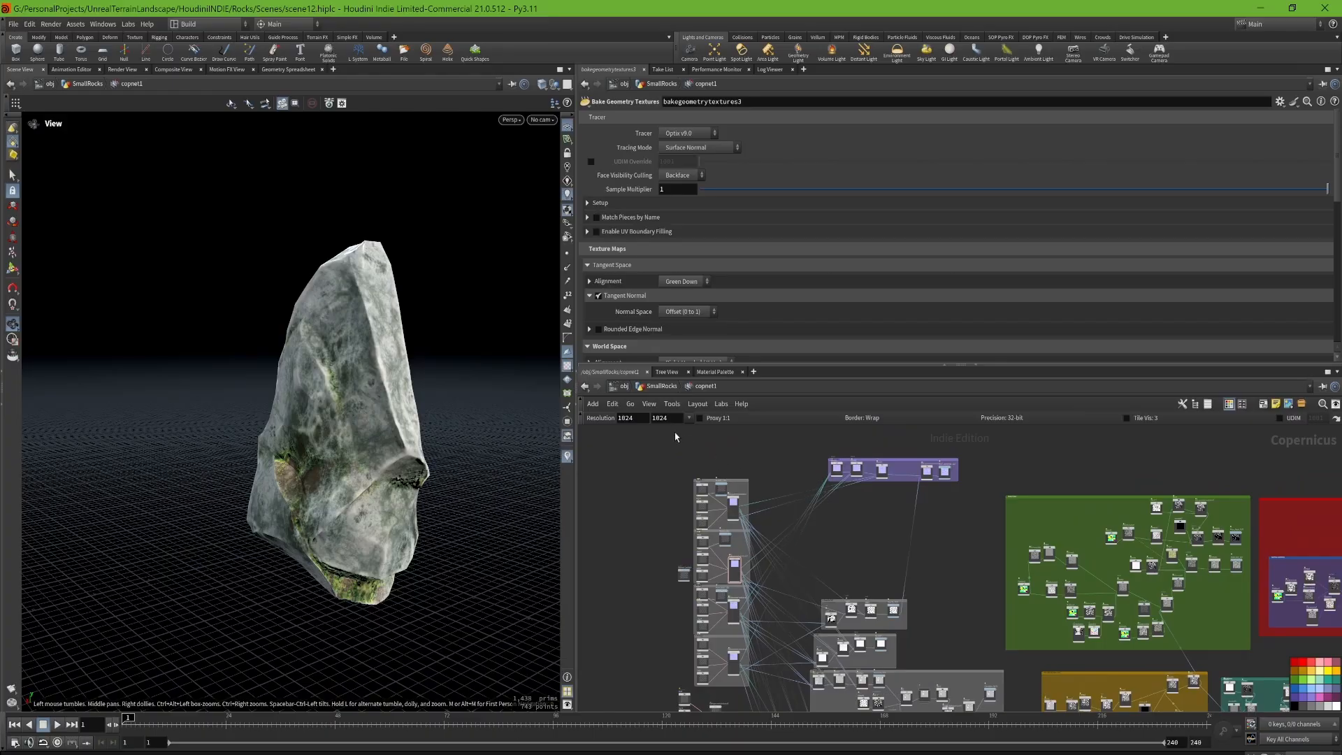
Step: Go up to the SmallRocks network and display quad_sphere_generator1 in the Main Shape group, showing its parameters
left_click(657, 388)
middle_click_drag(800, 482, 696, 527)
scroll(905, 524, "down", 3)
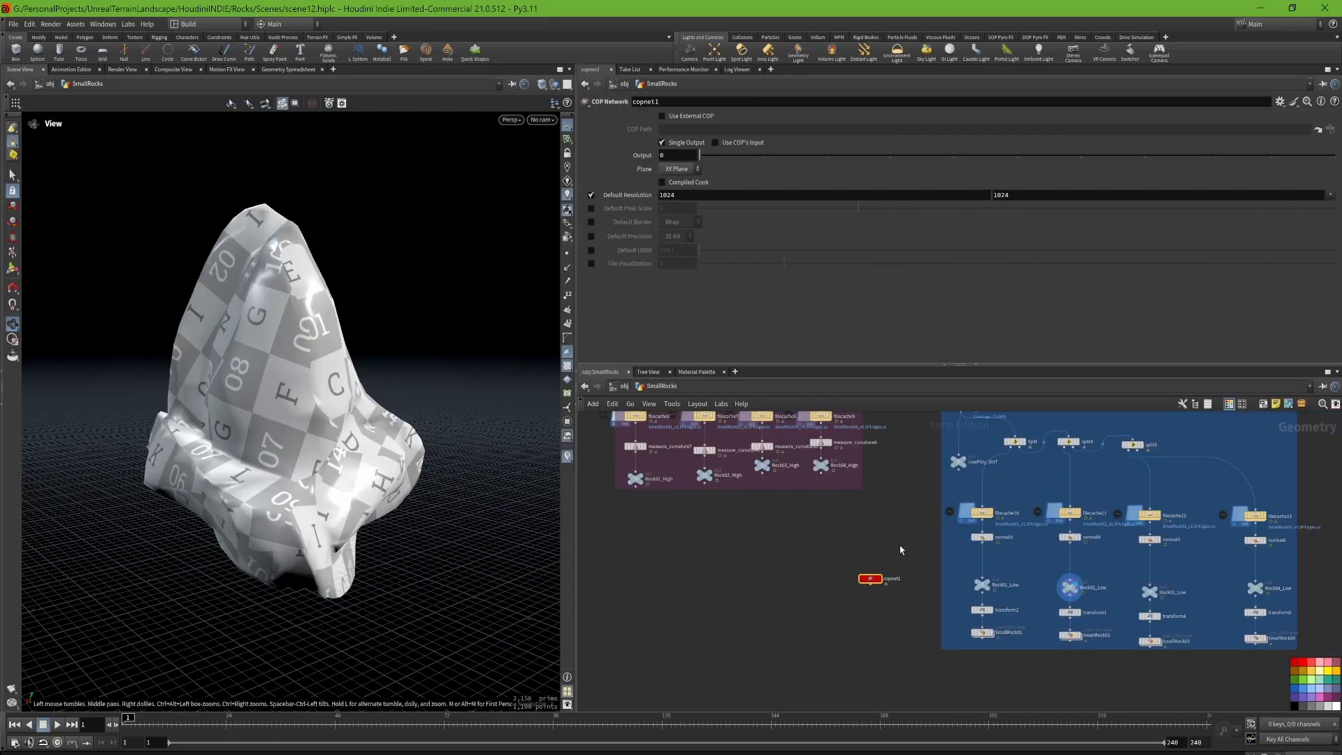
middle_click_drag(911, 509, 892, 692)
scroll(912, 657, "down", 2)
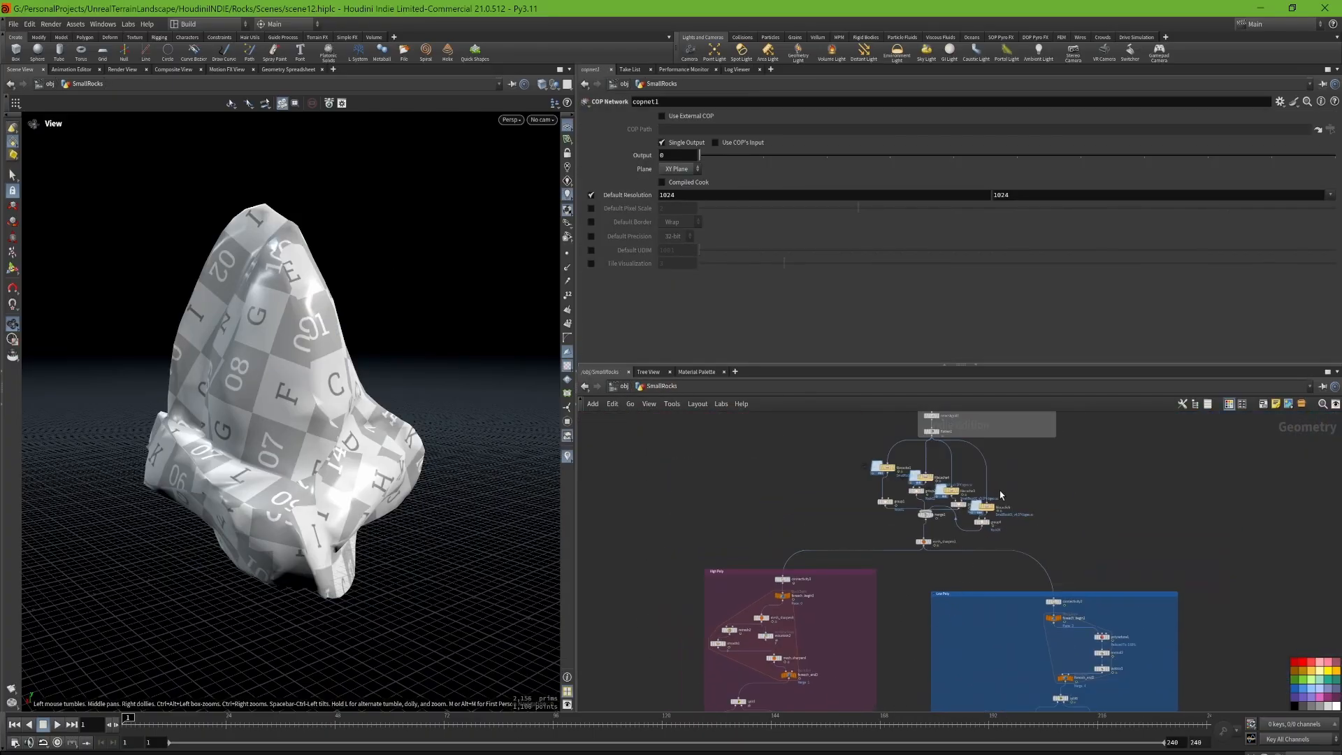
middle_click_drag(1001, 495, 964, 708)
middle_click_drag(1001, 518, 950, 639)
scroll(866, 494, "up", 6)
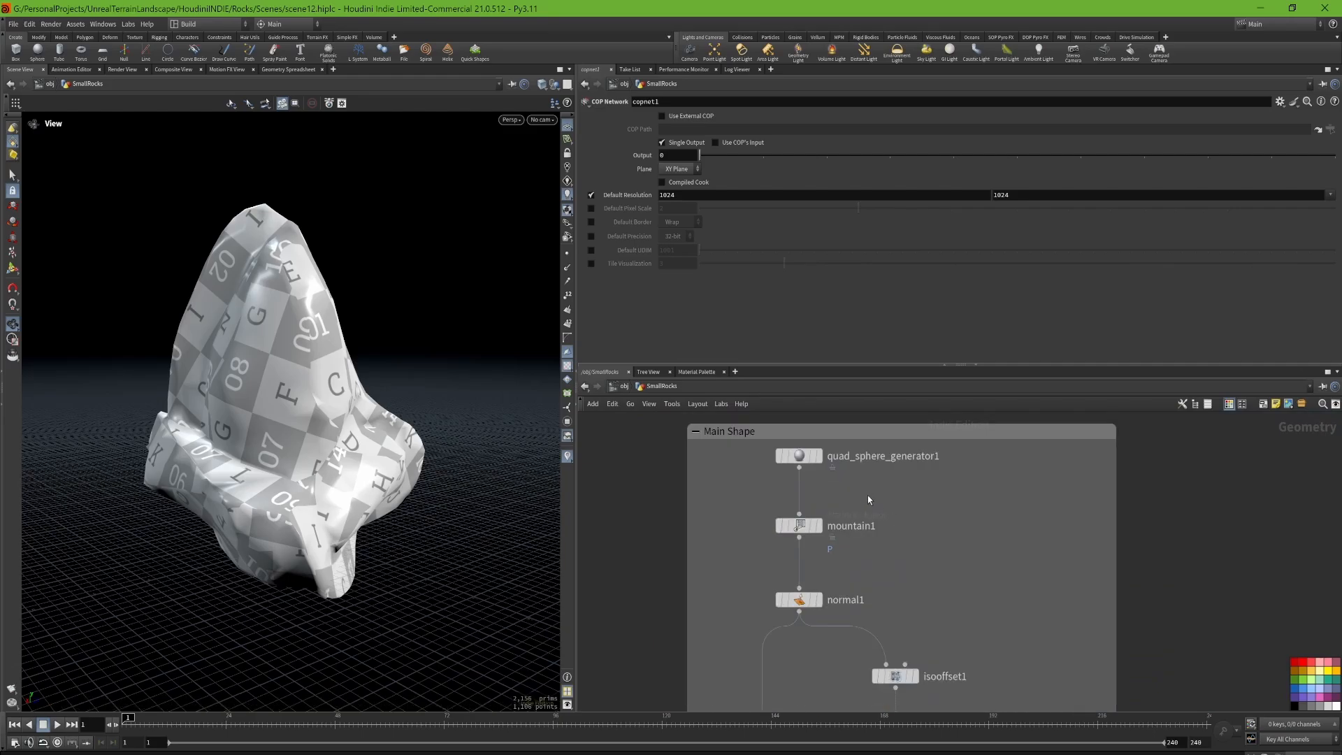
left_click(820, 455)
left_click(799, 456)
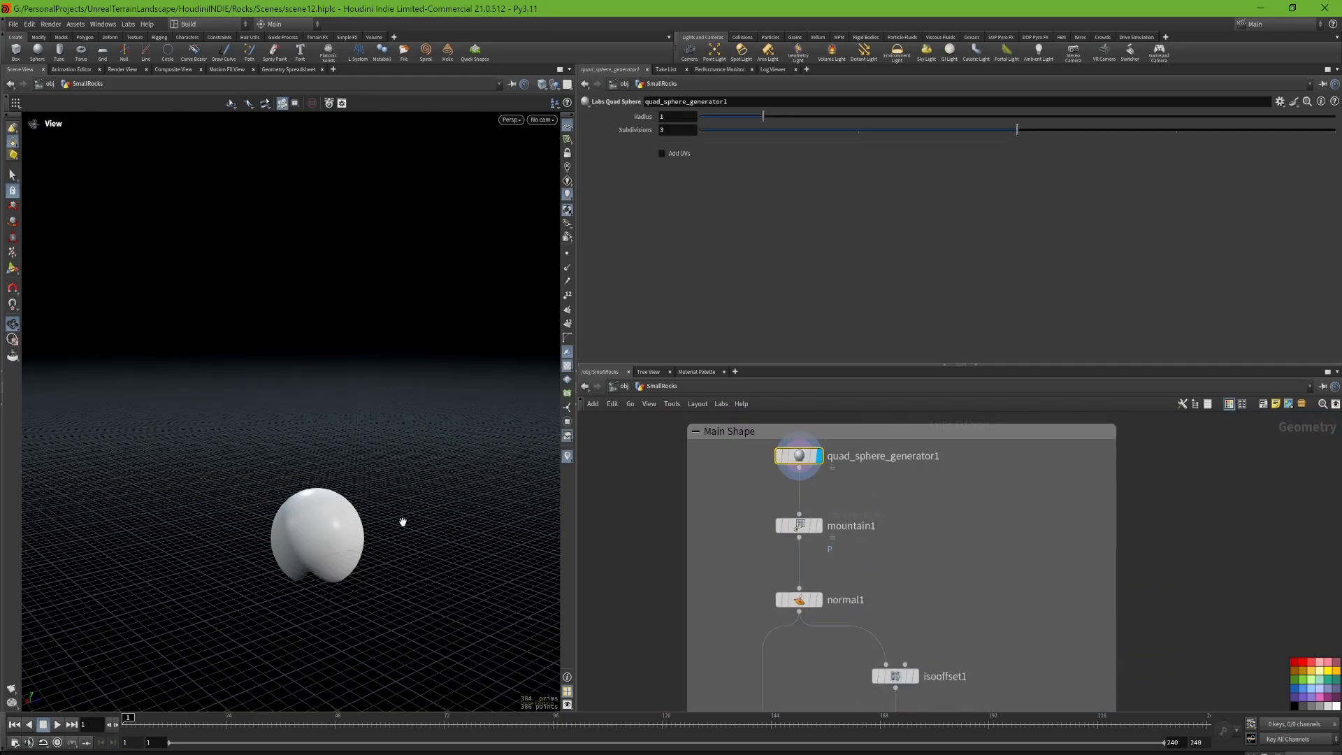
left_click_drag(391, 397, 425, 409)
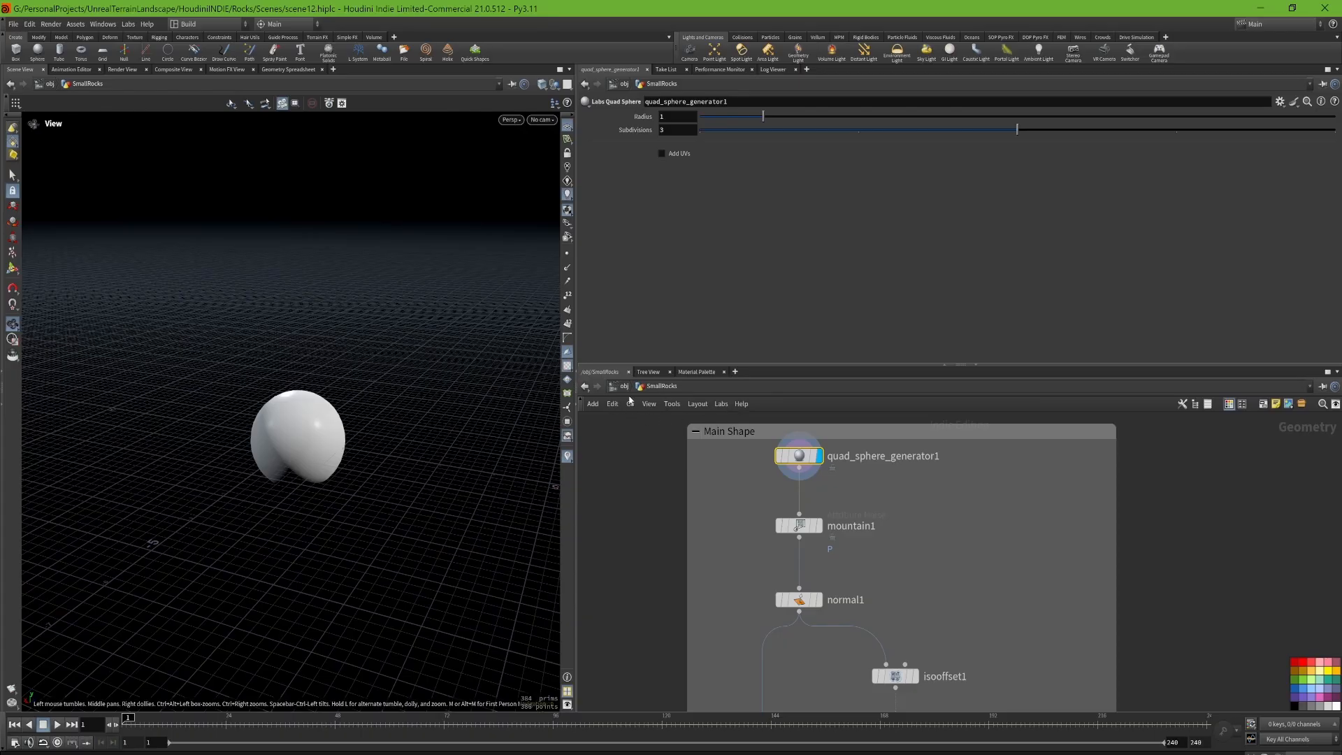
scroll(712, 508, "down", 5)
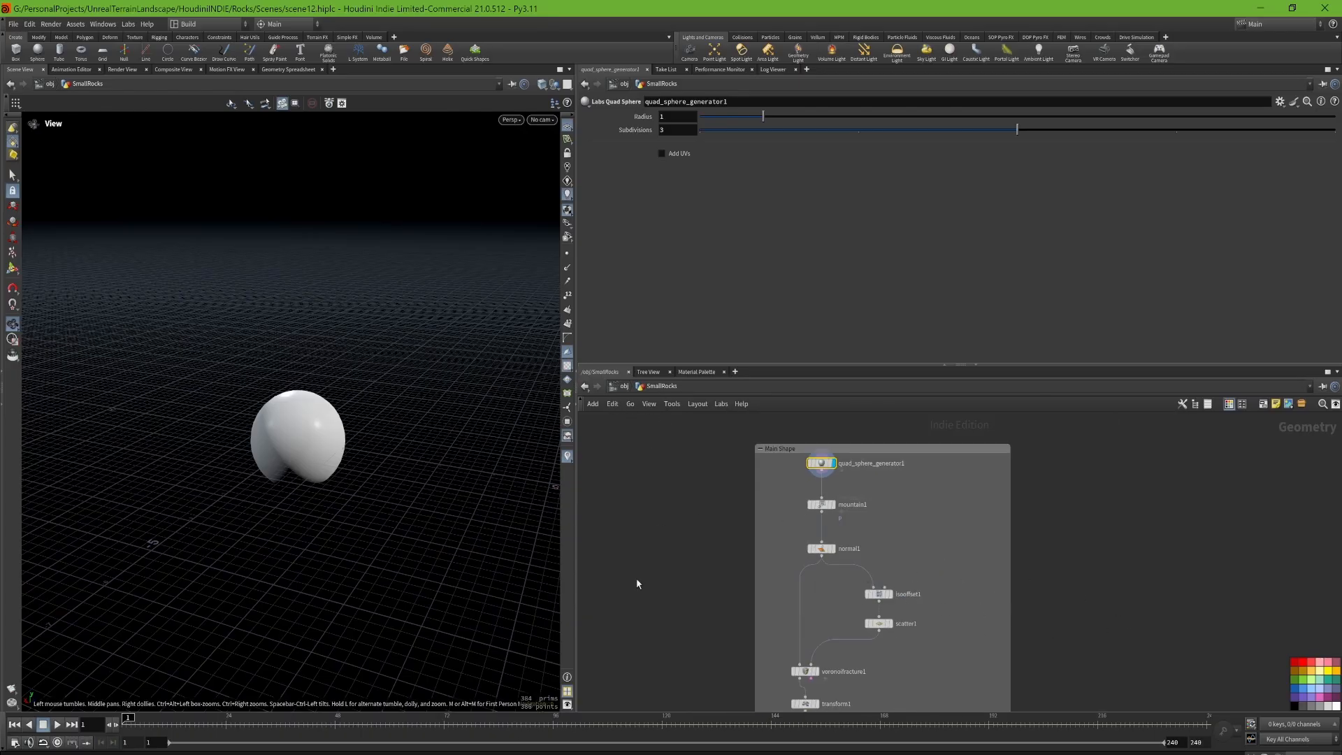
left_click_drag(469, 450, 415, 467)
Step: Display the mountain1 noise result and show its parameters to inspect the deformed sphere
middle_click_drag(885, 532, 920, 498)
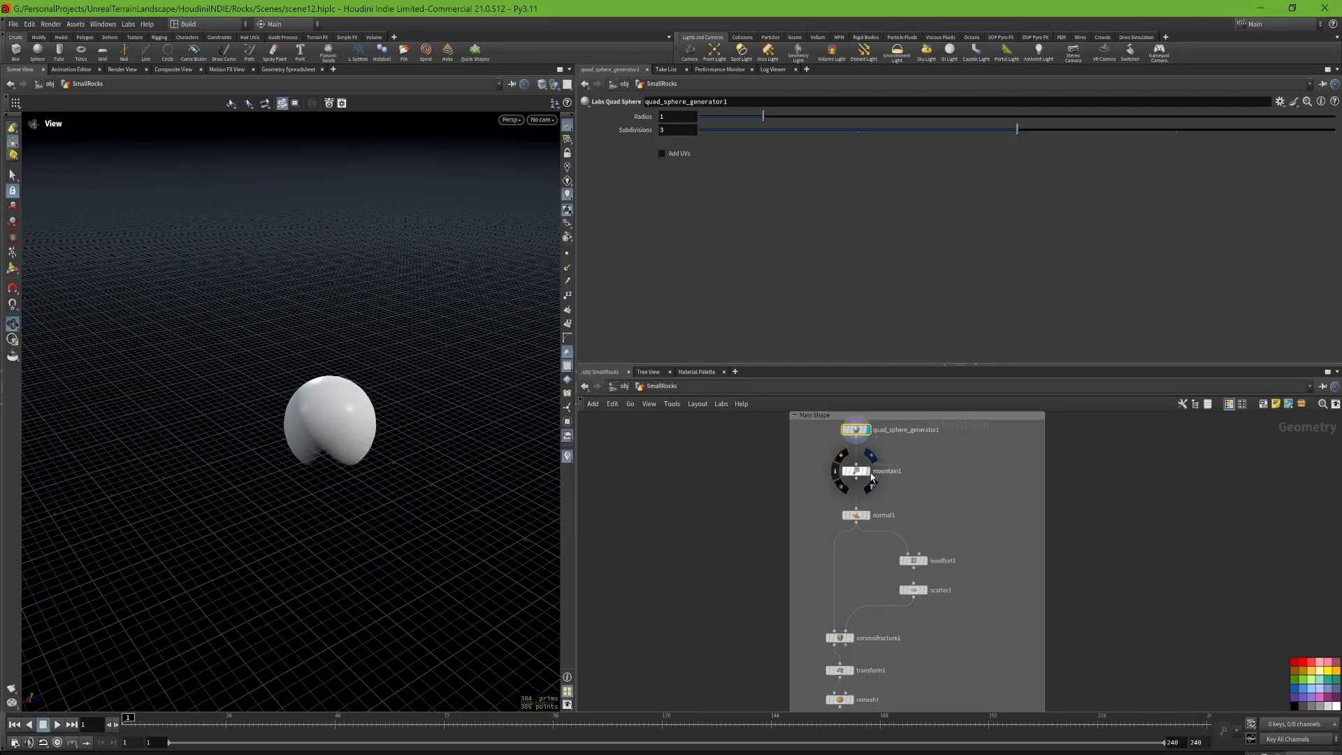
left_click(870, 456)
left_click(859, 472)
scroll(348, 419, "up", 5)
left_click_drag(348, 426, 392, 419)
scroll(386, 418, "down", 5)
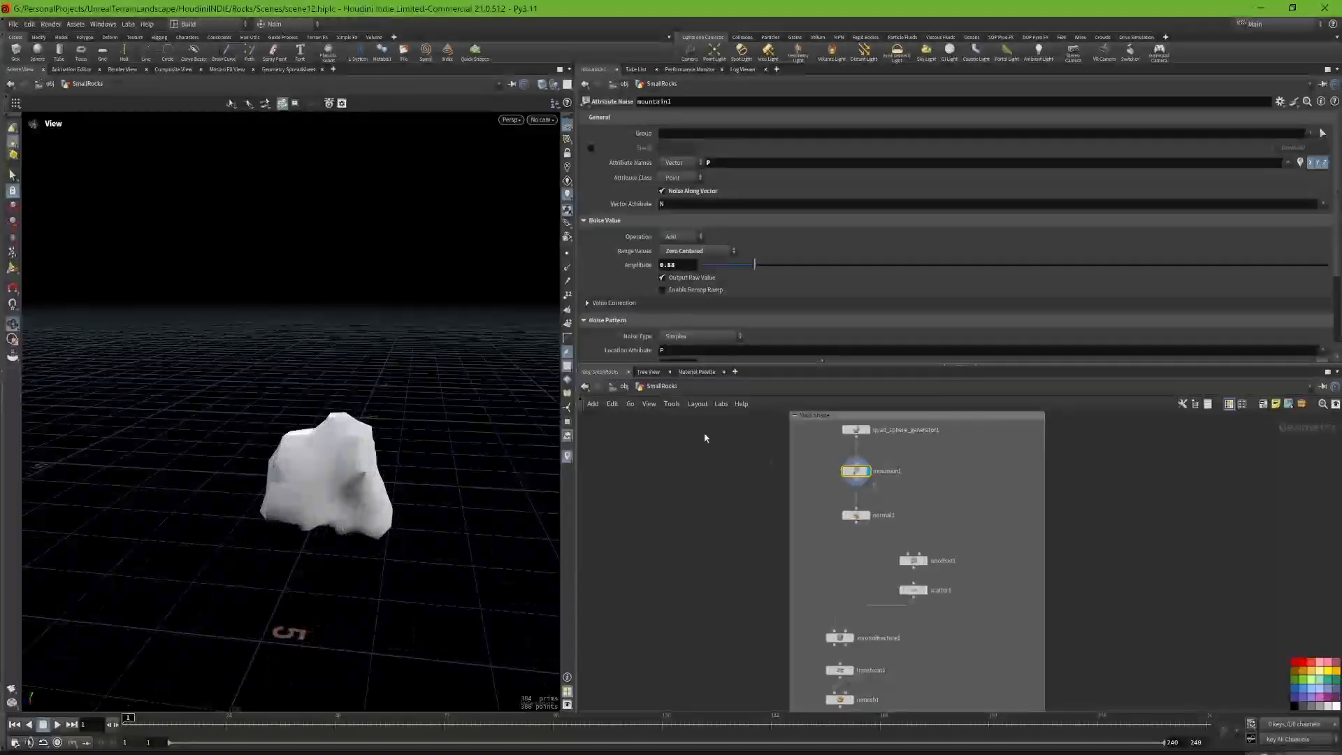
Step: Try a noise amplitude of 0.979 on mountain1 and undo the change
mouse_move(757, 268)
left_mouse_down()
mouse_move(792, 274)
mouse_move(765, 266)
left_mouse_up()
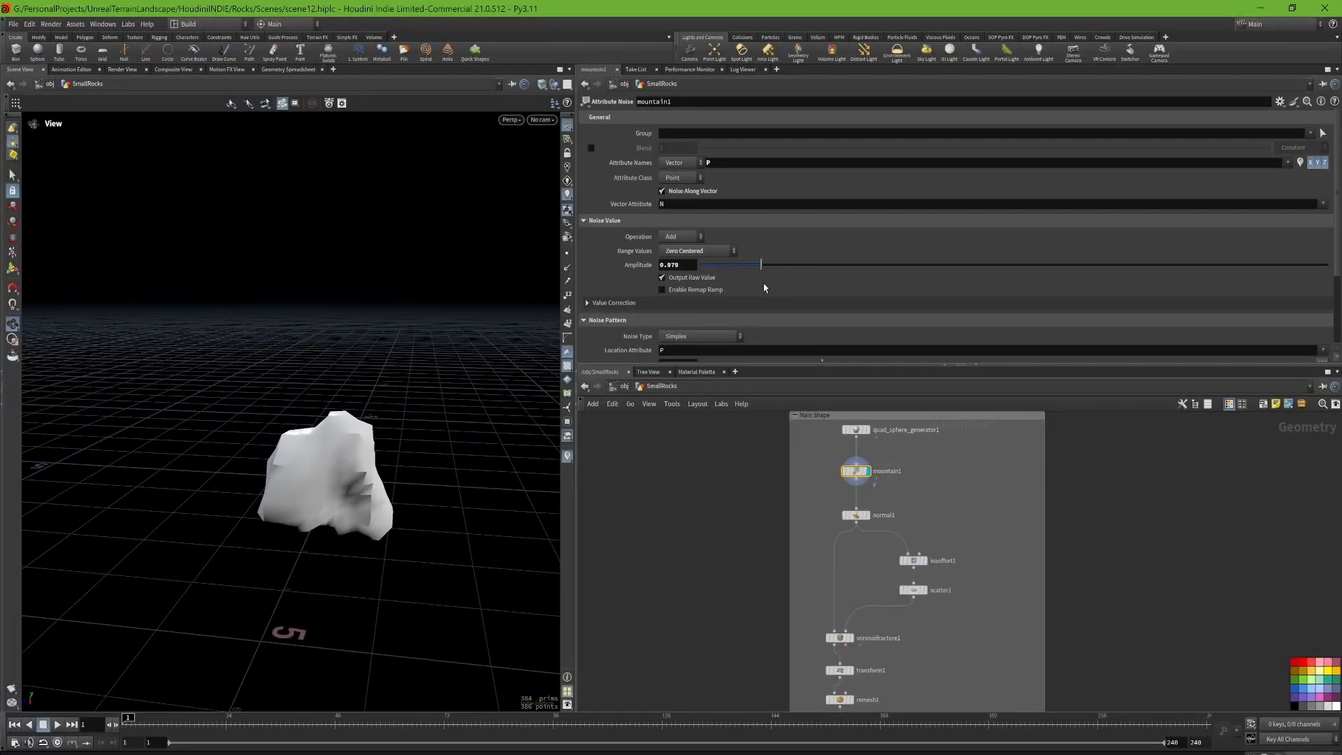
scroll(751, 245, "down", 3)
key("ctrl+z")
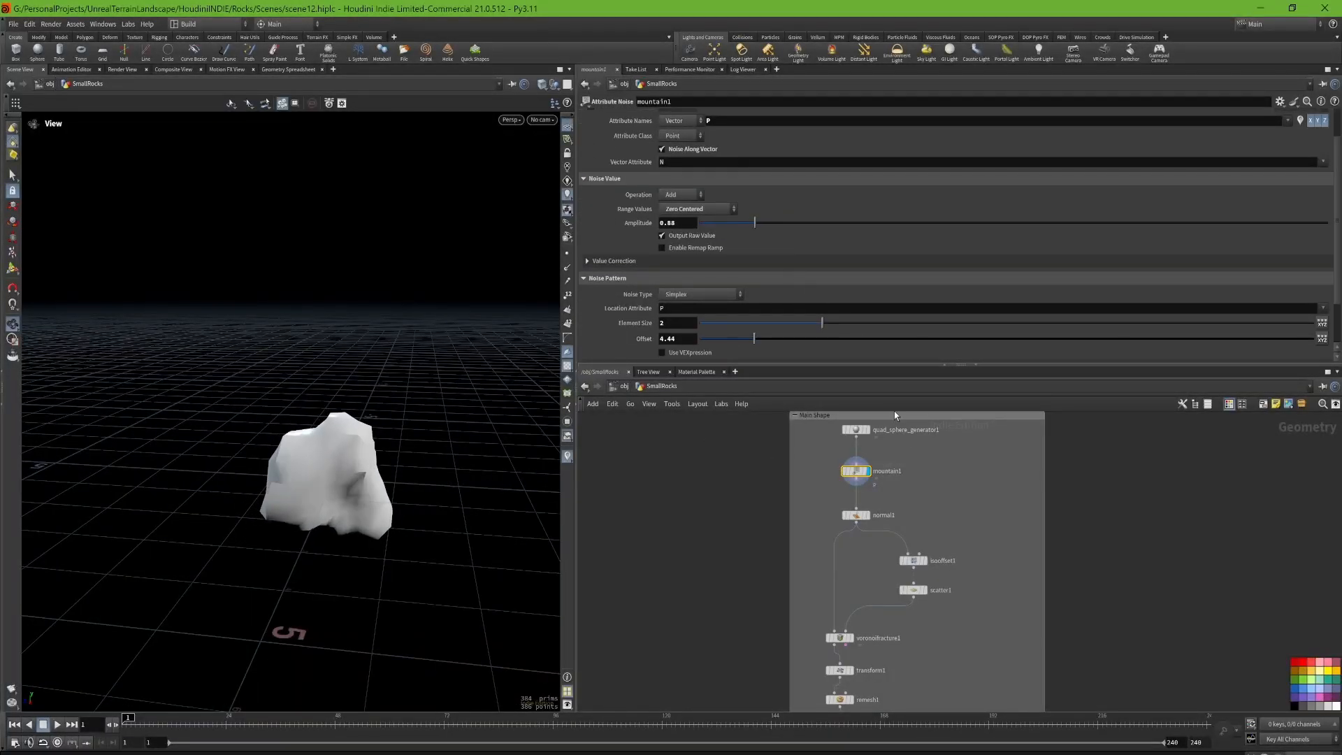
Step: Display the normal1 node's output and examine the shape with its recomputed normals from several angles
middle_click_drag(1002, 557, 1012, 480)
left_click_drag(494, 455, 301, 451)
left_click(879, 439)
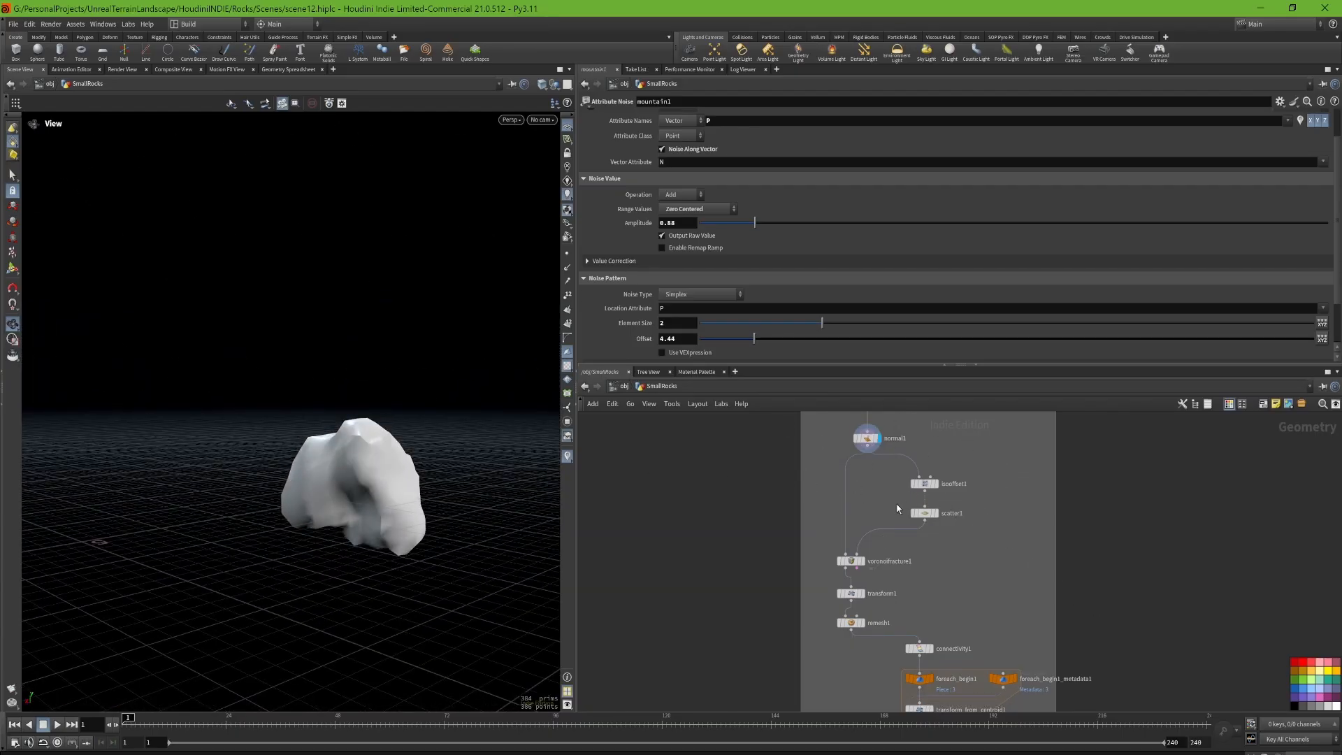
scroll(898, 508, "up", 2)
left_click_drag(464, 449, 440, 459)
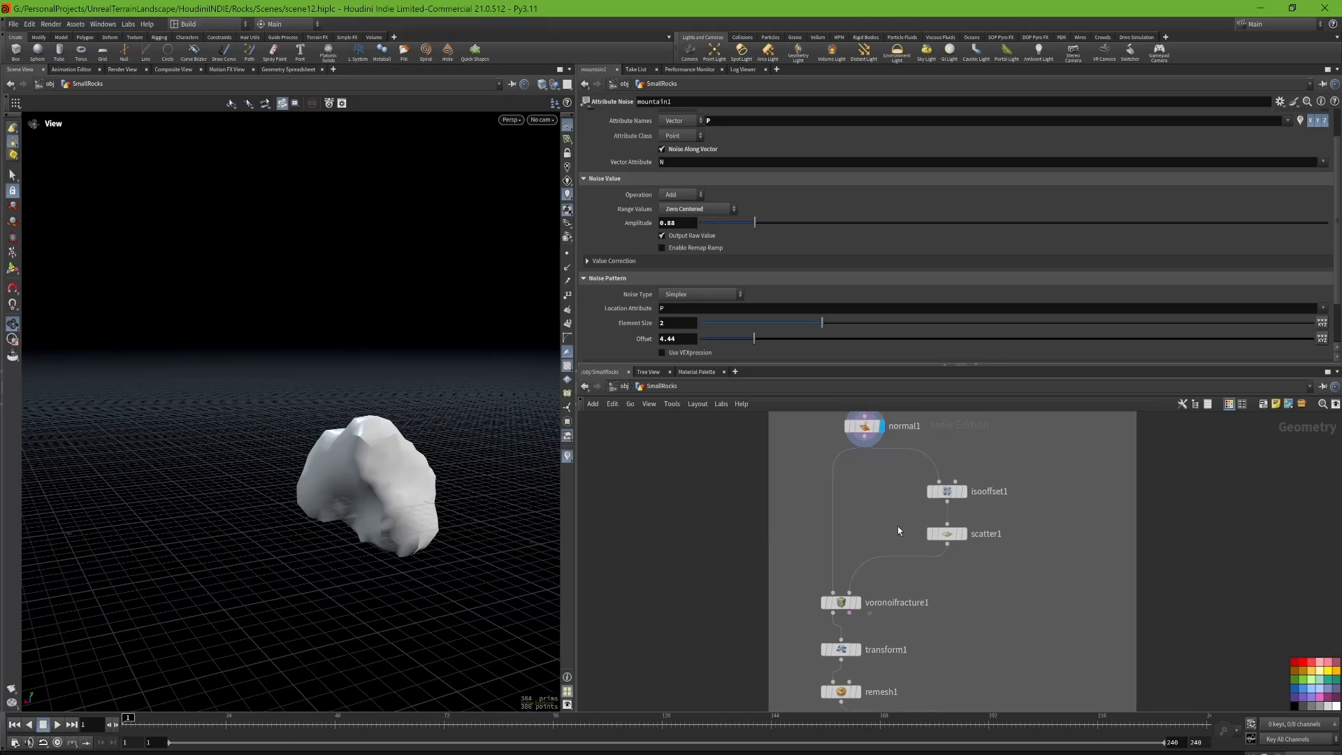
Step: Display the isooffset1 volume followed by the scatter1 points, and show the scatter parameters
left_click(967, 492)
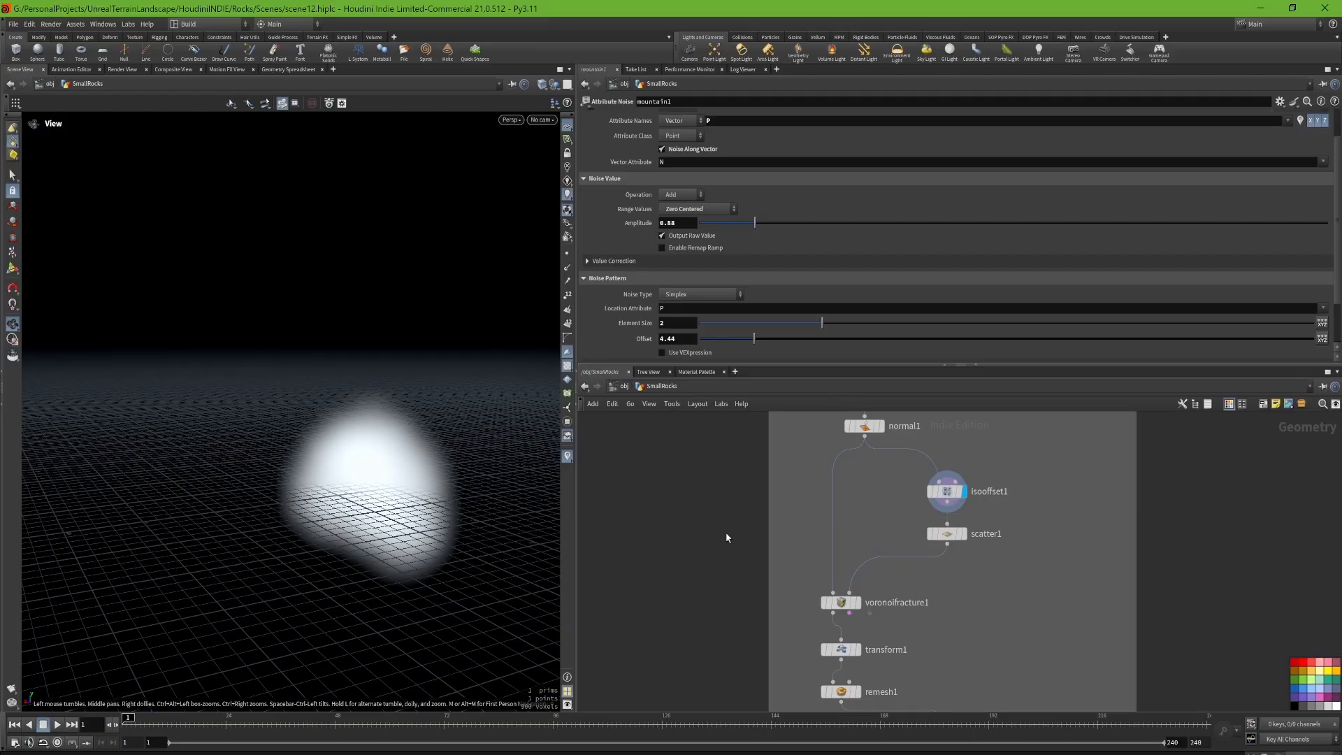
left_click_drag(357, 498, 413, 494)
left_click(965, 533)
left_click(951, 536)
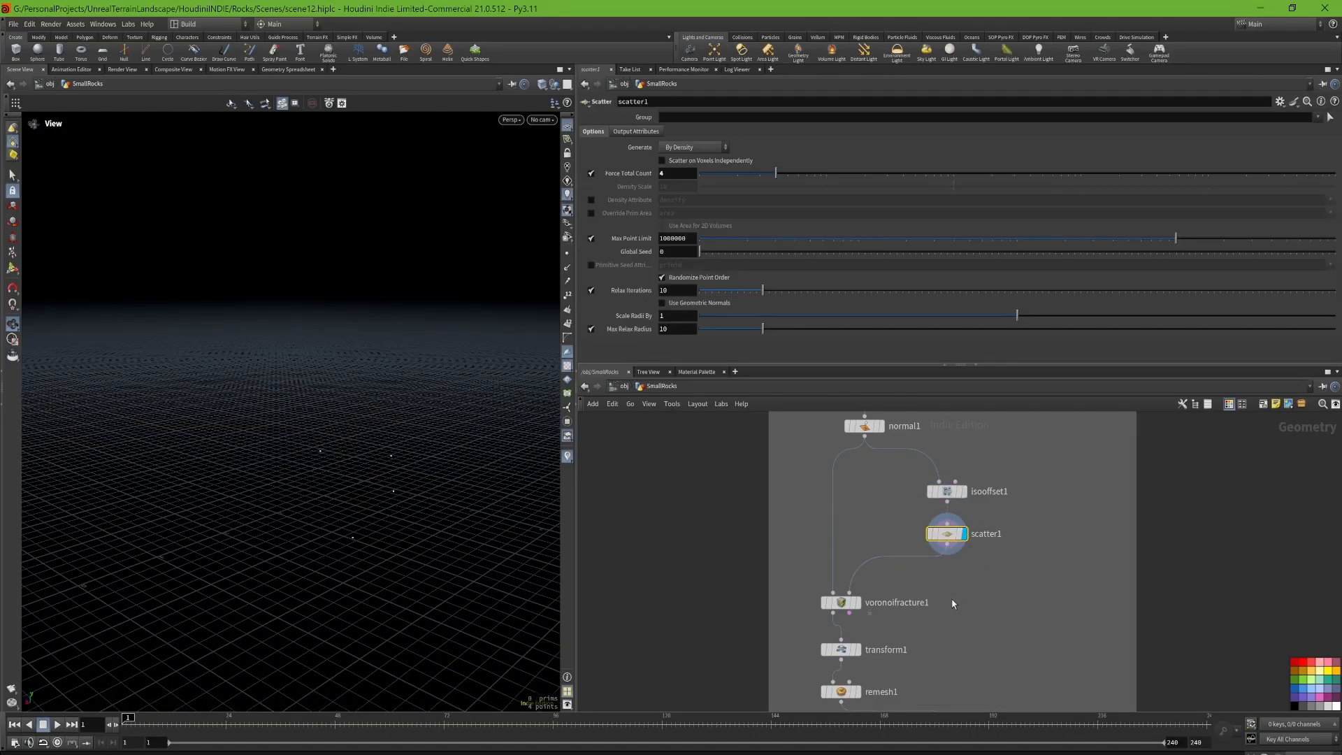
Step: Display the voronoifracture1 result and show its parameters to inspect the fractured shape
middle_click_drag(903, 636, 978, 548)
left_click(932, 514)
left_click(916, 515)
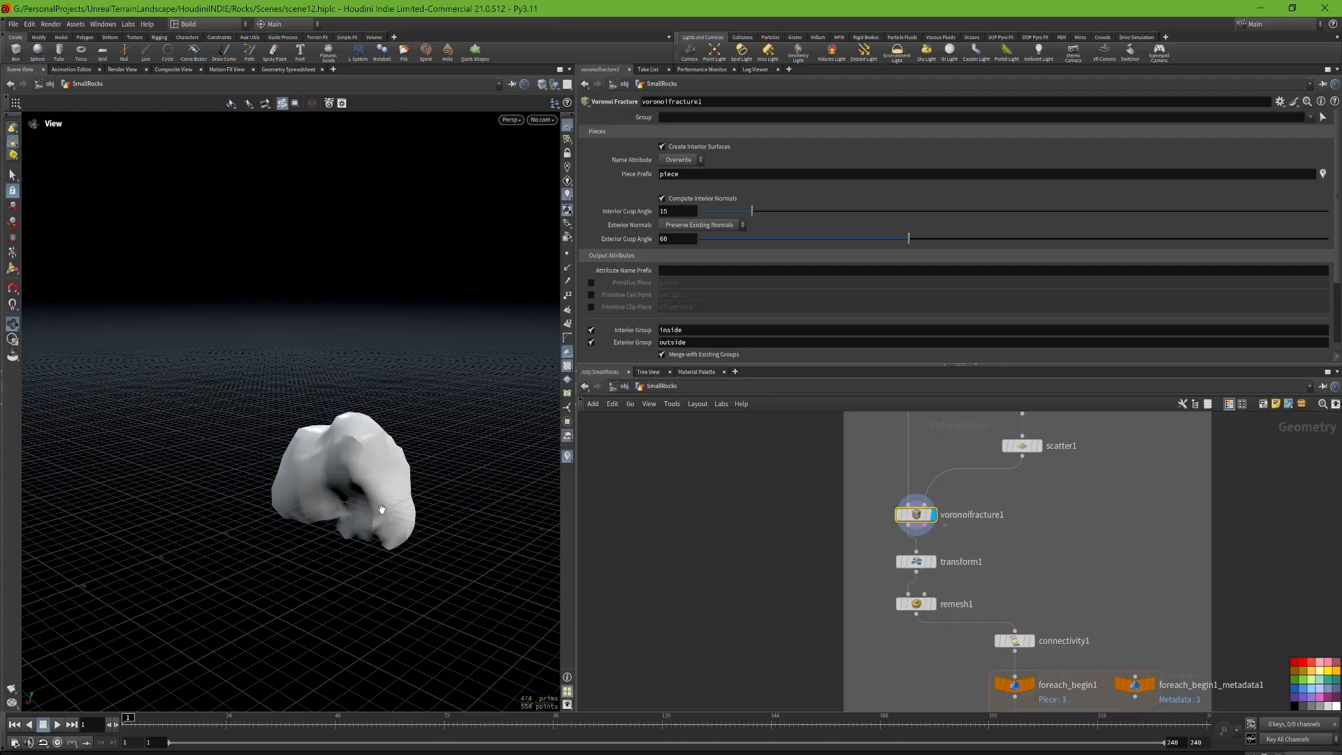
mouse_move(334, 468)
left_mouse_down()
mouse_move(371, 475)
mouse_move(334, 474)
mouse_move(348, 472)
left_mouse_up()
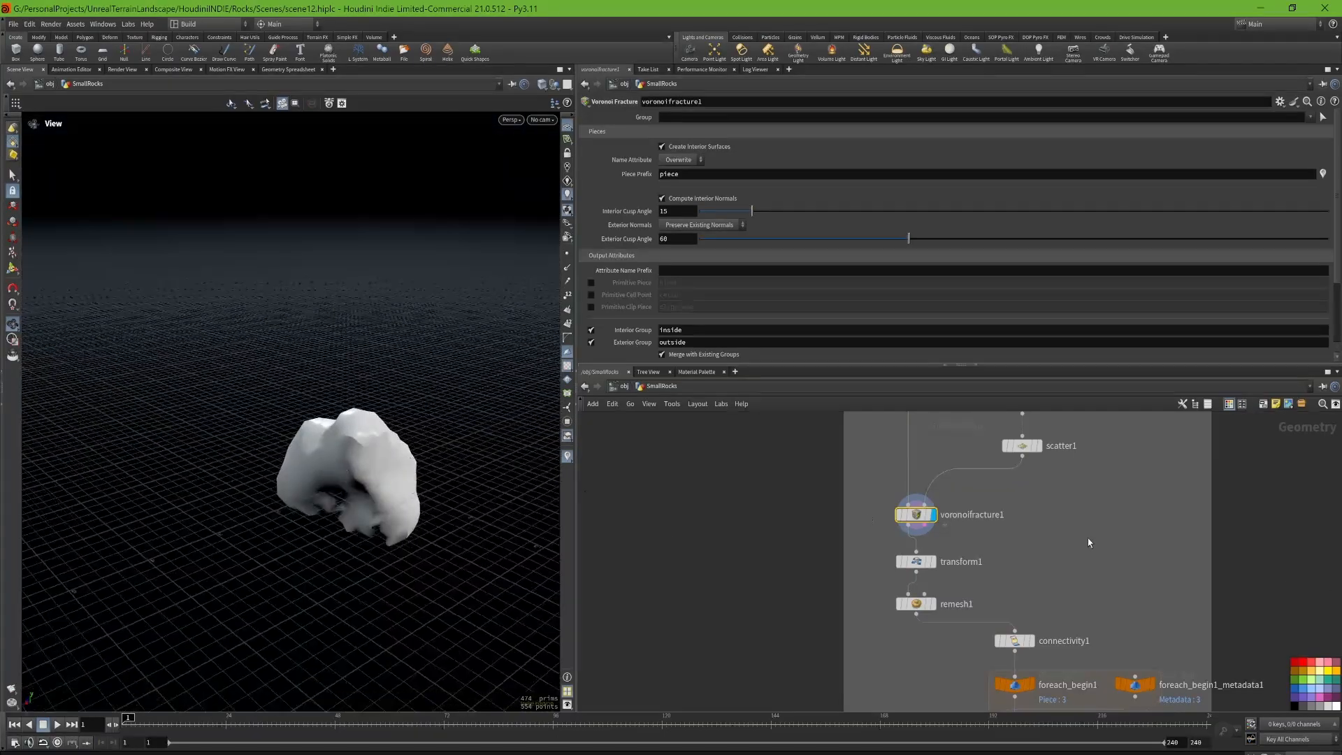
Step: Set the viewport shading to Smooth Wire Shaded and inspect the fractured pieces' edges up close
left_click(542, 84)
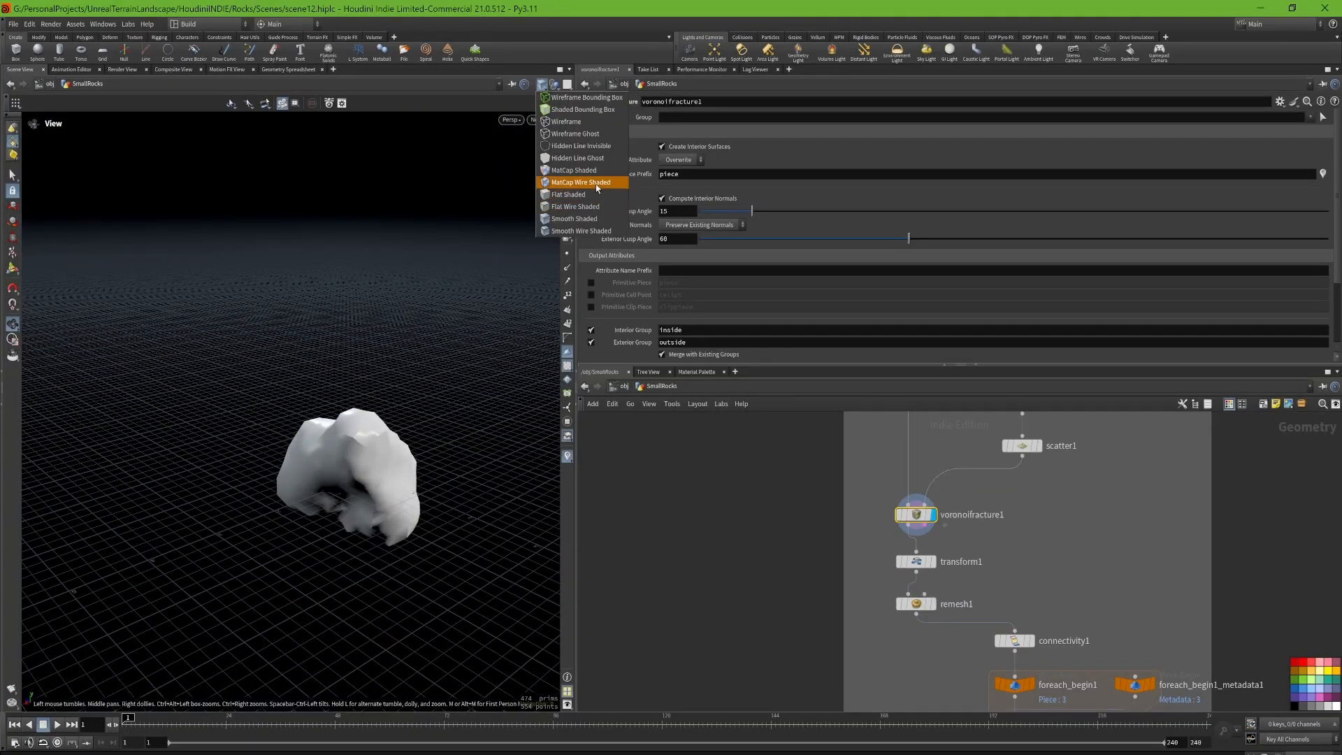
left_click(596, 231)
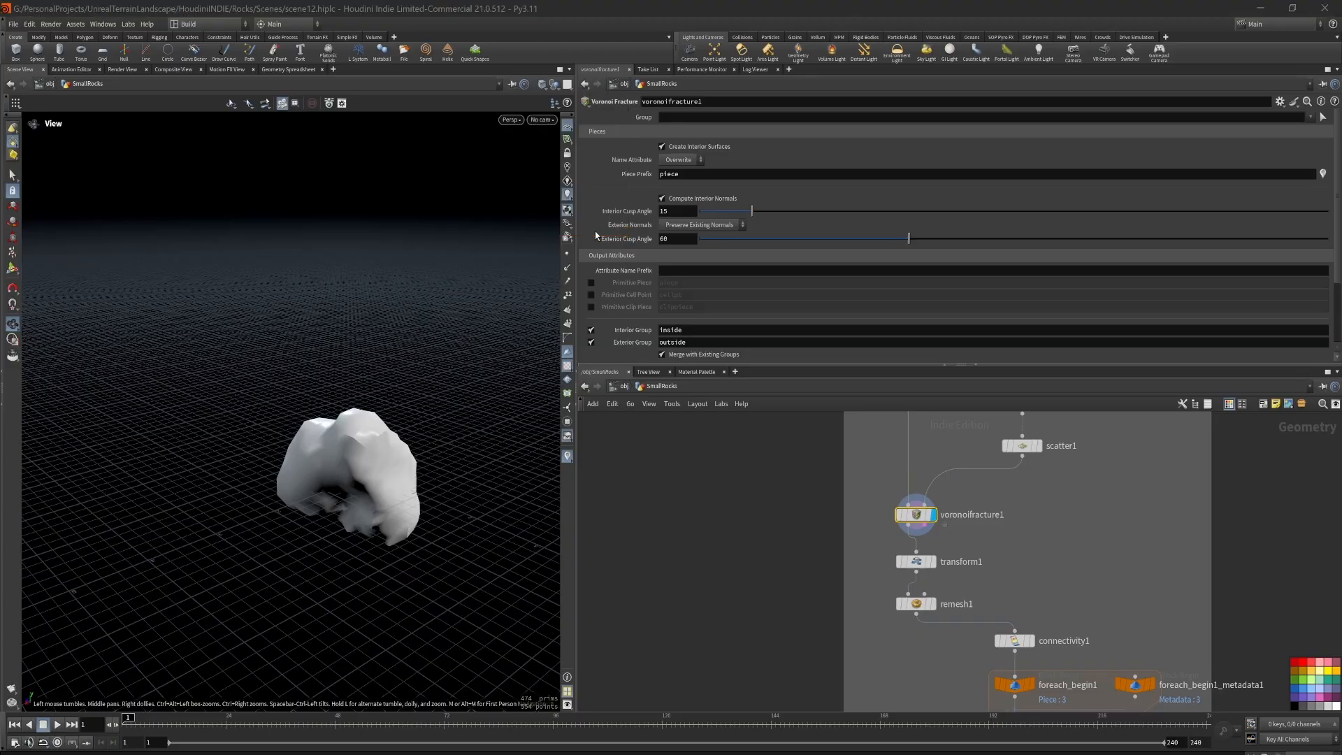
left_click_drag(364, 413, 381, 392)
right_click_drag(381, 392, 589, 483)
left_click_drag(349, 475, 252, 397)
Step: Display the results of transform1 and remesh1 with their parameters, and examine the remeshed rock's cracks up close
left_click(934, 562)
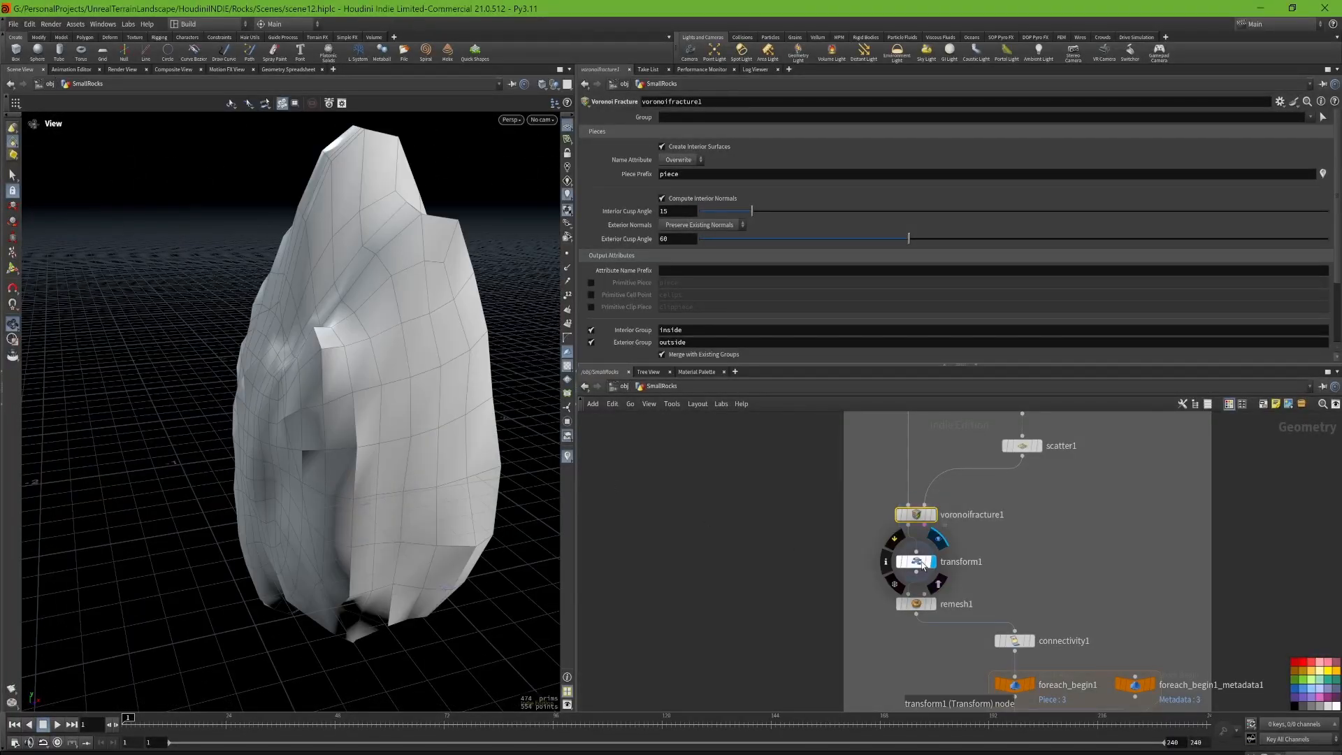
mouse_move(305, 440)
left_mouse_down()
mouse_move(386, 458)
mouse_move(300, 459)
left_mouse_up()
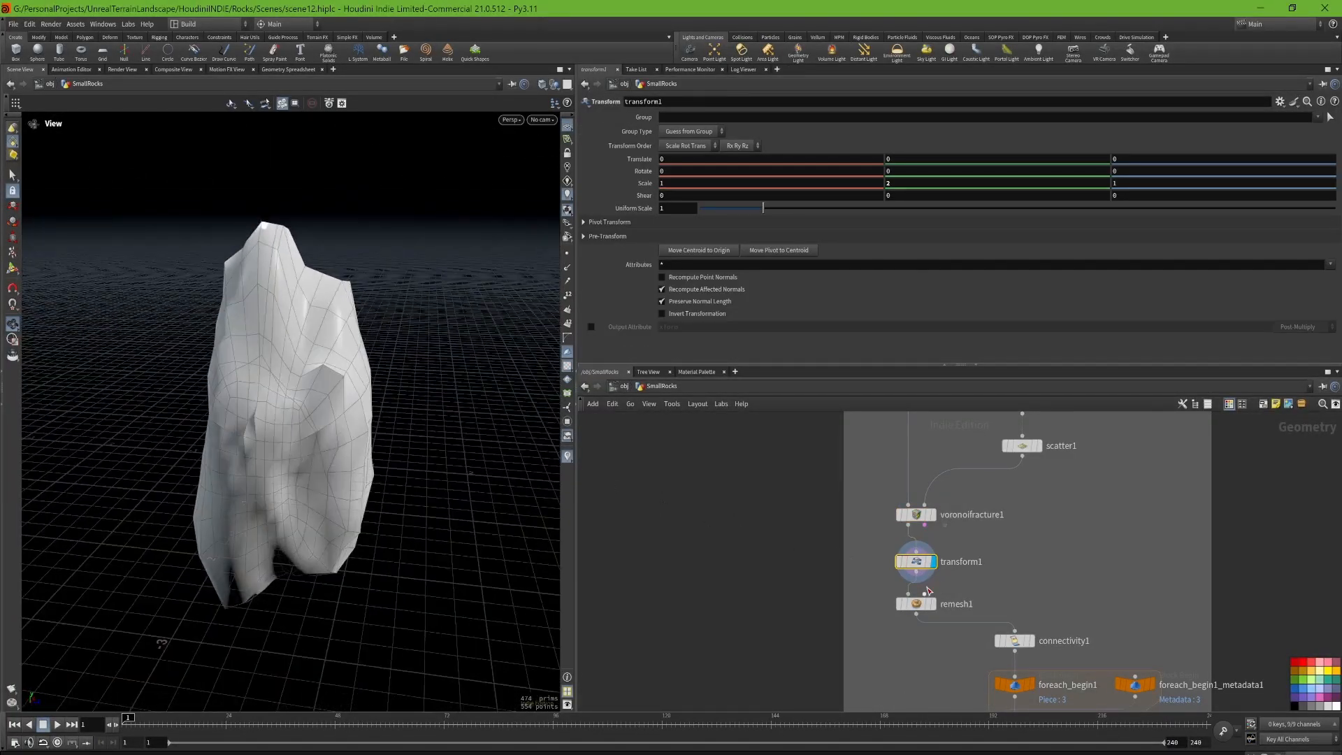
middle_click_drag(962, 596, 959, 543)
left_click(930, 552)
left_click(912, 552)
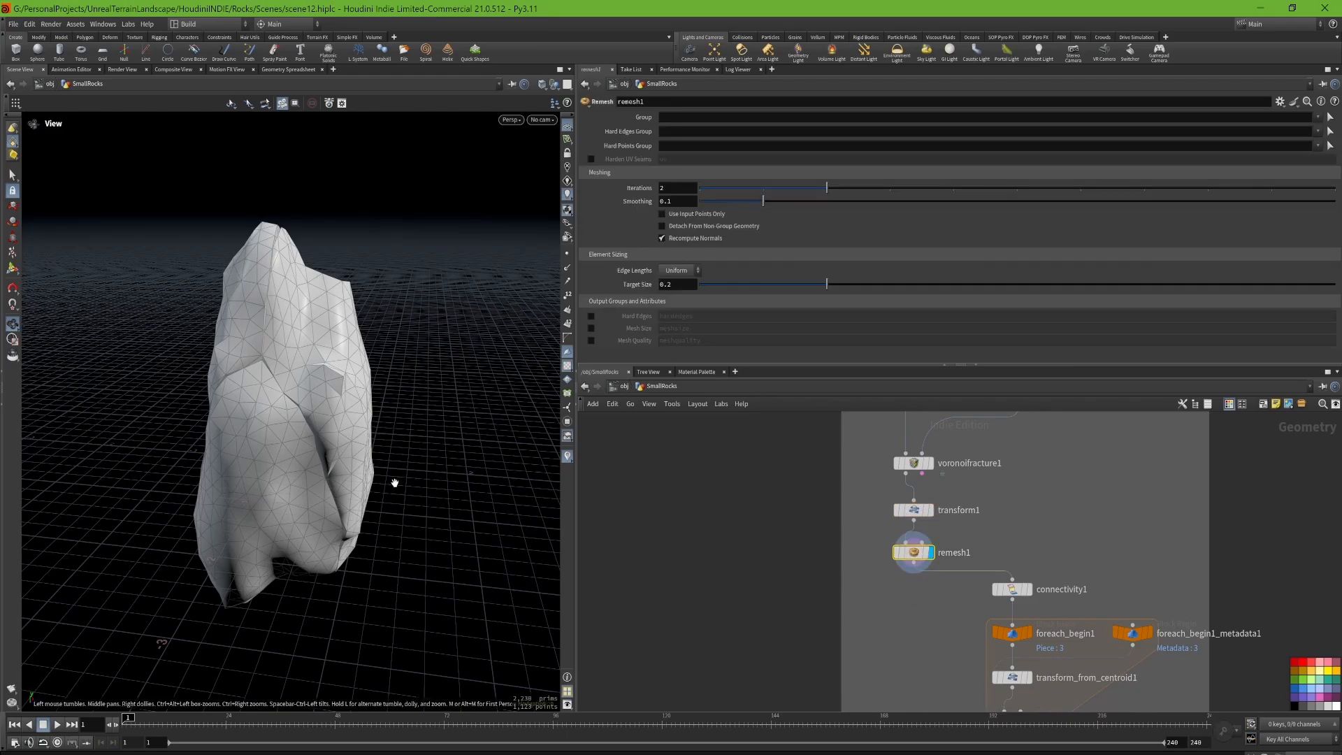
left_click_drag(392, 479, 257, 481)
left_click_drag(297, 488, 366, 464)
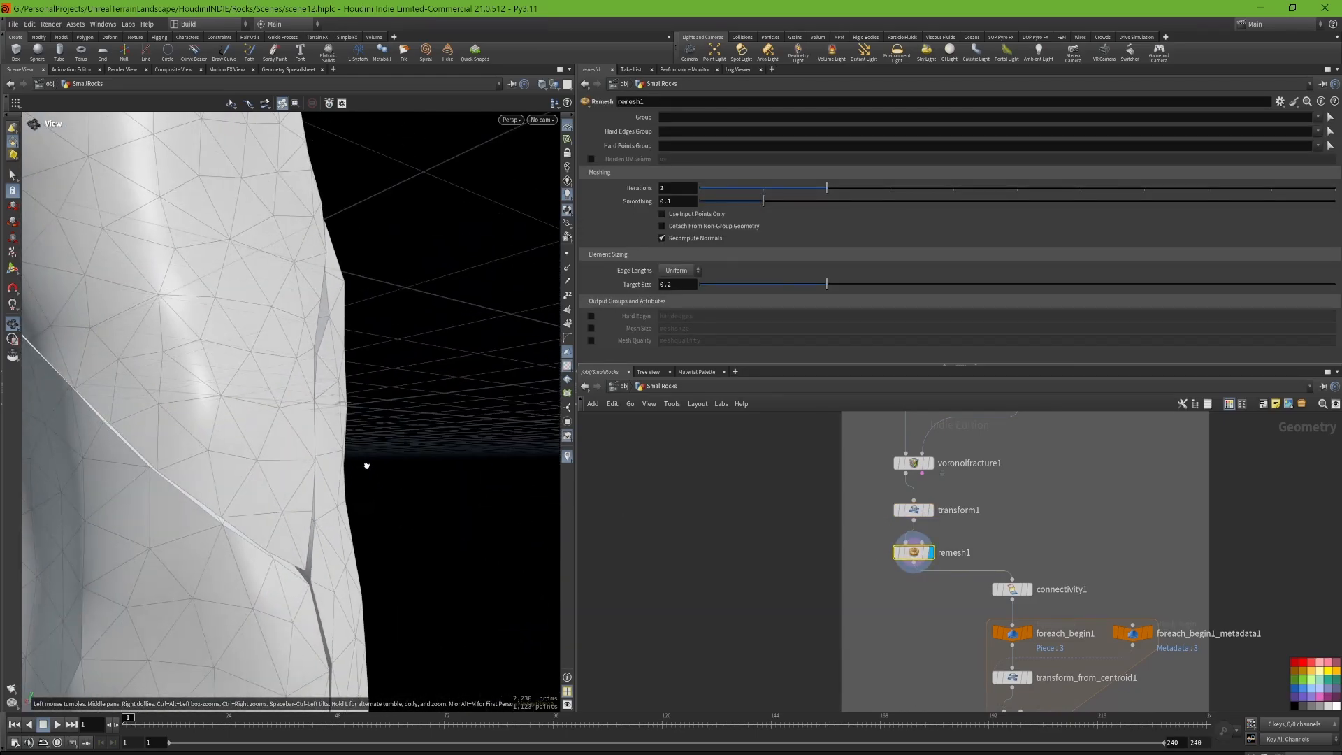
left_click_drag(183, 490, 423, 458)
scroll(310, 387, "down", 3)
mouse_move(311, 388)
left_mouse_down()
mouse_move(368, 443)
mouse_move(317, 419)
mouse_move(291, 434)
mouse_move(319, 417)
mouse_move(375, 455)
mouse_move(332, 402)
left_mouse_up()
scroll(291, 434, "down", 3)
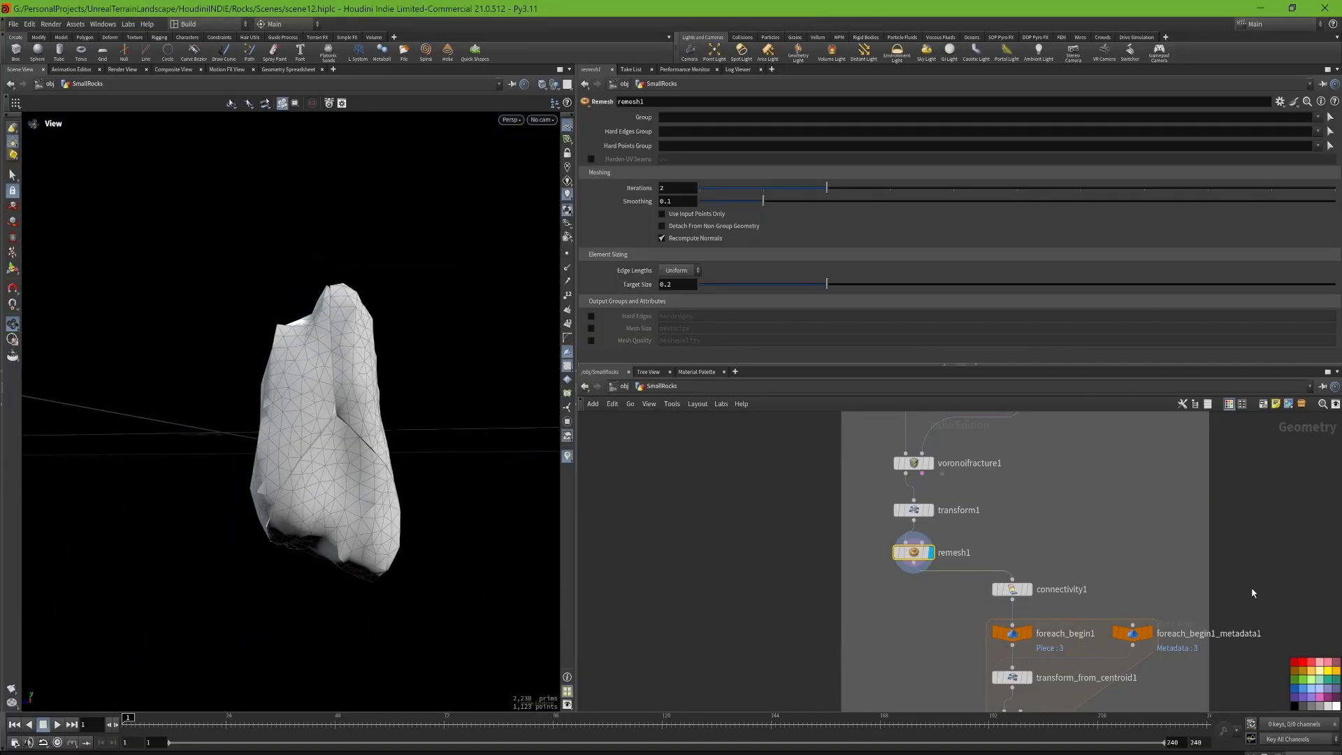
Step: Display transform_from_centroid1 inside the for-each loop and review its Uniform Scale expression and the linked foreach_begin1_metadata1 node
middle_click_drag(1148, 620, 1145, 553)
mouse_move(1033, 619)
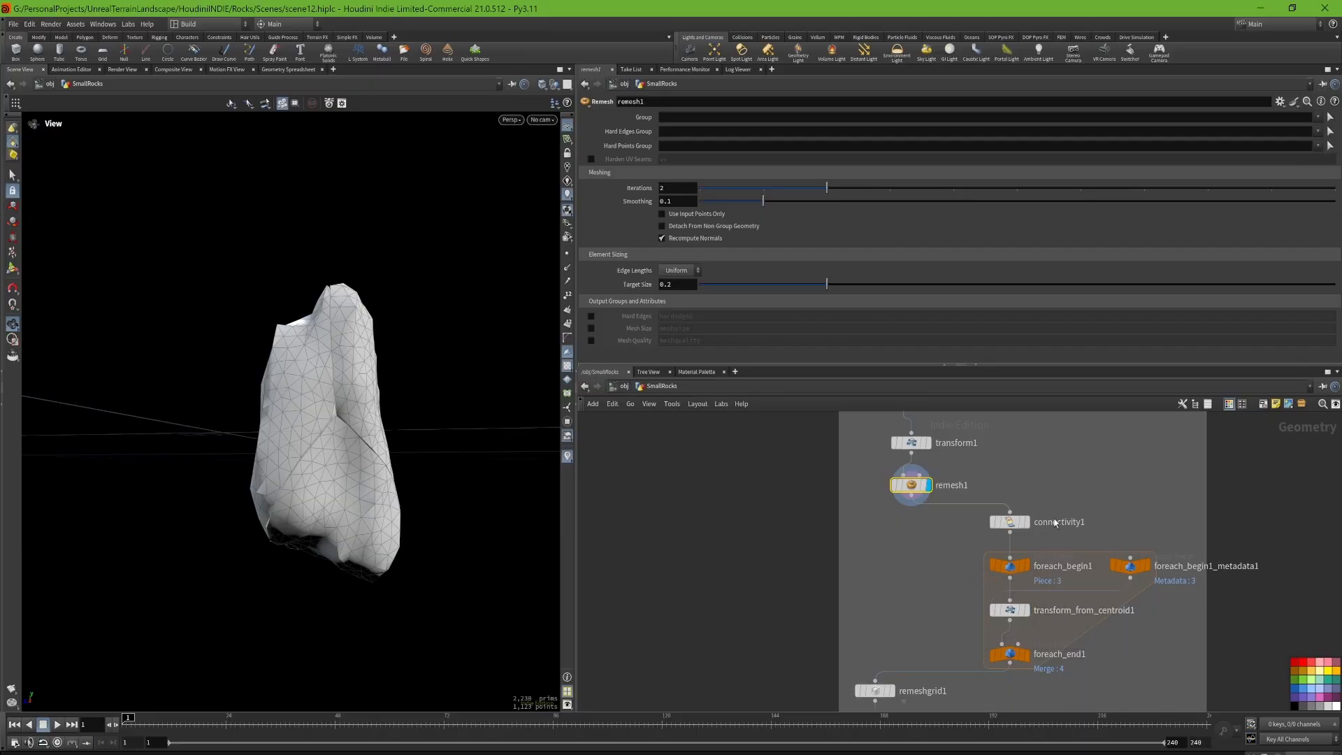
middle_click_drag(1090, 673, 1072, 616)
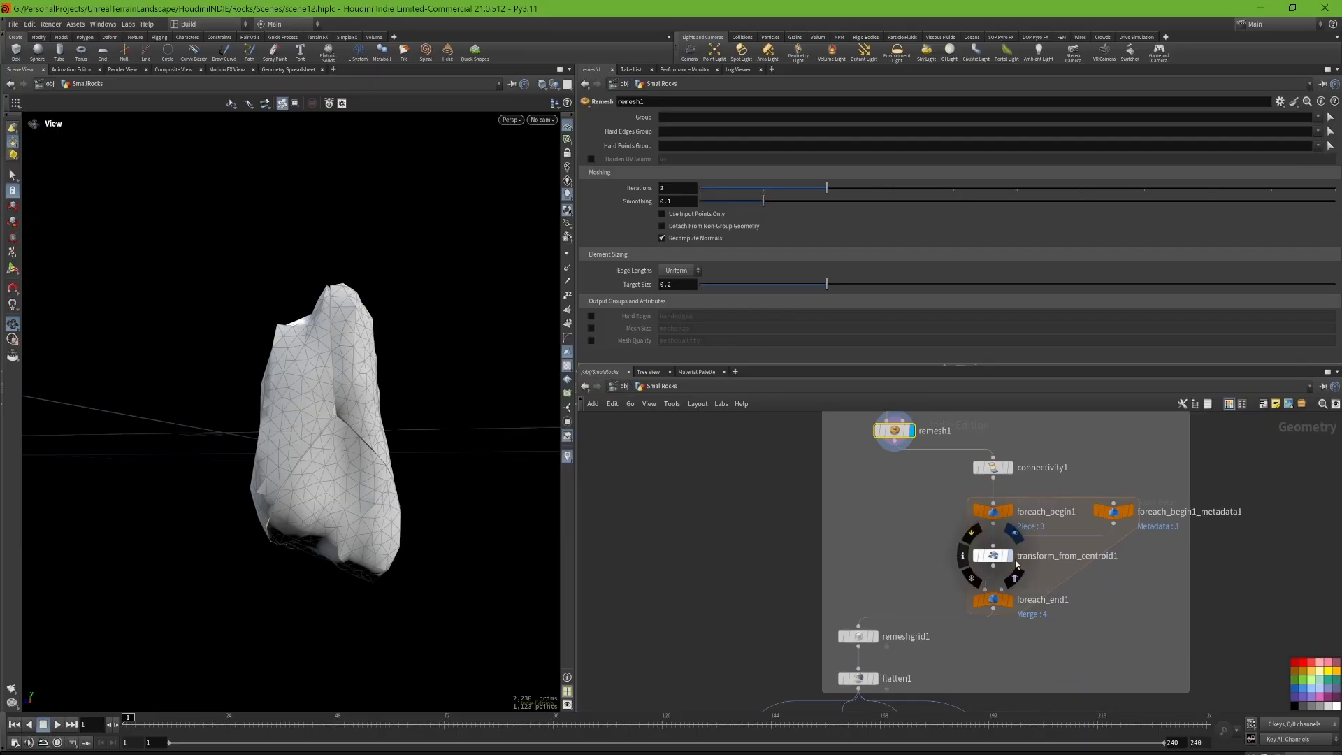
left_click(1012, 567)
left_click(999, 555)
left_click_drag(383, 407, 387, 458)
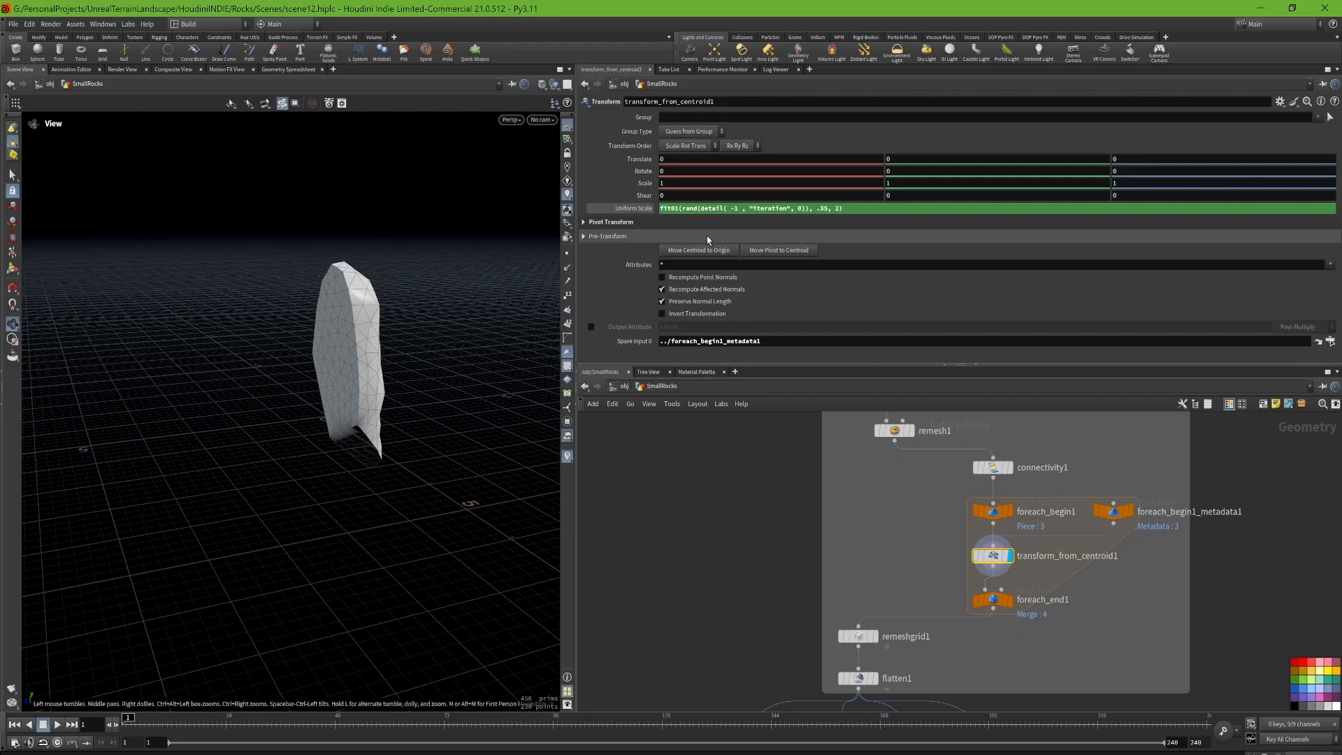
left_click(1113, 512)
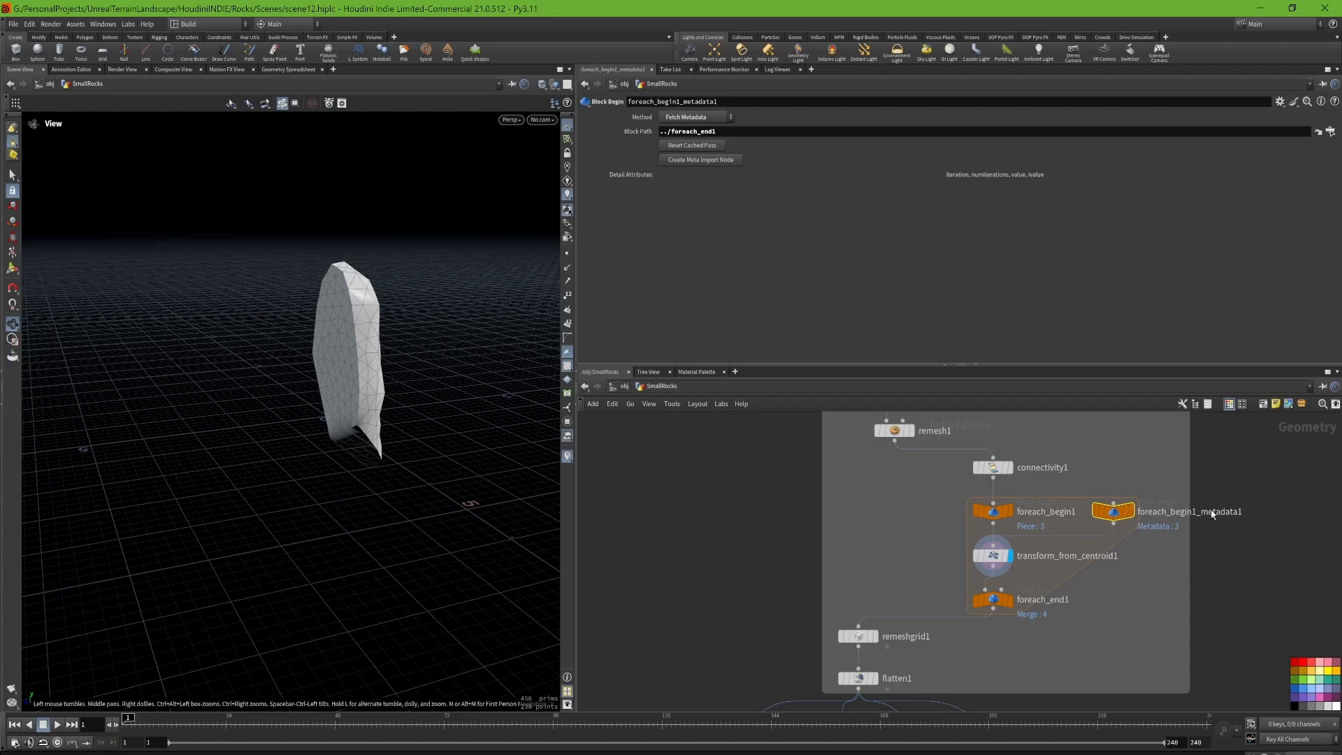
left_click(984, 552)
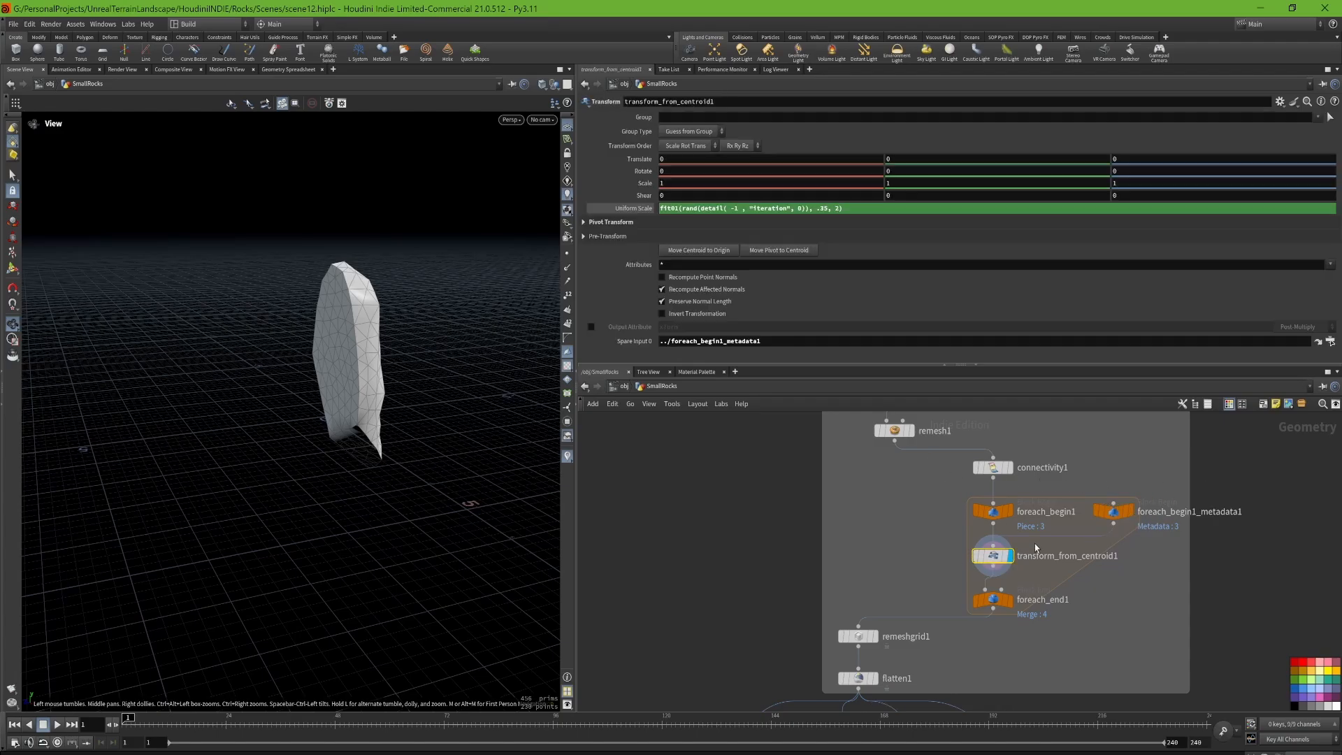
Step: Highlight transform_from_centroid1's Uniform Scale expression, and display foreach_end1 to inspect the merged scaled pieces
left_click_drag(879, 207, 660, 209)
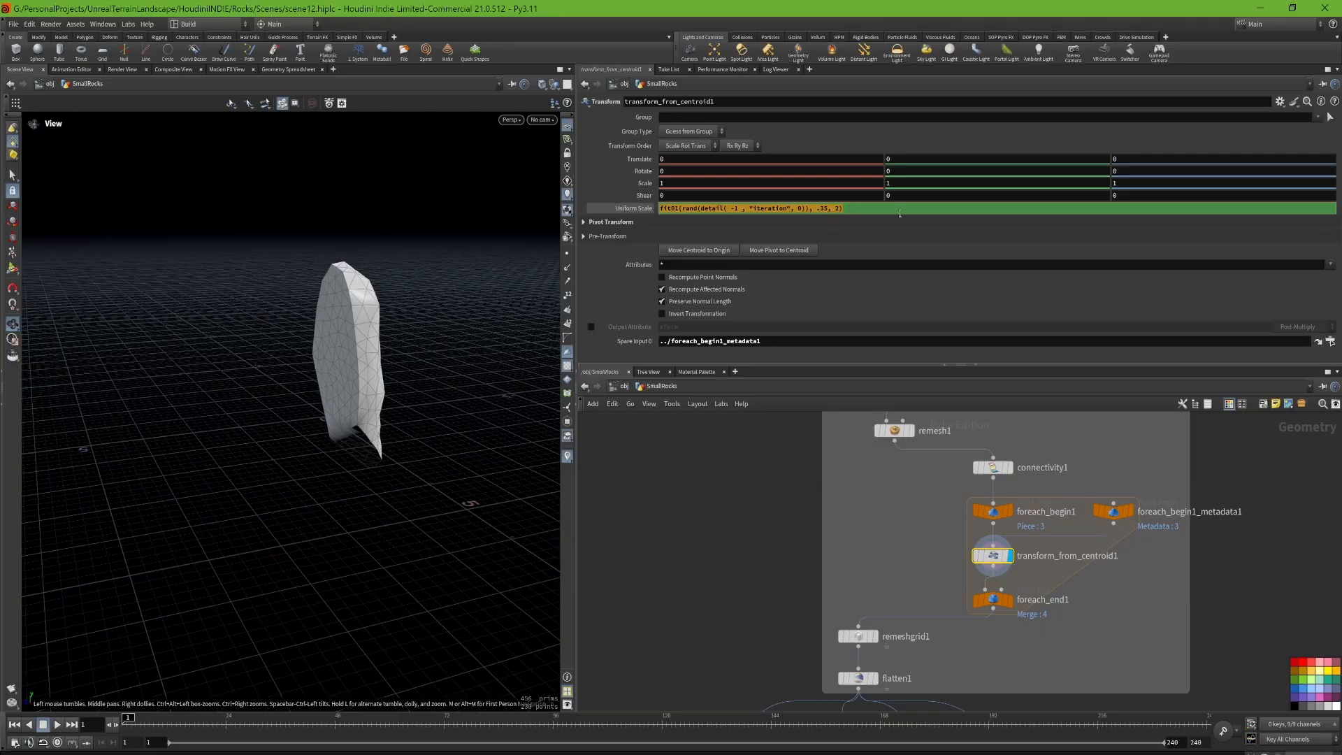
left_click(1009, 600)
left_click(992, 600)
left_click_drag(237, 368, 557, 392)
Step: Display remeshgrid1 with its parameters and inspect the remeshed rock from another side
middle_click_drag(940, 628, 984, 550)
left_click(920, 558)
left_click(905, 565)
left_click_drag(349, 447, 500, 434)
Step: Display flatten1 with its parameters and examine the flattened rock from several sides, including its underside
left_click(920, 601)
left_click(903, 605)
middle_click_drag(1017, 660, 1026, 580)
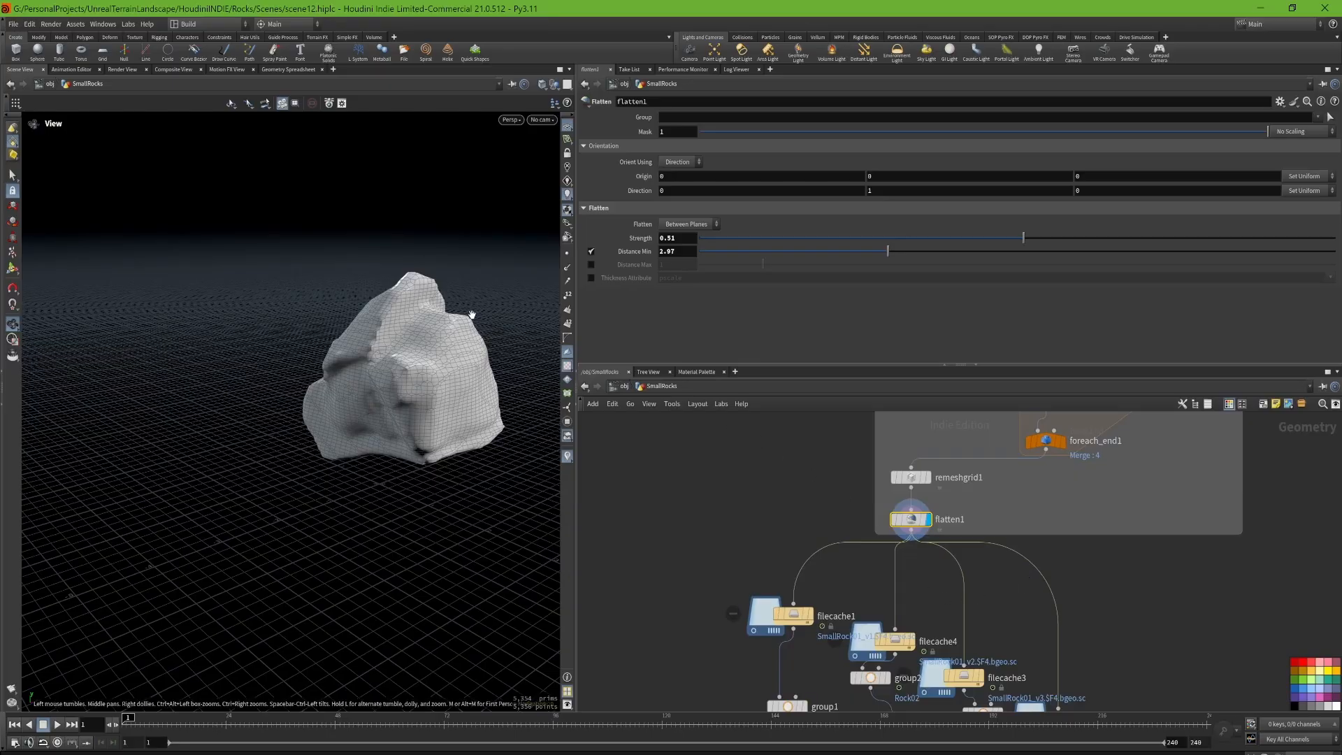
left_click_drag(470, 314, 409, 212)
middle_click_drag(410, 212, 373, 293)
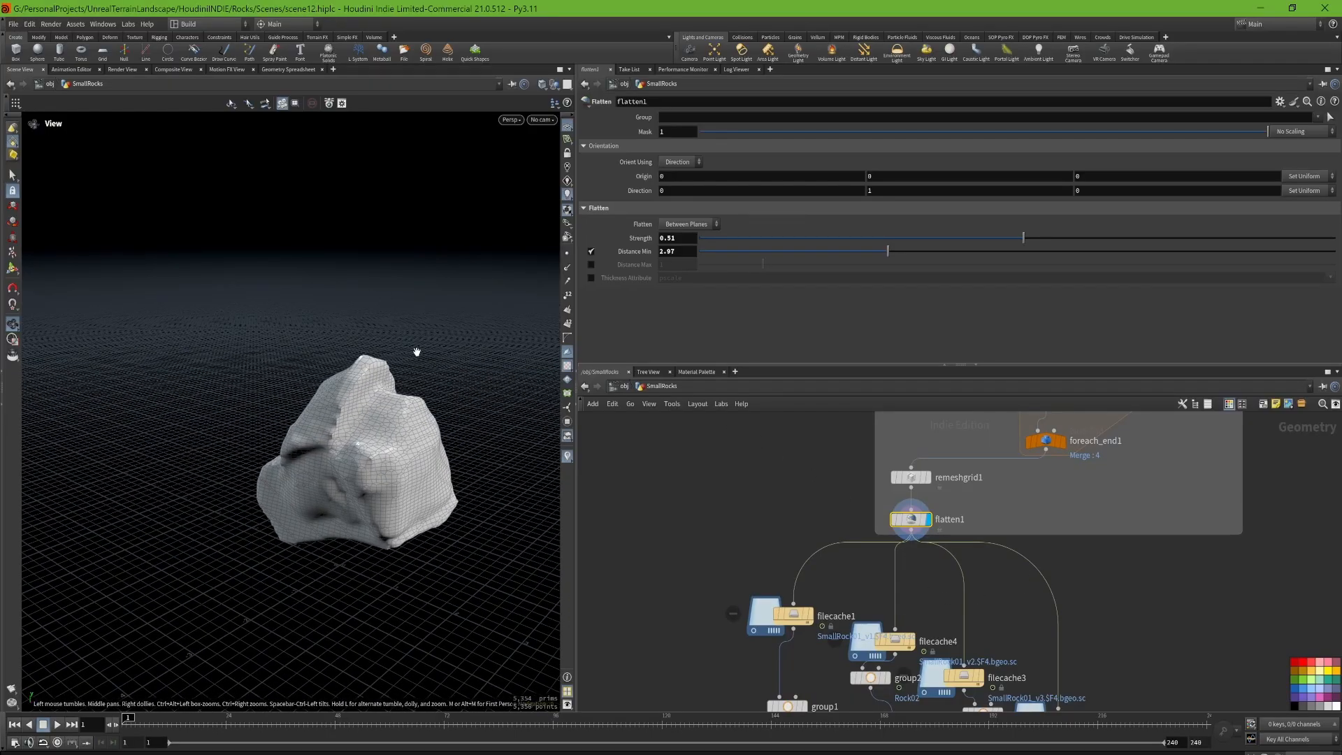
middle_click_drag(411, 367, 418, 316)
Step: Try a higher Strength on flatten1 and undo the change
left_click_drag(1025, 244, 1089, 245)
left_click_drag(1092, 291, 1184, 324)
key("ctrl+z")
Step: Review the file caches below flatten1, displaying filecache1, filecache4, filecache3 and filecache5 in turn to compare the rock variants
mouse_move(374, 377)
left_mouse_down()
mouse_move(432, 496)
mouse_move(404, 368)
mouse_move(231, 363)
mouse_move(432, 314)
mouse_move(545, 332)
mouse_move(358, 380)
mouse_move(398, 378)
left_mouse_up()
middle_click_drag(1022, 640, 1009, 551)
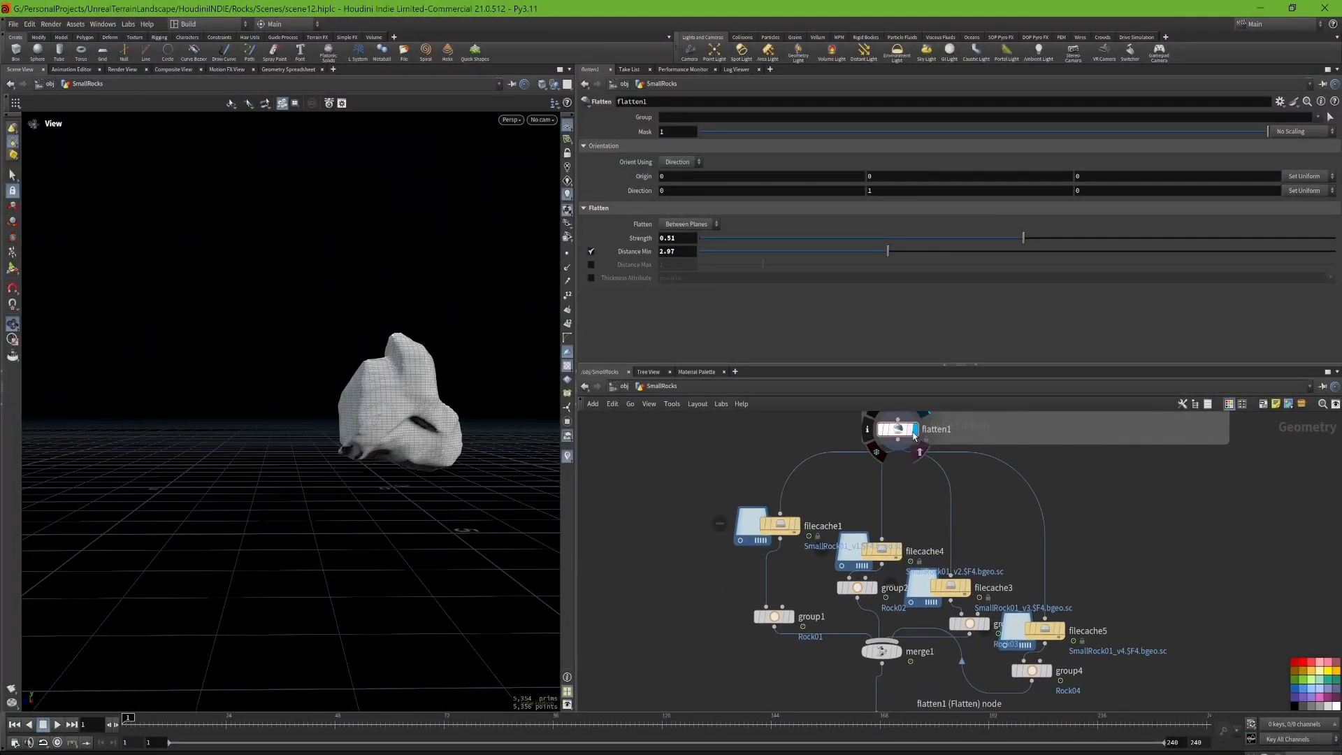
middle_click_drag(869, 446, 832, 554)
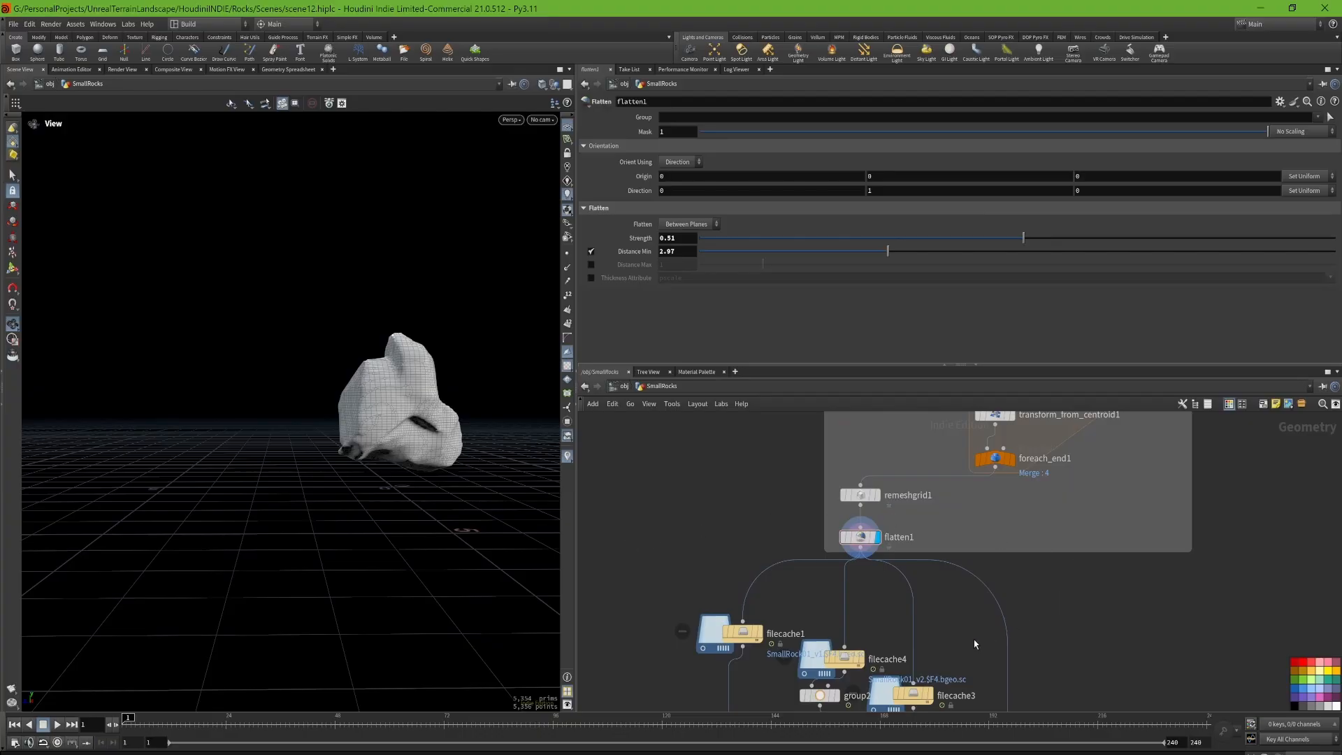
middle_click_drag(975, 644, 979, 579)
middle_click_drag(1019, 500, 1033, 691)
middle_click_drag(929, 599, 968, 437)
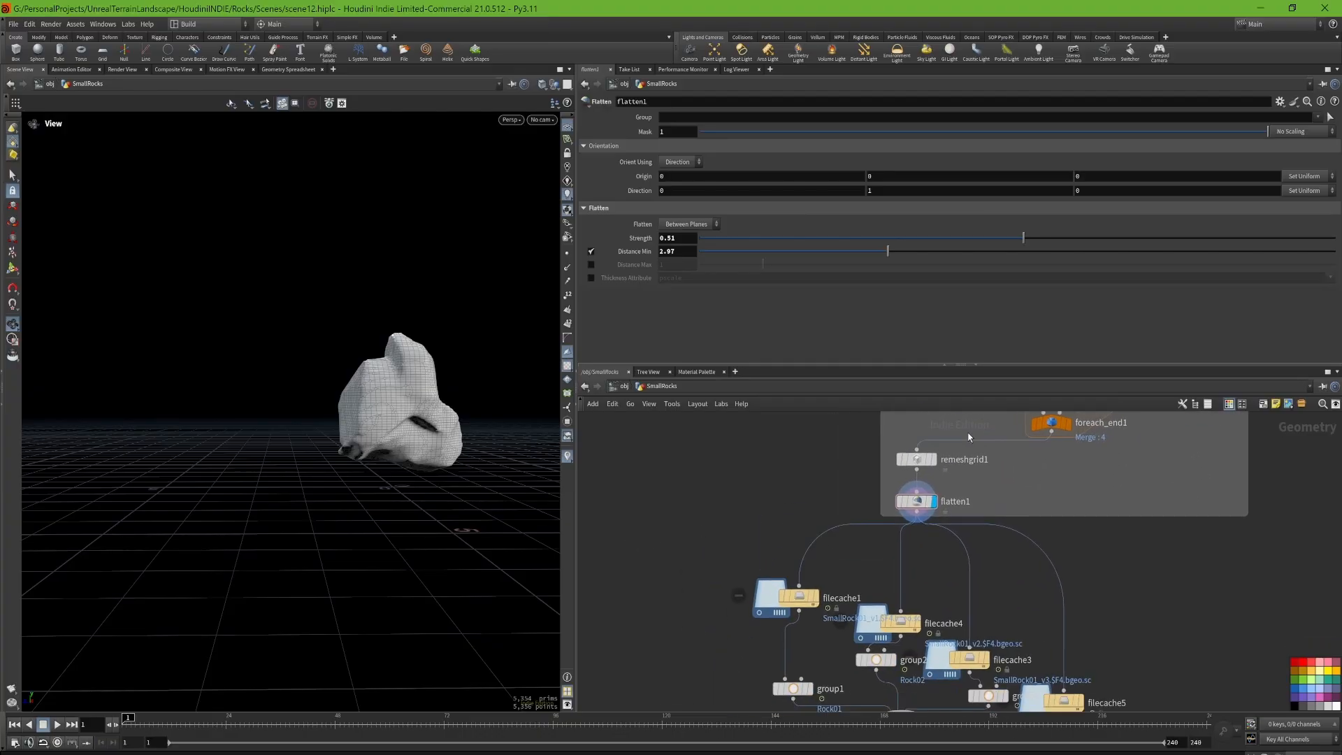
middle_click_drag(968, 593, 944, 520)
left_click(882, 551)
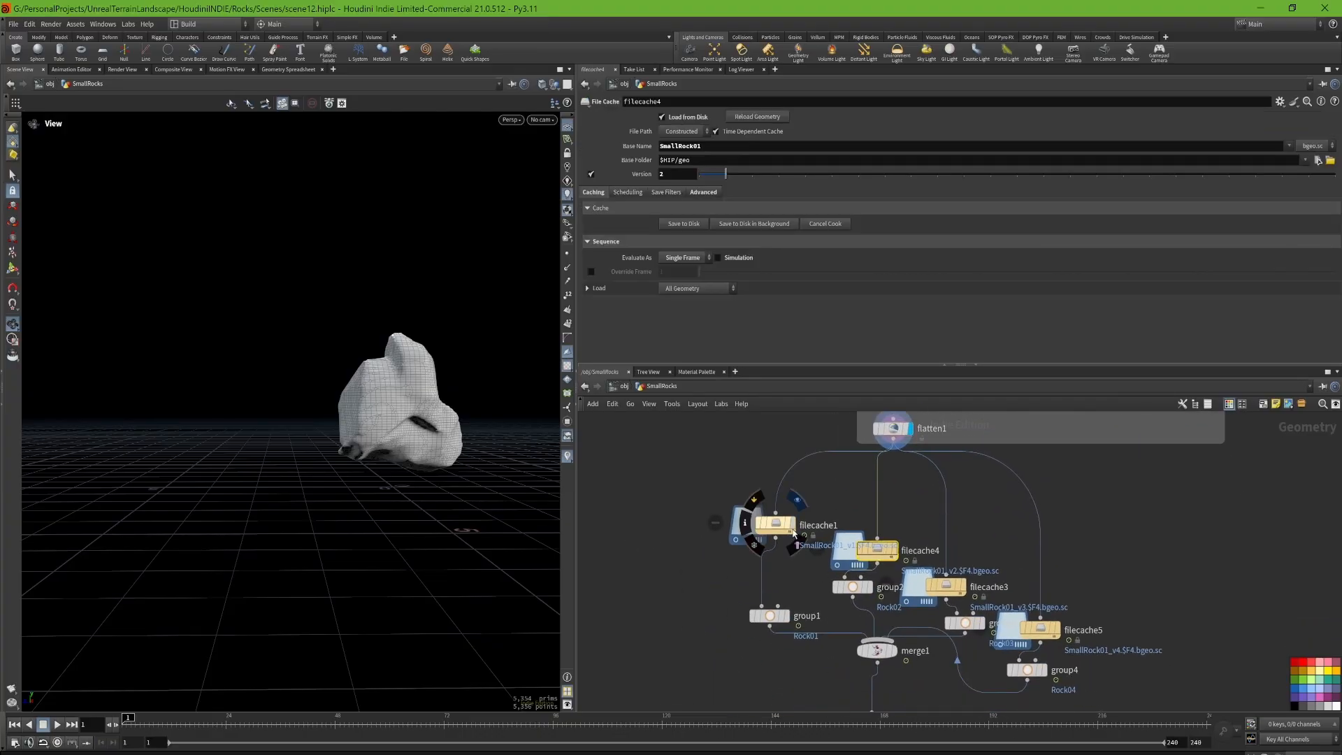
left_click(792, 525)
left_click(894, 551)
left_click(965, 587)
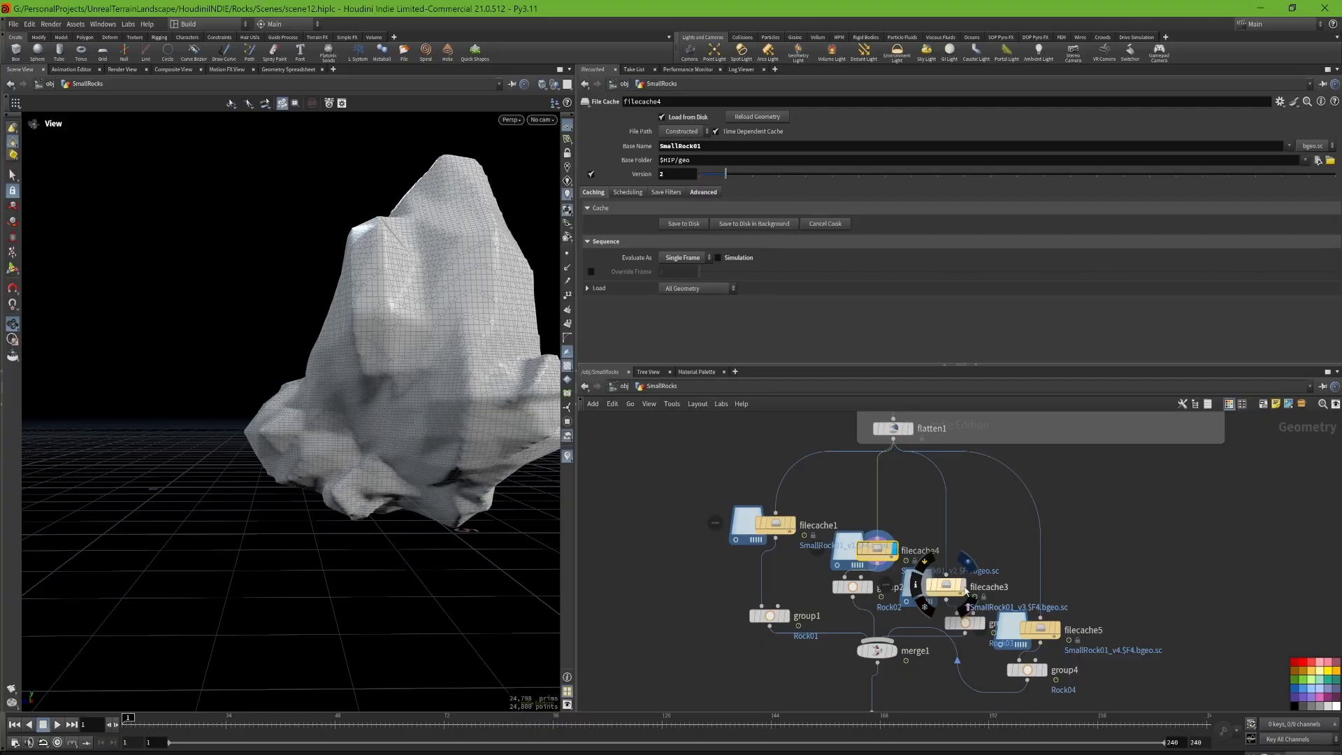
left_click(1055, 629)
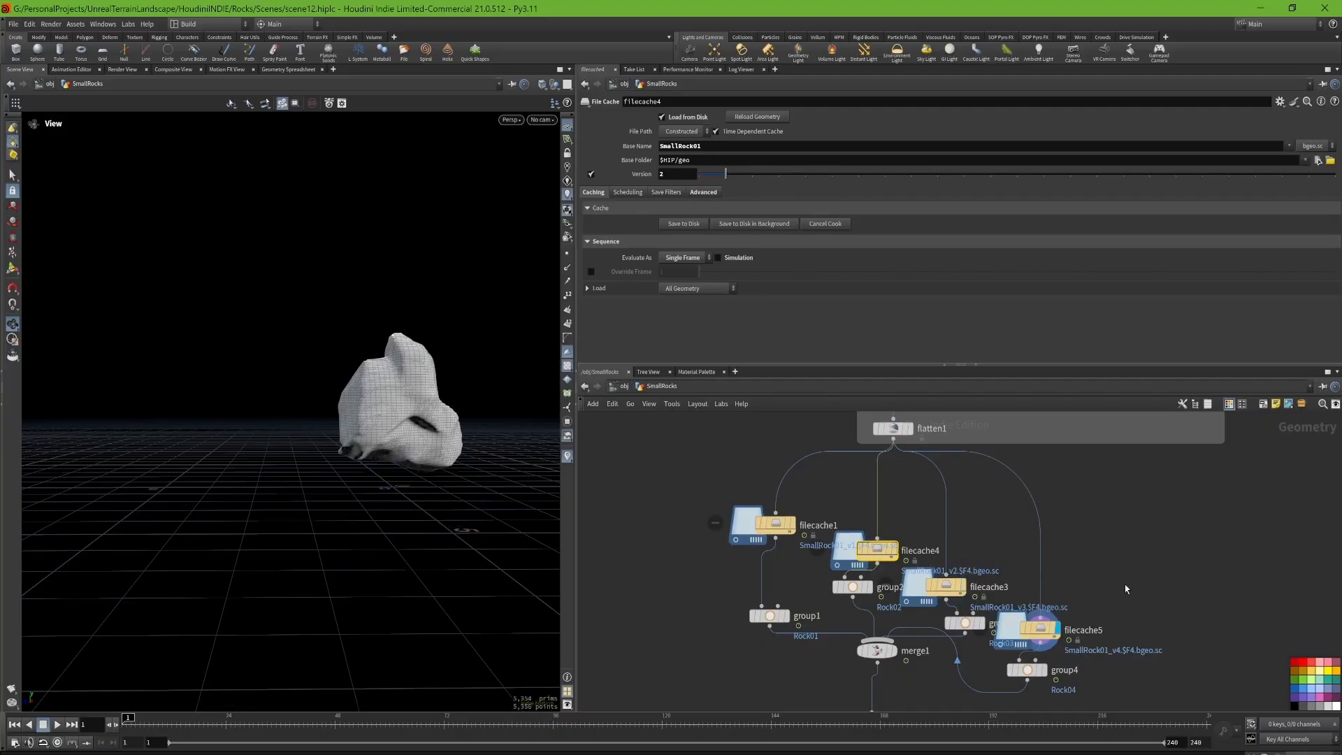
Step: Select group1 and group2 to review their group settings, and display merge1 to inspect the combined rocks
left_click_drag(725, 646, 874, 579)
middle_click_drag(819, 667, 819, 543)
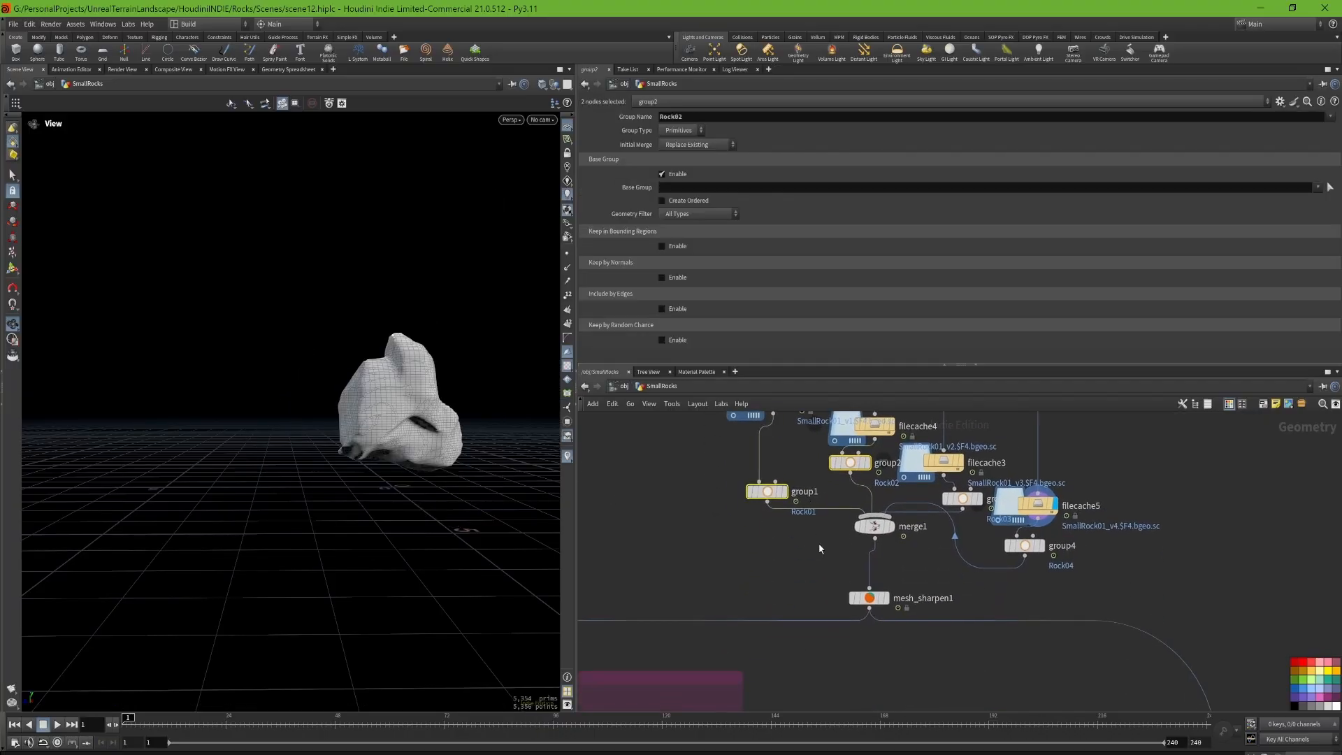
left_click(878, 531)
left_click(877, 531)
left_click_drag(552, 420, 447, 430)
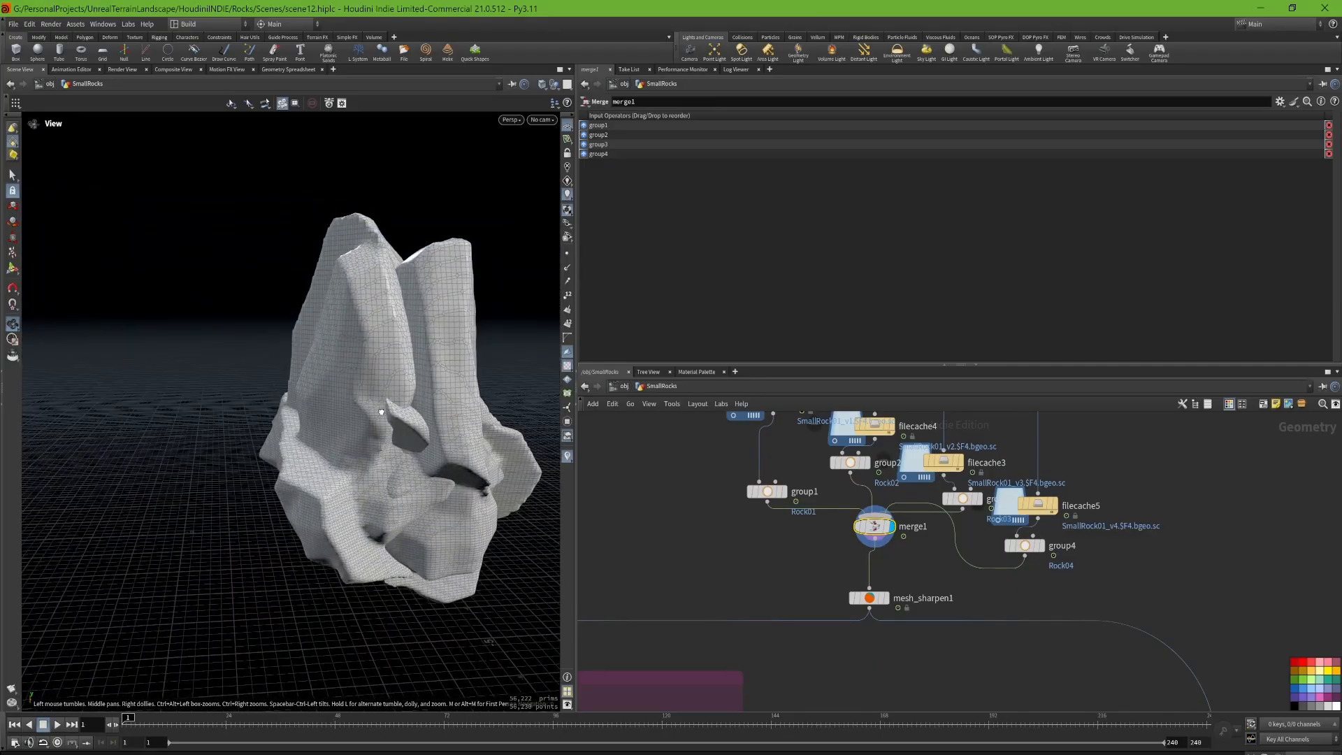
Step: Display mesh_sharpen1 with its sharpening and smoothing parameters, and examine the sharpened rocks up close from several sides
left_click(885, 599)
scroll(846, 591, "up", 3)
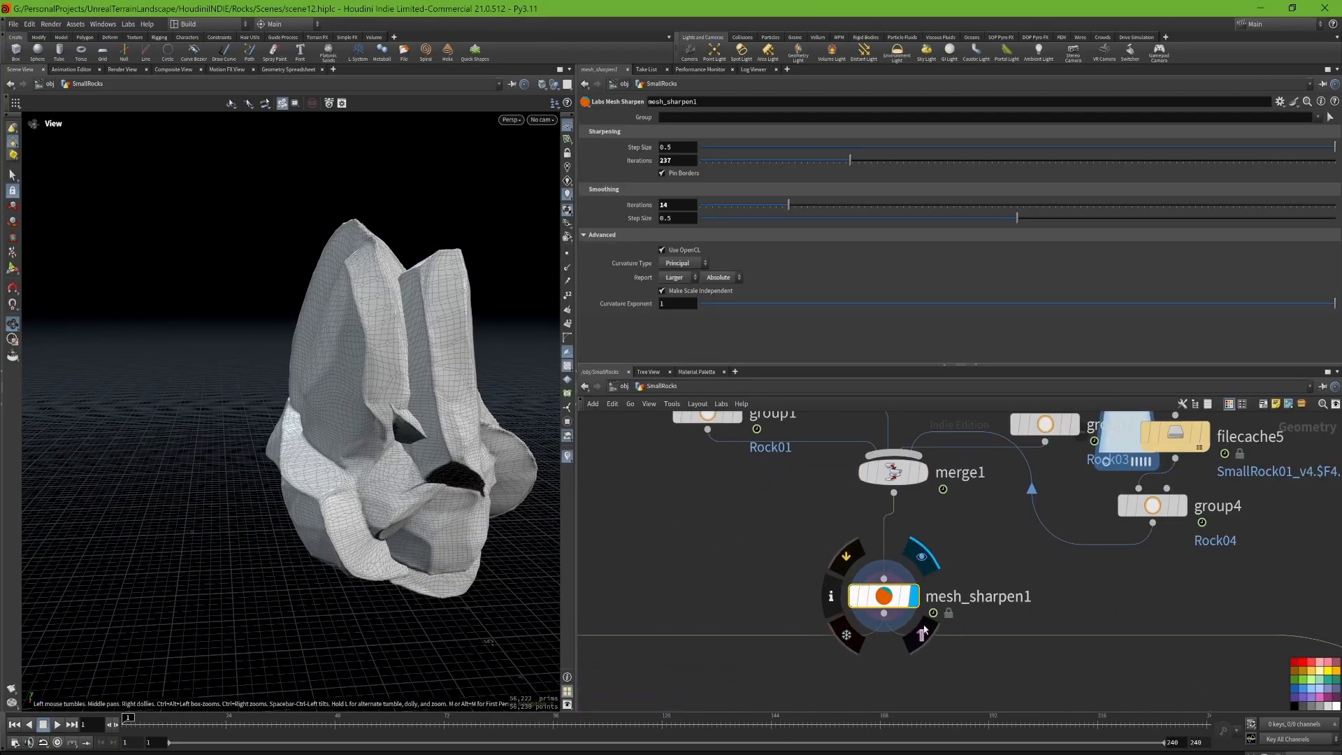
scroll(878, 629, "down", 4)
left_click_drag(315, 462, 447, 423)
scroll(262, 389, "up", 3)
left_click_drag(263, 389, 328, 397)
scroll(366, 431, "down", 3)
scroll(336, 396, "up", 3)
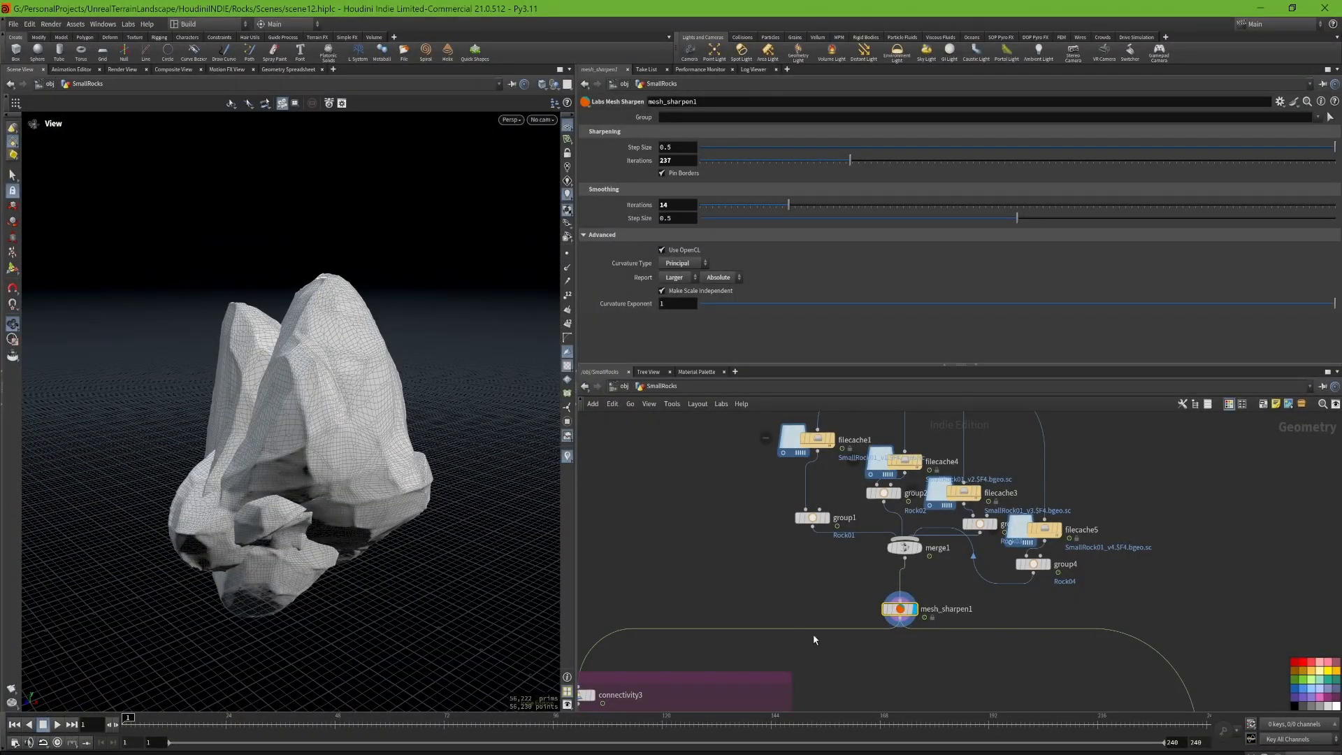
Step: Examine the layout of the High Poly and Low Poly network boxes below mesh_sharpen1
scroll(868, 488, "down", 3)
scroll(898, 494, "down", 3)
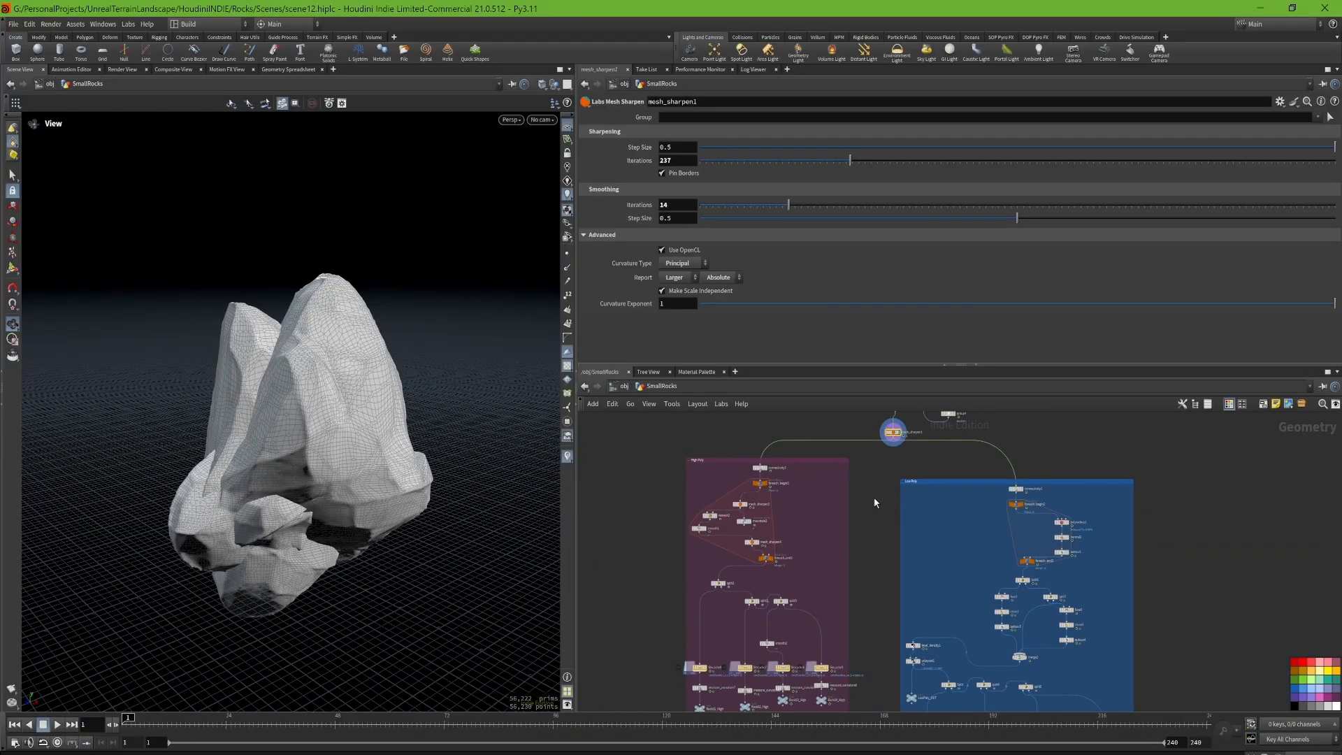
scroll(722, 475, "up", 2)
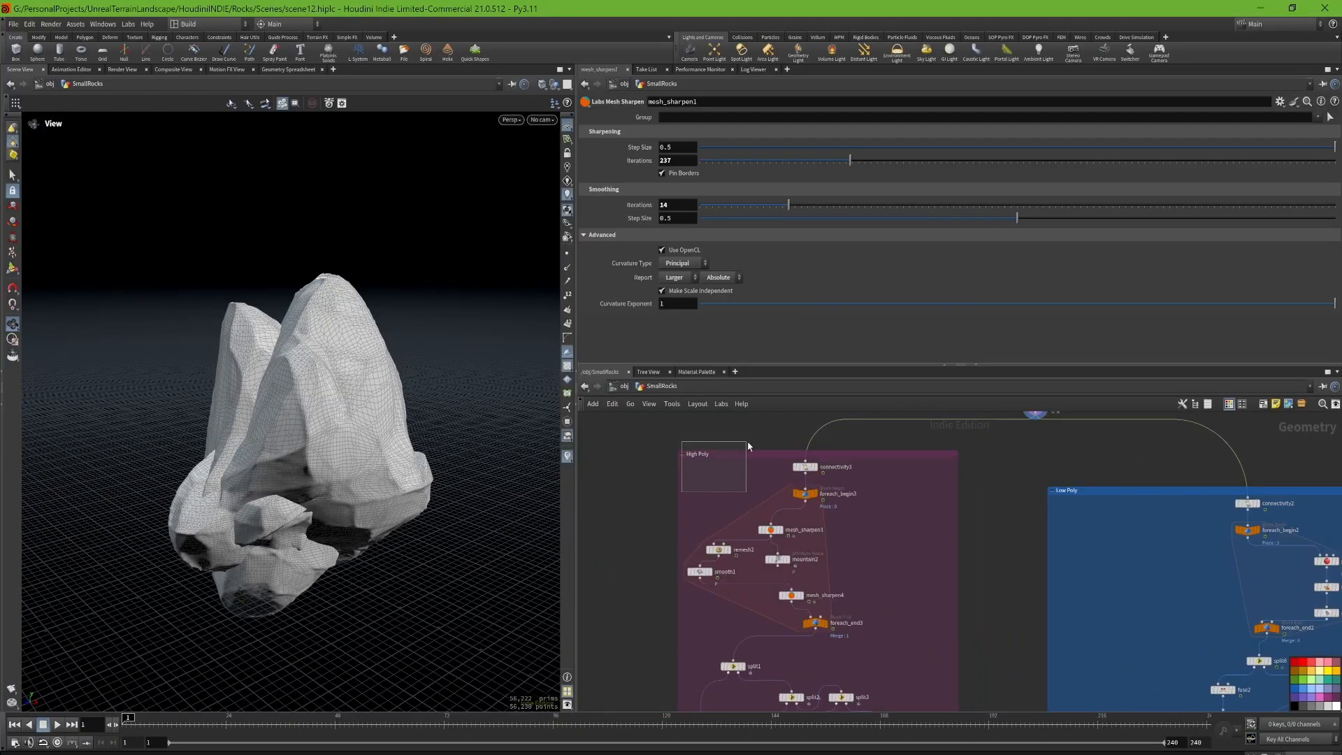
left_click_drag(748, 444, 747, 443)
scroll(694, 447, "down", 4)
scroll(914, 491, "up", 1)
left_click_drag(924, 497, 887, 464)
scroll(723, 448, "up", 2)
Step: Display connectivity3 in the High Poly box and review the nodes inside its for-each loop, down to remesh2
mouse_move(729, 448)
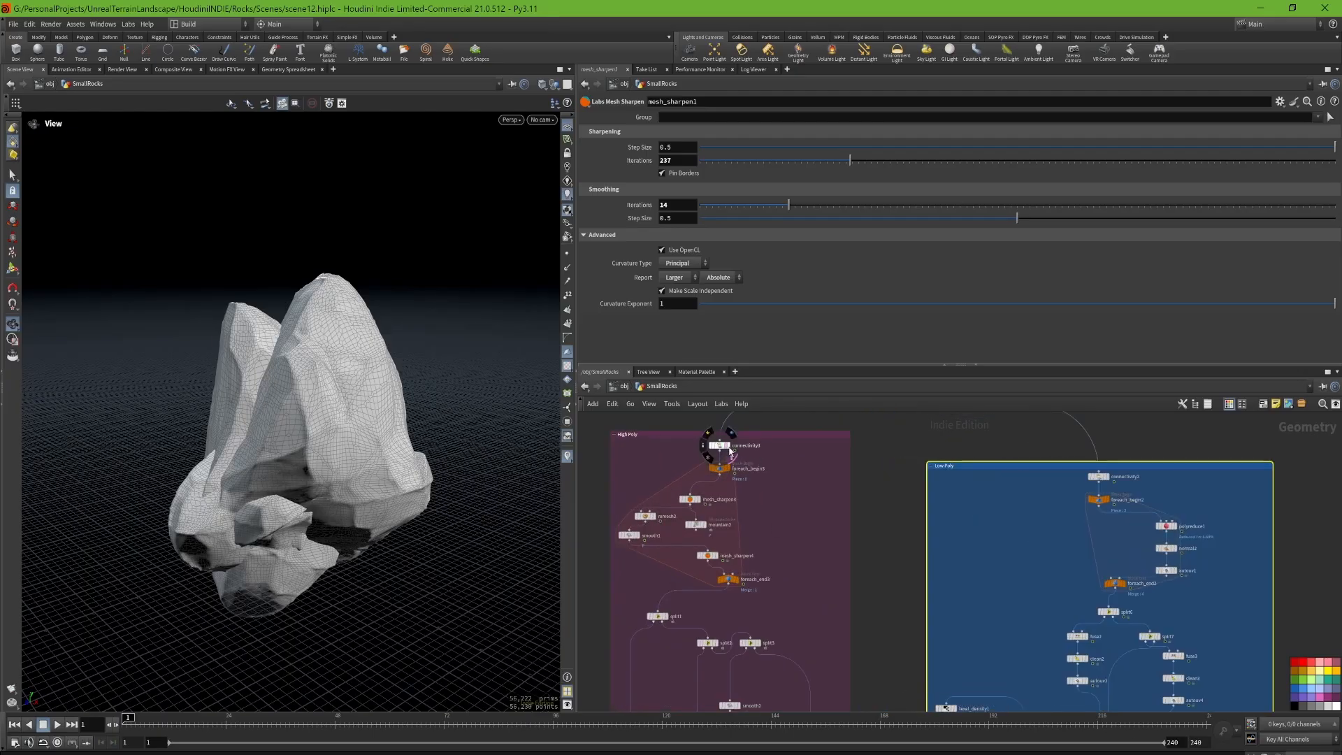
scroll(729, 451, "up", 2)
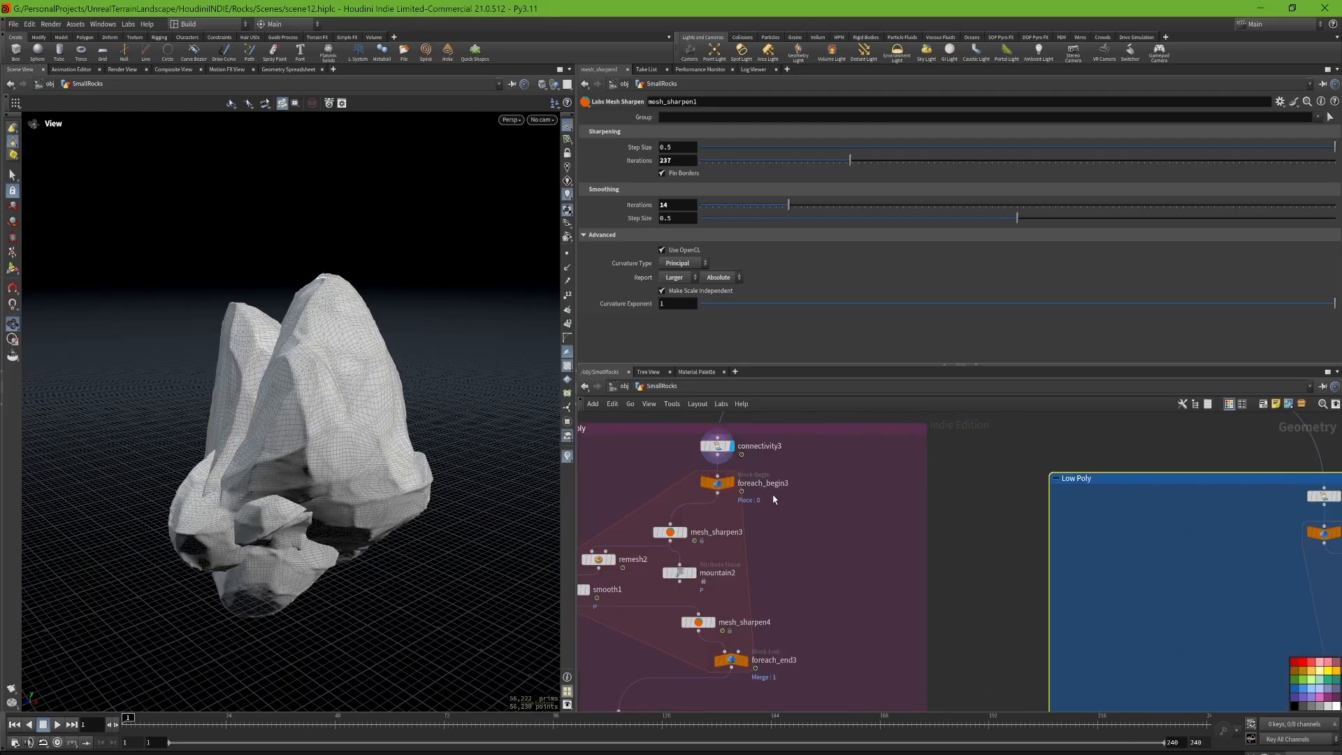
middle_click_drag(775, 499, 919, 552)
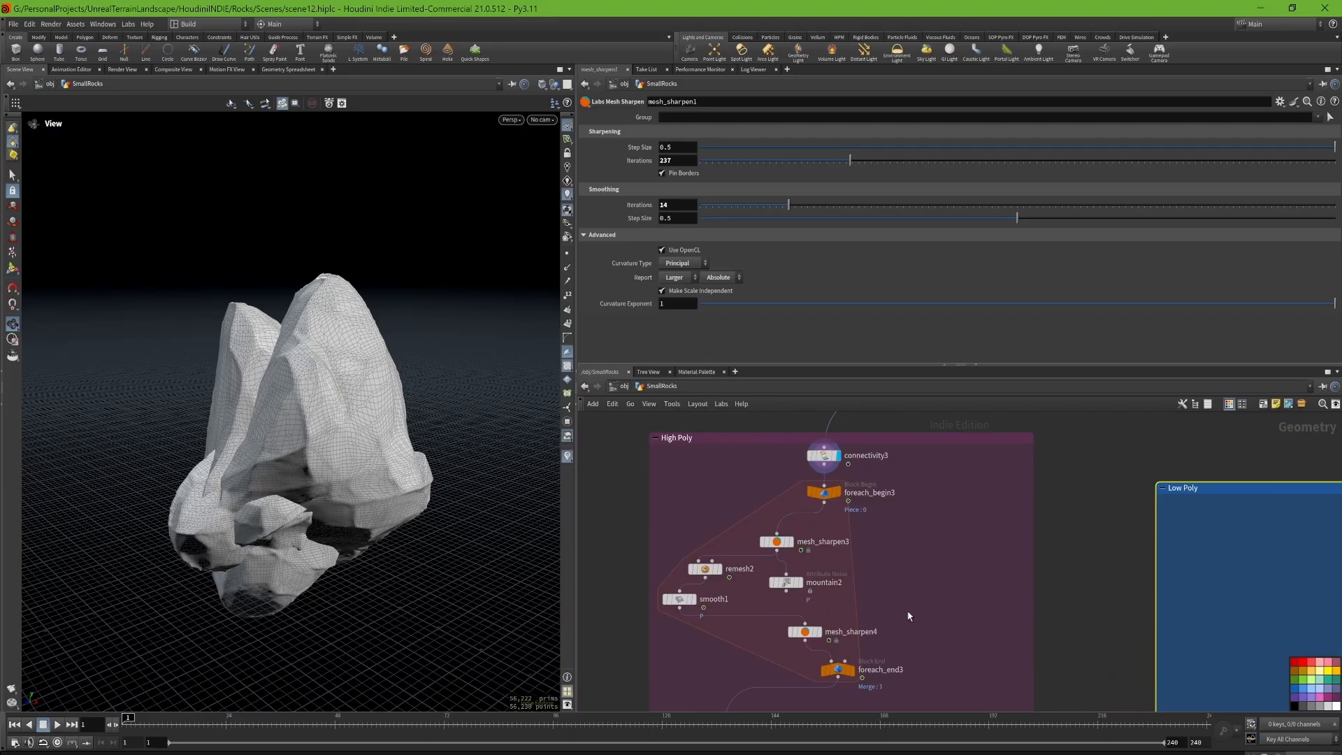
middle_click_drag(900, 588, 854, 506)
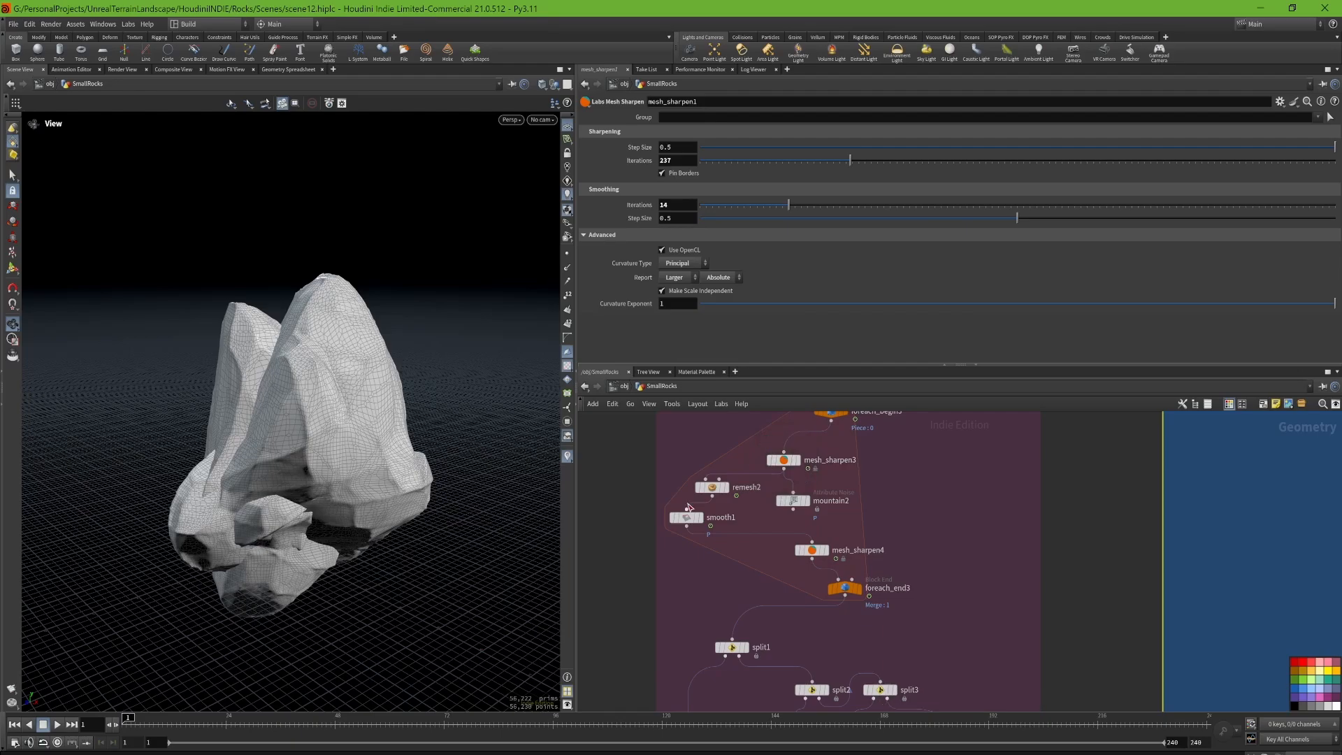
mouse_move(729, 492)
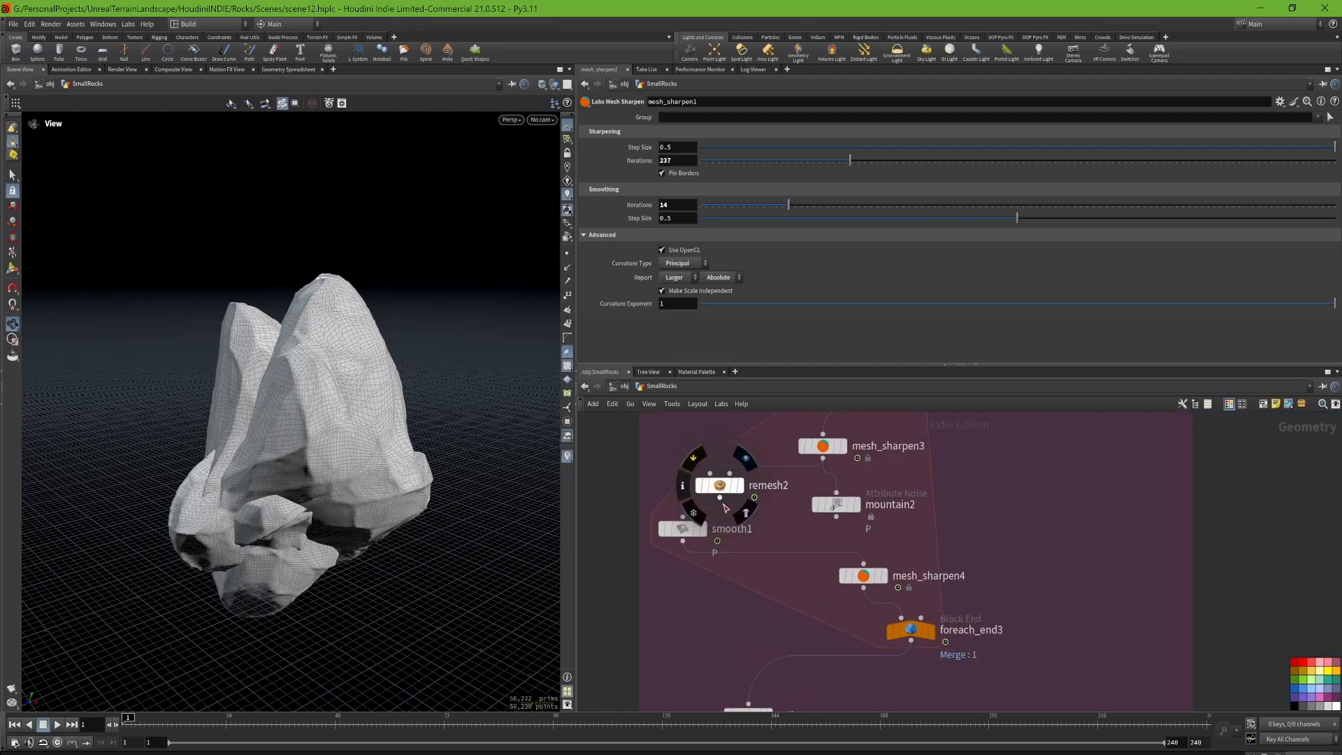
scroll(697, 495, "up", 3)
Step: Display smooth1 inside the High Poly for-each loop and examine the smoothed rock piece up close
mouse_move(708, 535)
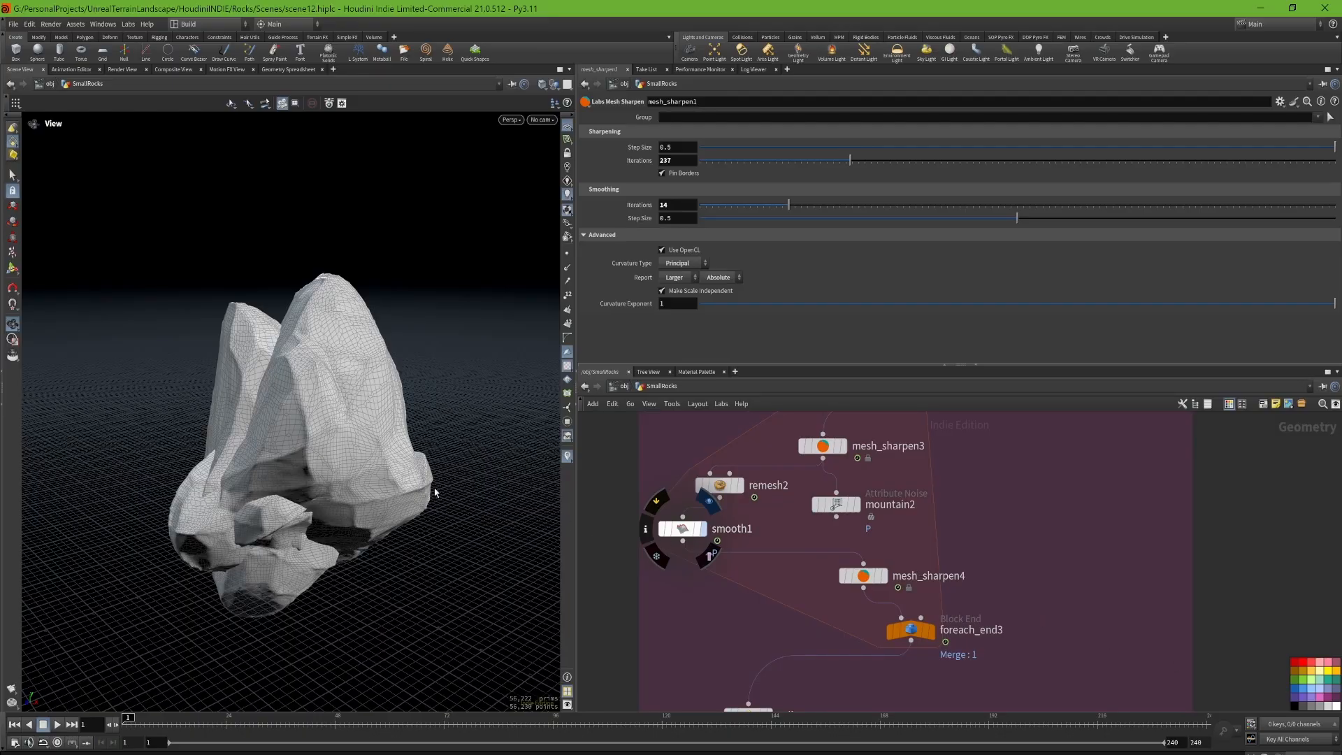
left_click(702, 528)
left_click_drag(419, 580, 335, 548)
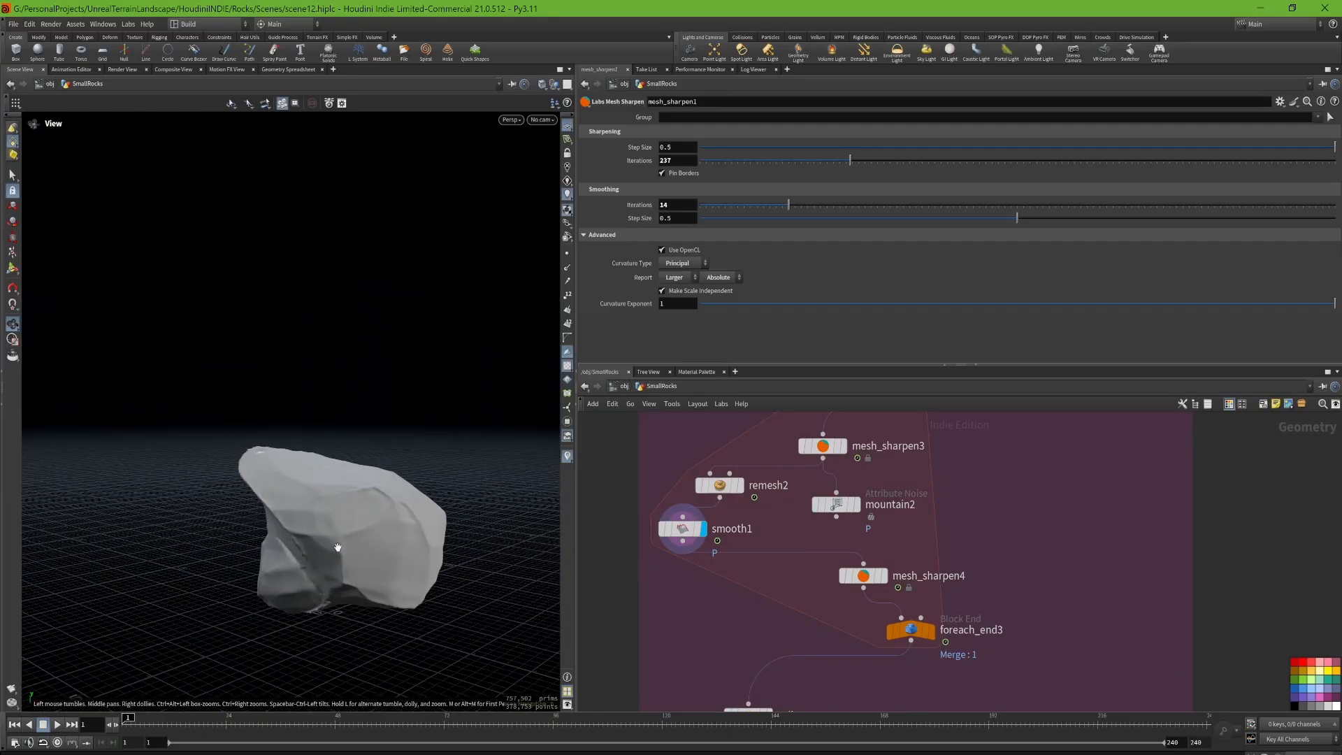
scroll(337, 548, "up", 6)
left_click_drag(425, 527, 413, 455)
scroll(414, 455, "down", 3)
Step: Display mesh_sharpen4 with its parameters and inspect the sharpened high-poly surface up close
mouse_move(864, 577)
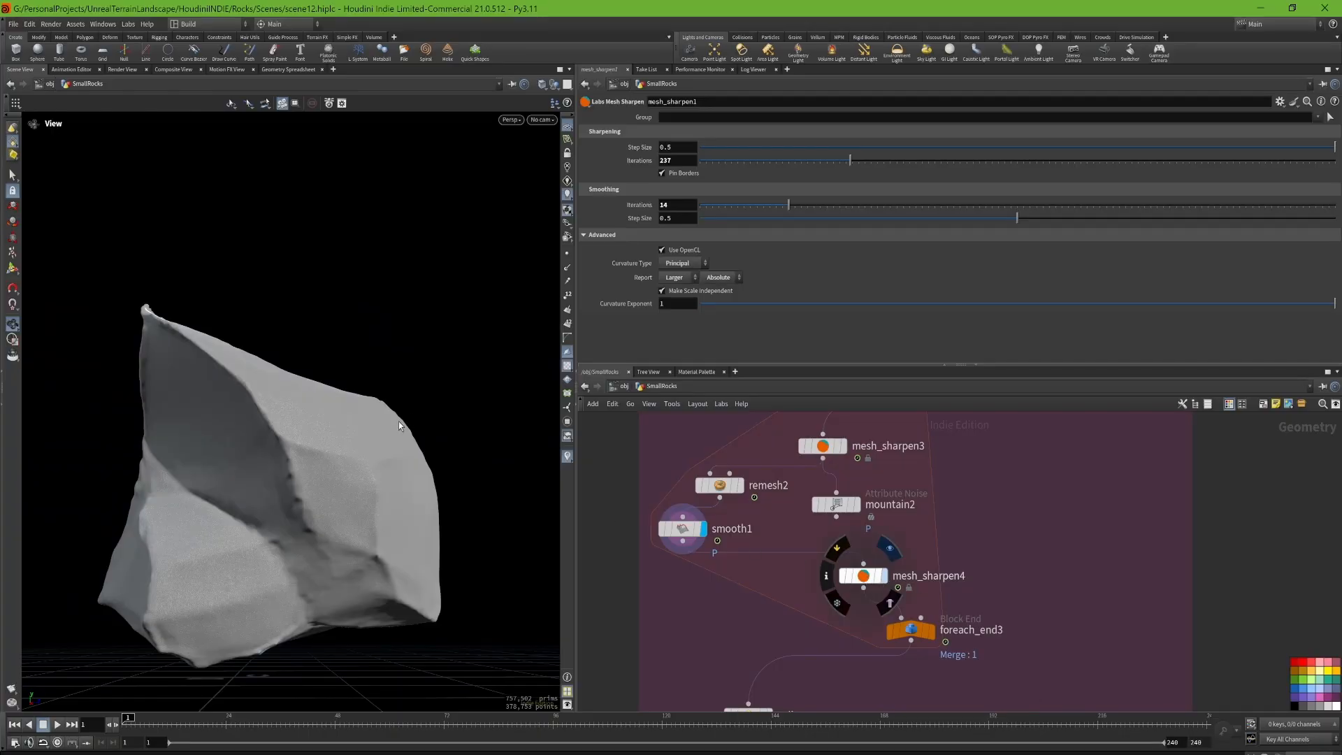
left_click_drag(384, 419, 515, 410)
left_click_drag(351, 386, 471, 354)
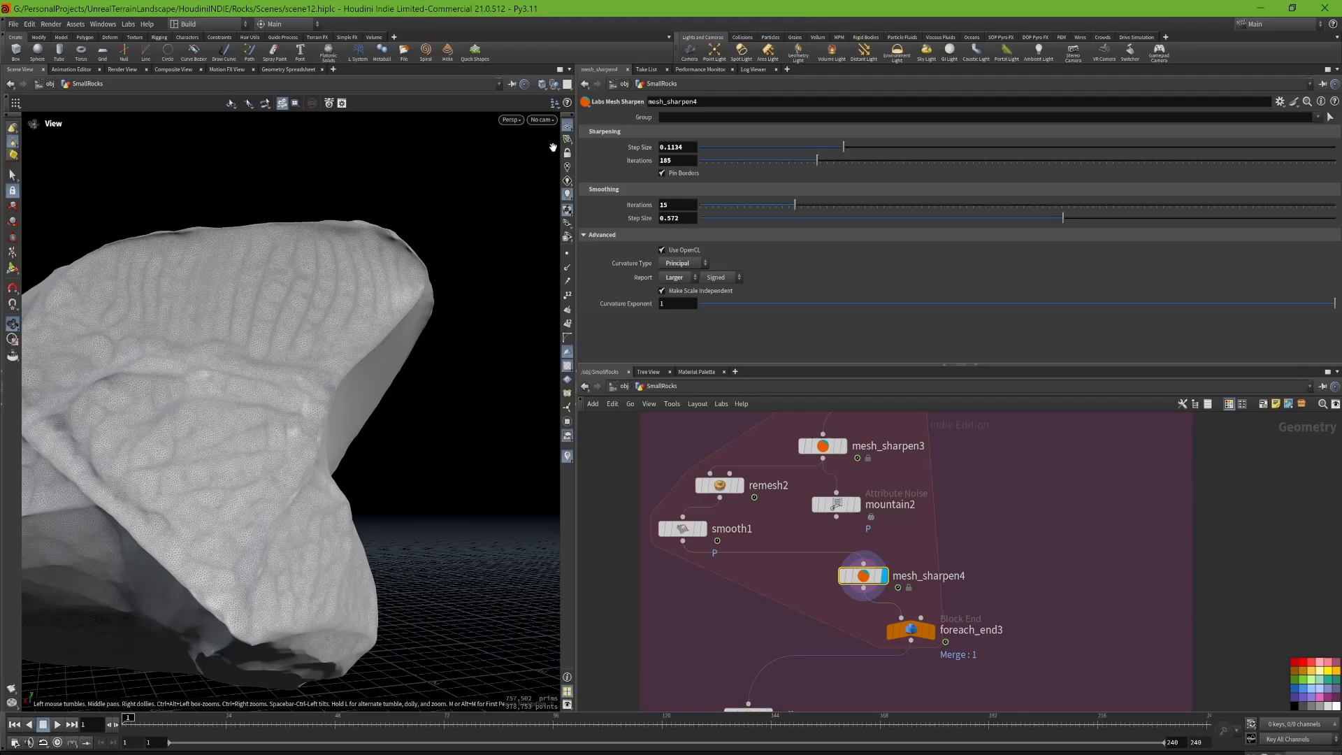
Step: Change the viewport shading to a mode without wireframe lines and inspect the mesh_sharpen4 rock from several sides
left_click(541, 84)
left_click(599, 172)
mouse_move(269, 378)
left_mouse_down()
mouse_move(273, 350)
mouse_move(336, 360)
mouse_move(324, 428)
mouse_move(239, 365)
mouse_move(342, 366)
mouse_move(336, 378)
mouse_move(374, 350)
mouse_move(262, 297)
mouse_move(252, 308)
mouse_move(270, 384)
mouse_move(248, 476)
mouse_move(263, 398)
mouse_move(308, 455)
mouse_move(308, 524)
mouse_move(206, 443)
mouse_move(471, 393)
mouse_move(335, 414)
mouse_move(362, 422)
mouse_move(312, 398)
mouse_move(422, 411)
mouse_move(427, 399)
mouse_move(308, 432)
left_mouse_up()
scroll(972, 507, "down", 8)
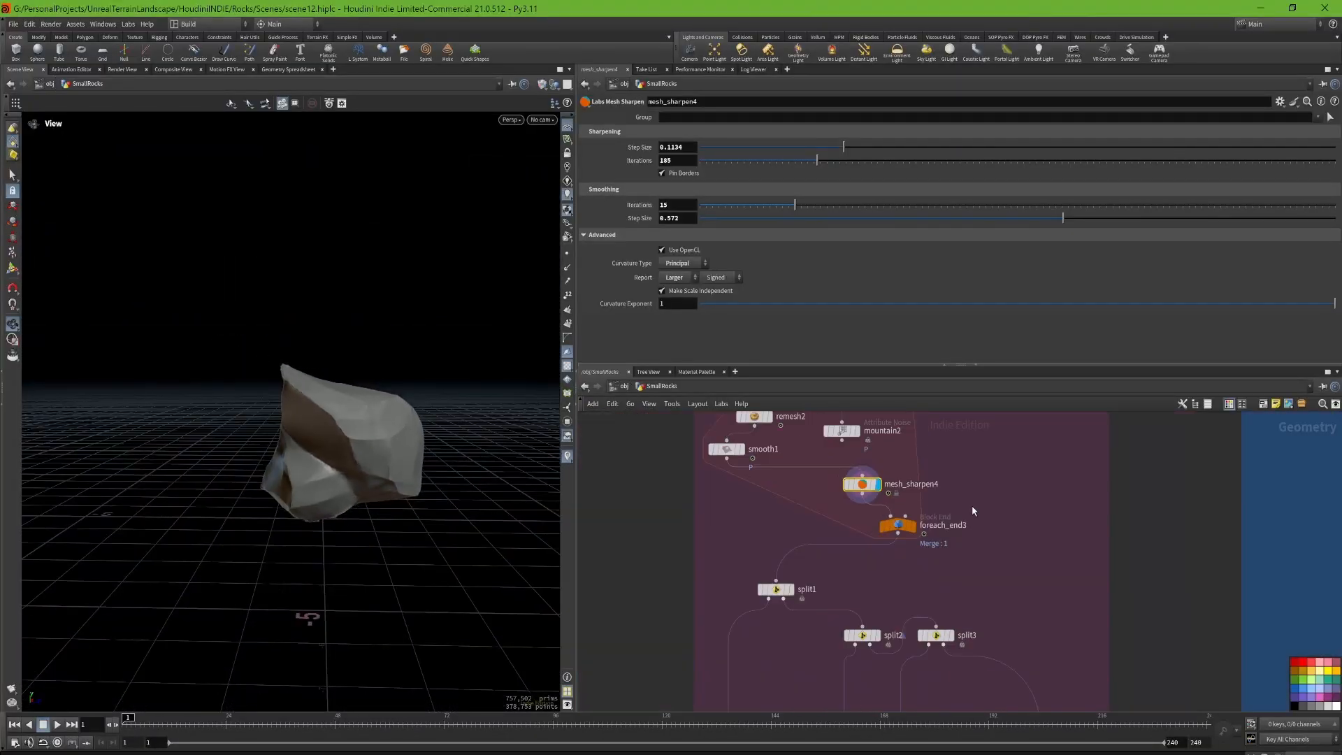
left_click_drag(395, 405, 419, 462)
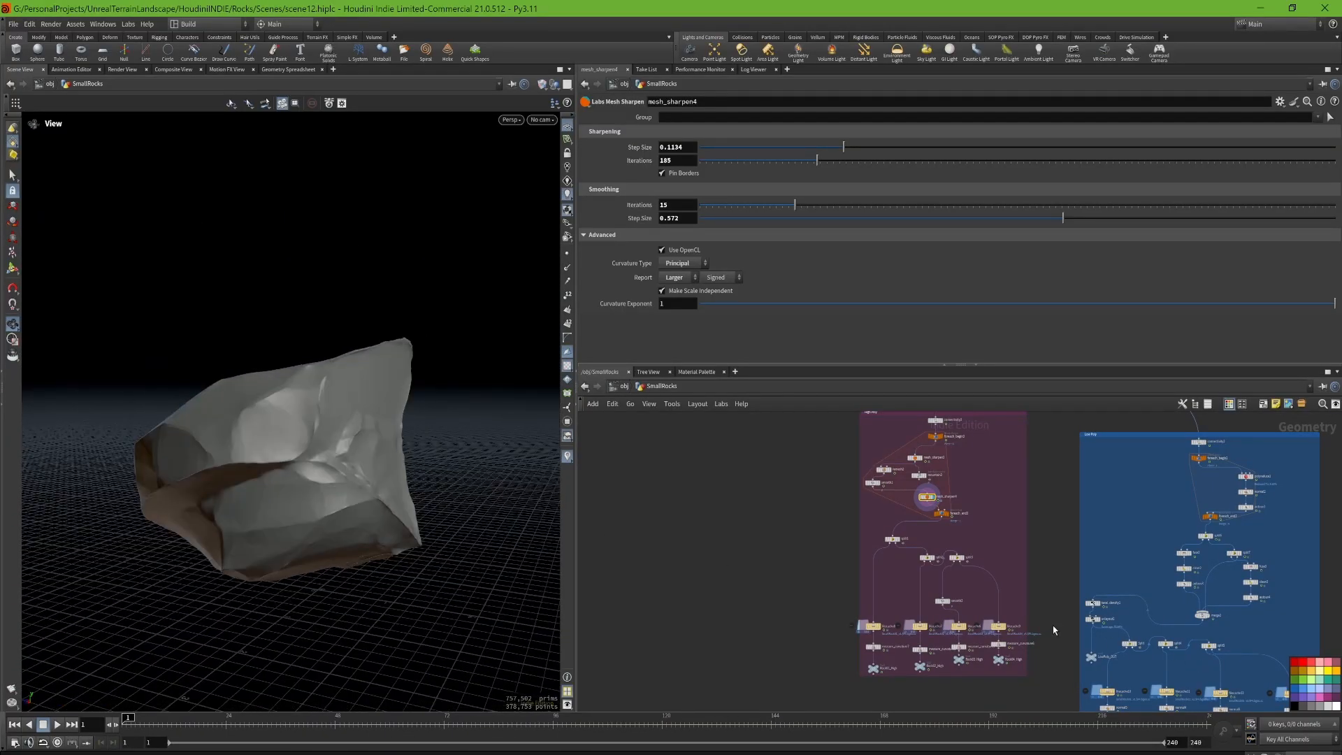
Step: Select split1, split2 and split3 in the High Poly box to review how the rocks are separated by group
middle_click_drag(1007, 581, 934, 542)
middle_click_drag(931, 474, 792, 558)
scroll(665, 604, "up", 5)
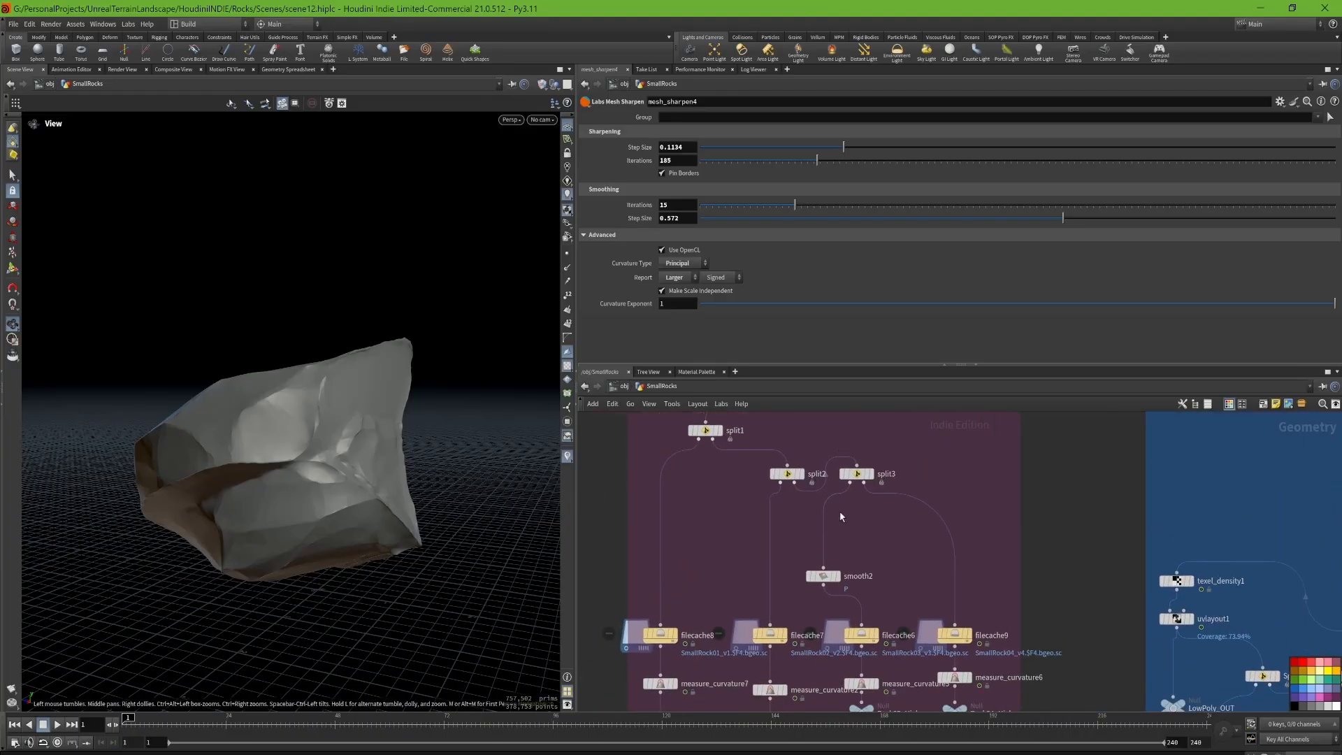
left_click(707, 430)
left_click_drag(725, 502, 802, 473)
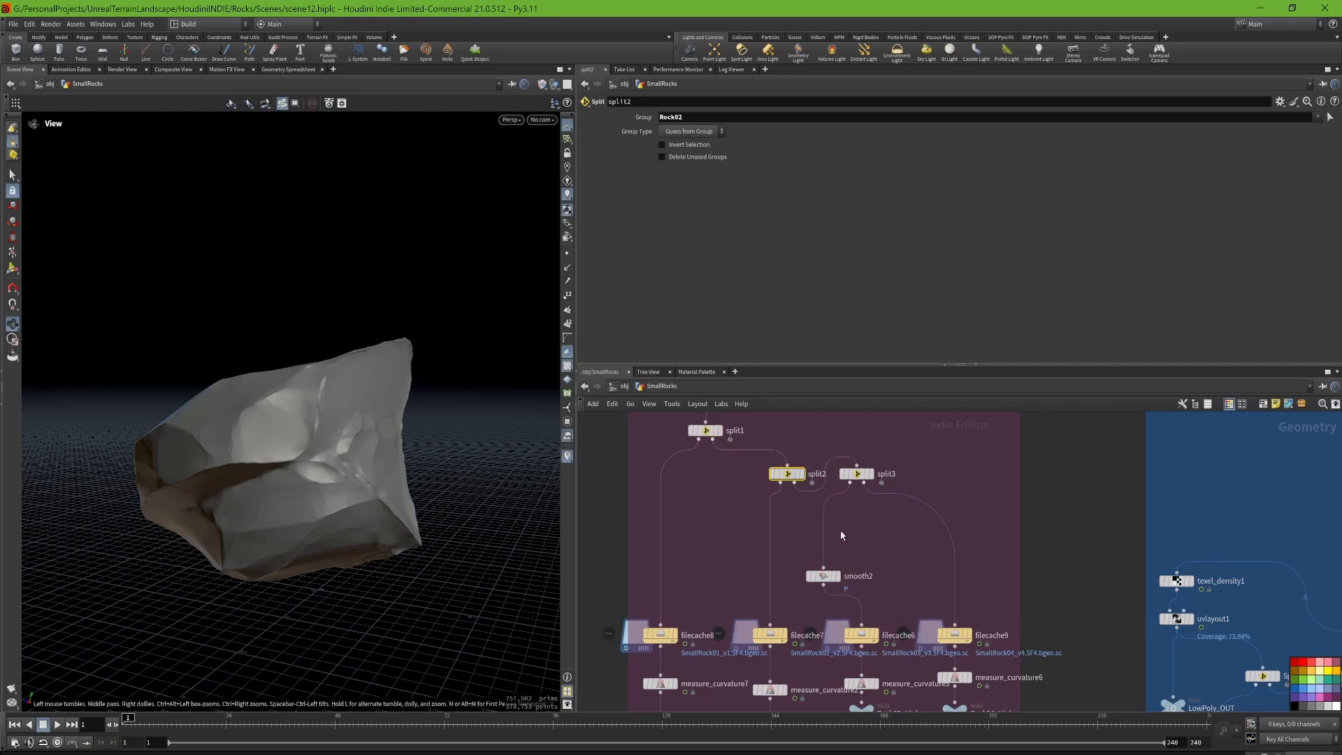
left_click_drag(841, 527, 882, 477)
Step: Review the high-poly file caches filecache8, filecache7, filecache6 and filecache9 and their save settings
left_click_drag(737, 531, 665, 644)
left_click_drag(740, 669, 789, 626)
middle_click_drag(813, 682, 792, 615)
left_click_drag(815, 603, 894, 575)
left_click_drag(902, 526, 972, 591)
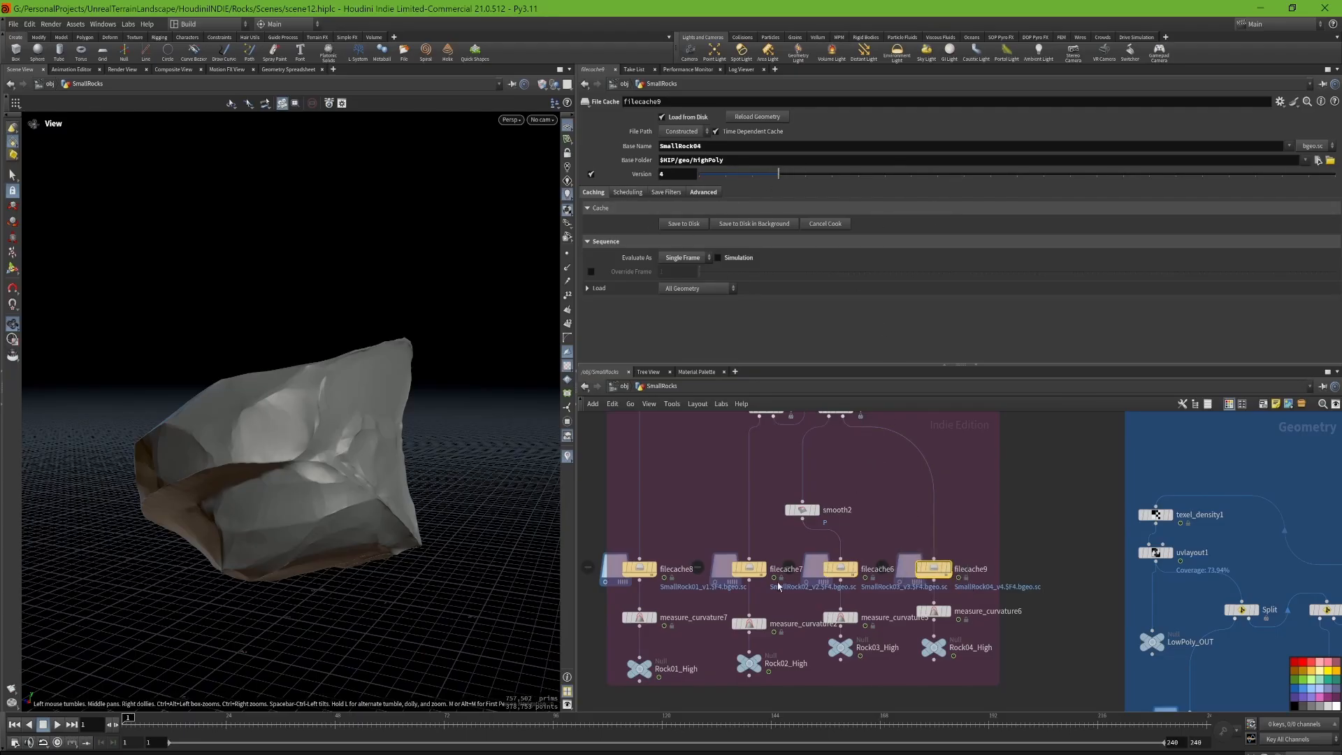
Step: Open the Rock04_High null and measure_curvature6 to review the curvature settings, and examine the rock's concave and convex areas
middle_click_drag(673, 648, 676, 611)
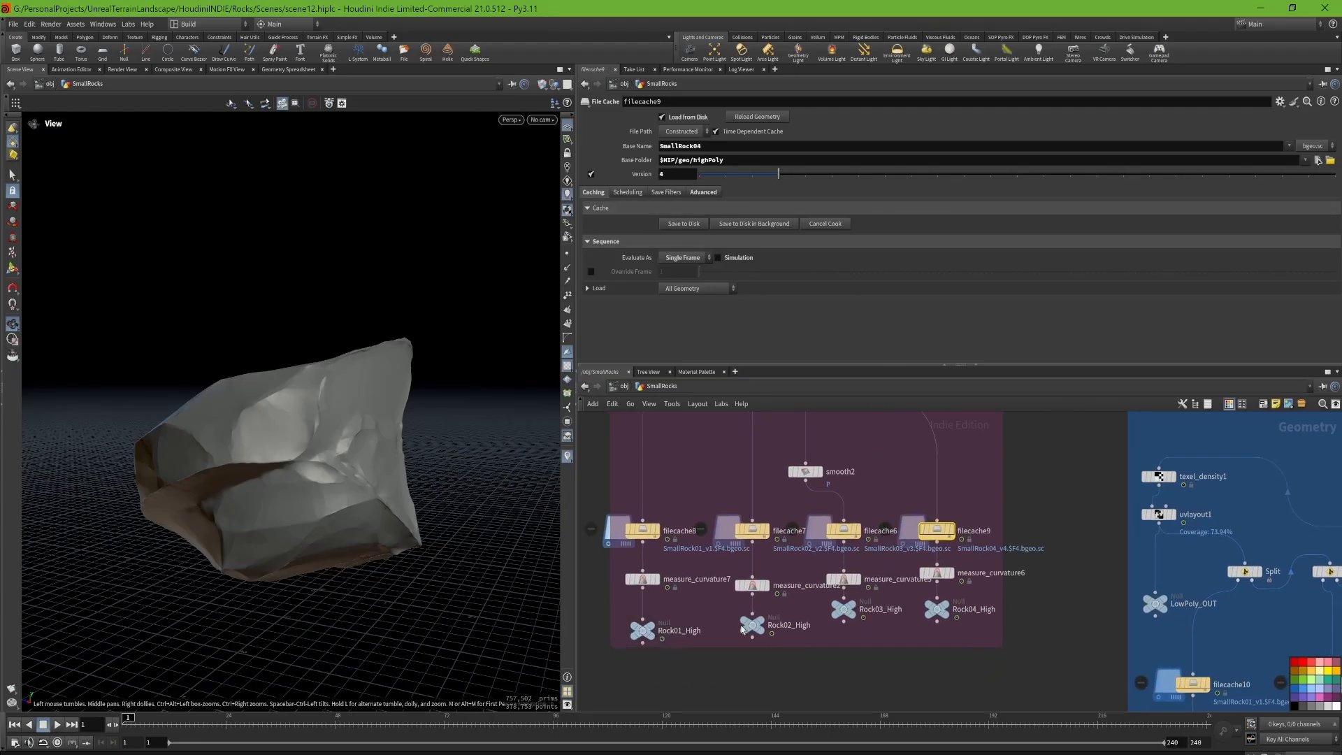
left_click(968, 613)
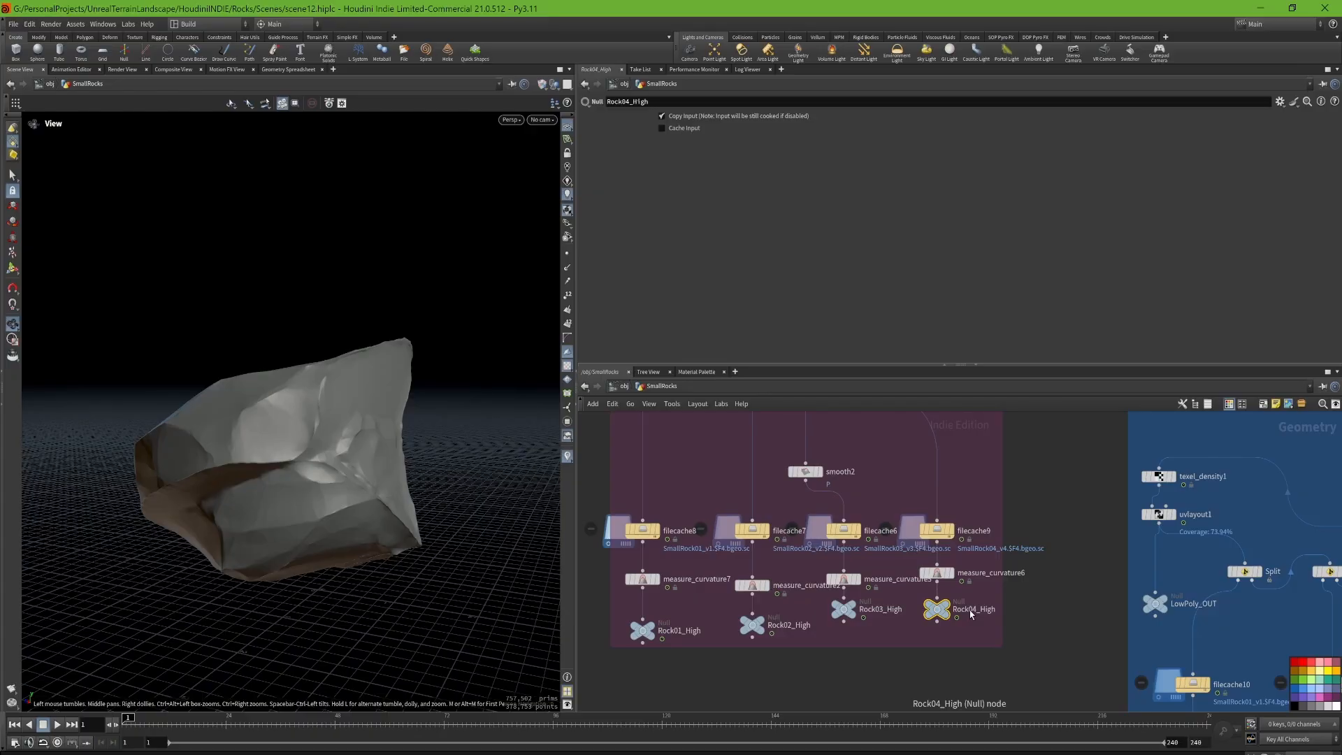
left_click(972, 580)
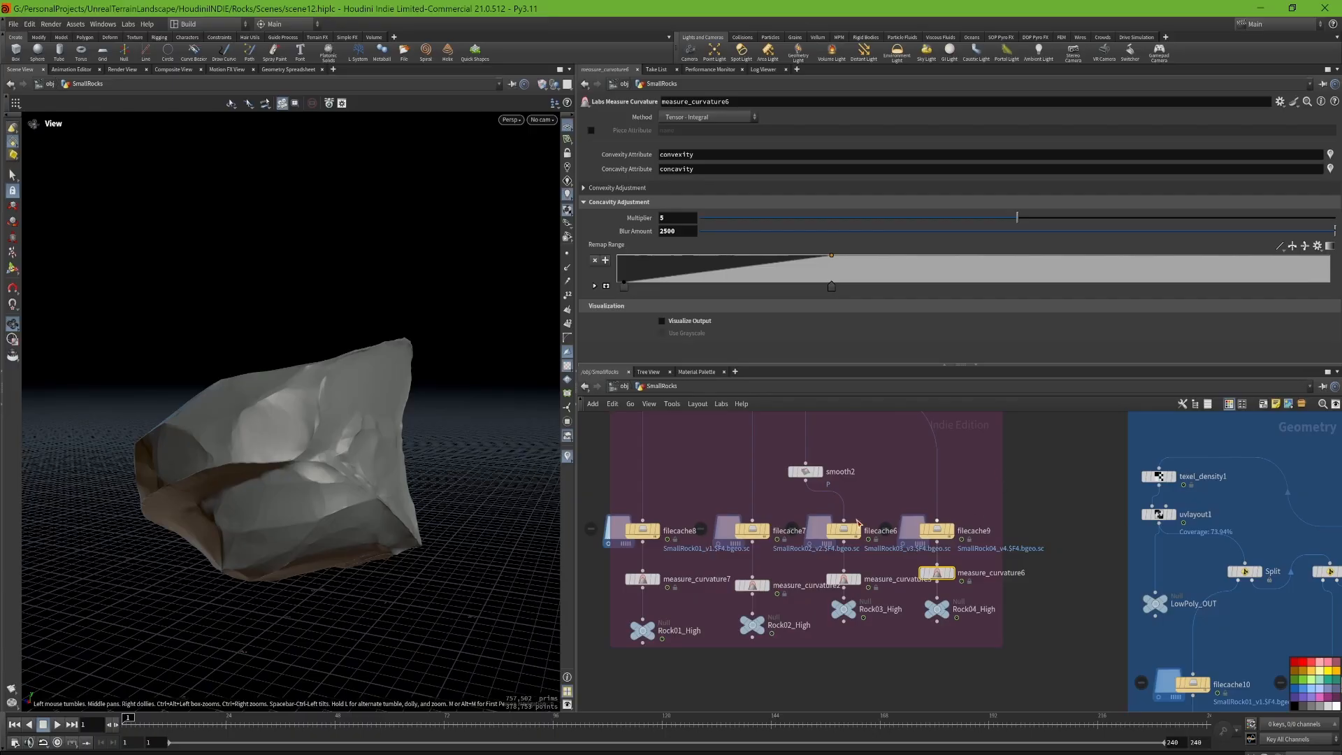
scroll(968, 562, "up", 4)
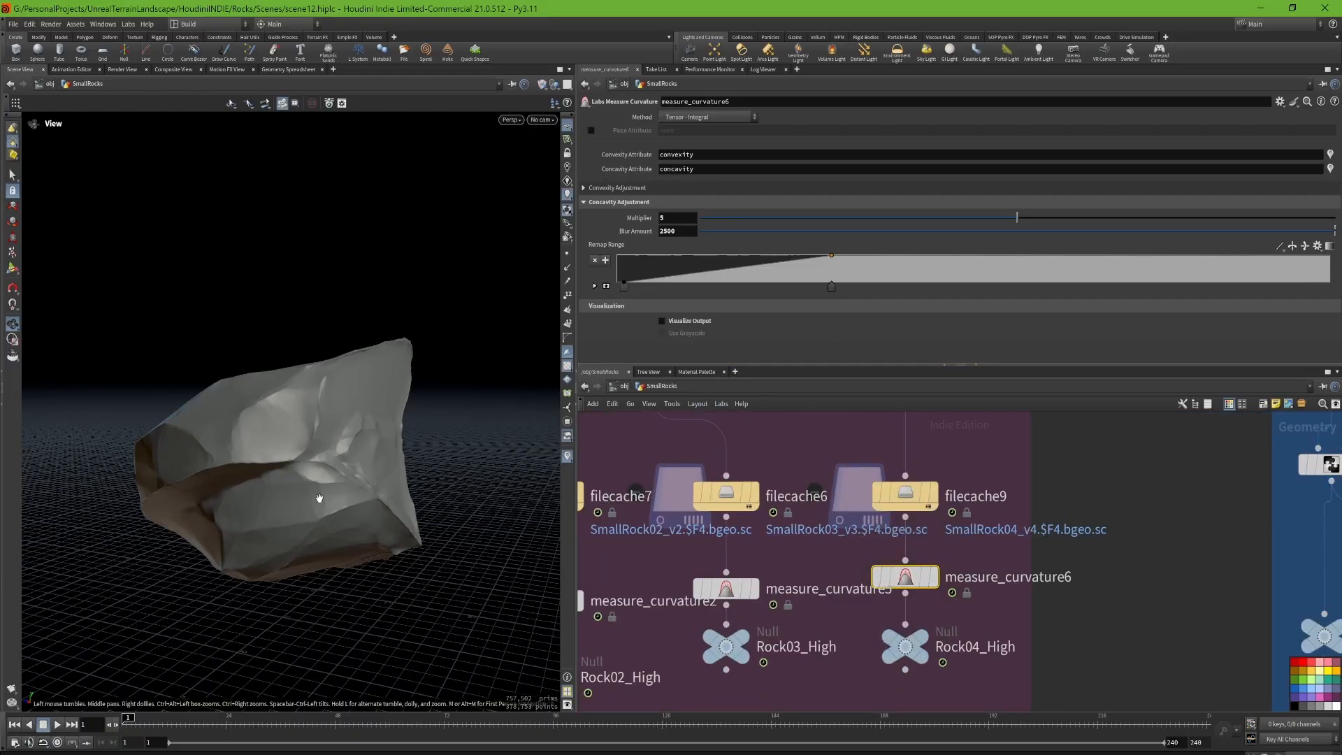
left_click_drag(319, 498, 314, 398)
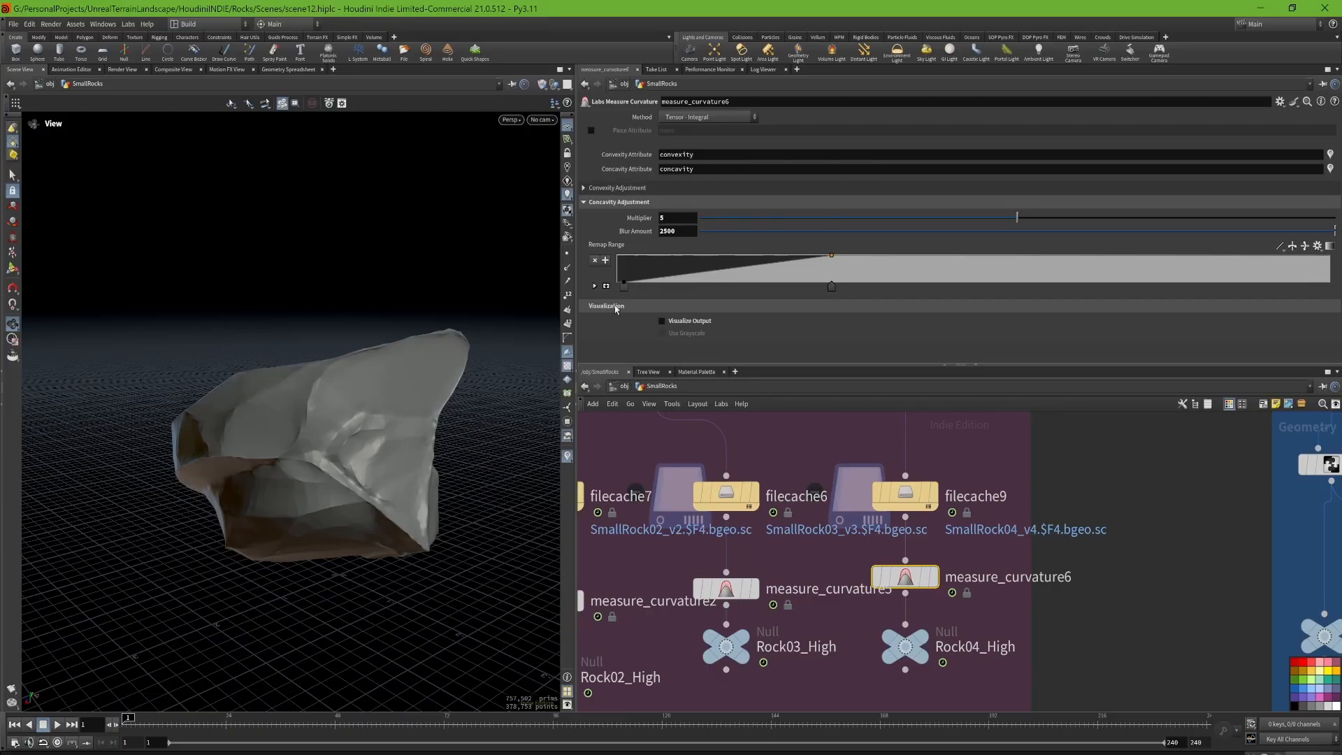
left_click_drag(531, 322, 482, 454)
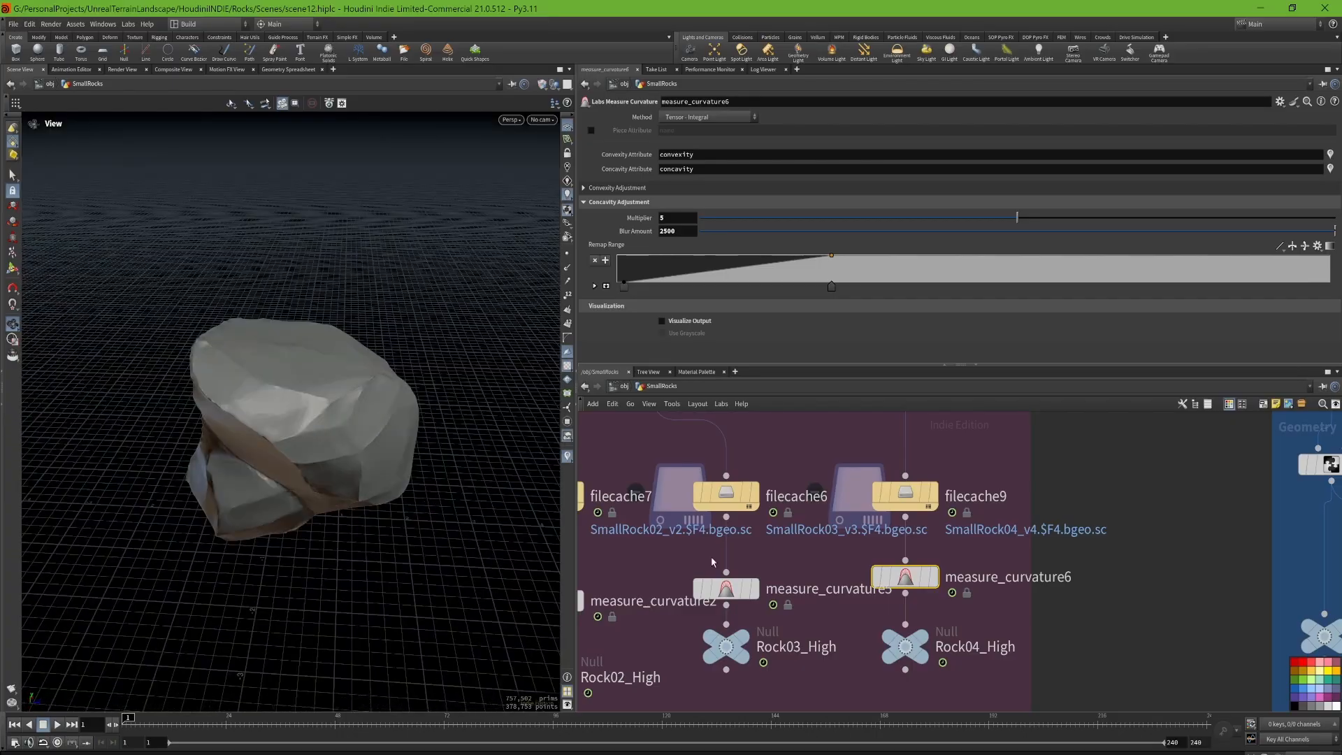
Step: Select the high-poly output nulls, including Rock02_High, at the end of the High Poly branches
scroll(1010, 635, "down", 4)
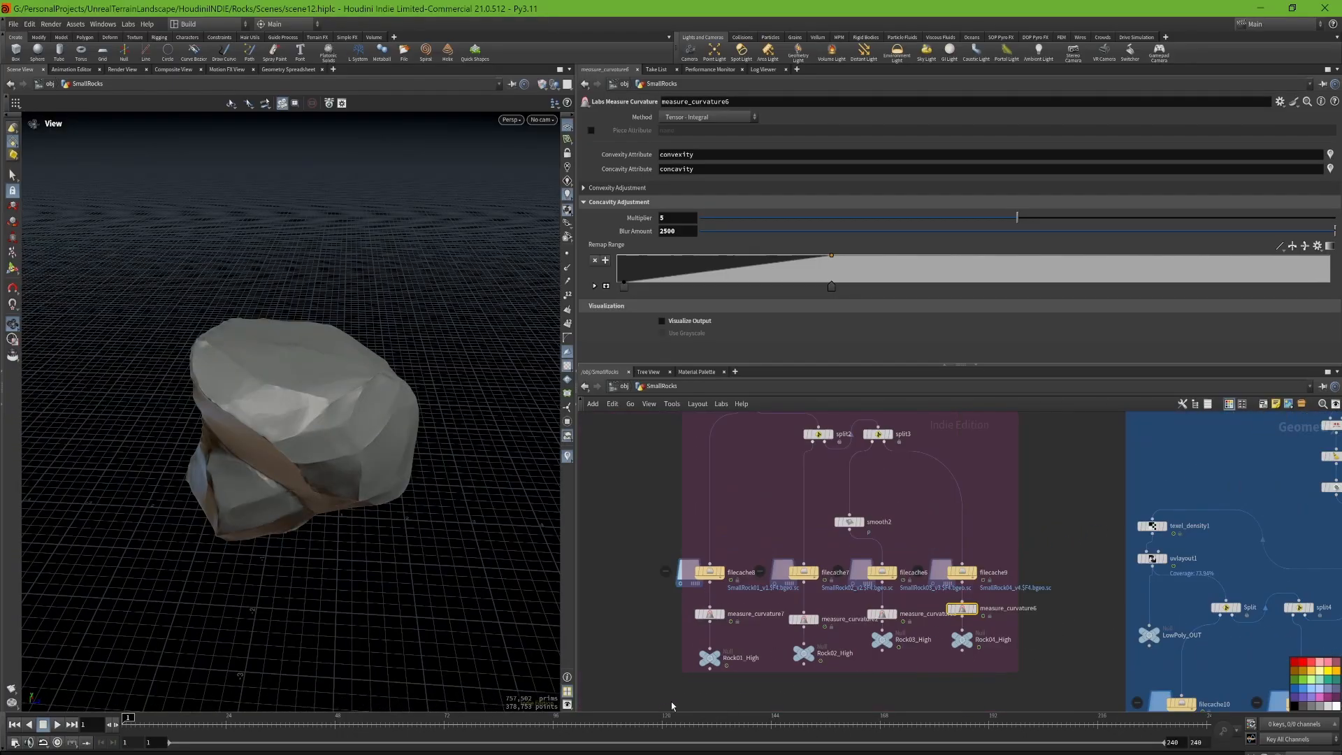
left_click_drag(672, 706, 1031, 652)
middle_click_drag(1041, 626, 901, 563)
middle_click_drag(1076, 496, 845, 748)
middle_click_drag(953, 517, 881, 678)
middle_click_drag(963, 585, 920, 443)
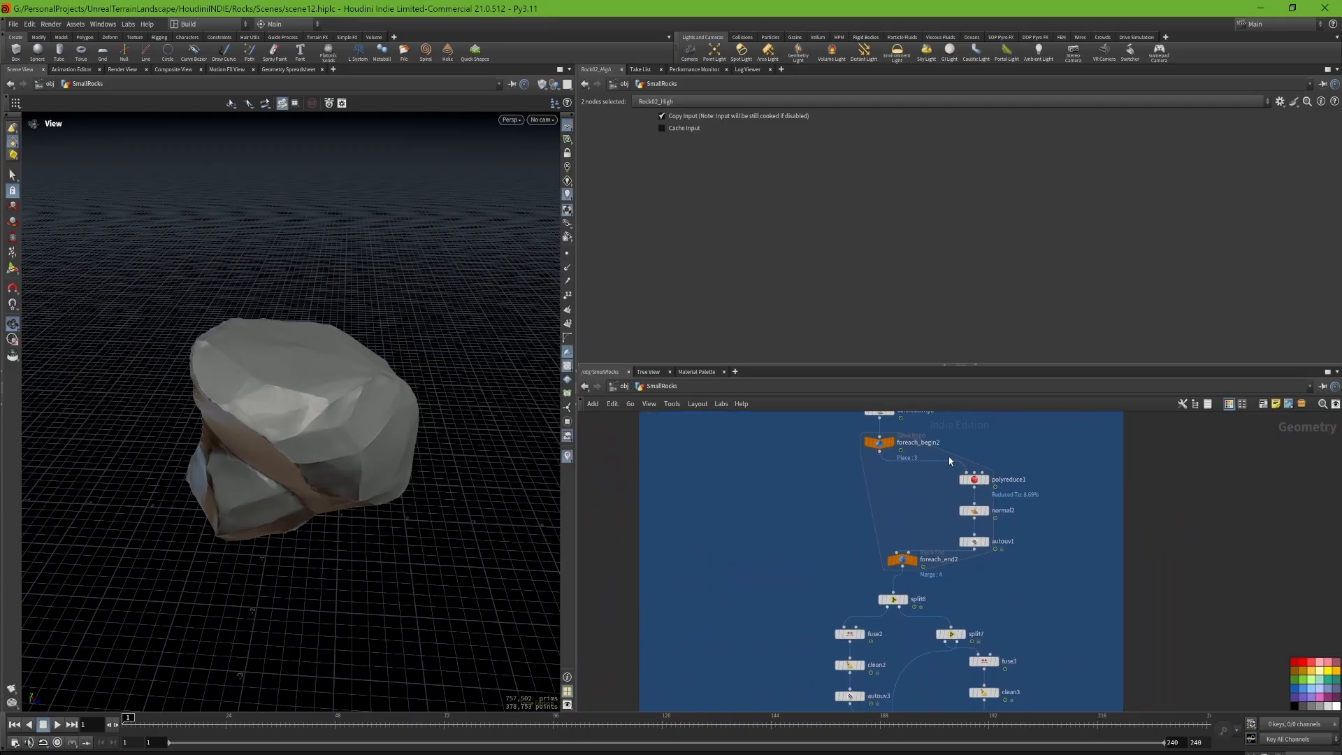
Step: Display foreach_begin2, polyreduce1 and autouv1 in turn to review how each rock piece is reduced and UV-unwrapped inside the loop
left_click(892, 444)
left_click_drag(229, 414, 288, 379)
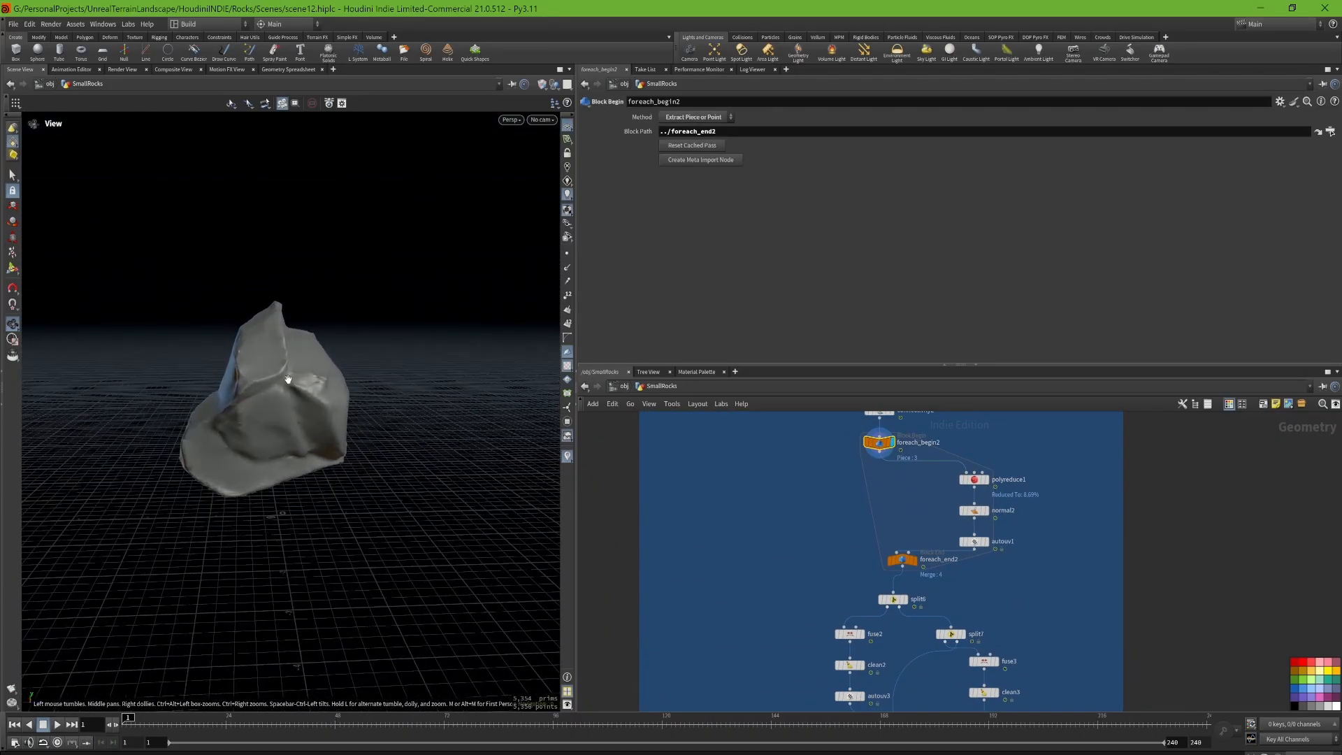
left_click(984, 480)
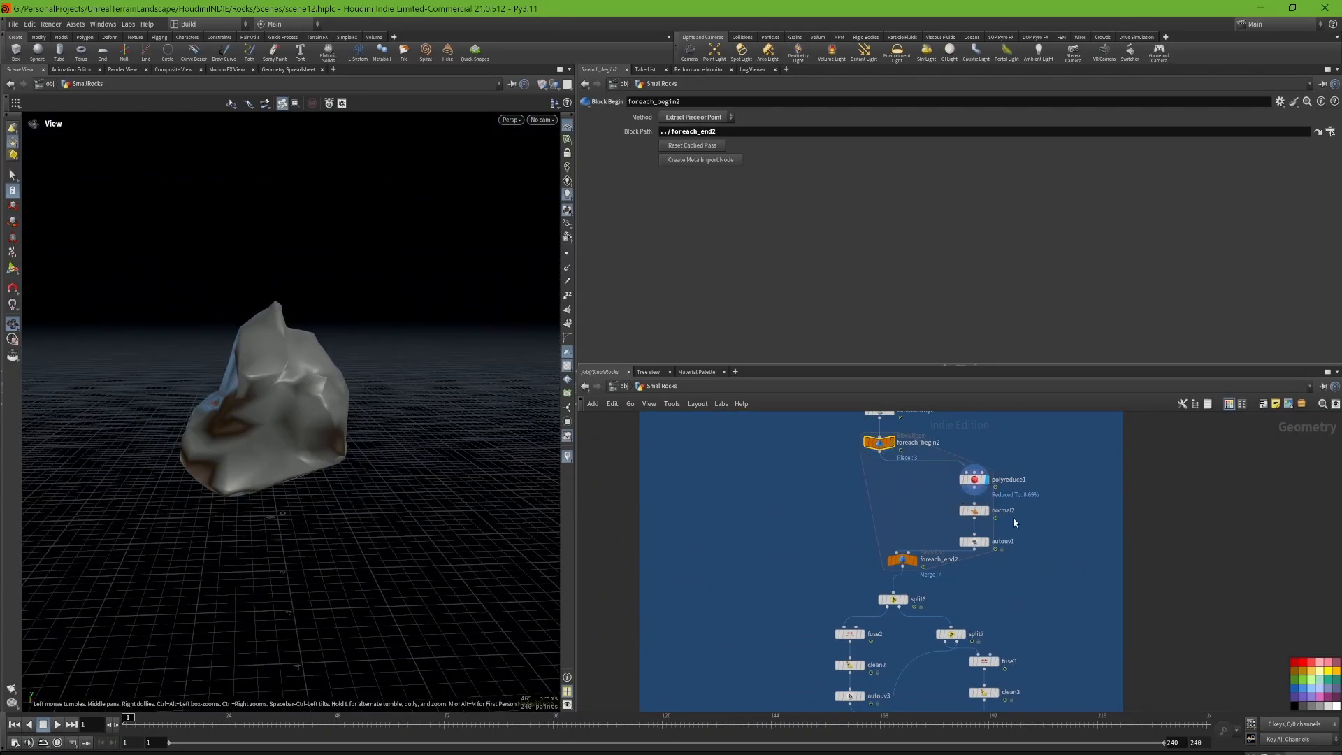
left_click(982, 542)
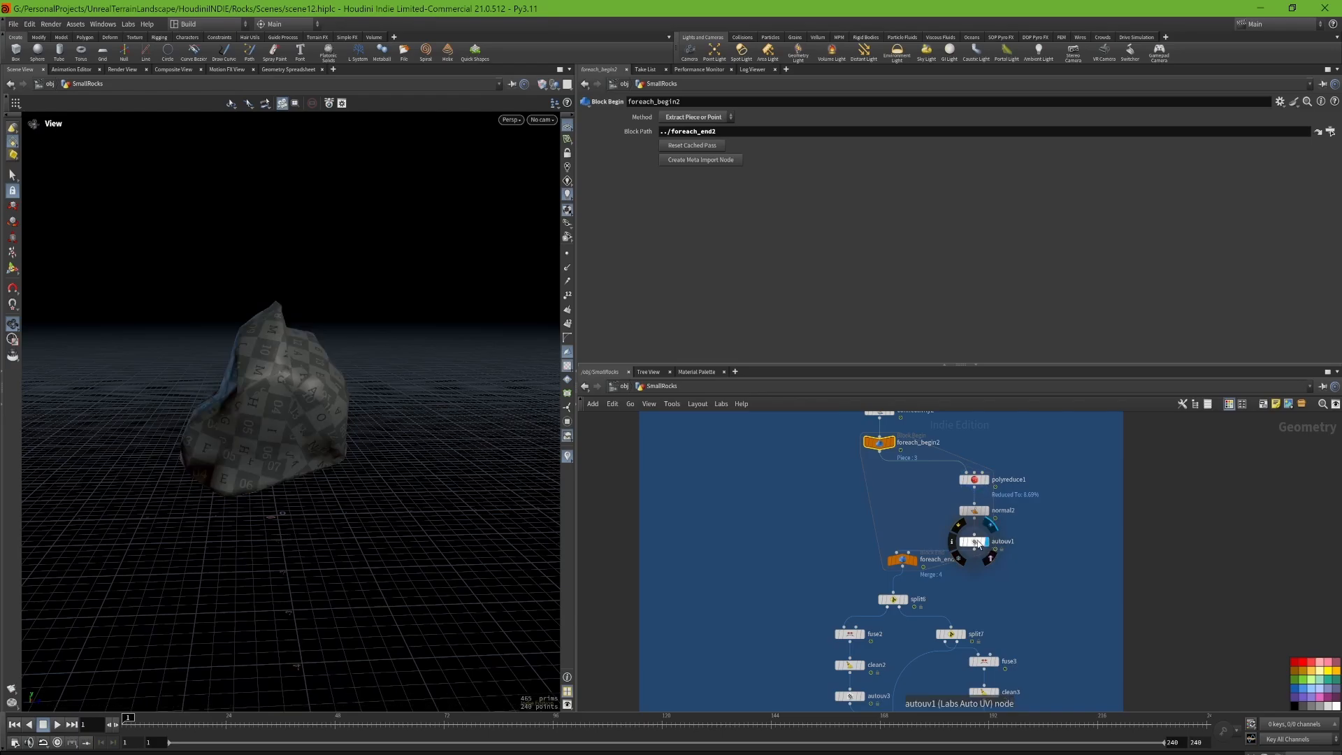
left_click(973, 541)
left_click_drag(252, 391, 219, 377)
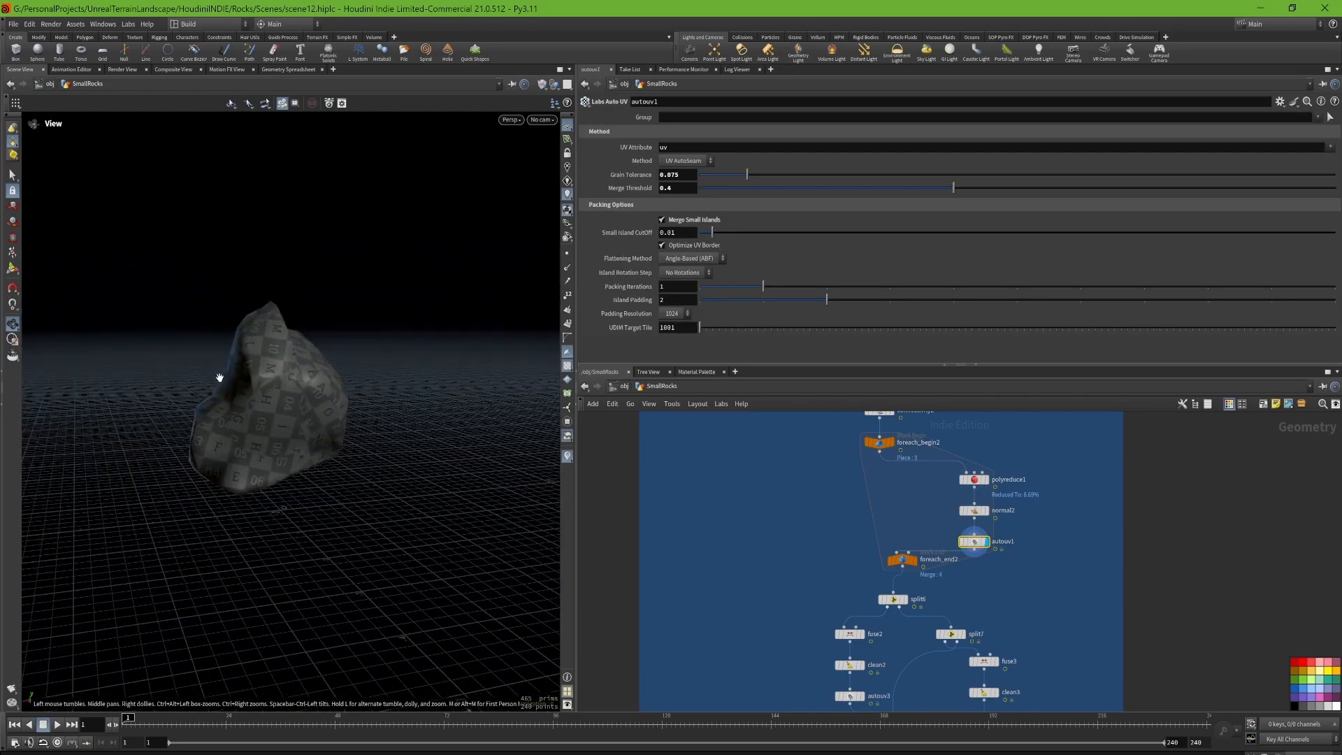
Step: Display split6, inspect its rock, and select the fuse, clean, split7 and Auto UV nodes below it to review the separate cleanup branches
left_click(906, 600)
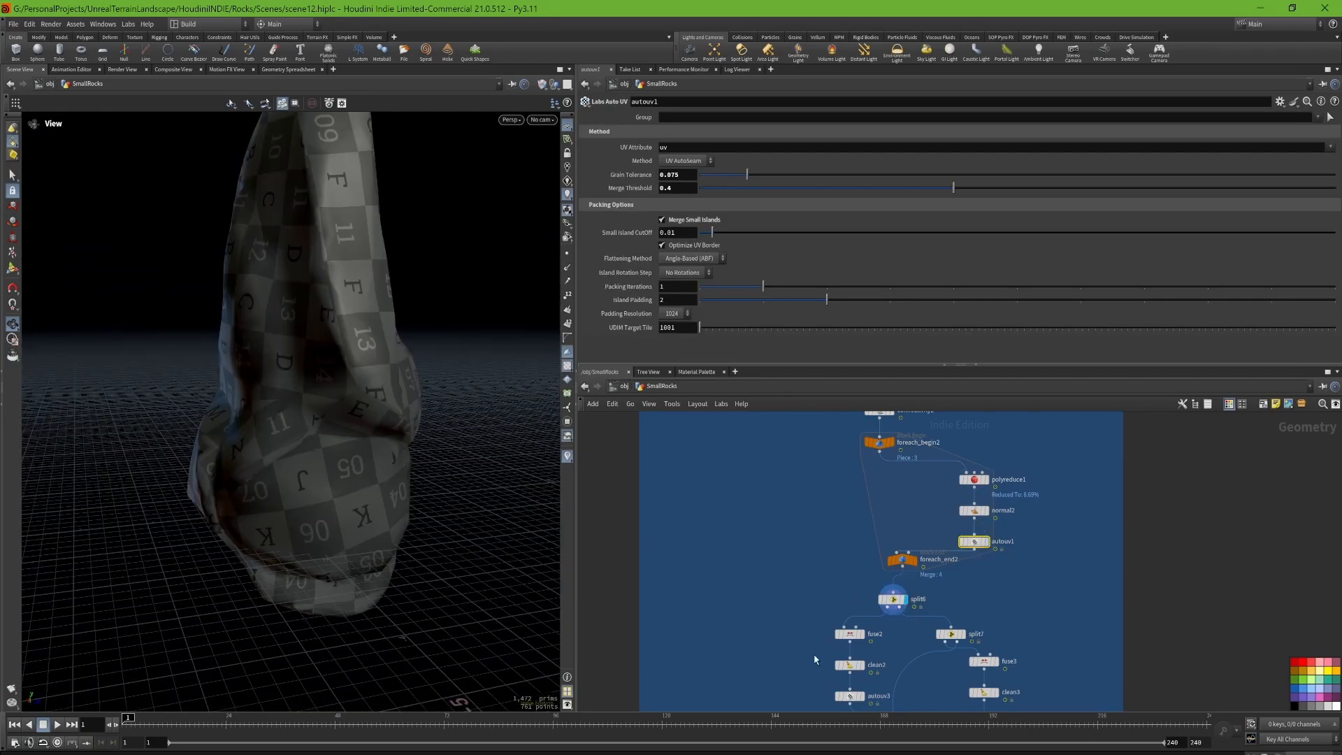
left_click_drag(217, 433, 338, 411)
scroll(338, 410, "down", 3)
middle_click_drag(843, 581, 852, 505)
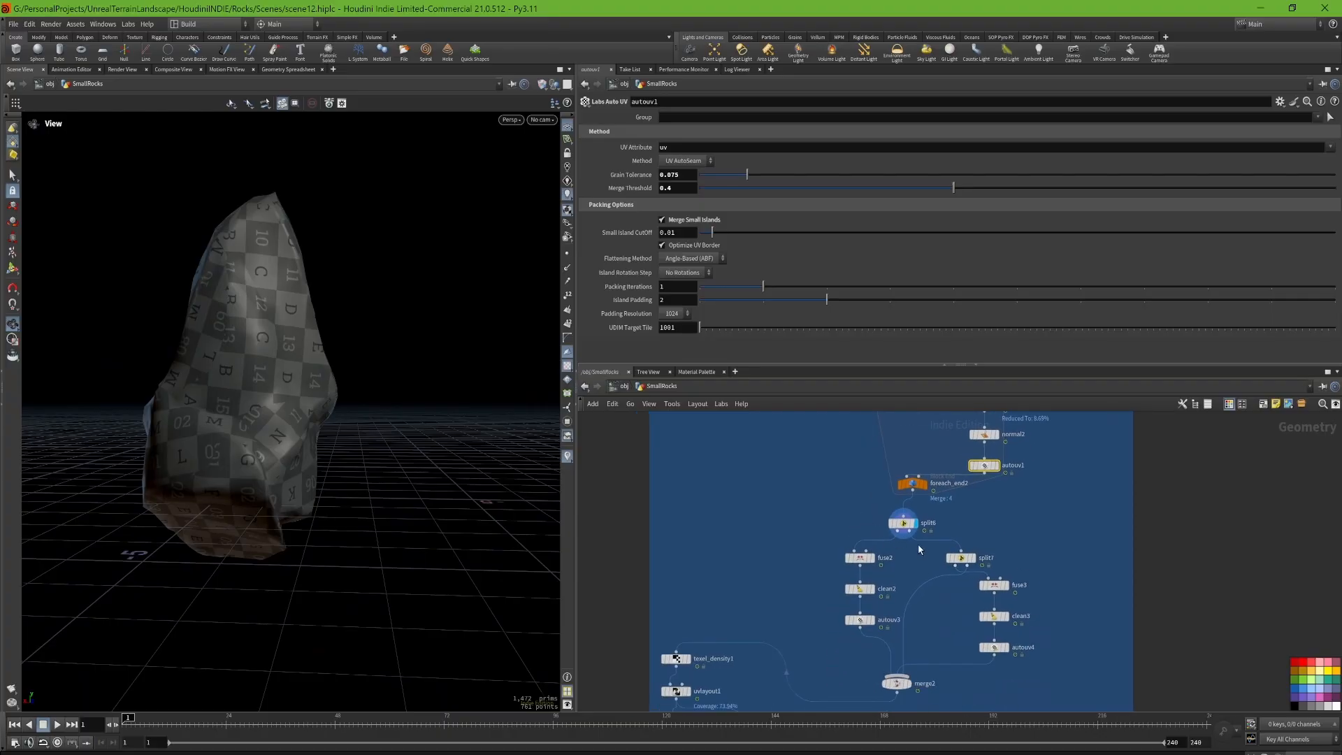
middle_click_drag(906, 612, 895, 503)
left_click_drag(815, 548, 1061, 452)
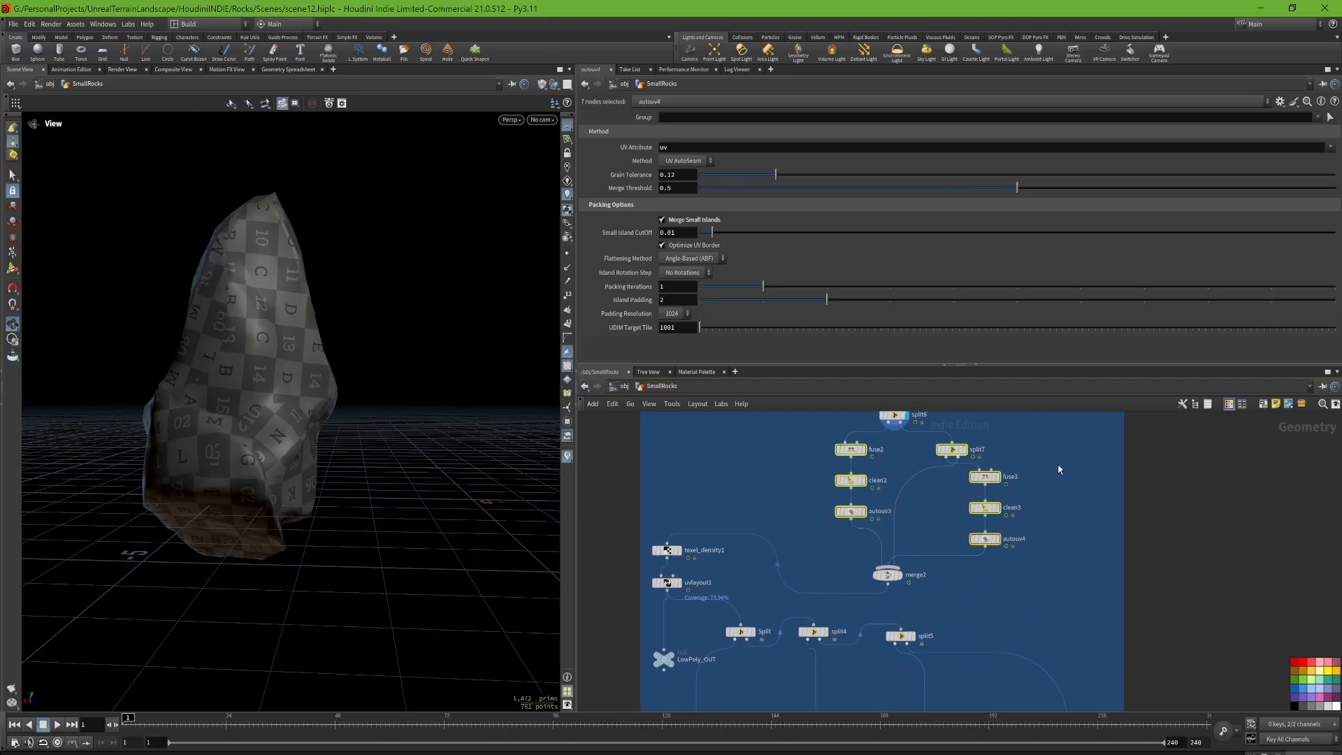
middle_click_drag(1048, 431, 1037, 556)
left_click(1035, 555)
middle_click_drag(803, 514, 834, 398)
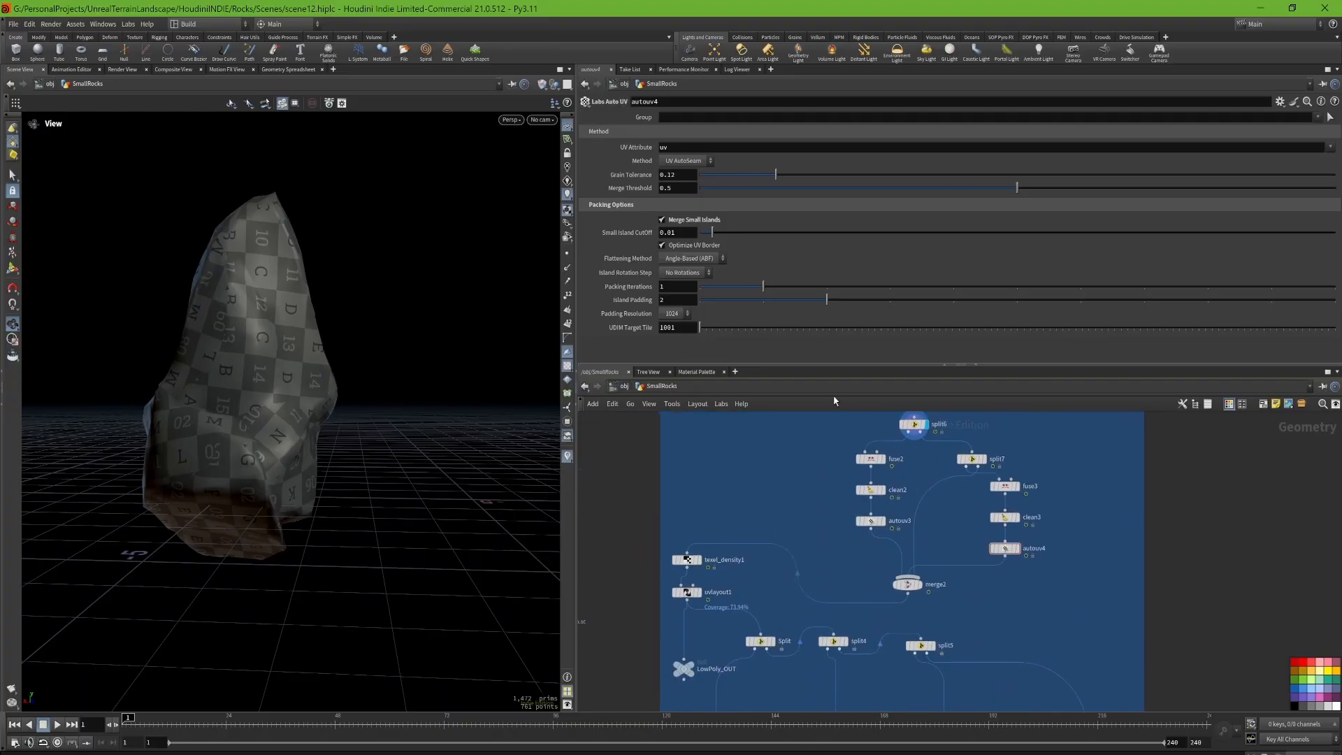
Step: Display and select merge2, and inspect the recombined low-poly rocks with their UV checker
left_click(922, 589)
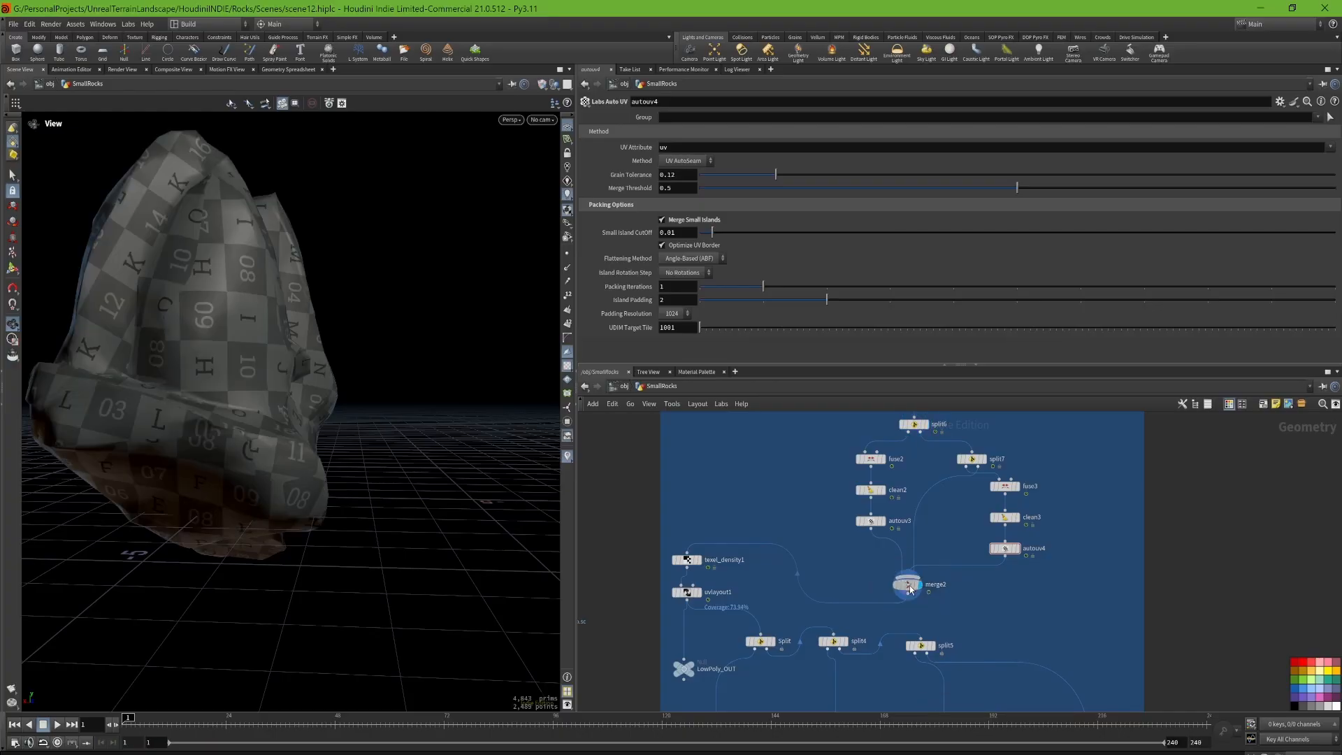
left_click_drag(237, 300, 336, 350)
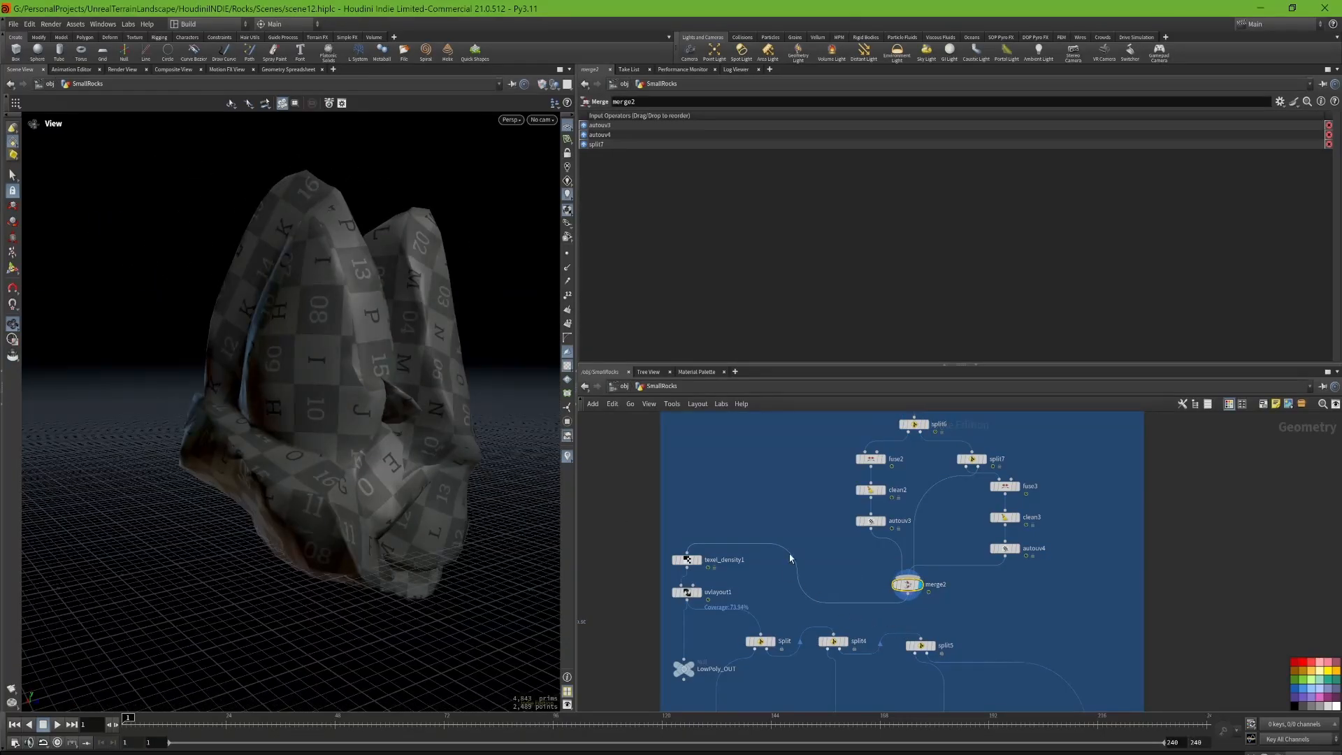
middle_click_drag(790, 554, 824, 475)
Step: Display texel_density1 and examine its UV islands across the tiles in the UV view
left_click(732, 481)
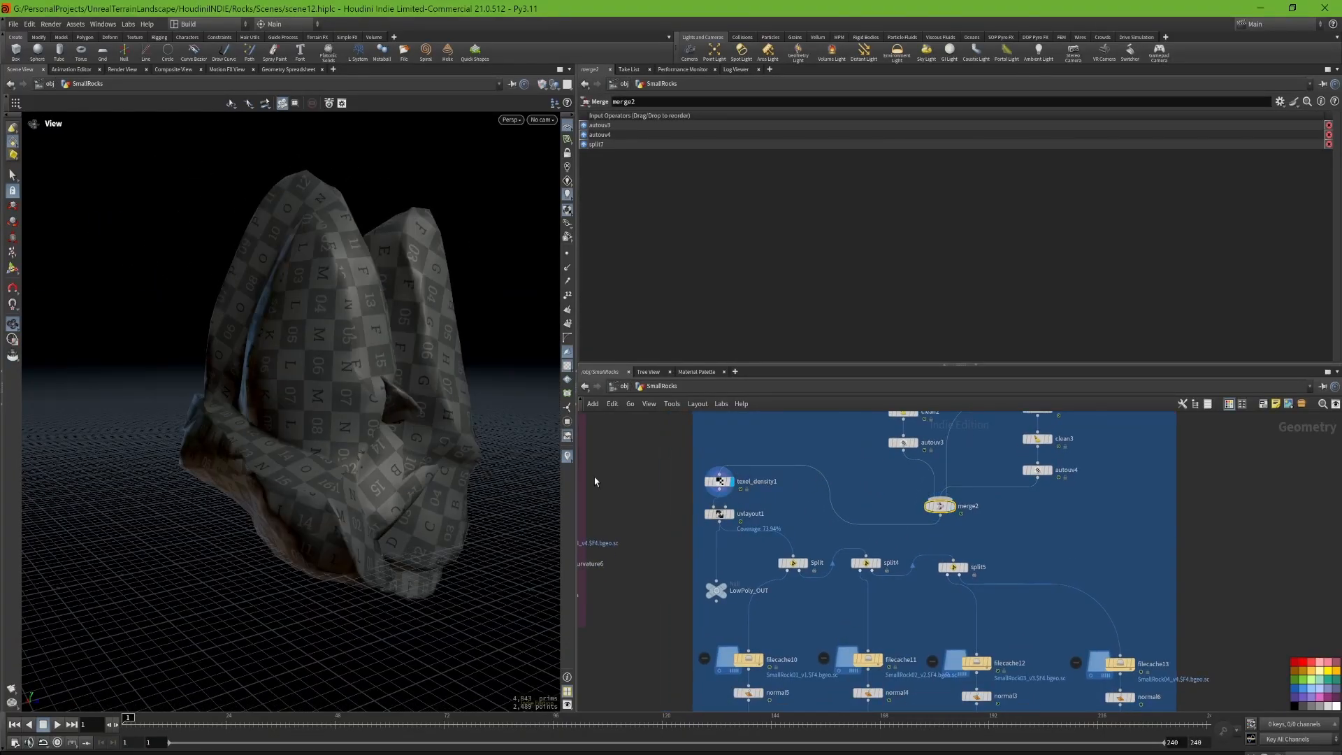
key("space+5")
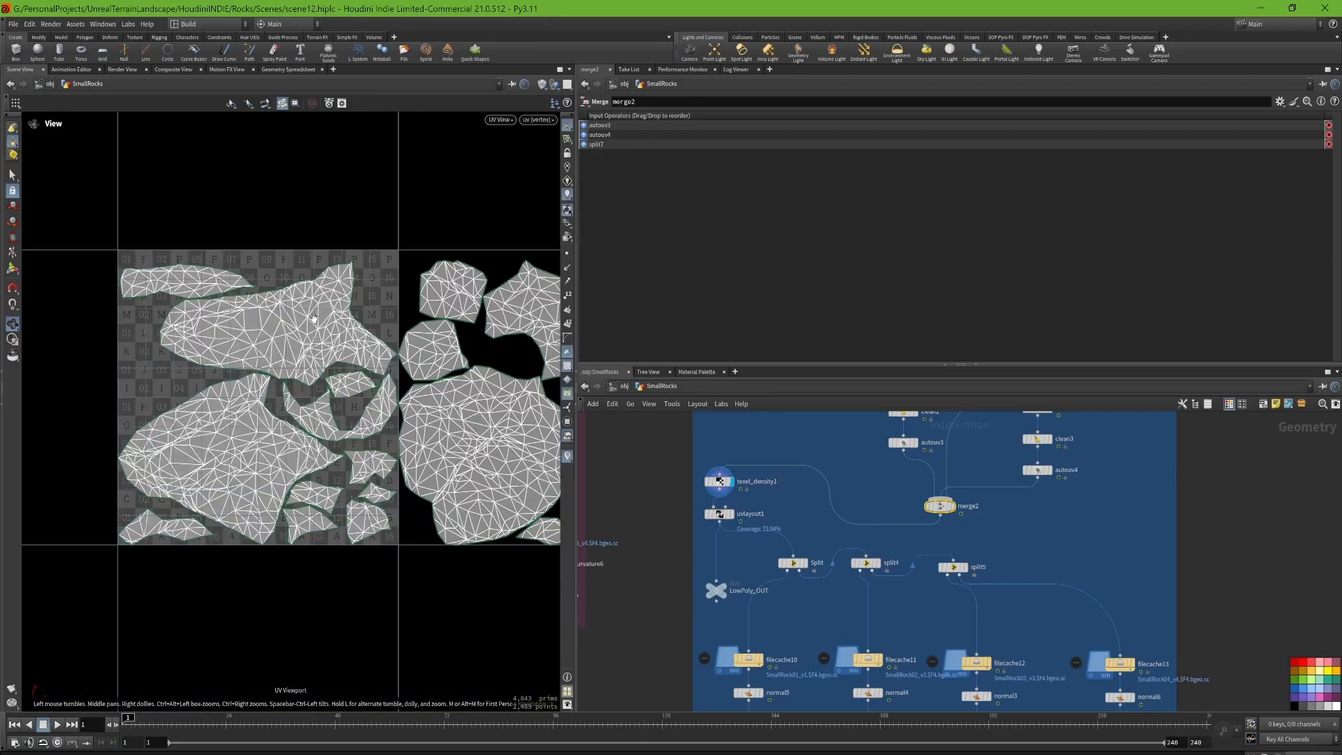
scroll(346, 370, "down", 5)
middle_click_drag(294, 371, 258, 390)
middle_click_drag(340, 385, 371, 386)
scroll(372, 386, "up", 3)
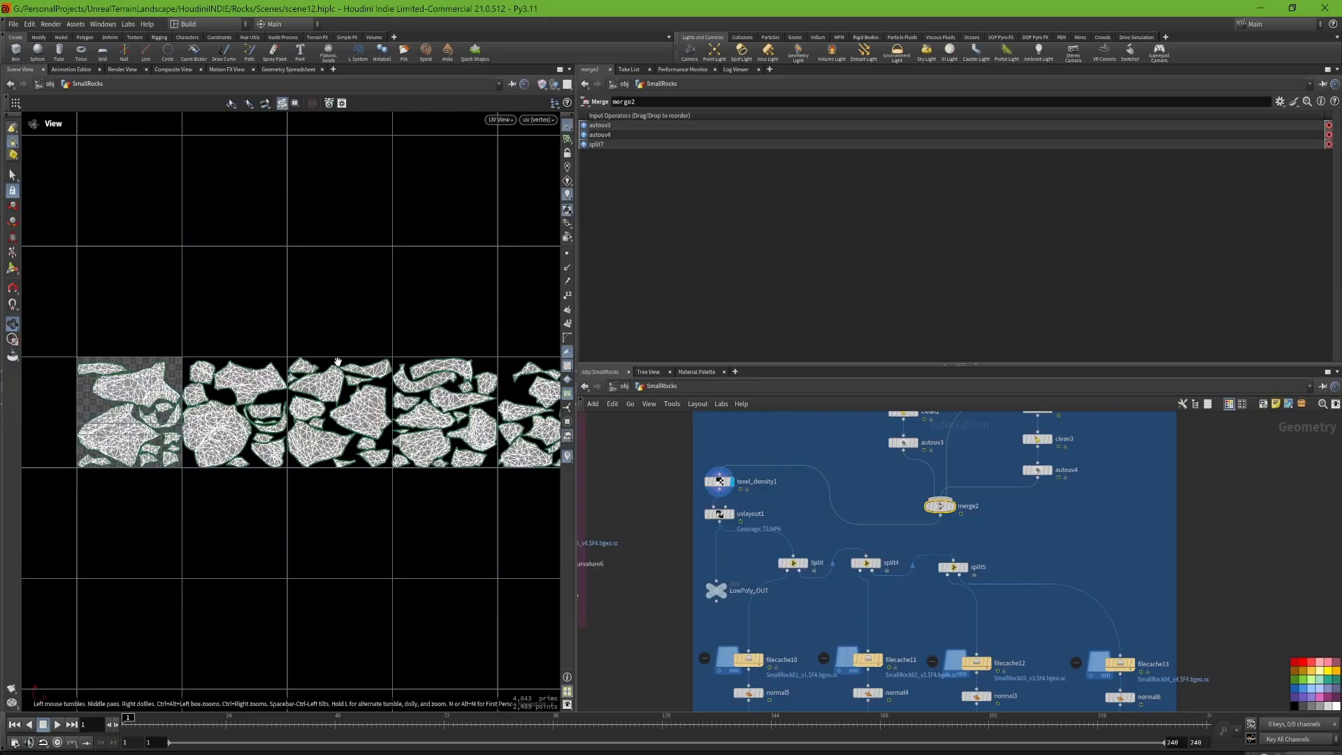
scroll(323, 389, "up", 5)
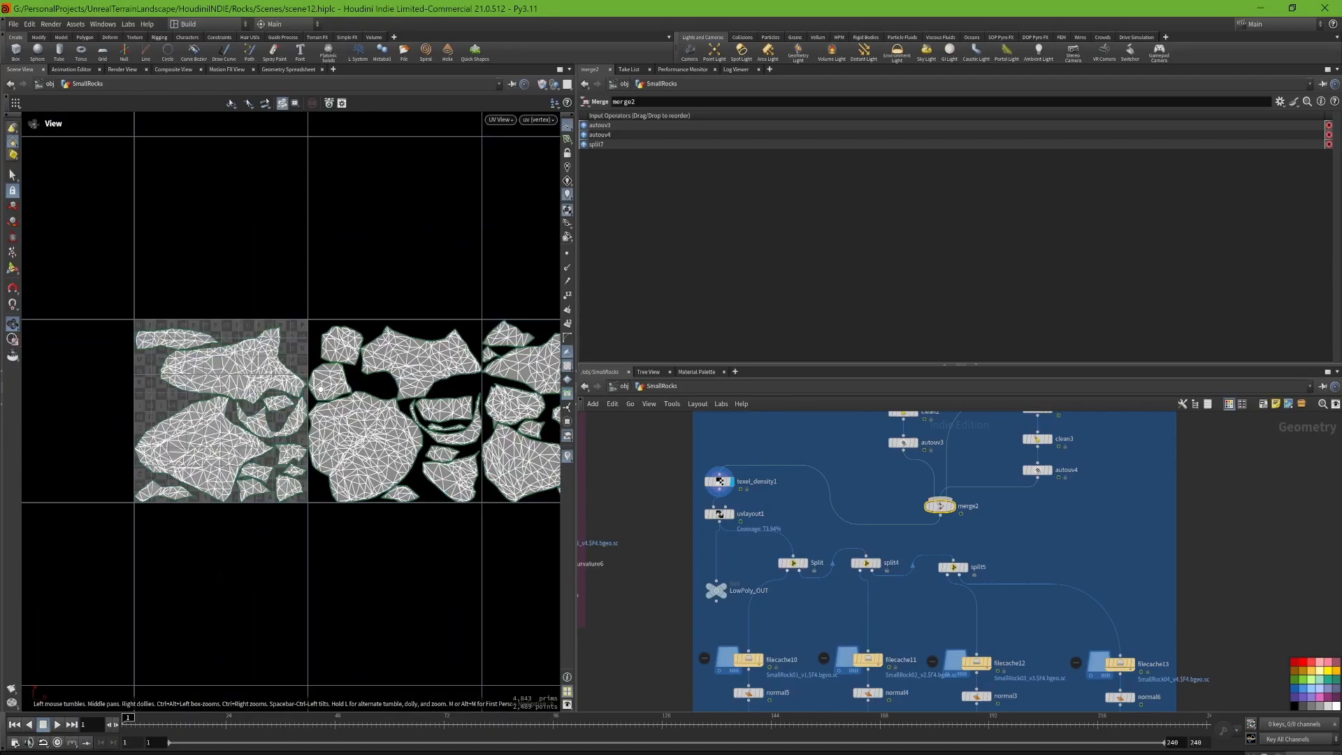
Step: Display and open uvlayout1 to review the packed UV islands, and return to the perspective view
scroll(732, 519, "up", 2)
left_click(732, 519)
left_click(720, 516)
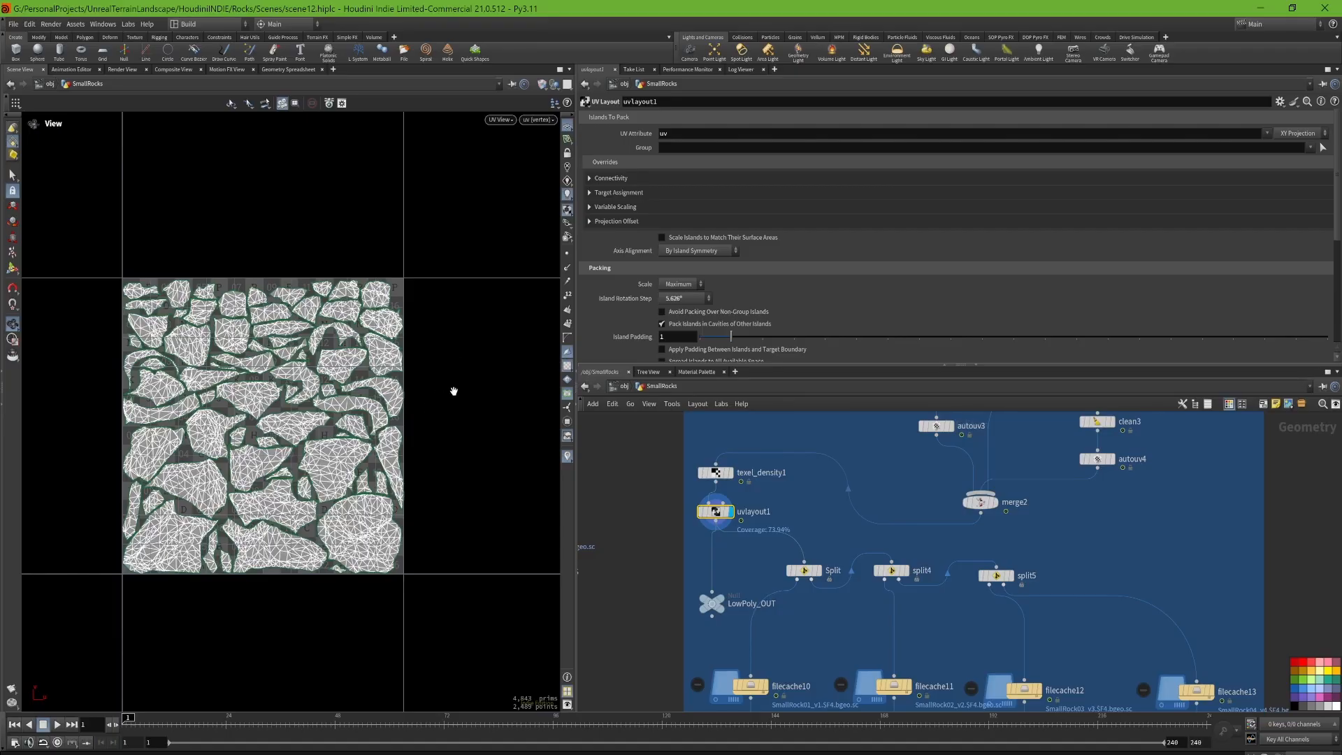
key("space+1")
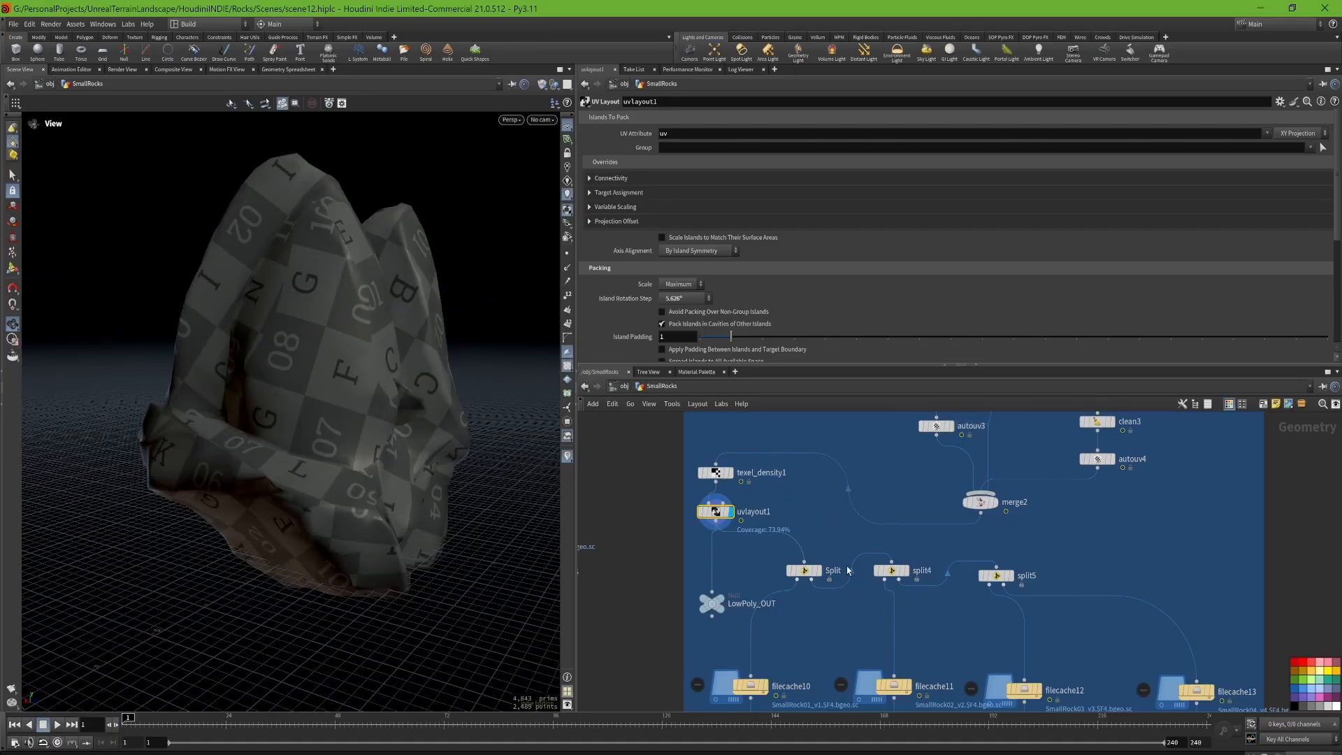
Step: Select Split, split4 and split5 to review the rock separation, and open filecache10 to review its low-poly cache settings
middle_click_drag(847, 571, 801, 473)
left_click_drag(729, 533, 1018, 446)
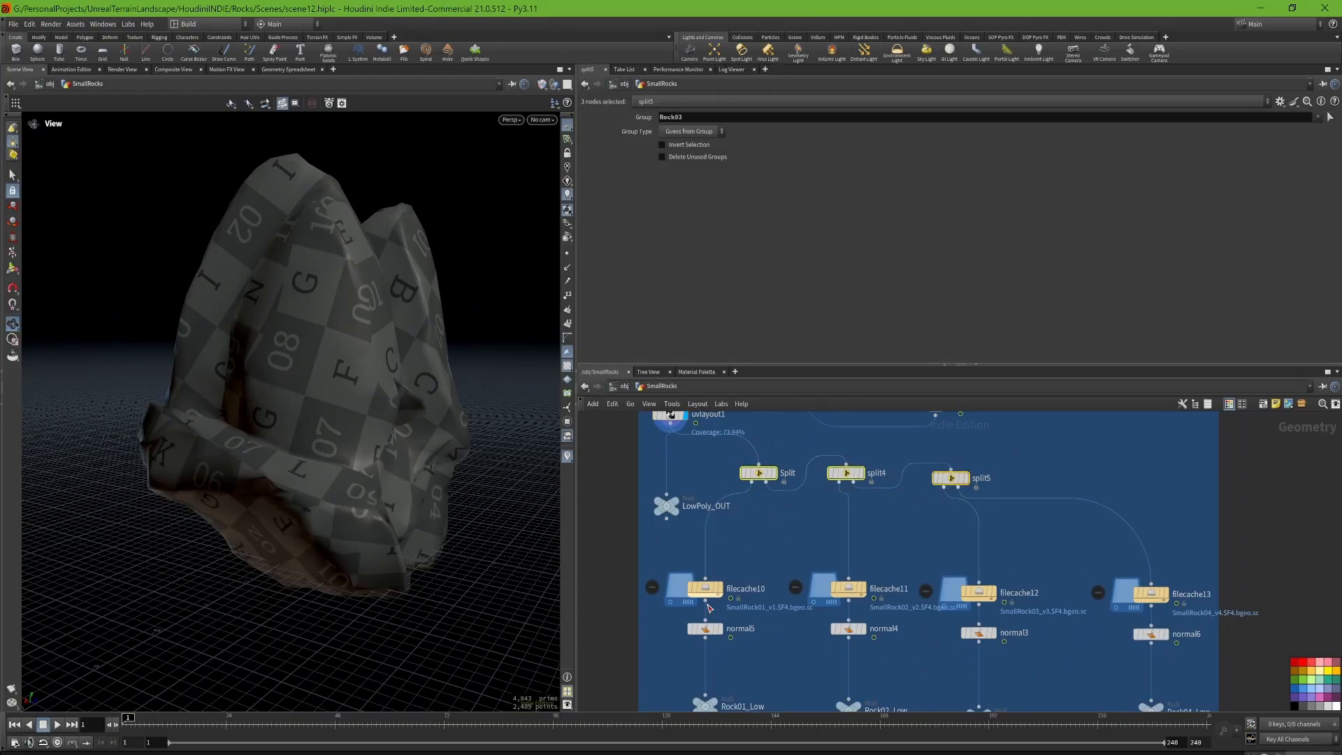
middle_click_drag(708, 605, 701, 533)
left_click(701, 516)
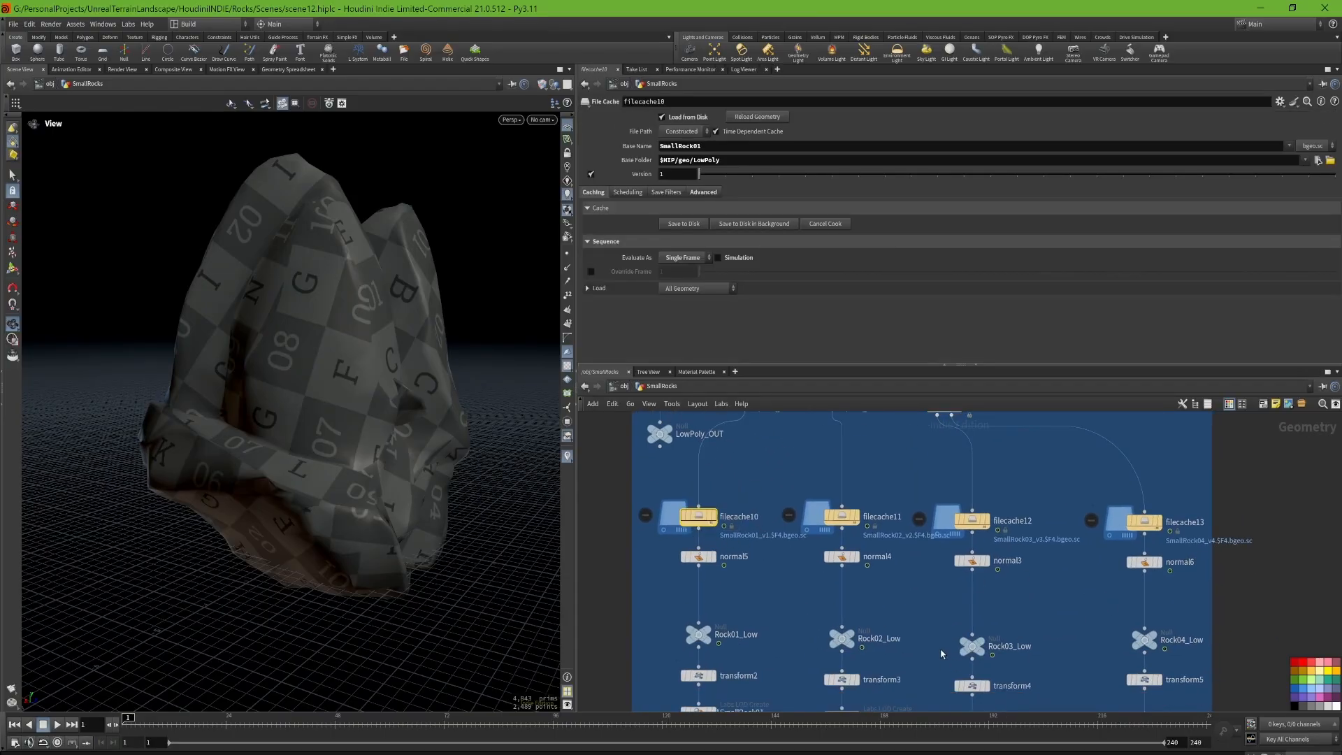
Step: Display and open normal5 to review its point normal settings, and inspect the first low-poly rock
middle_click_drag(942, 654, 906, 593)
left_click(680, 501)
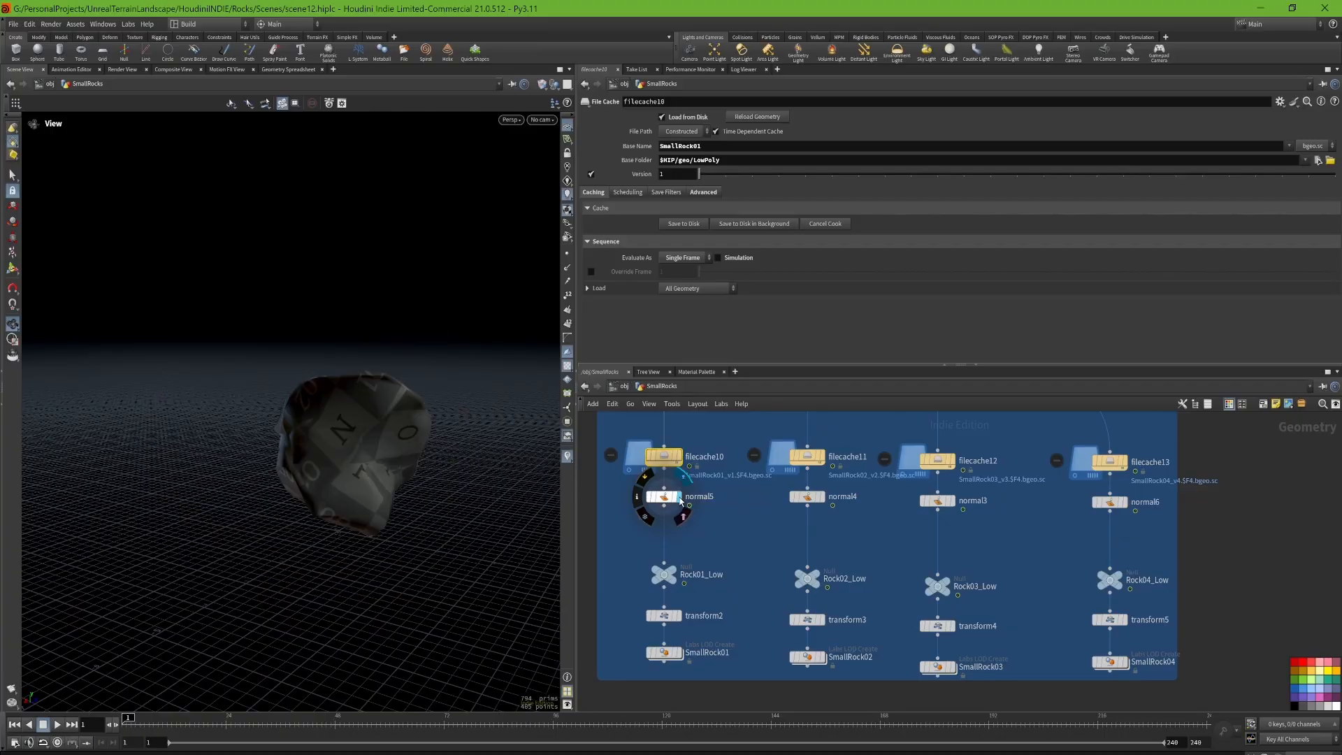
left_click(680, 500)
left_click_drag(419, 433, 369, 443)
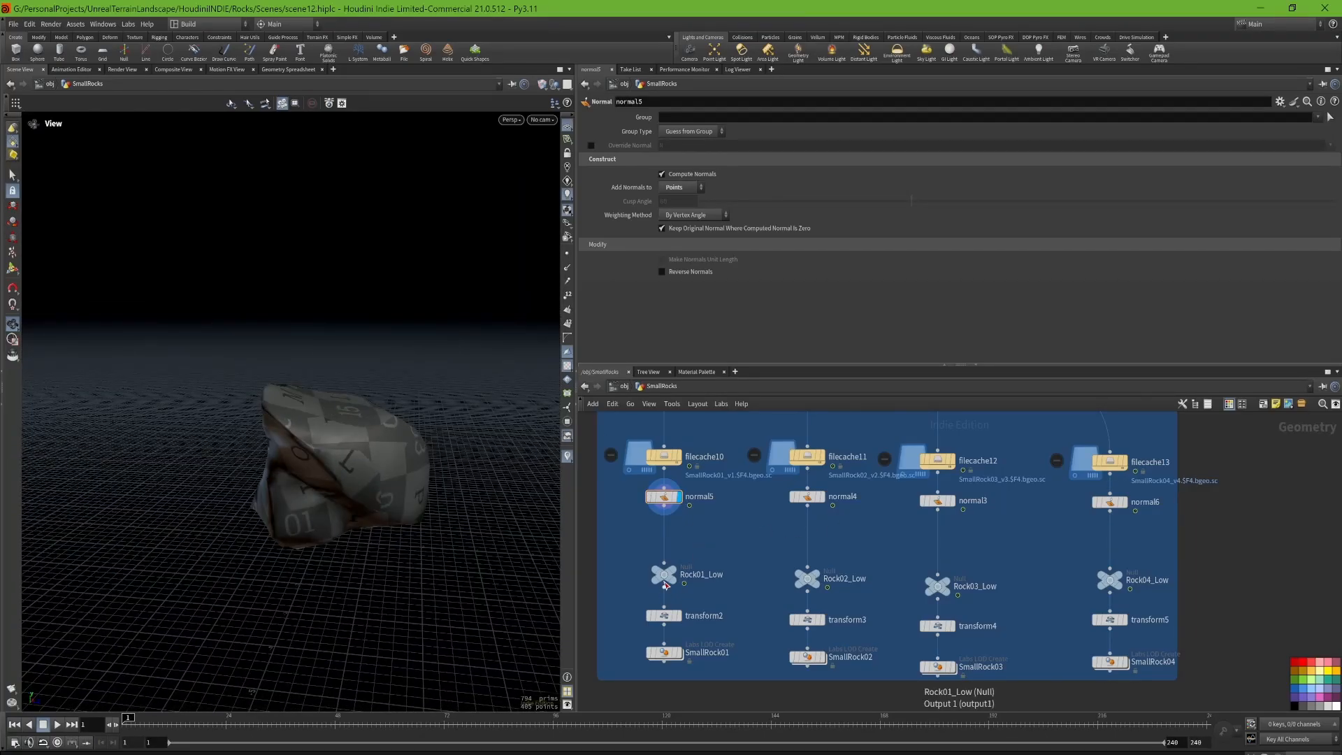
Step: Display the Rock02_Low and Rock03_Low nulls in turn to compare the low-poly rock variants
mouse_move(684, 559)
left_click_drag(749, 553, 849, 609)
left_click(827, 557)
left_click(944, 582)
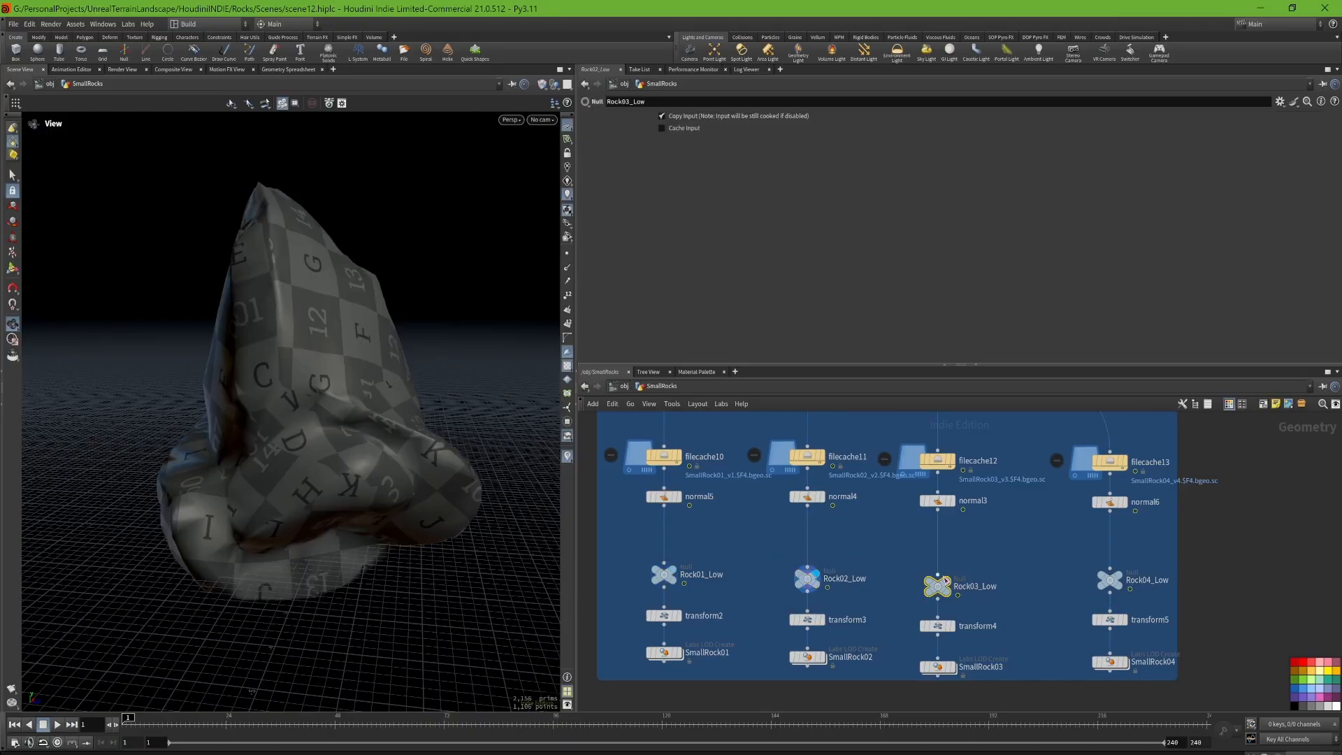
mouse_move(951, 591)
left_click(958, 565)
left_click(1016, 567)
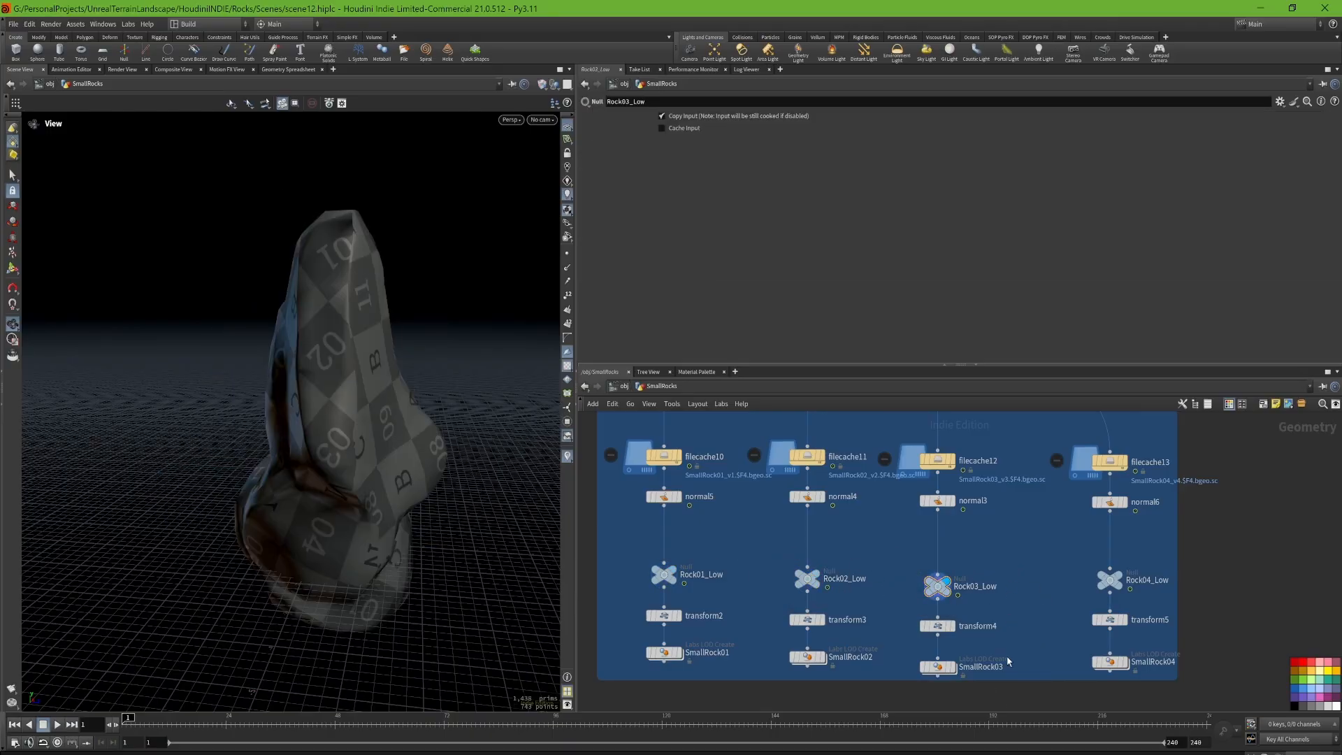
Step: Select the transform and LOD nodes below the low-poly nulls, and open transform2 to review its uniform scale
middle_click_drag(1027, 637, 1029, 586)
left_click_drag(630, 557, 1174, 632)
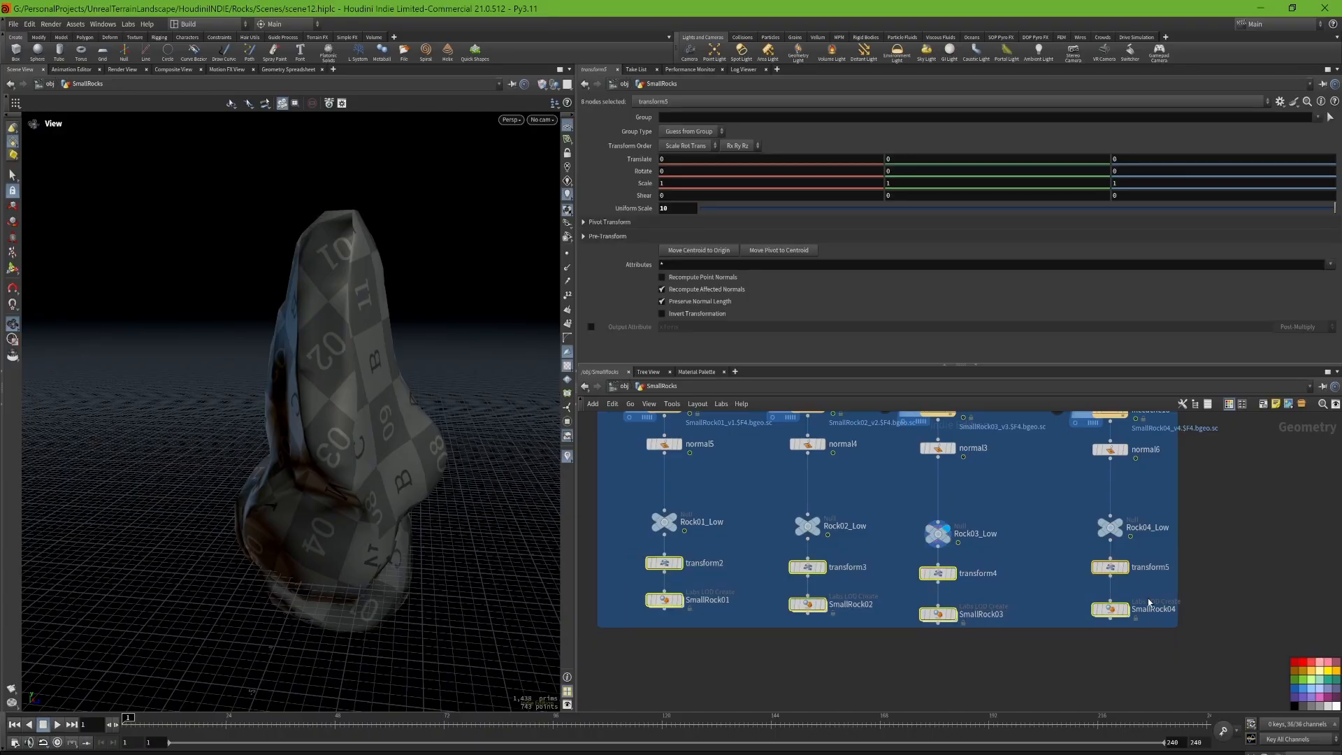
left_click(665, 563)
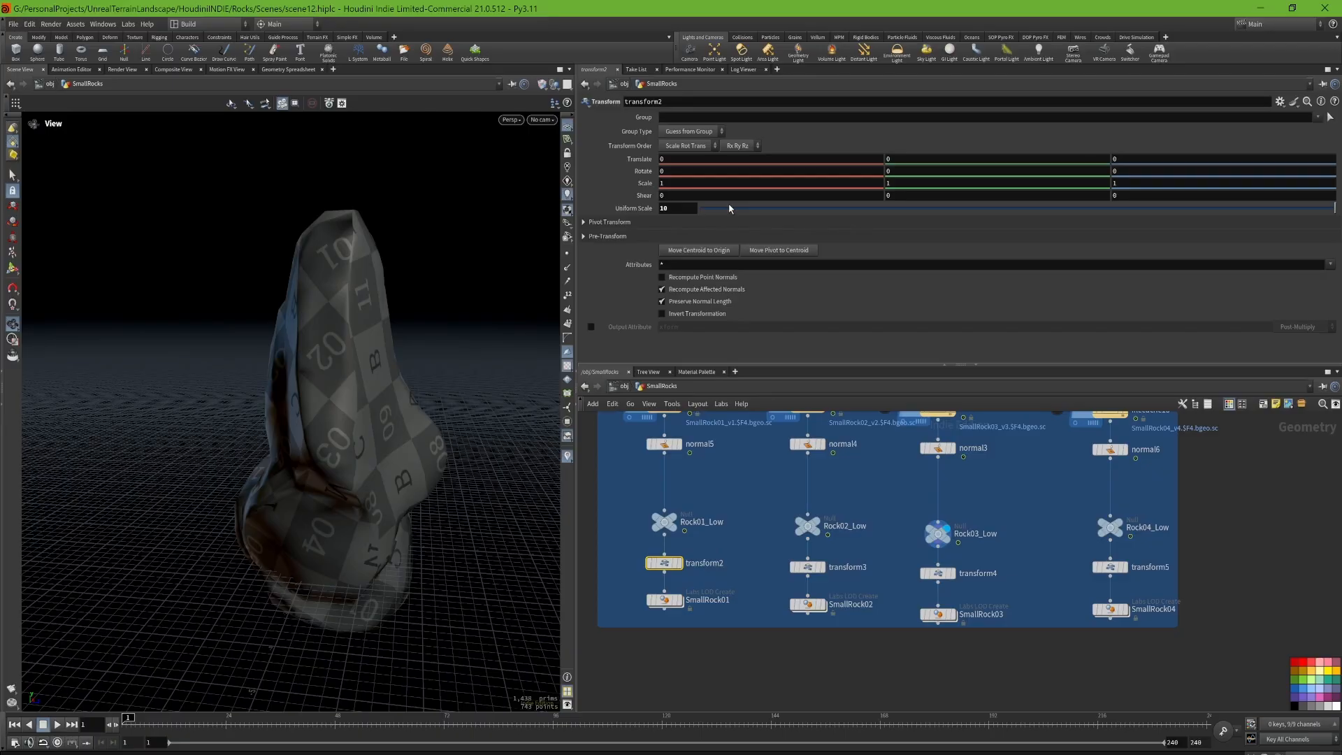
Step: Open and display the SmallRock01 LOD Create node, frame its rock in the viewport, and review its export output settings
left_click(666, 599)
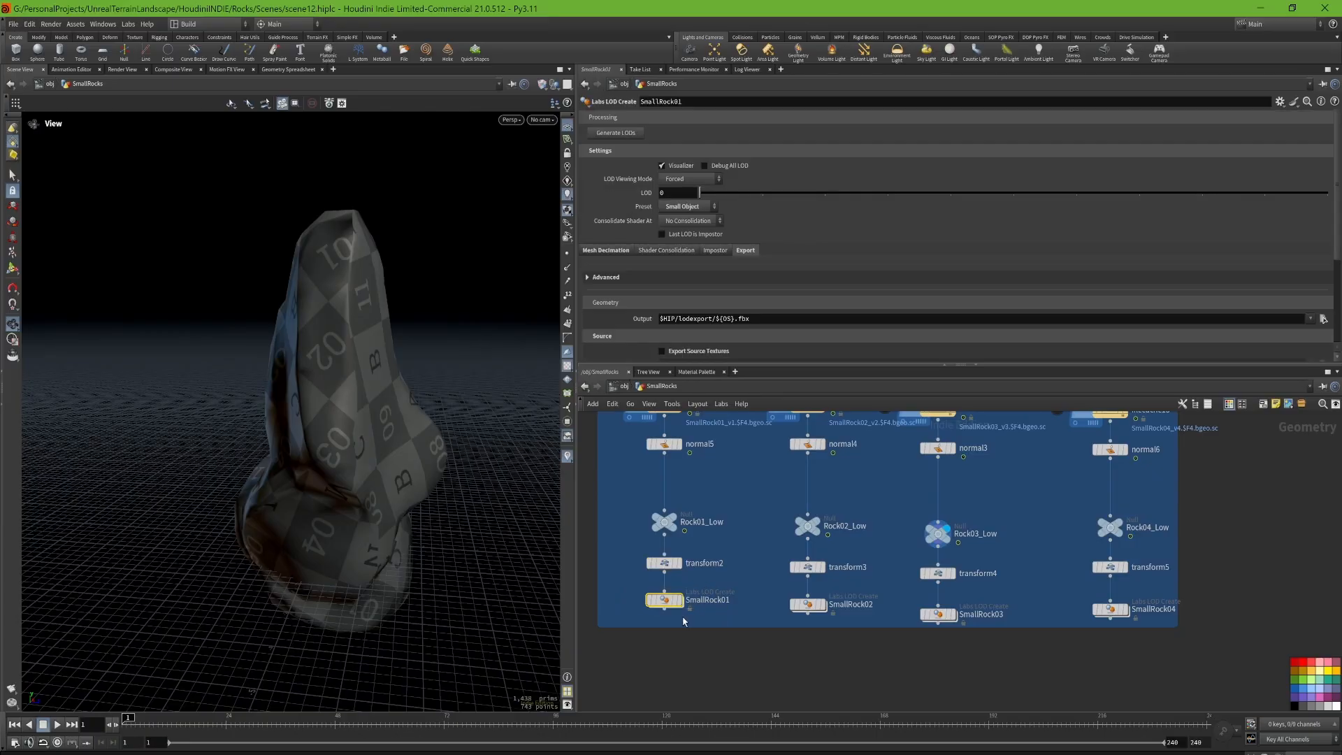
left_click(680, 600)
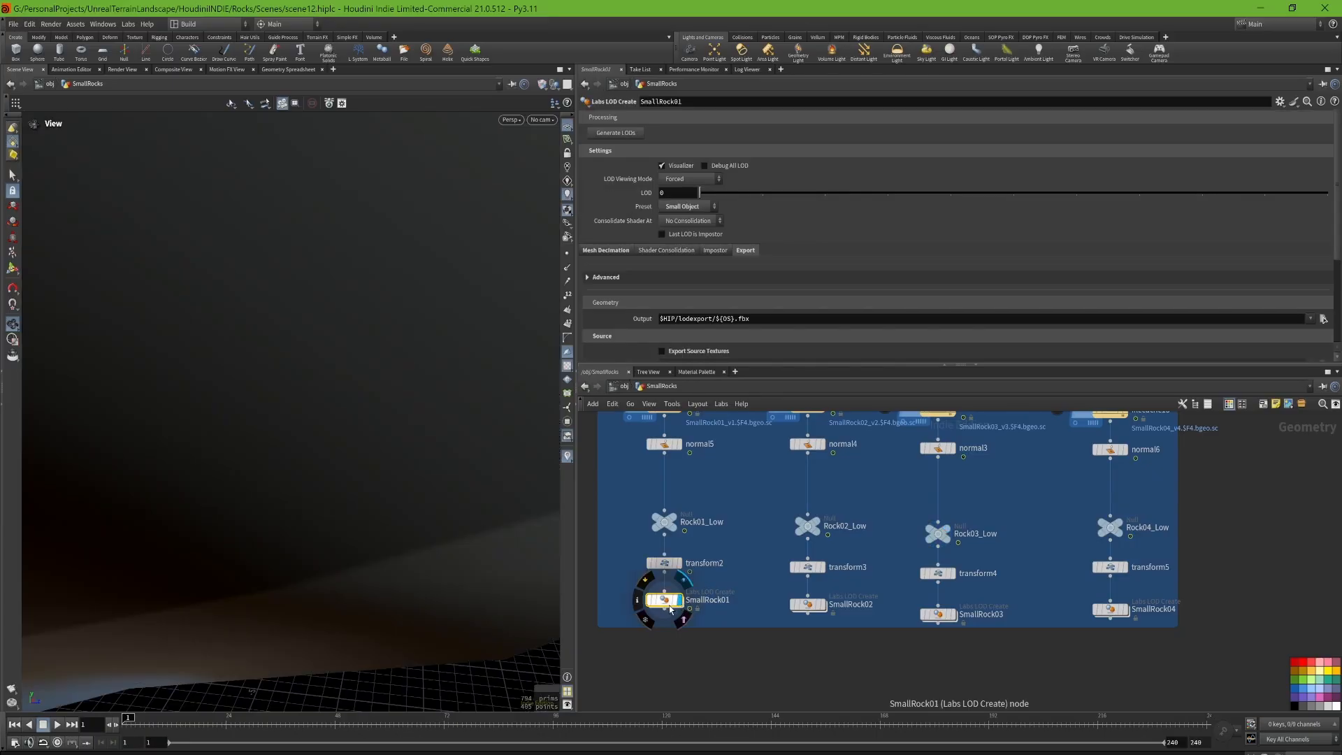
key("space+g")
left_click_drag(459, 370, 387, 350)
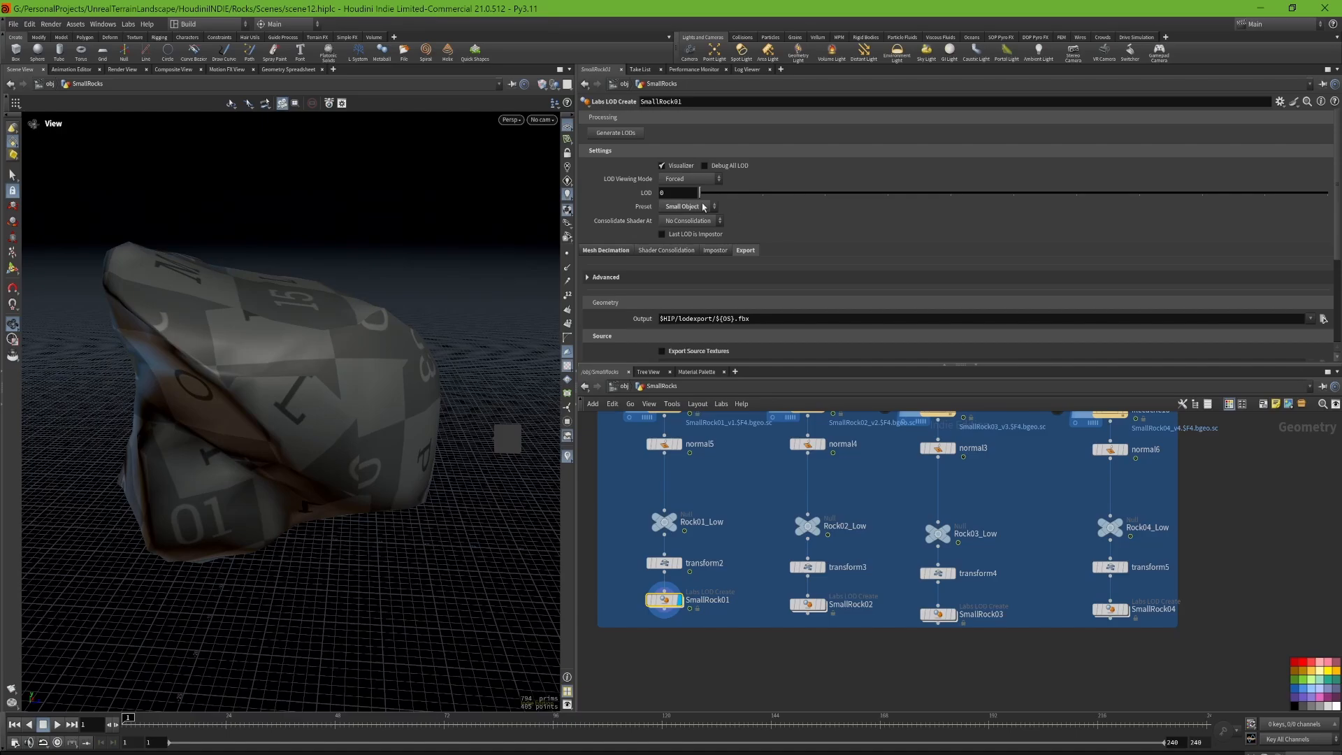
scroll(732, 307, "down", 2)
scroll(724, 288, "up", 2)
scroll(699, 276, "down", 2)
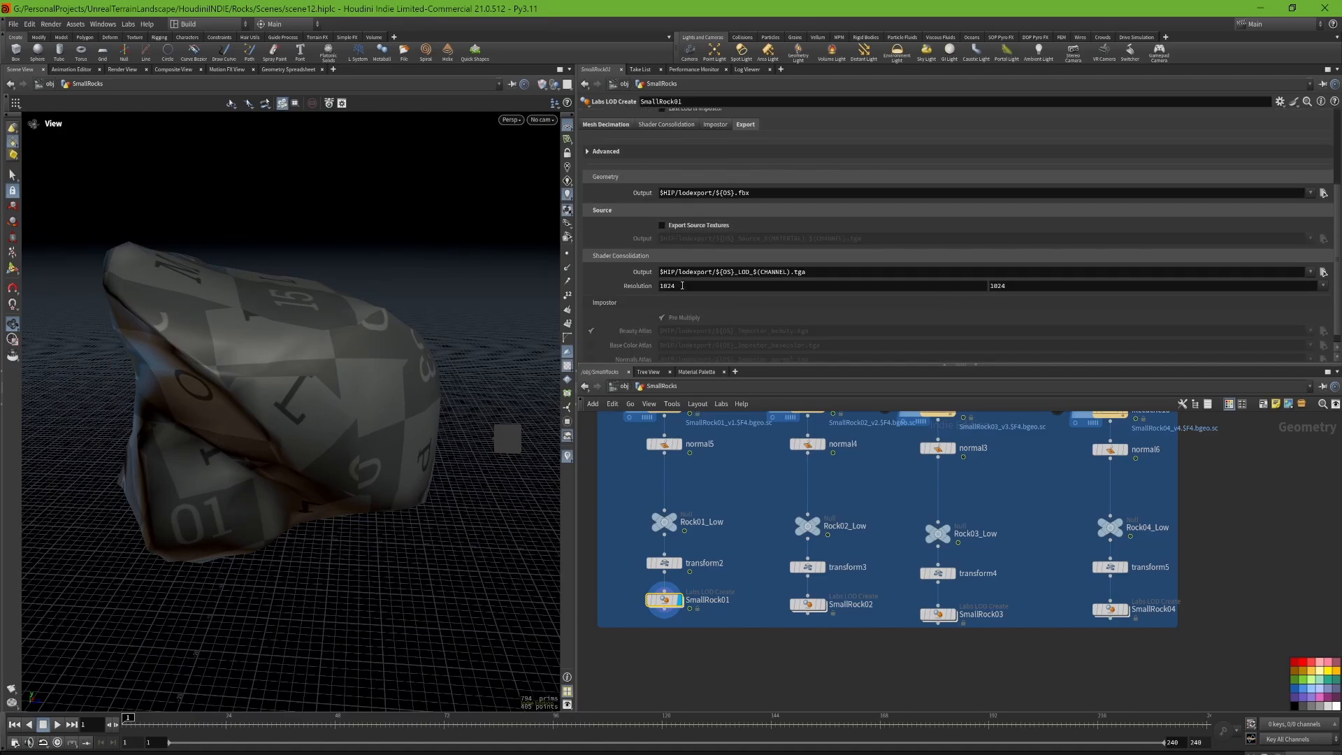
Step: Open SmallRock01's mesh decimation settings and review the triangle percentages and threshold distances of its LODs
left_click(620, 183)
scroll(620, 192, "down", 2)
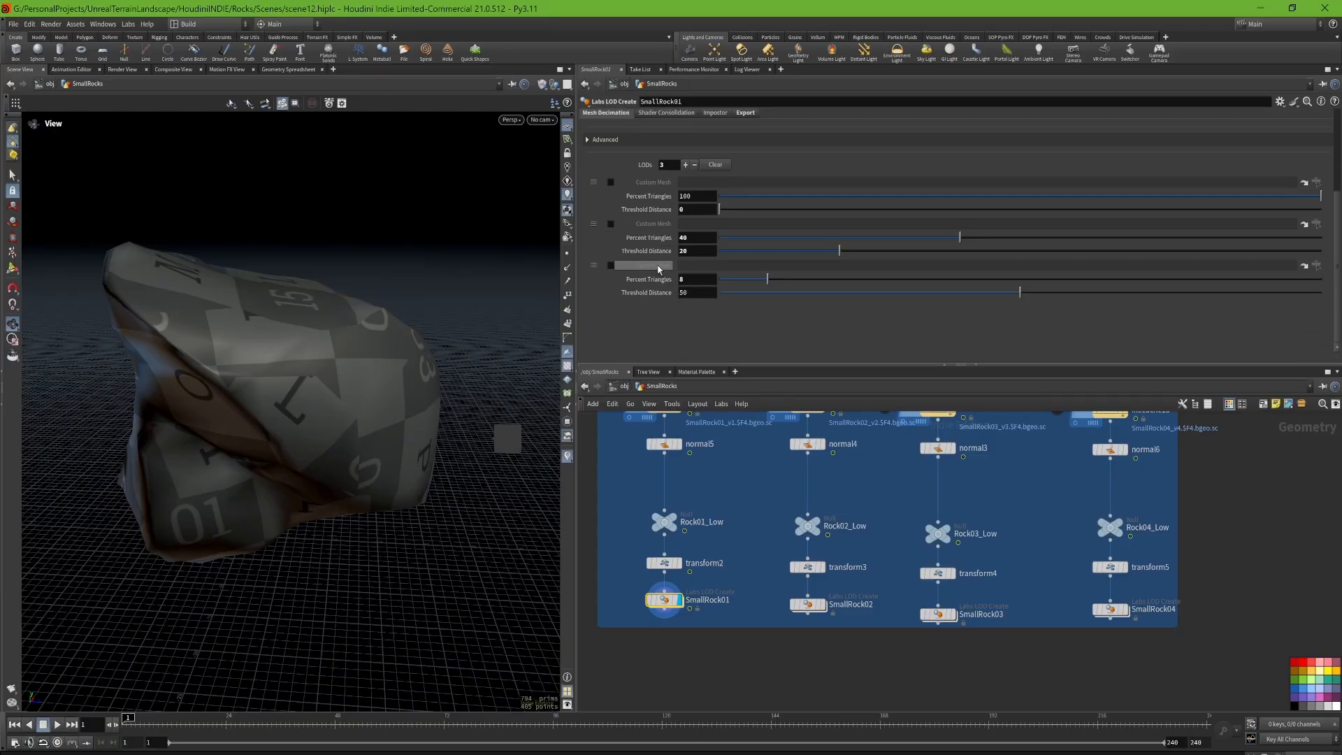
scroll(618, 212, "up", 1)
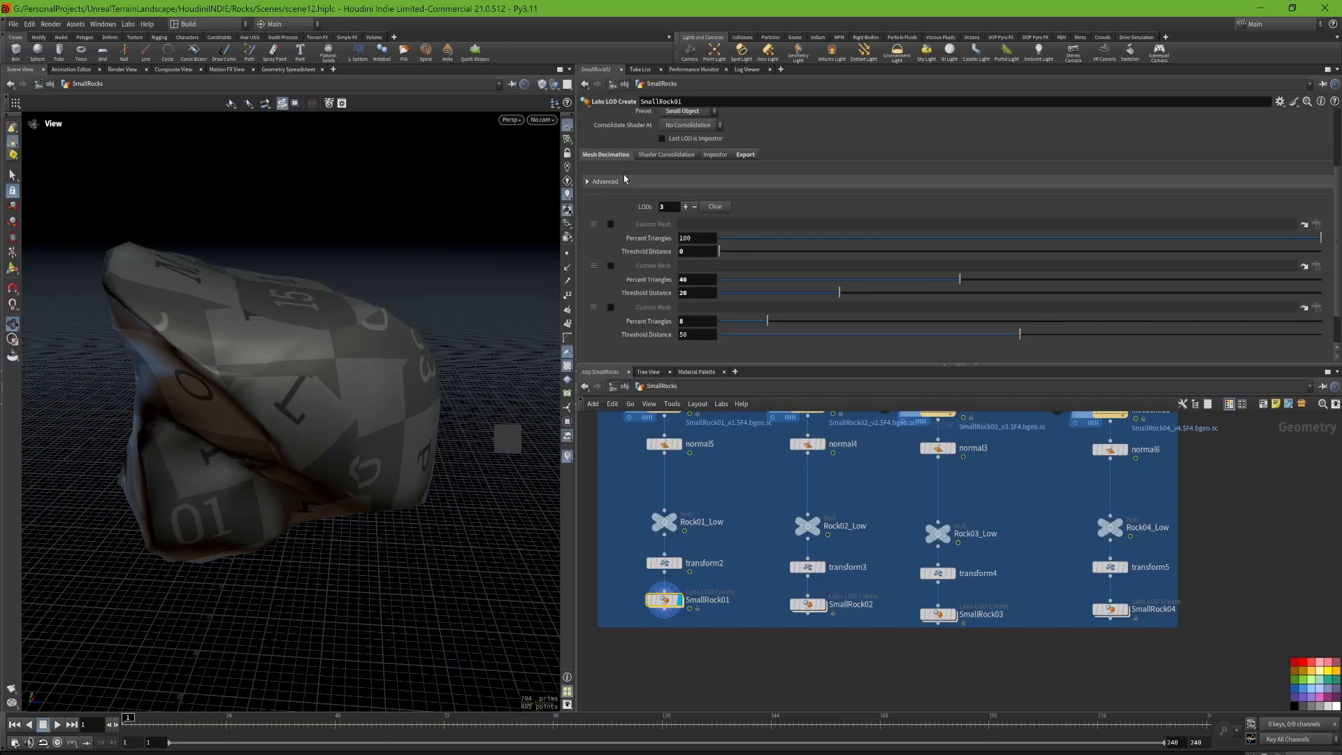
scroll(639, 292, "down", 1)
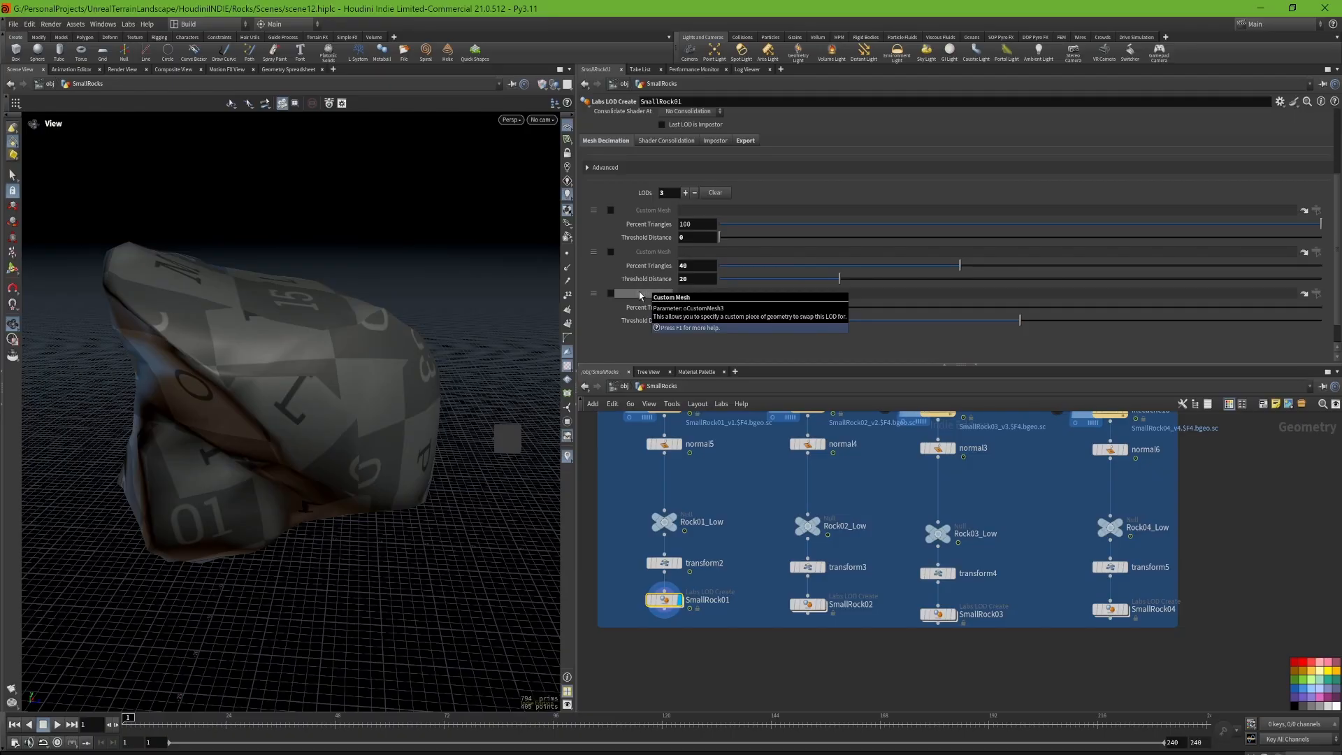
double_click(692, 266)
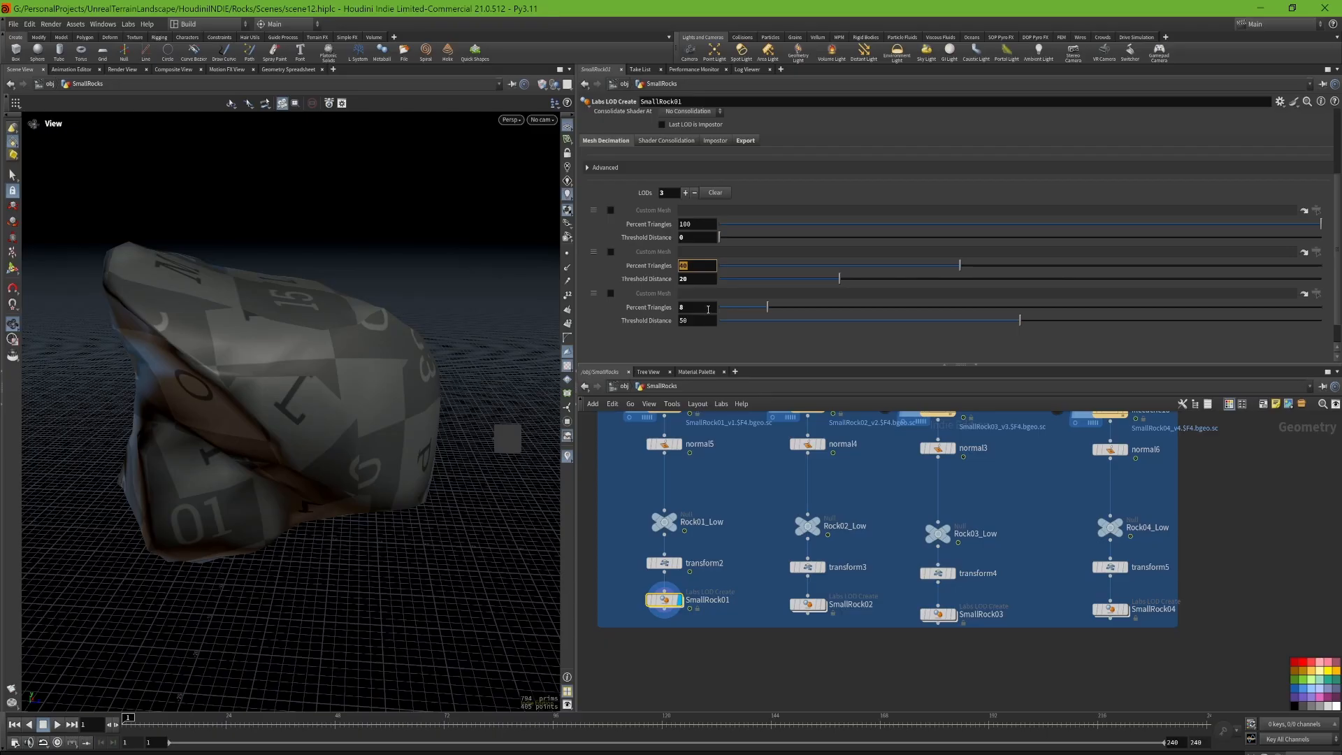
double_click(711, 306)
left_click(758, 566)
scroll(643, 287, "up", 4)
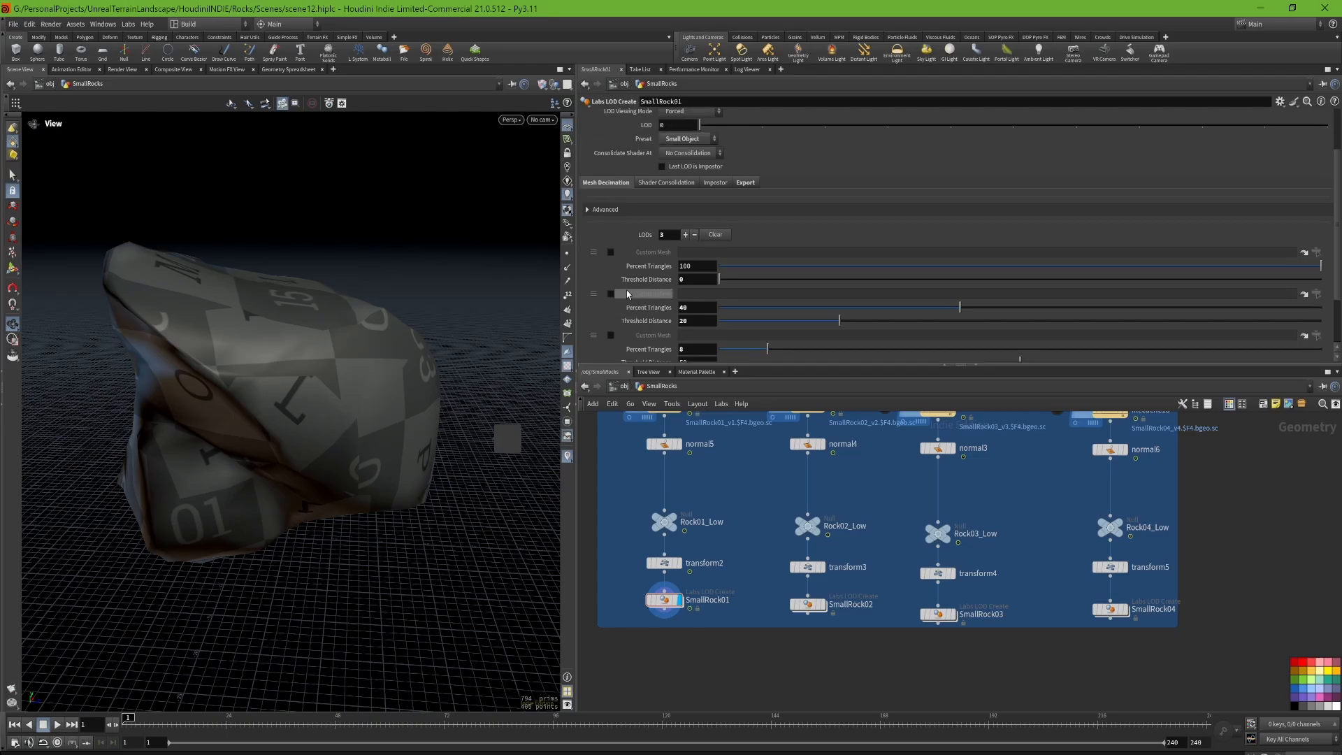
scroll(643, 284, "down", 4)
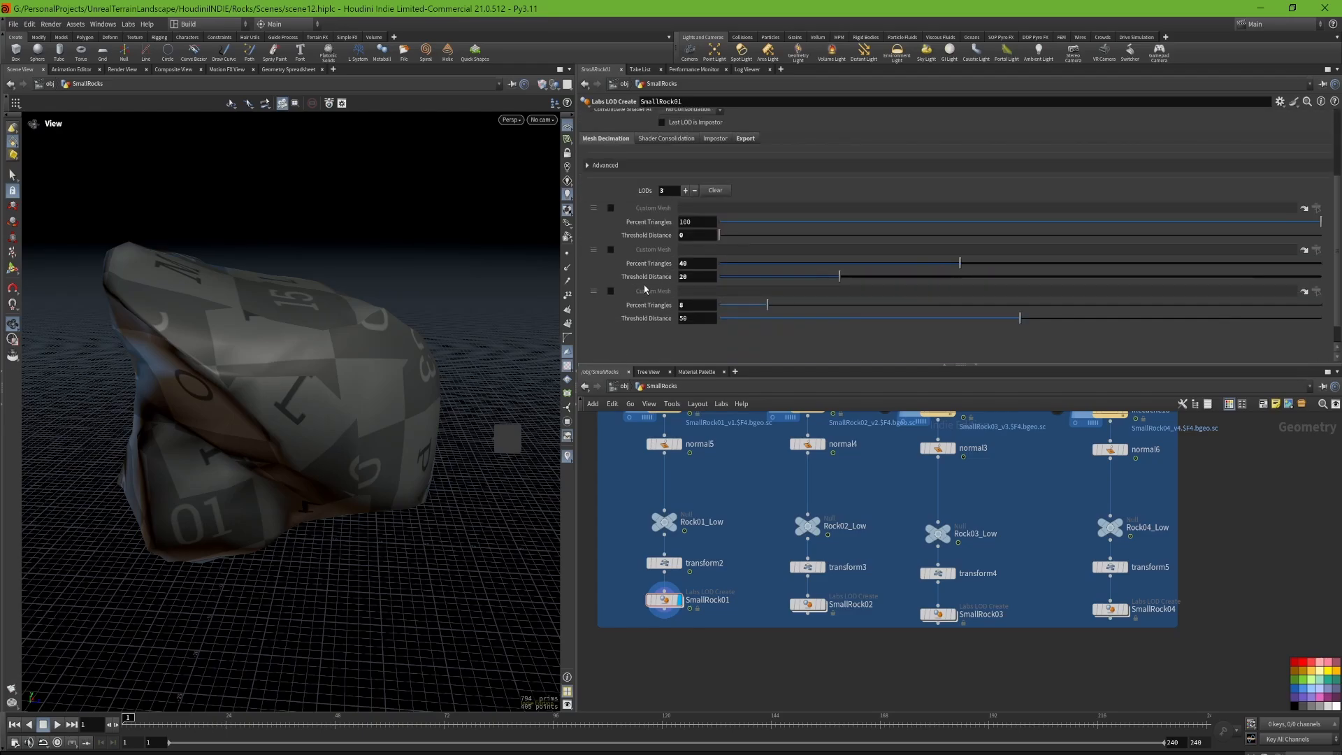
Step: Review SmallRock01's export settings, including the geometry and texture output paths and the advanced FBX options
scroll(644, 273, "up", 3)
left_click(745, 207)
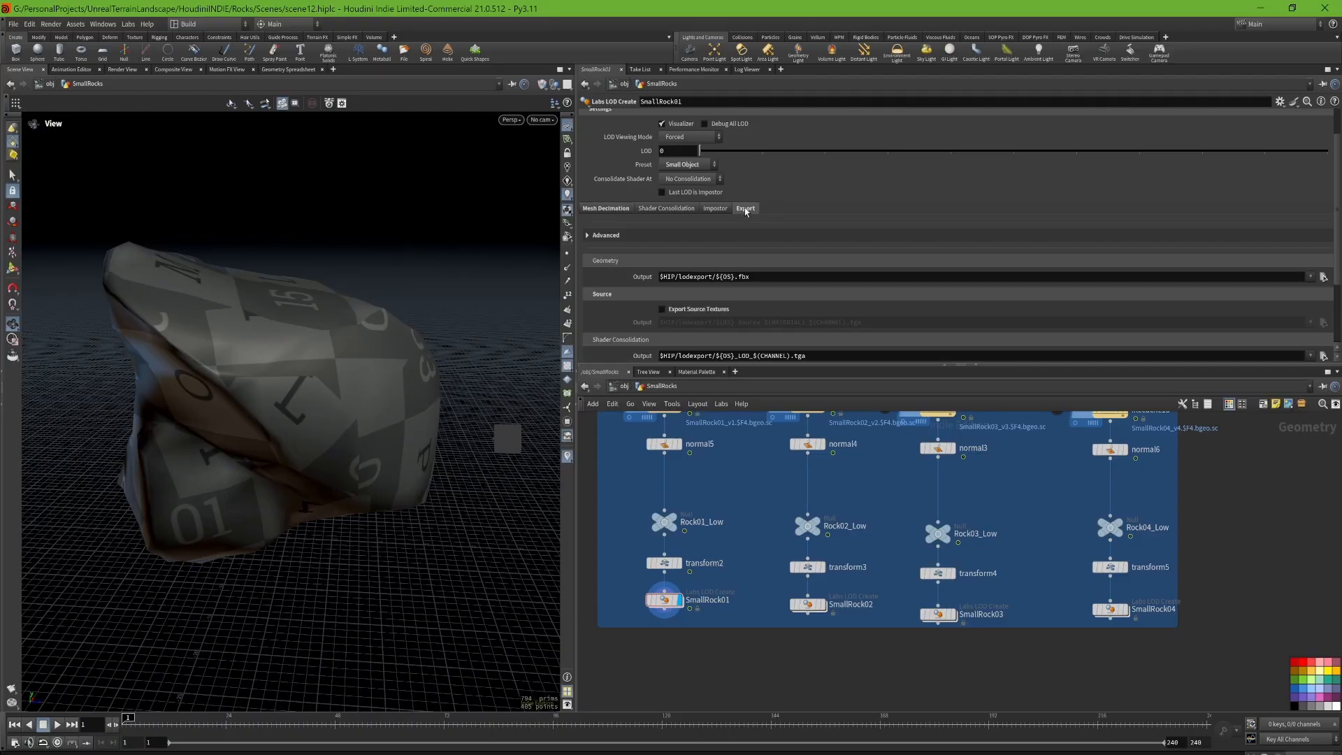
scroll(648, 255, "down", 2)
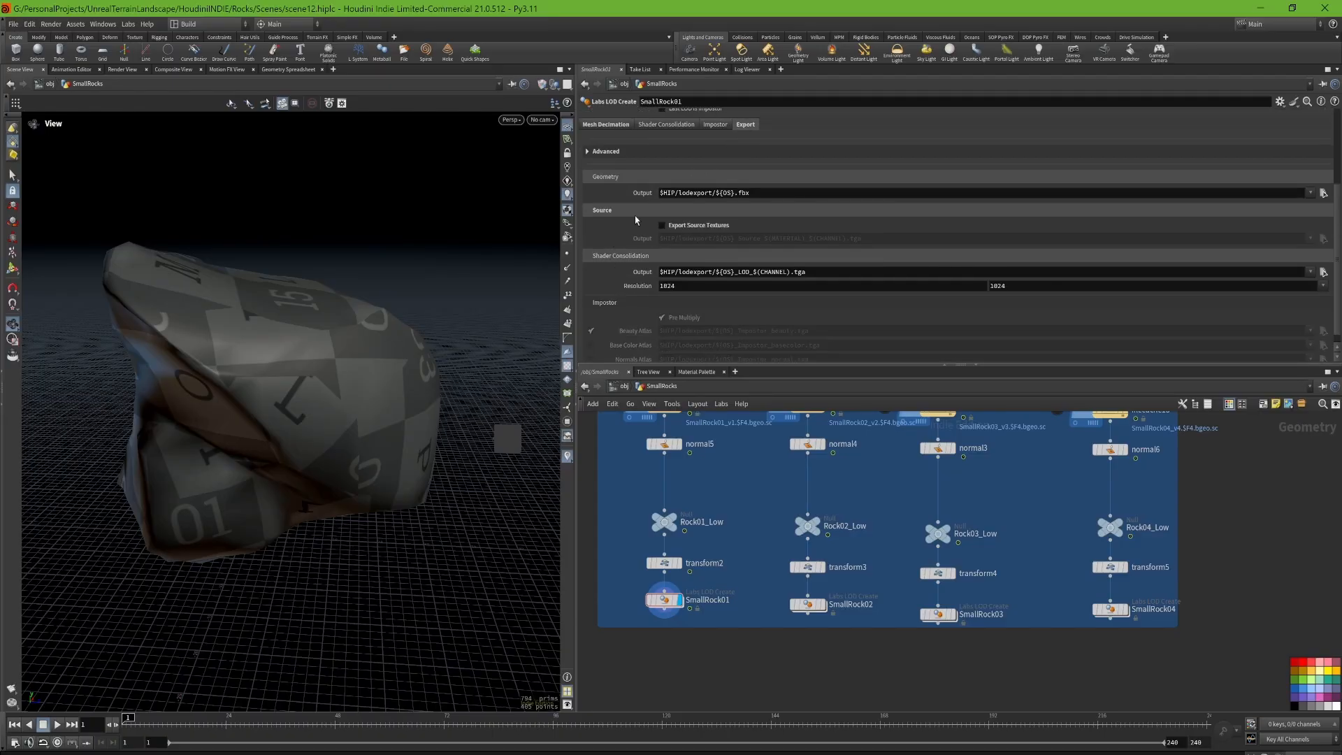
scroll(635, 220, "up", 2)
left_click(588, 167)
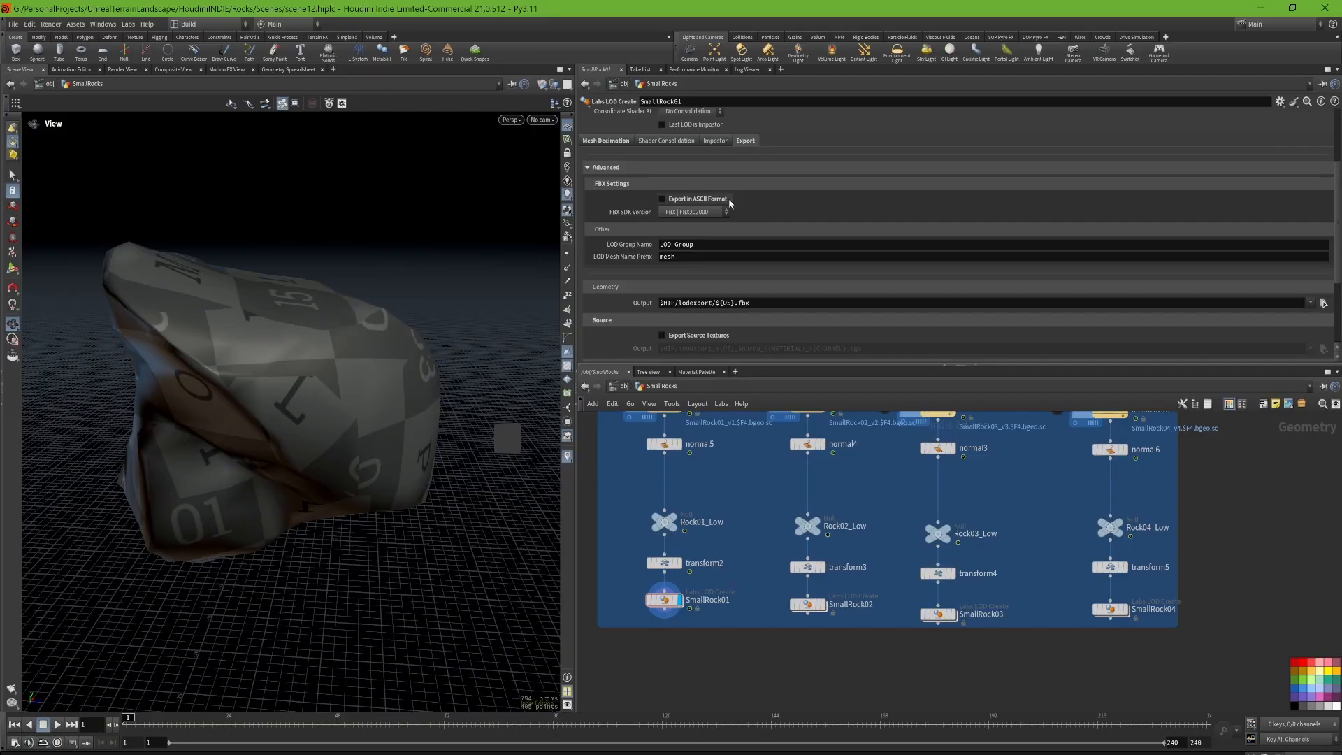
scroll(716, 126, "up", 2)
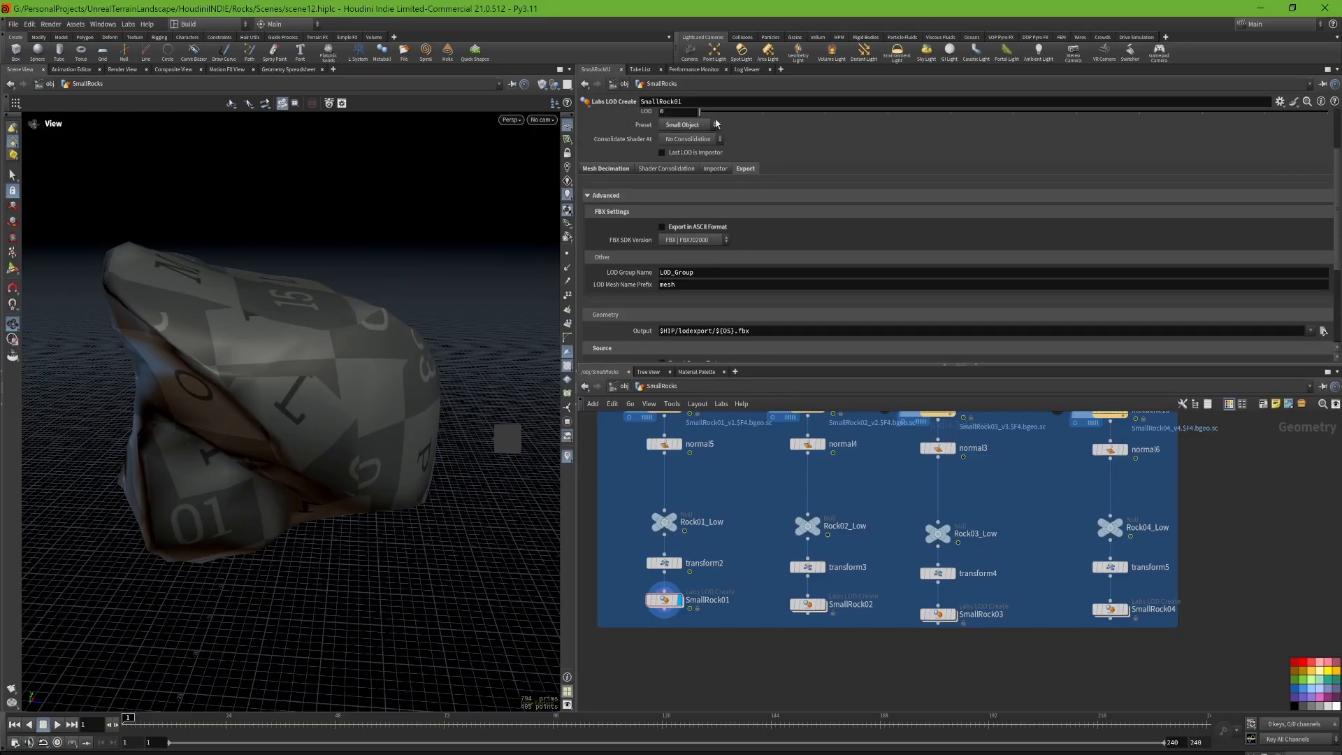
Step: Review SmallRock01's shader consolidation, impostor and mesh decimation settings, and keep Consolidate Shader At on No Consolidation
left_click(688, 172)
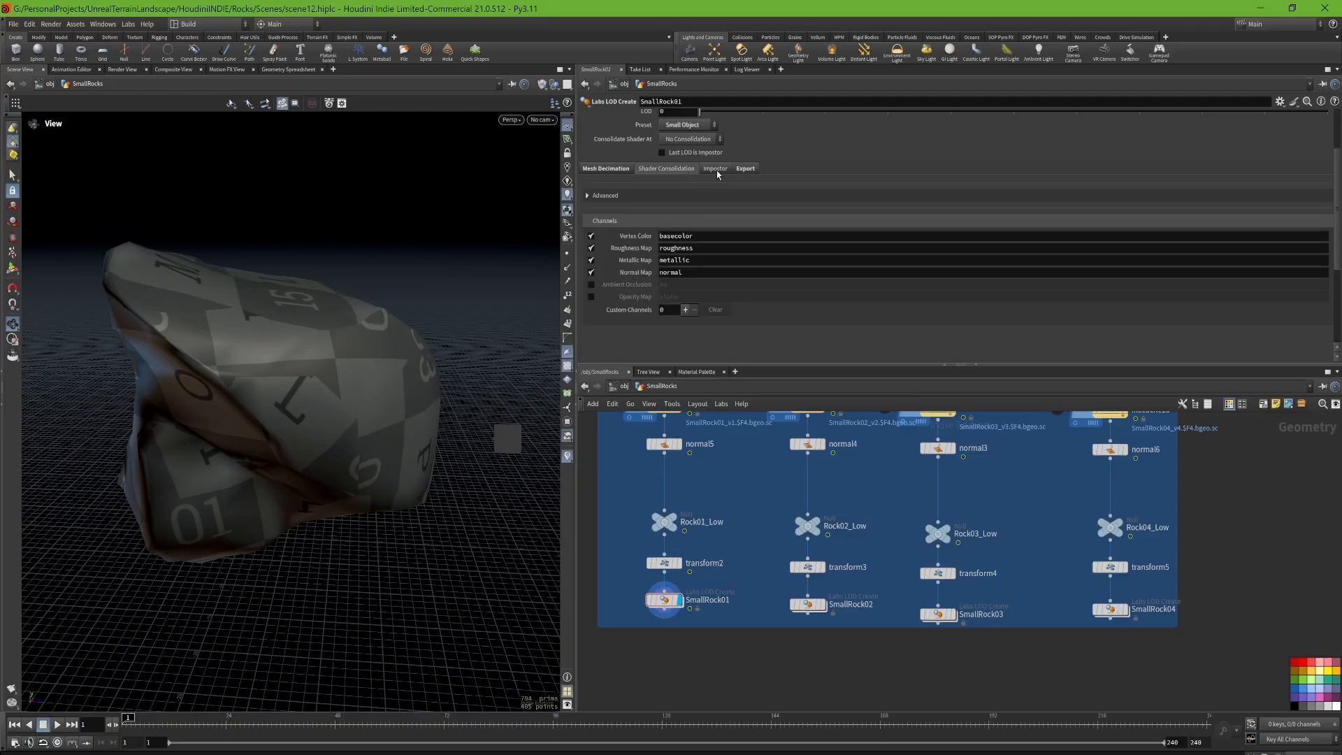
left_click(717, 169)
left_click(595, 169)
scroll(629, 224, "up", 5)
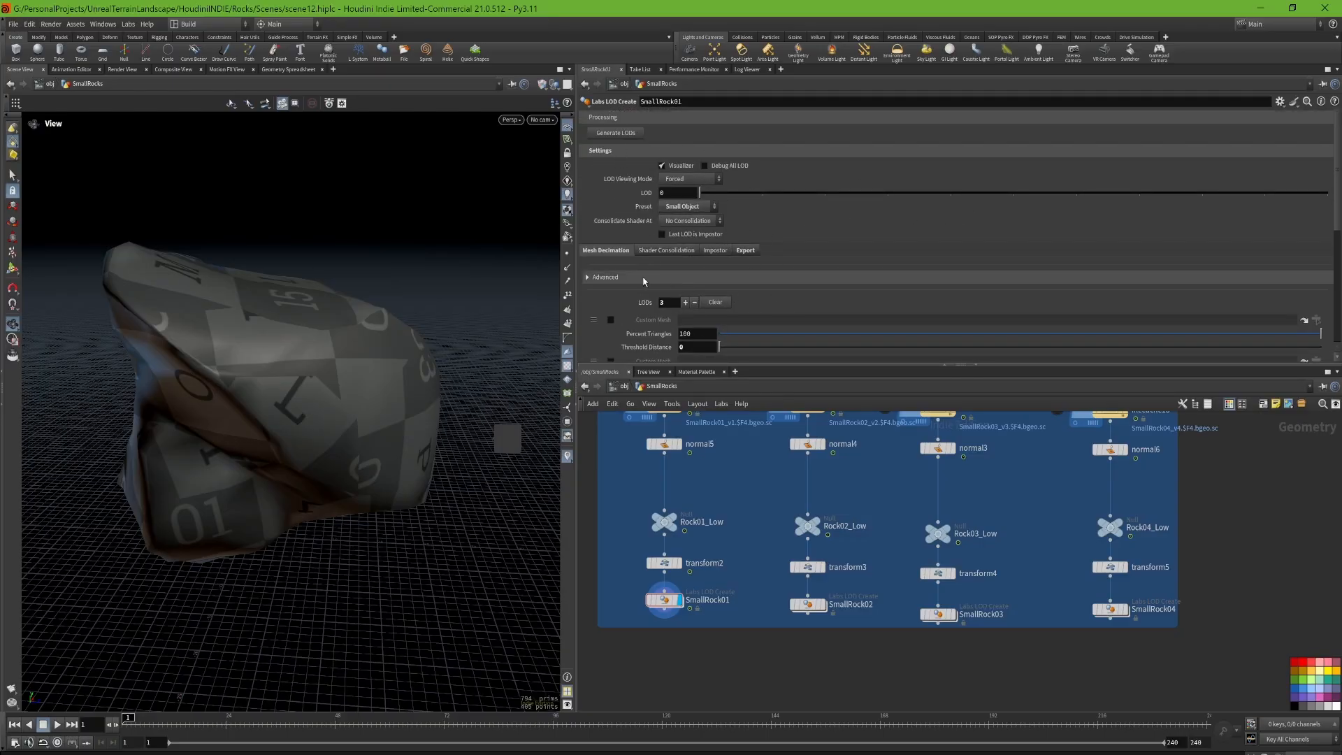
left_click(688, 221)
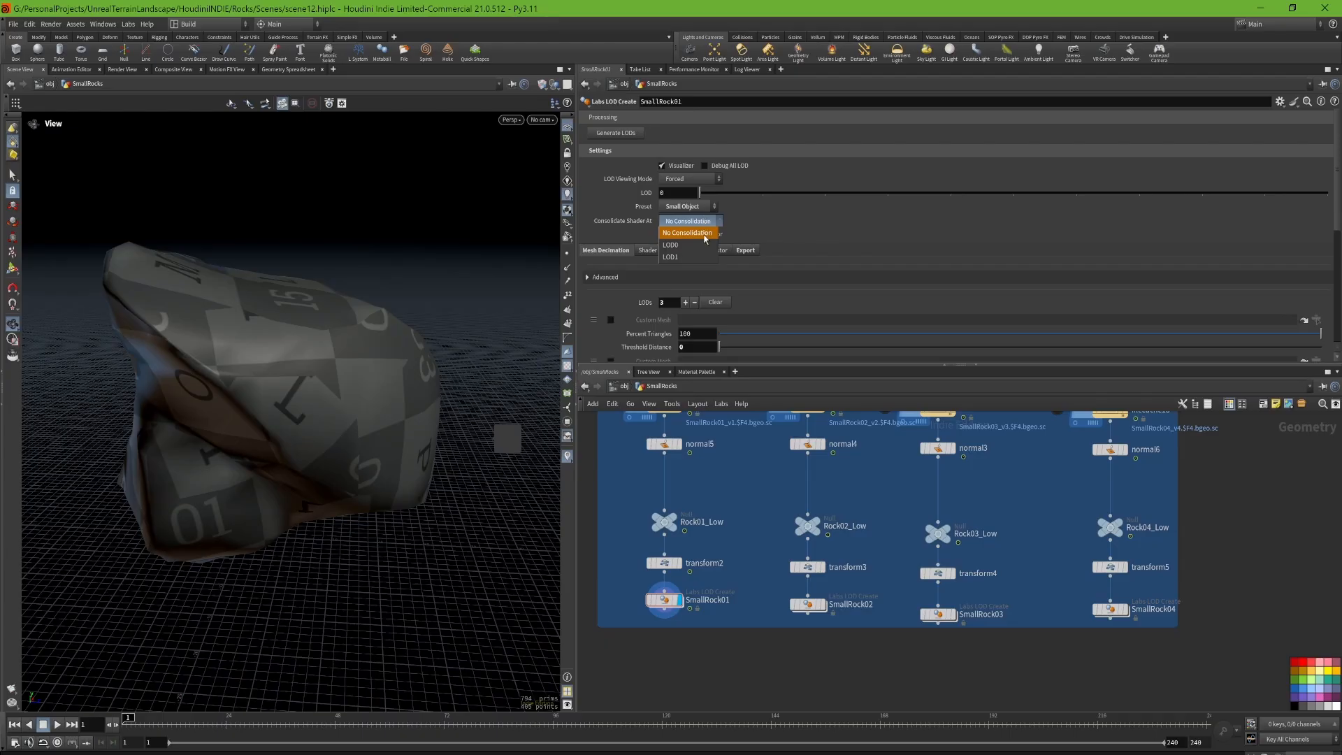
left_click(695, 234)
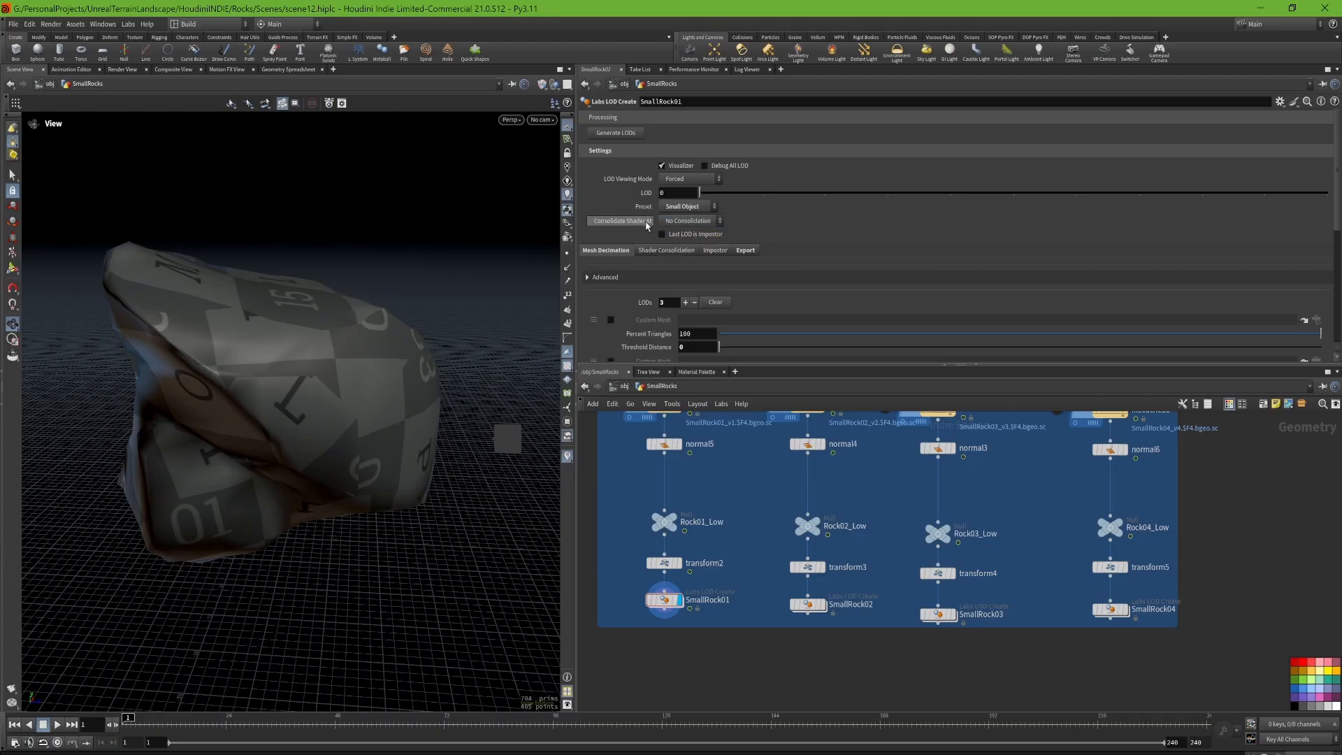
mouse_move(647, 225)
Step: Select the SmallRock03 and SmallRock04 LOD Create nodes together, and locate the red copnet1 node beside the low-poly group
left_click_drag(794, 616, 1209, 650)
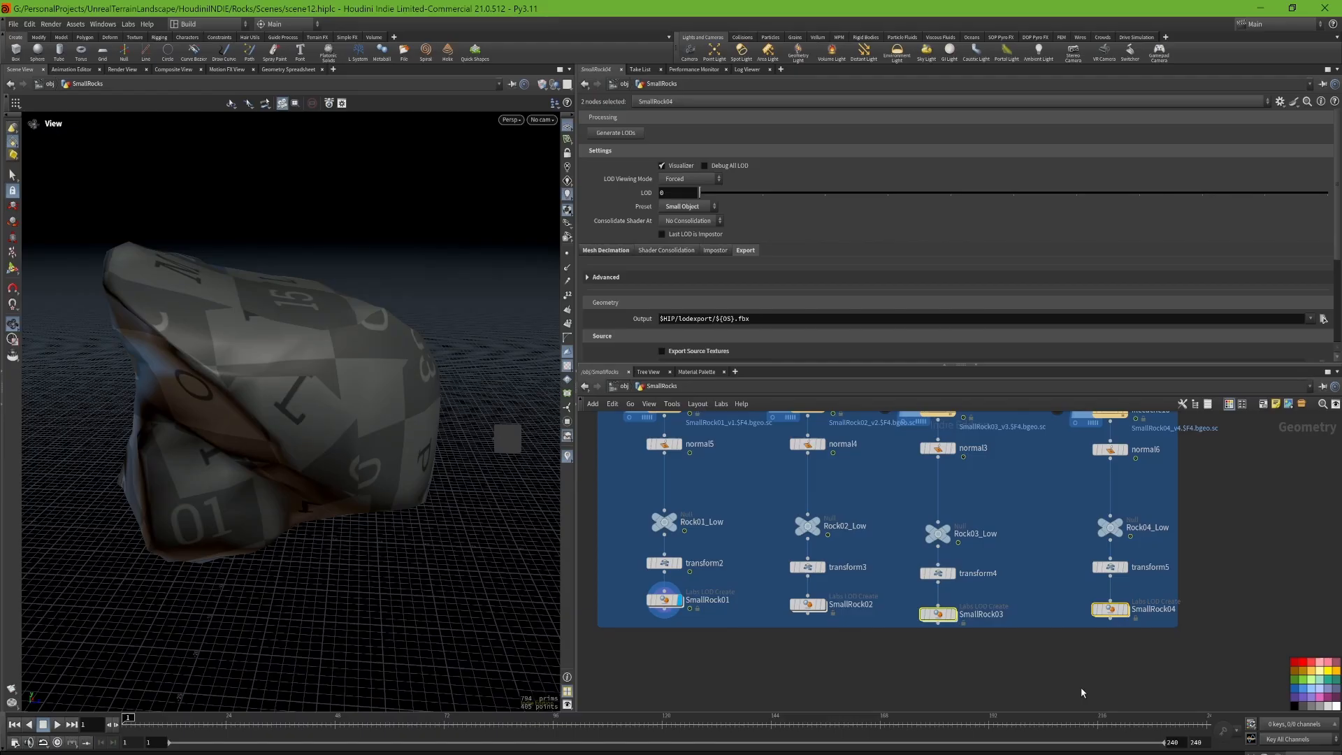
left_click(768, 606)
scroll(888, 479, "down", 5)
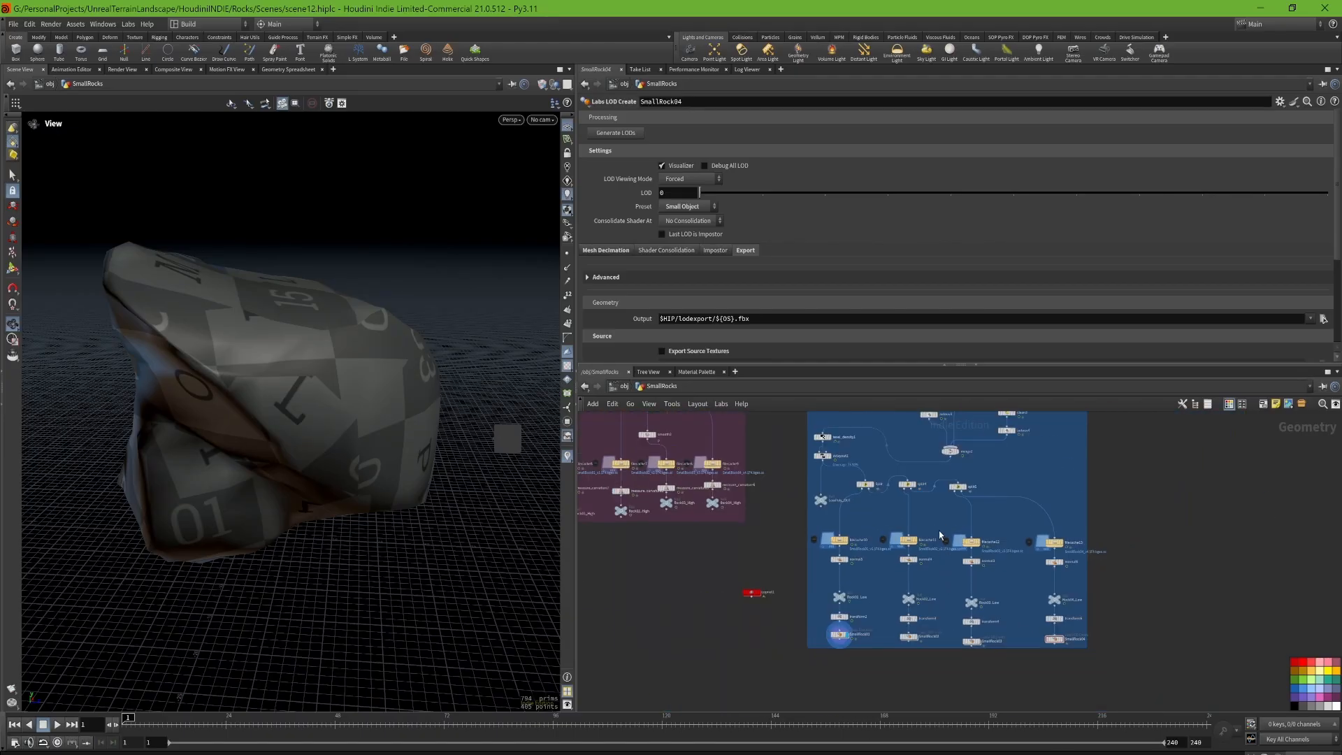
scroll(745, 624, "up", 5)
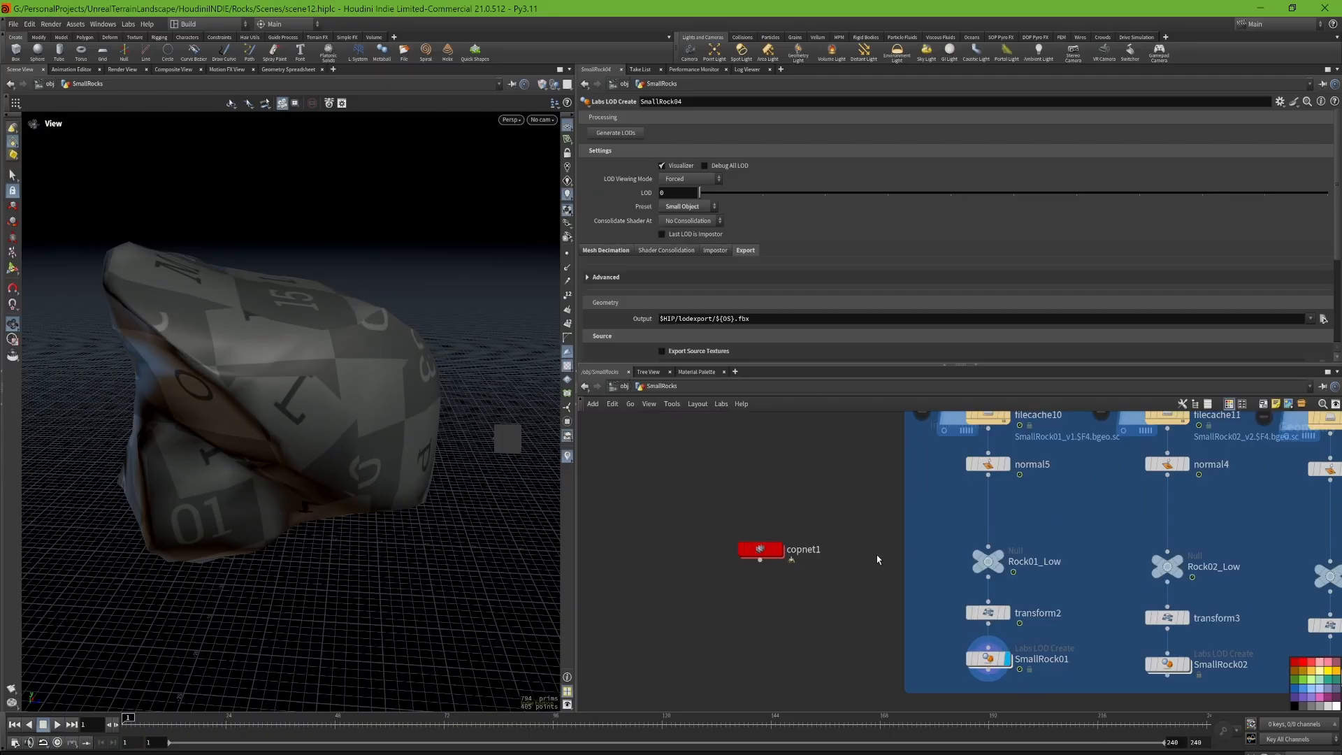
Step: Enter the copnet1 COP network and frame the displayed rock in the viewport
middle_click_drag(770, 466, 789, 541)
left_click_drag(843, 530, 742, 678)
double_click(777, 628)
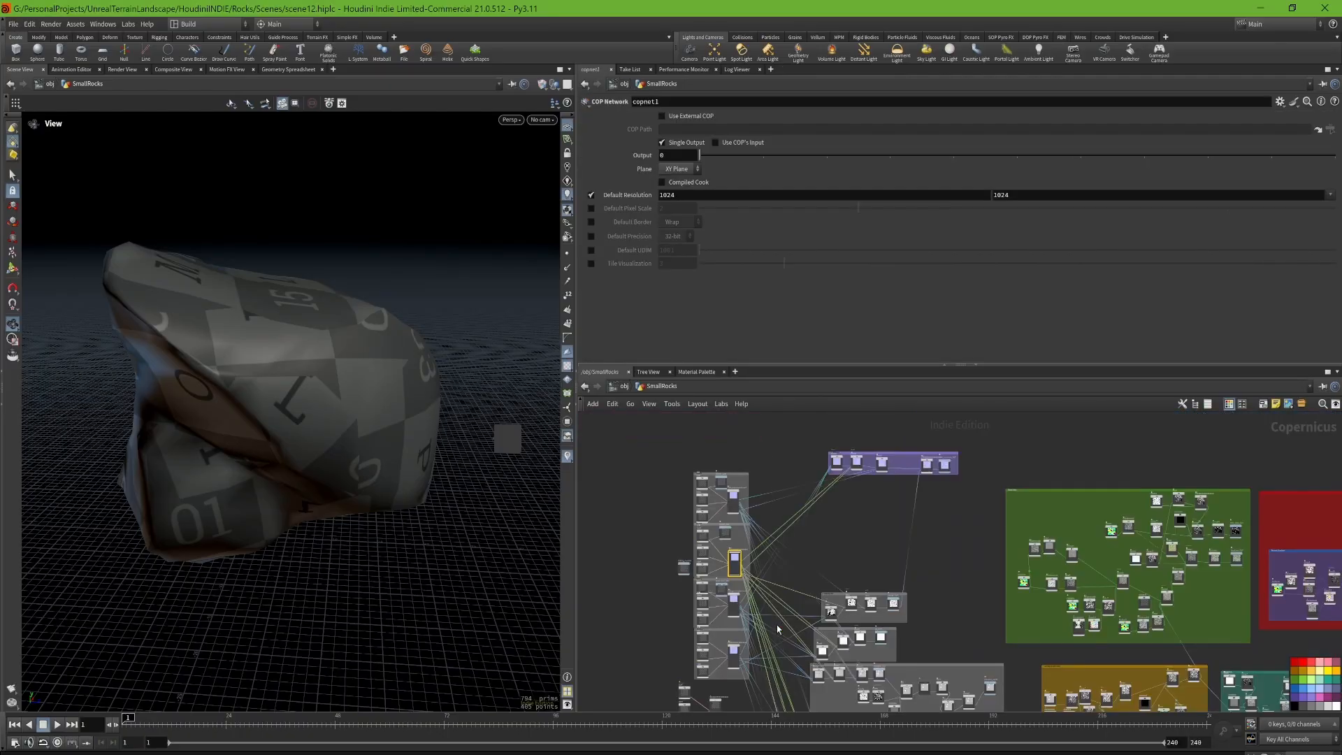
middle_click_drag(590, 570, 623, 497)
left_click_drag(427, 559, 398, 480)
key("f")
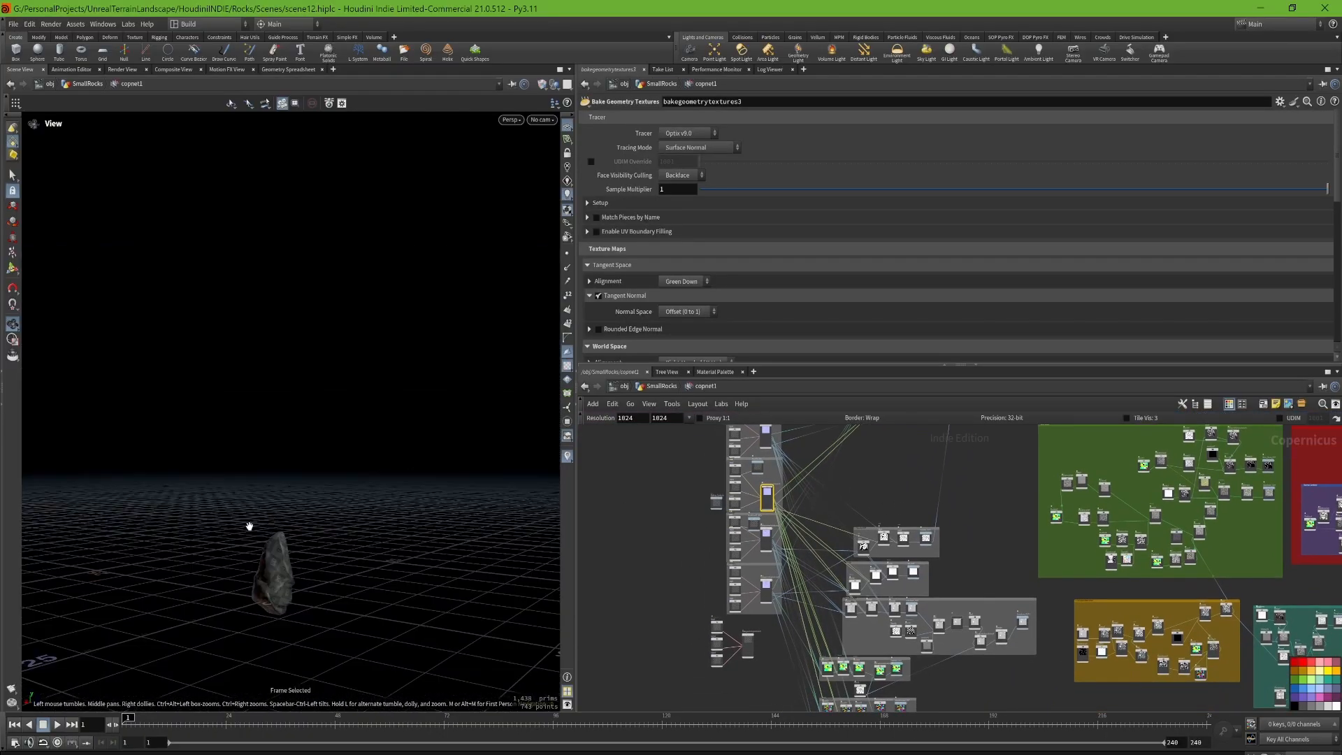
scroll(267, 609, "up", 6)
left_click_drag(343, 521, 308, 557)
Step: Examine the node groups in copnet1, ending at the Rock04 group whose low, high and cage imports feed bakegeometrytextures4
middle_click_drag(911, 480, 815, 530)
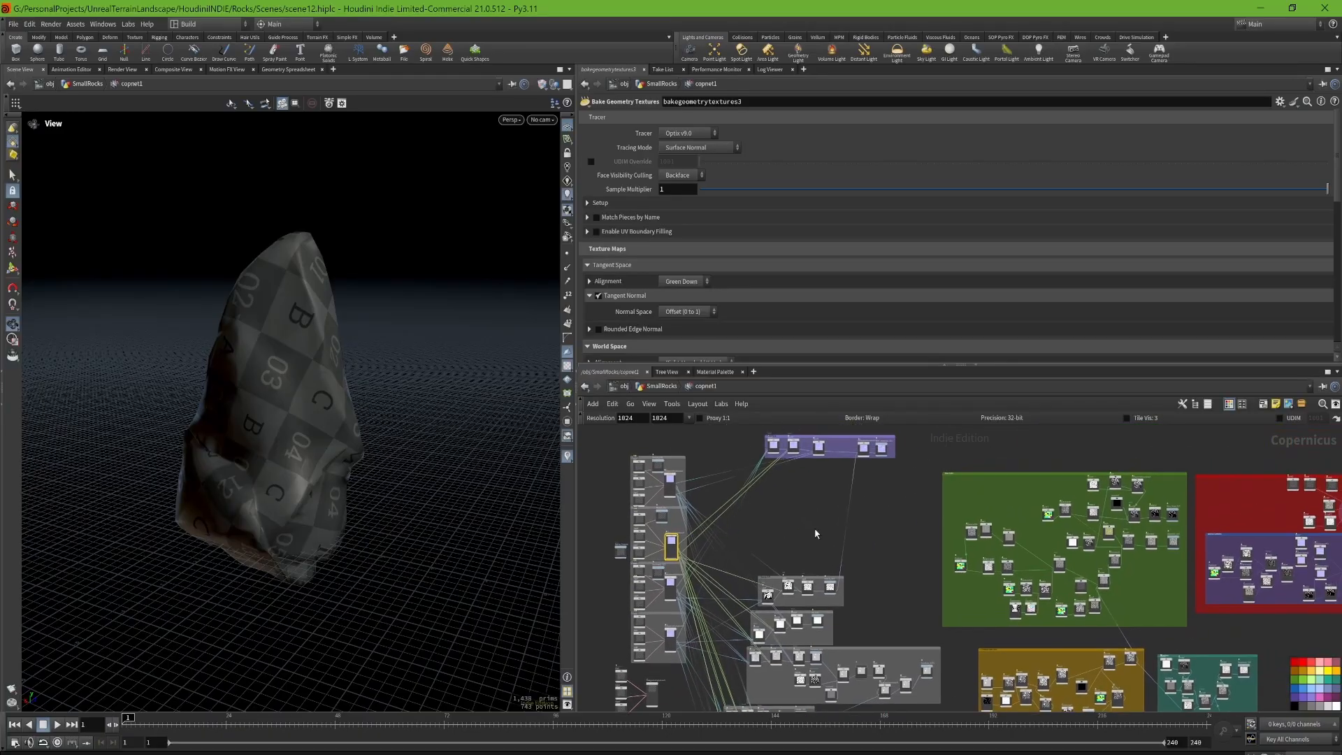
scroll(815, 533, "down", 6)
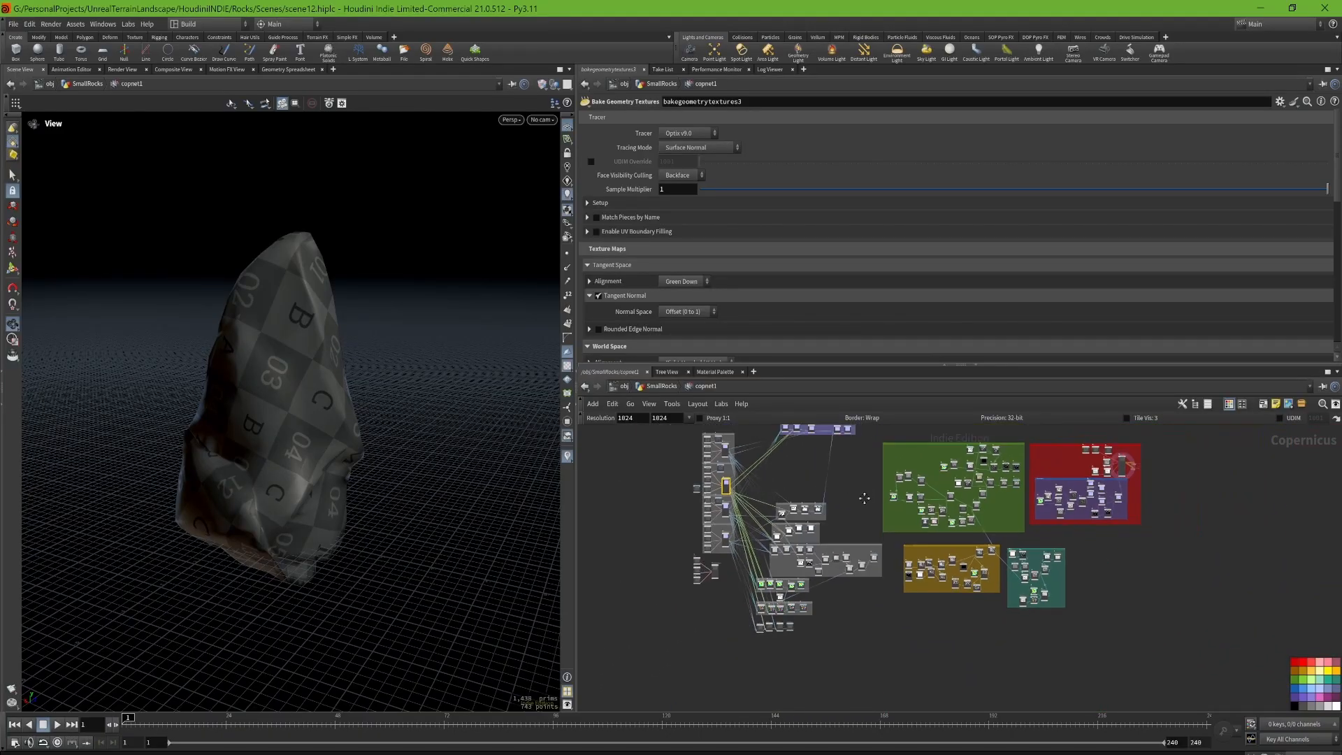
scroll(864, 497, "up", 3)
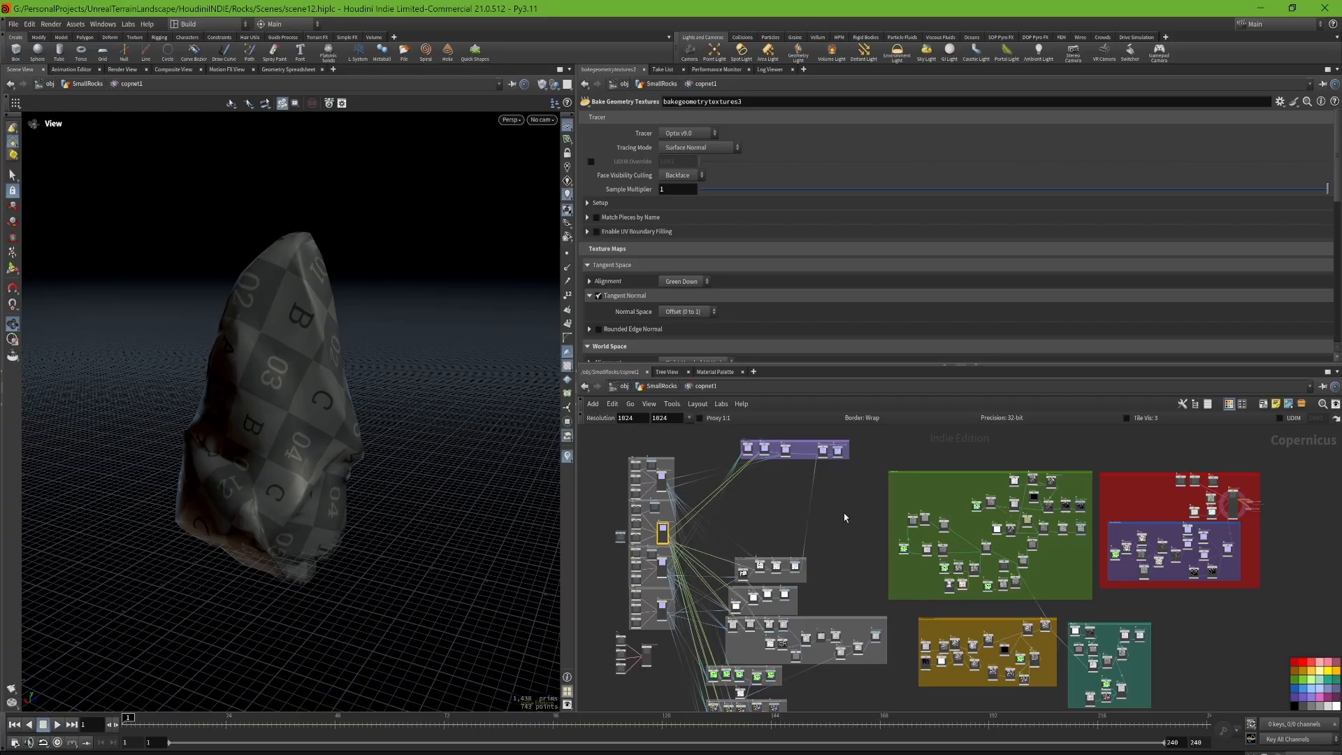
scroll(769, 448, "up", 3)
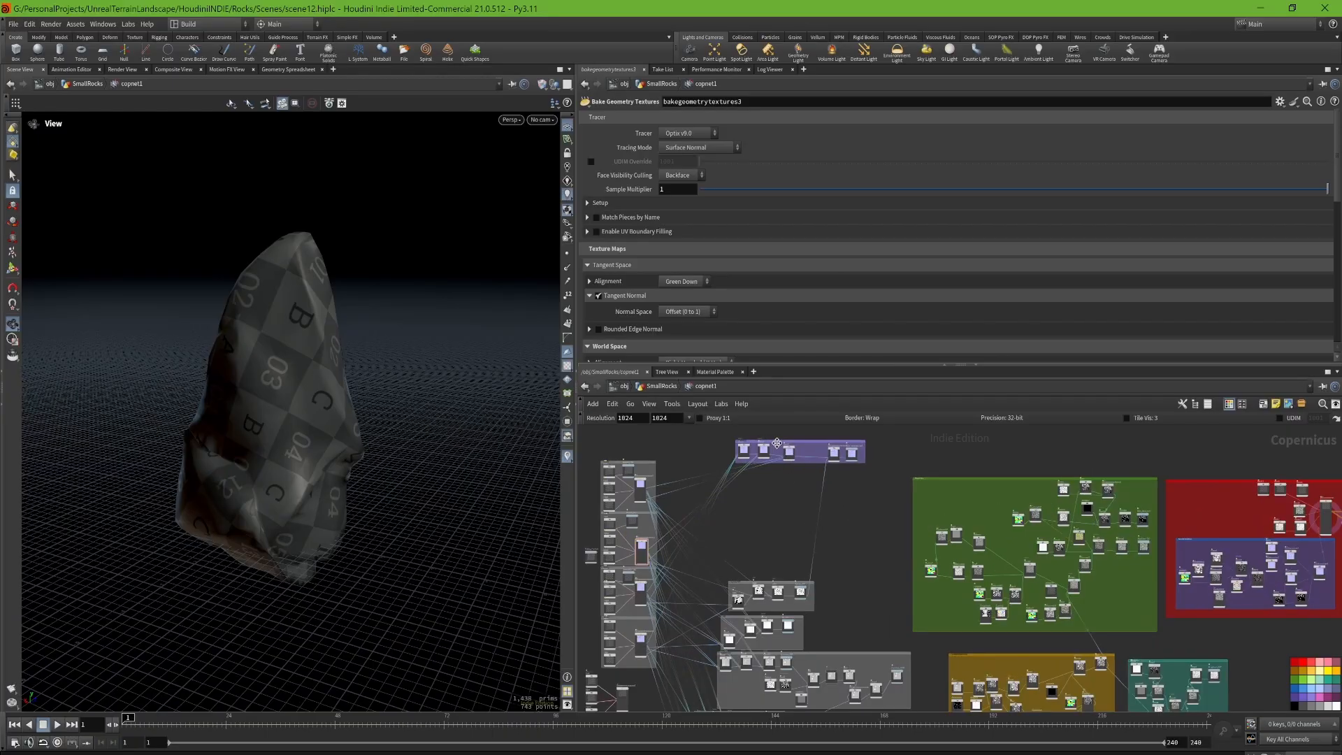
scroll(769, 448, "up", 3)
middle_click_drag(727, 629, 1150, 565)
middle_click_drag(883, 510, 1004, 494)
scroll(1004, 494, "down", 7)
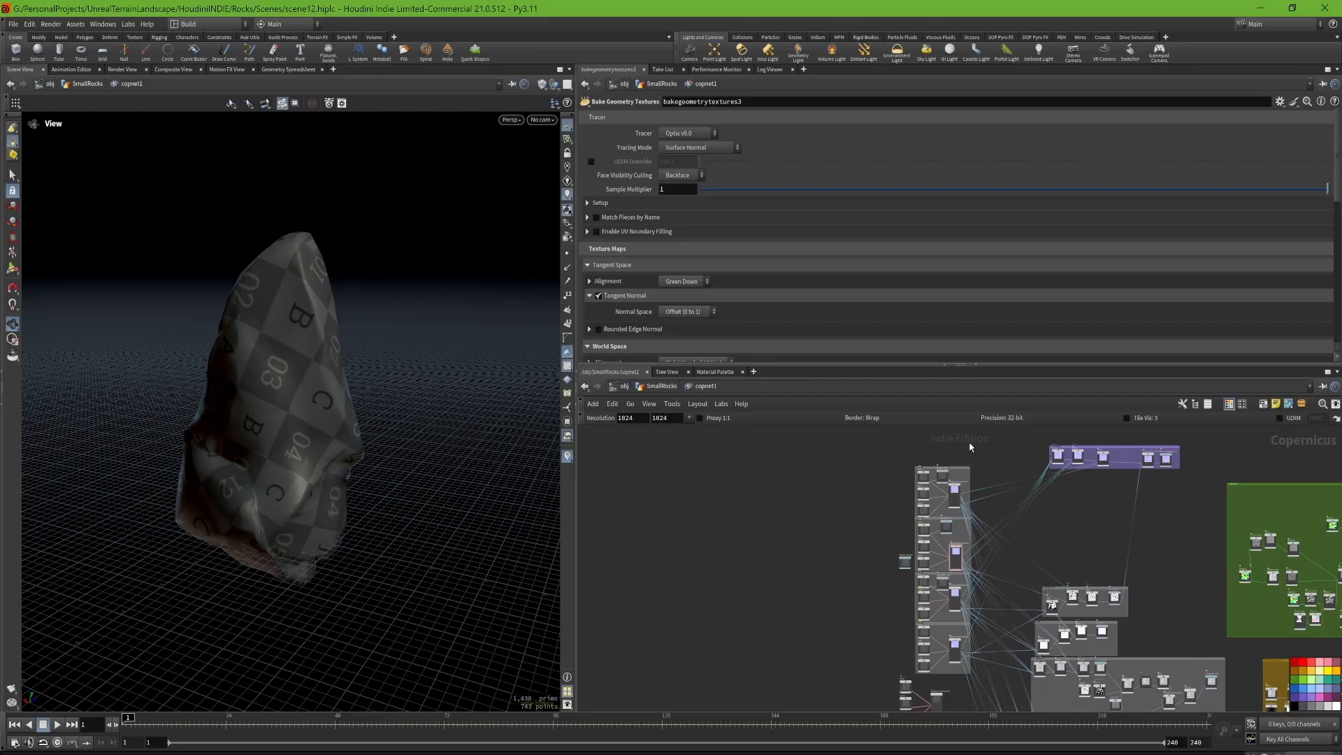
scroll(1020, 563, "up", 10)
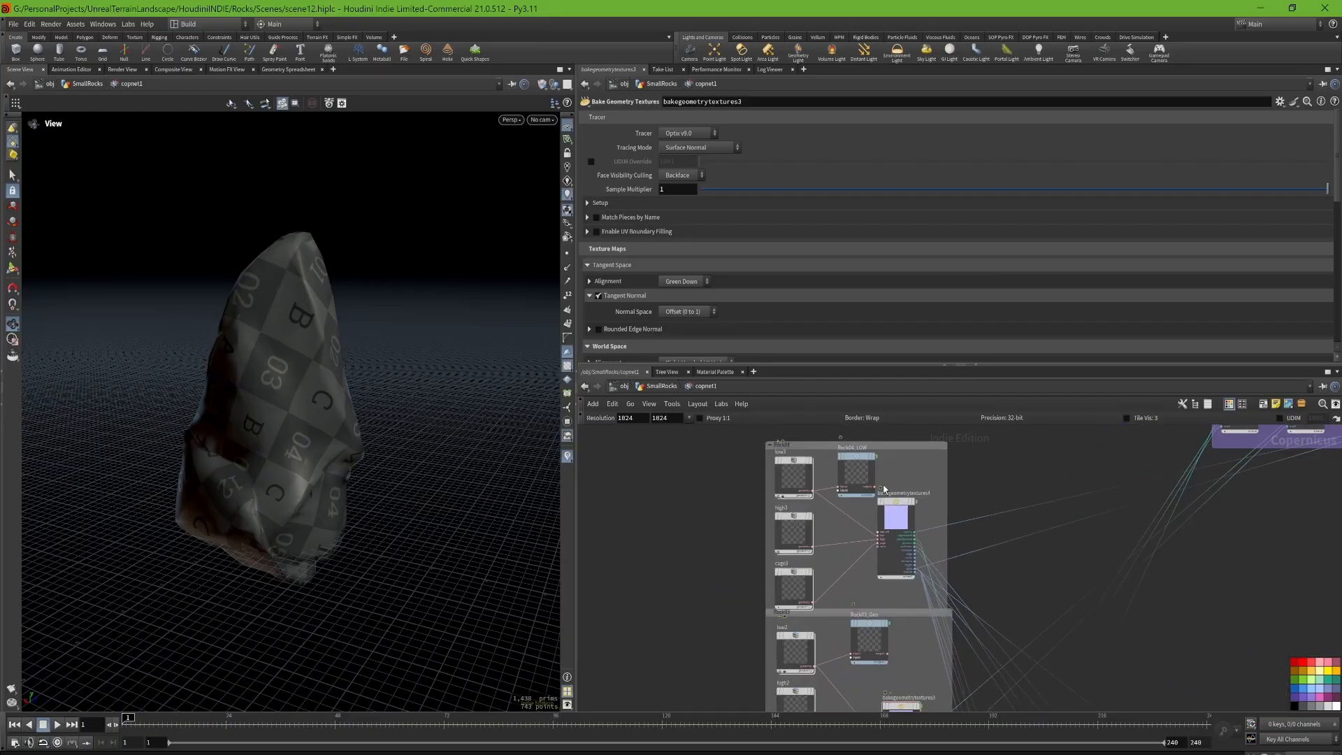
Step: Add a Bake Setup and place its nodes in the empty space beside the existing rock bake groups
key("Tab")
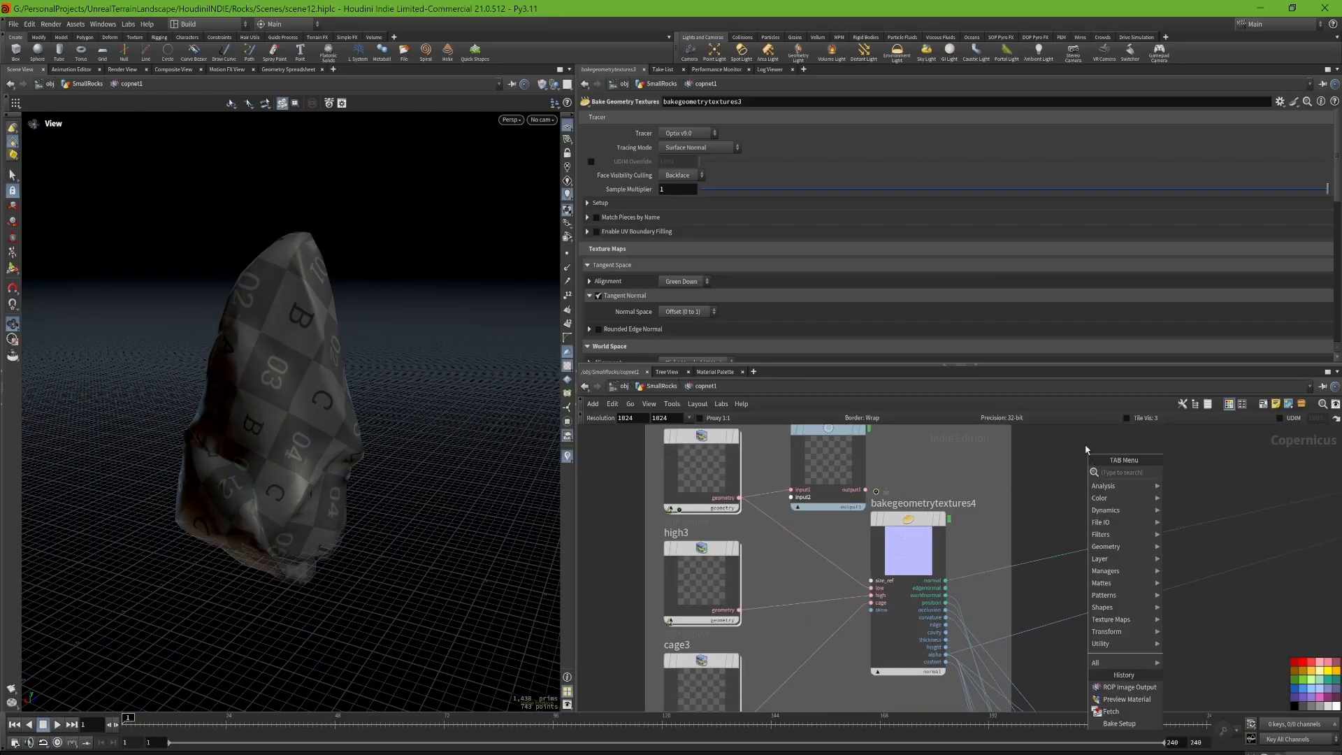
type("bake")
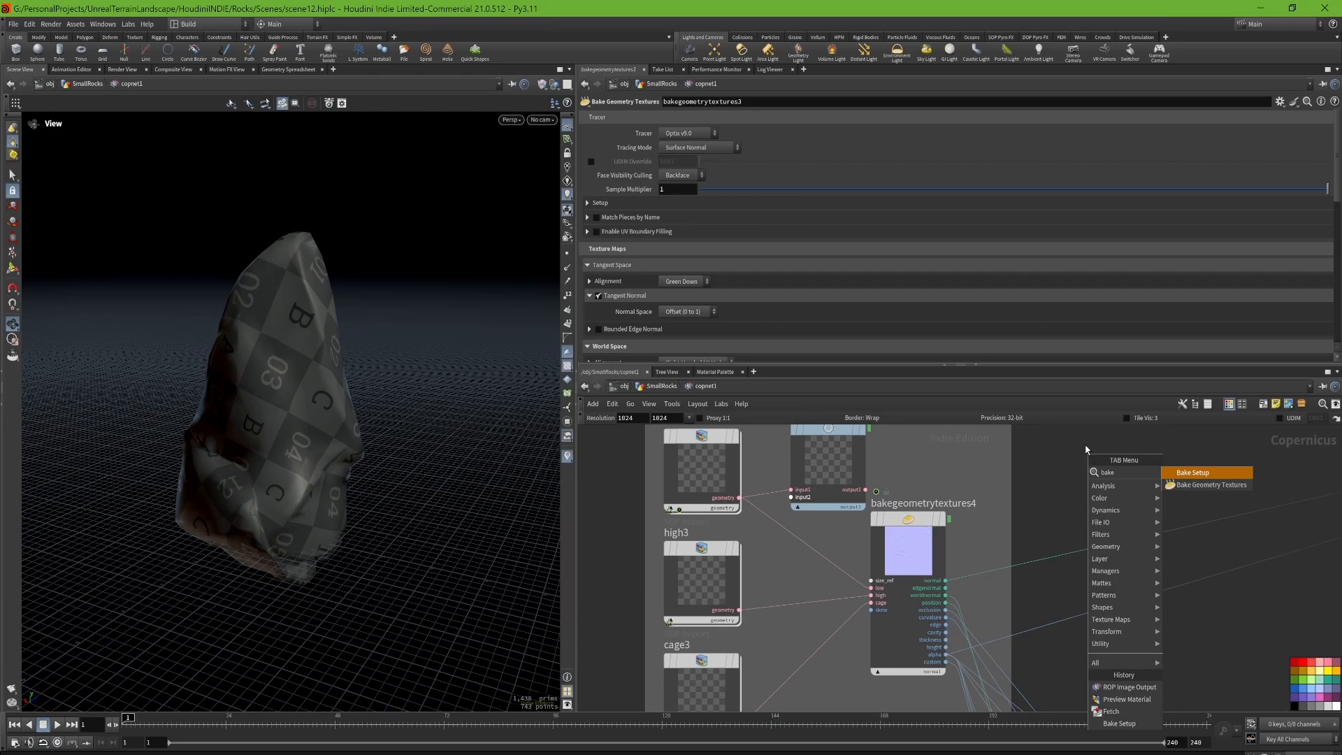
left_click(1234, 478)
scroll(1161, 471, "down", 5)
left_click(949, 511)
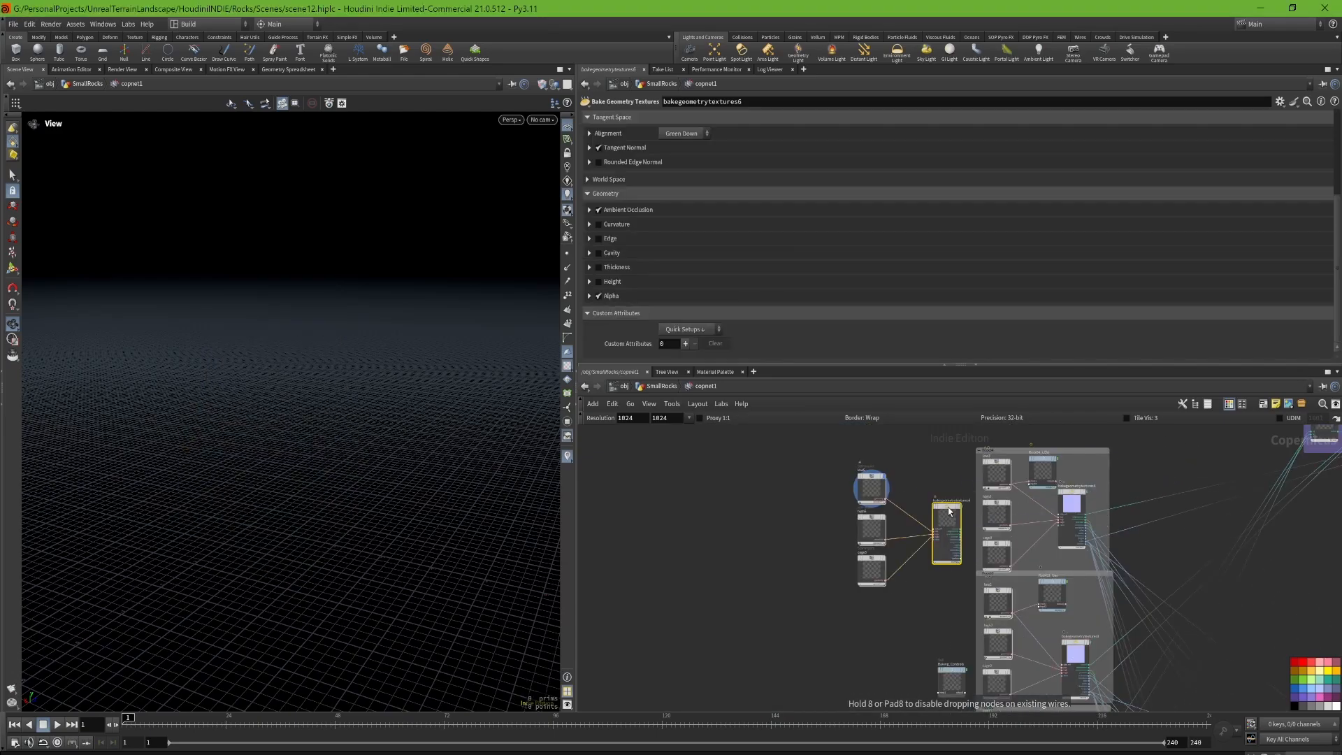
Step: Open the new setup's high5 SOP Import node to examine its source path field
scroll(948, 509, "up", 4)
left_click(795, 470)
left_click_drag(675, 517, 833, 574)
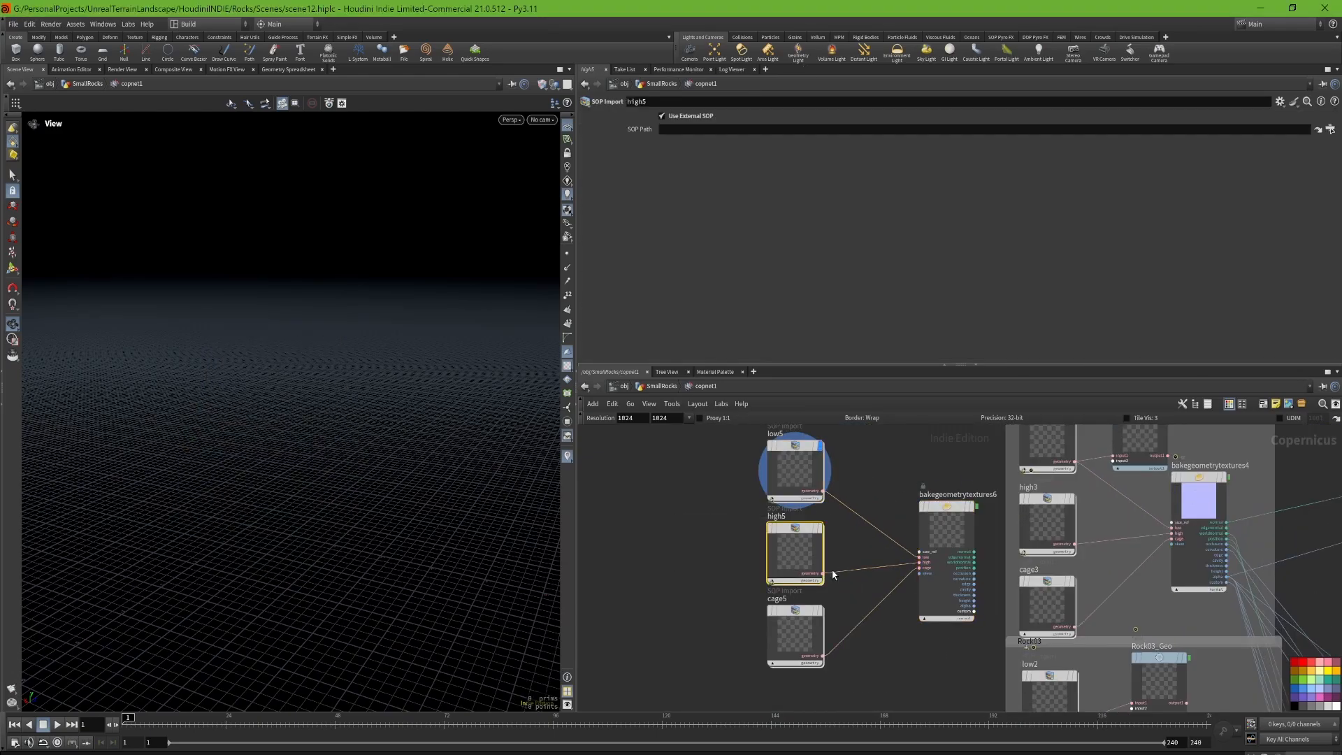
middle_click_drag(853, 447, 776, 480)
Step: Set low5's SOP path to /obj/SmallRocks/Rock01_Low and inspect the imported rock in the viewport
left_click(718, 503)
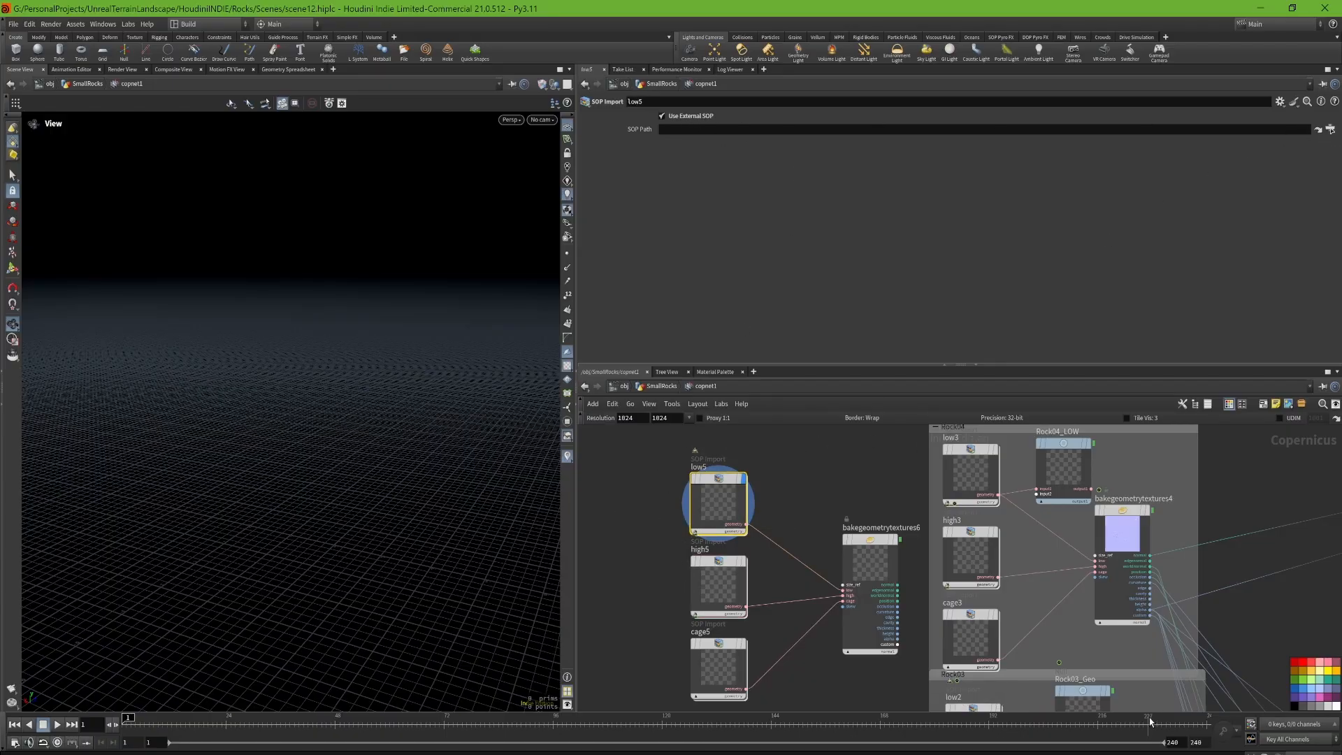
left_click(647, 591)
left_click_drag(647, 567, 650, 597)
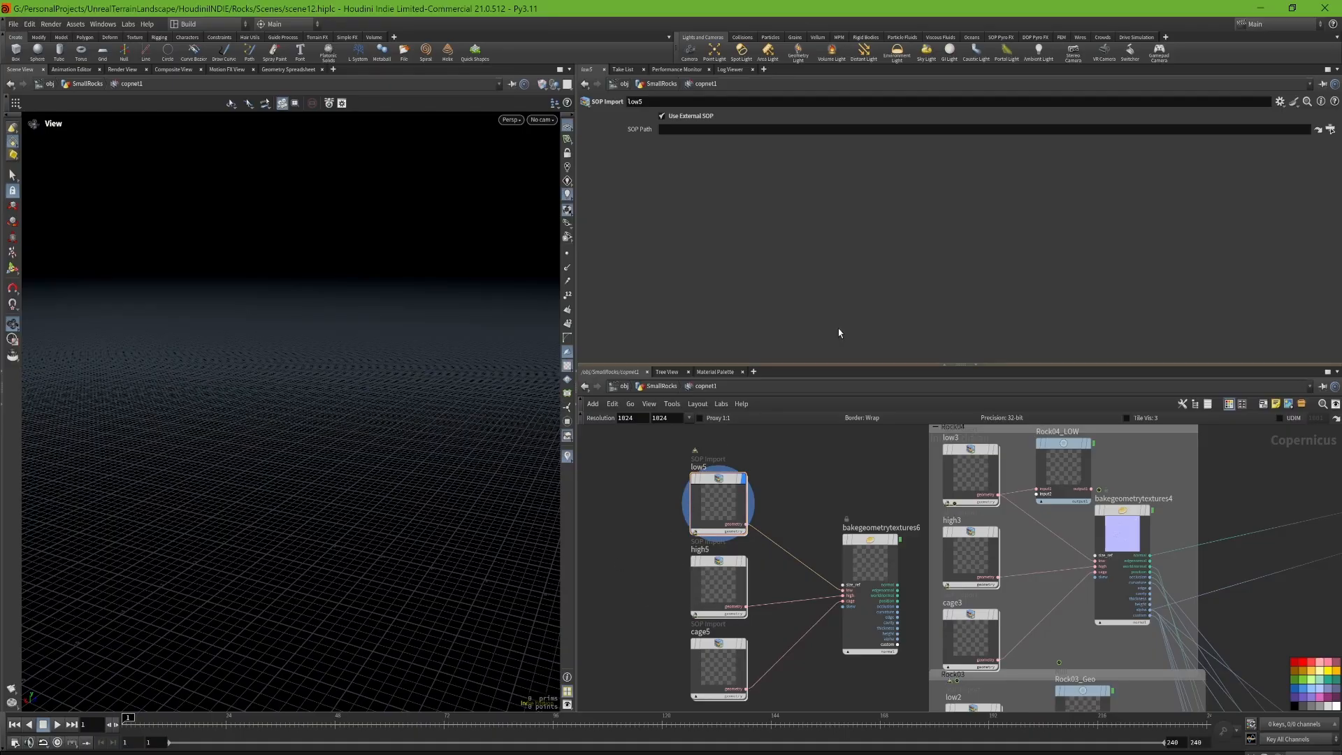
left_click(1330, 130)
scroll(1314, 94, "up", 15)
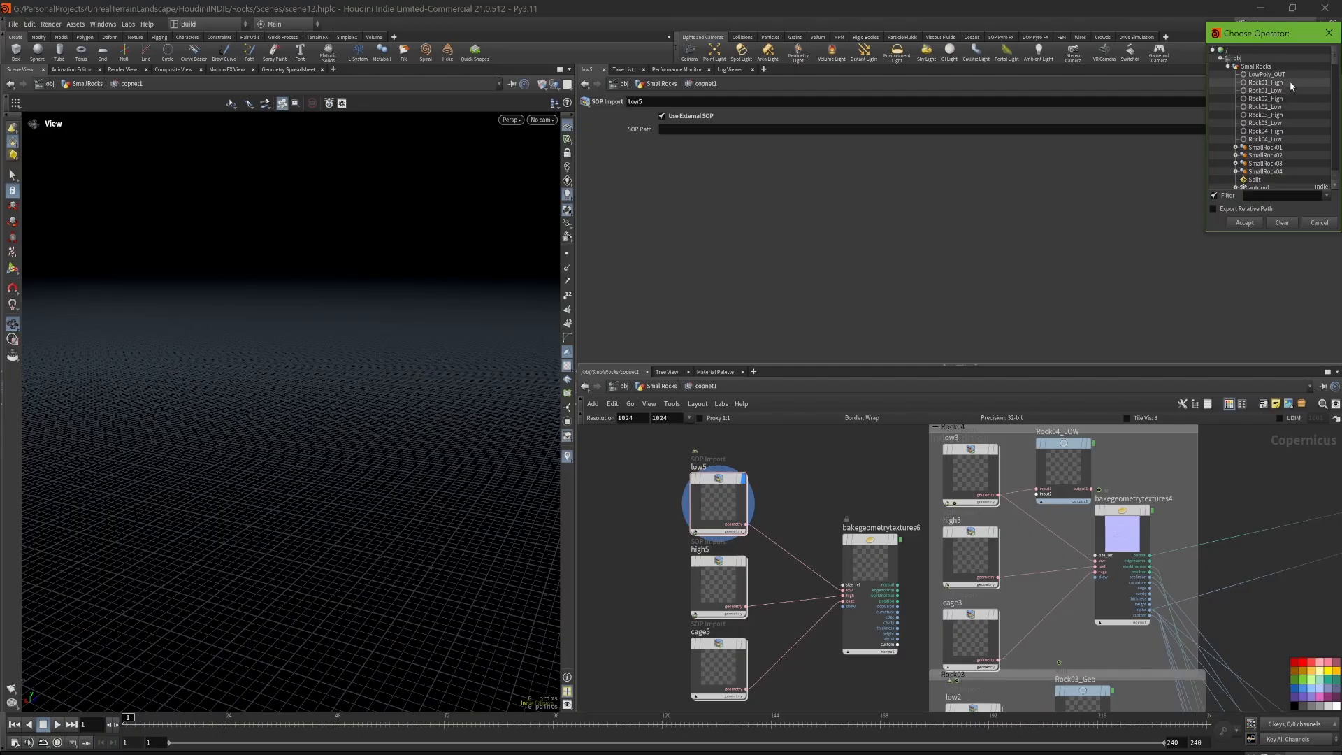
left_click(1290, 92)
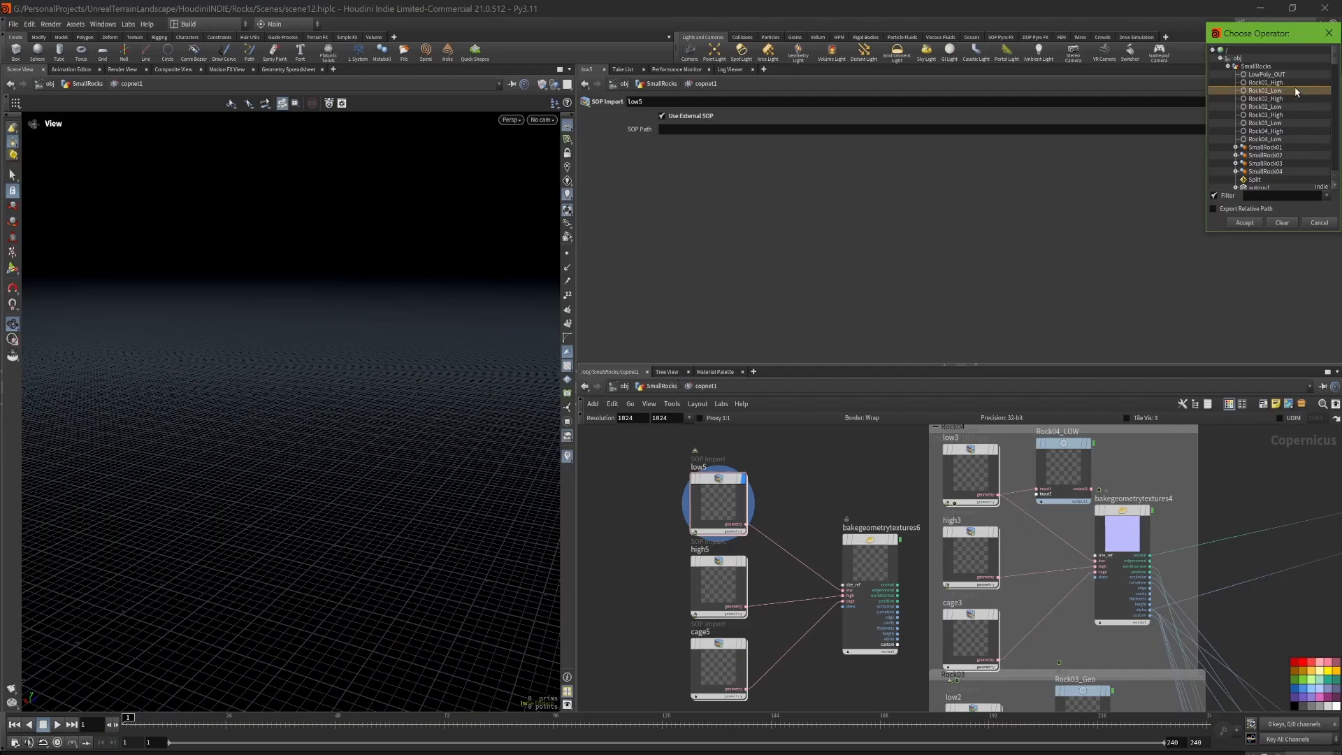
left_click(1253, 225)
left_click_drag(262, 462, 335, 455)
right_click_drag(169, 457, 311, 459)
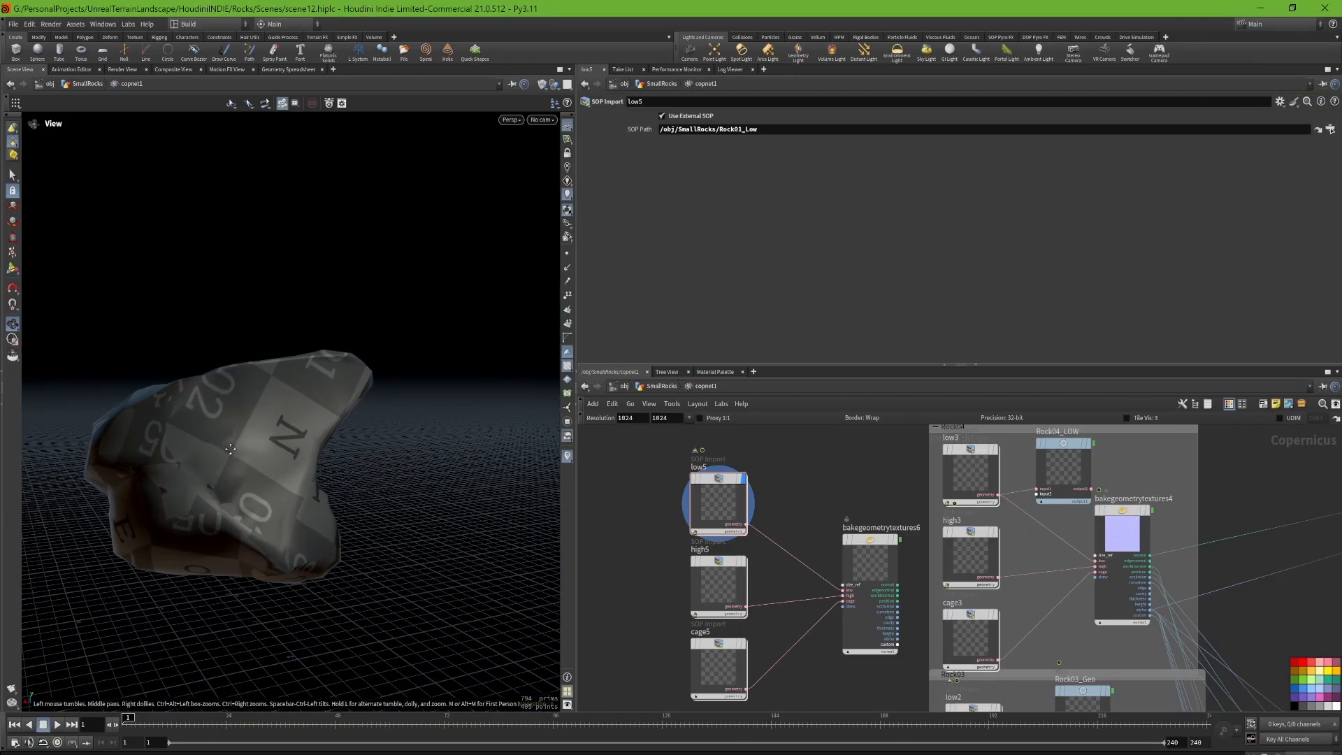
left_click_drag(230, 449, 270, 434)
Step: Set high5's SOP path to /obj/SmallRocks/Rock01_High
left_click(718, 586)
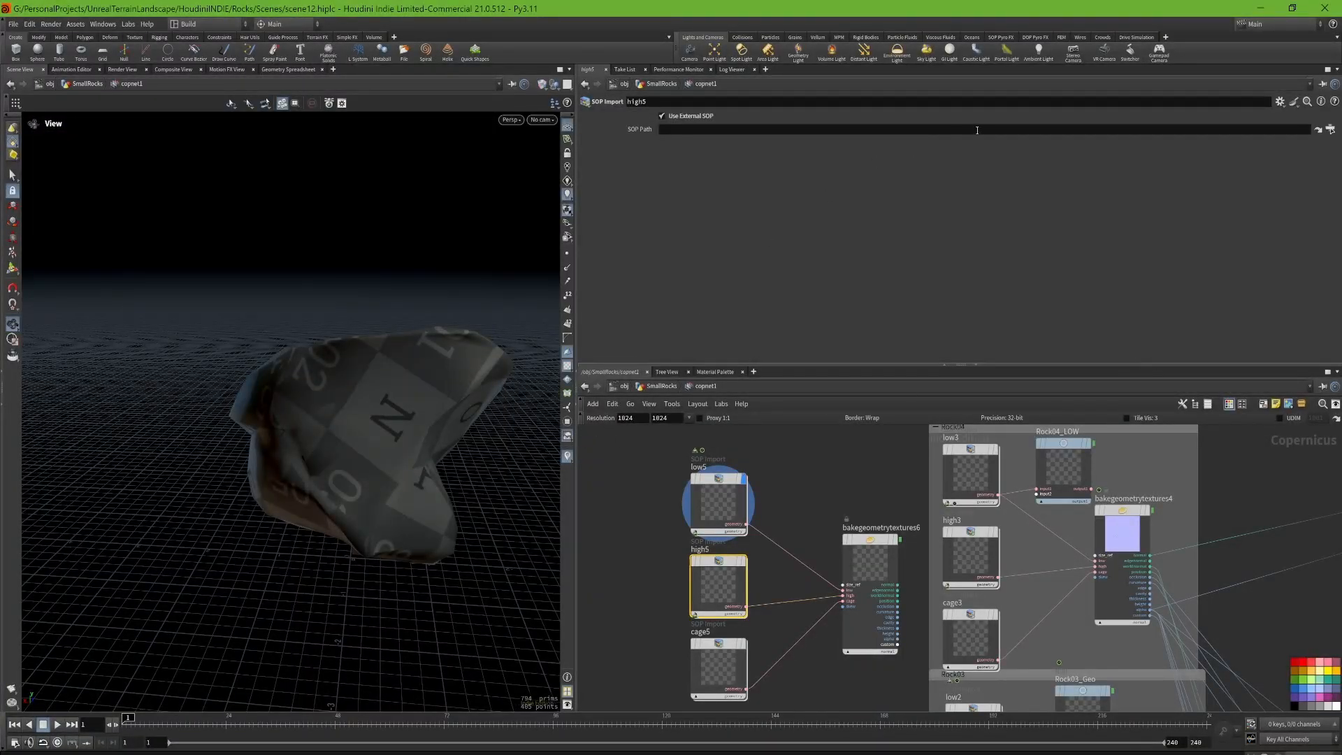
left_click(1330, 129)
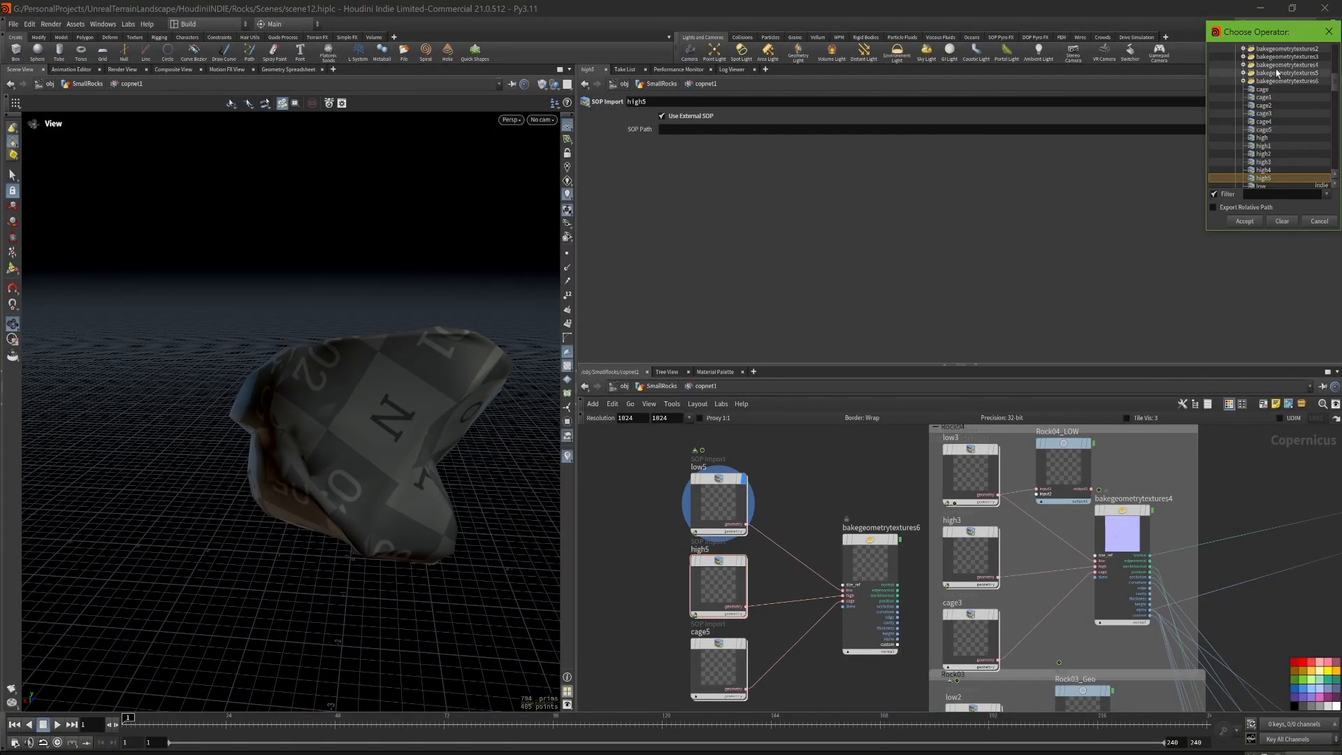
scroll(1300, 91, "up", 10)
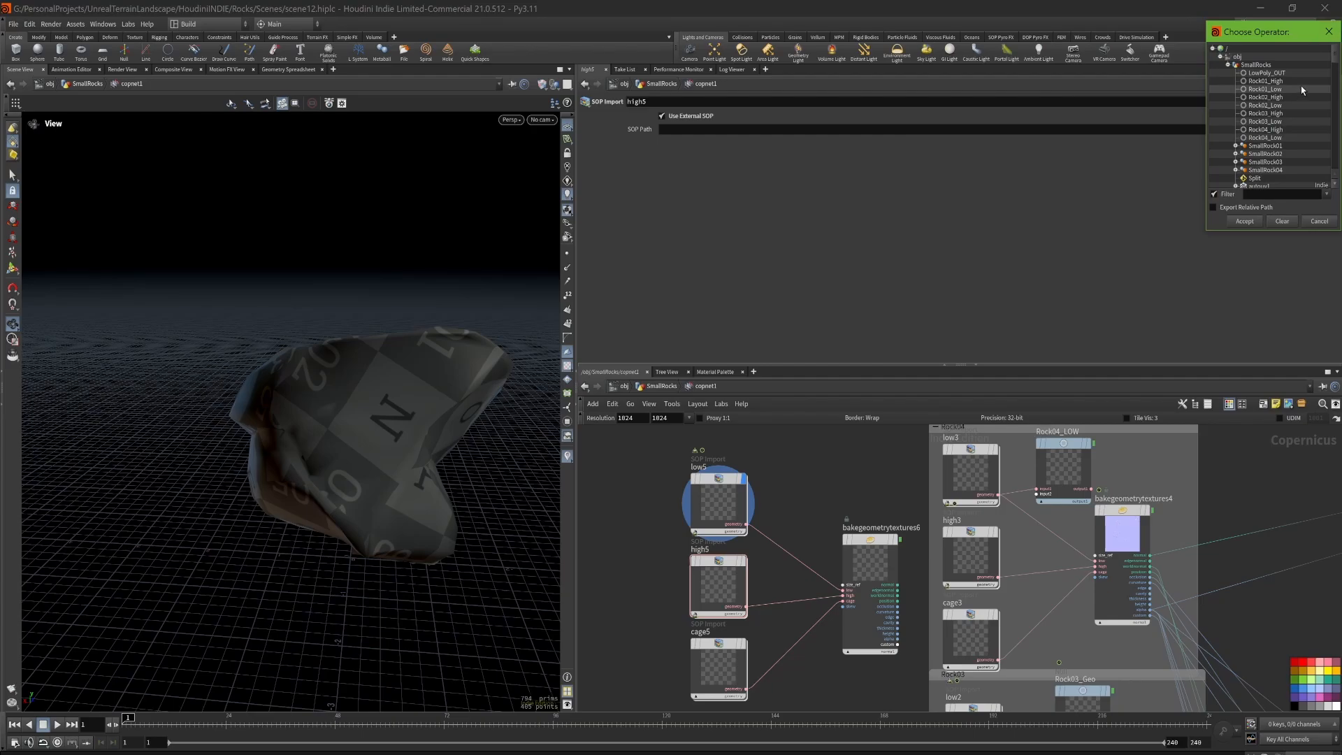
left_click(1293, 81)
left_click(1245, 221)
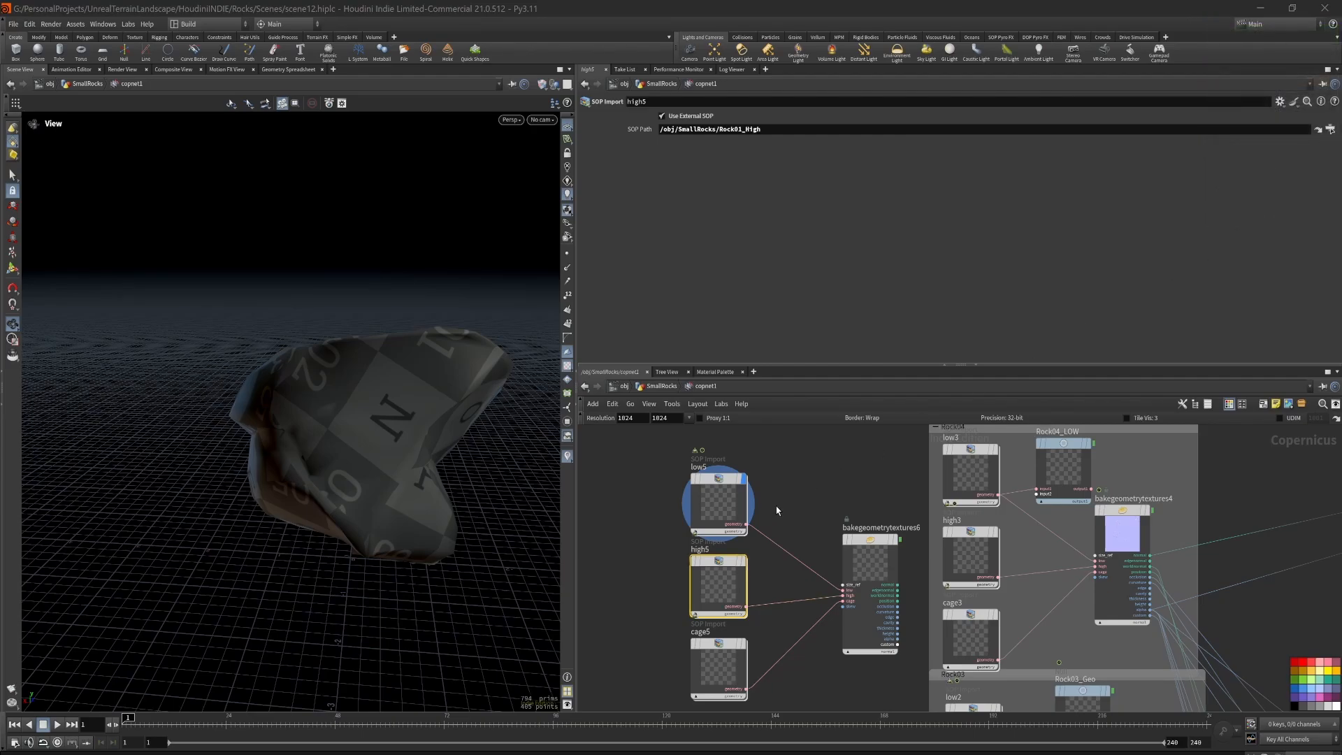
left_click(694, 589)
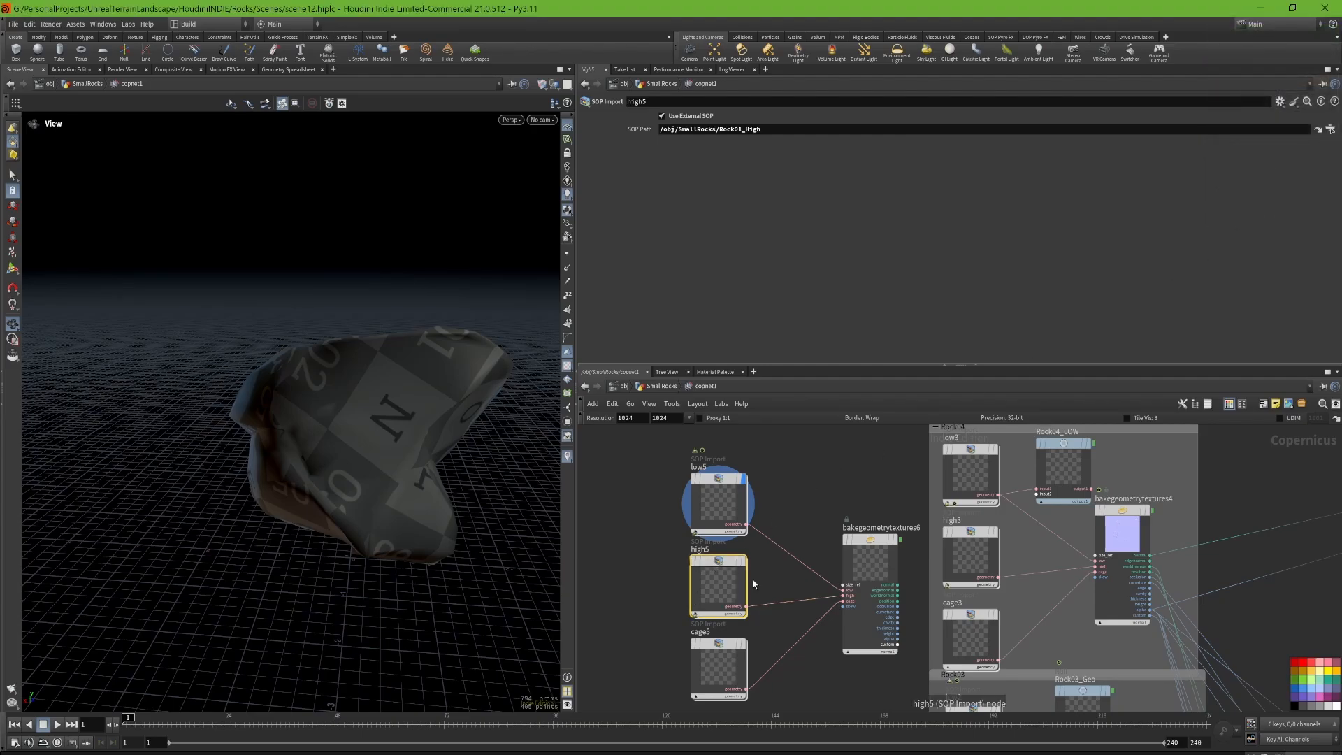
Step: Display bakegeometrytextures6 and bring its baked normal map into close view
left_click(898, 540)
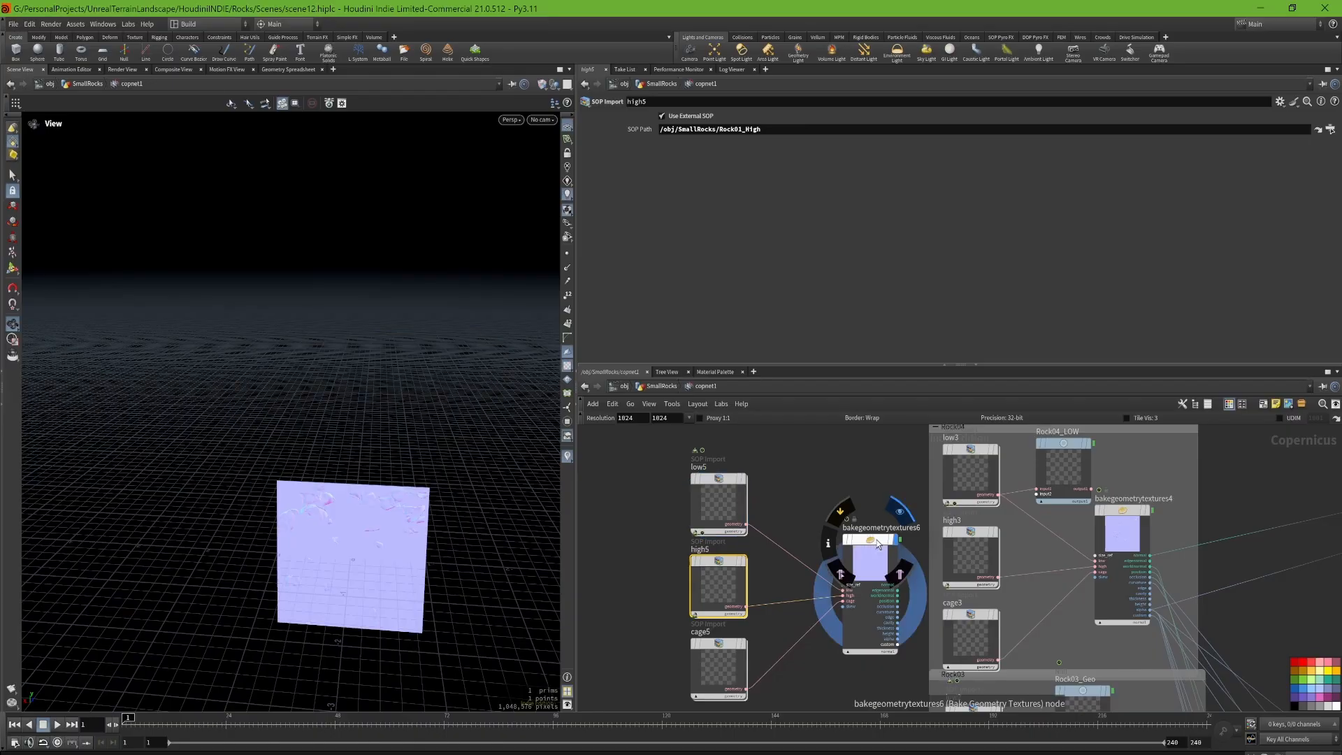
right_click_drag(346, 543, 587, 482)
left_click_drag(364, 448, 352, 373)
middle_click_drag(337, 494, 320, 393)
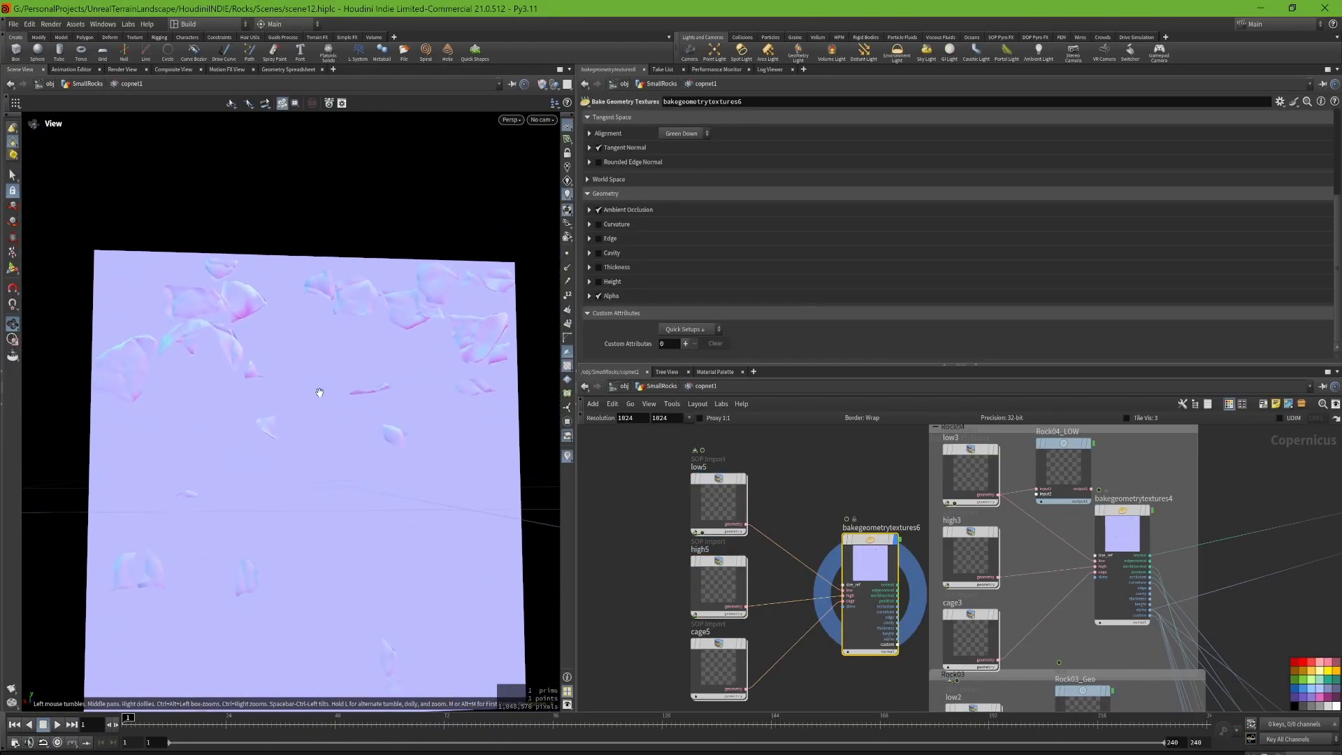
Step: Enable the Curvature map on bakegeometrytextures6 and expand its sampling settings
left_click_drag(319, 392, 302, 414)
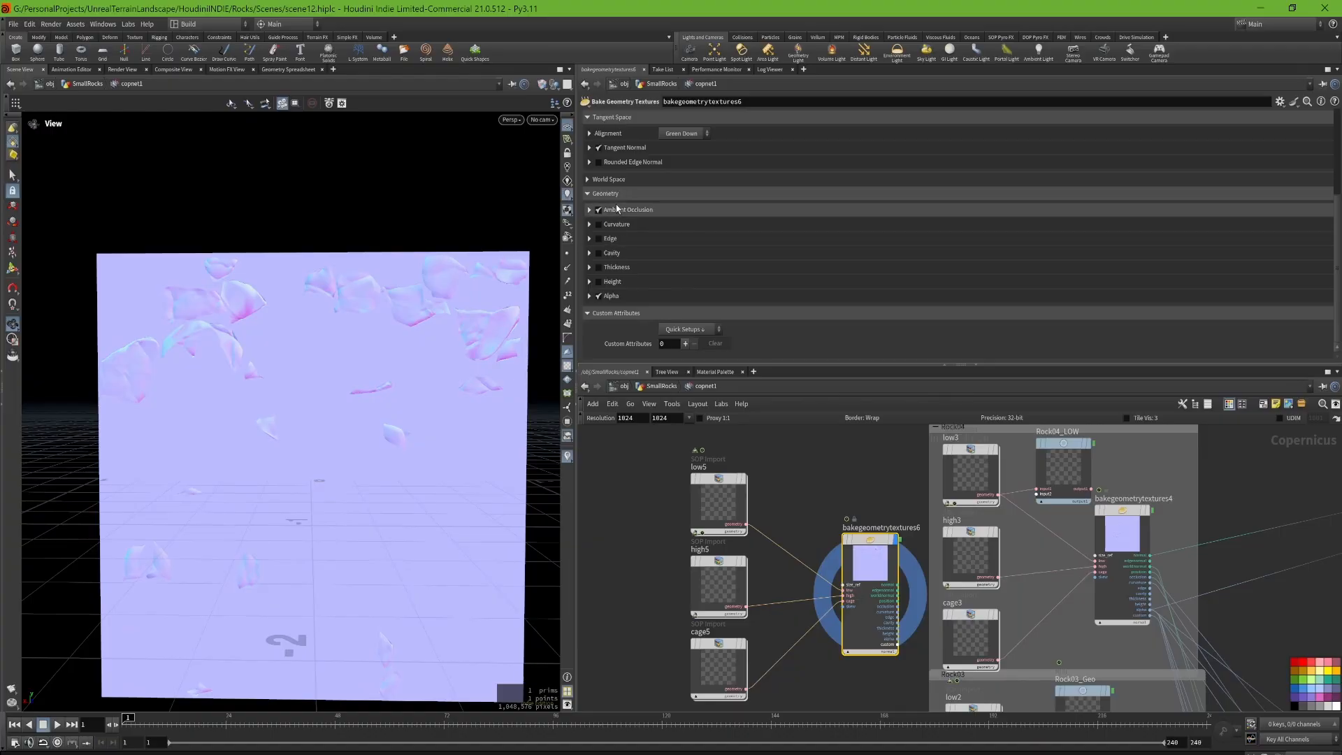
scroll(623, 254, "up", 3)
scroll(623, 191, "up", 7)
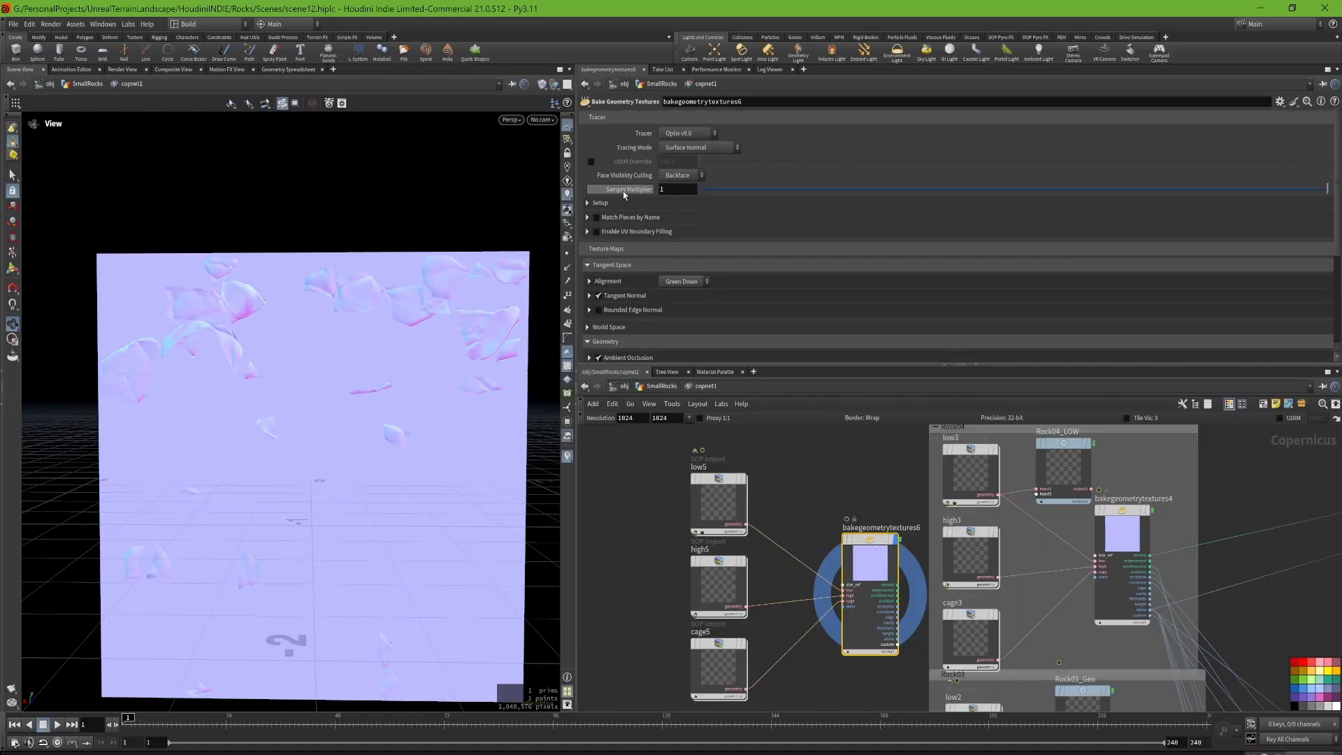
scroll(633, 334, "down", 8)
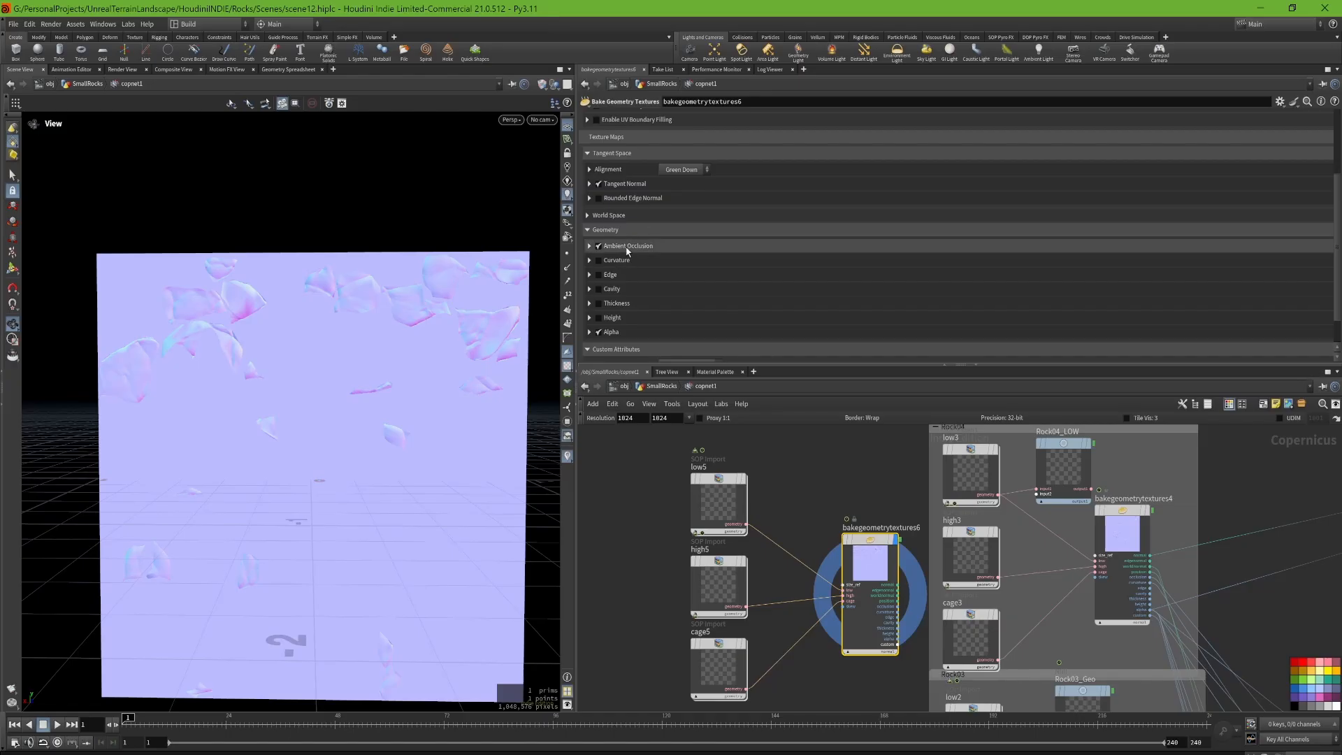
left_click(589, 263)
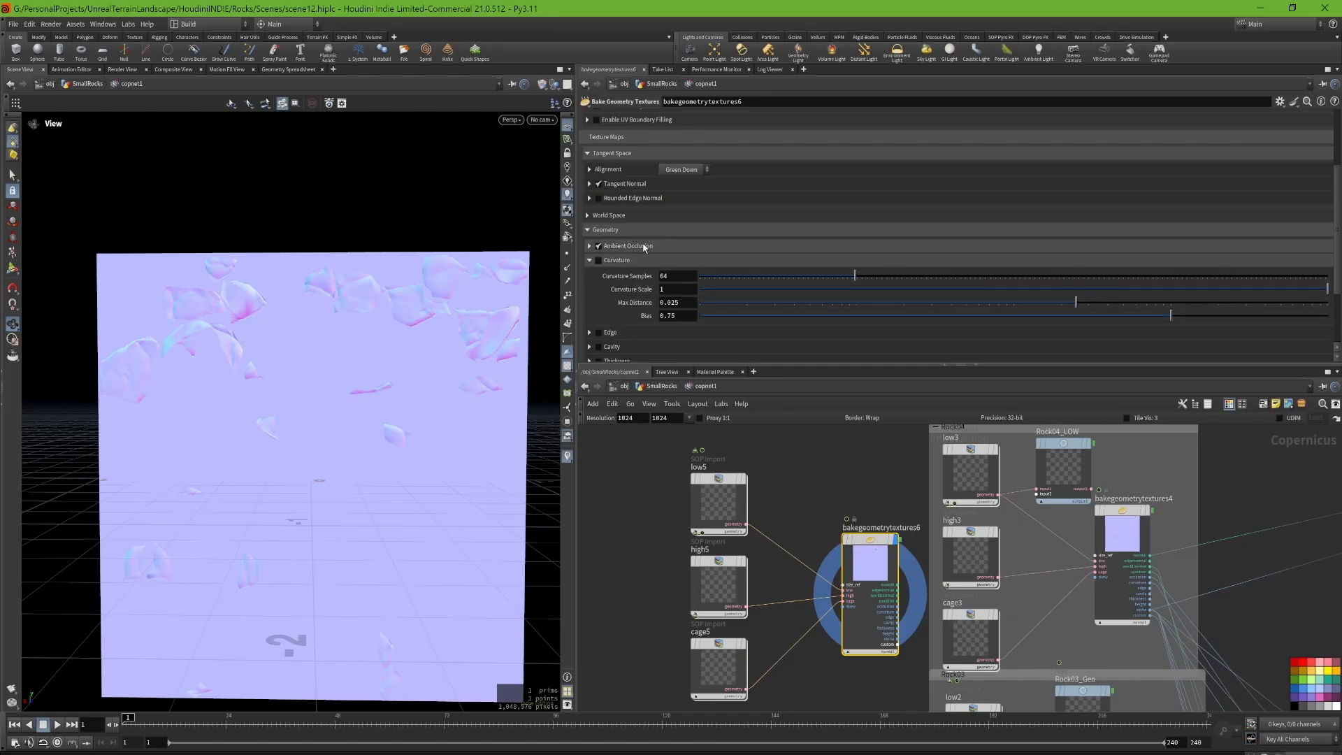
left_click(598, 261)
scroll(622, 255, "down", 2)
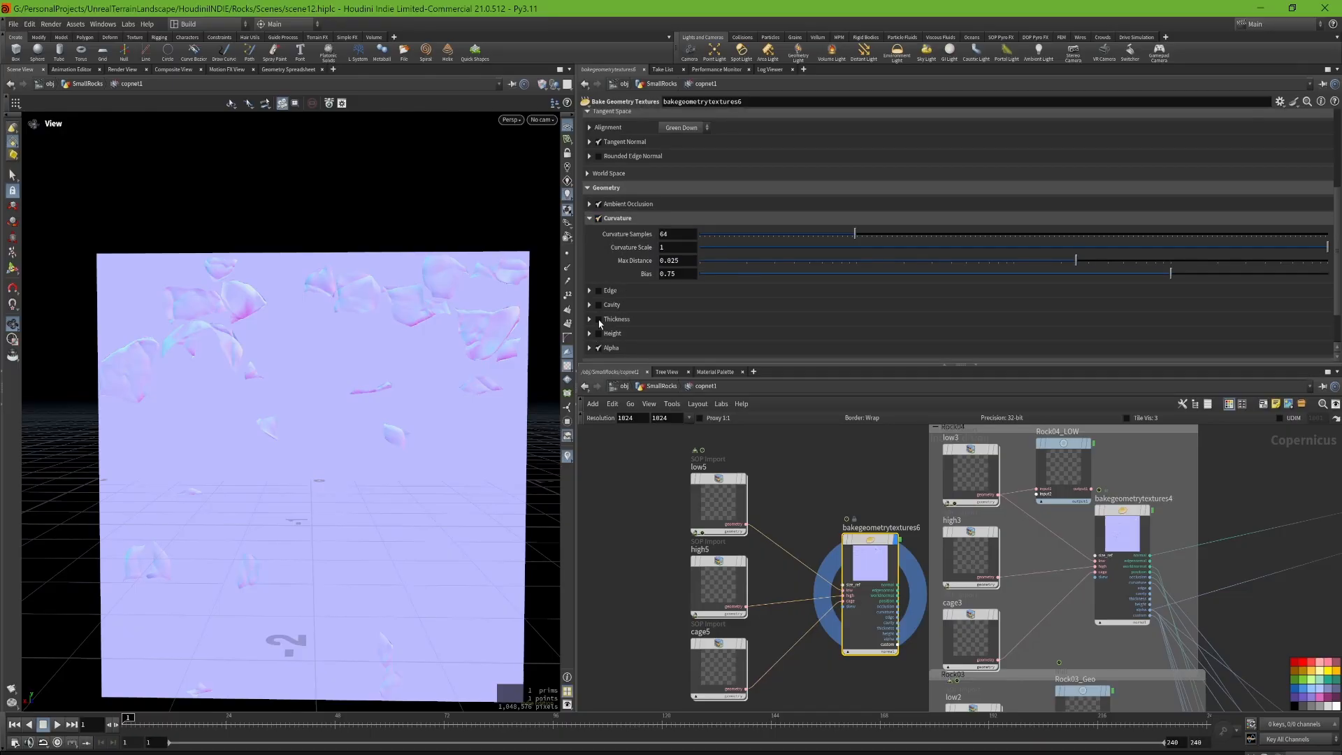
scroll(595, 287, "up", 1)
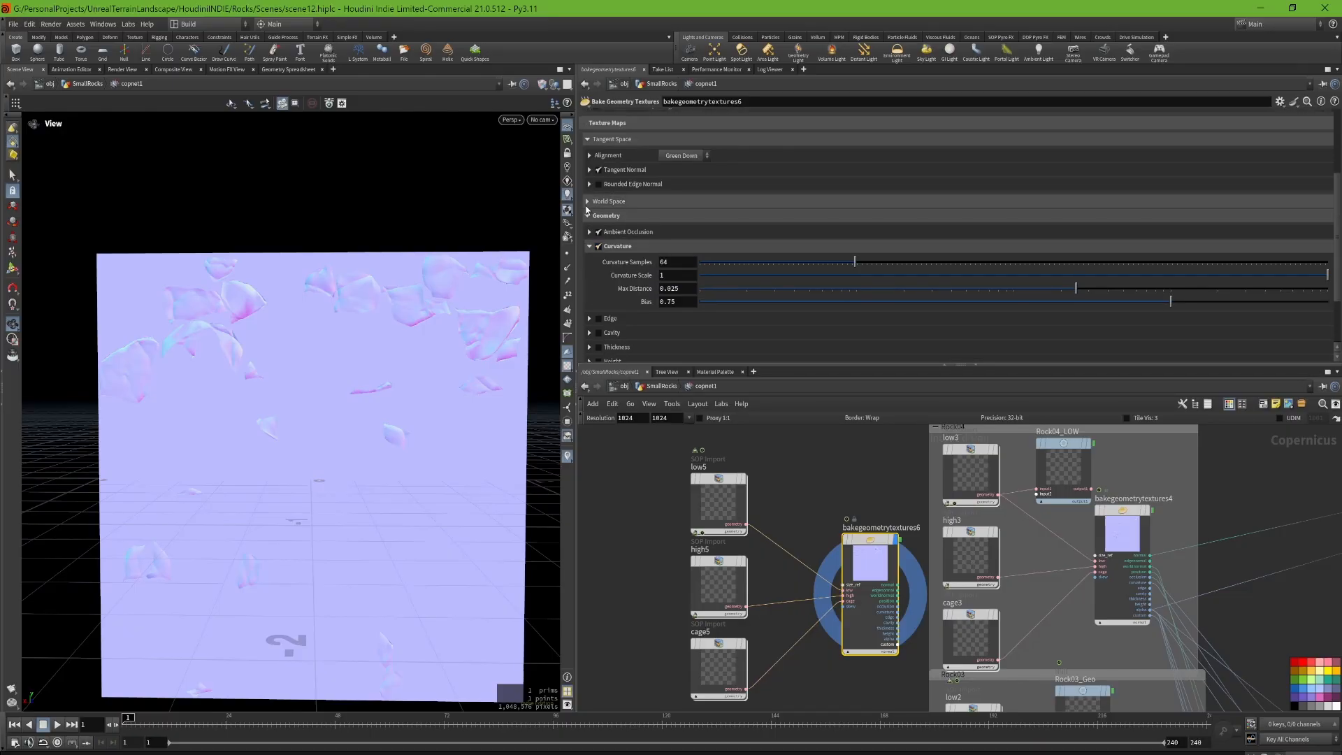
Step: Enable the World Normal and Position maps in the World Space section and expand the Position settings
left_click(587, 202)
left_click(595, 232)
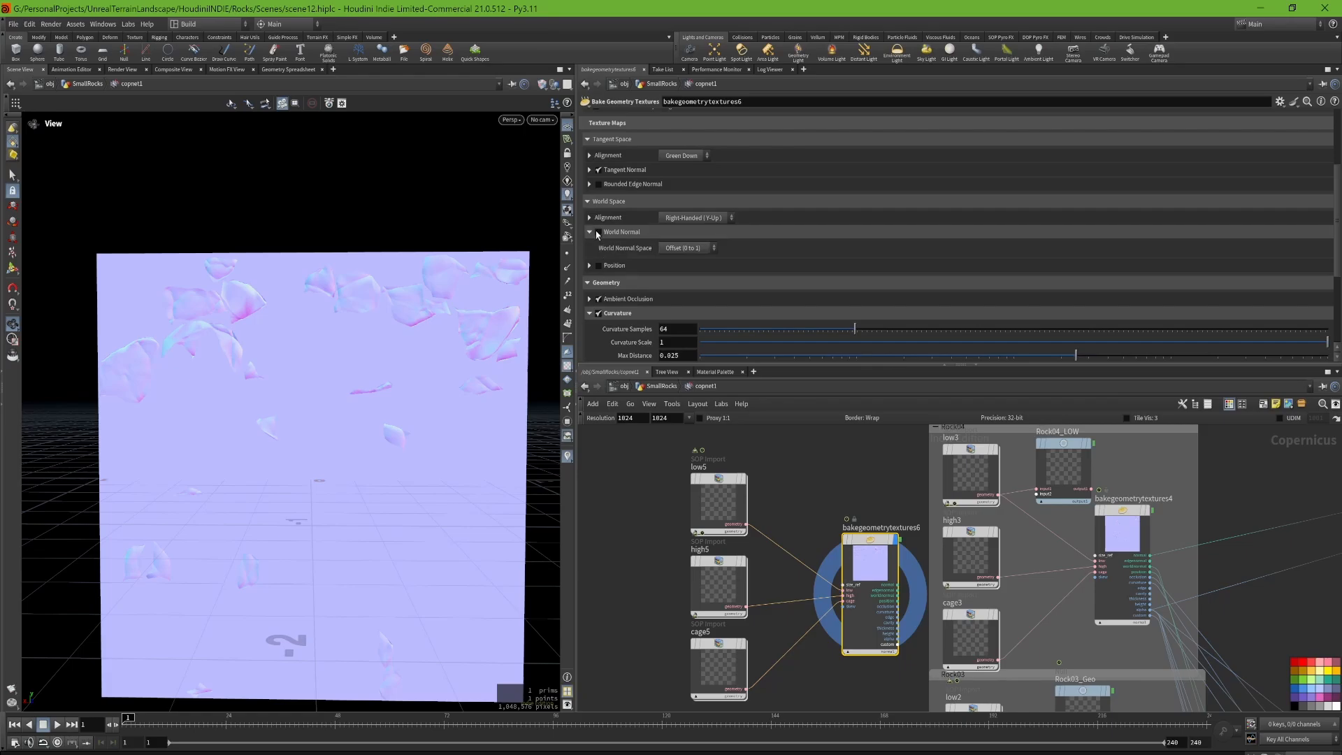
left_click(598, 232)
left_click(598, 266)
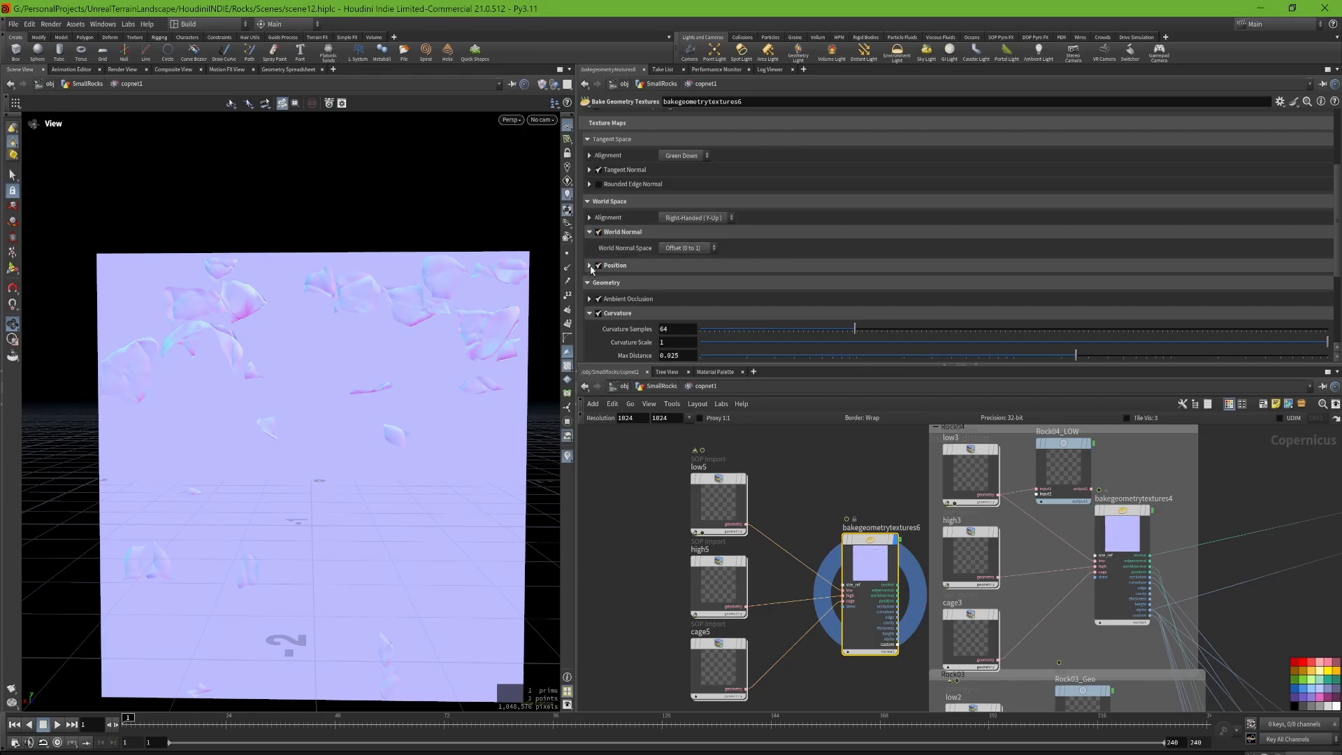
left_click(589, 266)
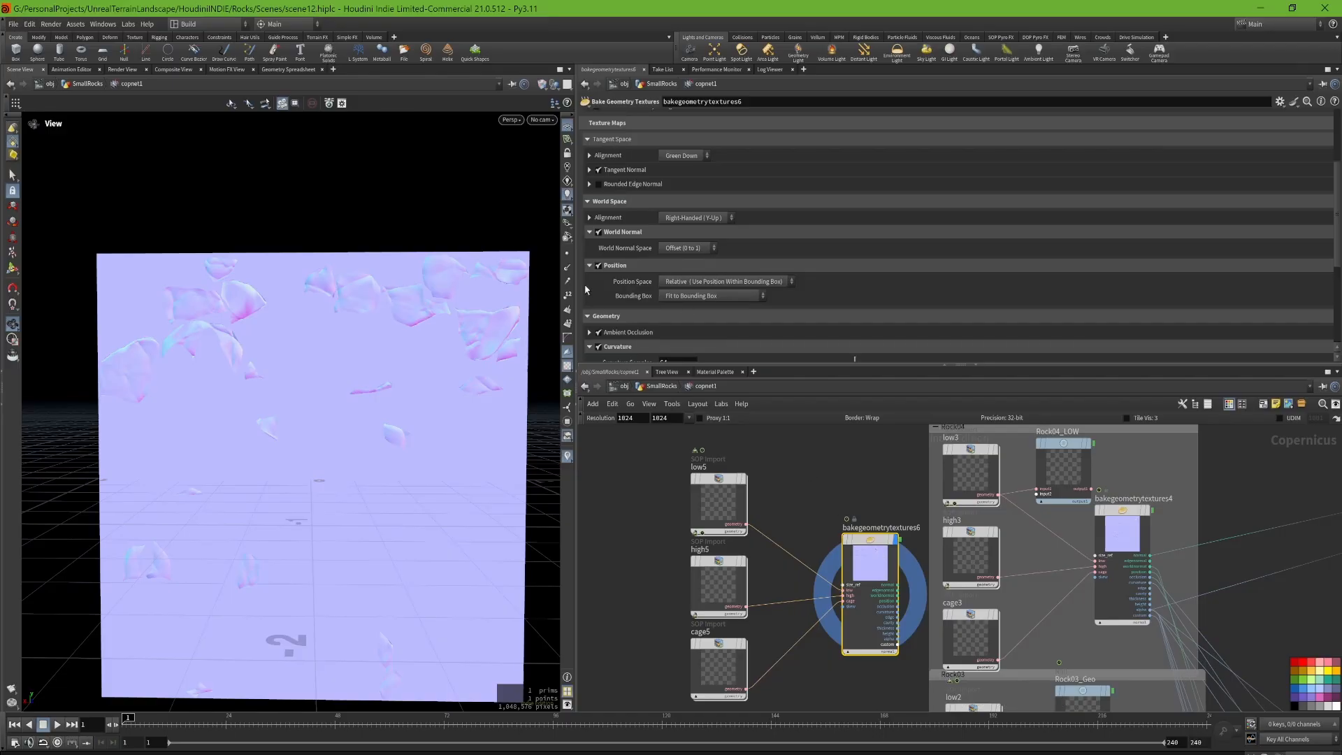
Step: Select bakegeometrytextures4 and examine its World Normal Space and Position Space options
left_click(1136, 545)
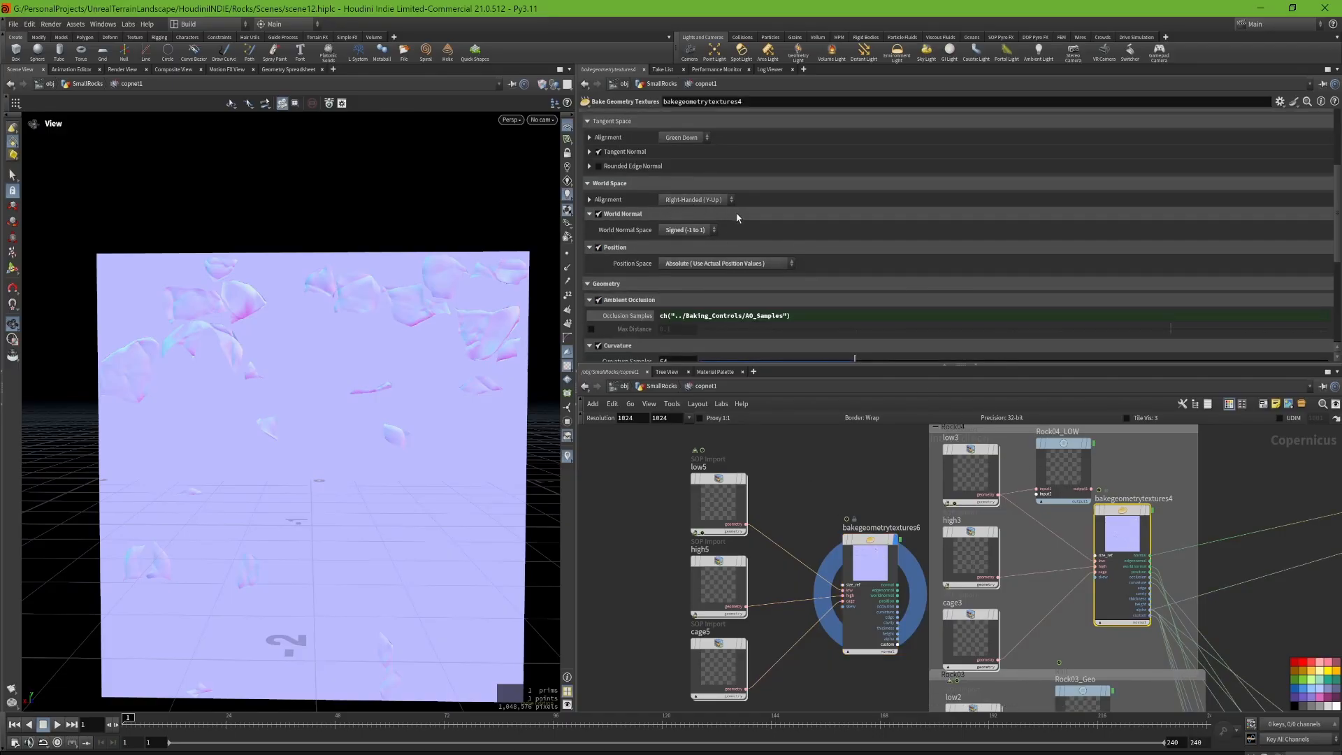
scroll(734, 231, "up", 4)
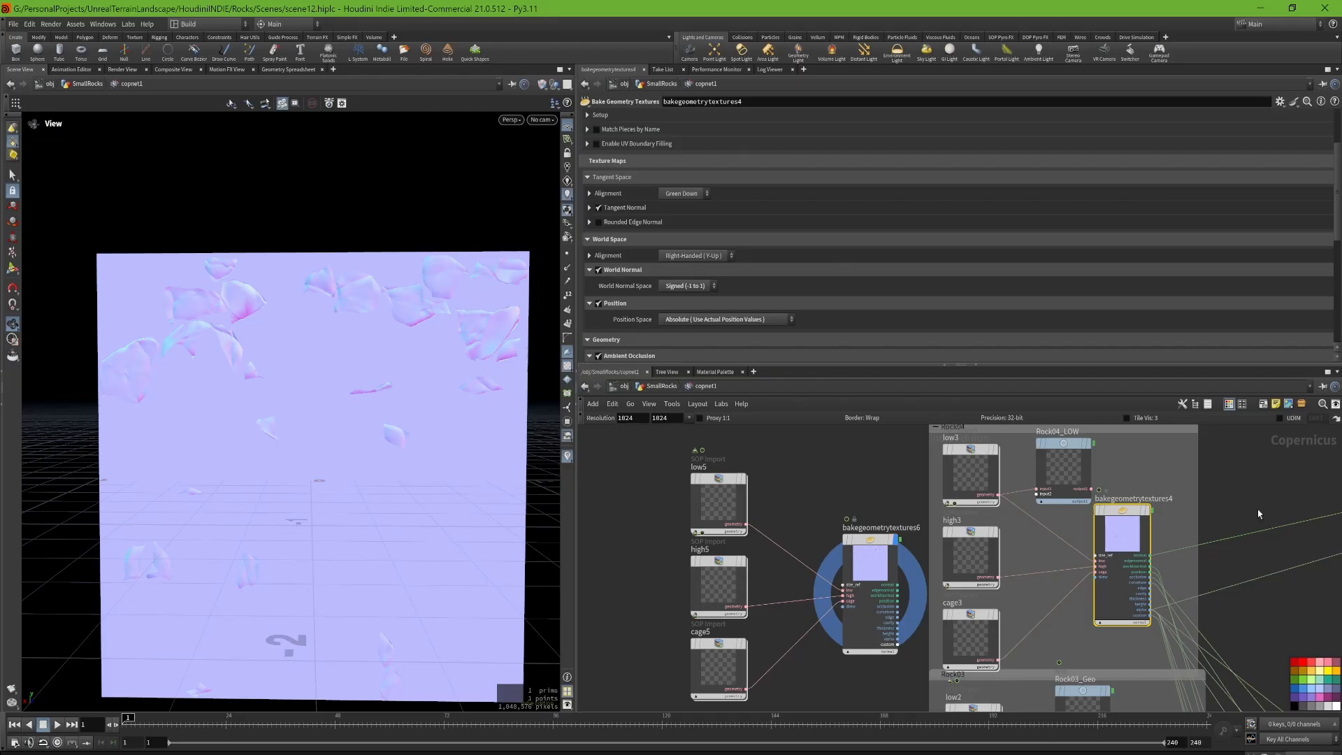
middle_click_drag(1300, 503, 1183, 501)
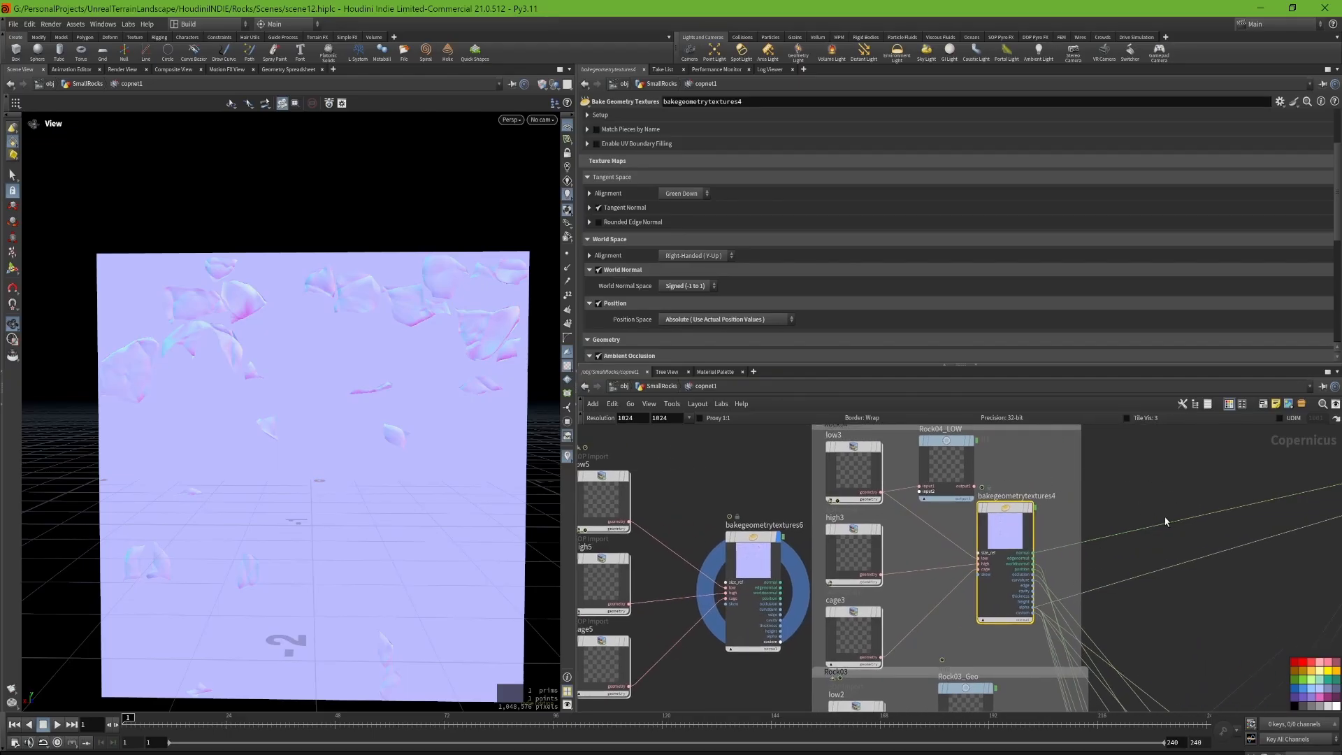
scroll(707, 275, "down", 2)
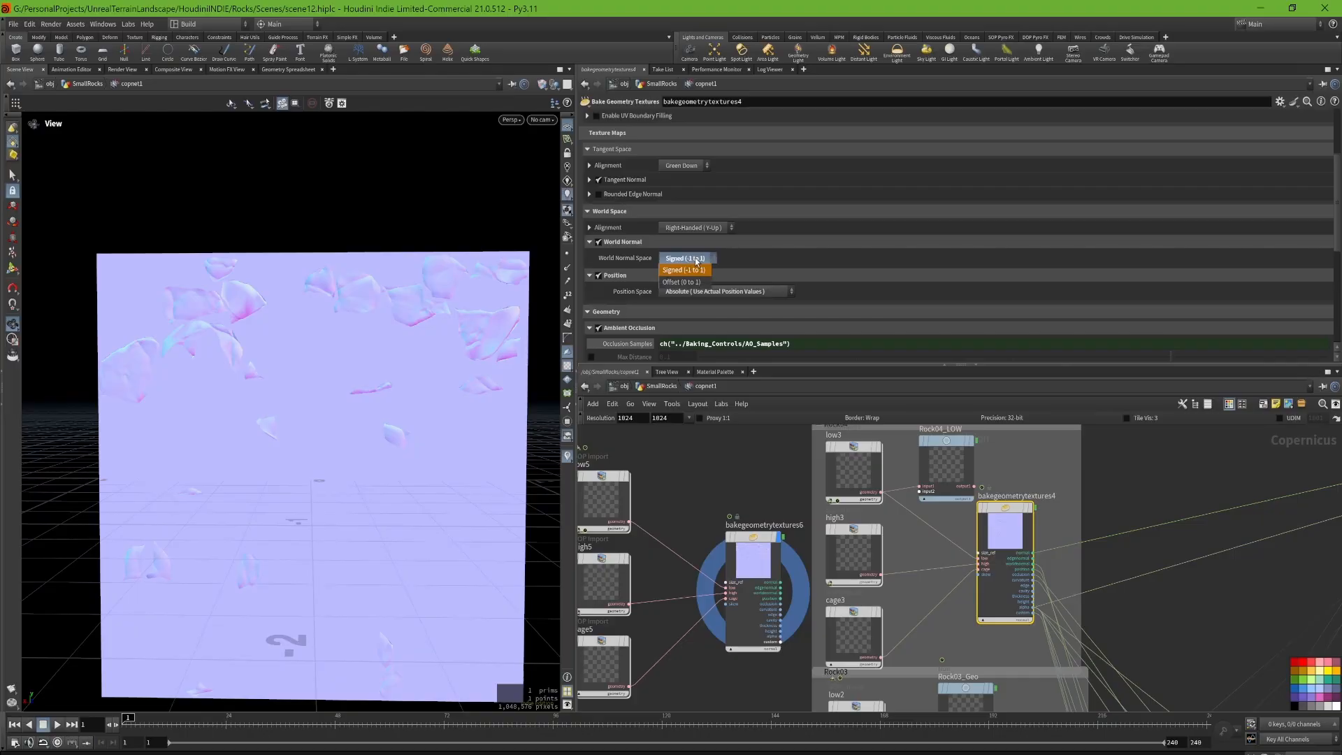
left_click(724, 297)
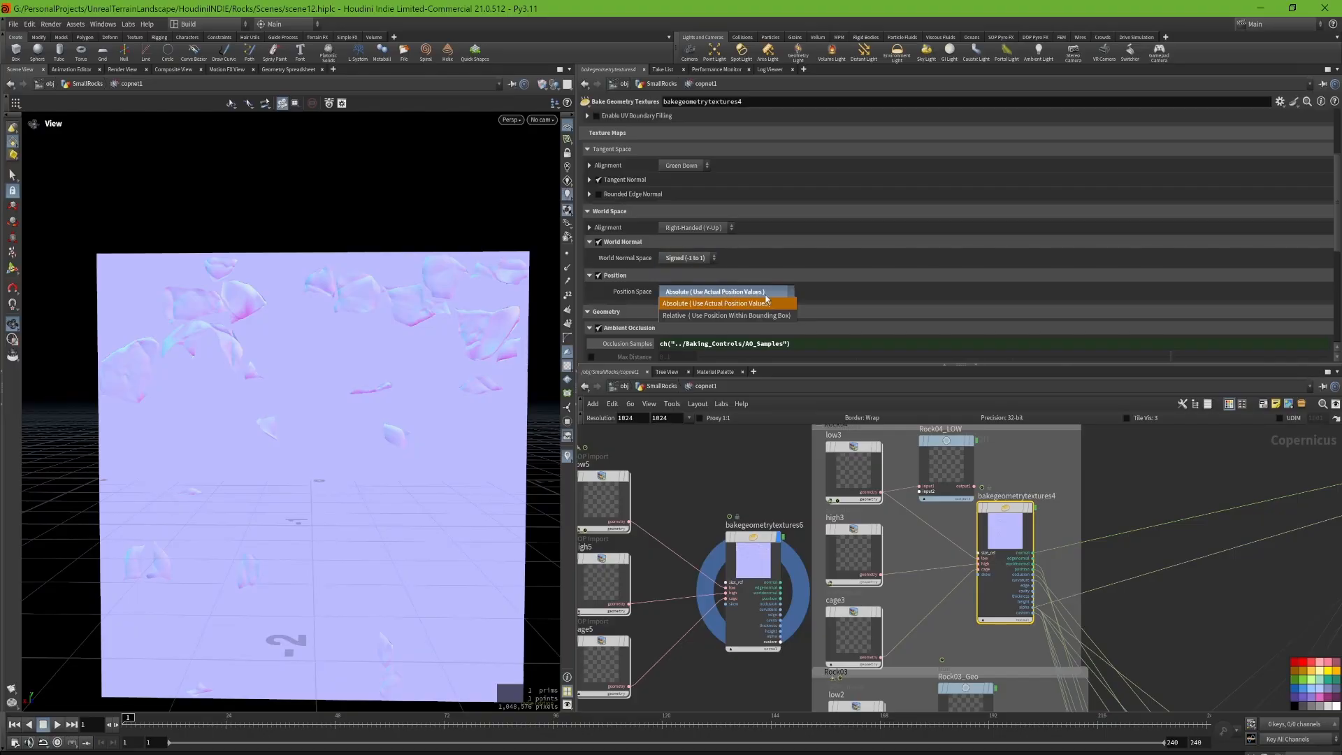
left_click(764, 294)
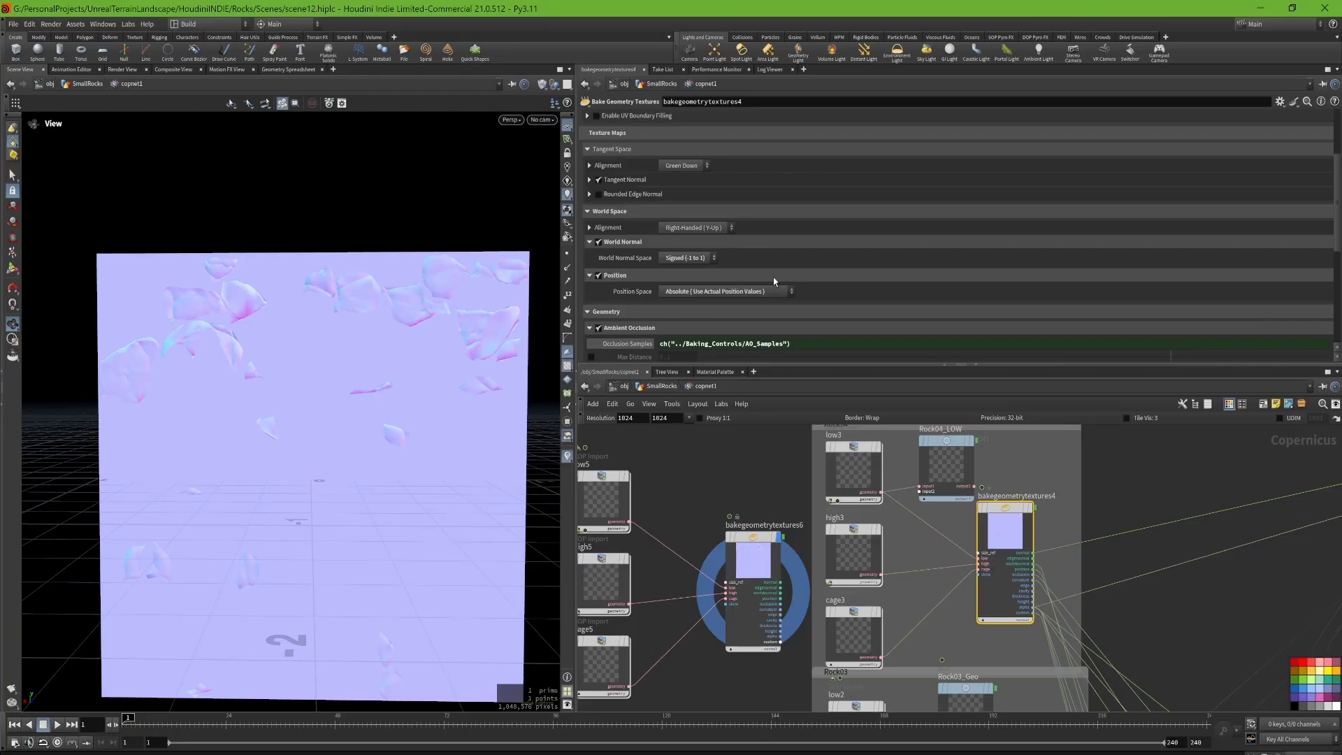
Step: Examine bakegeometrytextures4's Tangent Normal space options and its Ambient Occlusion and Curvature settings
scroll(735, 229, "up", 5)
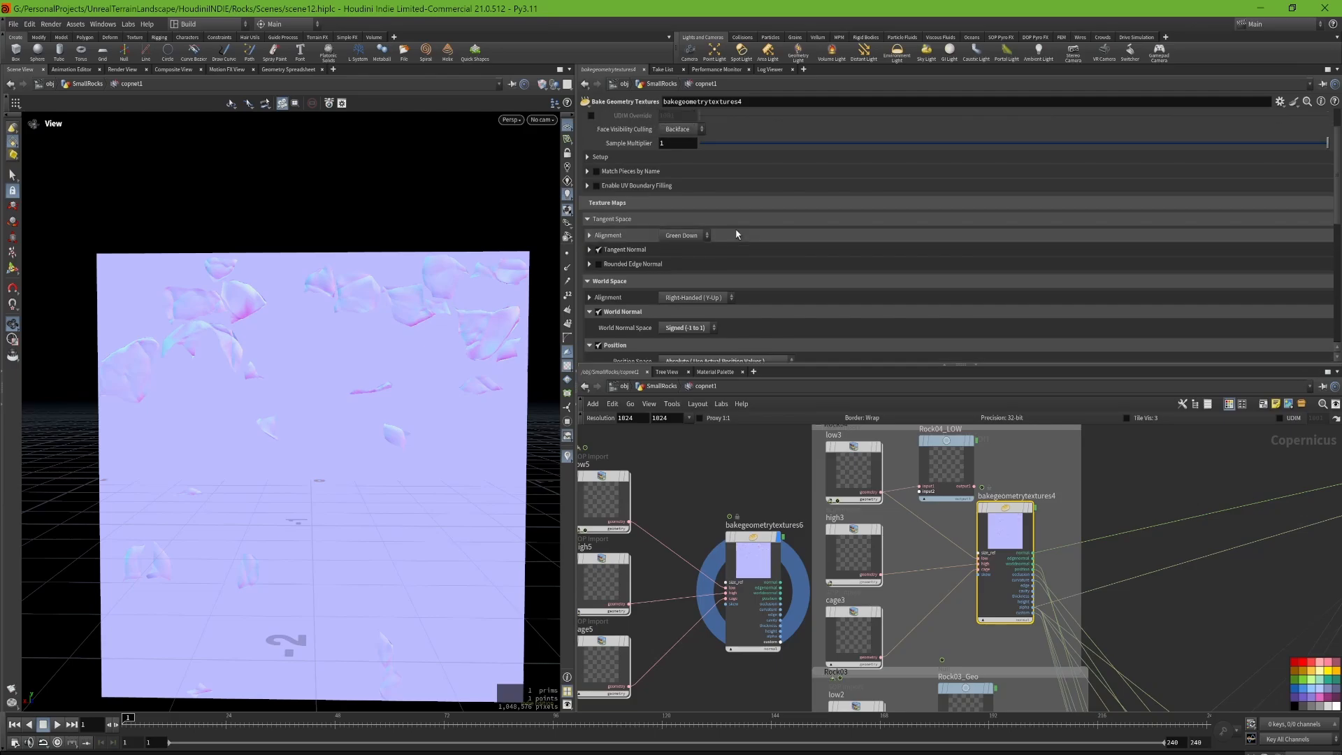
left_click(622, 250)
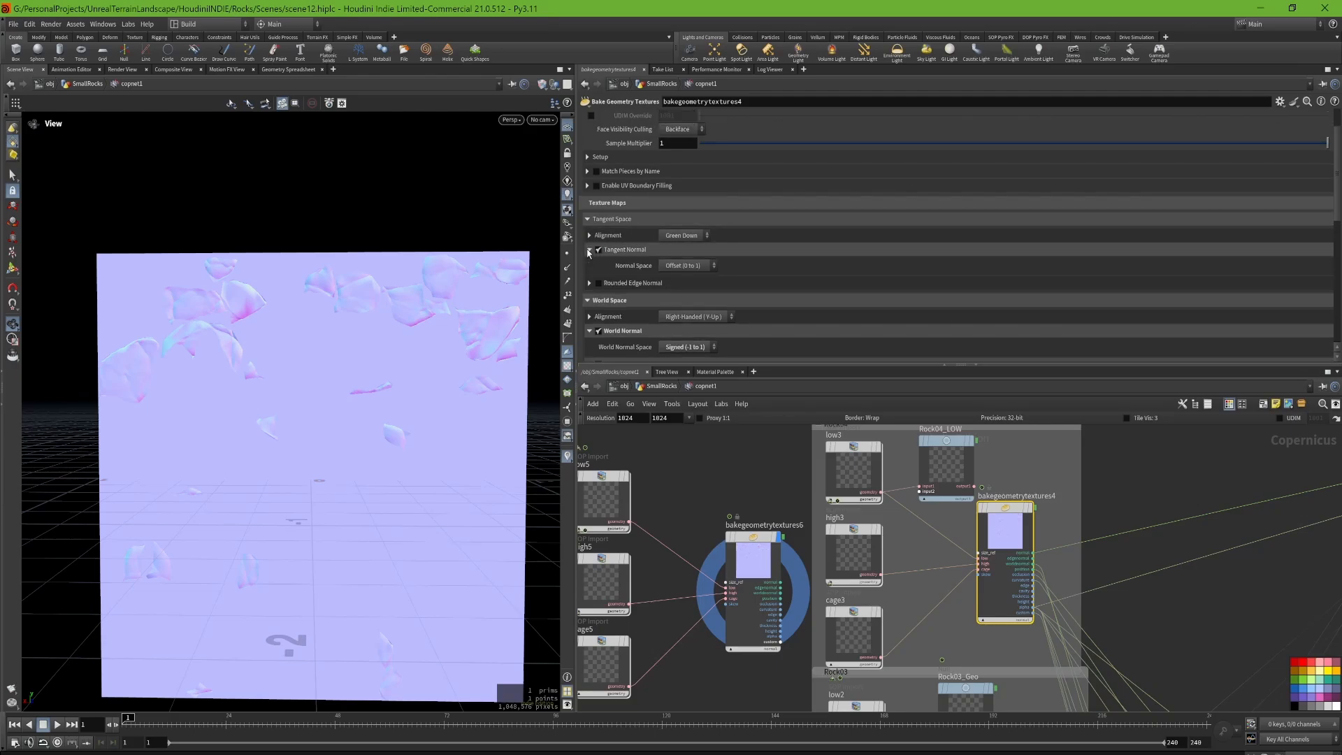
scroll(685, 172, "down", 5)
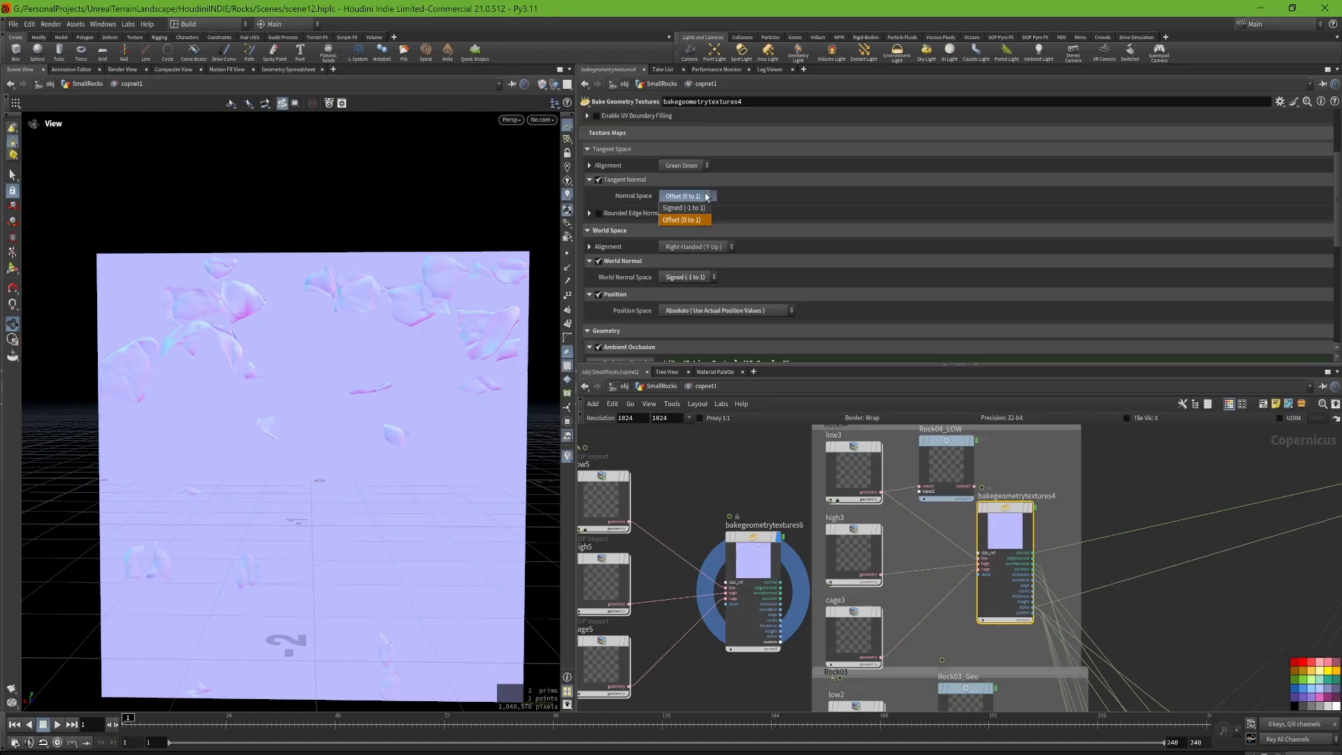
scroll(760, 221, "down", 6)
scroll(762, 235, "down", 4)
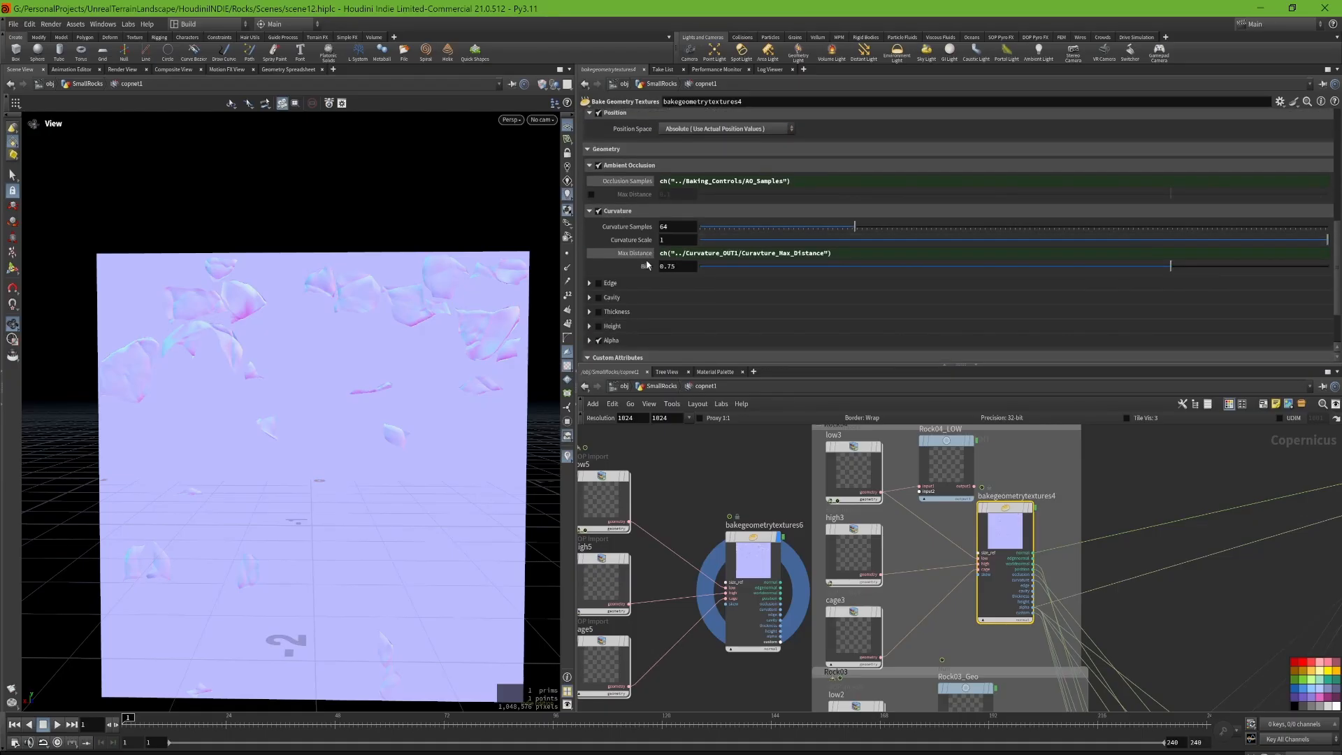
scroll(874, 480, "down", 4)
Step: Open the Baking_Controls null and copy its Curavture_Max_Distance parameter
left_click_drag(816, 682, 822, 603)
scroll(839, 577, "up", 6)
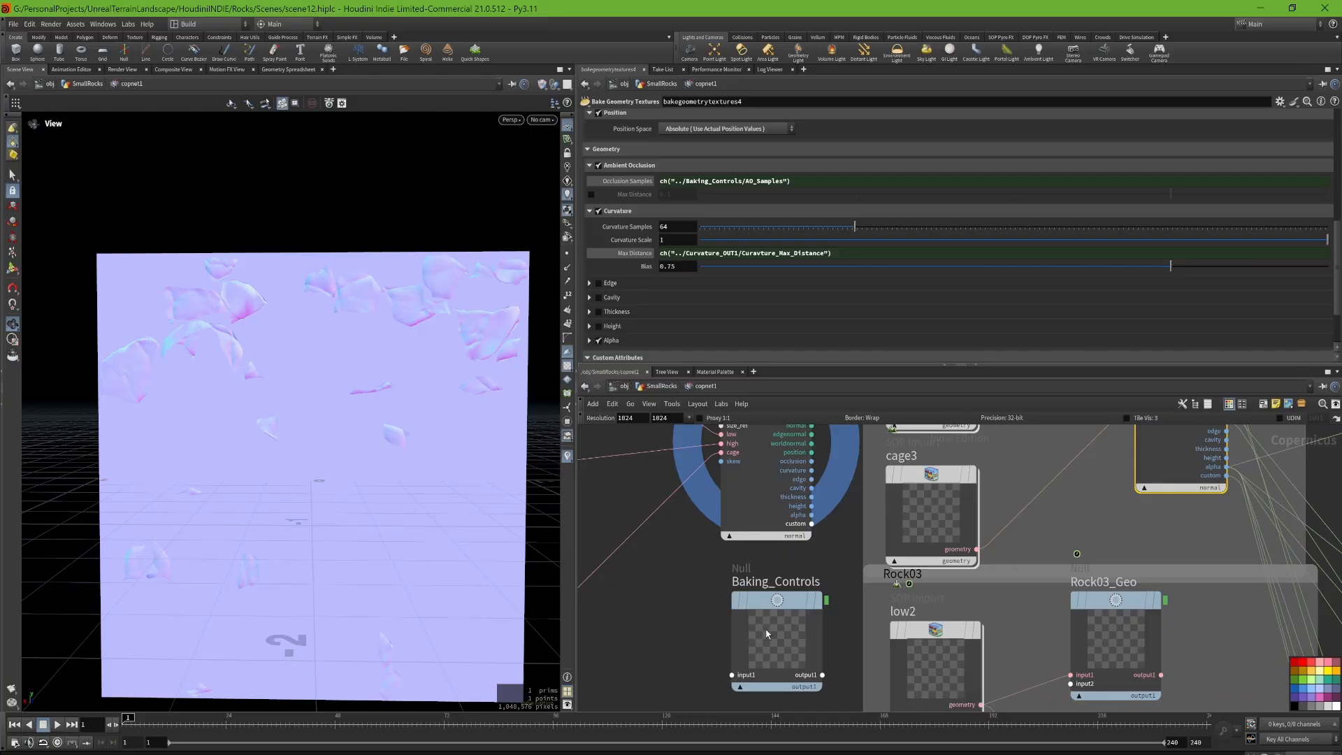
left_click(753, 649)
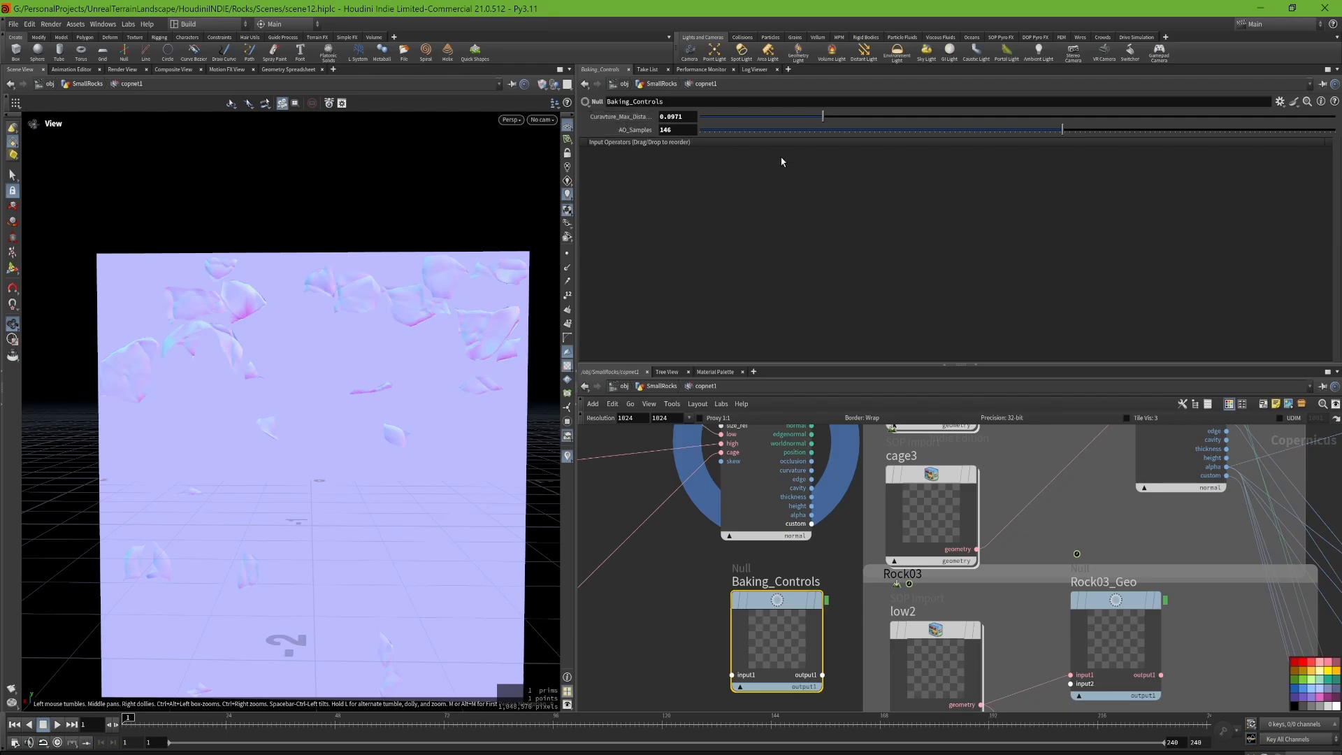
right_click(634, 124)
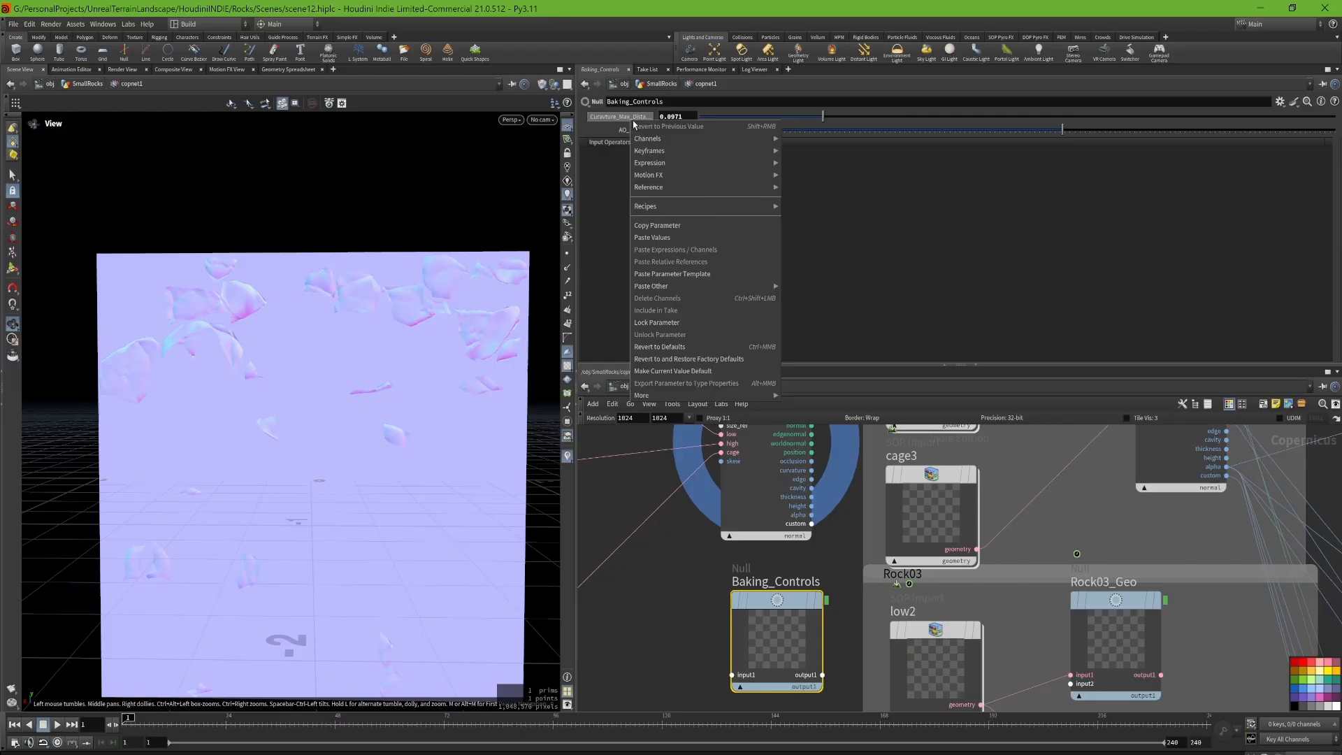
left_click(679, 227)
Step: Try to paste the copied parameter as a relative reference into bakegeometrytextures4's curvature Max Distance
middle_click_drag(1025, 461, 1021, 626)
scroll(1020, 627, "down", 3)
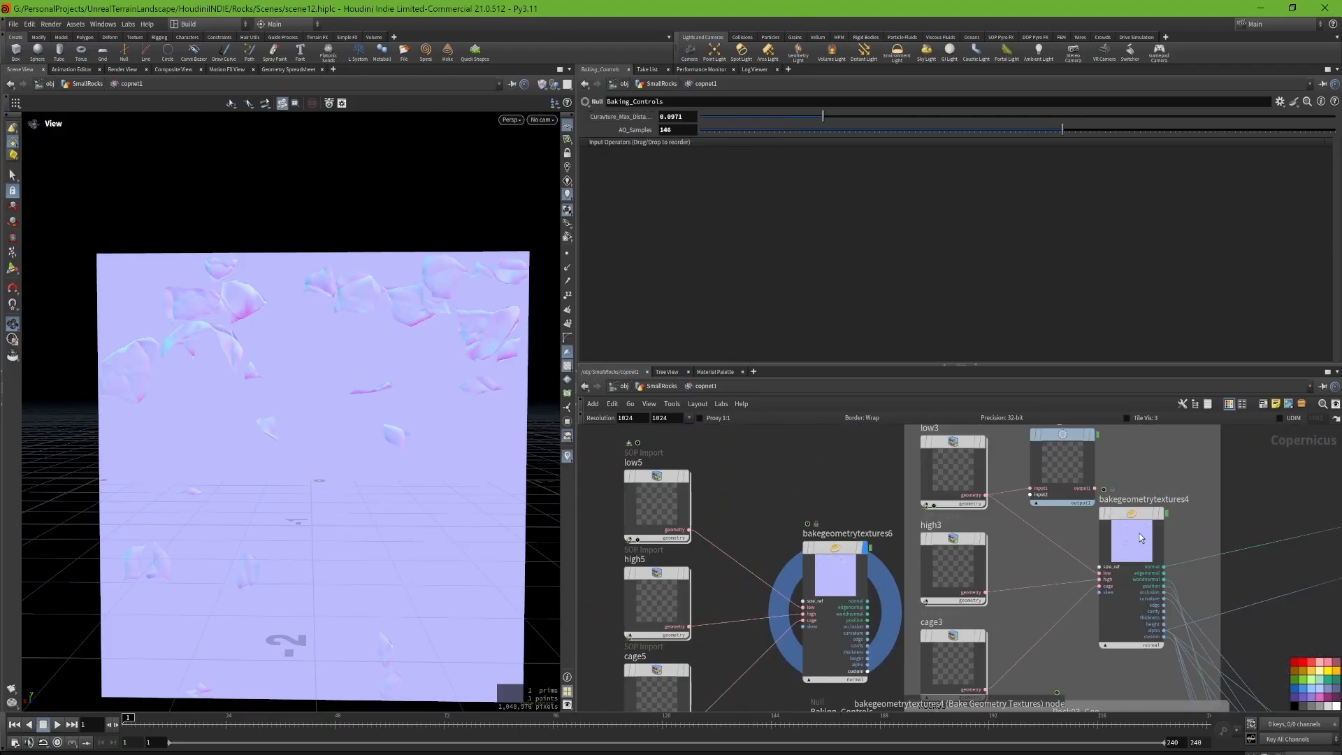
left_click(1136, 571)
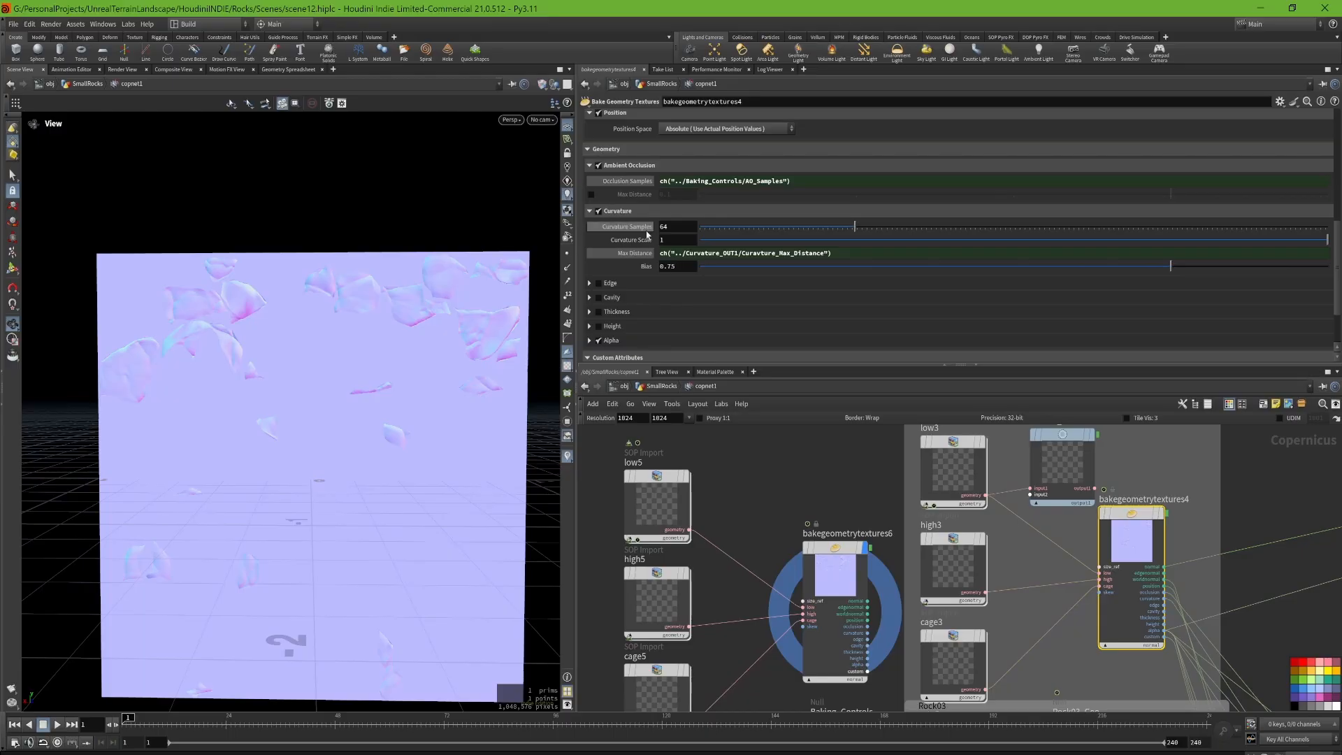
right_click(627, 253)
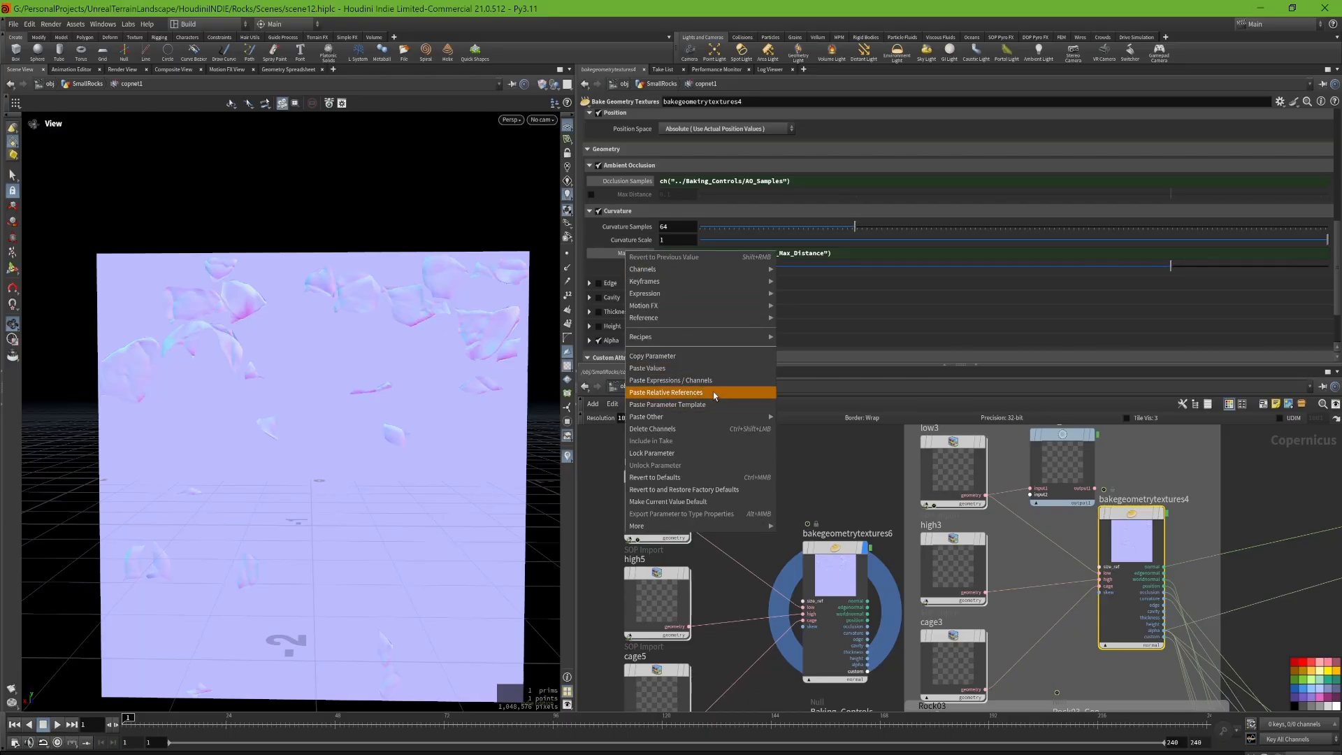
left_click(690, 393)
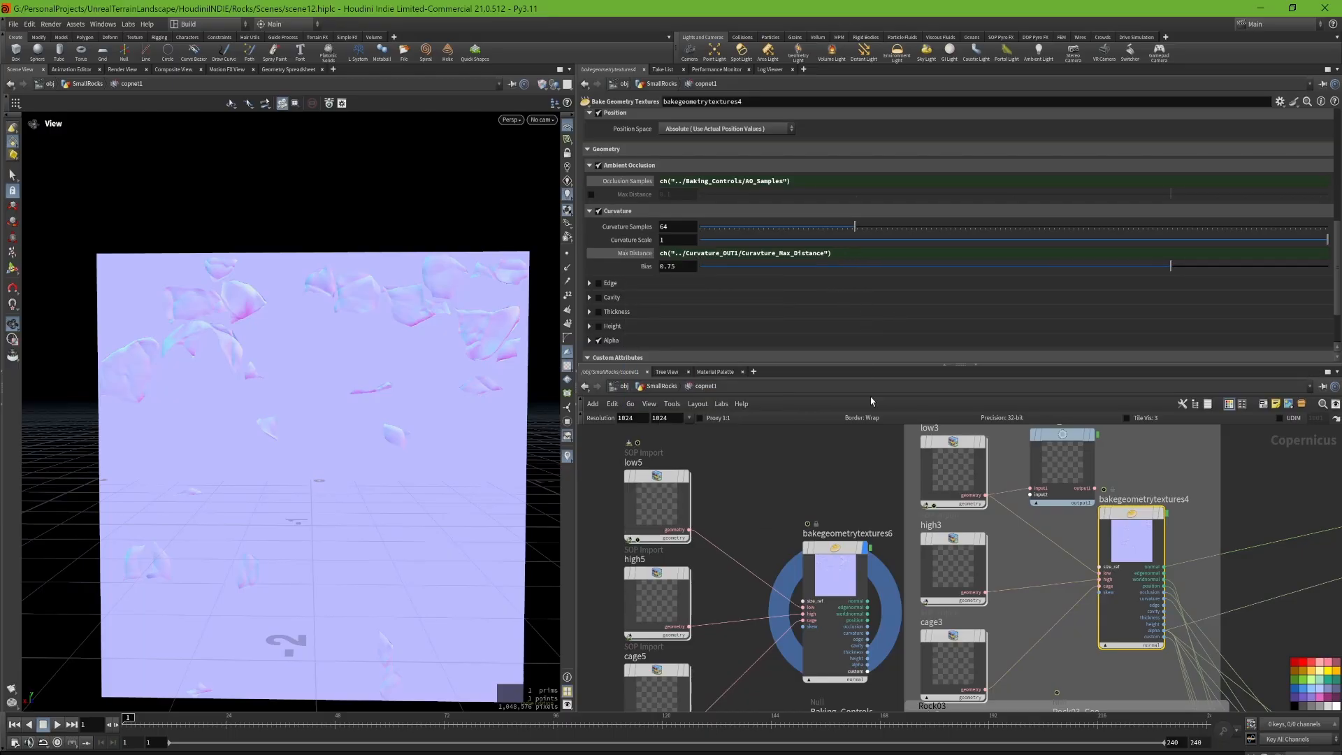
Step: Review the Baking_Controls parameters and the bake settings of bakegeometrytextures3 and bakegeometrytextures2
left_click(816, 658)
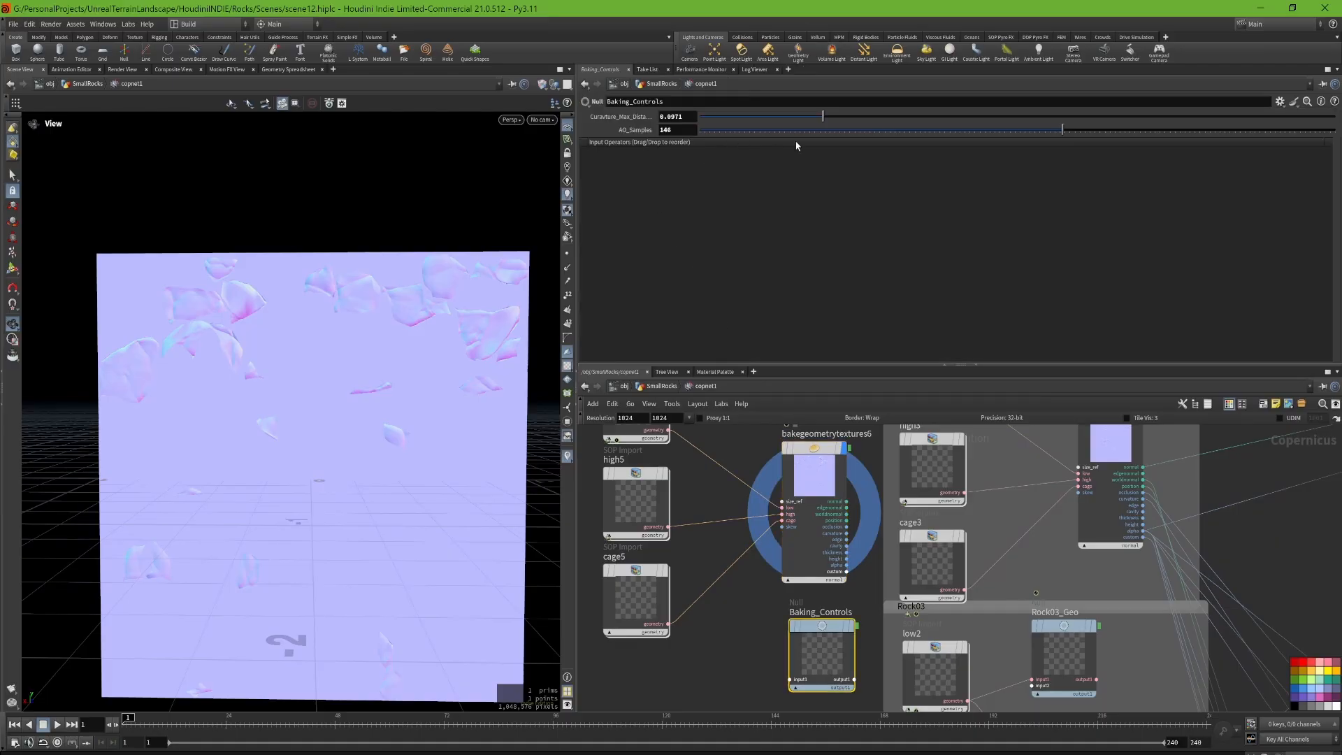
scroll(979, 475, "down", 4)
middle_click_drag(1030, 500, 950, 479)
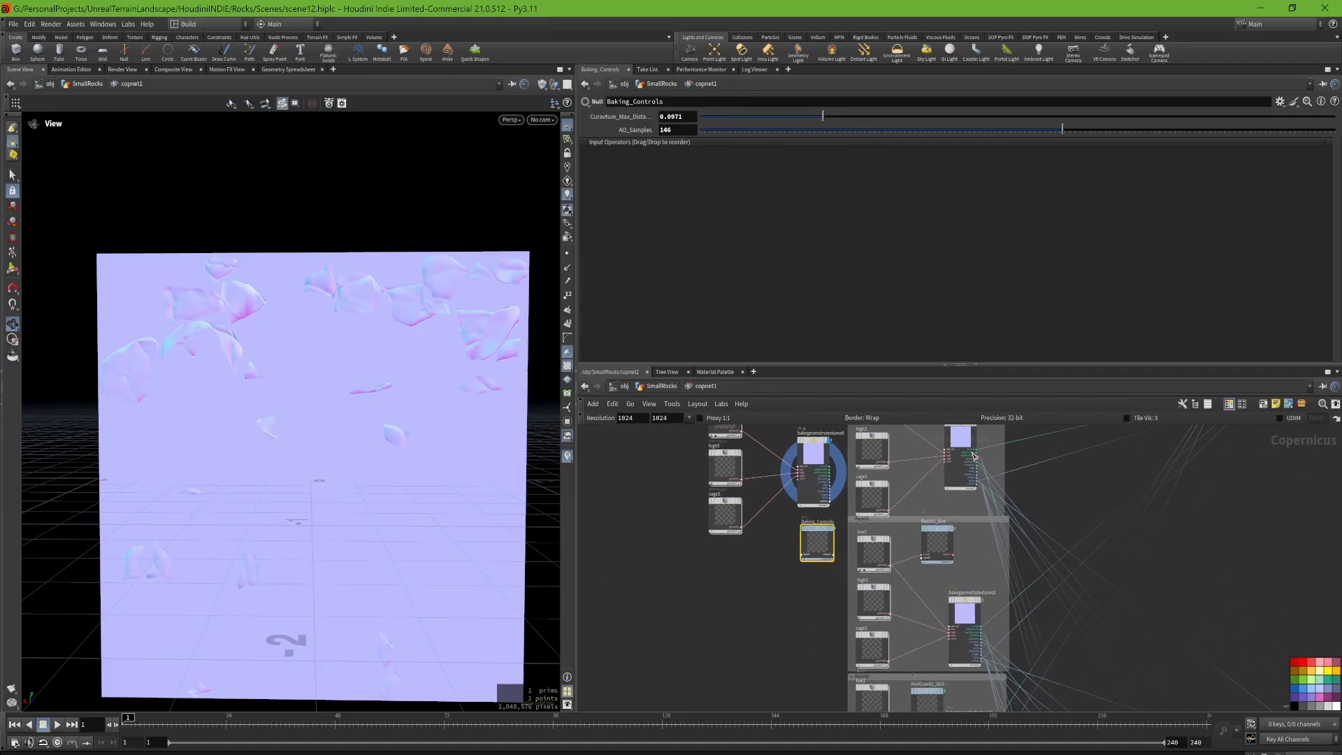
left_click(1019, 440)
scroll(1018, 450, "up", 4)
key("Escape")
scroll(996, 459, "down", 4)
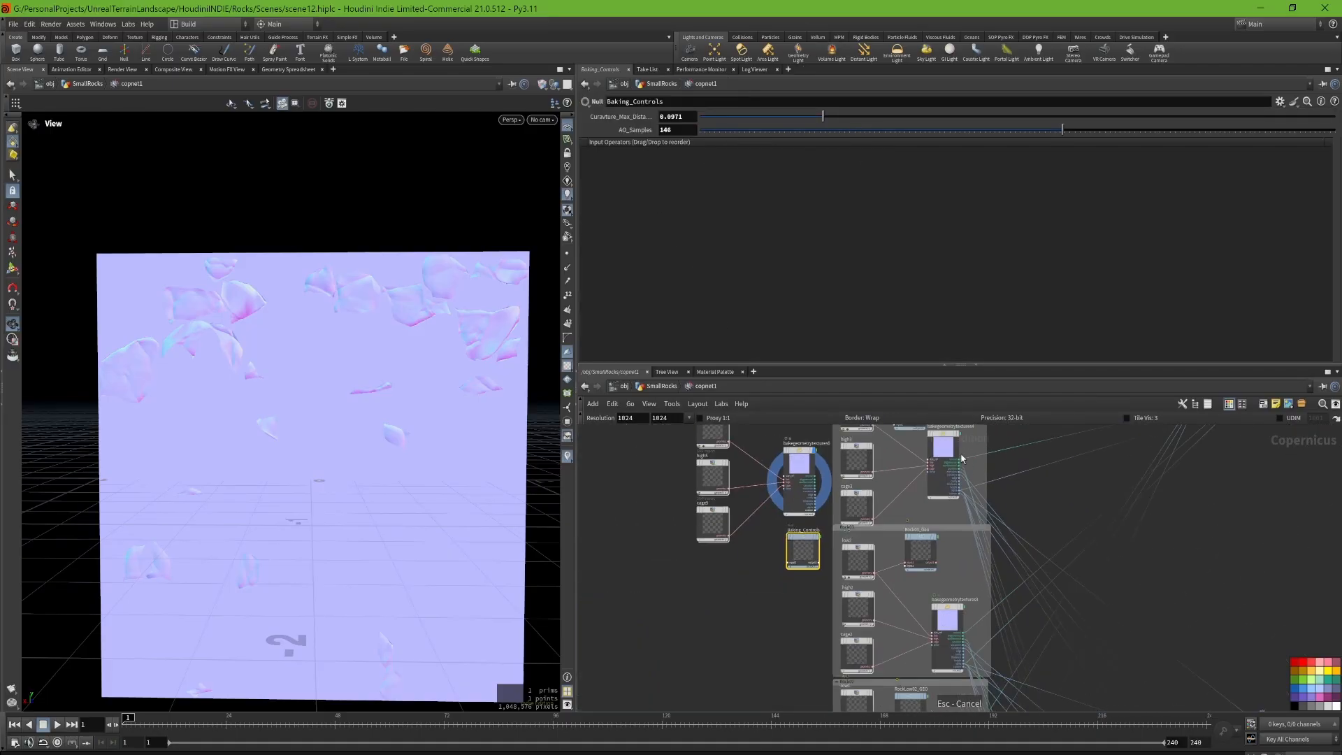
left_click(946, 474)
left_click(951, 616)
middle_click_drag(947, 588, 890, 431)
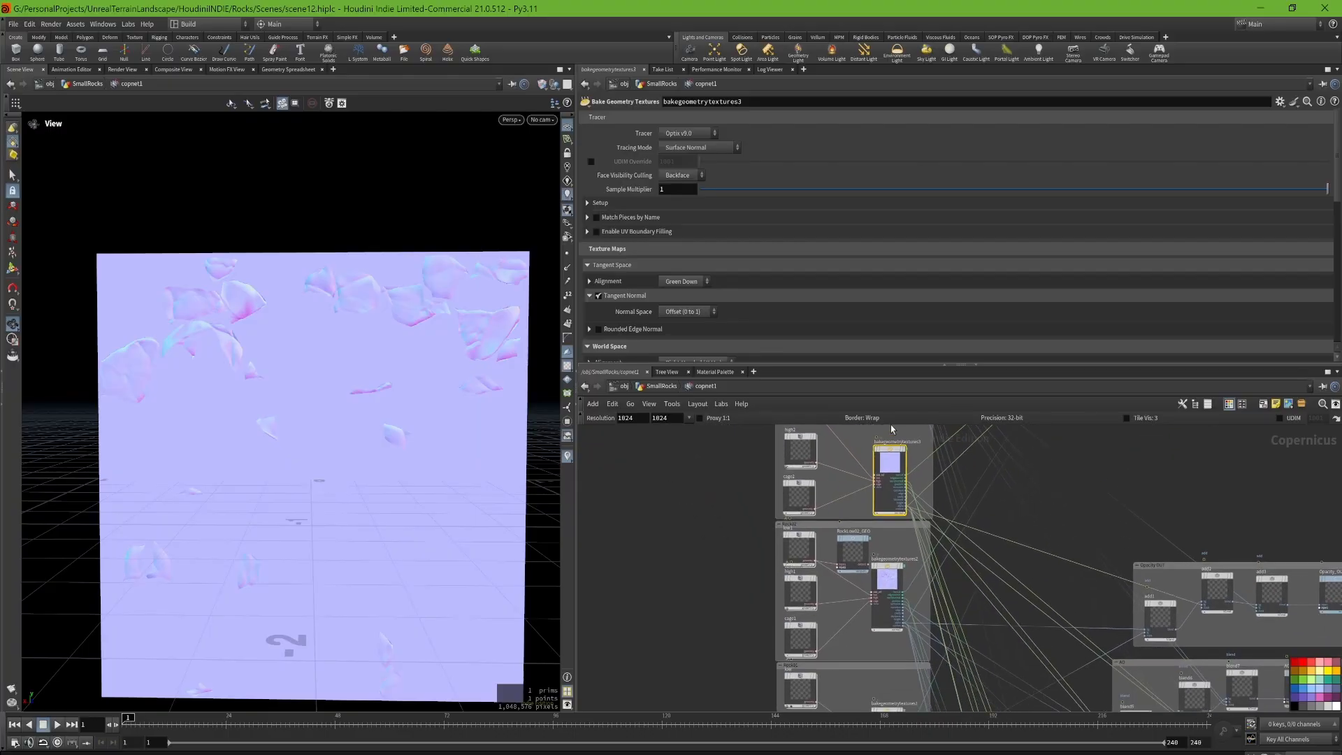
left_click(894, 576)
scroll(617, 197, "down", 1)
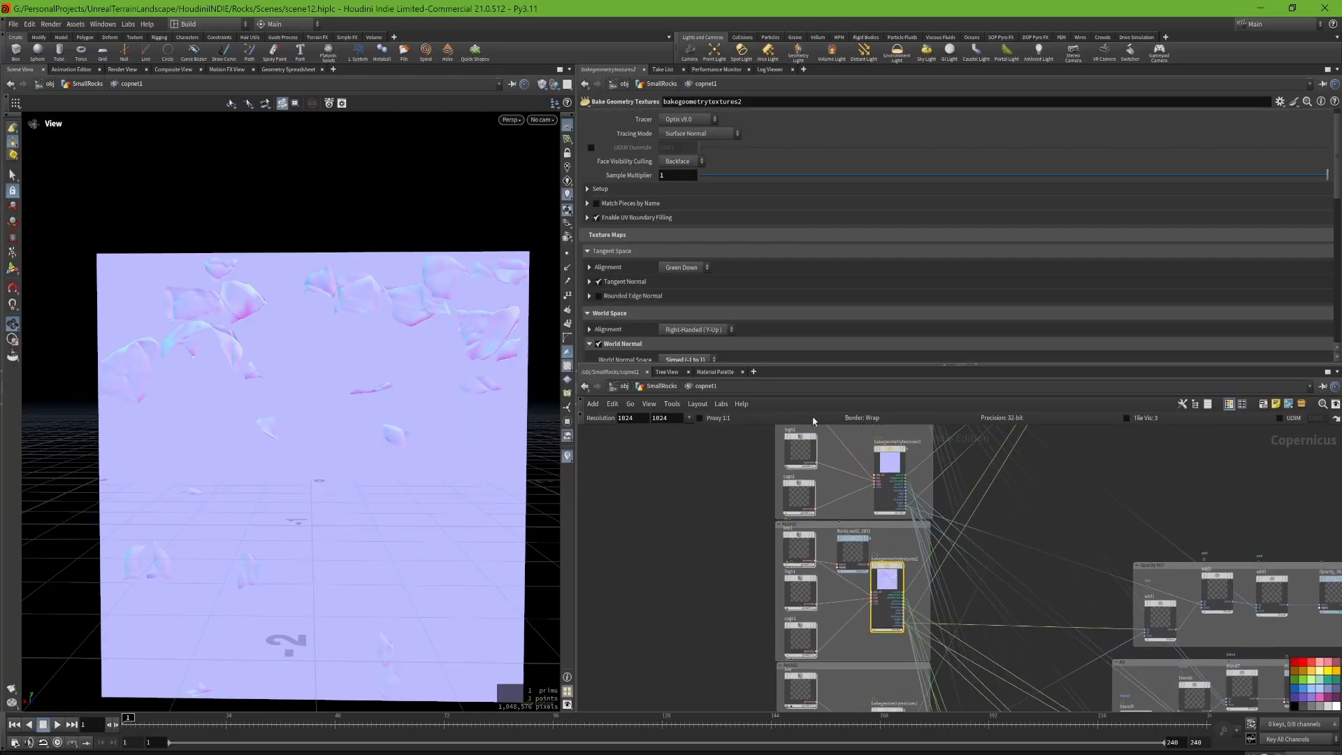
Step: Compare the Baking_Controls parameters with the linked occlusion and curvature fields on bakegeometrytextures4
middle_click_drag(718, 559, 692, 615)
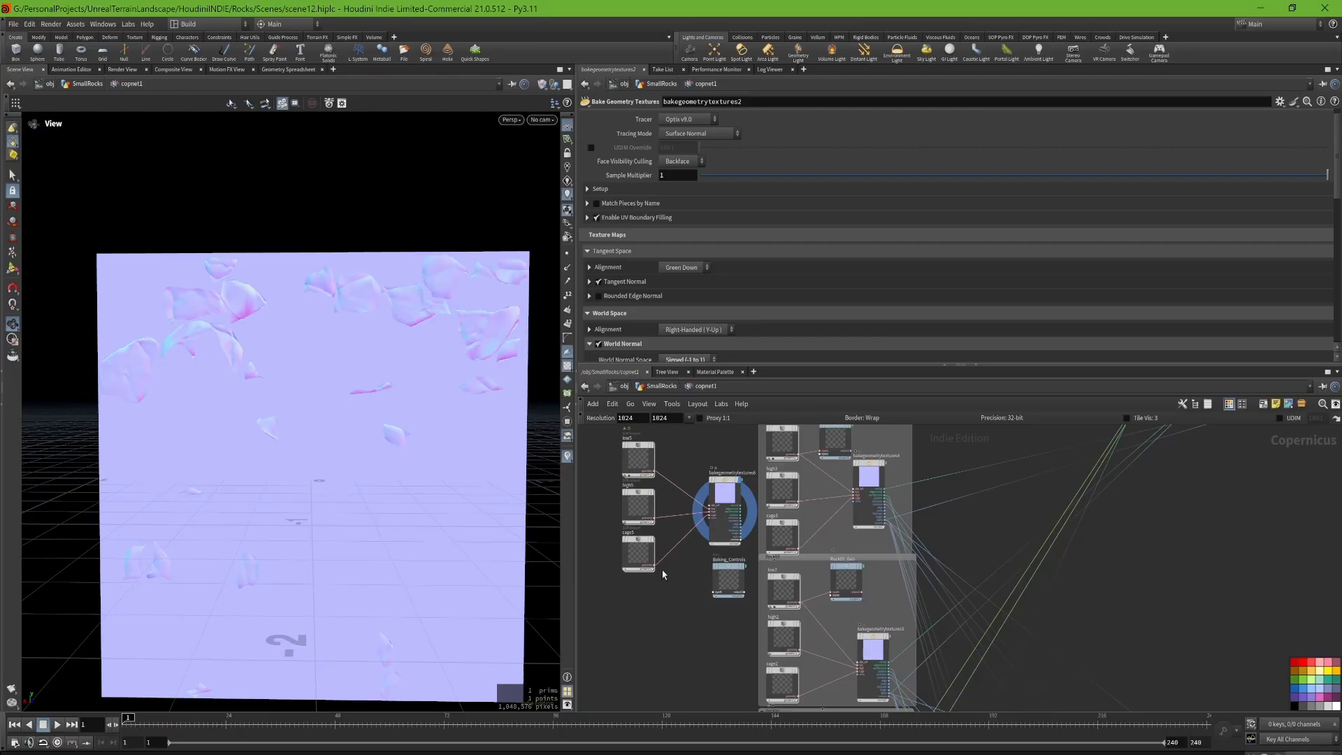
scroll(701, 595, "up", 4)
left_click(739, 599)
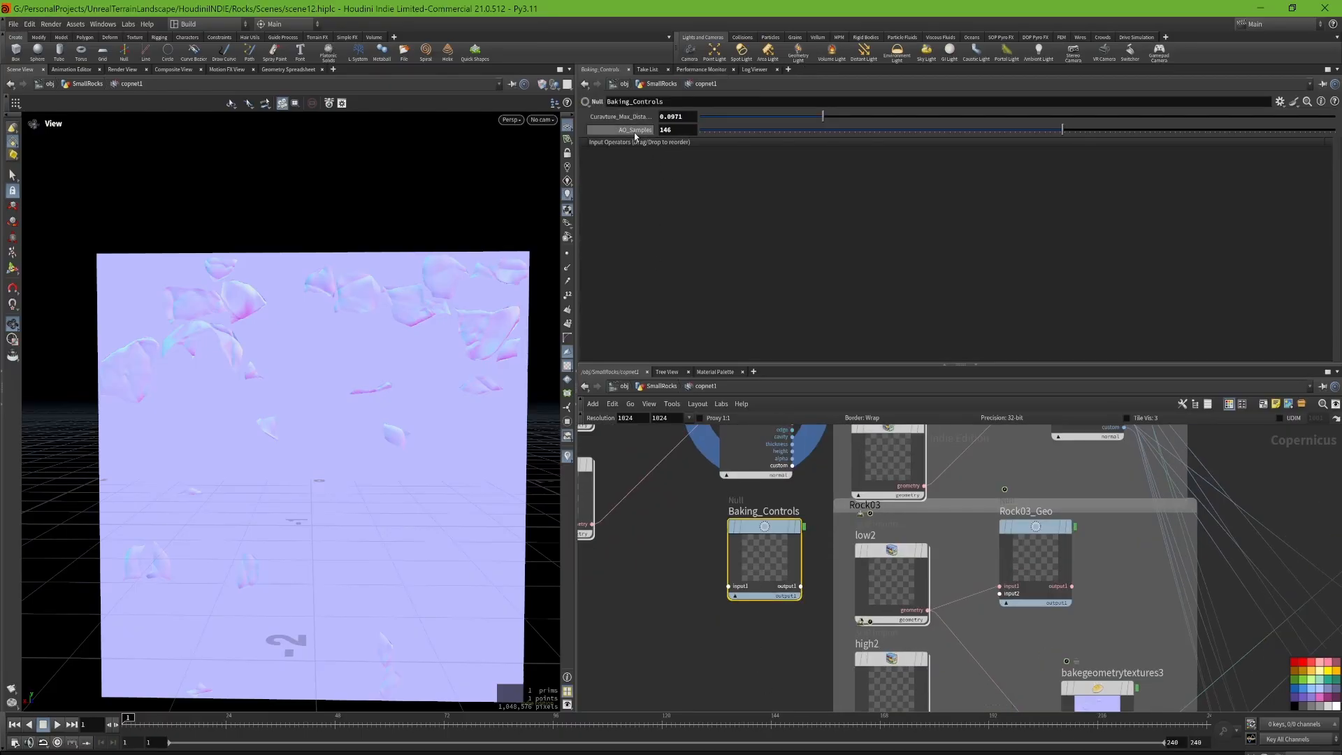
middle_click_drag(829, 537, 780, 620)
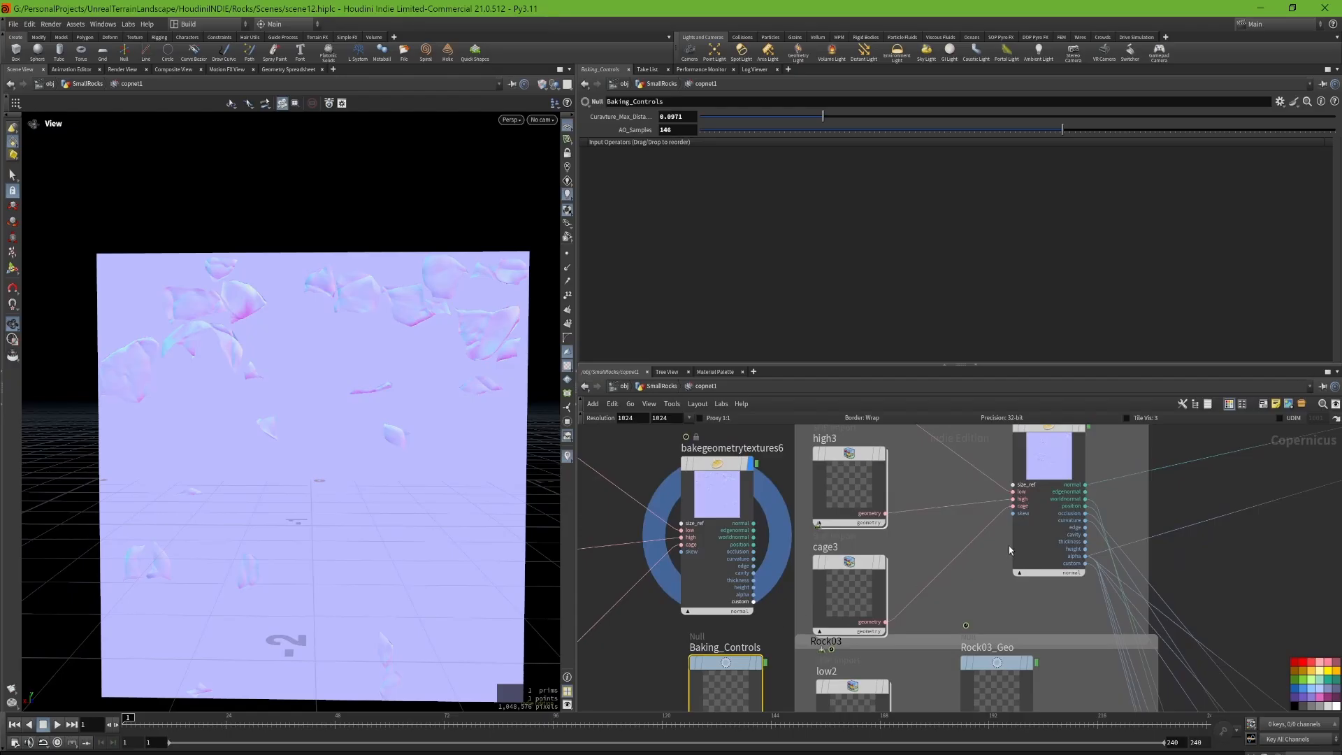
left_click(1050, 461)
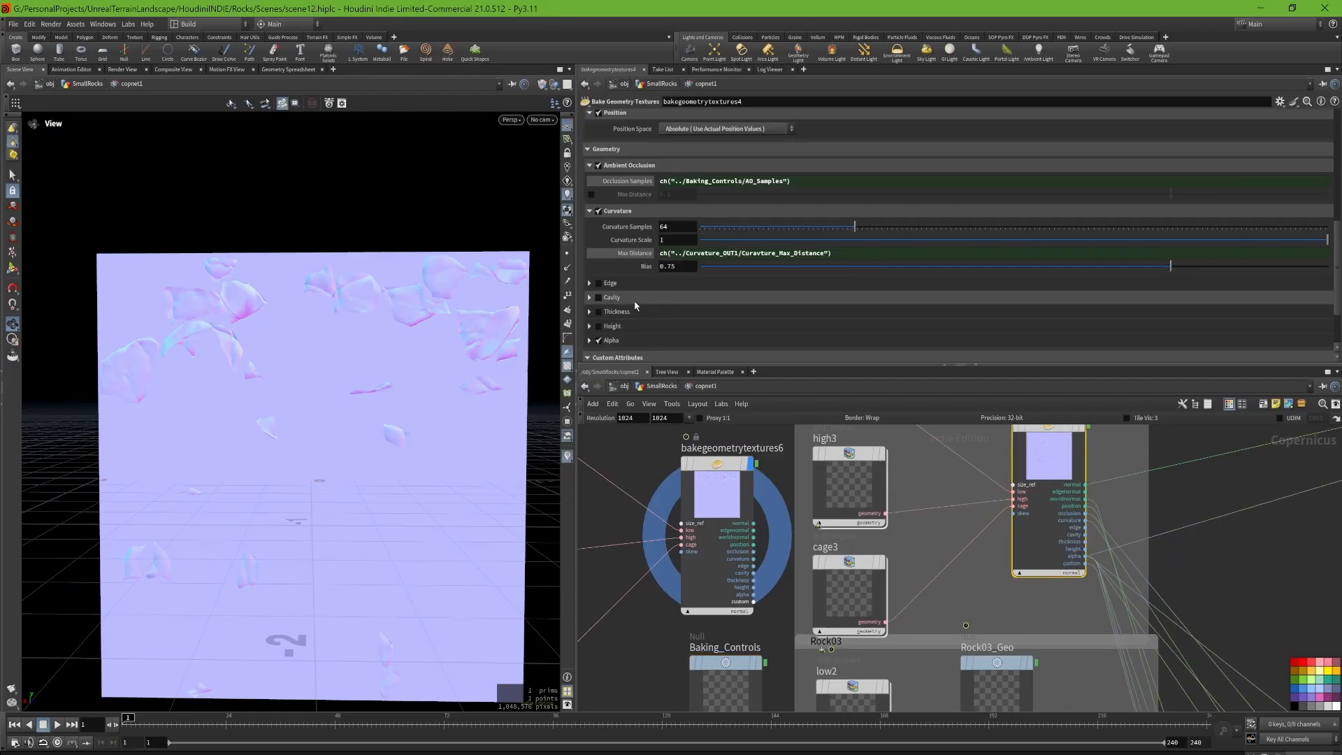
Step: Review the cavity, curvature, alpha, custom attribute and tangent/world space settings of bakegeometrytextures4
scroll(600, 305, "down", 1)
left_click(603, 283)
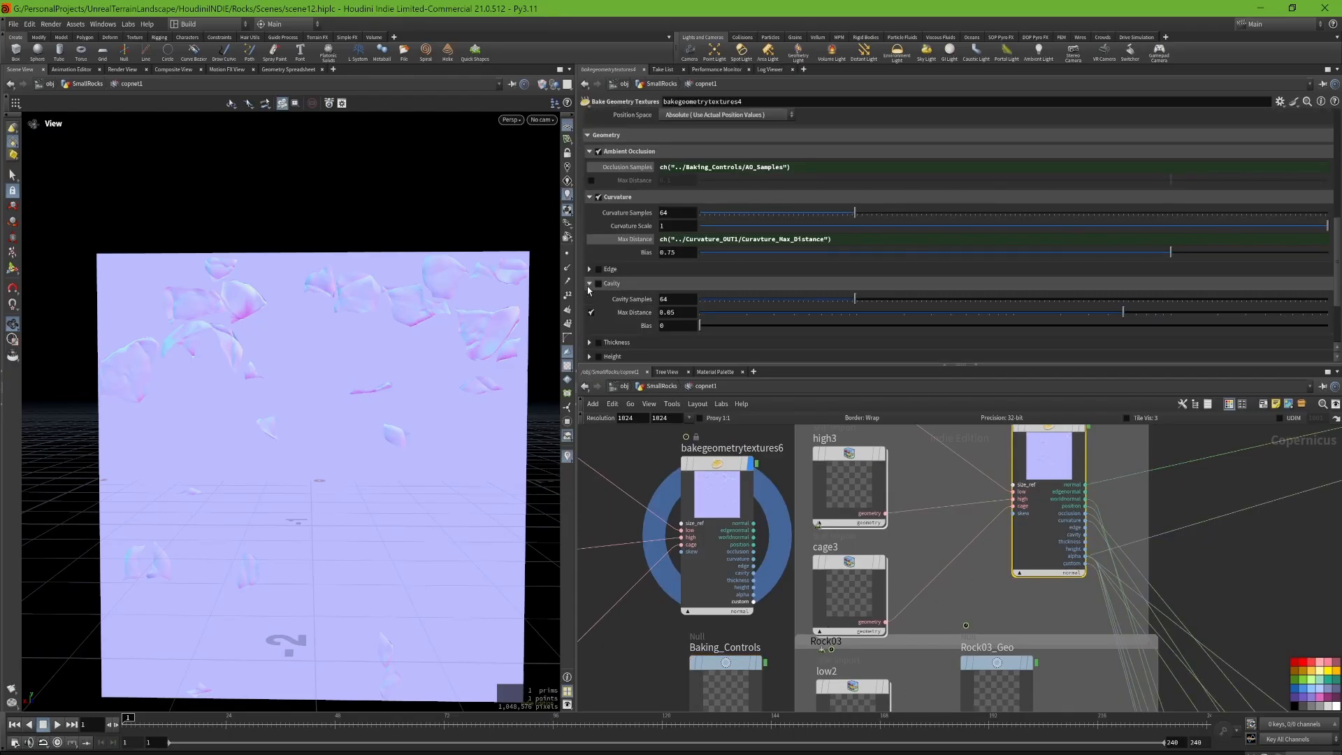
scroll(616, 318, "down", 3)
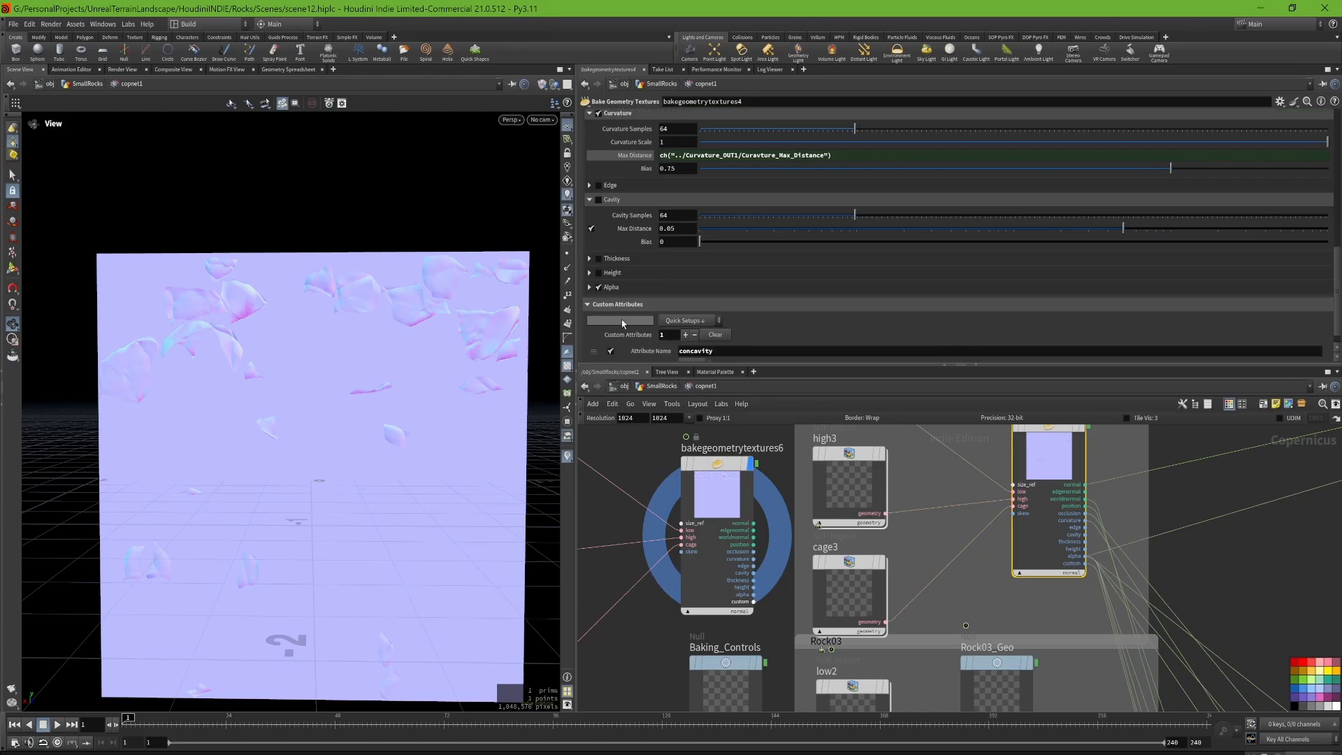
scroll(599, 308, "up", 1)
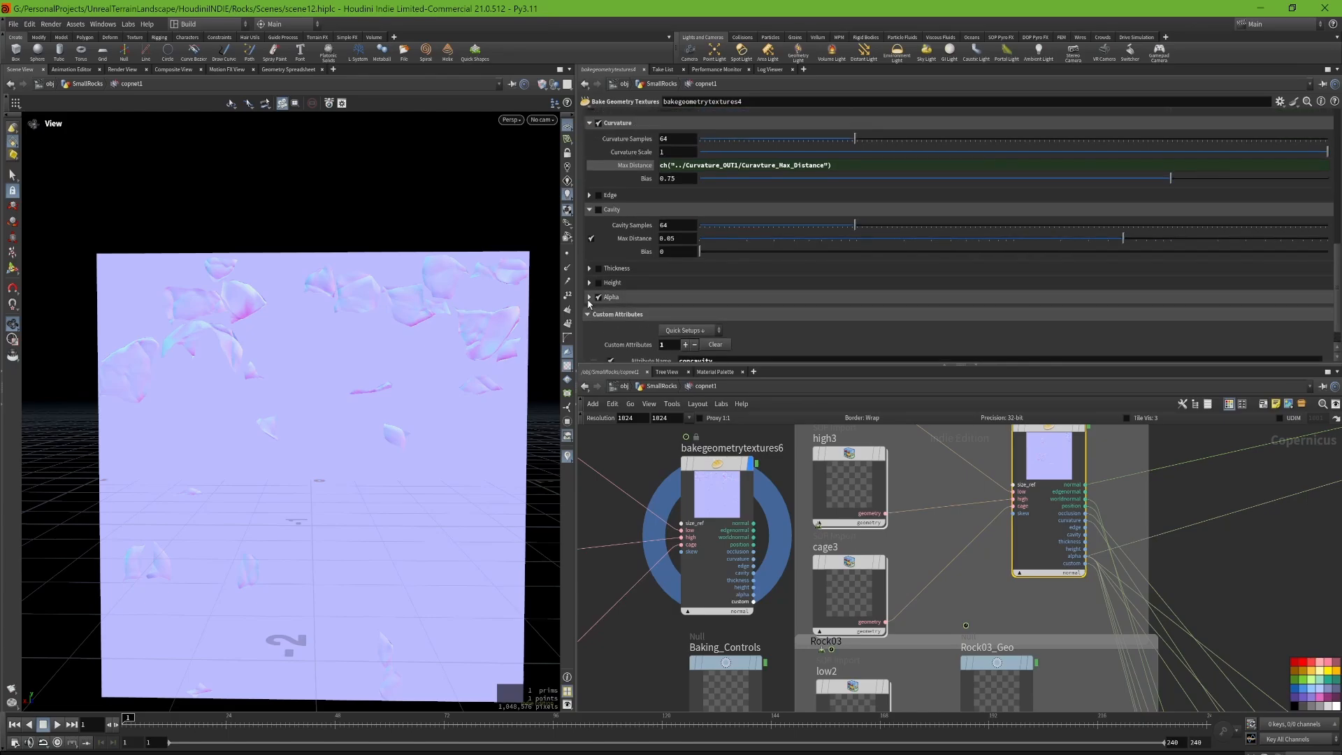
left_click(589, 297)
left_click(589, 298)
scroll(628, 302, "up", 3)
scroll(629, 302, "up", 5)
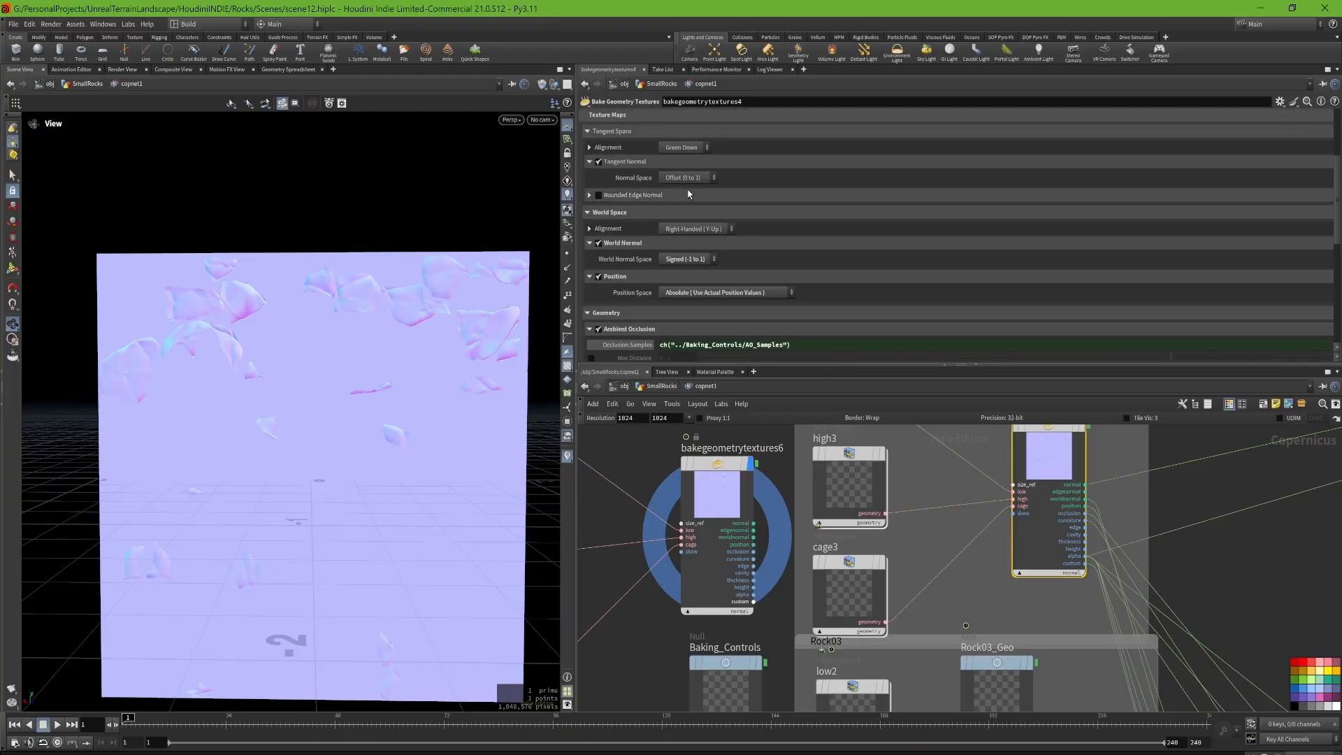
scroll(694, 222, "down", 7)
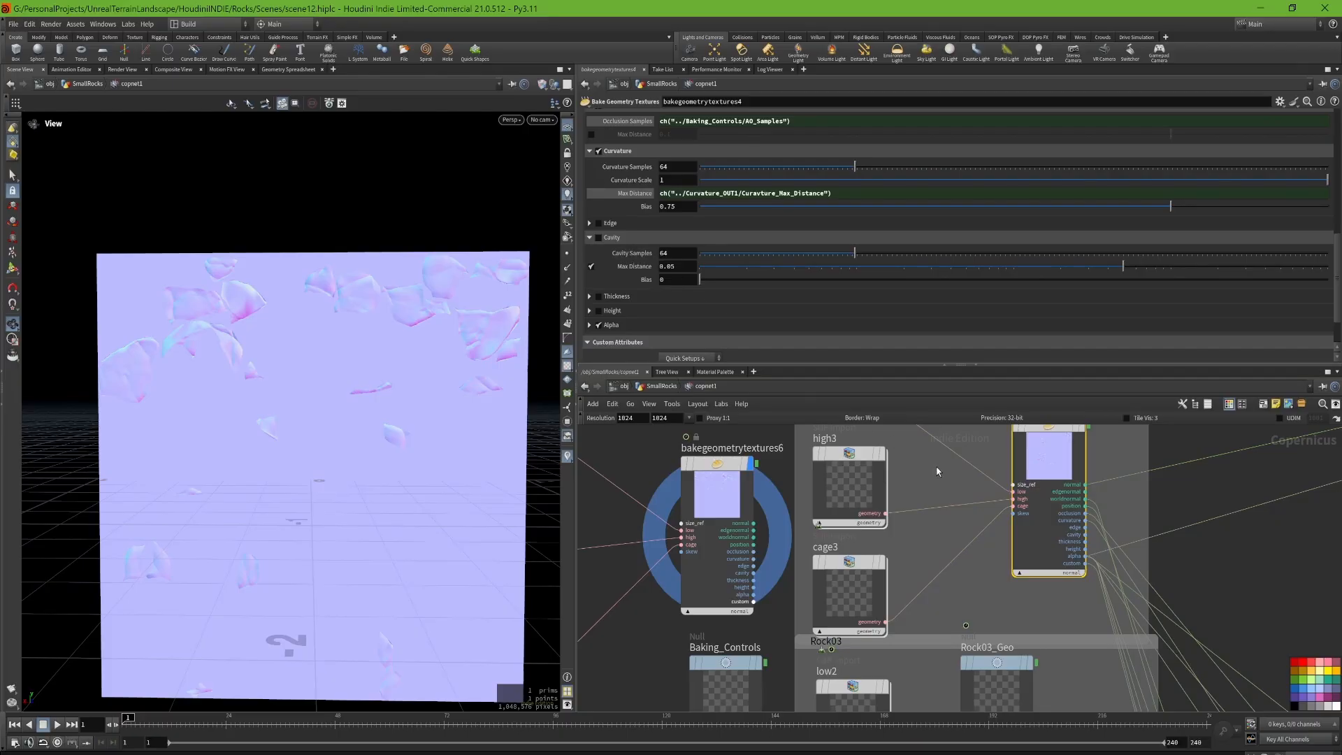
Step: Survey the per-rock bake groups and inspect the bakegeometrytextures2 and bakegeometrytextures3 nodes
middle_click_drag(954, 565, 809, 581)
scroll(842, 442, "down", 3)
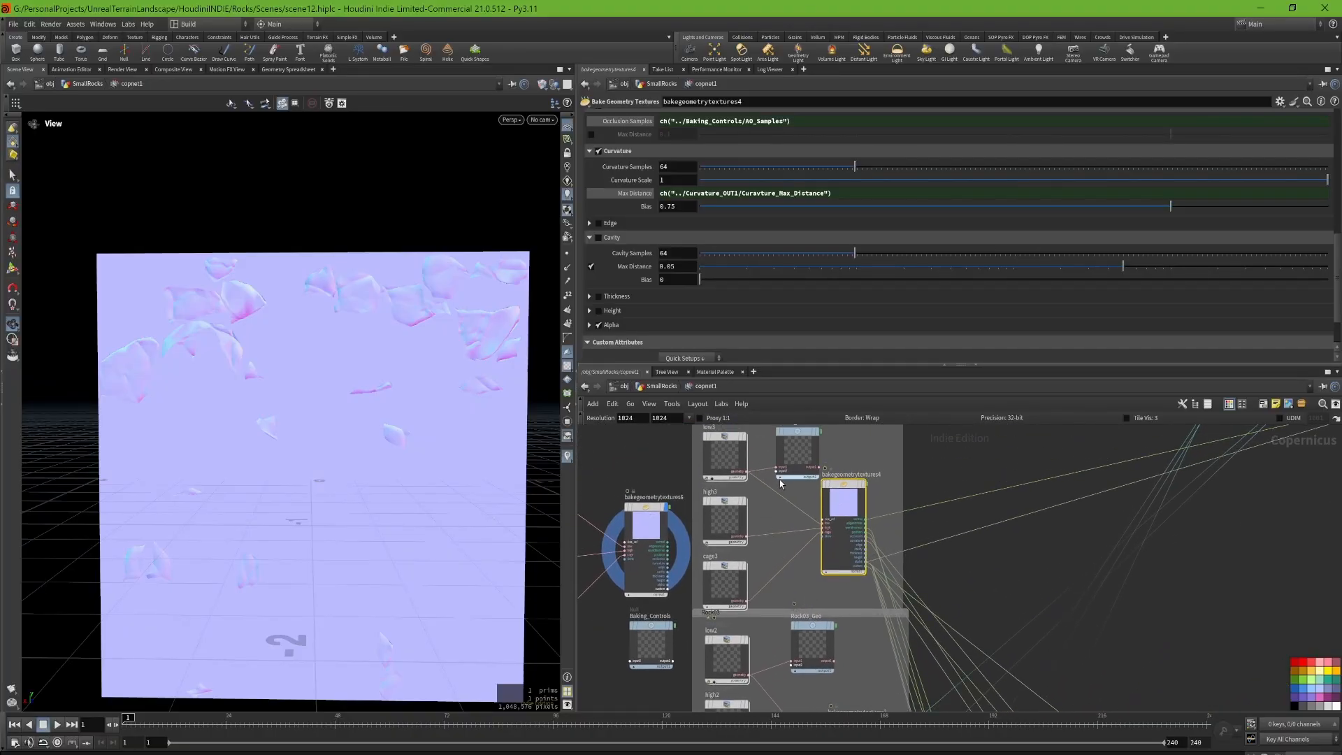
middle_click_drag(763, 505, 732, 624)
middle_click_drag(811, 595, 765, 307)
middle_click_drag(804, 569, 774, 299)
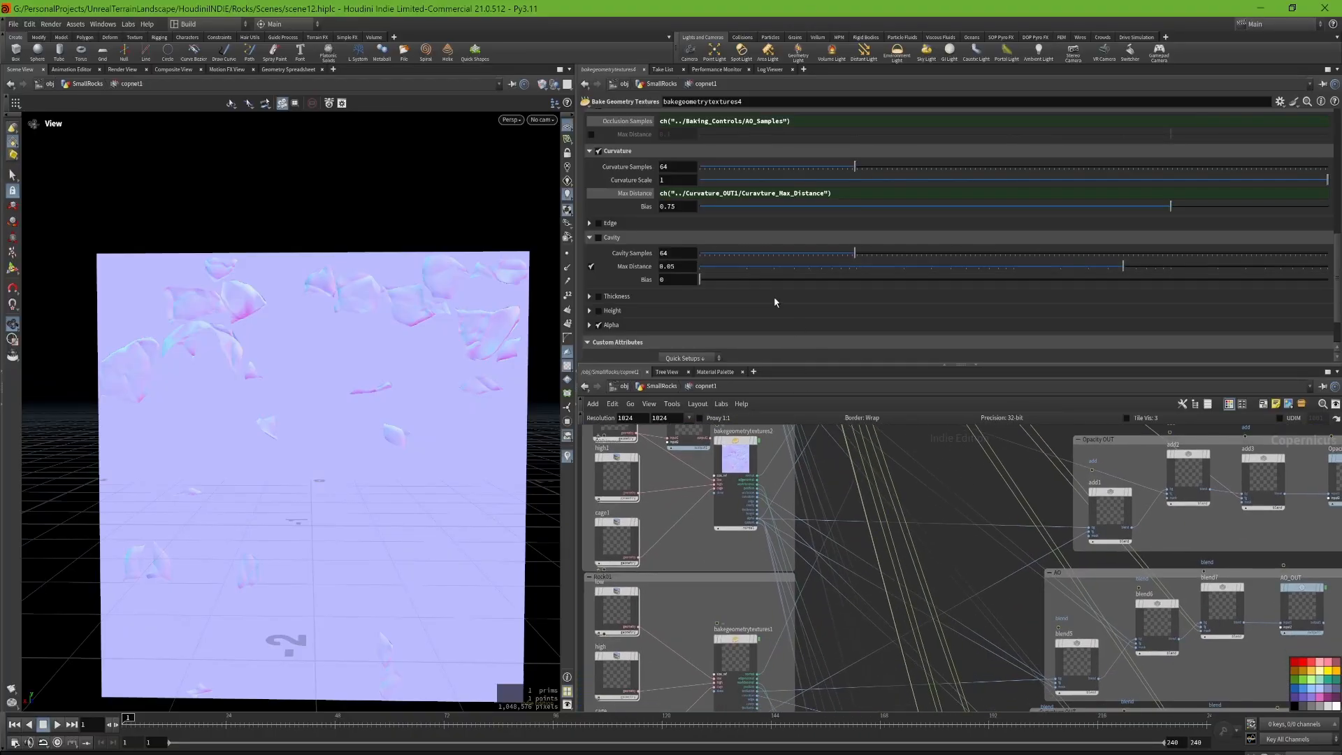
middle_click_drag(739, 596, 761, 482)
left_click(757, 572)
middle_click_drag(933, 475, 924, 618)
middle_click_drag(931, 532, 878, 643)
left_click(686, 622)
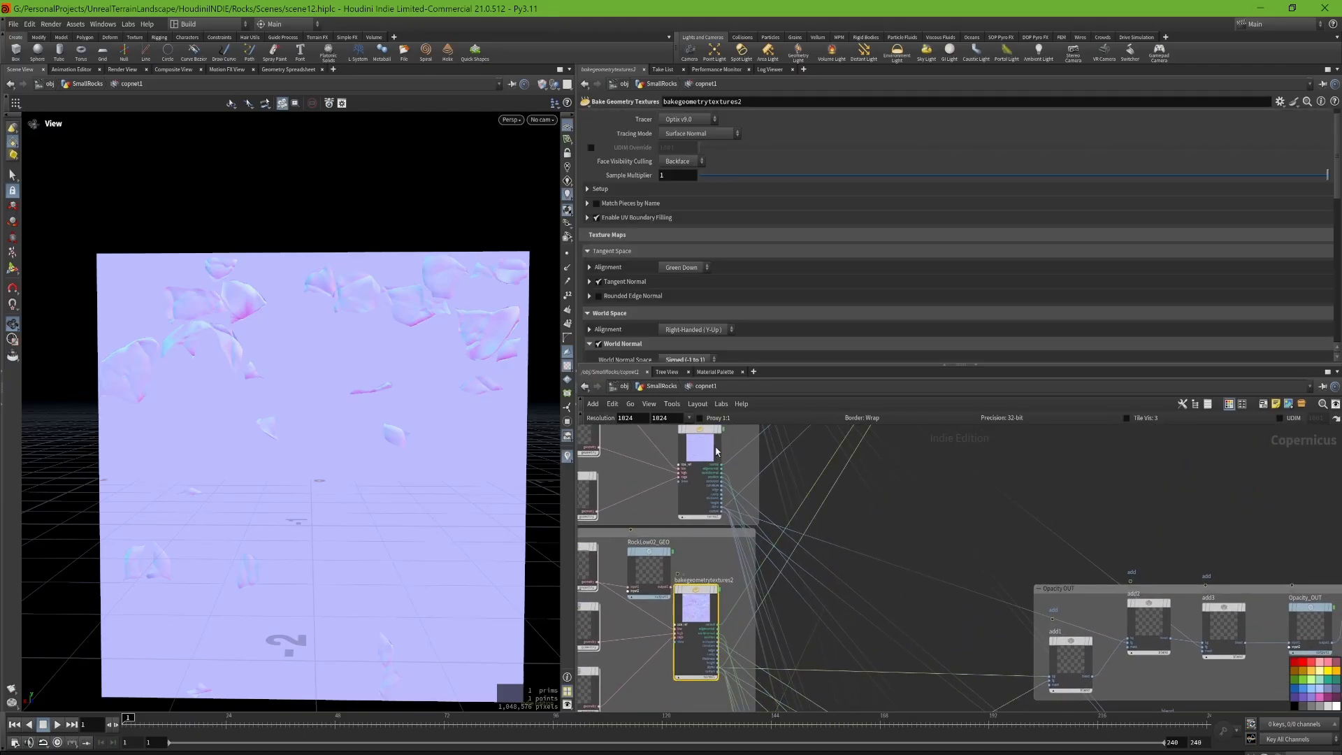
left_click(713, 448)
Step: Display the blend1 node of the NRM Blend group and view its whole normal map
middle_click_drag(871, 459, 811, 610)
scroll(837, 538, "down", 1)
middle_click_drag(946, 500, 835, 663)
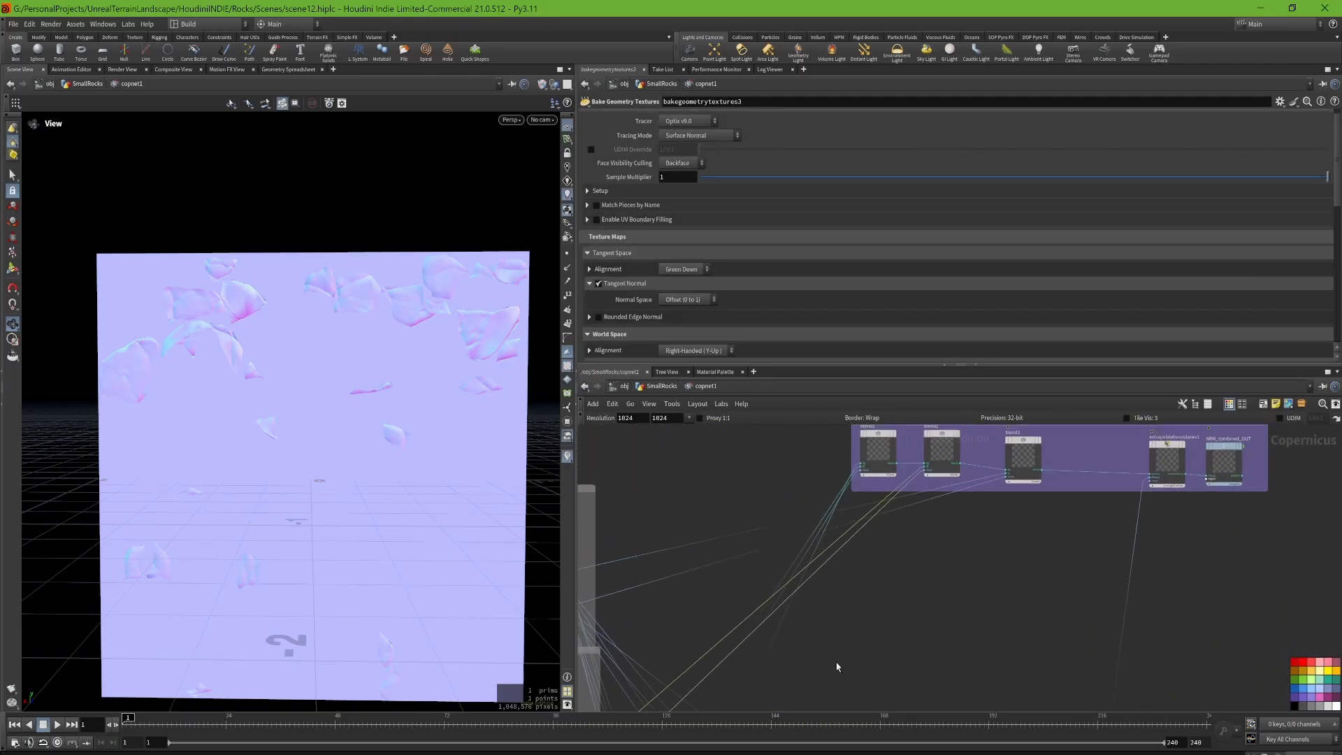
middle_click_drag(905, 549, 806, 668)
scroll(778, 566, "up", 5)
left_click(787, 594)
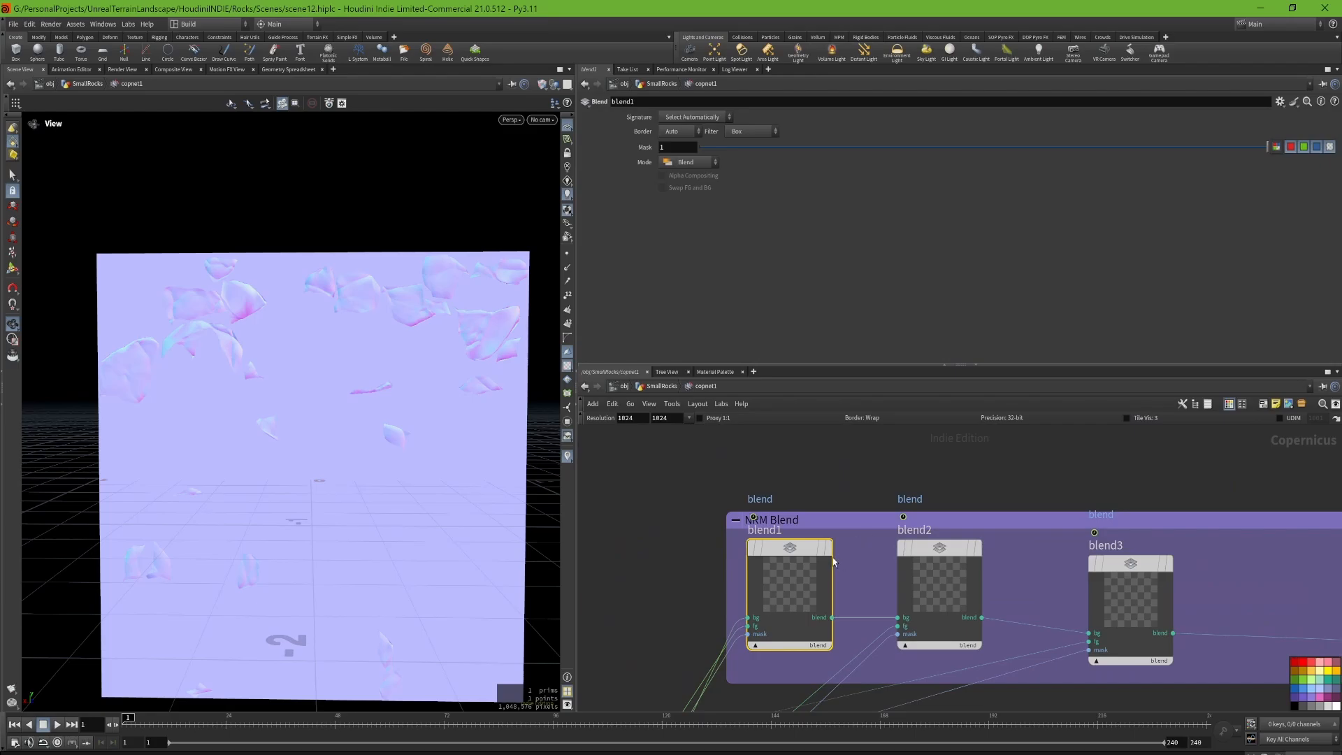
left_click(829, 548)
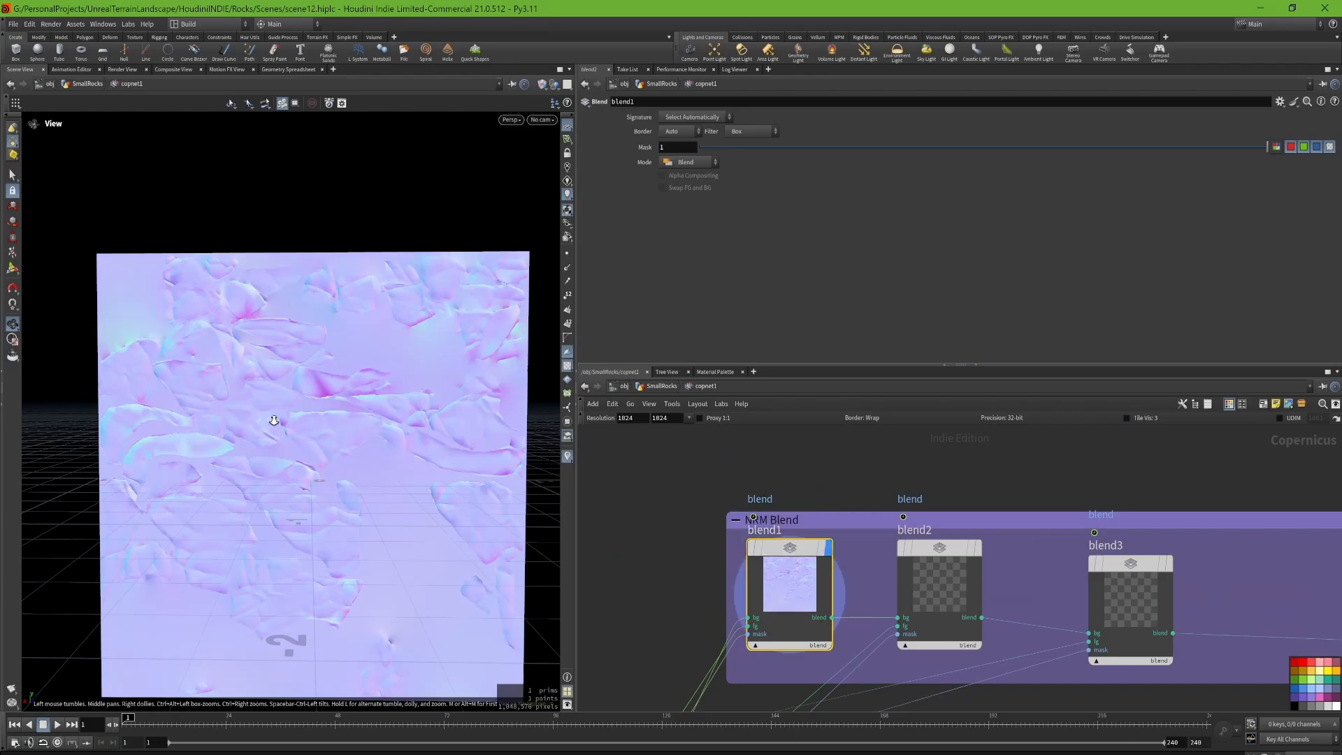
scroll(274, 421, "down", 3)
scroll(876, 504, "down", 1)
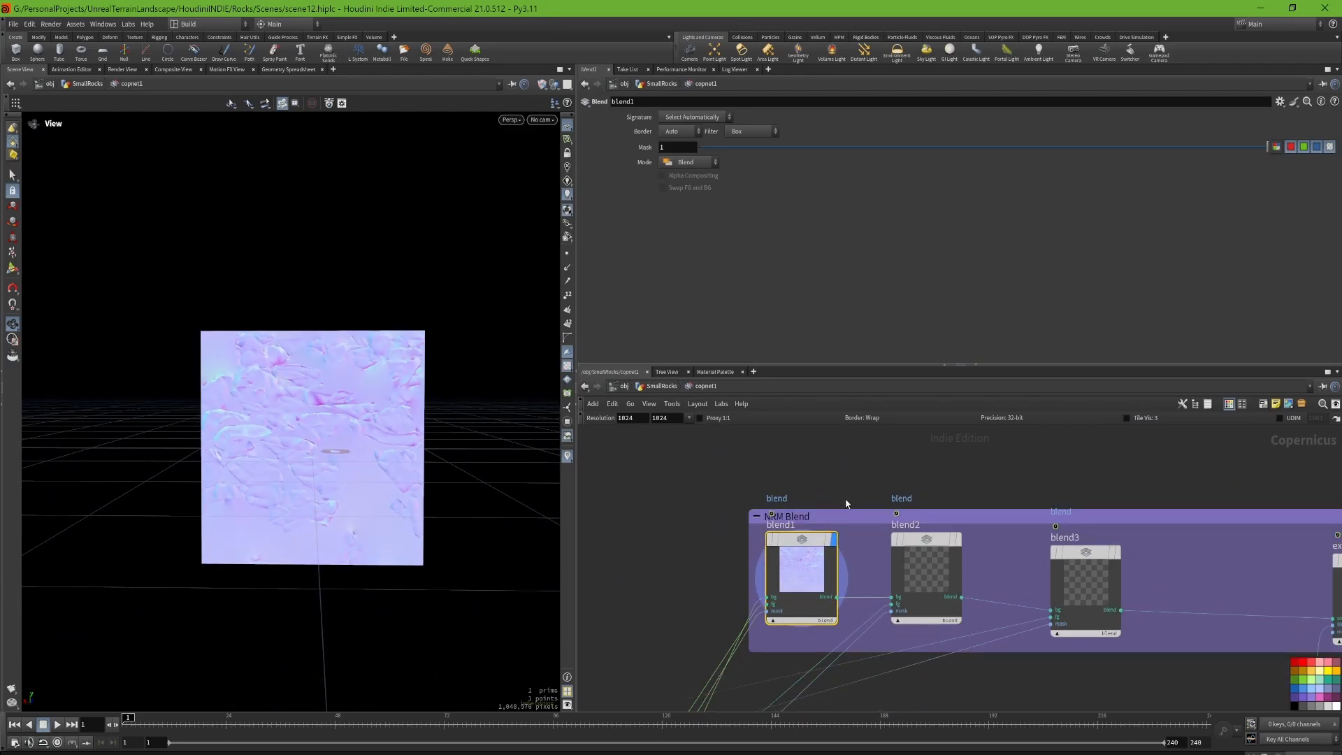
Step: Display blend2 and blend3 in turn to view the successive normal map blends
left_click(959, 543)
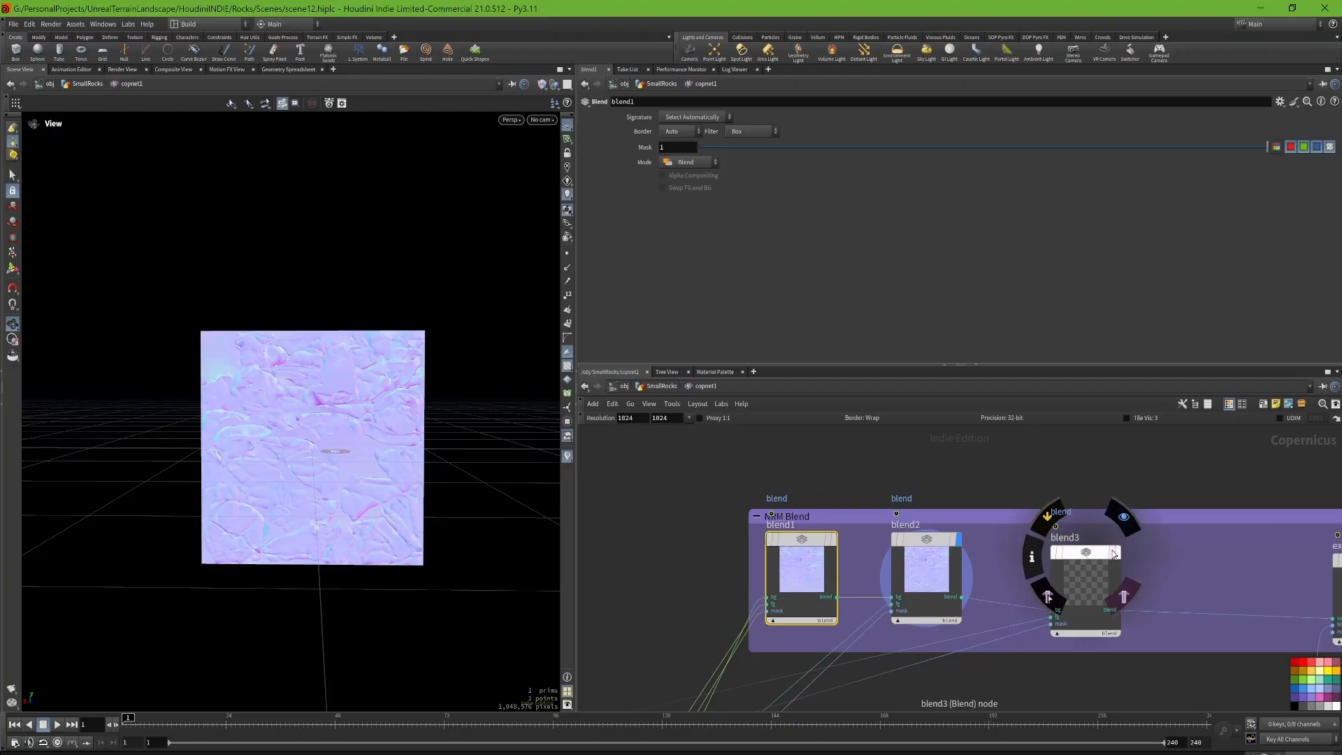
left_click(1117, 552)
middle_click_drag(1242, 561, 984, 533)
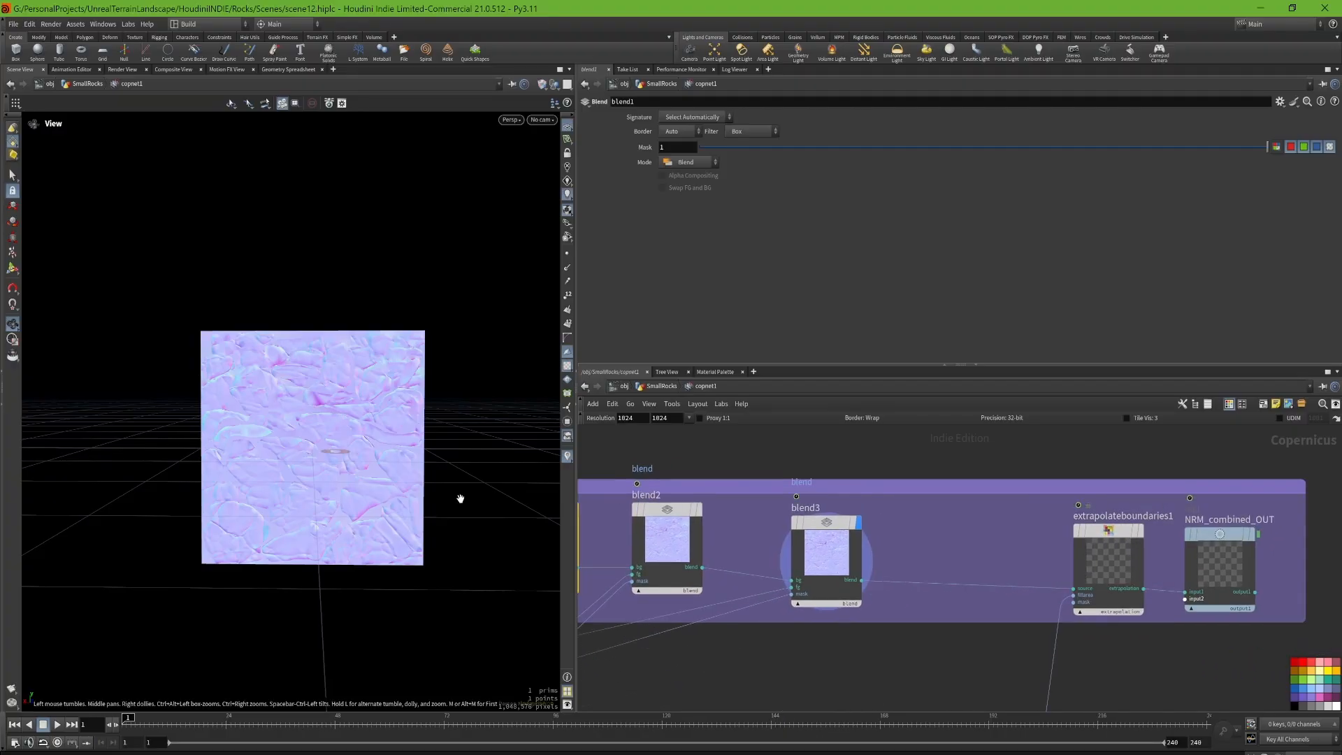
Step: Trace the normal and alpha outputs of bakegeometrytextures2 that feed the blend network
middle_click_drag(731, 627, 1103, 470)
scroll(1070, 492, "down", 7)
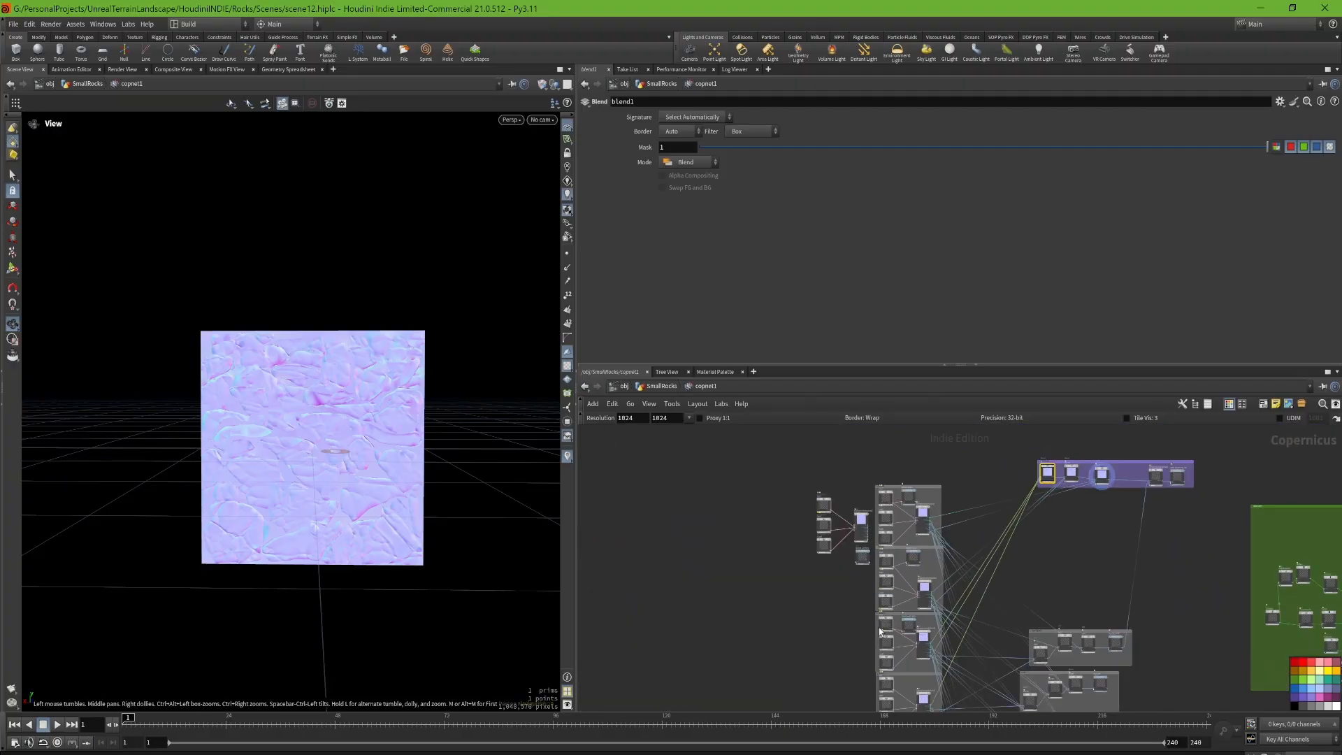
scroll(932, 652, "up", 5)
left_click(912, 629)
scroll(977, 637, "down", 1)
middle_click_drag(978, 637, 935, 500)
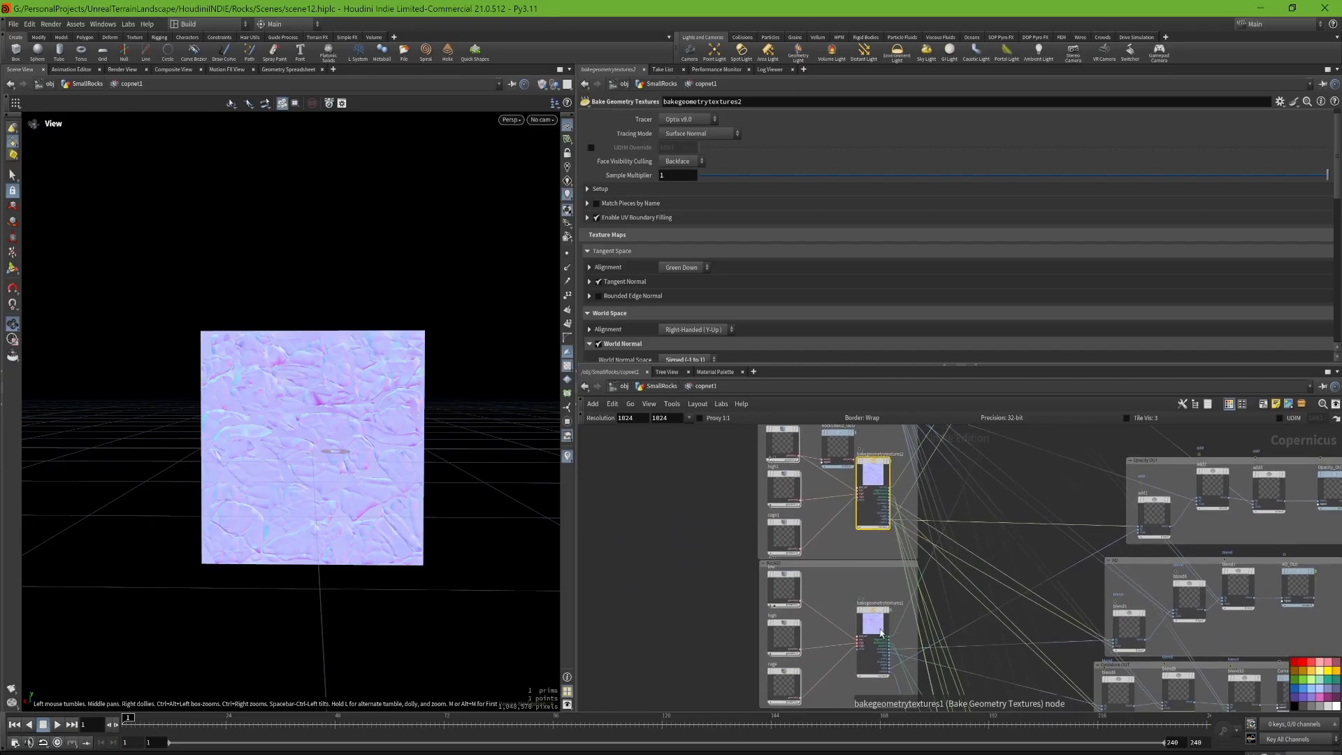
scroll(884, 470, "up", 3)
scroll(884, 474, "up", 2)
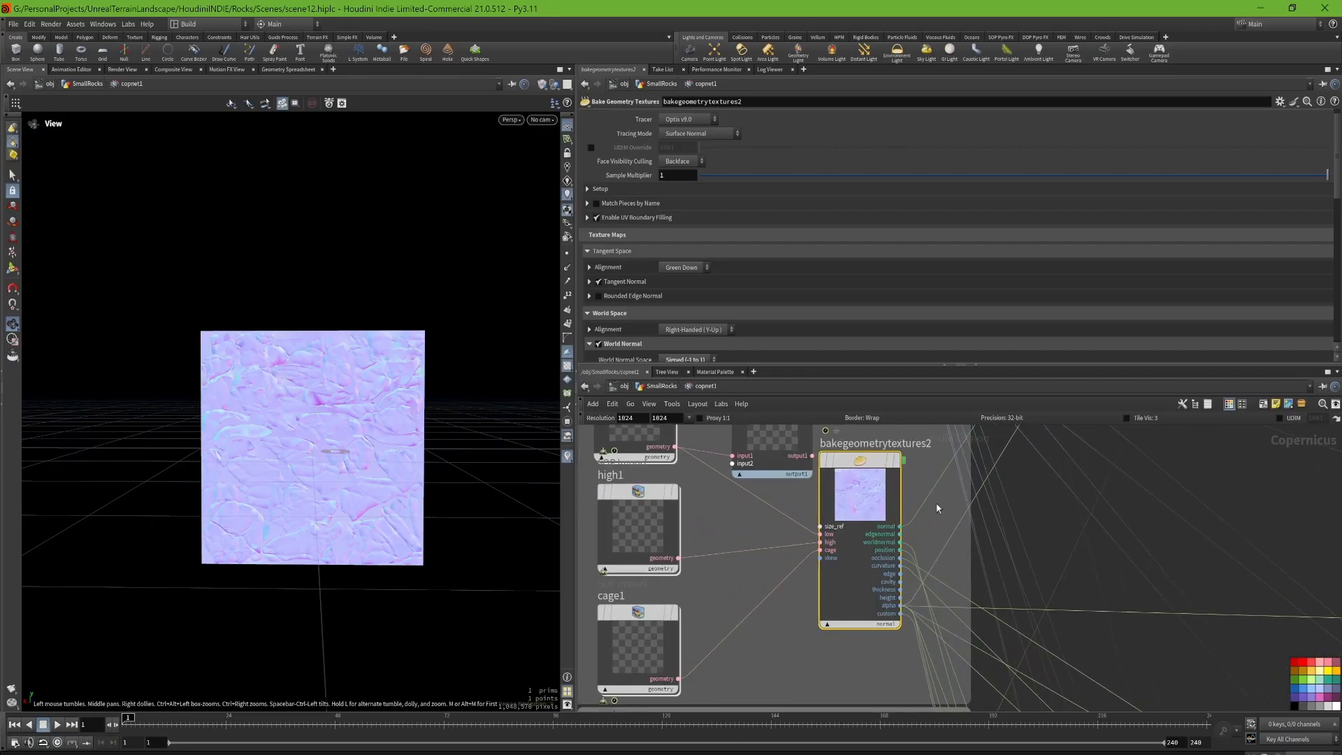
middle_click_drag(960, 579, 862, 601)
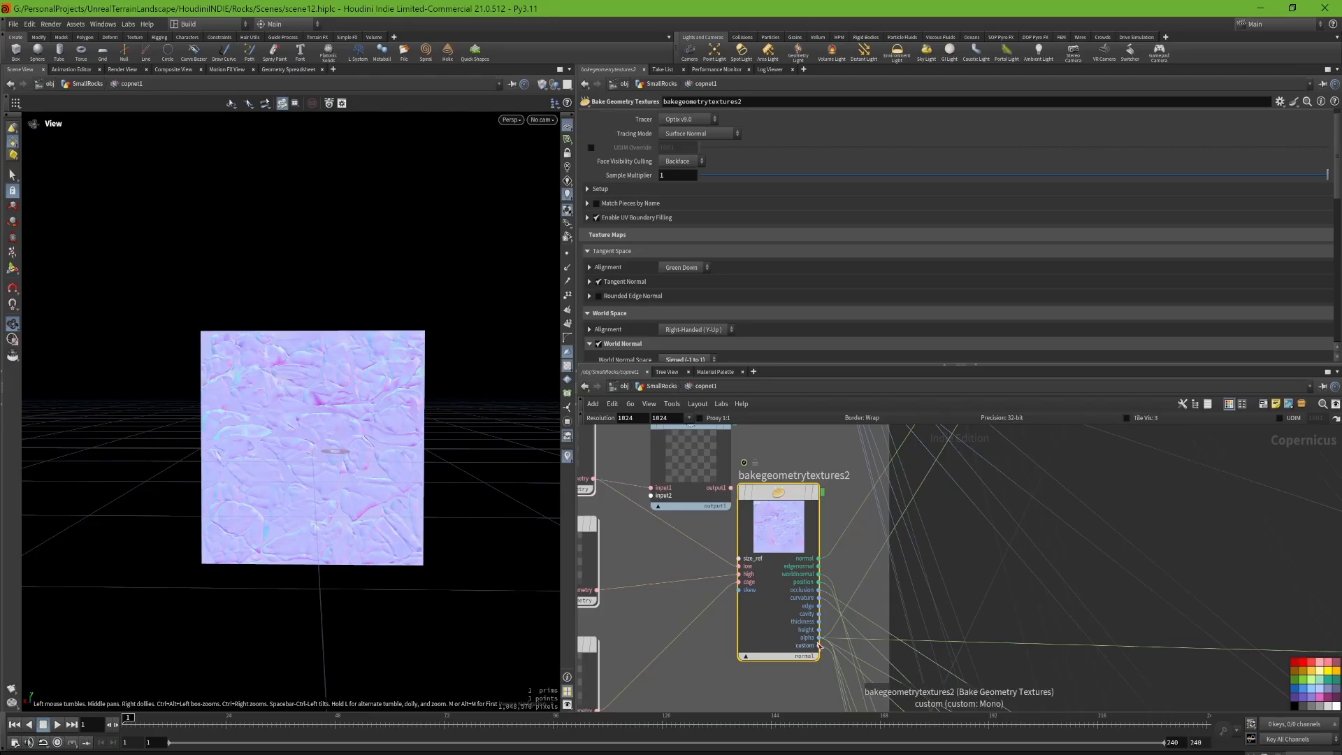
left_click(818, 558)
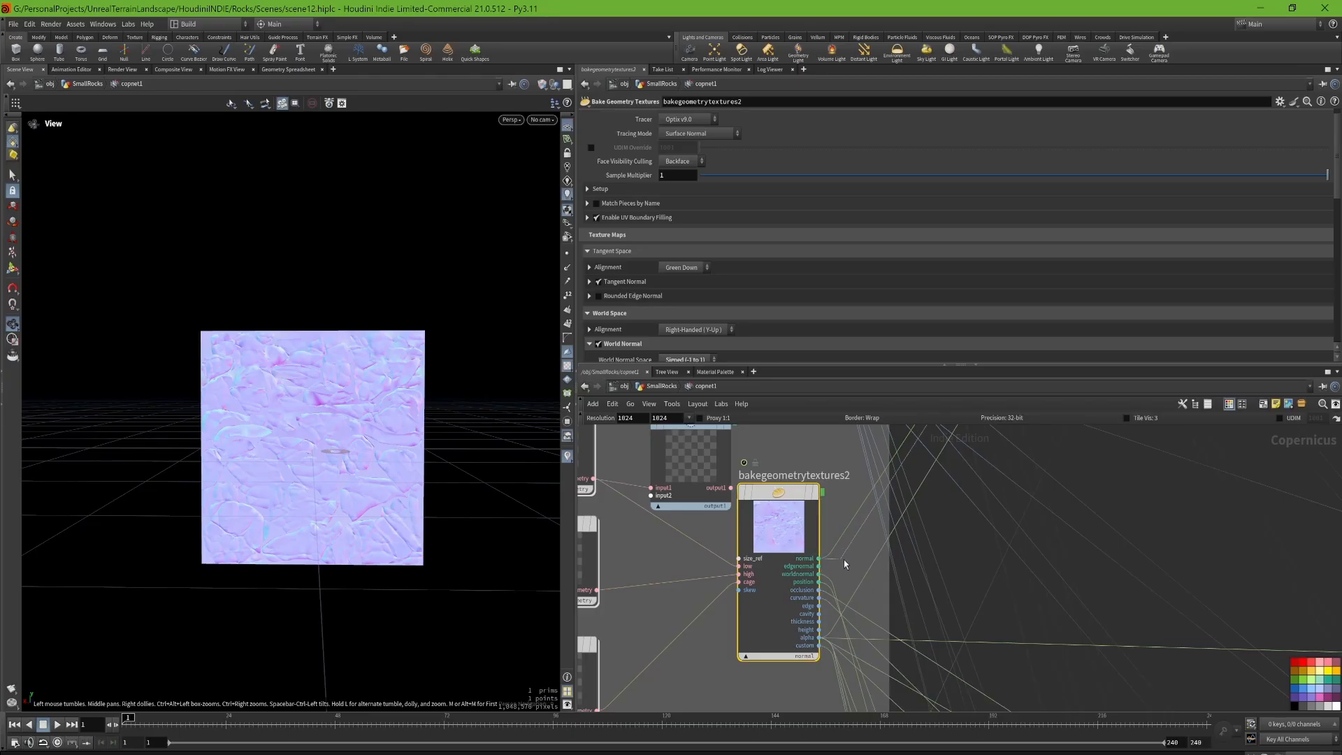
key("Escape")
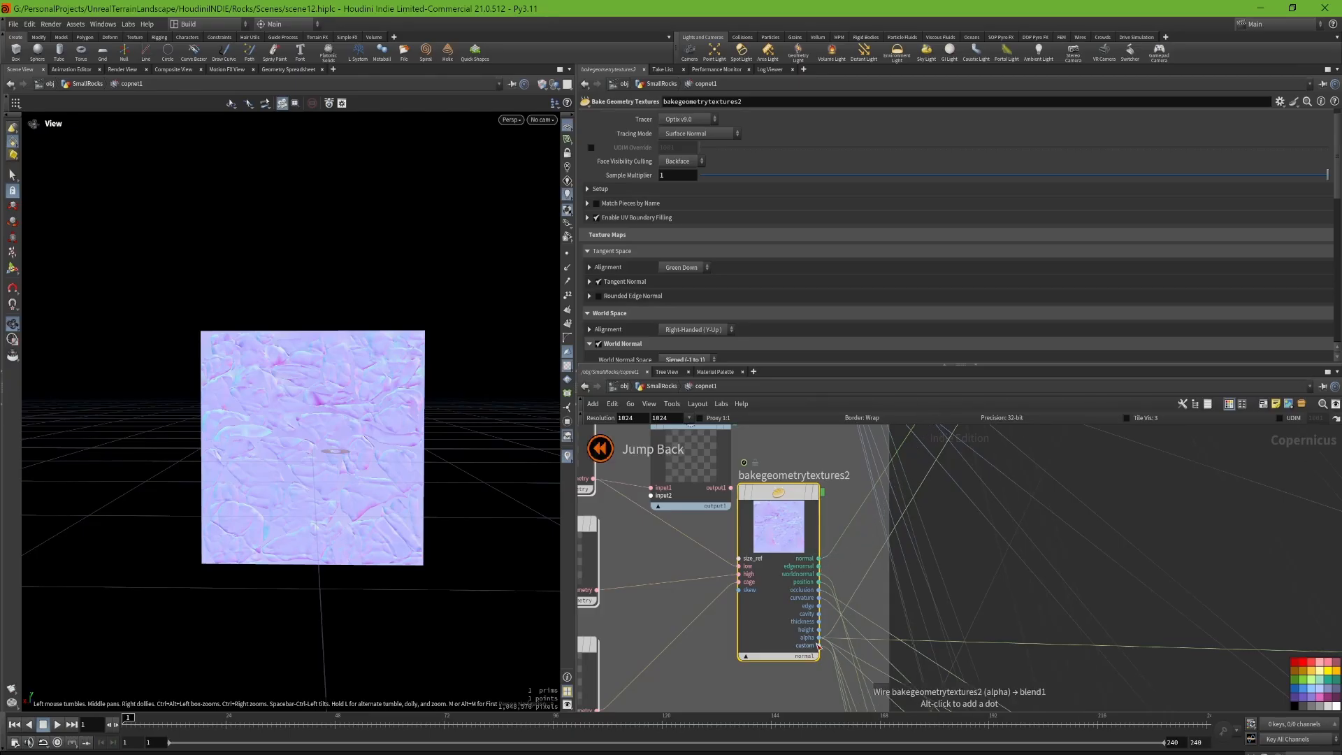
Step: Step the display through blend1, blend2 and blend3 again to compare the layered normal maps
middle_click_drag(1036, 440, 883, 693)
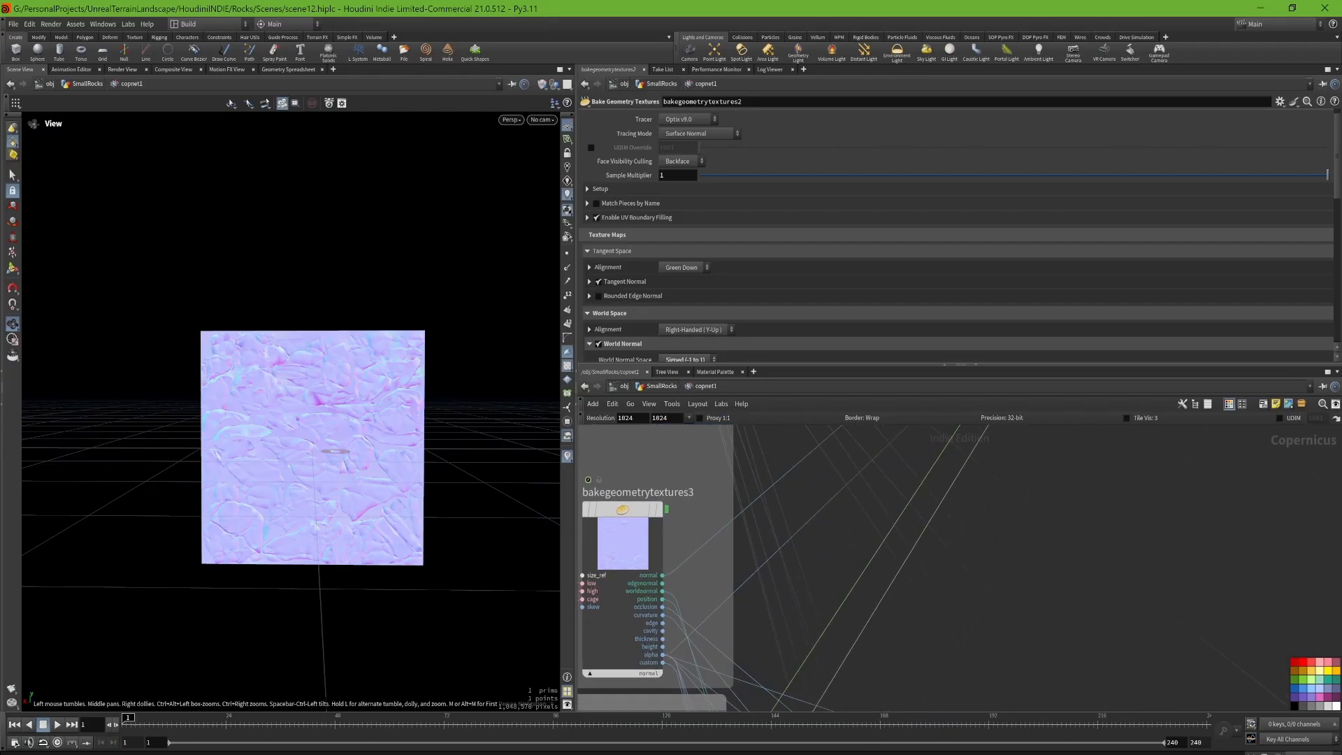
scroll(884, 688, "down", 4)
middle_click_drag(1087, 447, 909, 677)
scroll(963, 501, "up", 6)
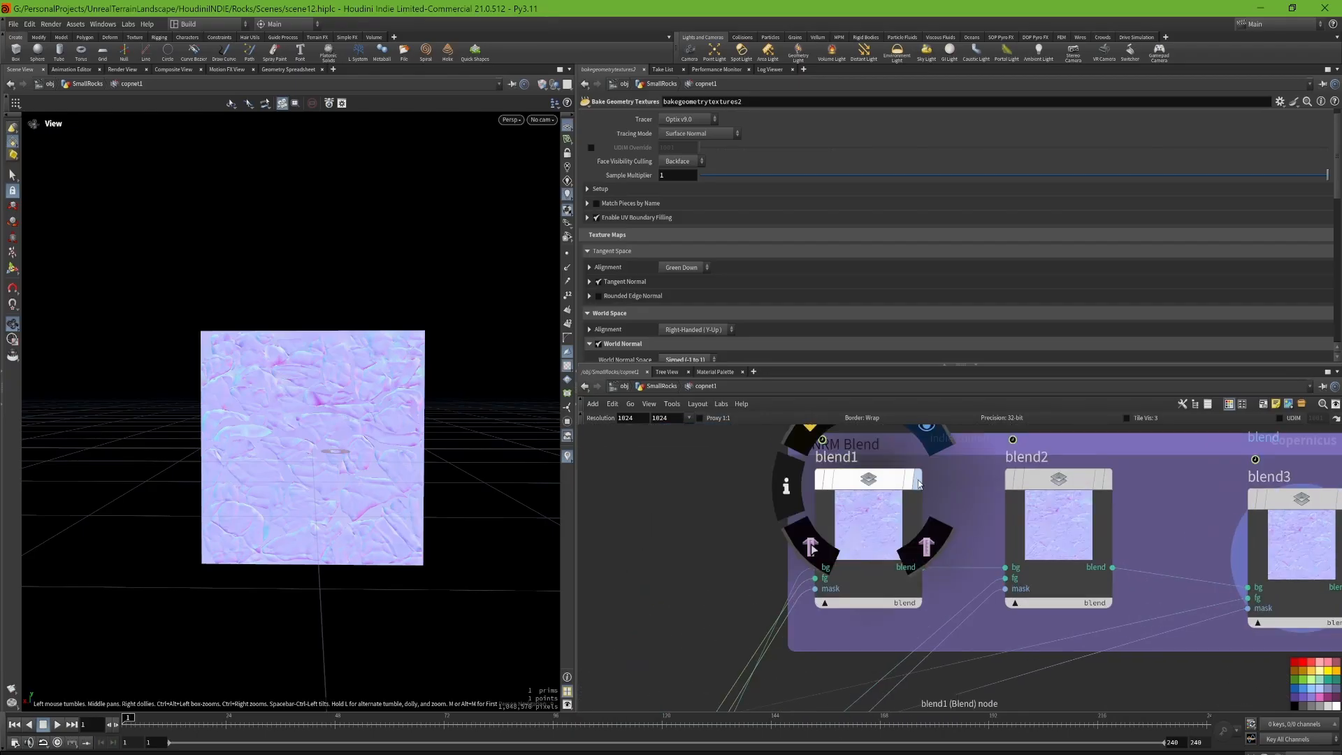
left_click(918, 480)
left_click(1107, 479)
middle_click_drag(1151, 481, 960, 483)
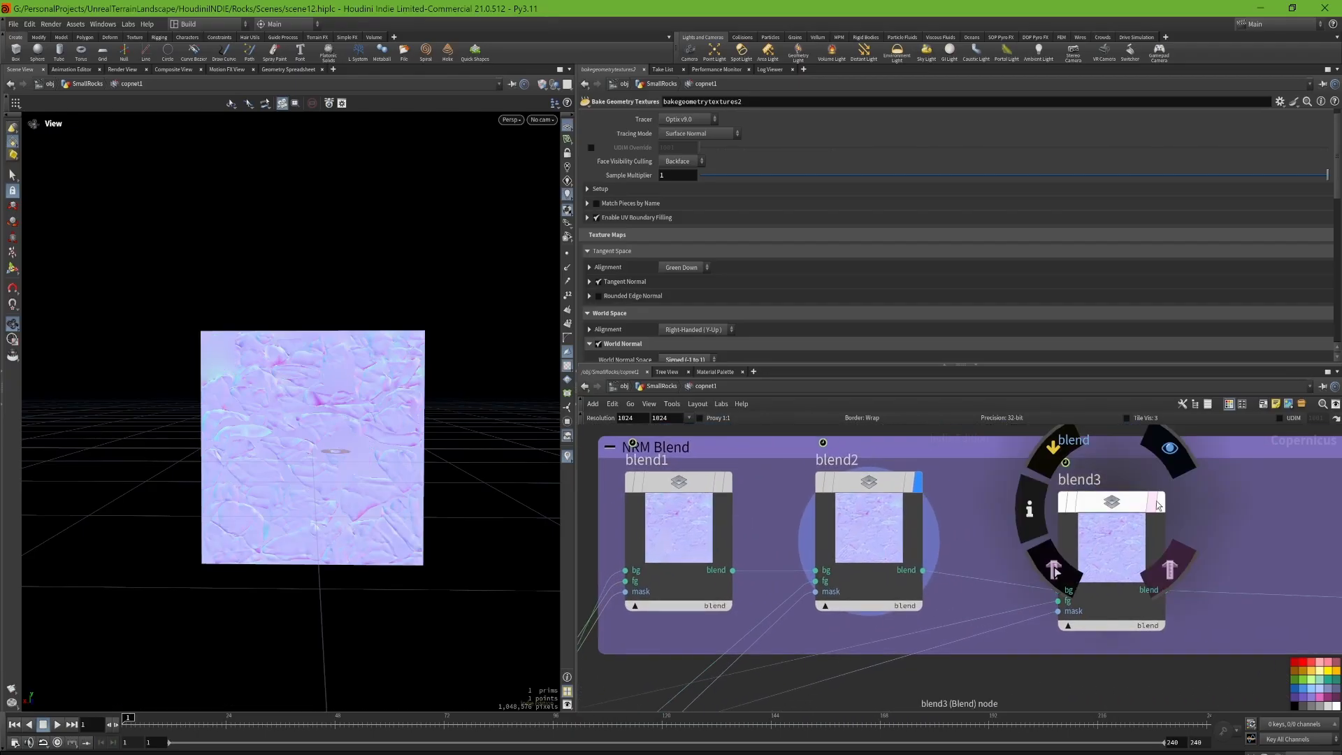
left_click(1162, 512)
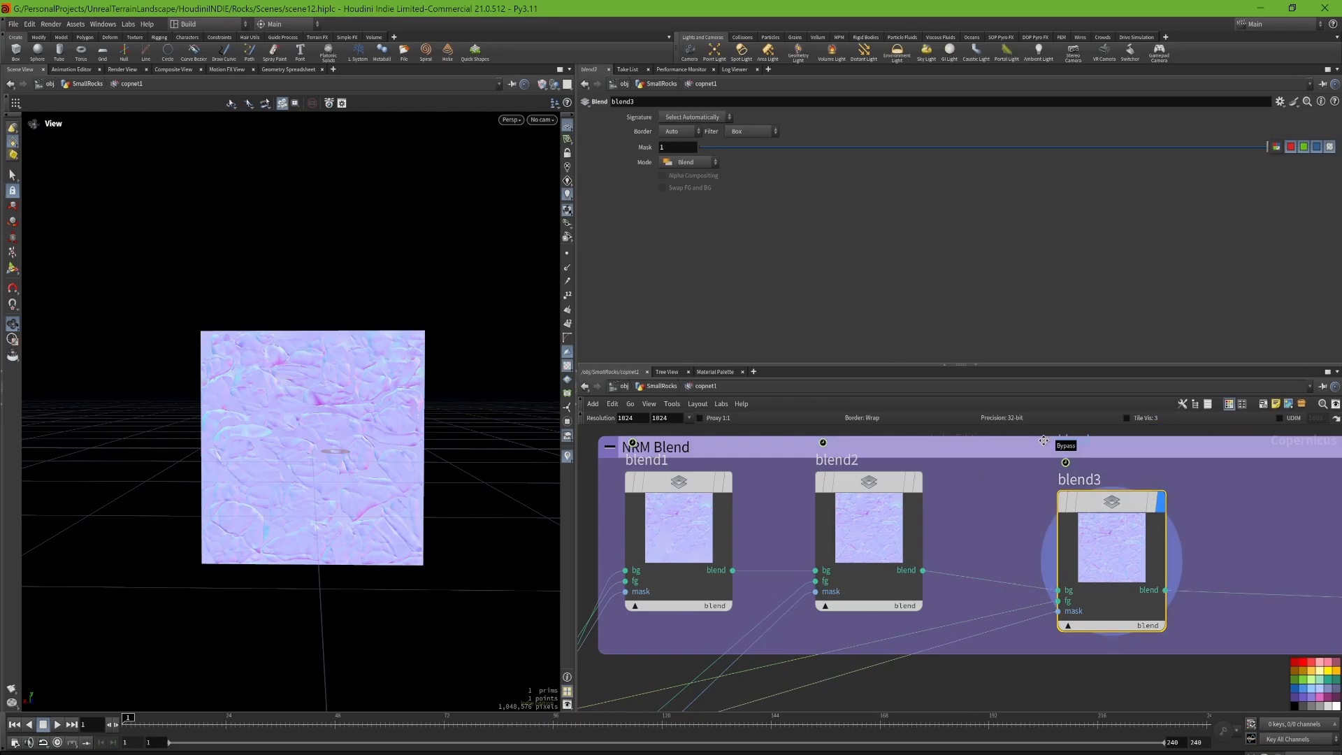
Step: Display extrapolateboundaries1 and examine the filled gaps between rocks in the normal map up close
middle_click_drag(1286, 547, 975, 536)
middle_click_drag(1263, 509, 984, 503)
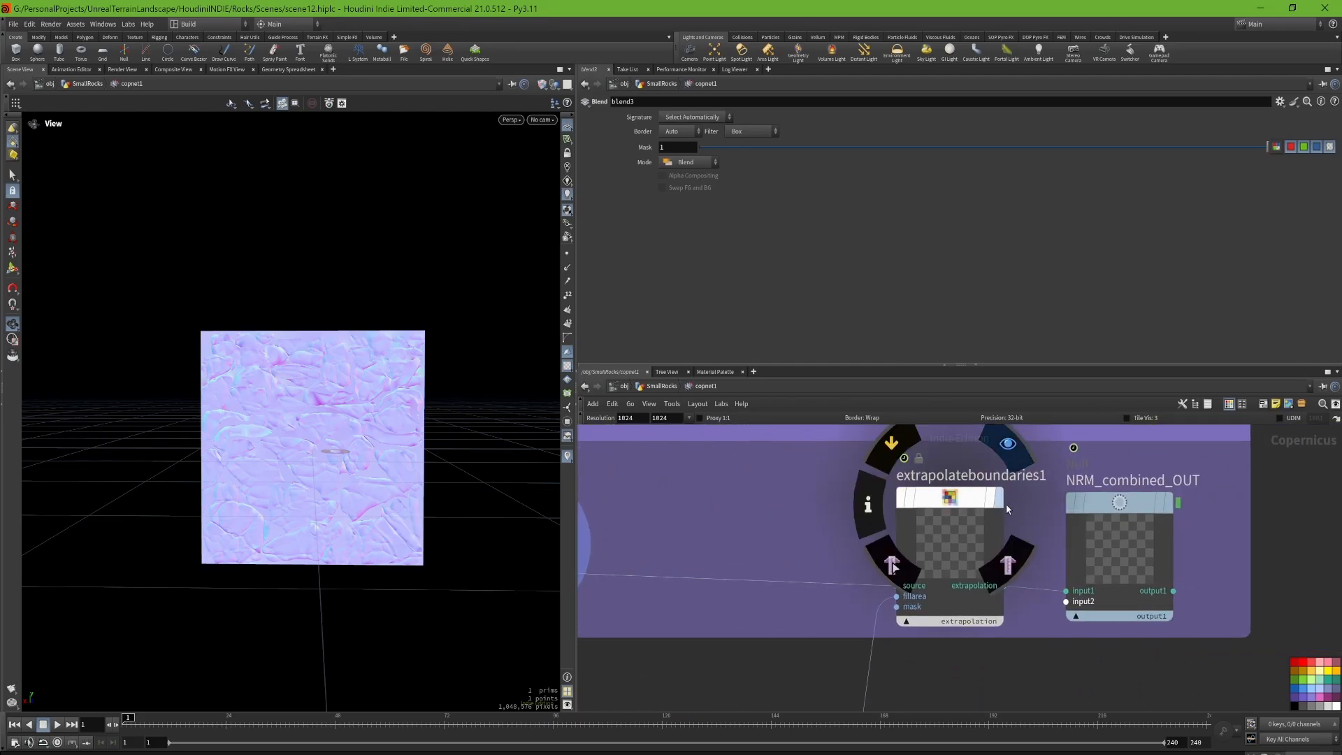
left_click(998, 498)
scroll(344, 441, "up", 3)
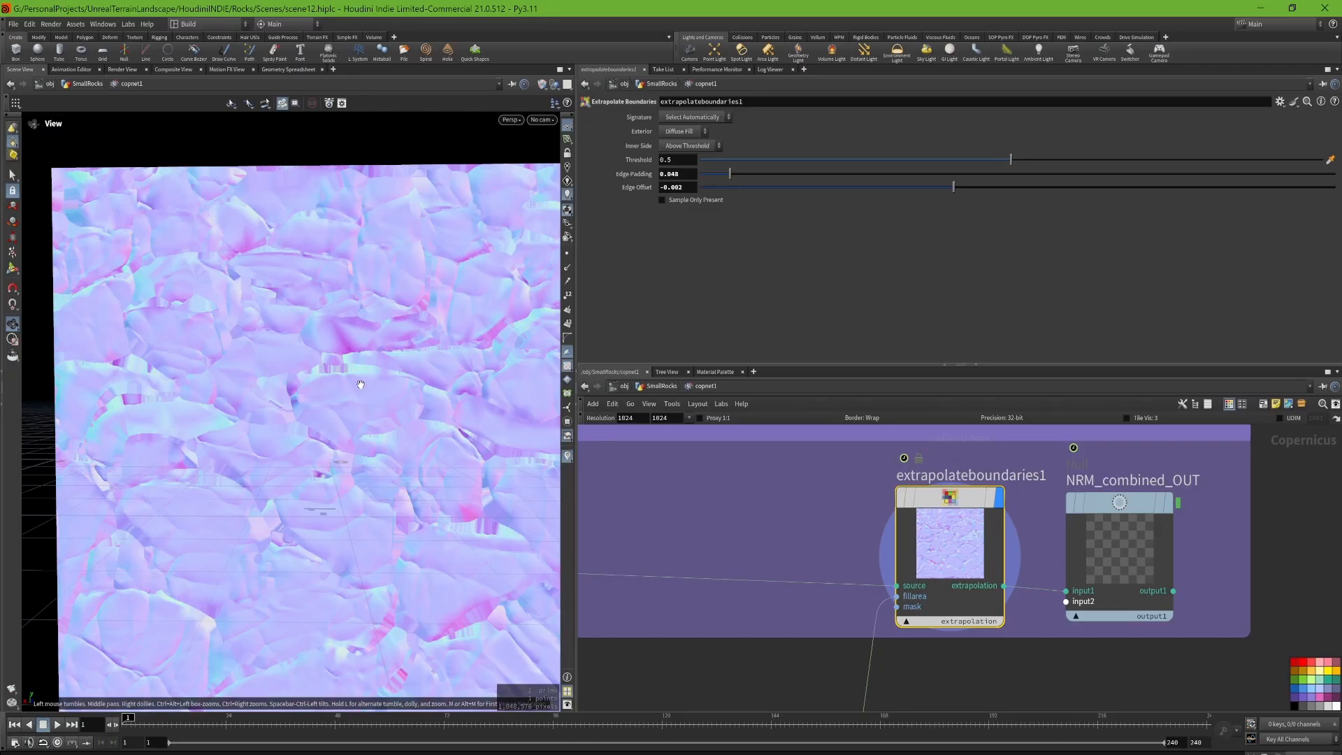
left_click_drag(360, 384, 270, 411)
scroll(172, 475, "up", 4)
middle_click_drag(172, 476, 218, 457)
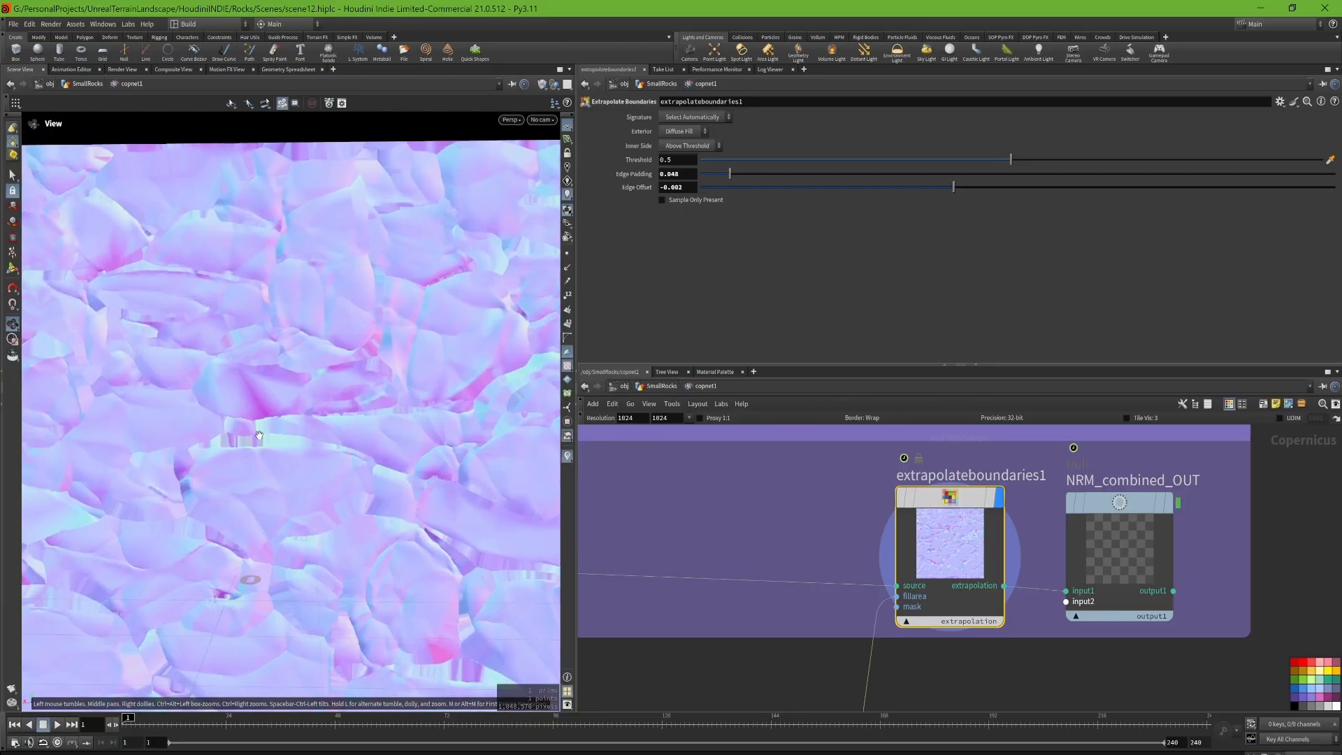
scroll(212, 445, "down", 5)
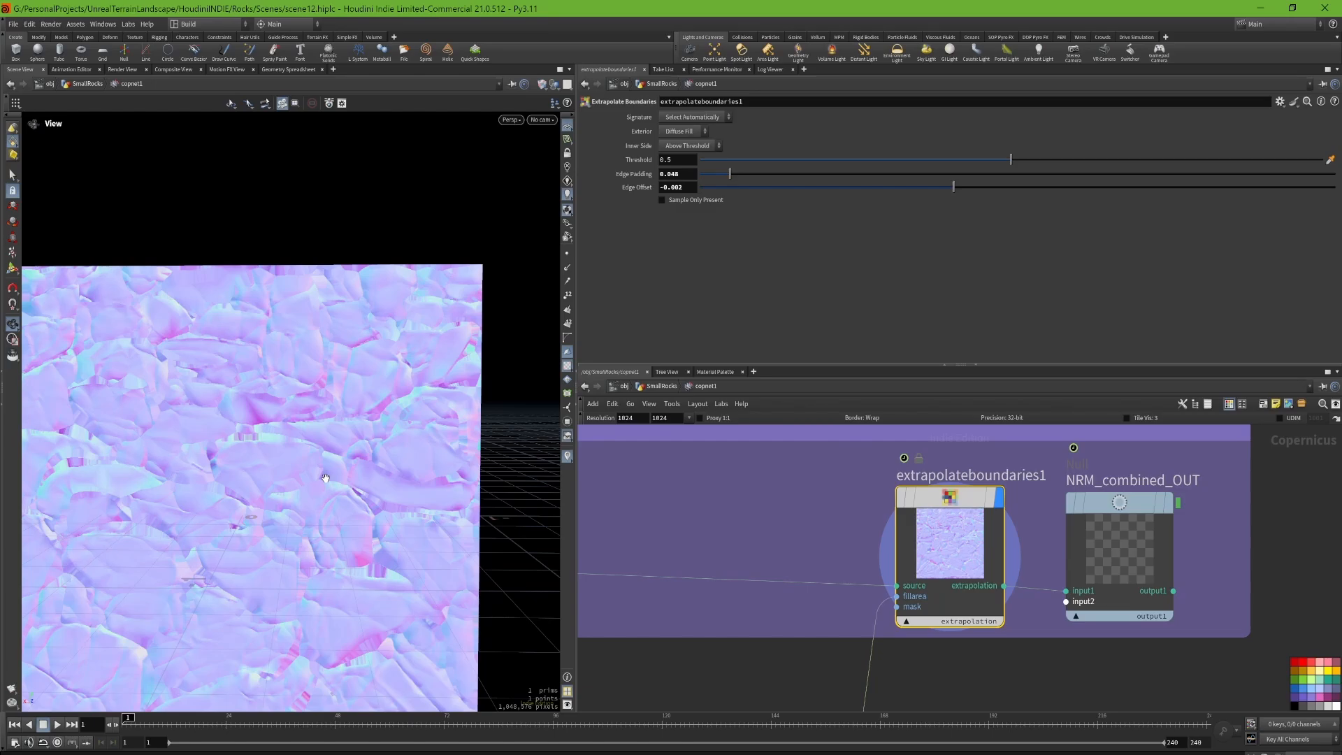
Step: Display the NRM_combined_OUT null to view the final combined normal map
middle_click_drag(867, 525, 745, 480)
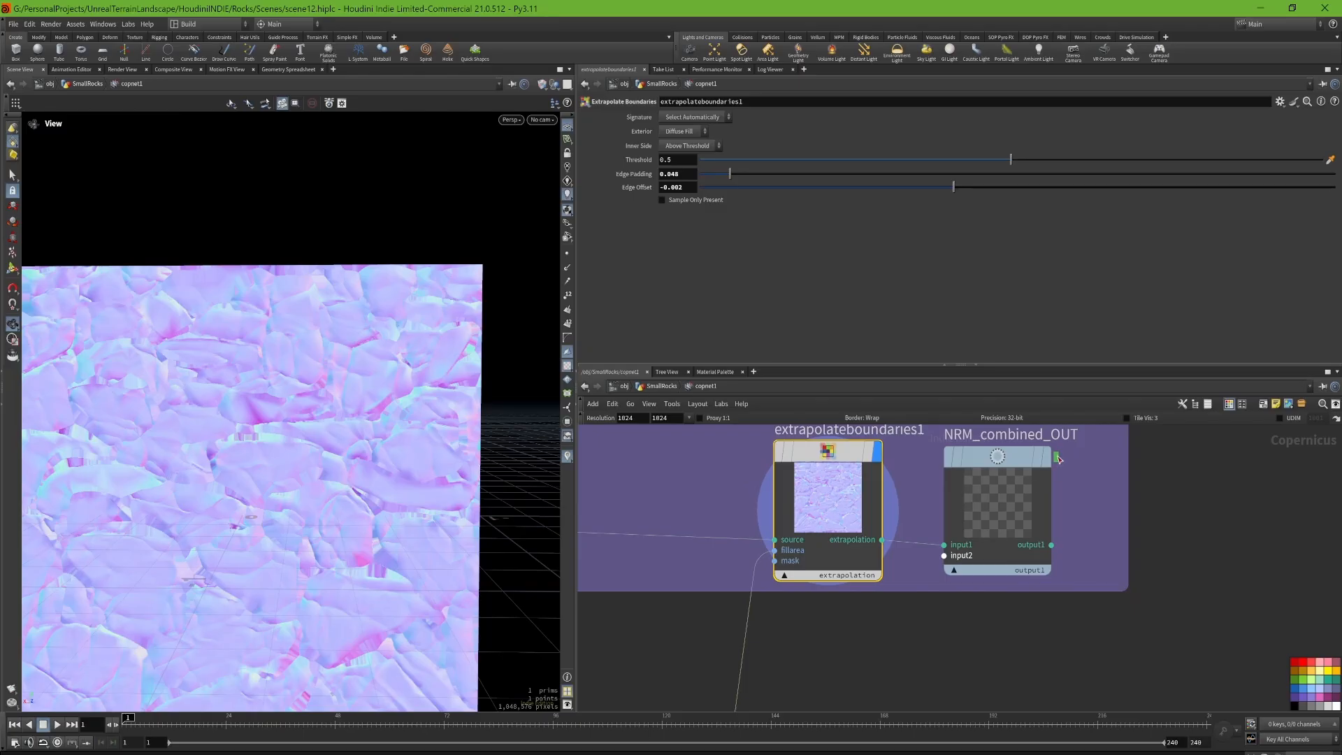
left_click(1013, 480)
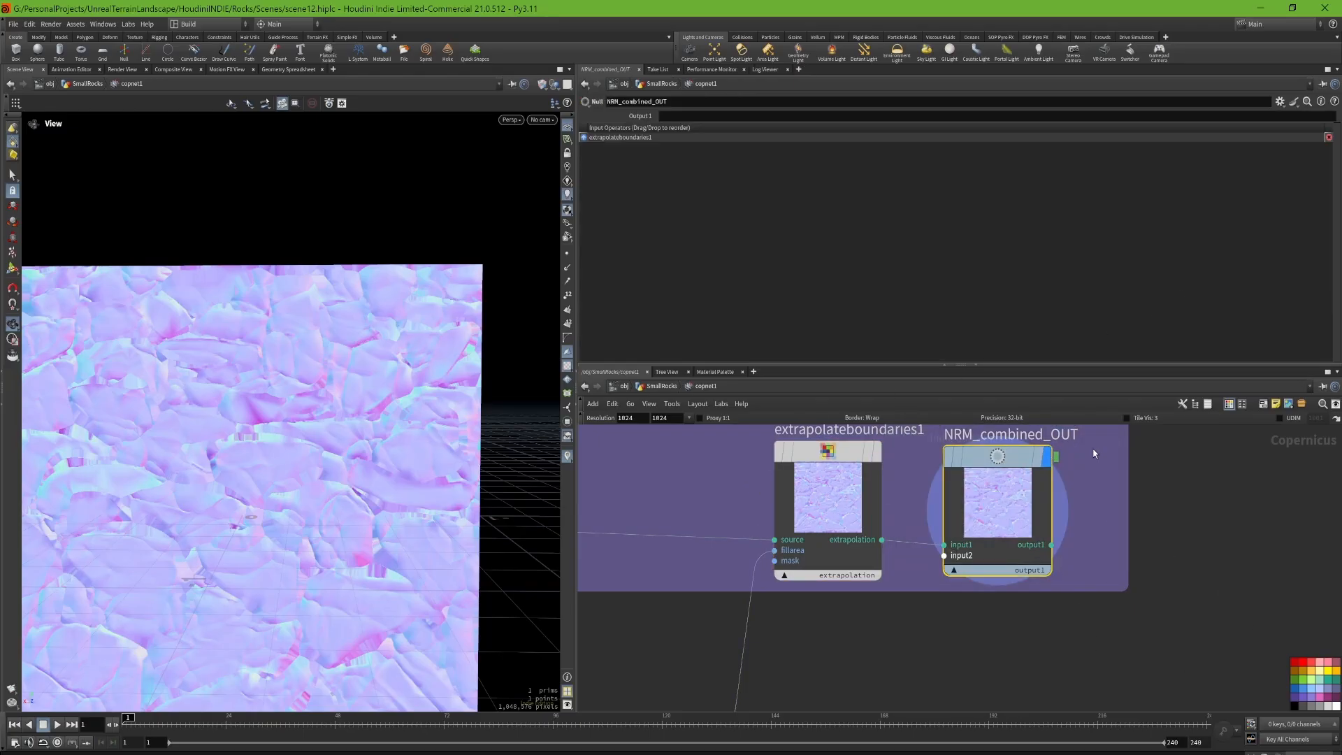
scroll(1093, 510, "down", 6)
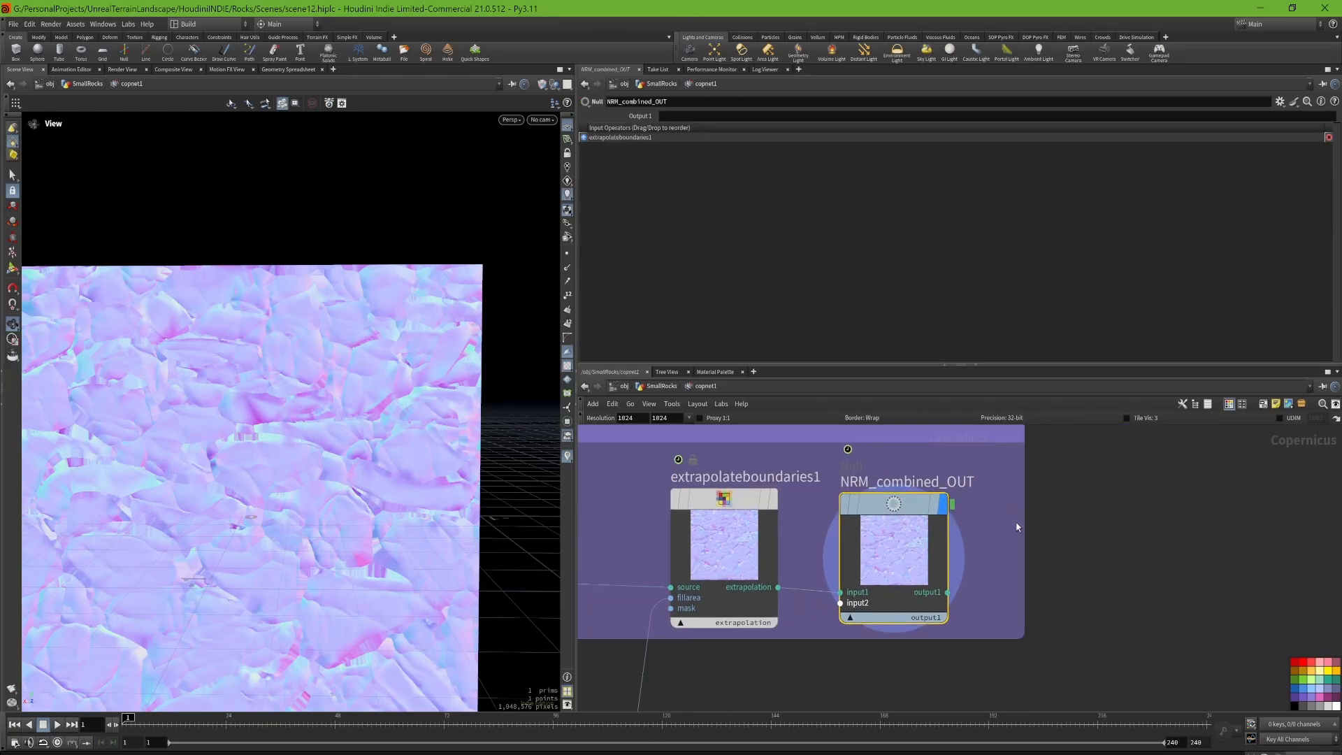
Step: Examine the Opacity OUT, AO and Curvature OUT groups and the fill, blur and boundary extrapolation nodes
middle_click_drag(1049, 540, 934, 501)
scroll(723, 688, "up", 3)
scroll(723, 698, "up", 4)
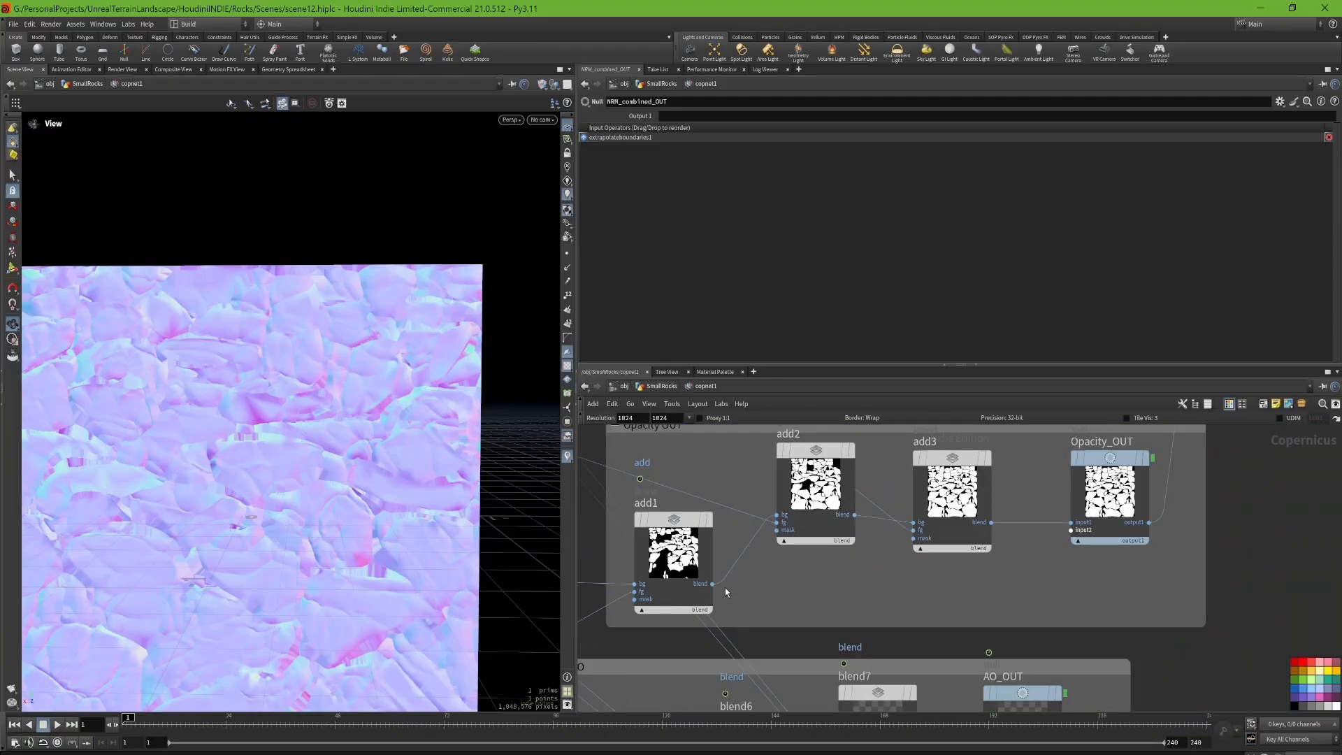
scroll(1003, 527, "down", 2)
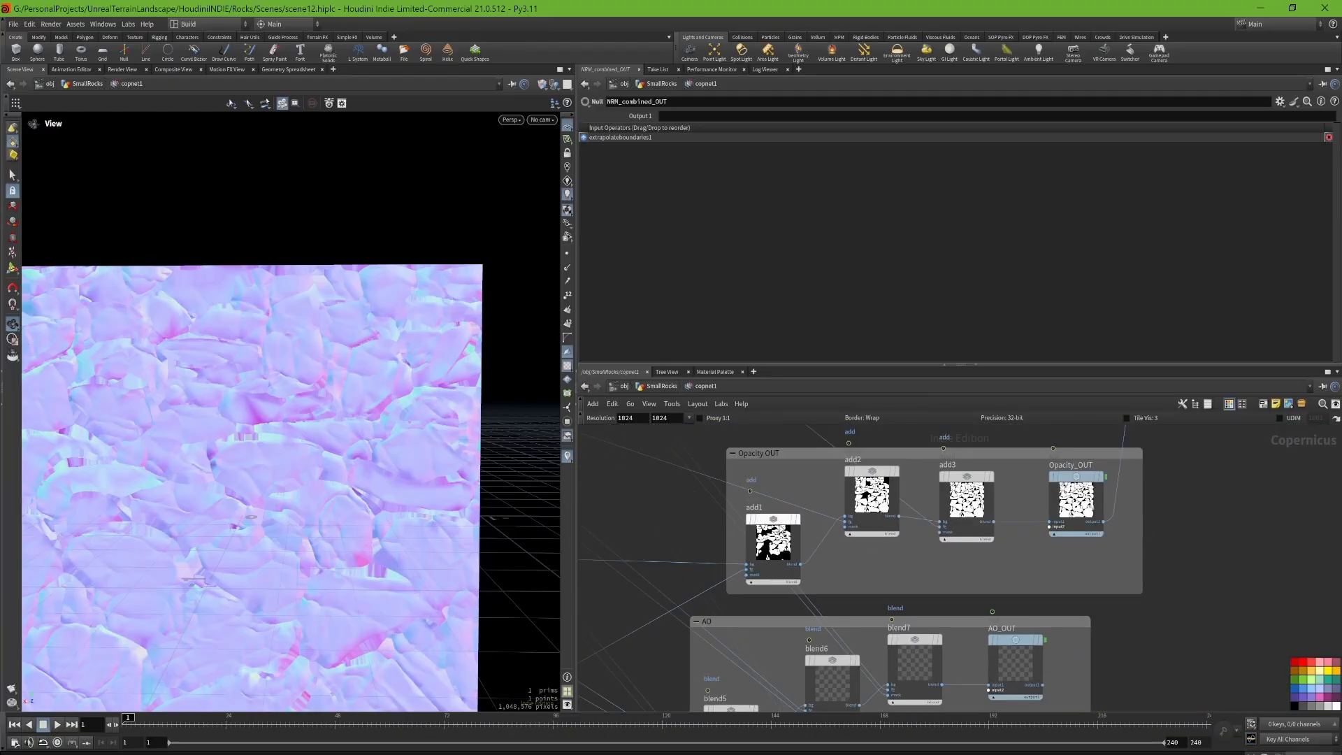
middle_click_drag(761, 645, 818, 508)
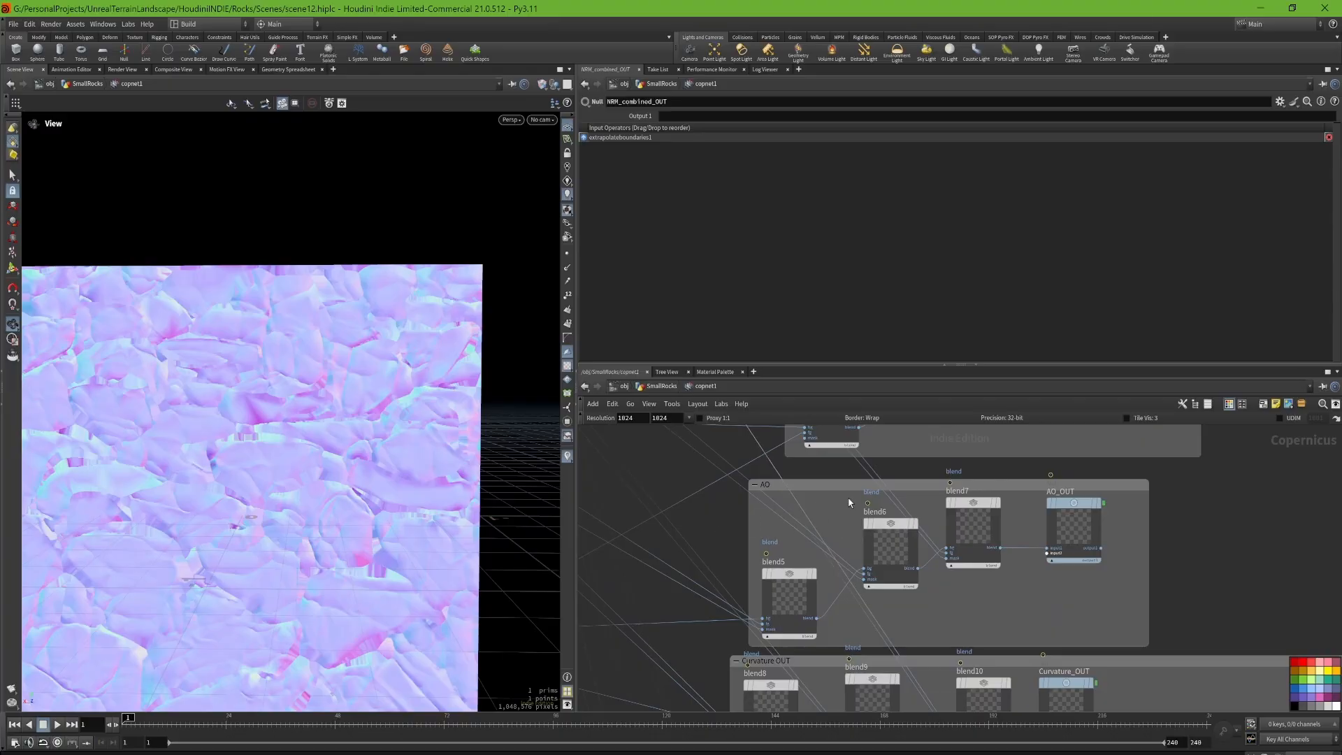
middle_click_drag(1038, 608, 985, 399)
middle_click_drag(958, 614, 796, 560)
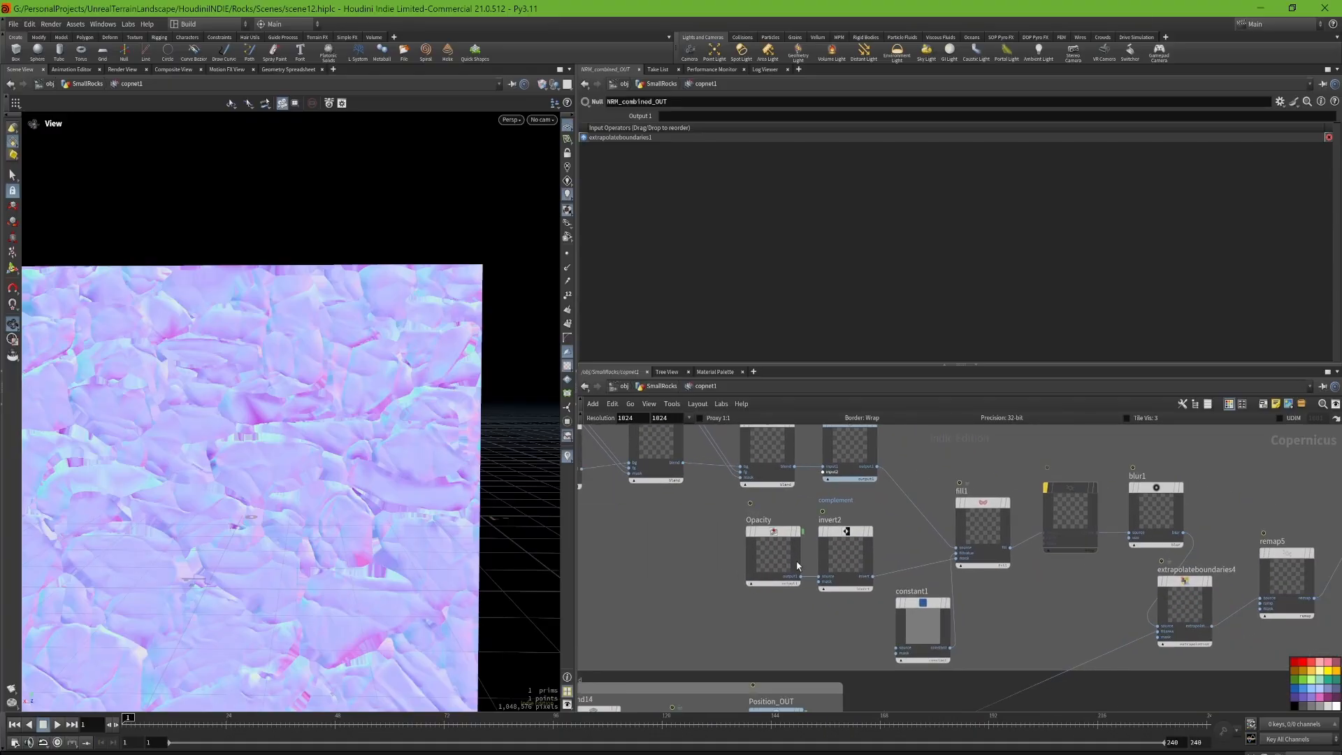
scroll(861, 484, "down", 1)
middle_click_drag(1051, 590, 1131, 477)
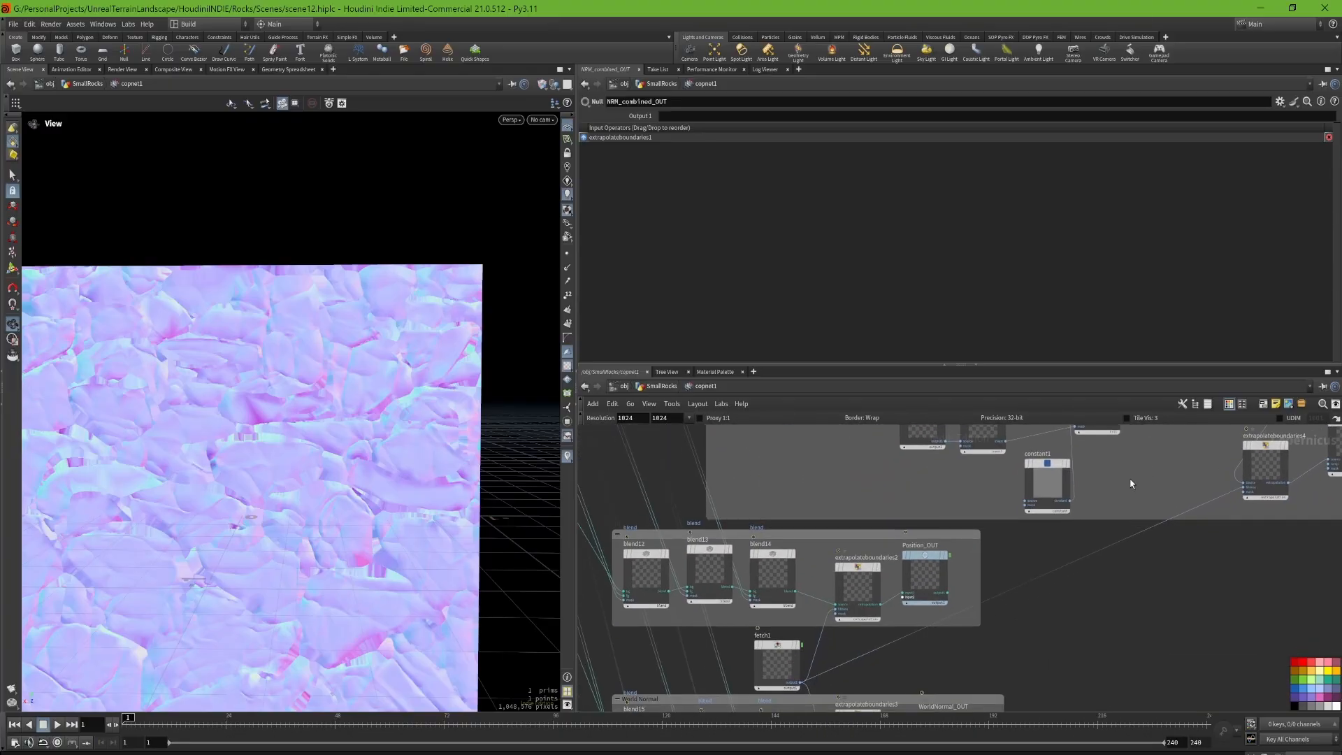
Step: Inspect the Position_OUT and WorldNormal_OUT nulls and display the combined world normal map
middle_click_drag(817, 515, 912, 469)
scroll(1020, 529, "up", 2)
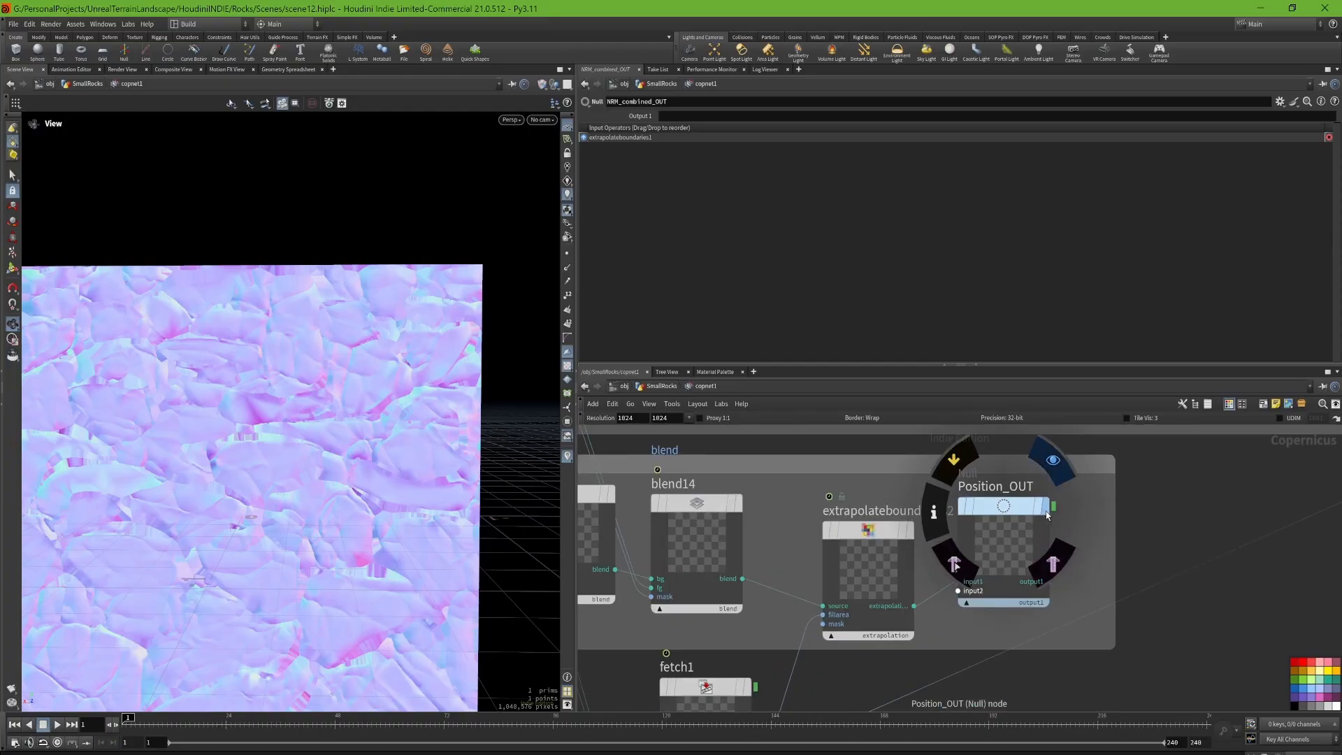
left_click(1046, 510)
scroll(1122, 531, "down", 3)
middle_click_drag(1140, 615, 1037, 608)
scroll(1067, 594, "up", 4)
left_click(1058, 573)
left_click(1026, 580)
scroll(1145, 548, "up", 1)
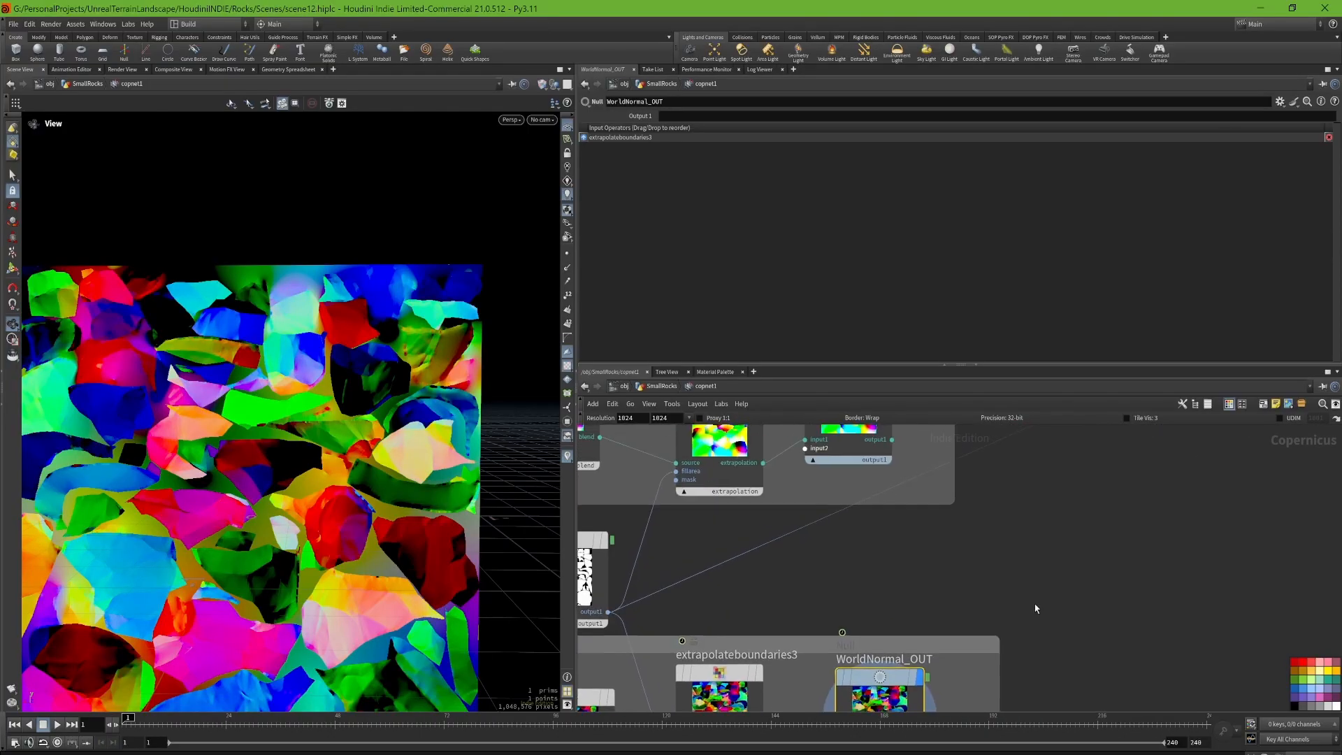
scroll(982, 593, "down", 2)
left_click_drag(947, 471, 900, 457)
middle_click_drag(842, 460, 793, 547)
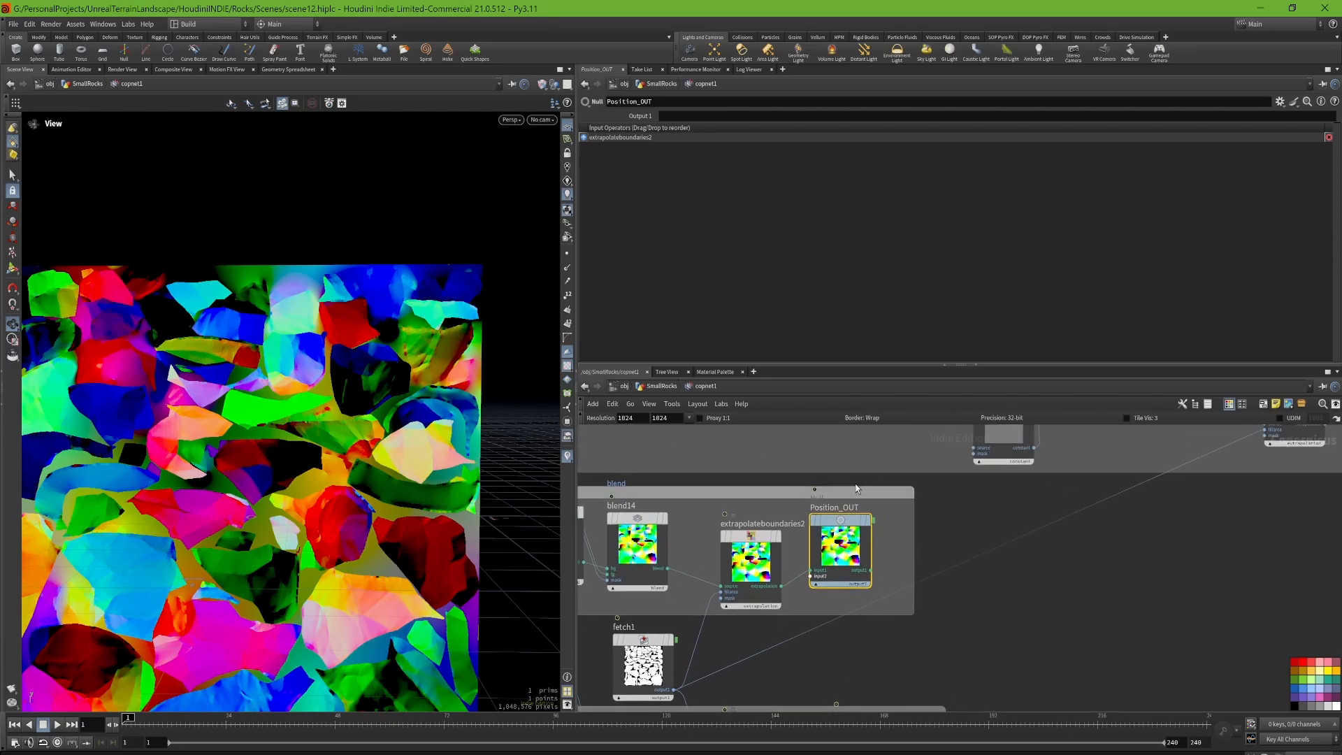
Step: Survey the network layout between the grey output groups and the coloured network boxes
middle_click_drag(1019, 605, 992, 470)
middle_click_drag(1082, 547, 904, 618)
right_click(994, 516)
left_click(950, 504)
scroll(954, 504, "down", 3)
scroll(955, 586, "down", 5)
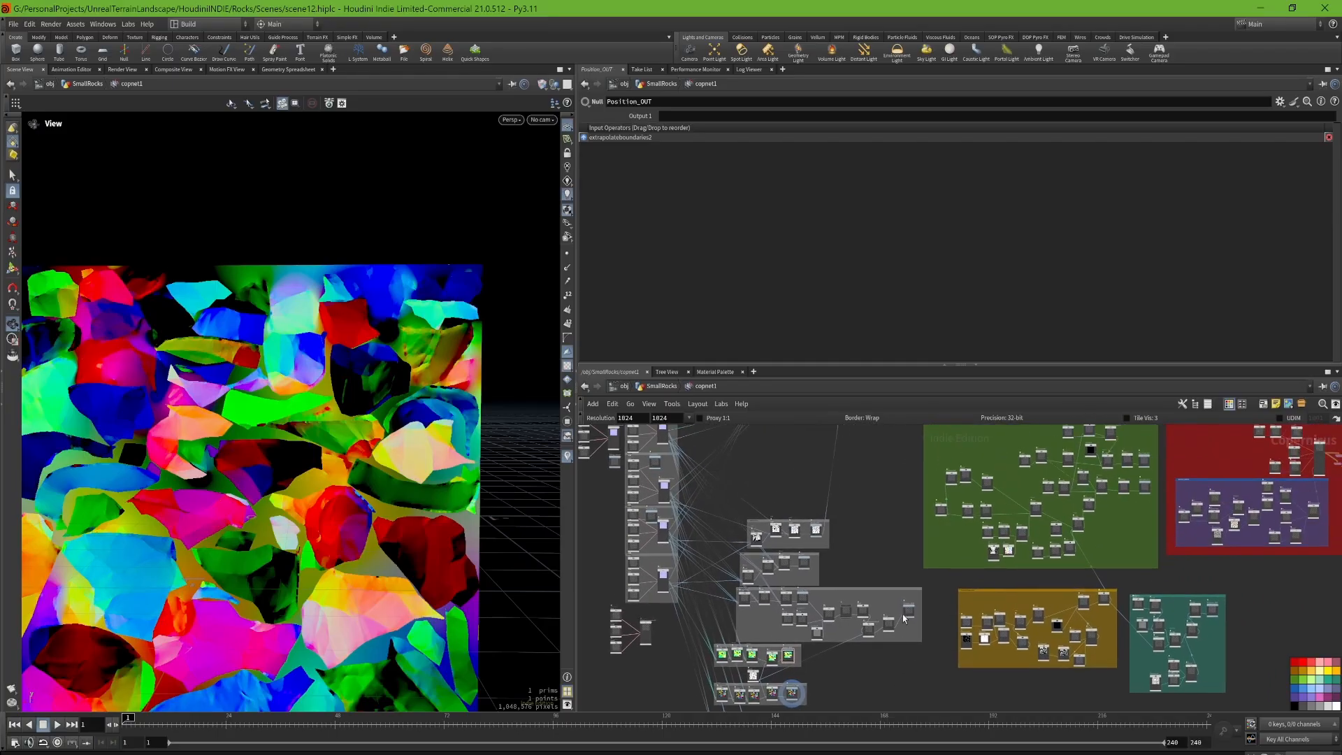
middle_click_drag(1030, 529, 1070, 488)
scroll(904, 632, "up", 2)
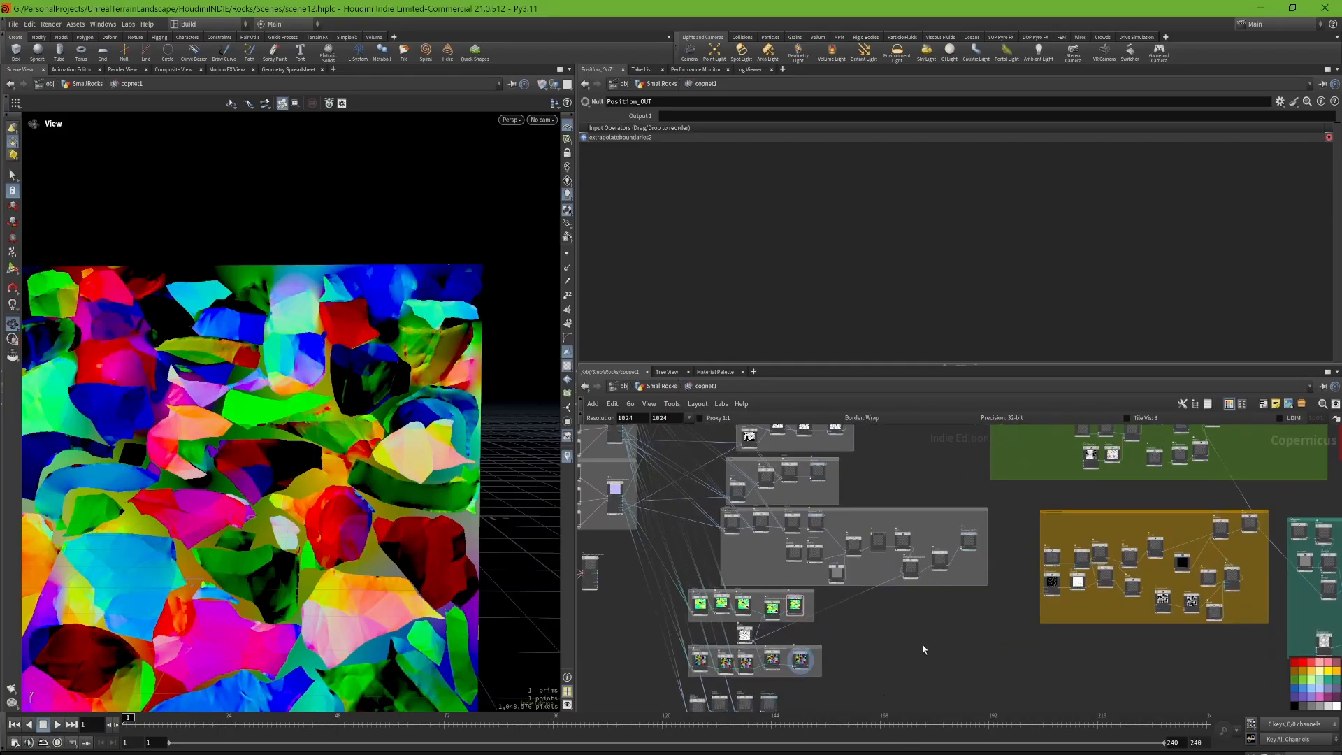
scroll(869, 590, "down", 3)
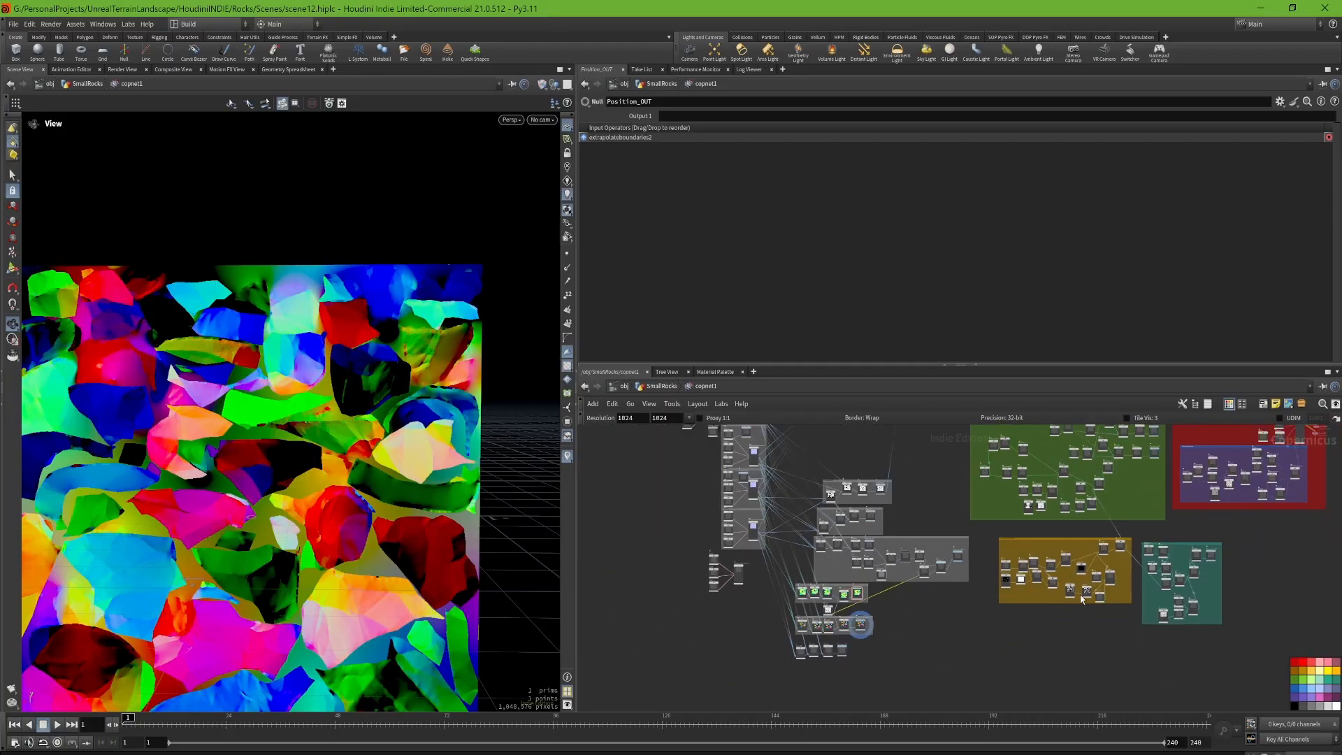
scroll(902, 631, "up", 5)
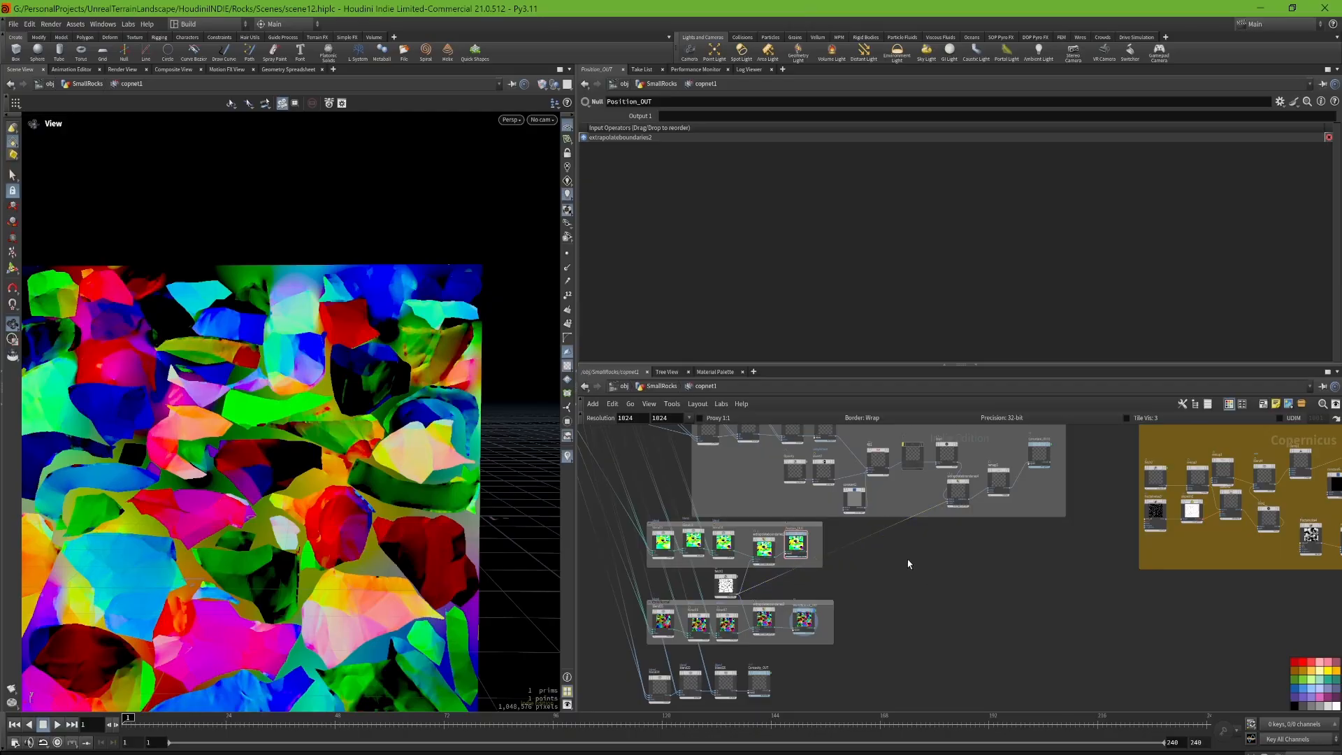
scroll(895, 574, "up", 6)
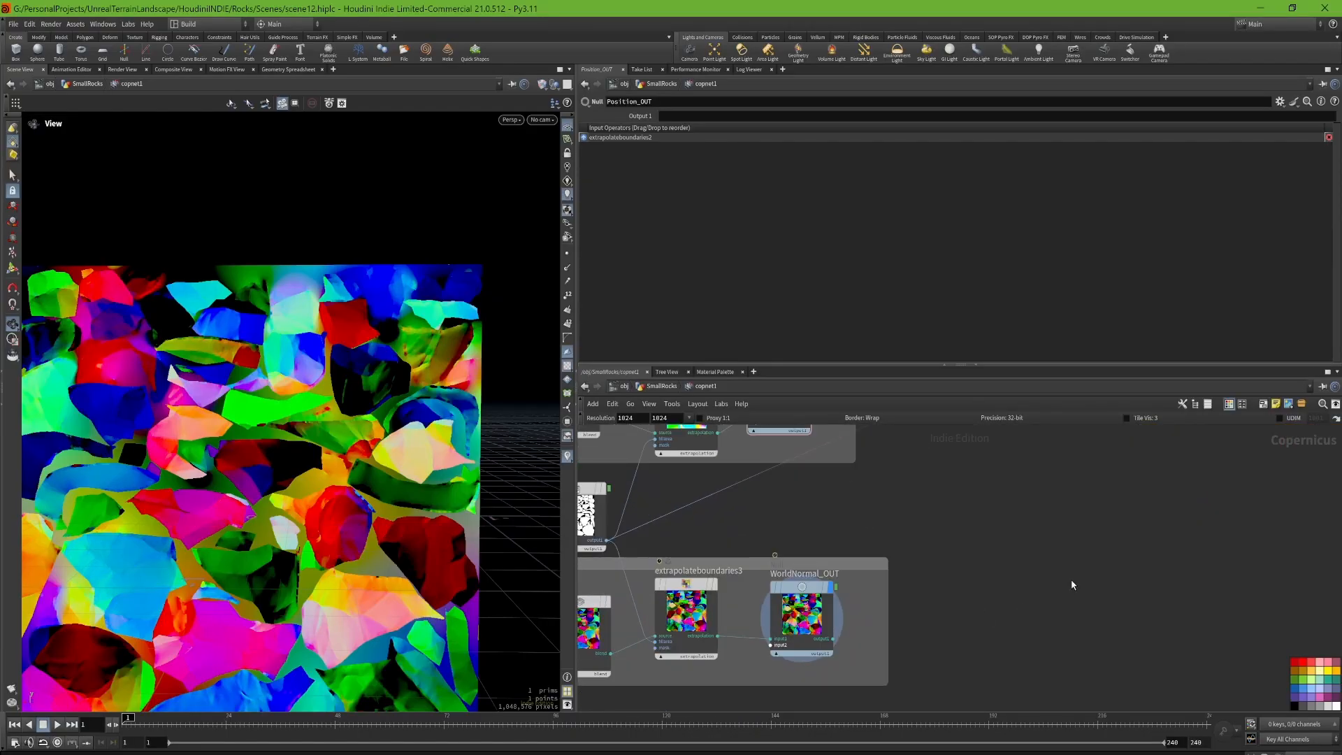
Step: Add a Fetch node in the empty area beside the WorldNormal_OUT group
key("Tab")
type("fetch")
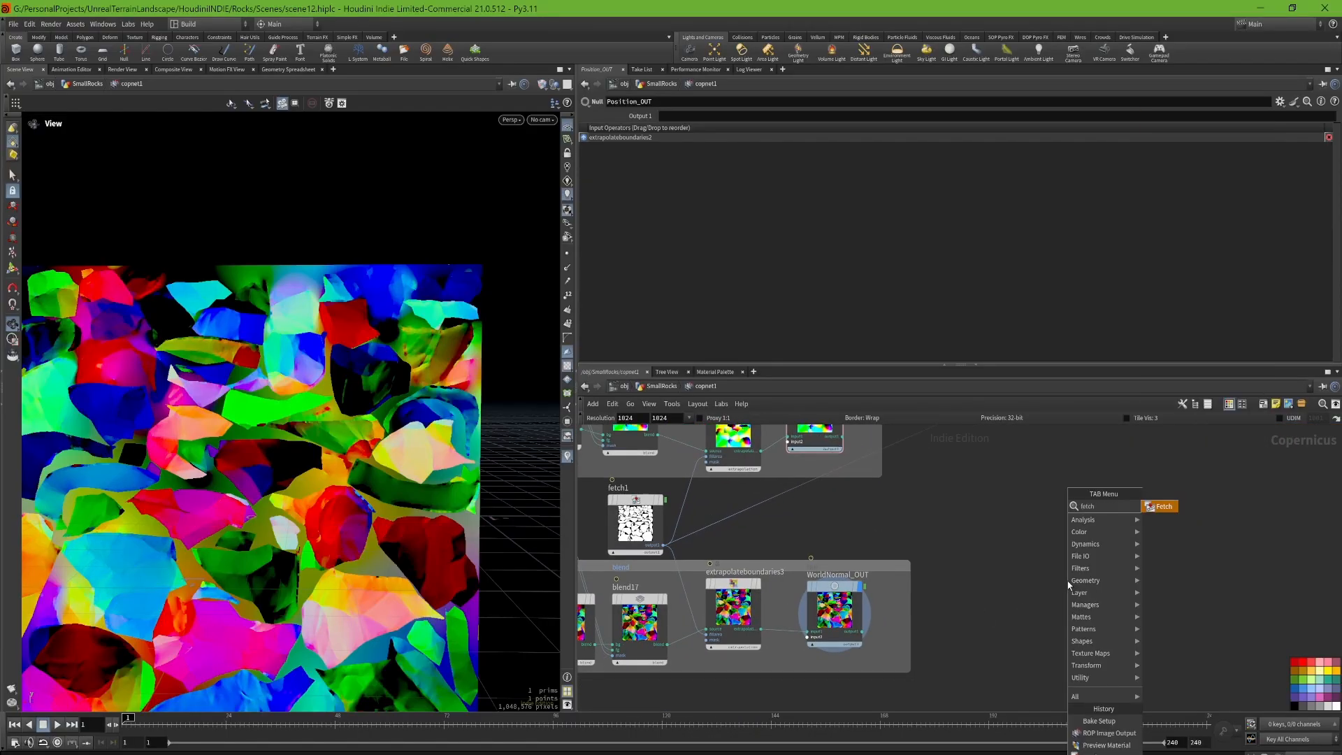
key("Return")
left_click(1068, 585)
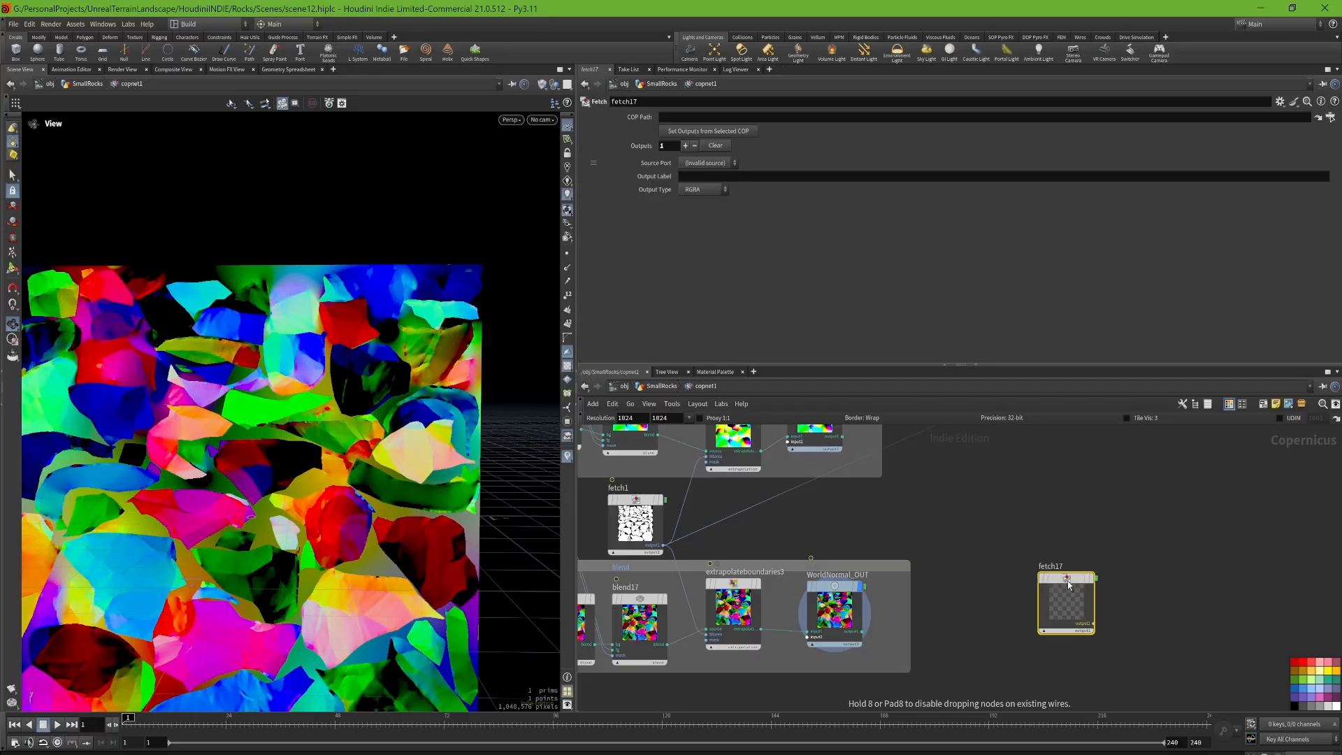
Step: Set the new Fetch node's COP path to /obj/SmallRocks/copnet1/WorldNormal_OUT
left_click(1330, 119)
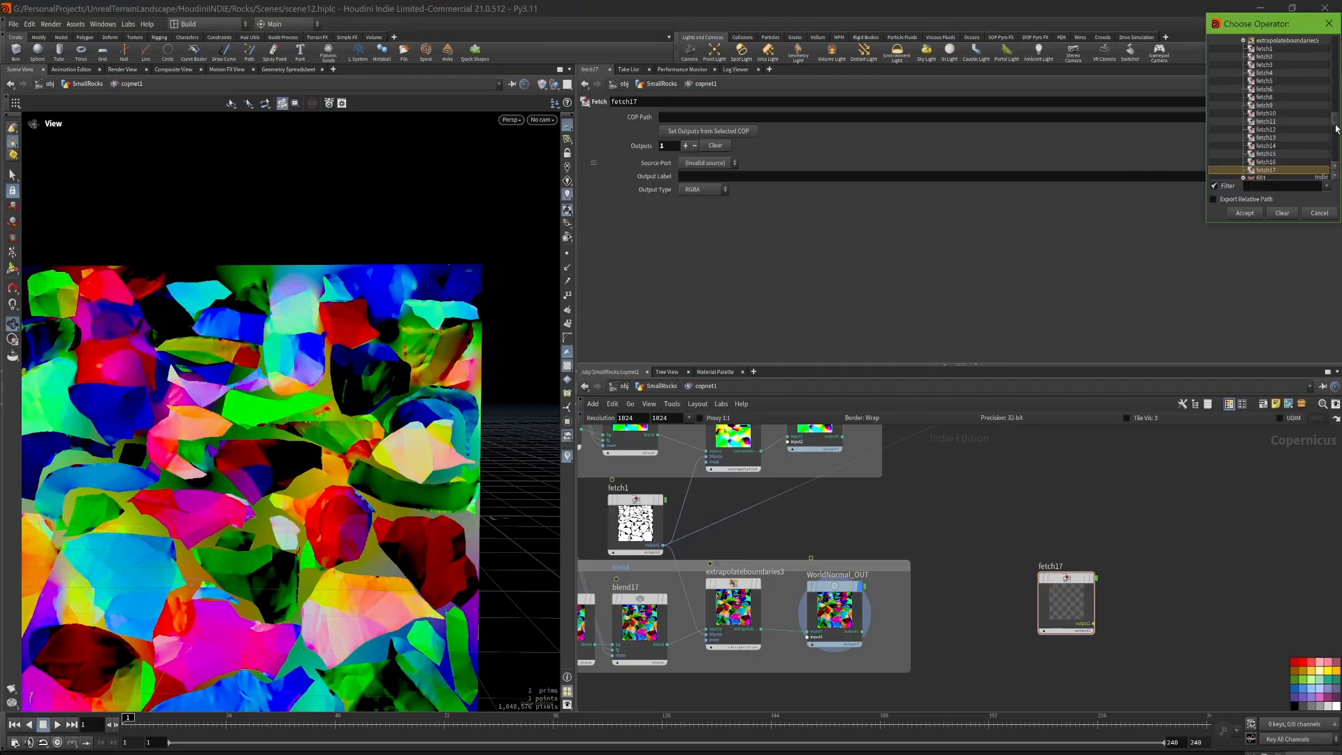
left_click_drag(1335, 120, 1335, 42)
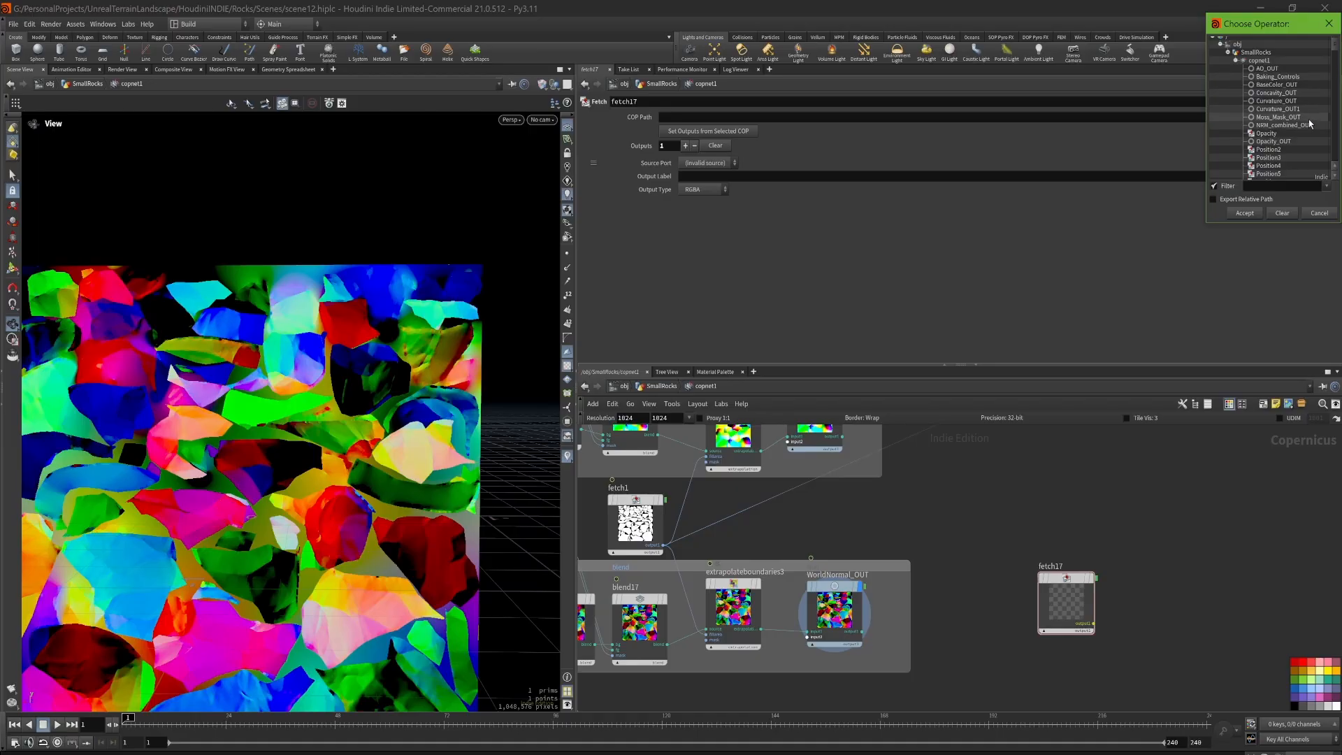
scroll(1293, 122, "down", 3)
scroll(1296, 140, "down", 2)
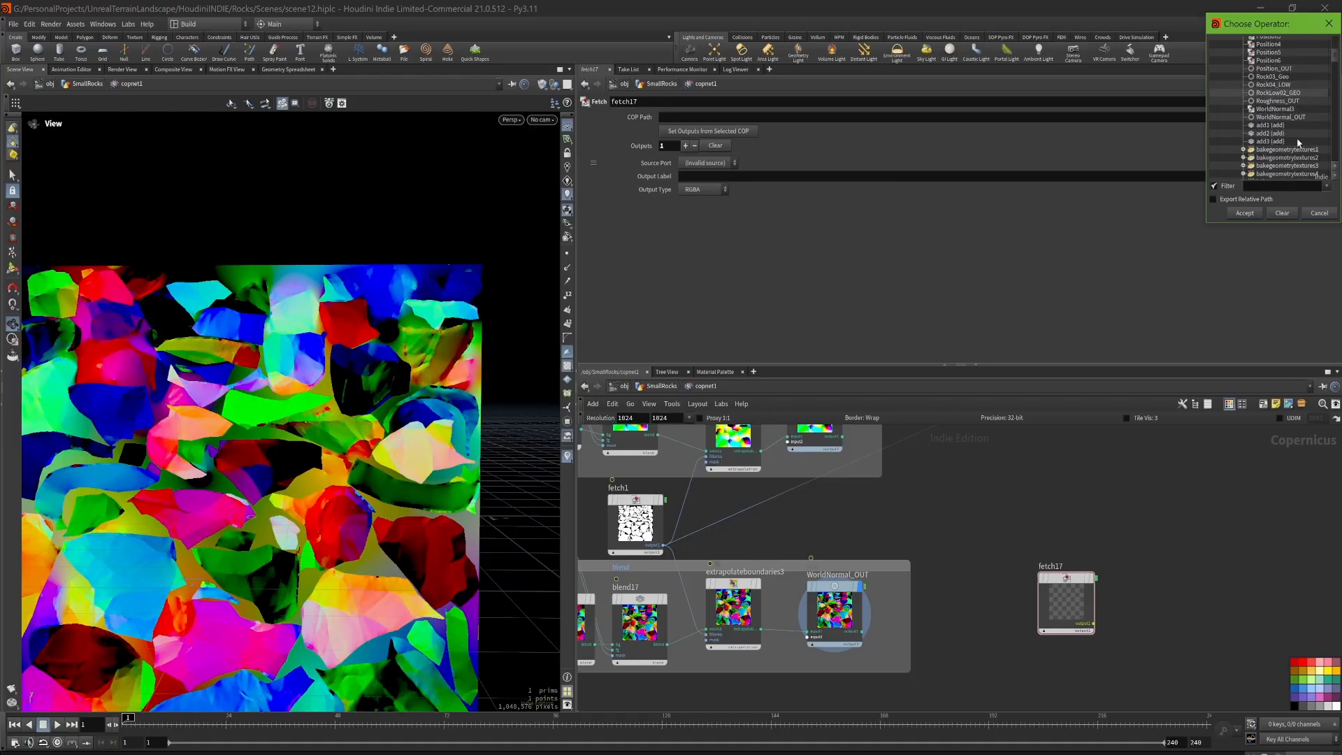
left_click(1289, 118)
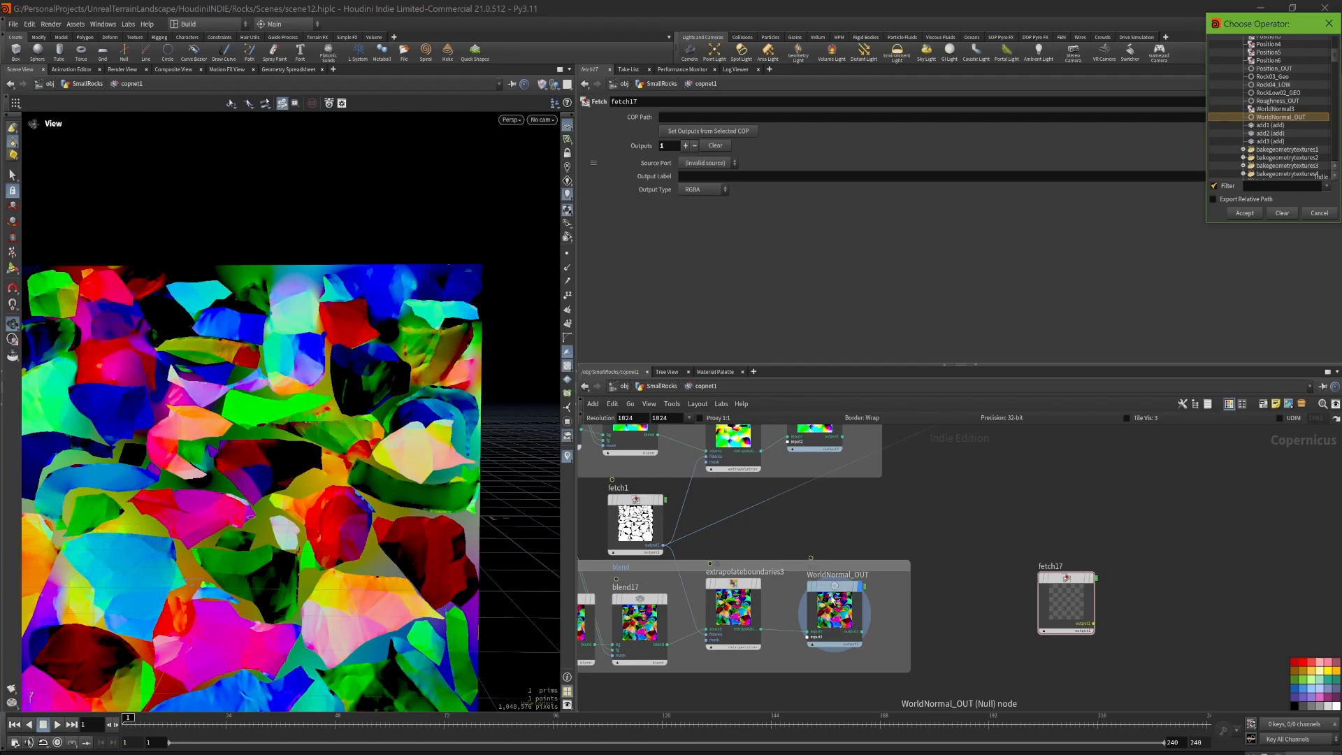
left_click(1245, 213)
Step: Set the Fetch node's output type to RGB and display its world normal map with the viewport view reset
scroll(1118, 566, "up", 4)
left_click(703, 189)
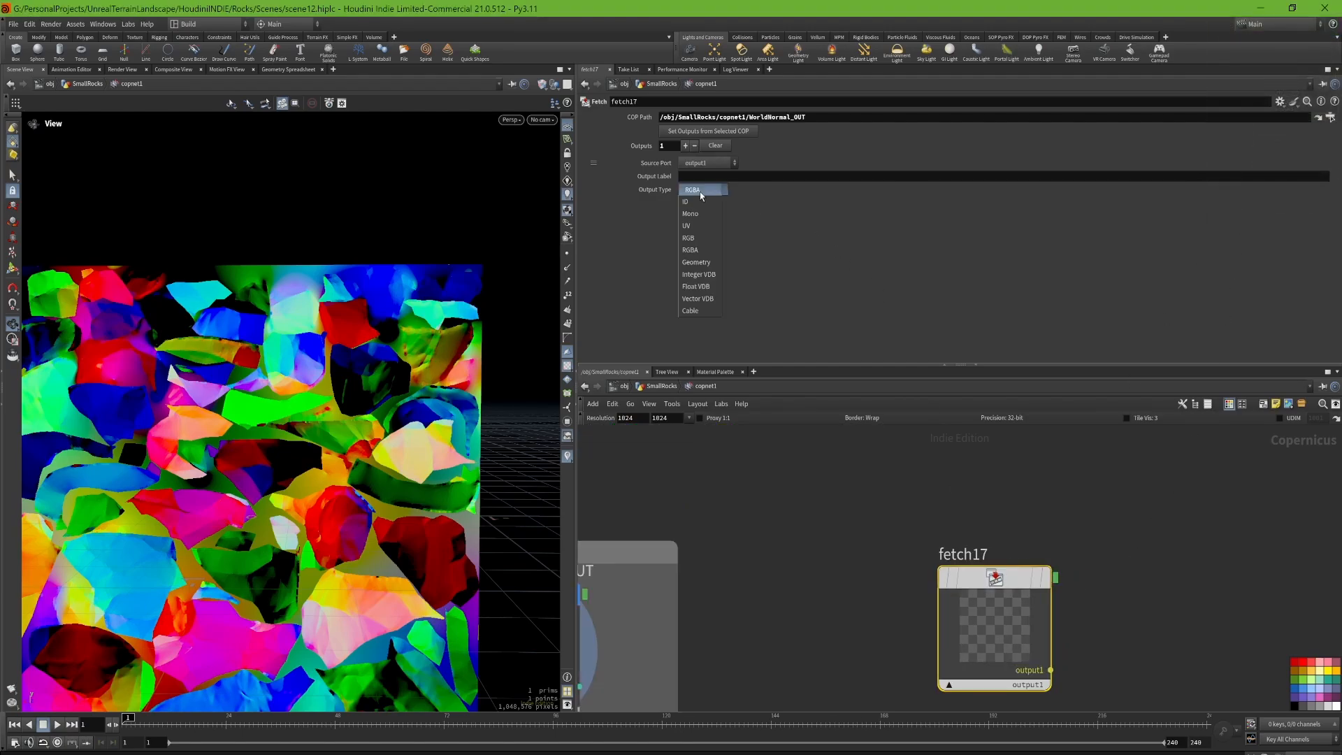
left_click(696, 238)
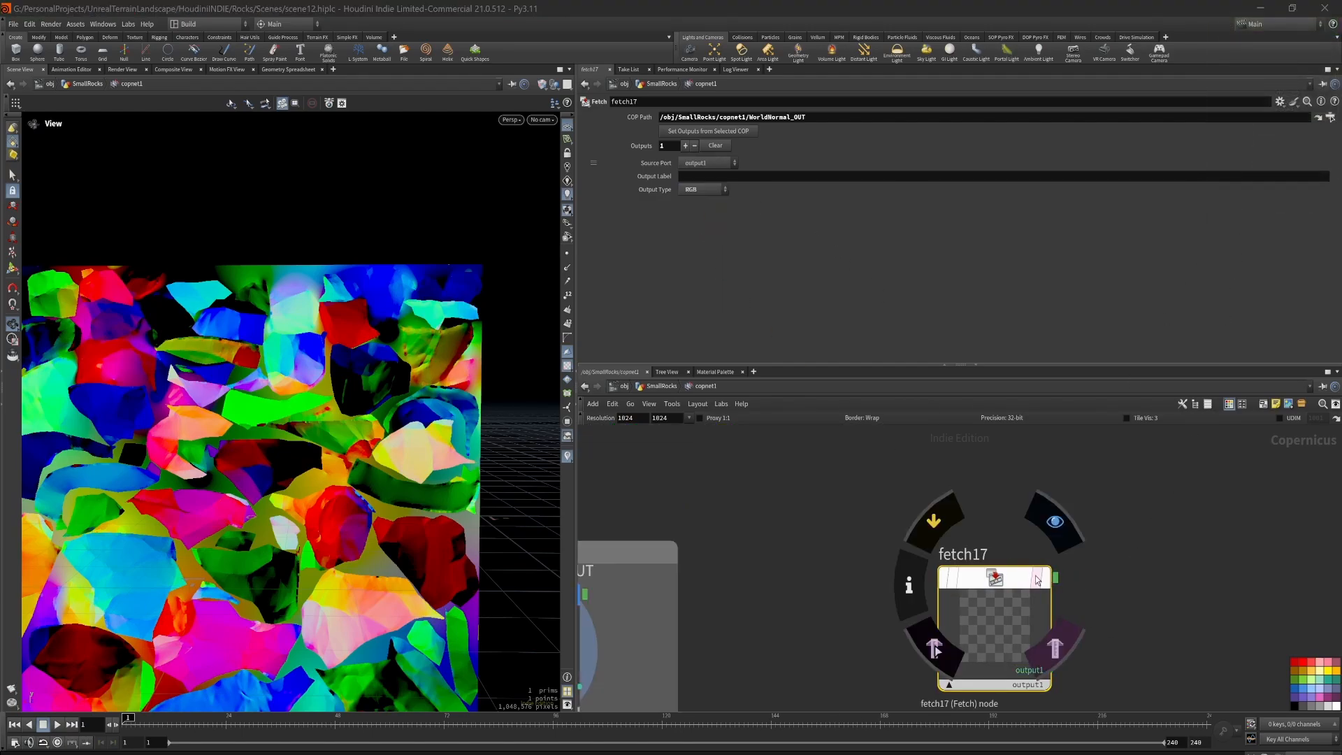
left_click(1054, 521)
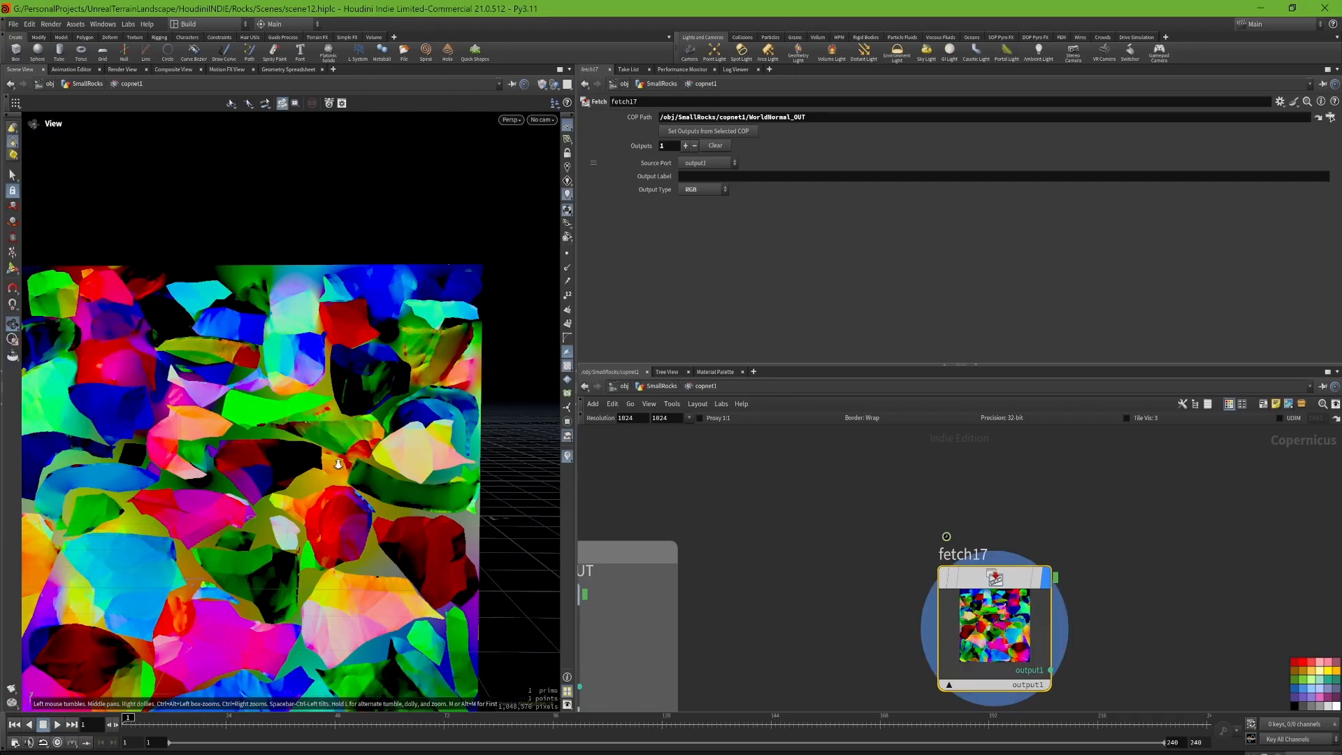
key("h")
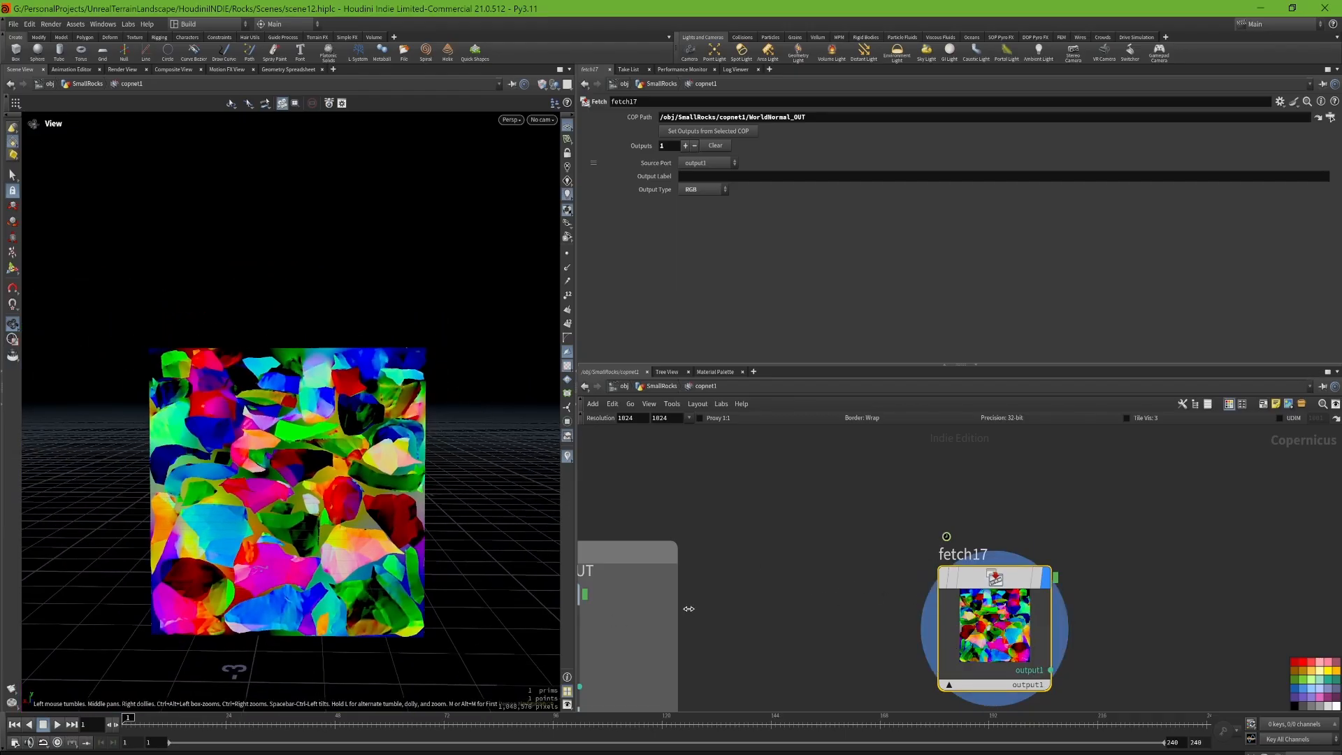
Step: Move the Fetch node away from the WorldNormal_OUT group, closer to the yellow network box
middle_click_drag(803, 581, 767, 553)
left_click(728, 538)
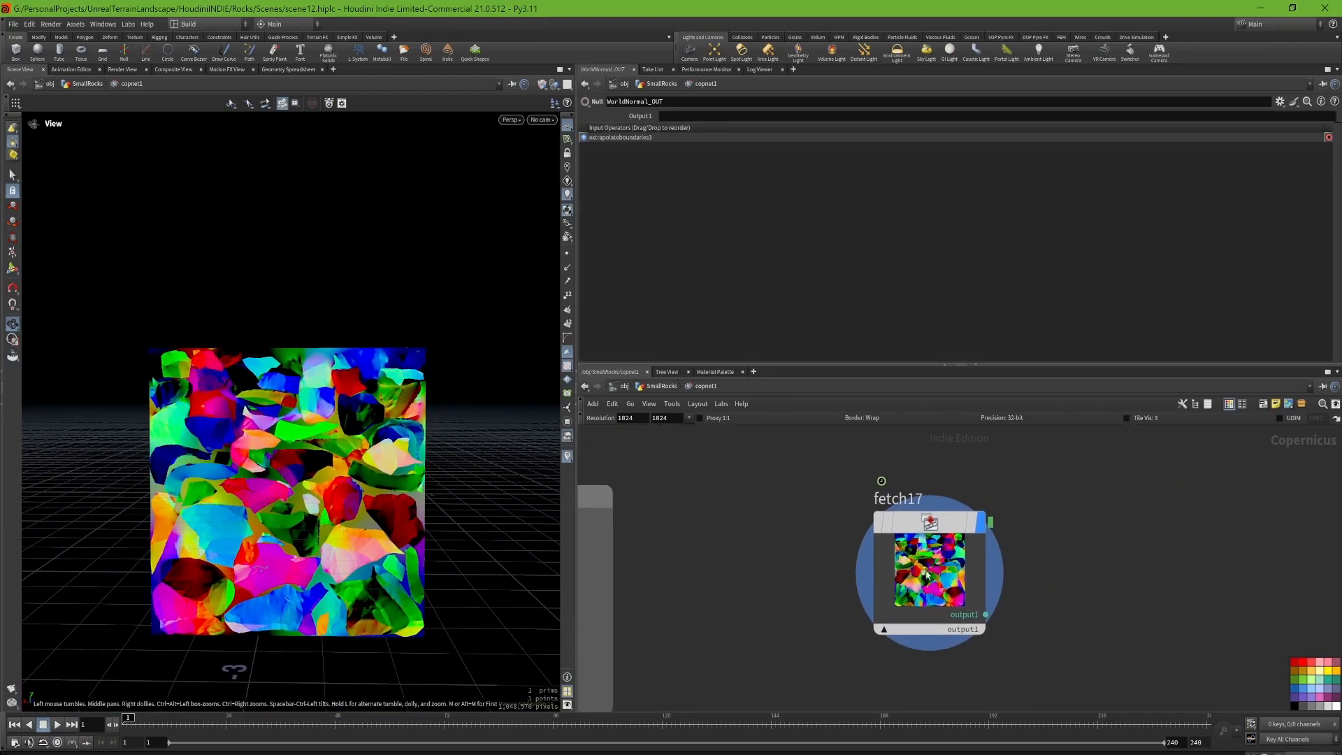
mouse_move(931, 522)
left_mouse_down()
mouse_move(1039, 518)
mouse_move(833, 599)
mouse_move(961, 568)
mouse_move(986, 601)
mouse_move(1128, 547)
mouse_move(1282, 531)
mouse_move(1043, 596)
left_mouse_up()
scroll(846, 599, "down", 9)
scroll(960, 568, "up", 6)
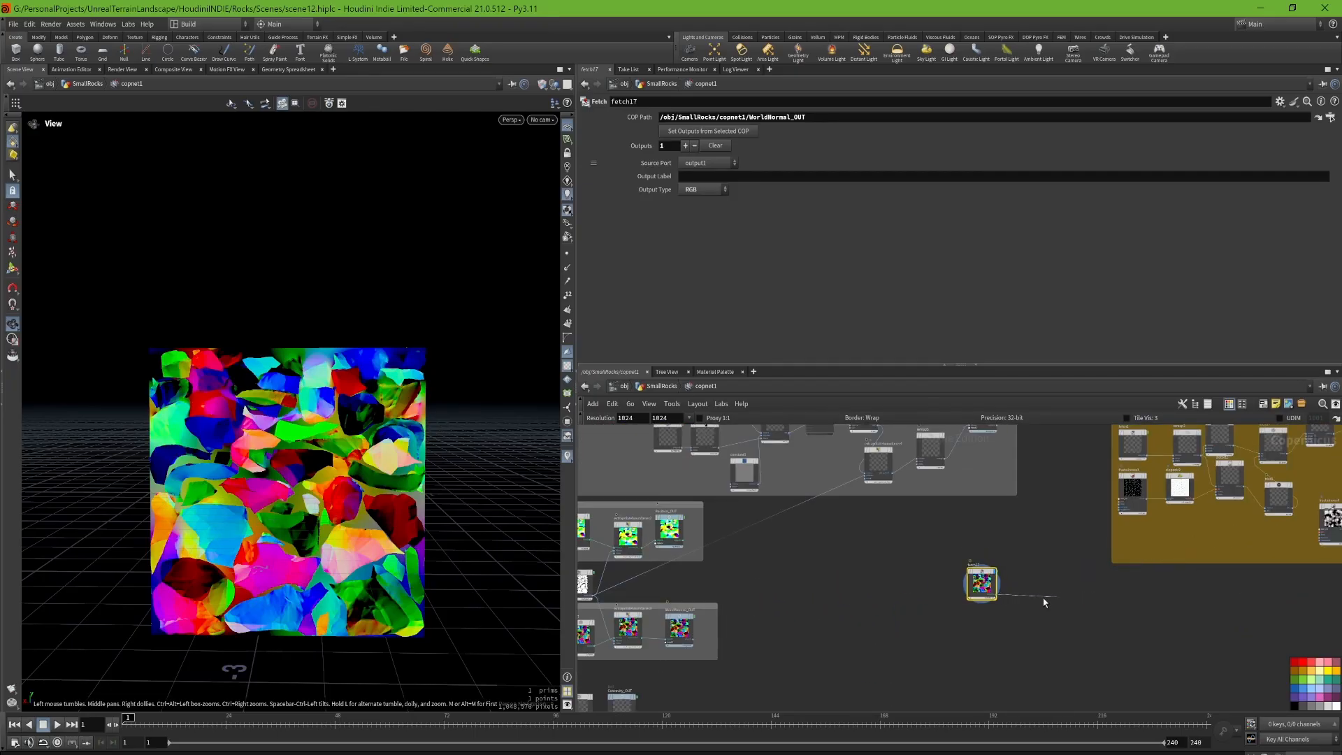
scroll(1029, 590, "up", 4)
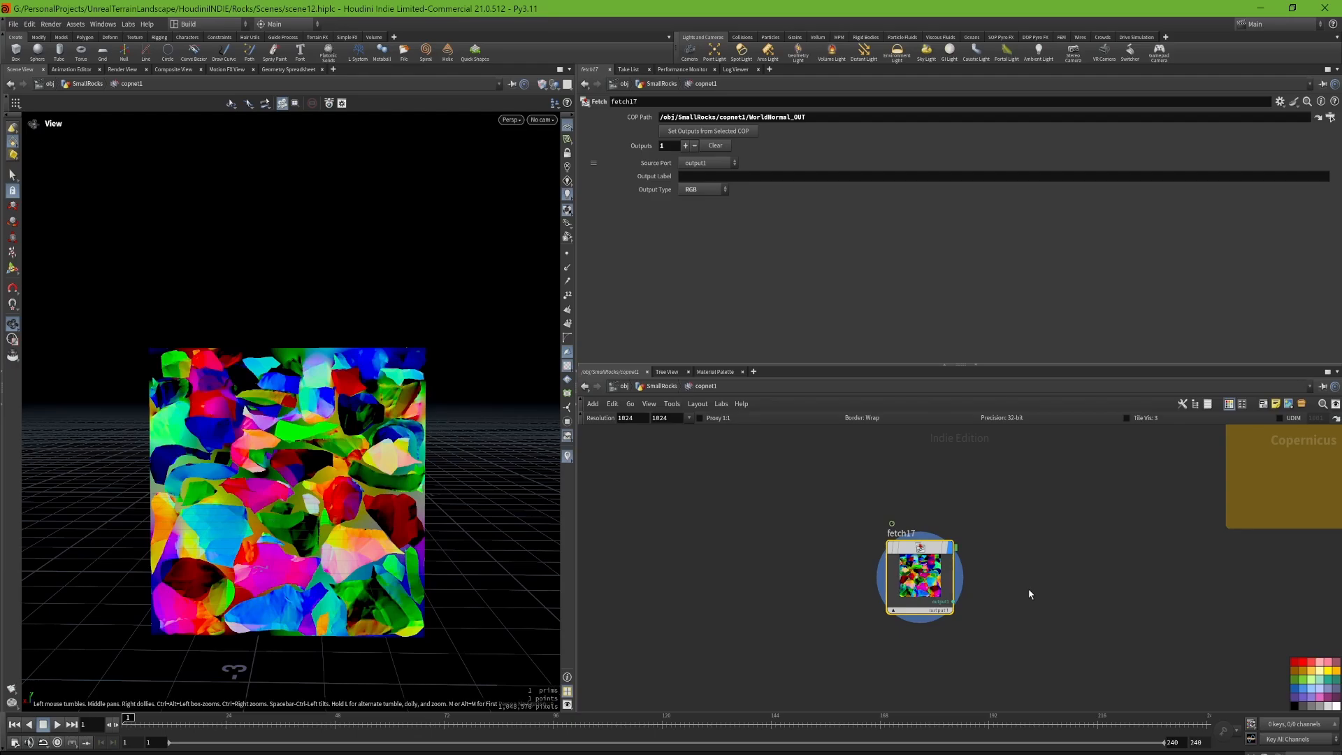
Step: Select the Position2 Fetch node in the green network box and display its position map in the viewport
key("h")
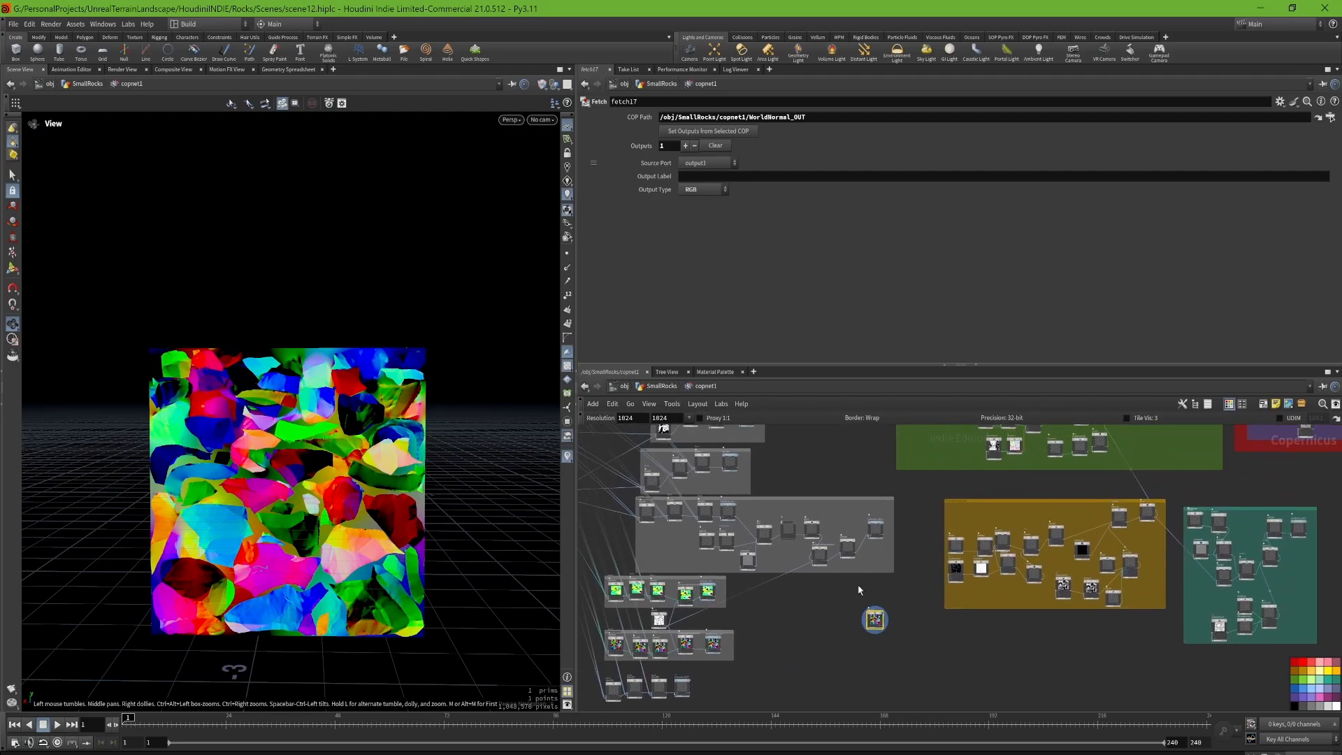
middle_click_drag(1222, 455, 1170, 620)
scroll(886, 498, "down", 5)
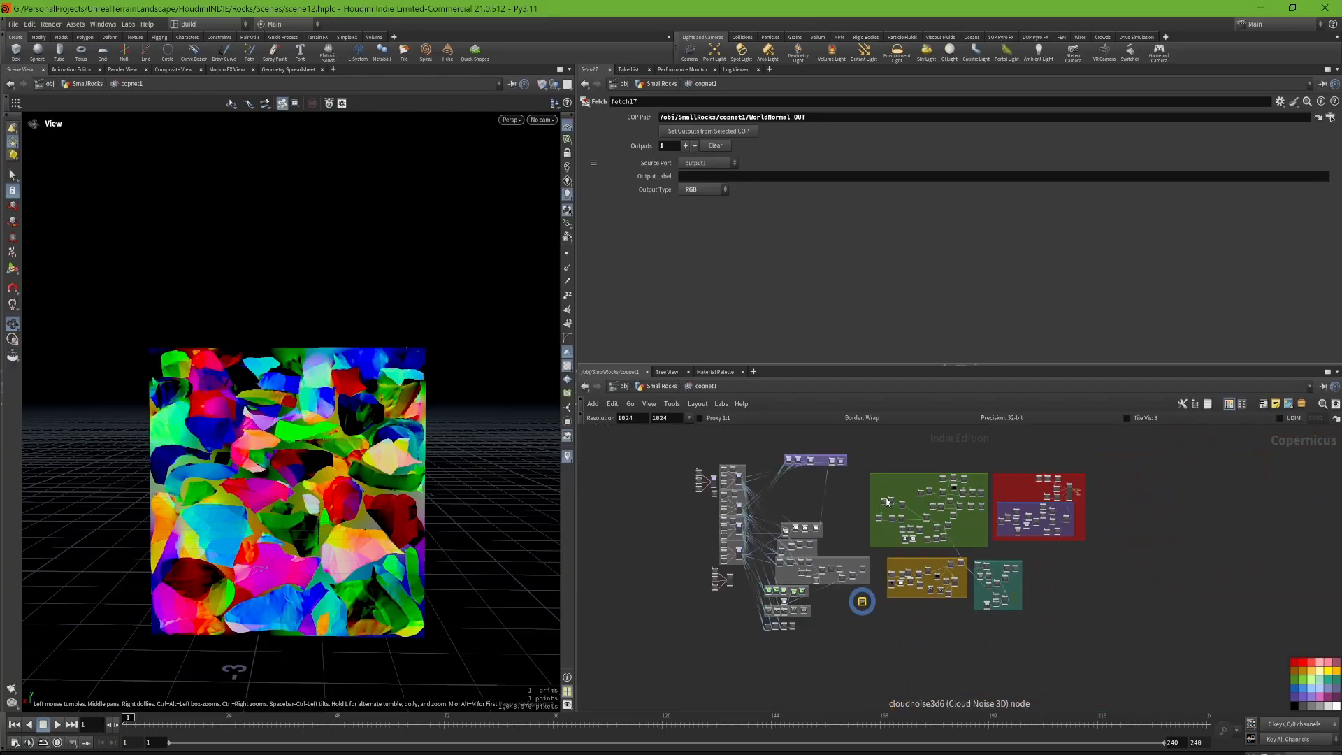
scroll(873, 482, "up", 8)
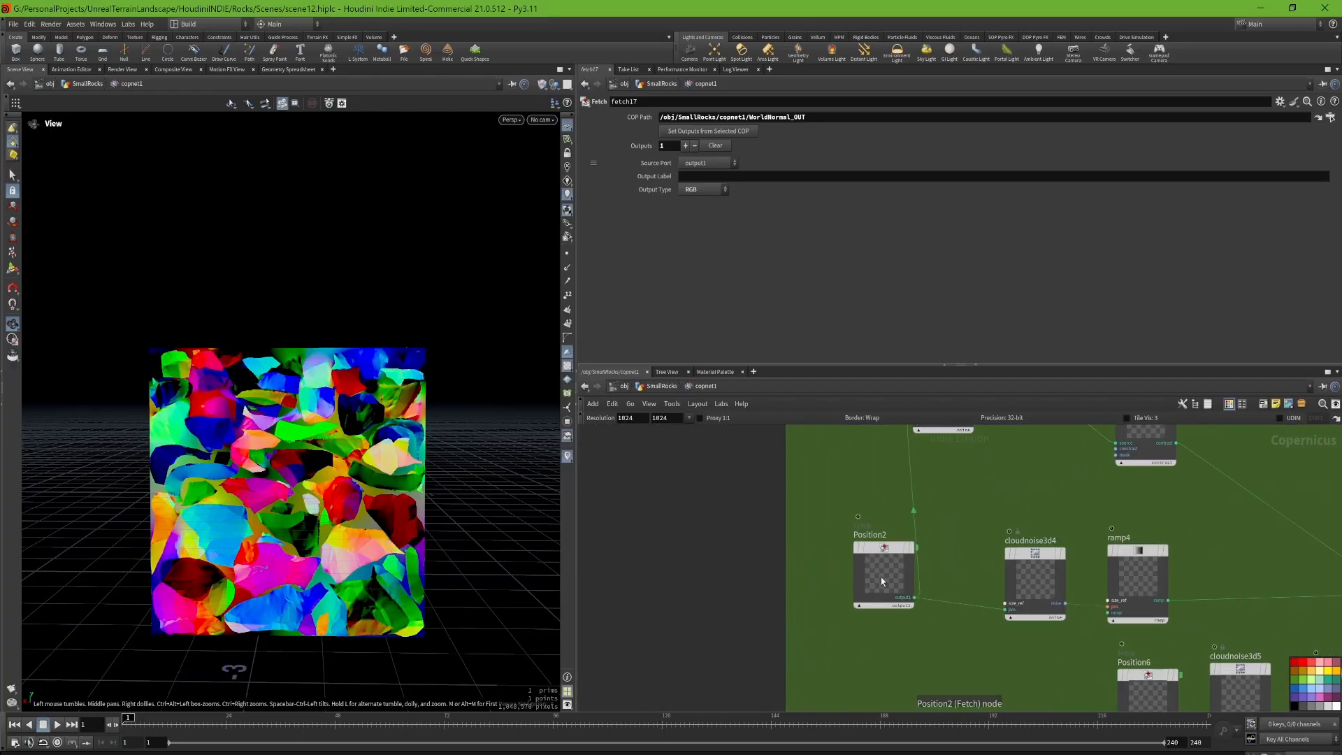
left_click(880, 576)
left_click(912, 552)
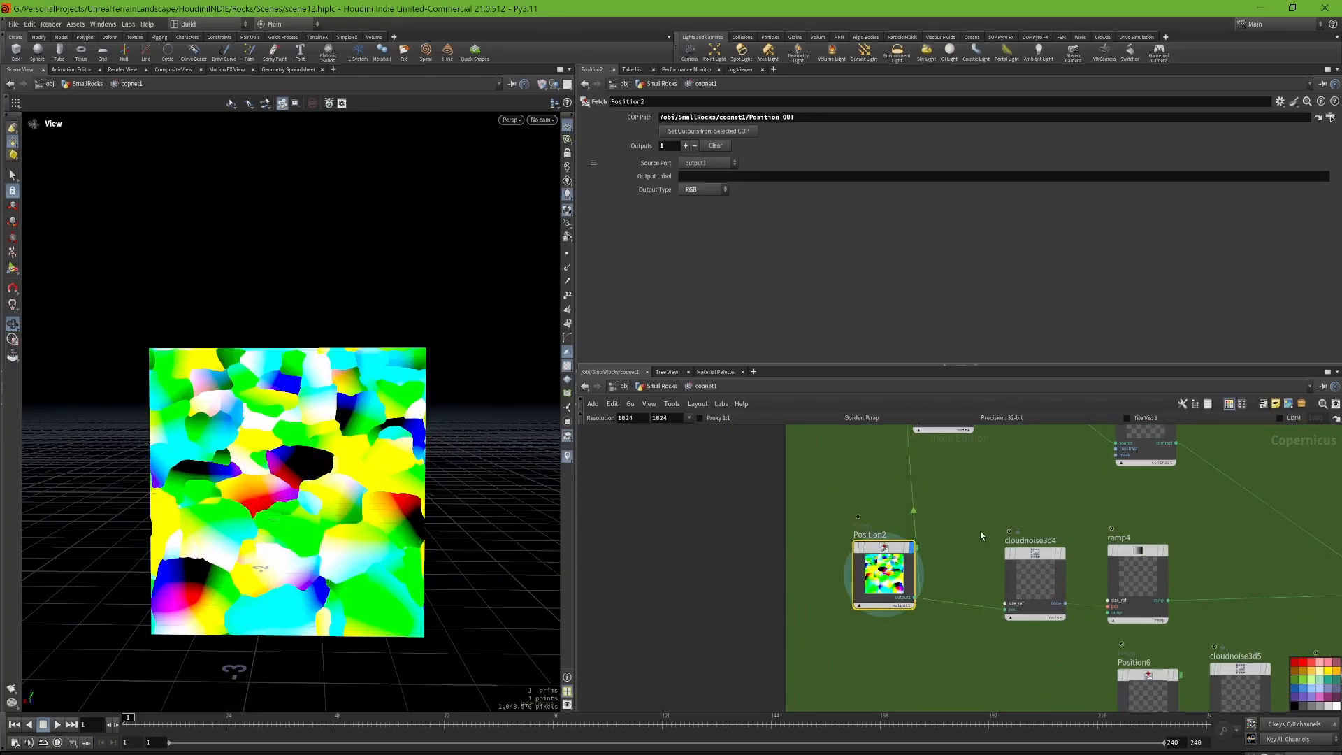
Step: Display the cloudnoise3d6 Cloud Noise 3D node above Position2 and examine its noise pattern in the viewport
middle_click_drag(981, 492, 856, 565)
scroll(856, 565, "down", 6)
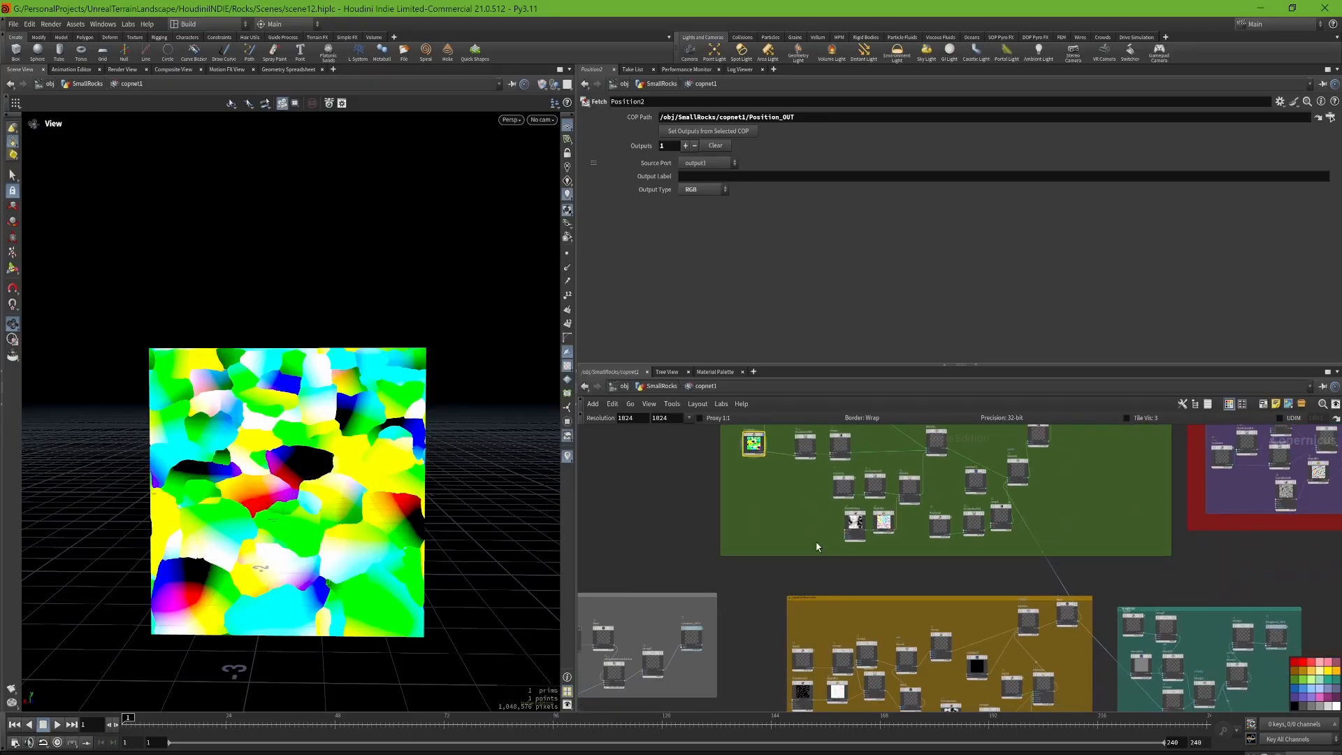
scroll(818, 612, "up", 5)
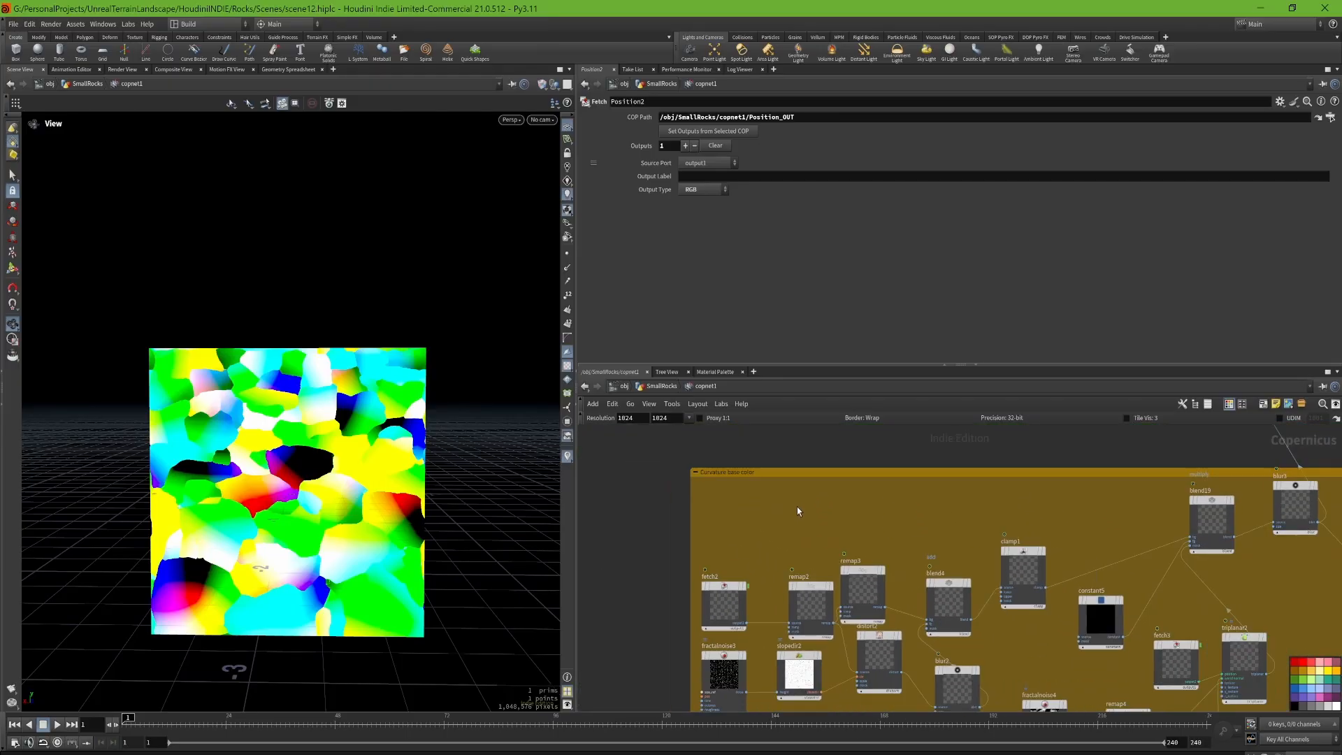
middle_click_drag(788, 537, 759, 462)
scroll(759, 462, "up", 4)
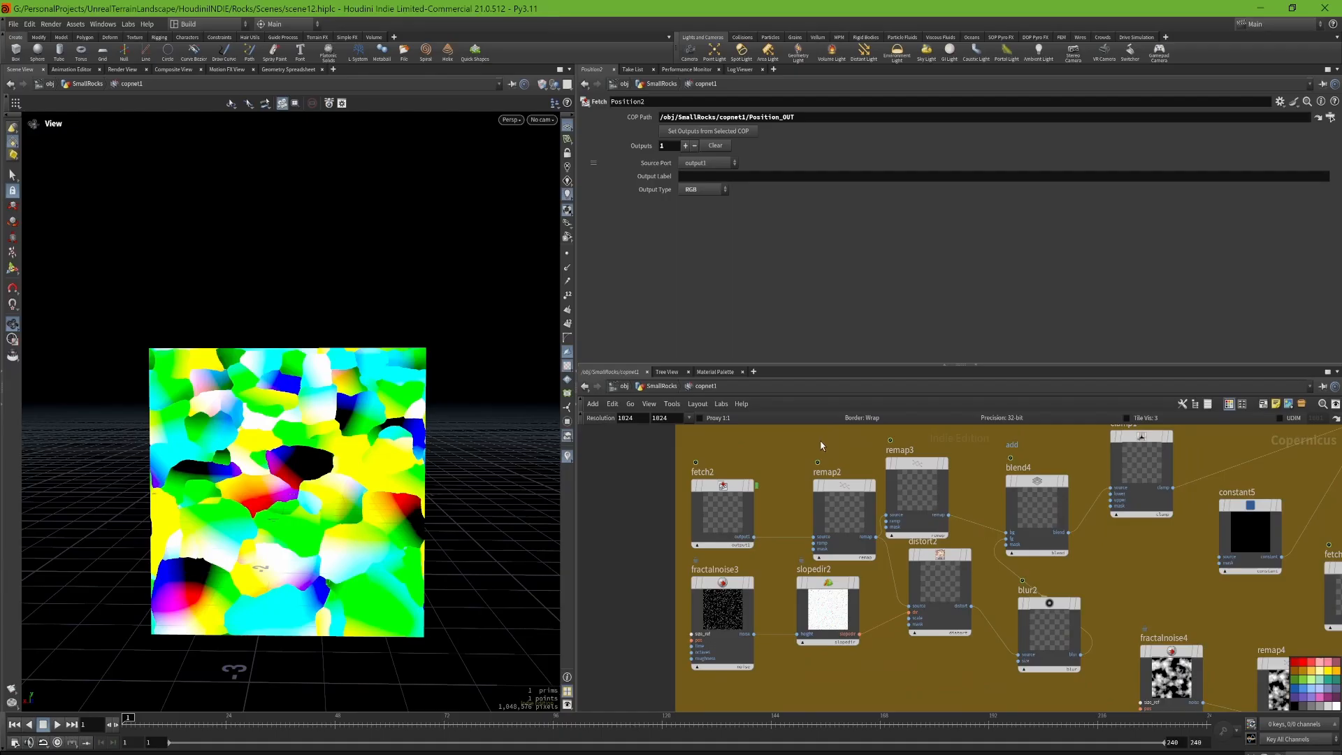
key("f")
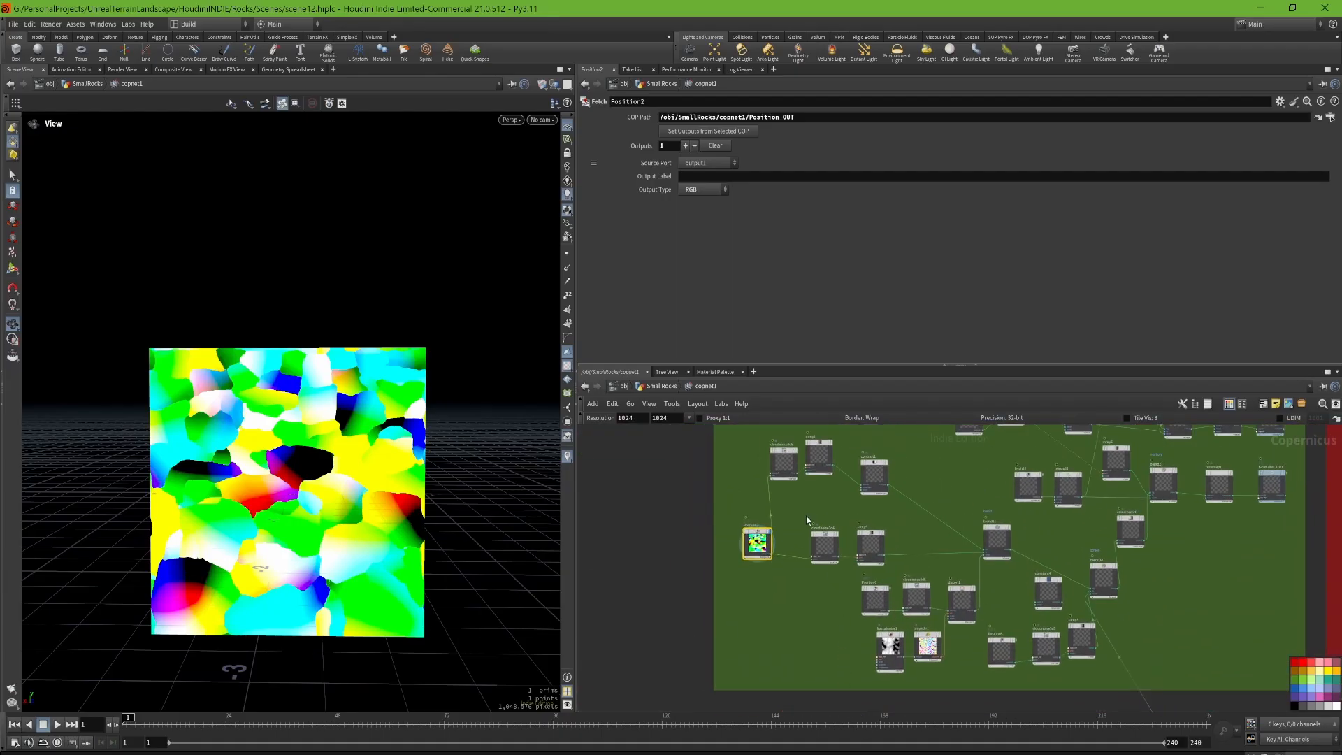
scroll(806, 516, "up", 5)
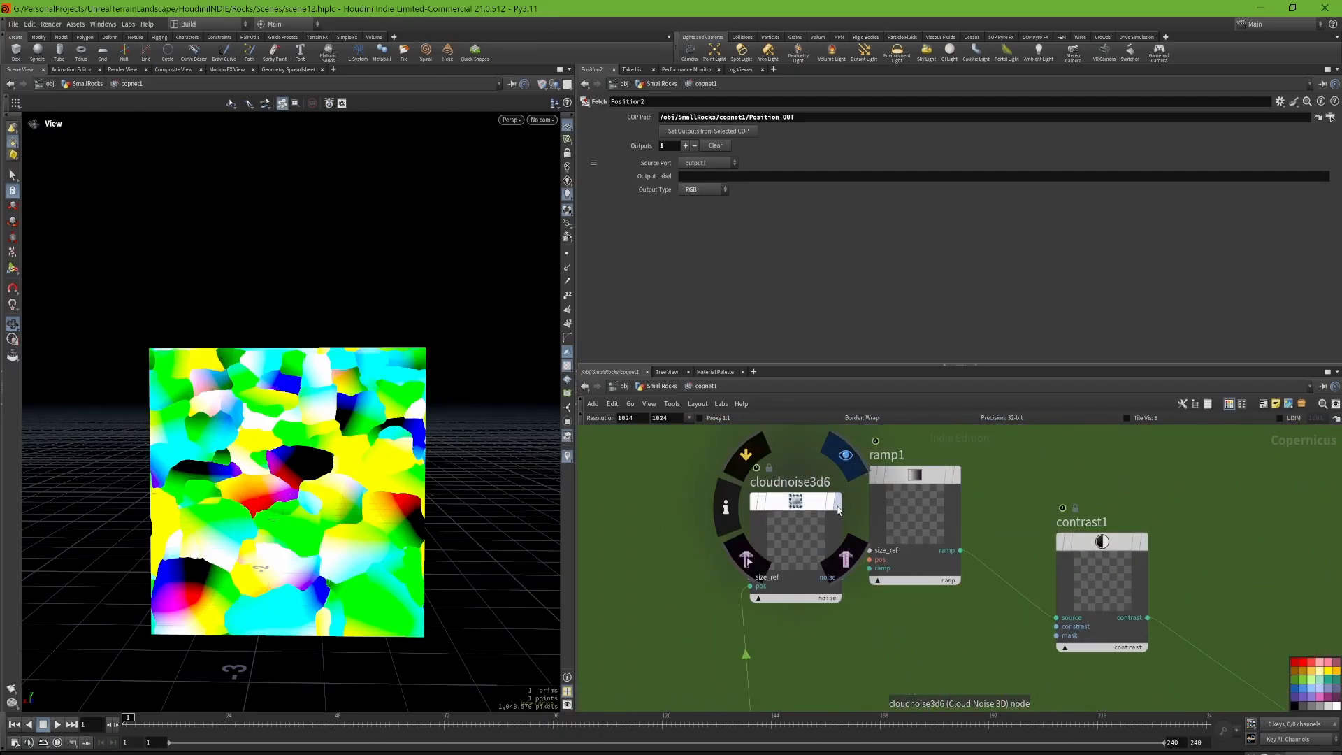
left_click(838, 504)
left_click(804, 531)
scroll(352, 470, "up", 5)
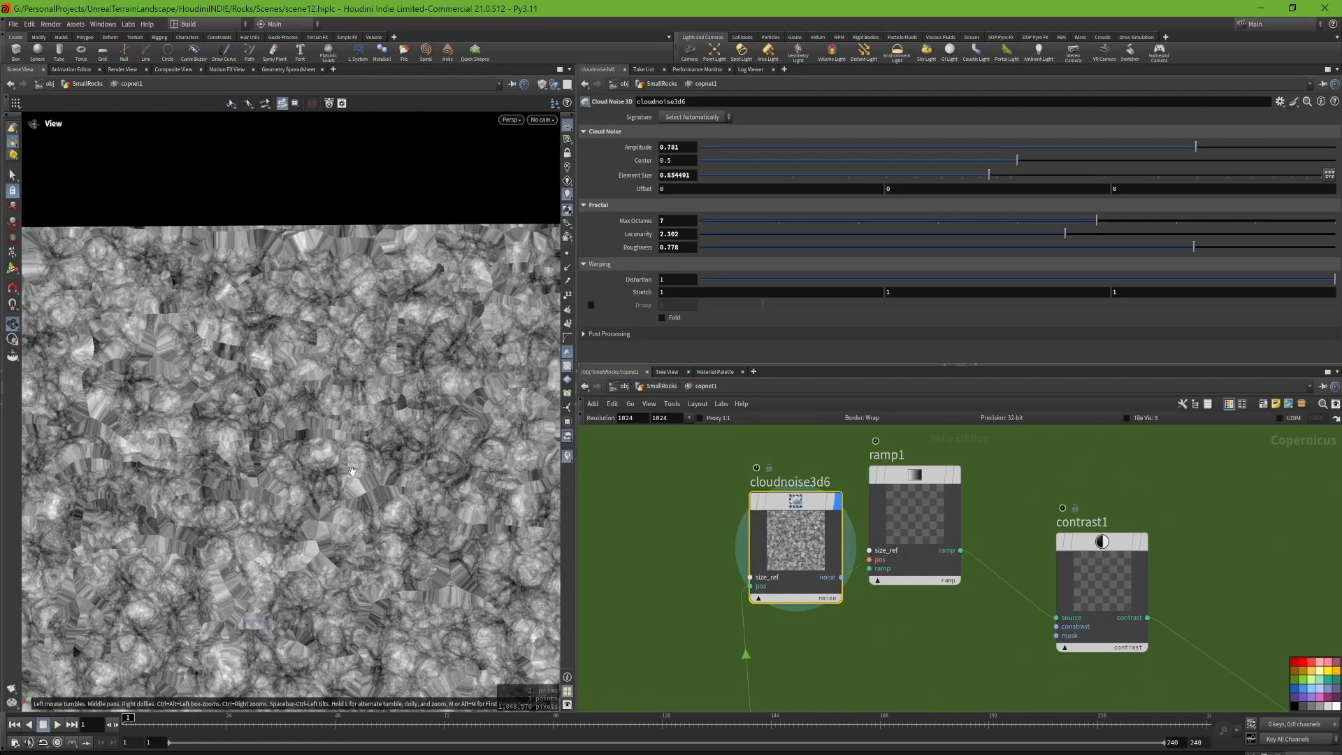
scroll(352, 470, "down", 5)
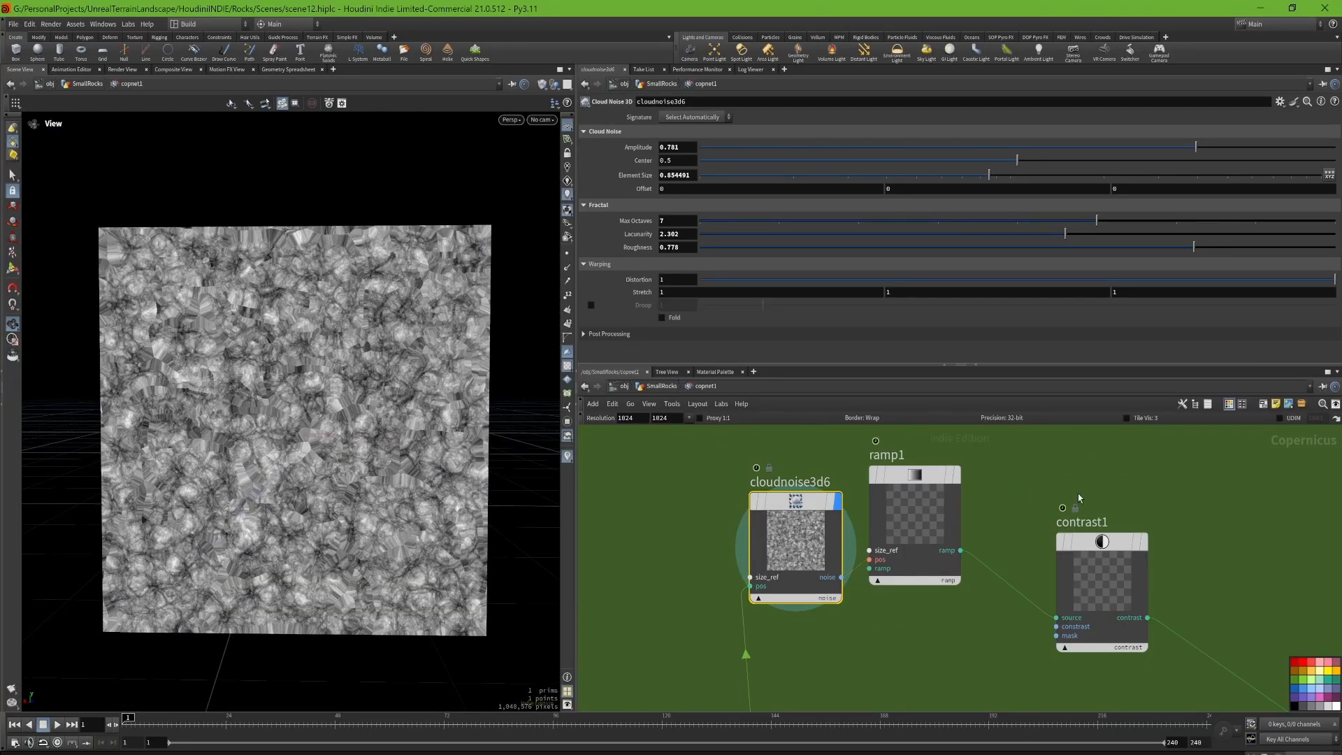
Step: Display the previewmaterial1 Preview Material node in the red network box
middle_click_drag(1128, 483, 843, 503)
scroll(843, 503, "down", 5)
middle_click_drag(1195, 496, 827, 556)
middle_click_drag(1146, 529, 726, 589)
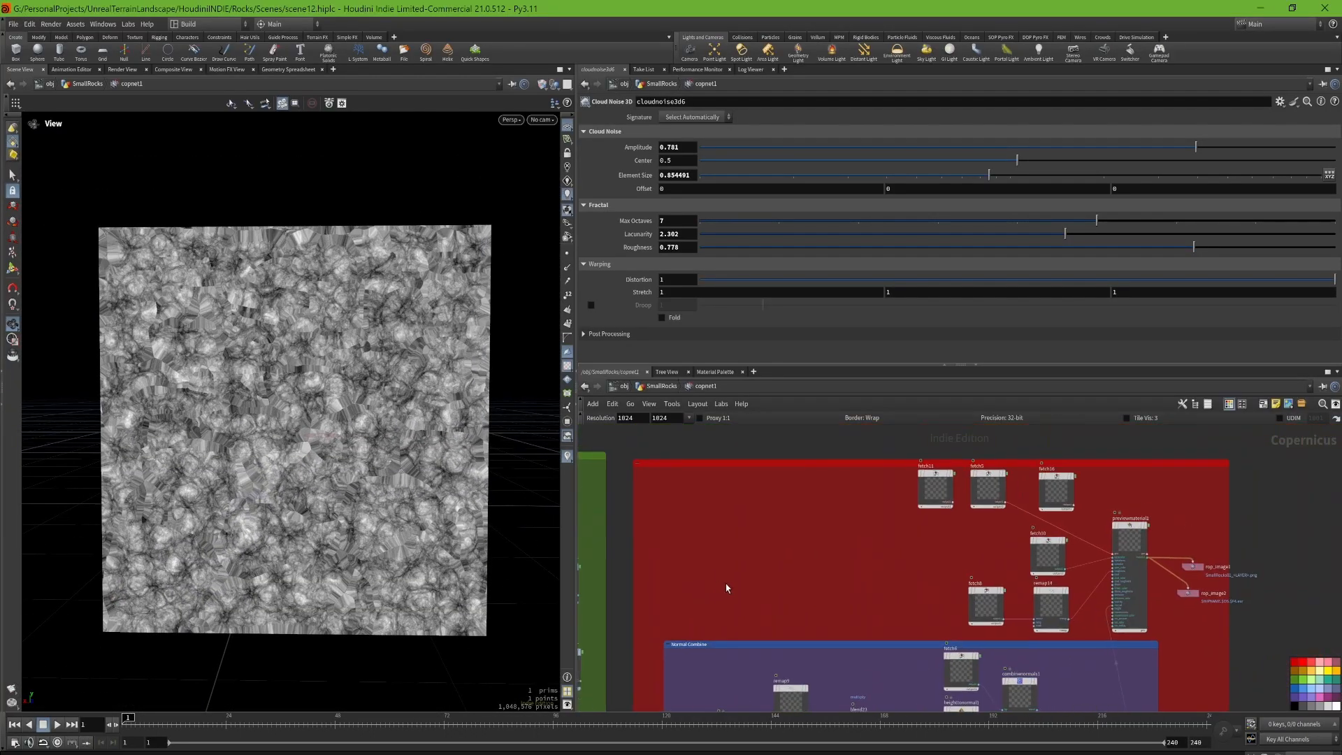
scroll(726, 589, "down", 3)
scroll(909, 549, "up", 8)
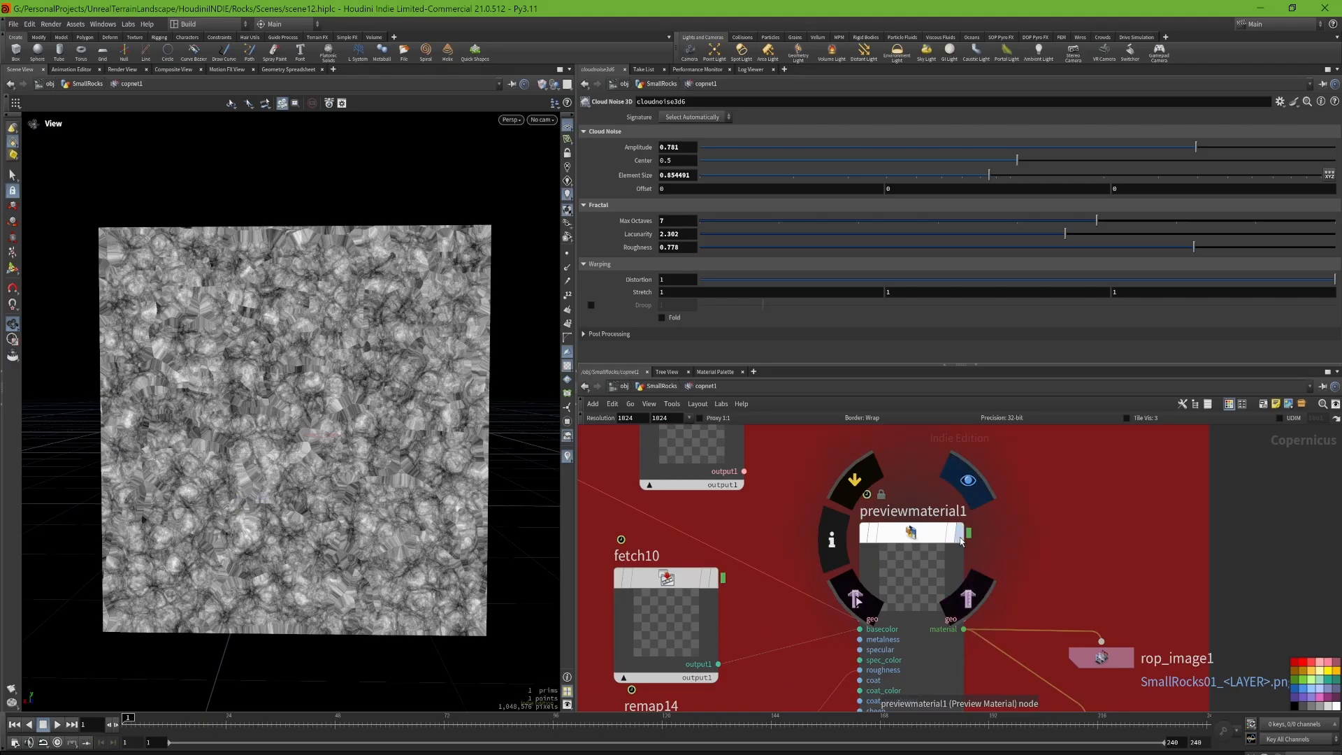
left_click(960, 541)
left_click(914, 535)
scroll(1055, 530, "down", 5)
scroll(397, 306, "down", 6)
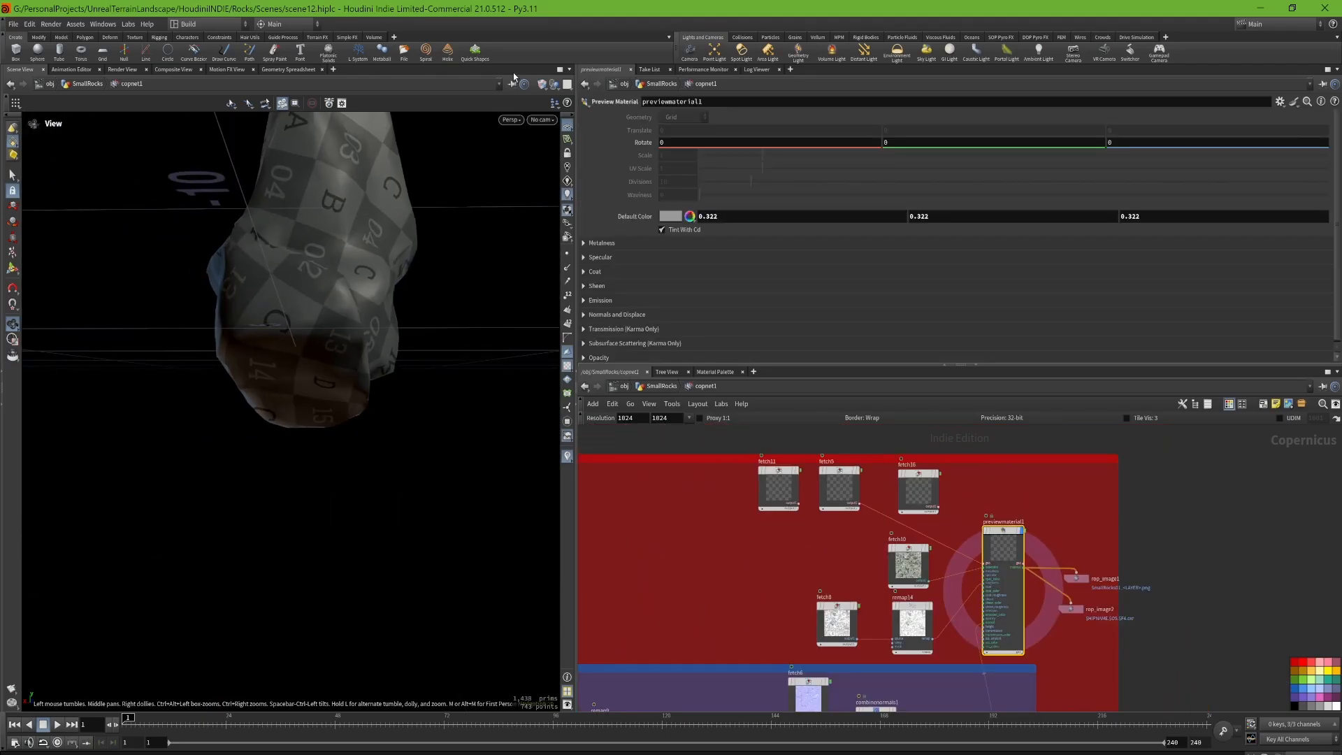
Step: Inspect the textured rock preview from different sides
left_click(543, 85)
left_click(584, 219)
middle_click_drag(308, 254, 375, 413)
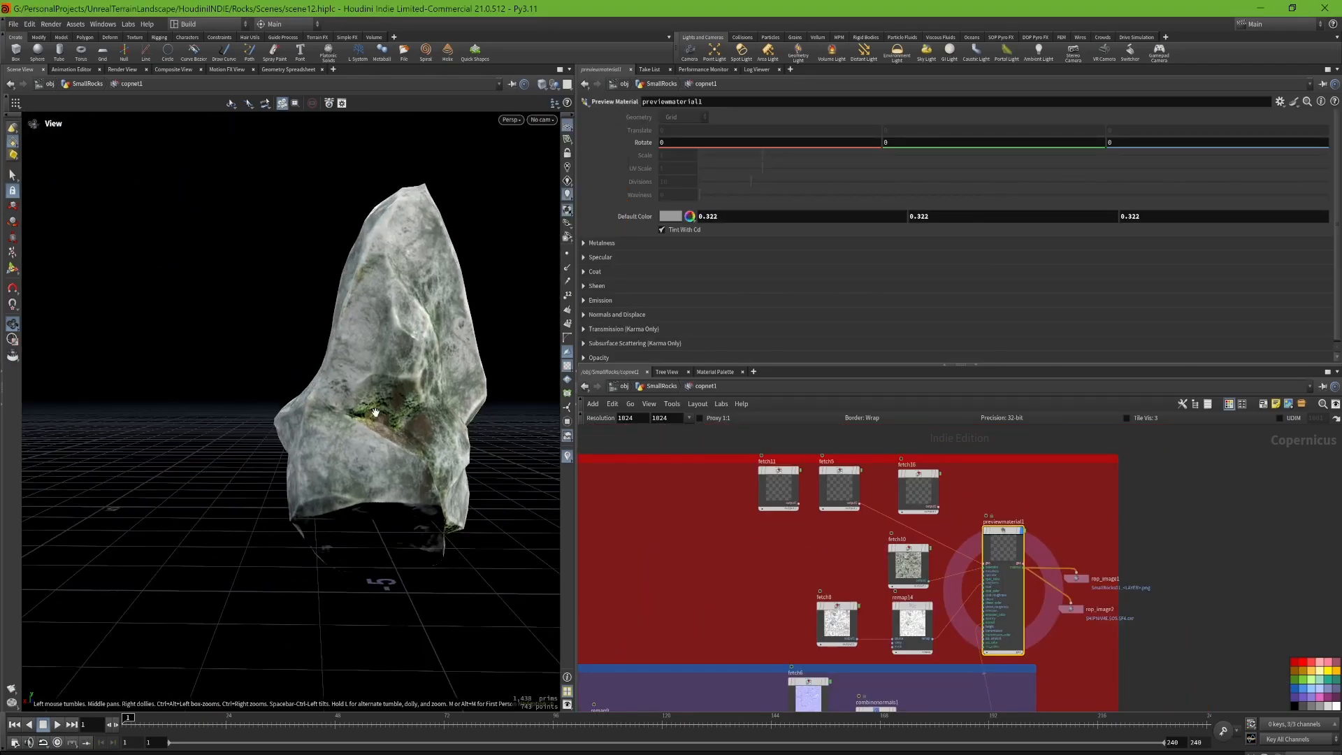
left_click_drag(375, 412, 557, 447)
Step: Search the available node types for "noise" in the green network box without adding any node
middle_click_drag(676, 550, 1126, 587)
scroll(1120, 583, "down", 5)
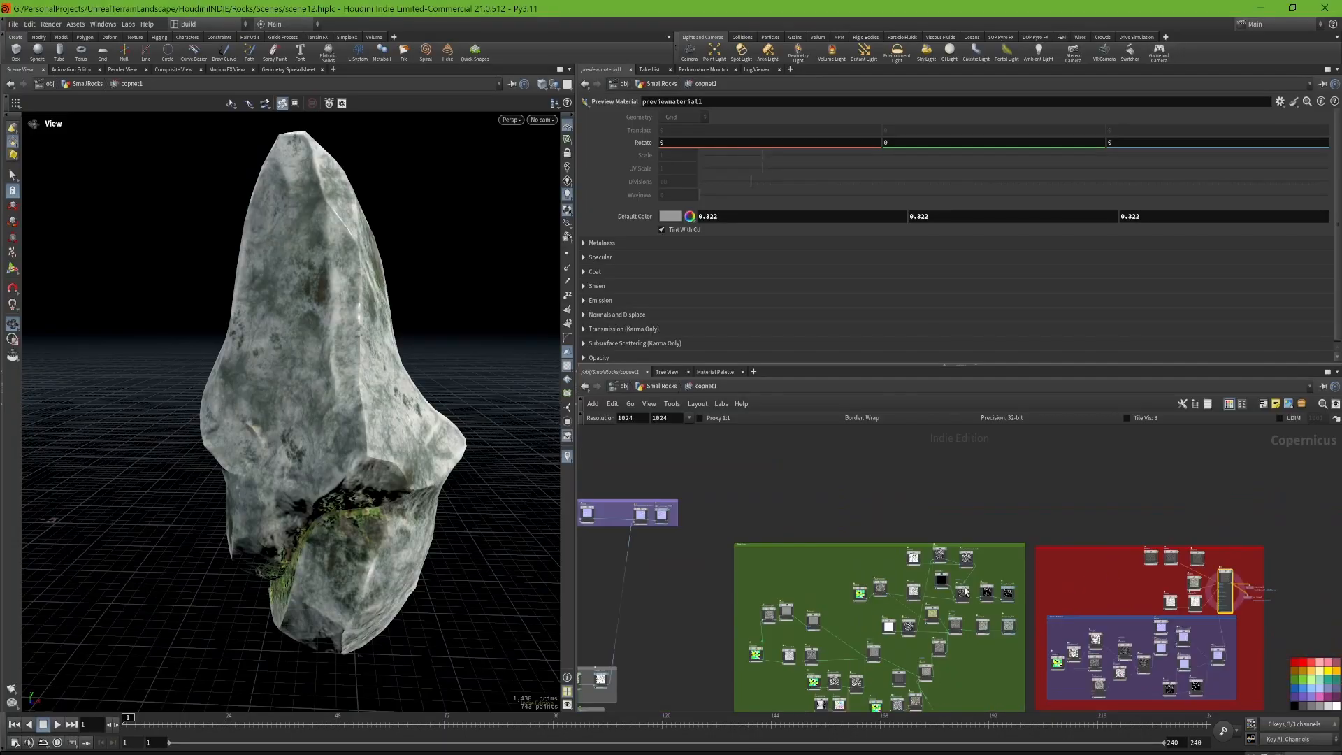
scroll(728, 638, "up", 5)
key("Tab")
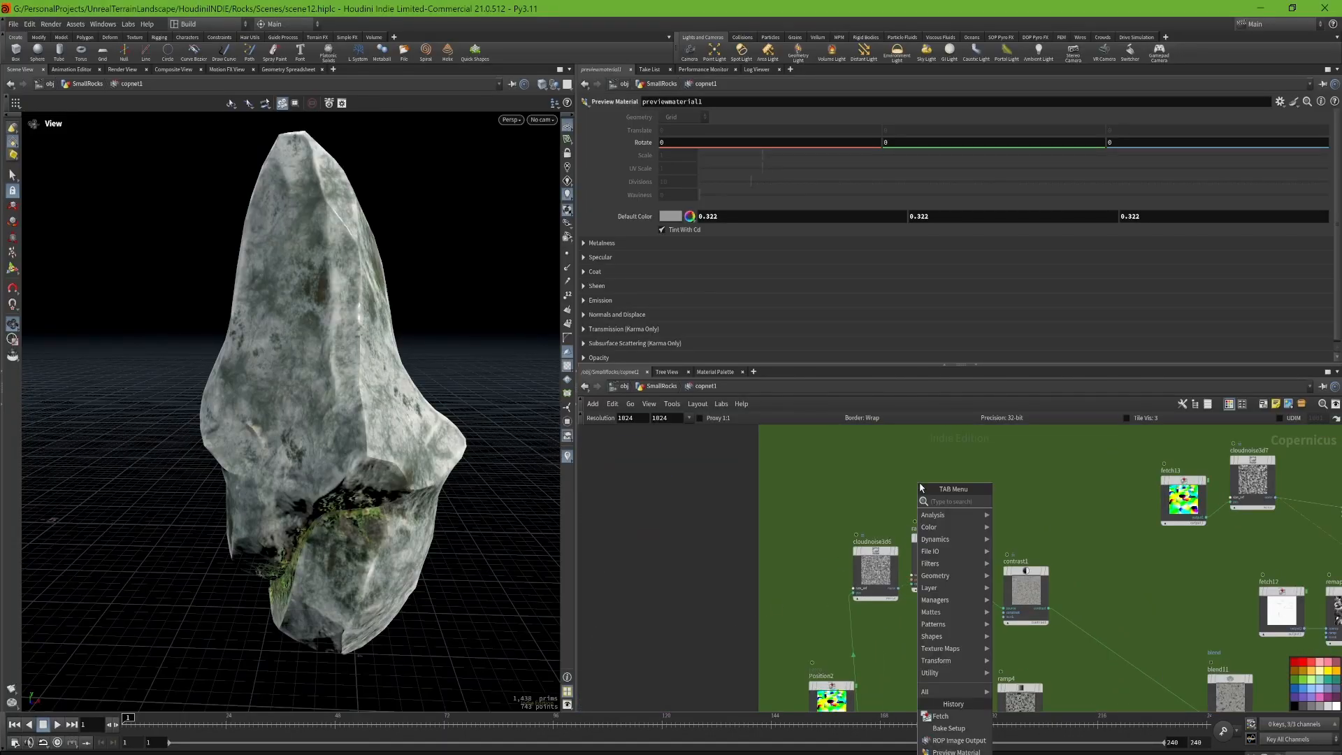
type("noise")
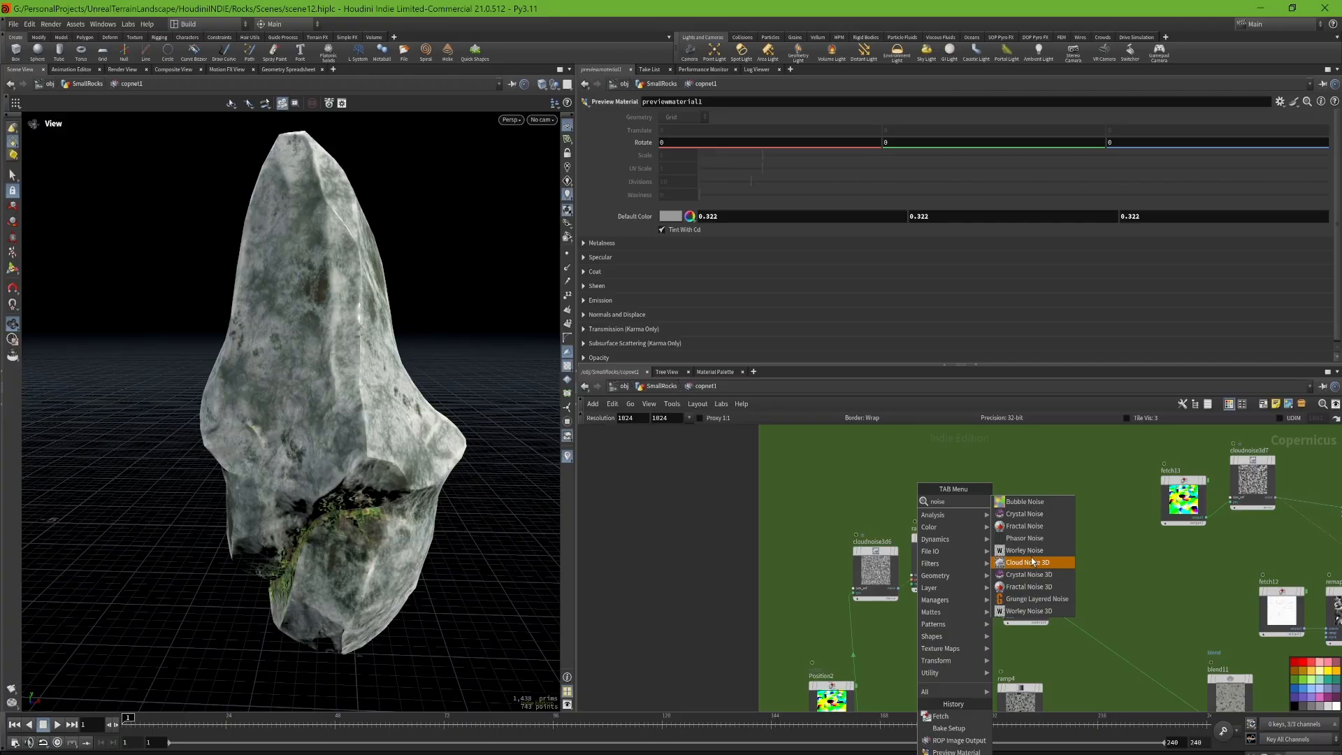
left_click(1088, 488)
Step: Start a wire from the Position2 output towards the pos input of cloudnoise3d6, and cancel it
middle_click_drag(904, 652, 894, 599)
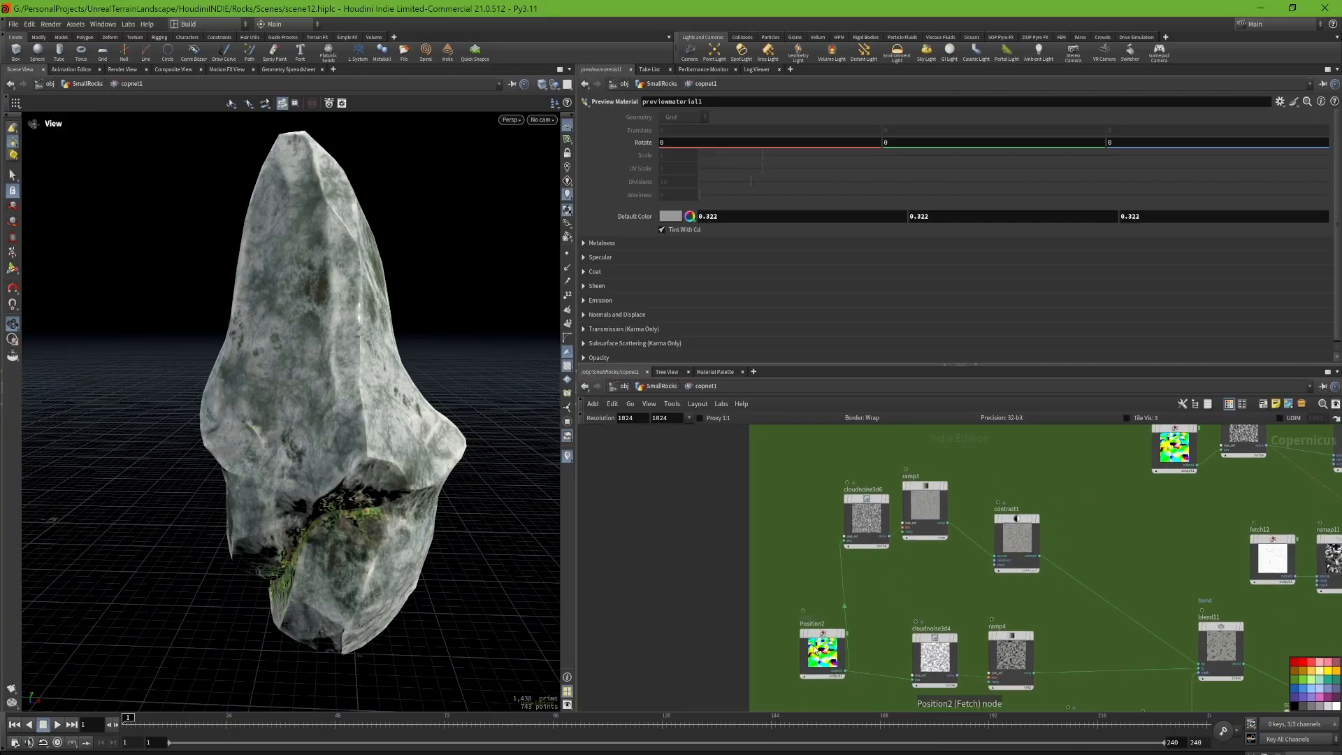
left_click(817, 650)
left_click(845, 682)
scroll(847, 541, "up", 5)
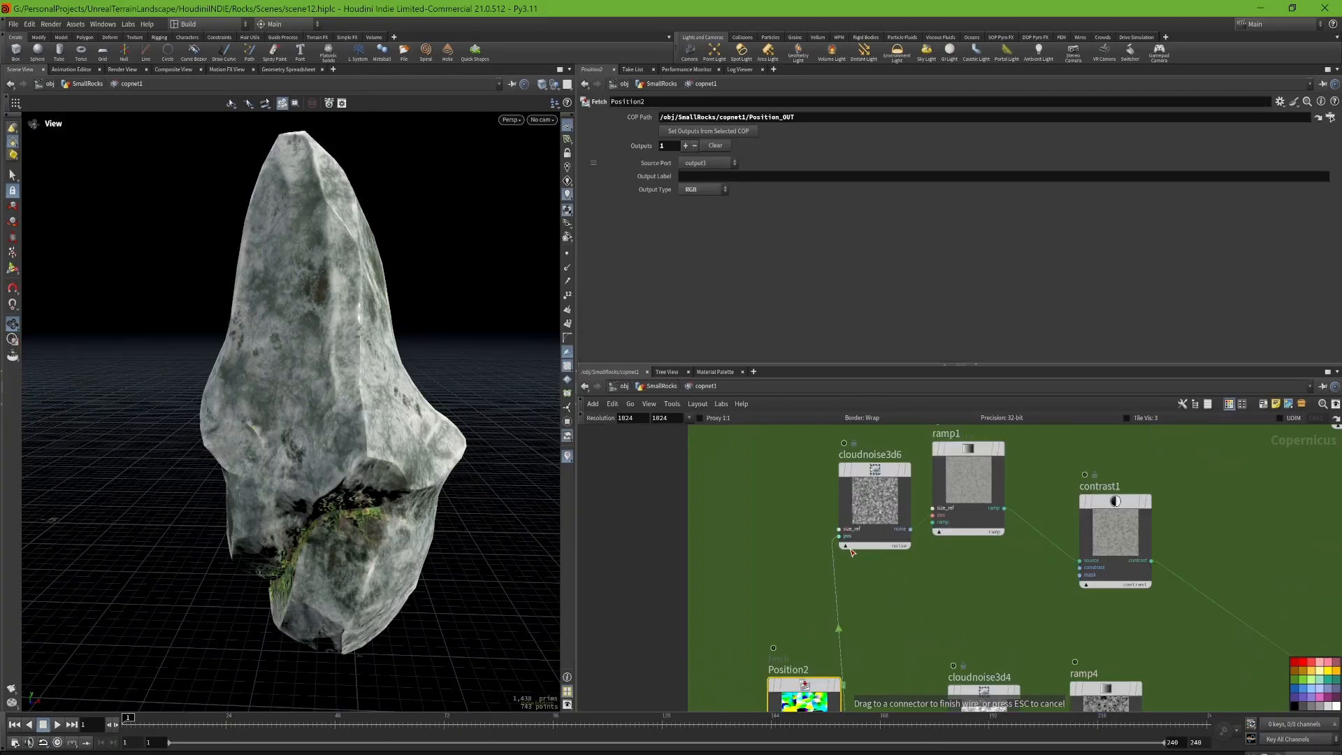
scroll(849, 537, "down", 3)
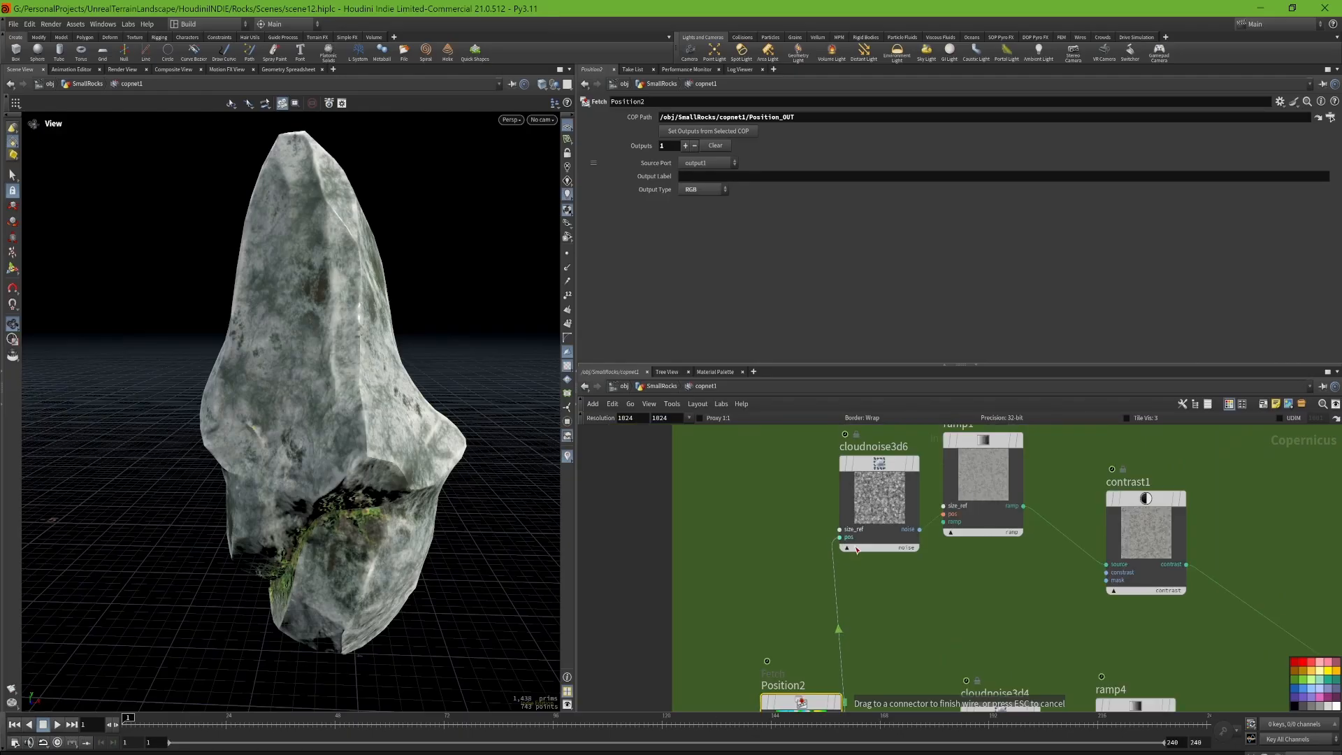
key("Escape")
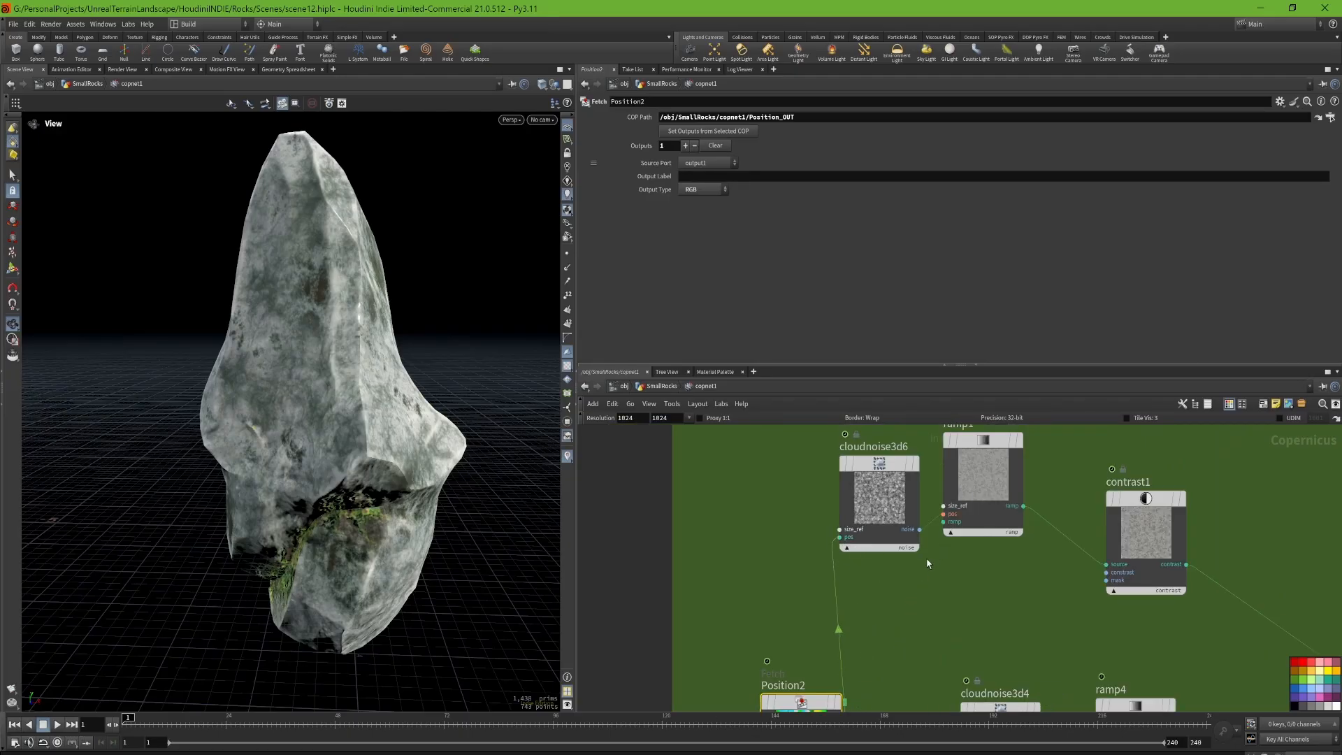
Step: Examine from all sides how the position-driven noise runs across the rock's surface
scroll(384, 469, "down", 3)
left_click_drag(385, 469, 174, 433)
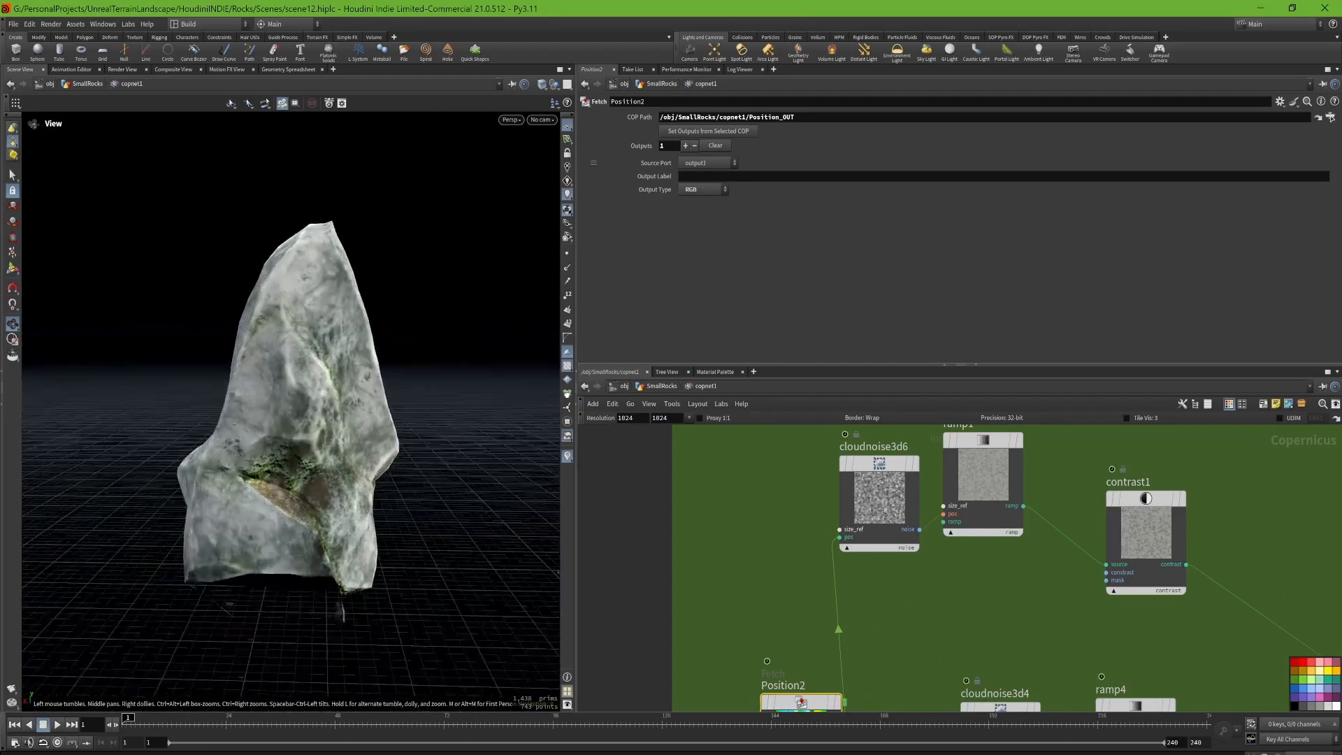
left_click_drag(343, 613, 441, 455)
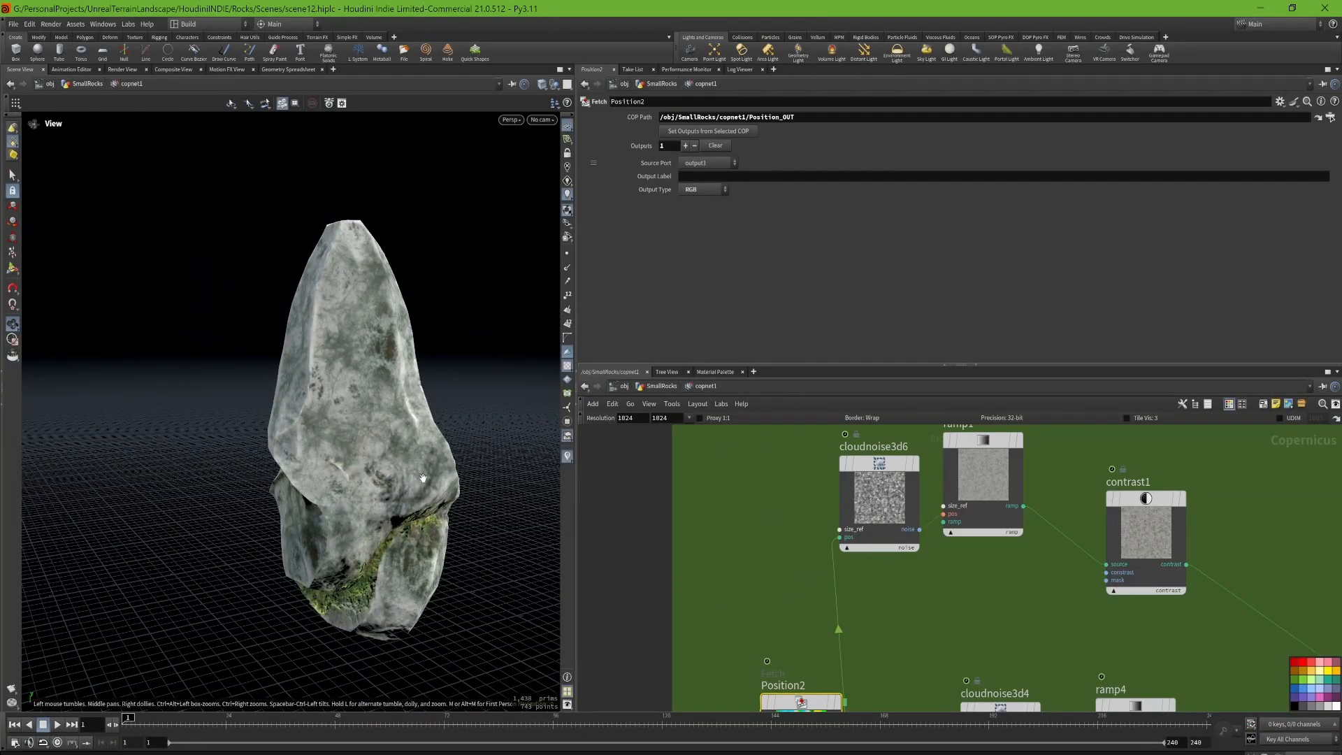
left_click_drag(417, 428, 447, 426)
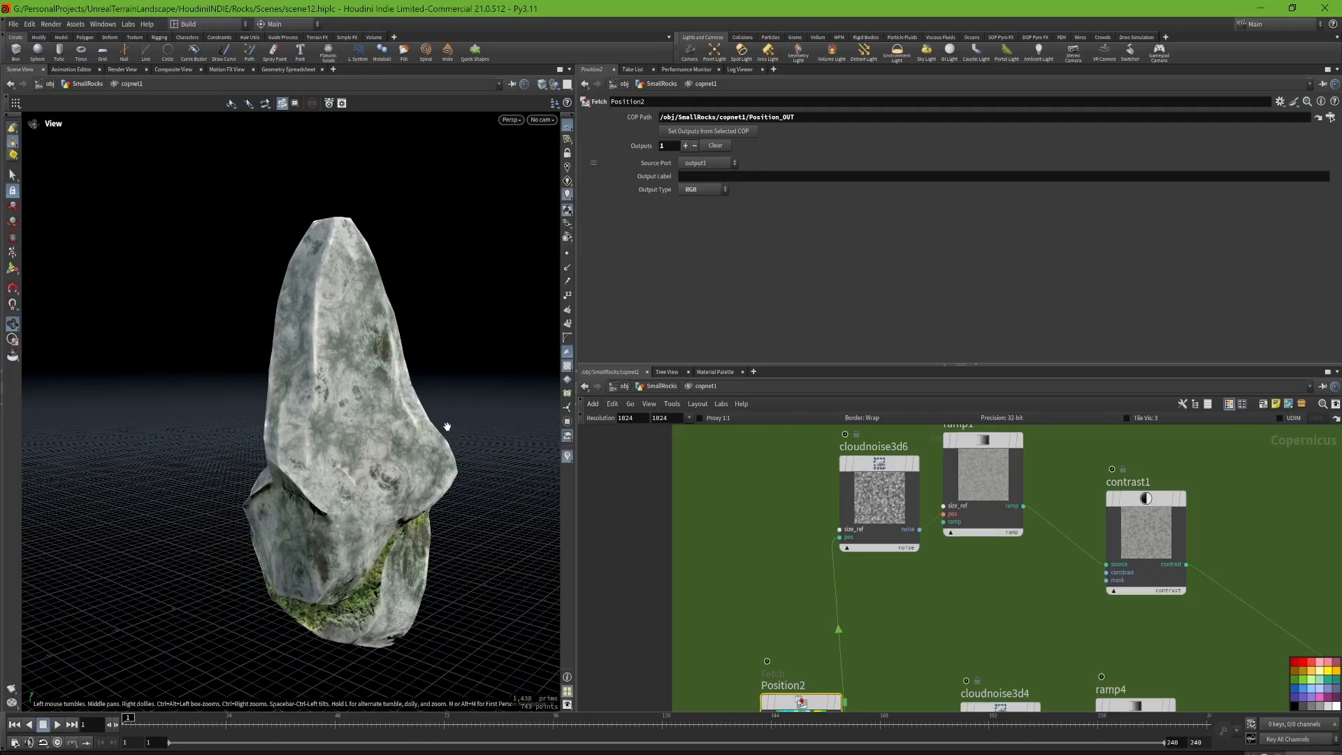
left_click_drag(423, 421, 456, 426)
mouse_move(356, 428)
left_mouse_down()
mouse_move(338, 431)
mouse_move(354, 423)
left_mouse_up()
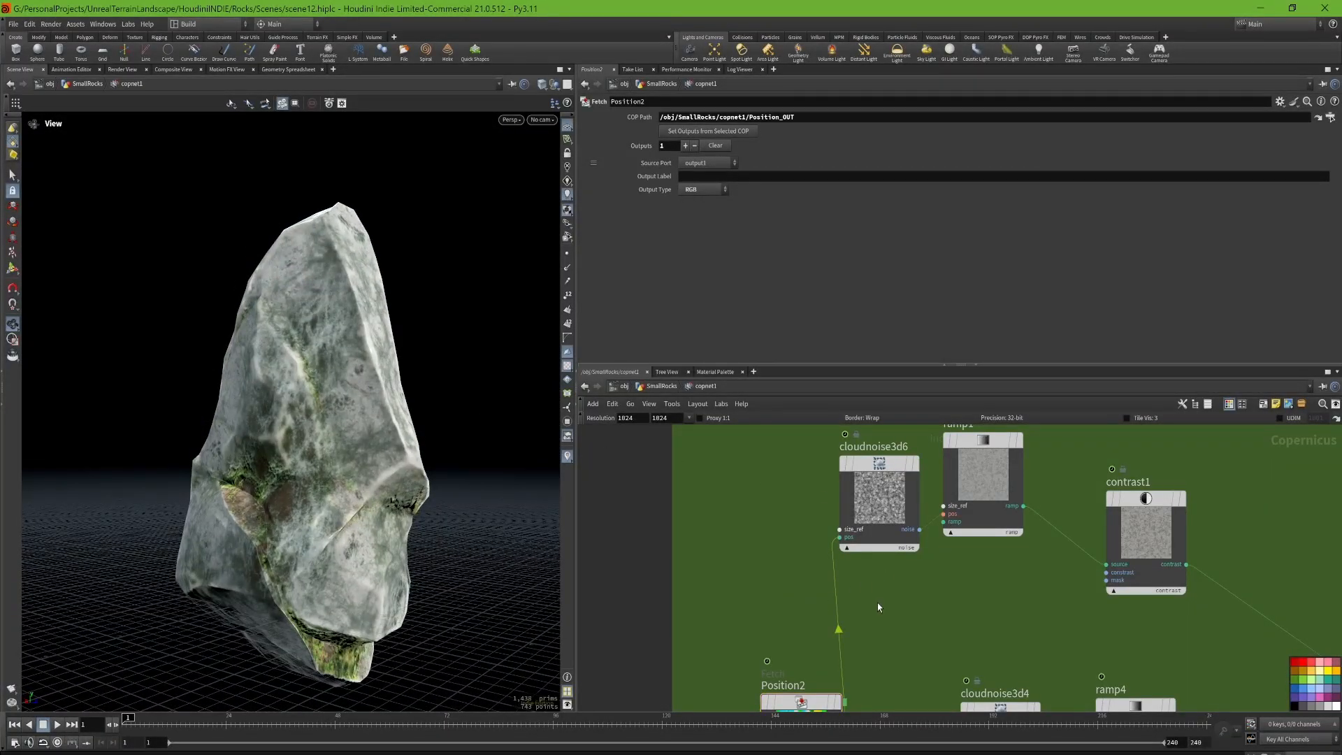
Step: Disconnect Position2 from the pos input of cloudnoise3d6 and inspect the noise on the rock from several sides
key("Delete")
left_click_drag(366, 429, 266, 387)
scroll(395, 383, "up", 5)
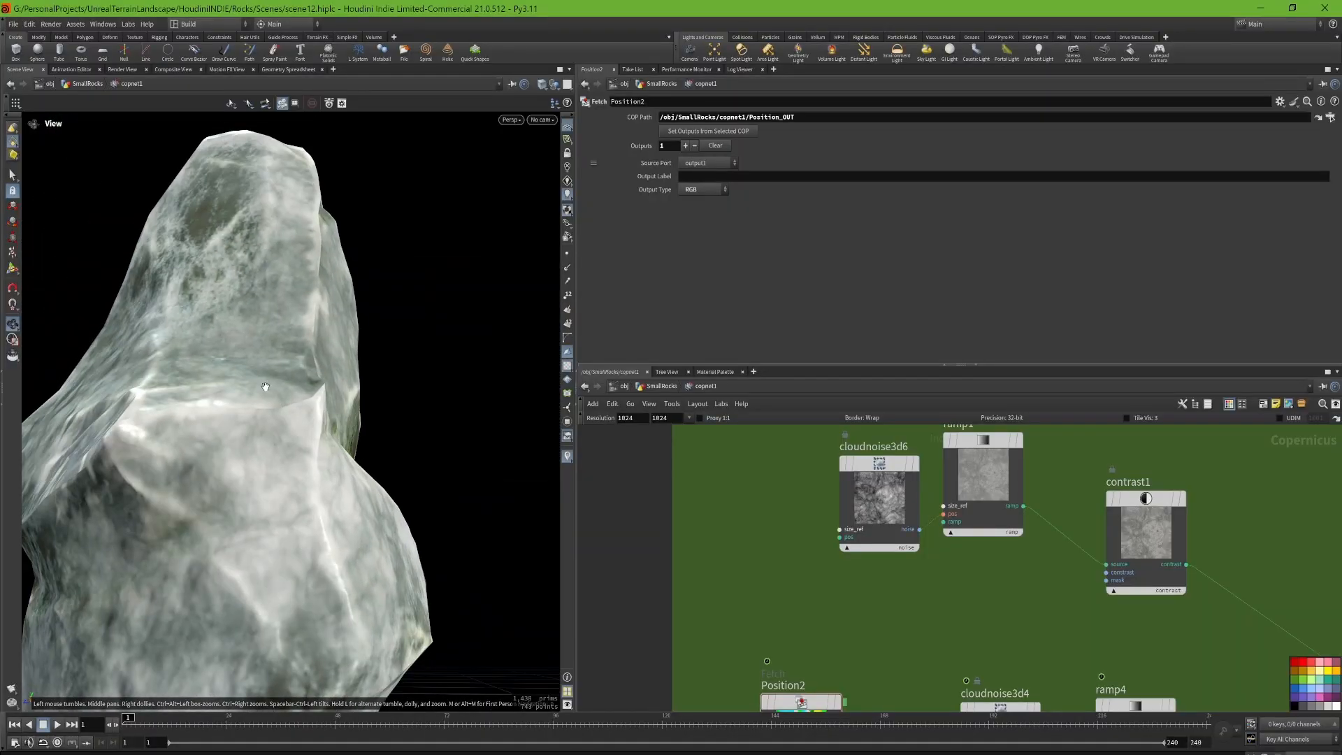
left_click_drag(235, 493, 317, 393)
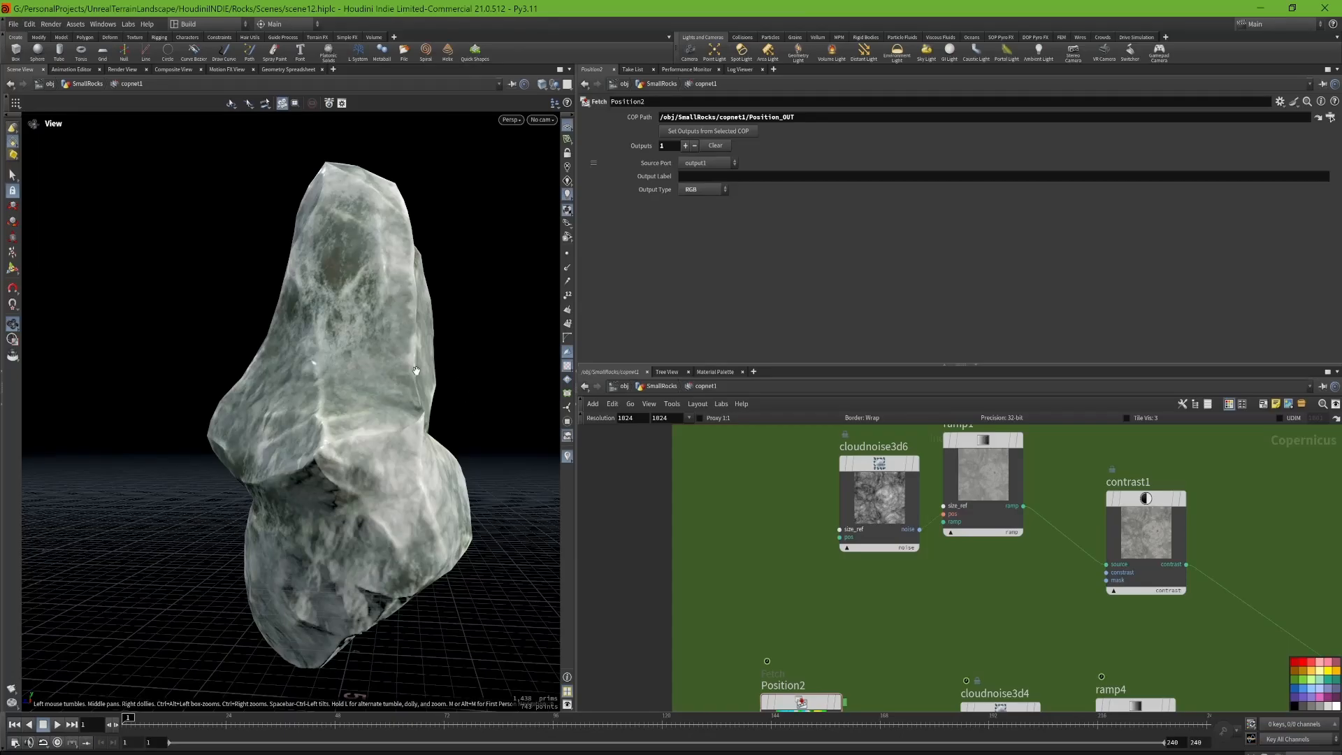
left_click_drag(416, 371, 475, 511)
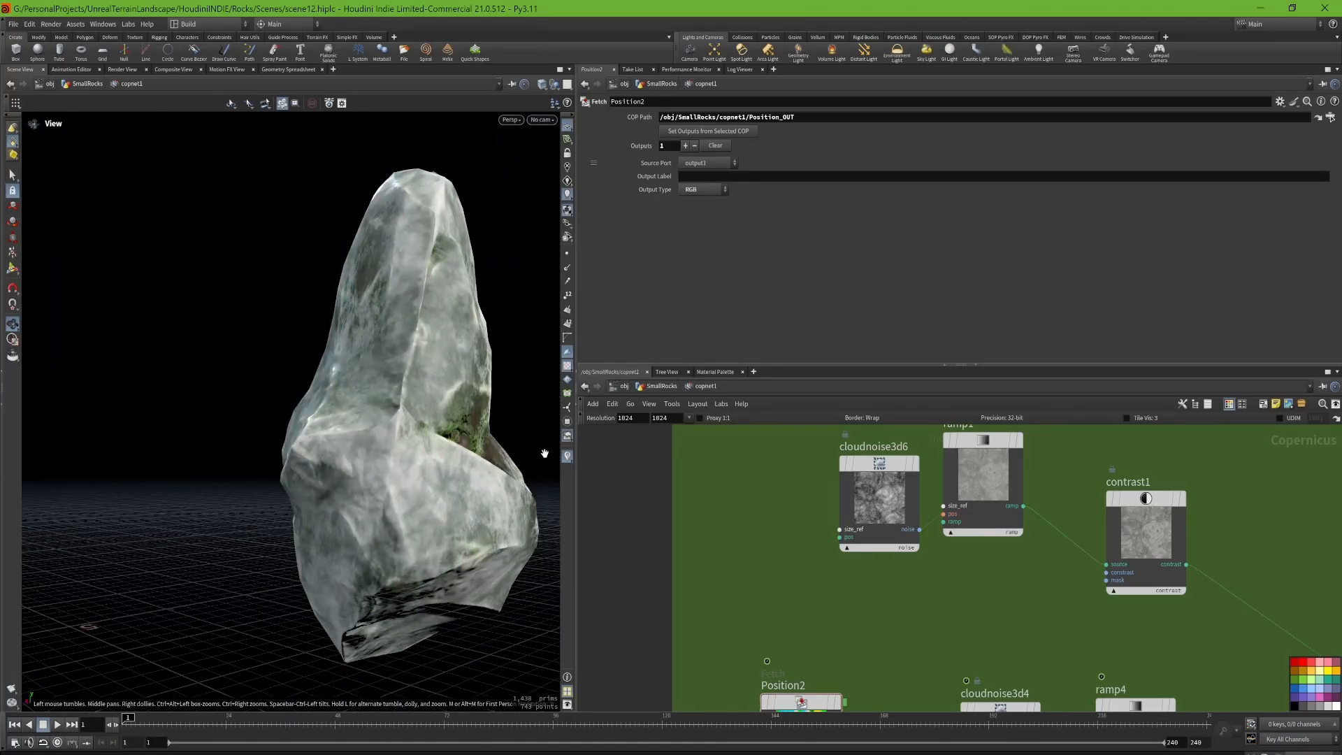
Step: Undo the removal of the wire between Position2 and cloudnoise3d6 and recheck the rock's surface
key("ctrl+z")
left_click_drag(429, 395, 489, 454)
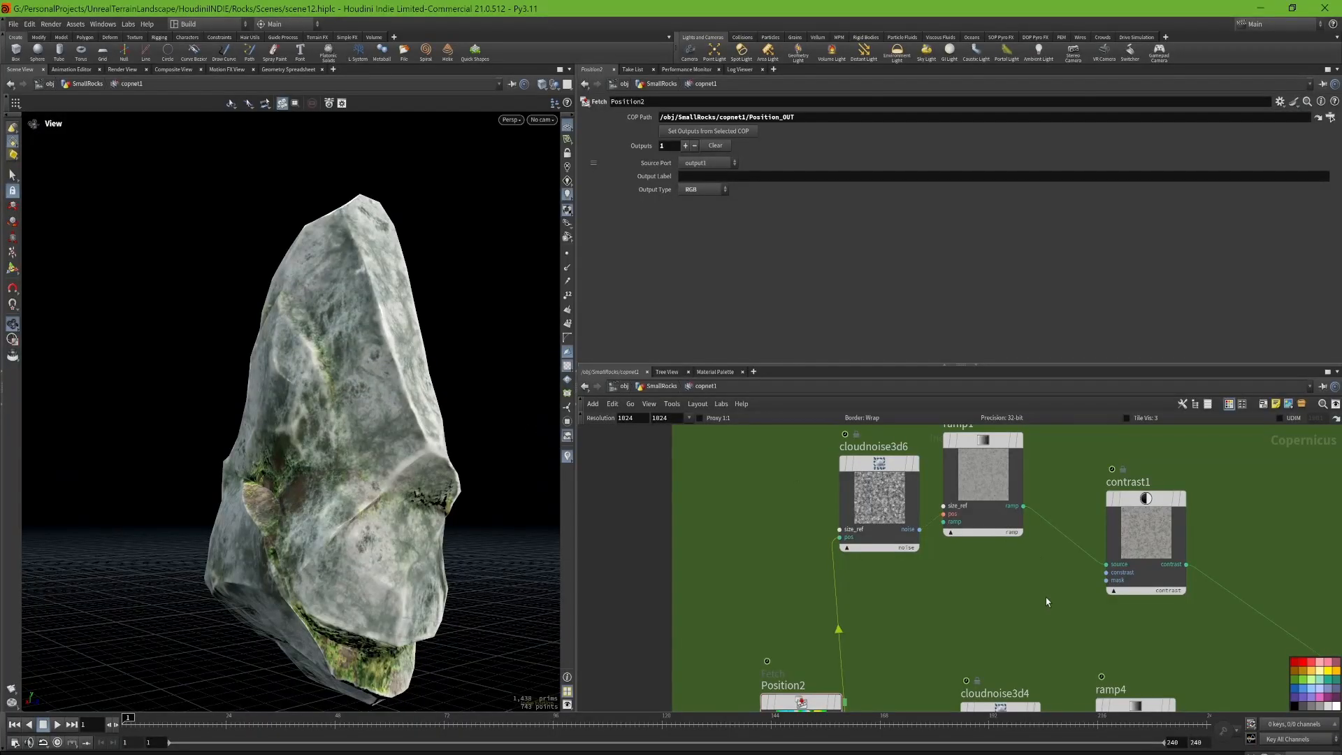
Step: Show the noise parameters of cloudnoise3d6, followed by those of cloudnoise3d4
middle_click_drag(1046, 597, 897, 616)
left_click(860, 501)
left_click(754, 524)
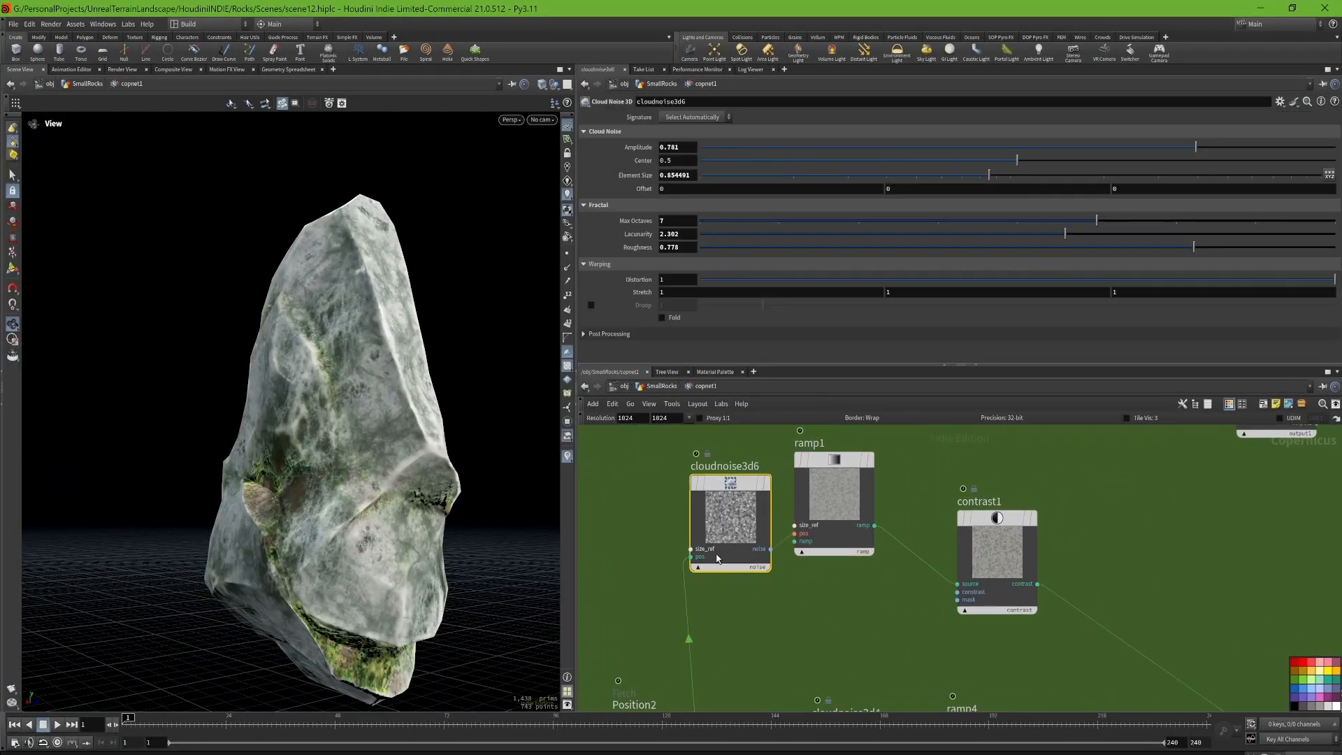
middle_click_drag(718, 558, 697, 461)
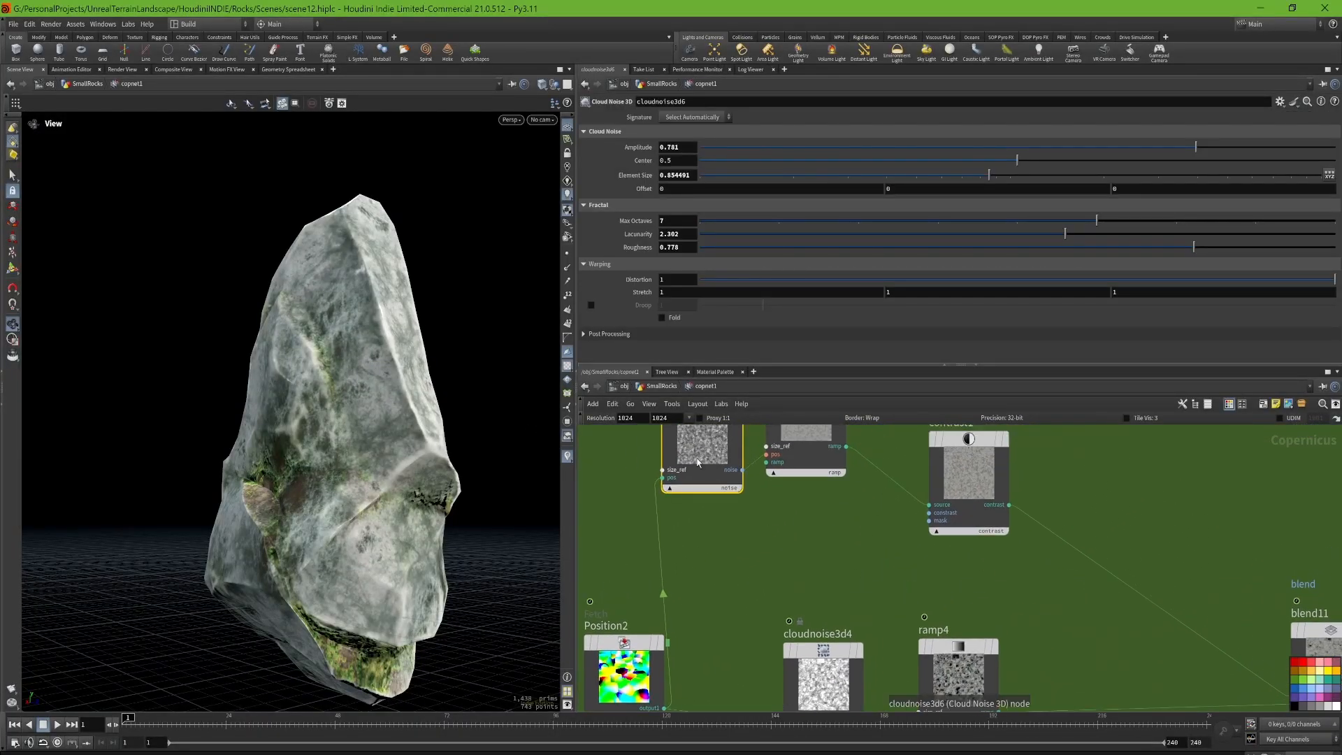
left_click(823, 671)
middle_click_drag(806, 592, 778, 521)
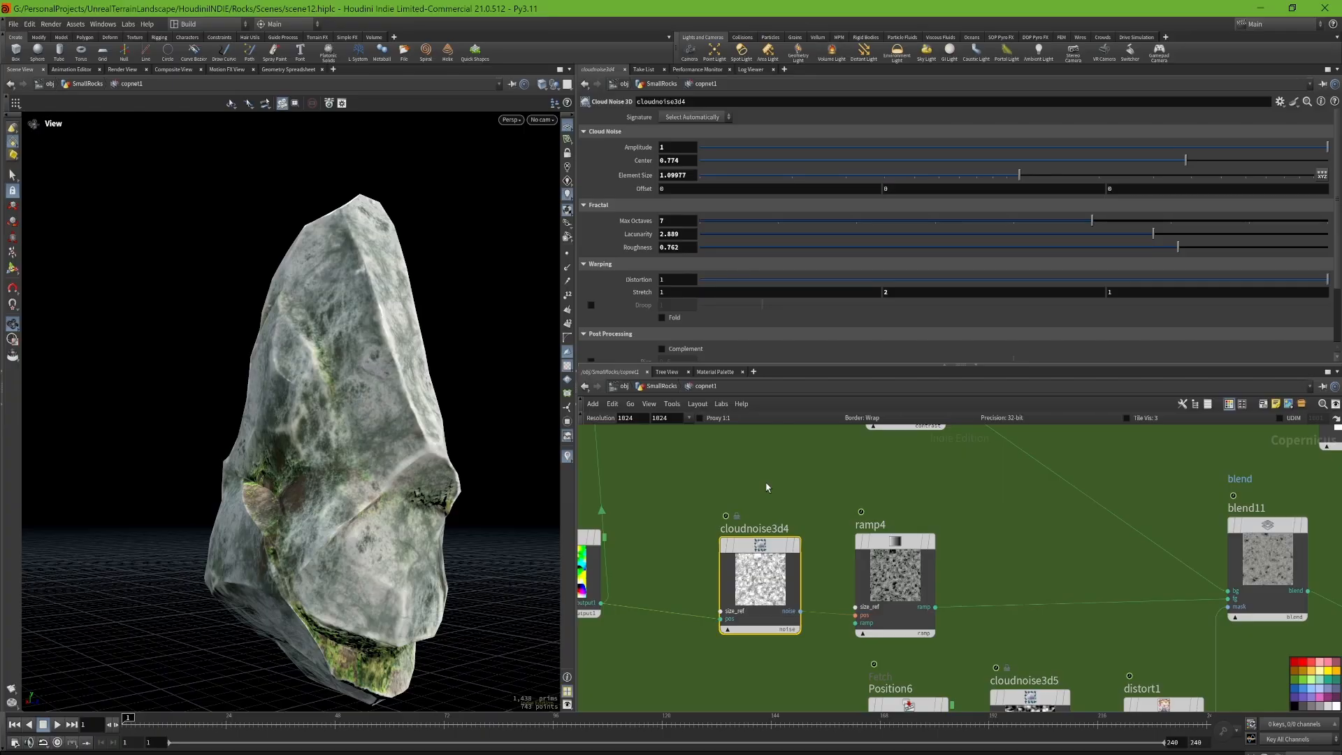
Step: Show the ramp settings of the ramp1 node next to cloudnoise3d6
scroll(781, 444, "down", 2)
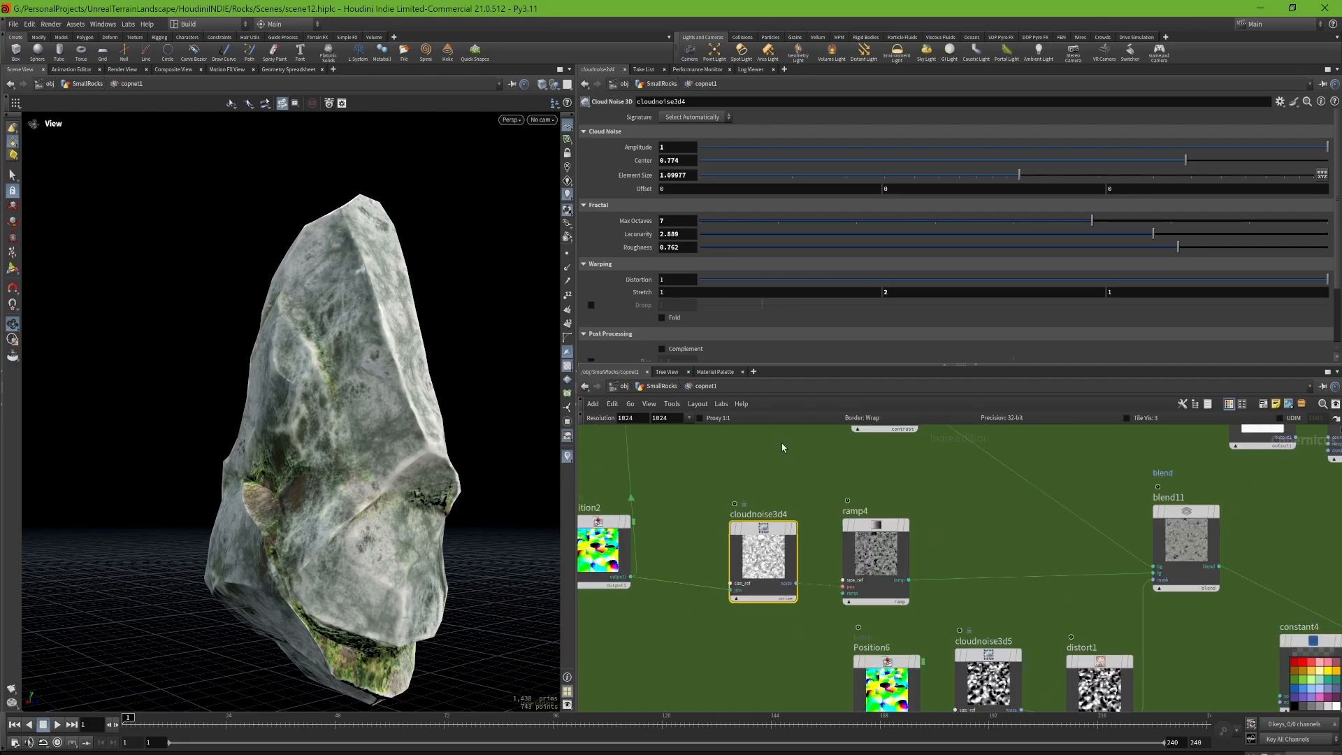
middle_click_drag(850, 460, 867, 557)
left_click(895, 487)
left_click(776, 451)
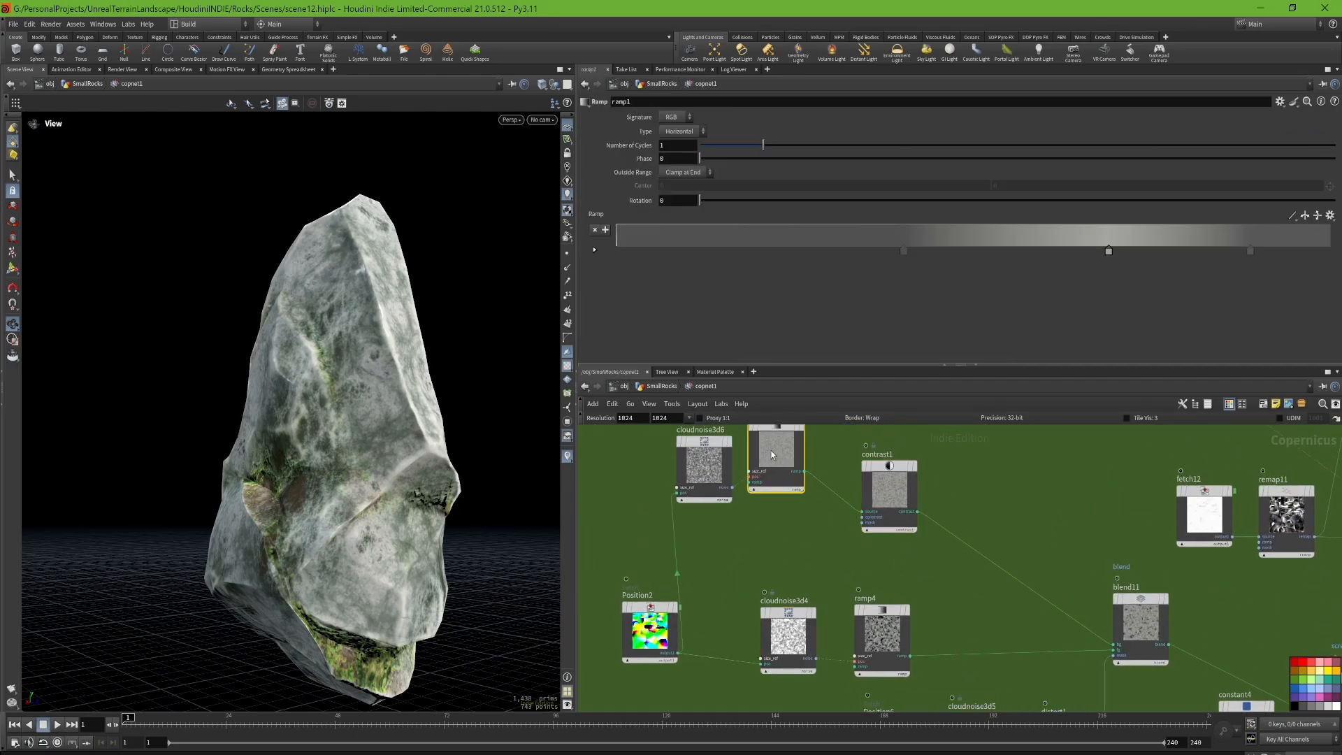
Step: Display the output of contrast1 in the viewport and examine its stone texture up close
left_click(710, 467)
left_click(782, 447)
middle_click_drag(831, 487, 834, 521)
scroll(753, 515, "up", 3)
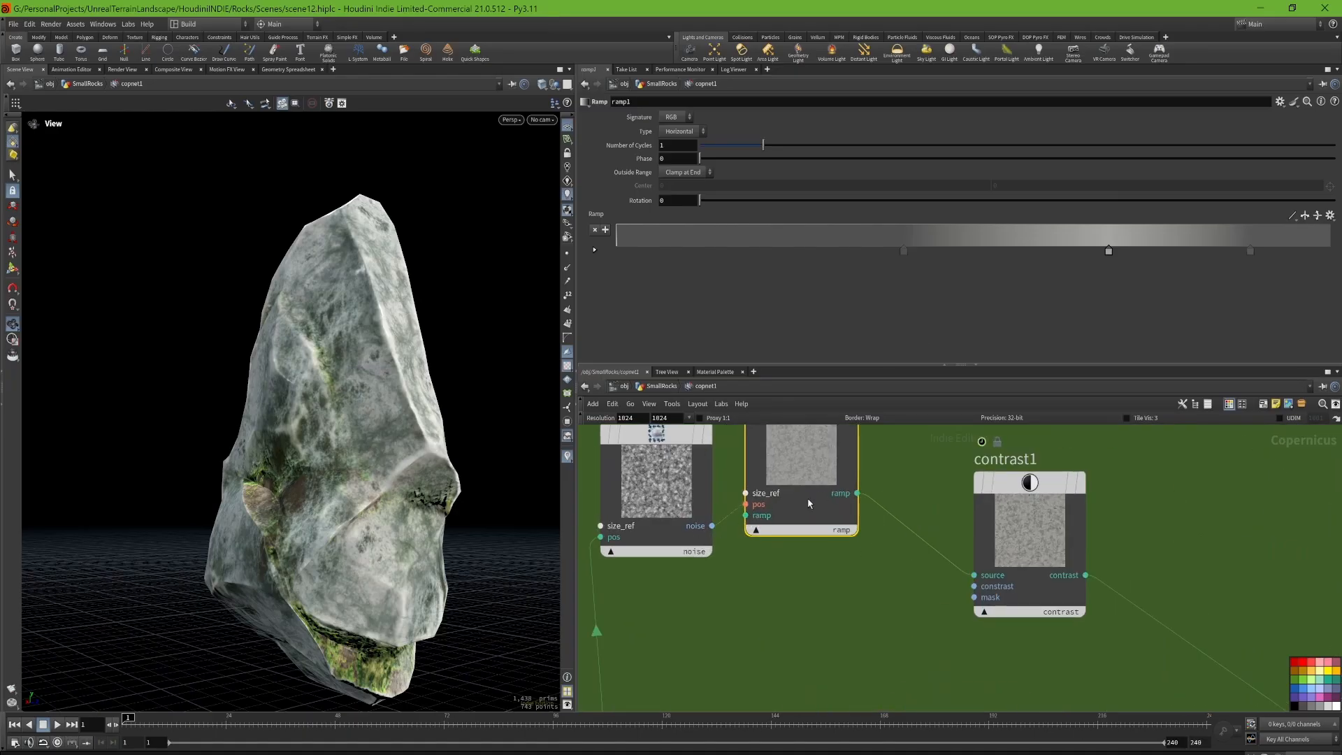
middle_click_drag(930, 491, 888, 564)
left_click(1040, 556)
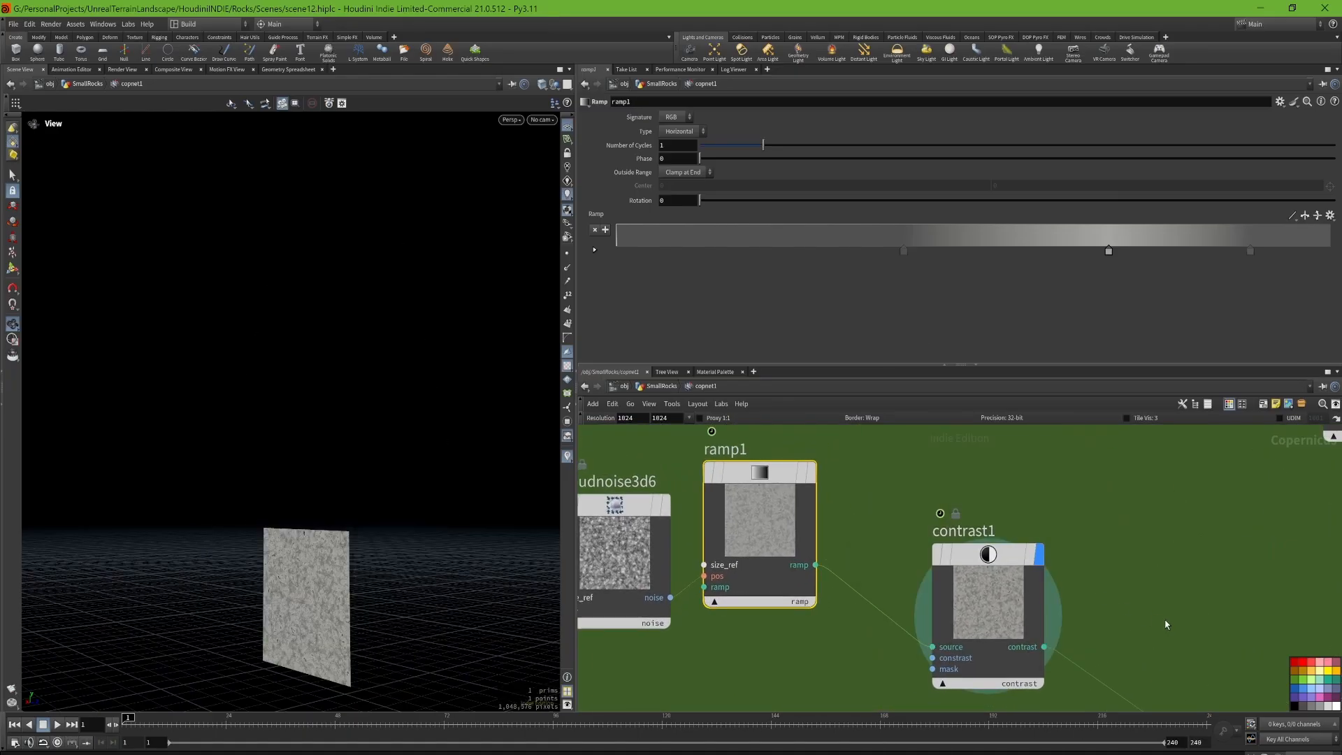
left_click_drag(340, 587, 214, 655)
right_click_drag(213, 656, 331, 511)
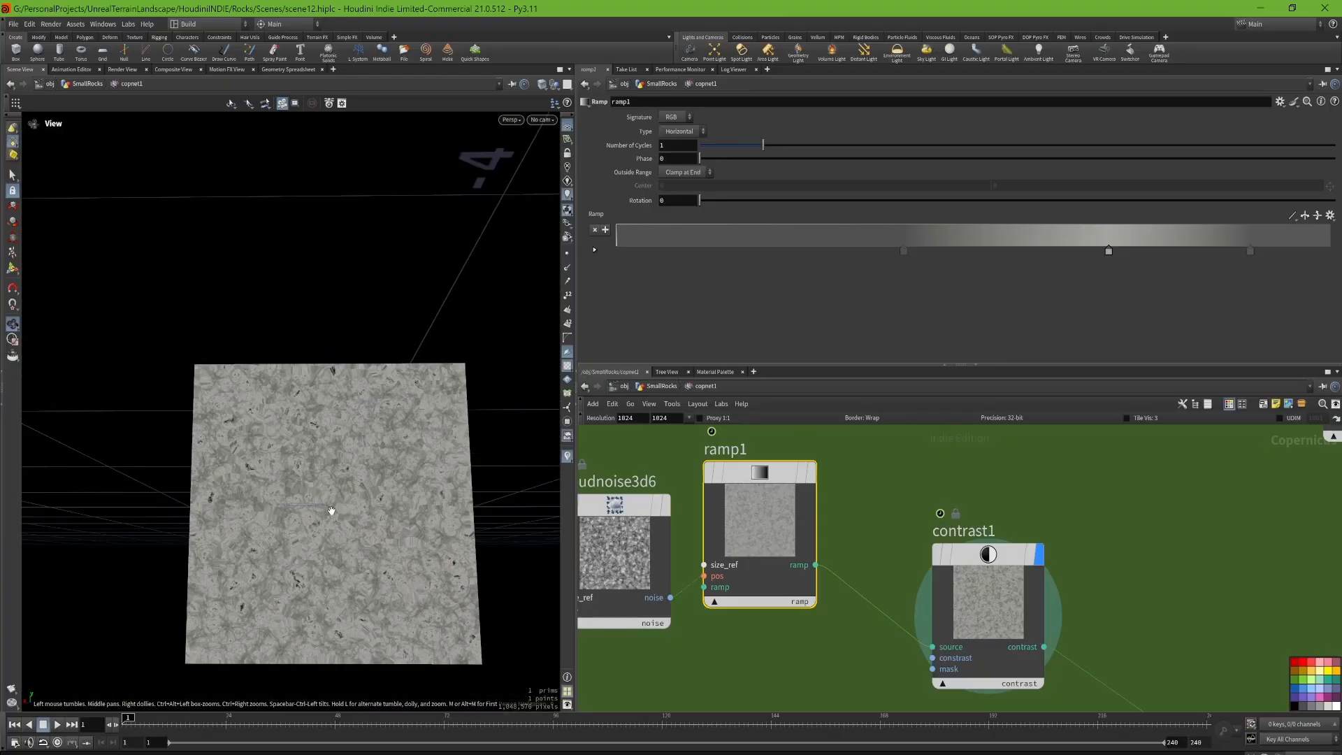
left_click_drag(330, 511, 283, 481)
scroll(284, 481, "up", 1)
scroll(1188, 591, "down", 1)
Step: Display the combined noise of blend11 and show the noise parameters of cloudnoise3d4, which feeds it through ramp4
middle_click_drag(1189, 591, 965, 518)
scroll(1123, 613, "down", 1)
middle_click_drag(1123, 613, 937, 470)
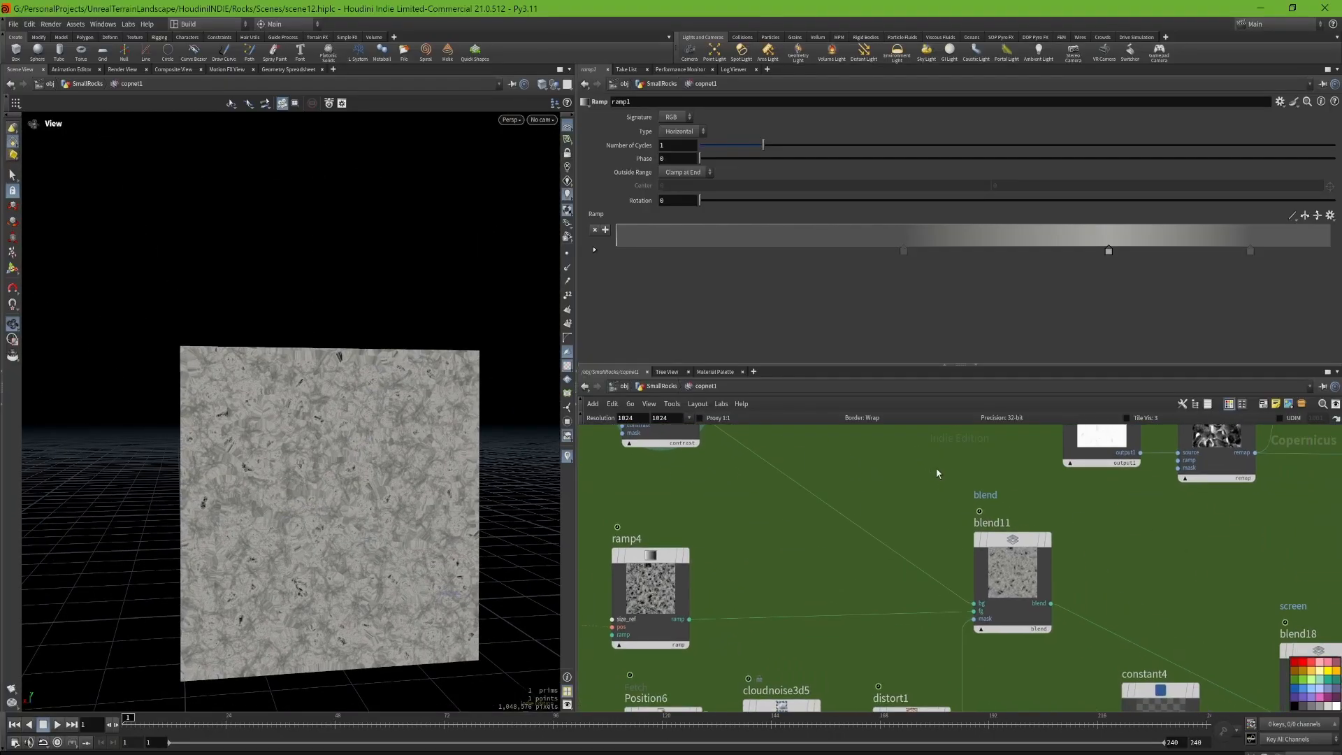
left_click(1055, 500)
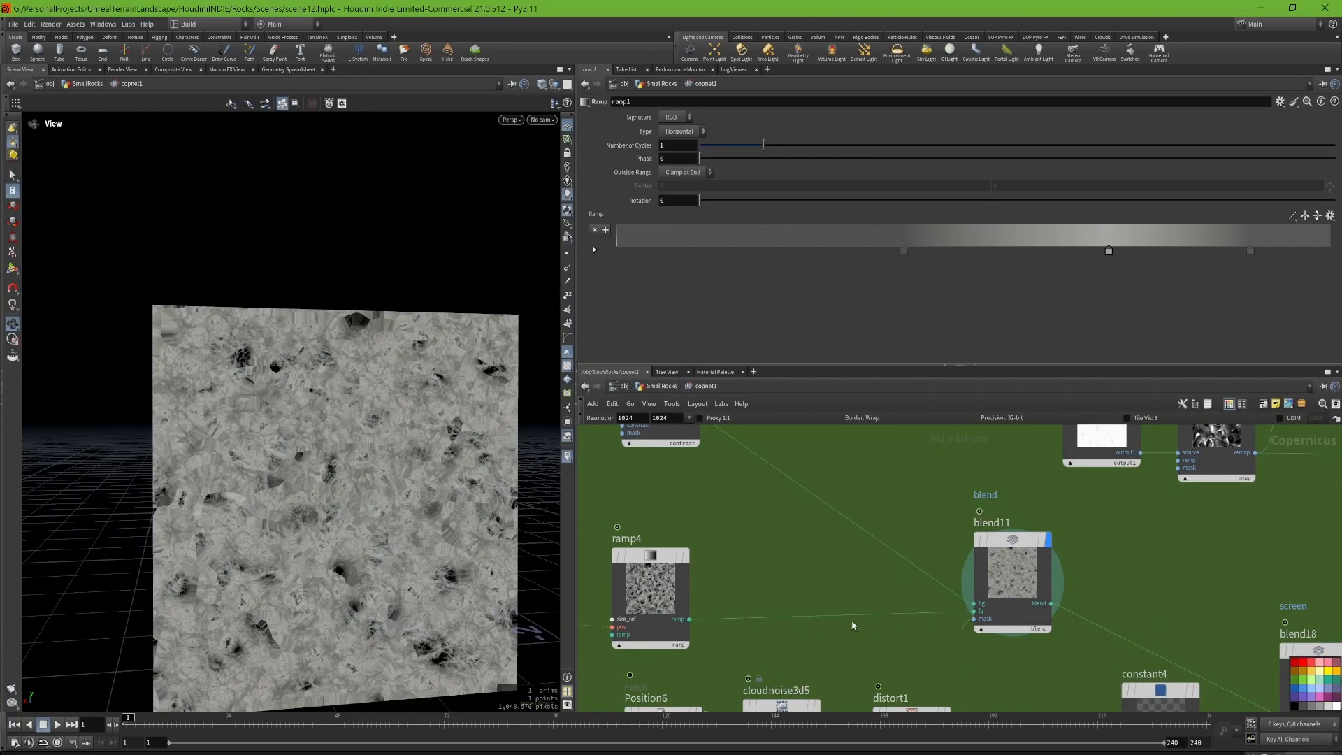
middle_click_drag(811, 601, 926, 503)
scroll(926, 503, "down", 2)
left_click(702, 495)
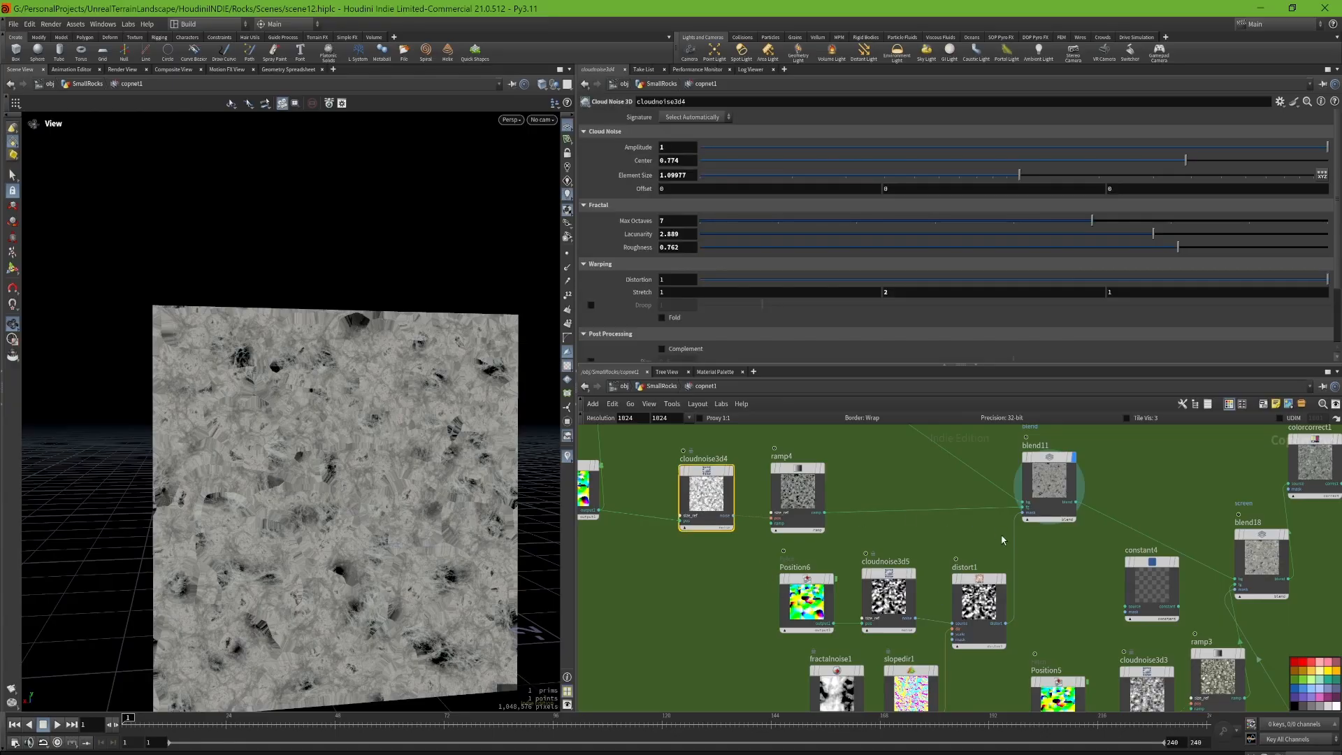
Step: Show the fetch settings of Position6 and display the cloudnoise3d5 noise it drives, including its parameters
middle_click_drag(969, 547, 910, 503)
scroll(755, 562, "up", 2)
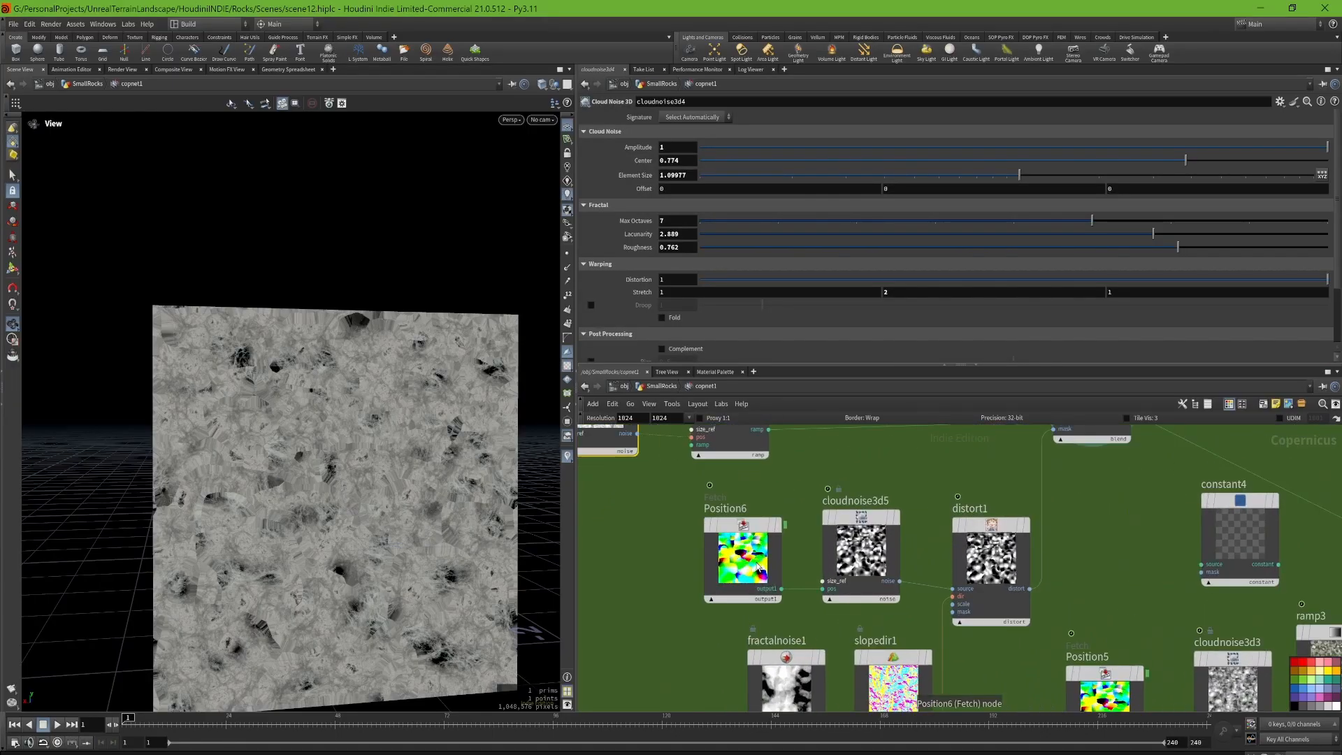
left_click(755, 562)
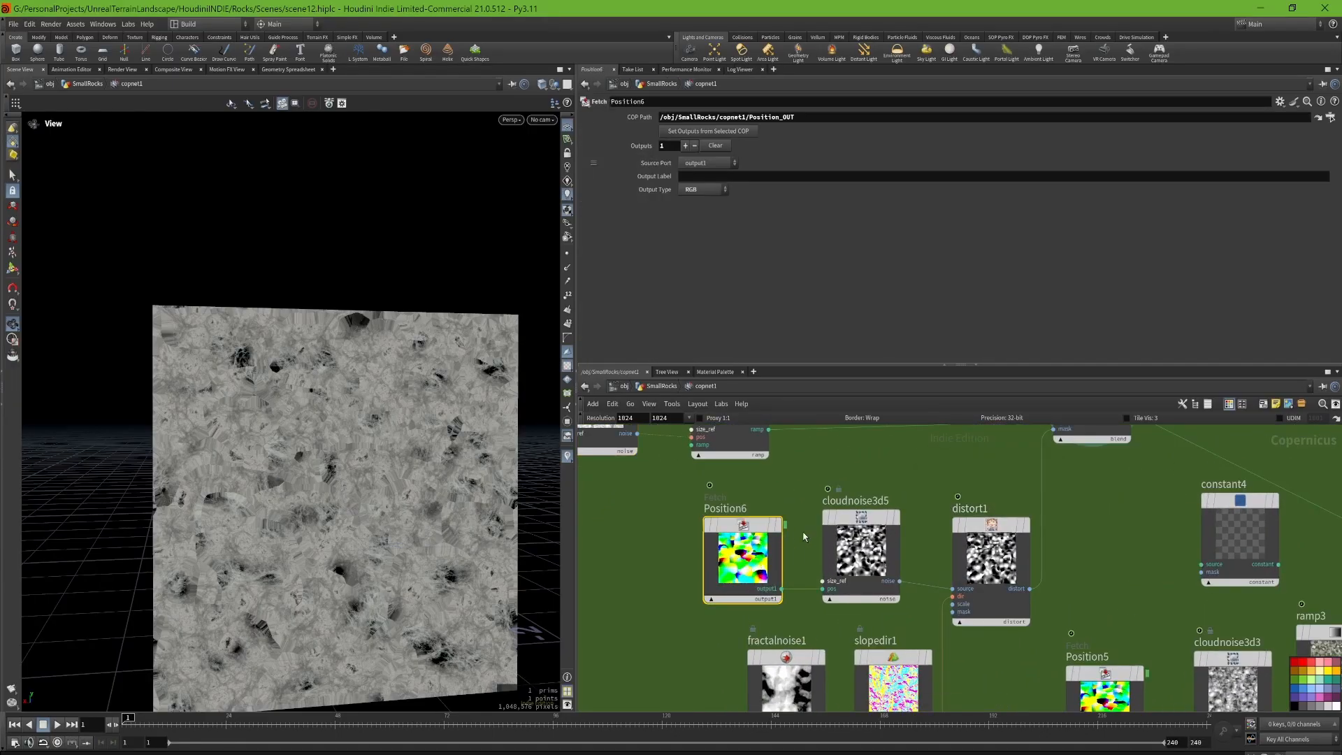
left_click(903, 479)
left_click(862, 527)
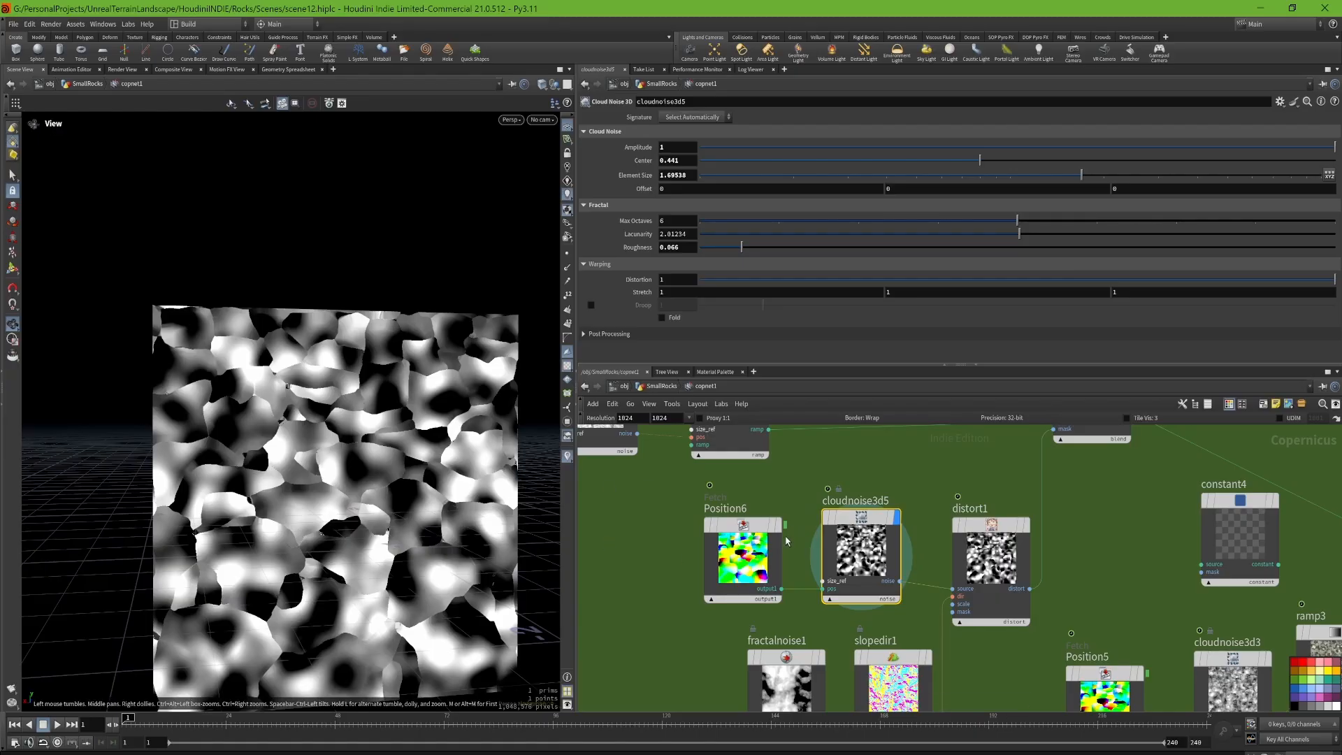
left_click(750, 567)
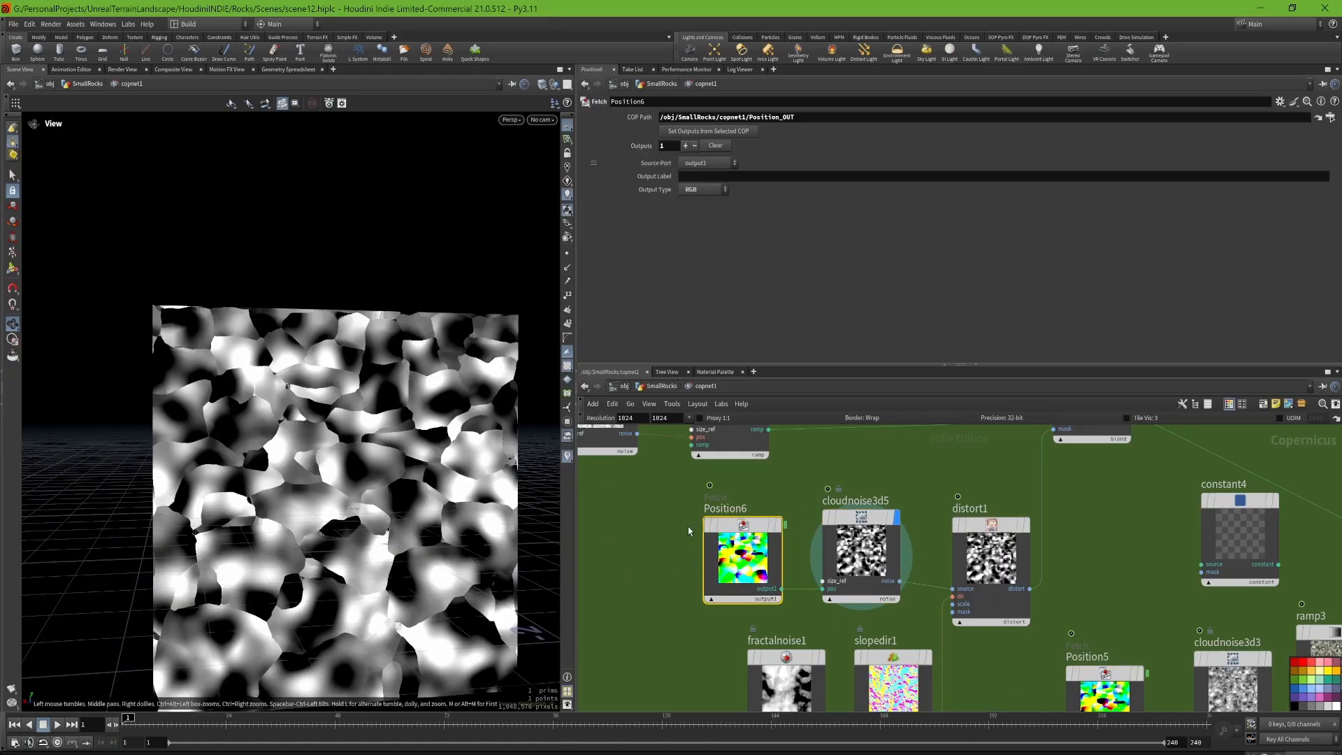
Step: Display fractalnoise1 followed by slopedir1, and show the slope direction parameters
middle_click_drag(828, 577, 942, 622)
middle_click_drag(1006, 534, 917, 408)
left_click(847, 575)
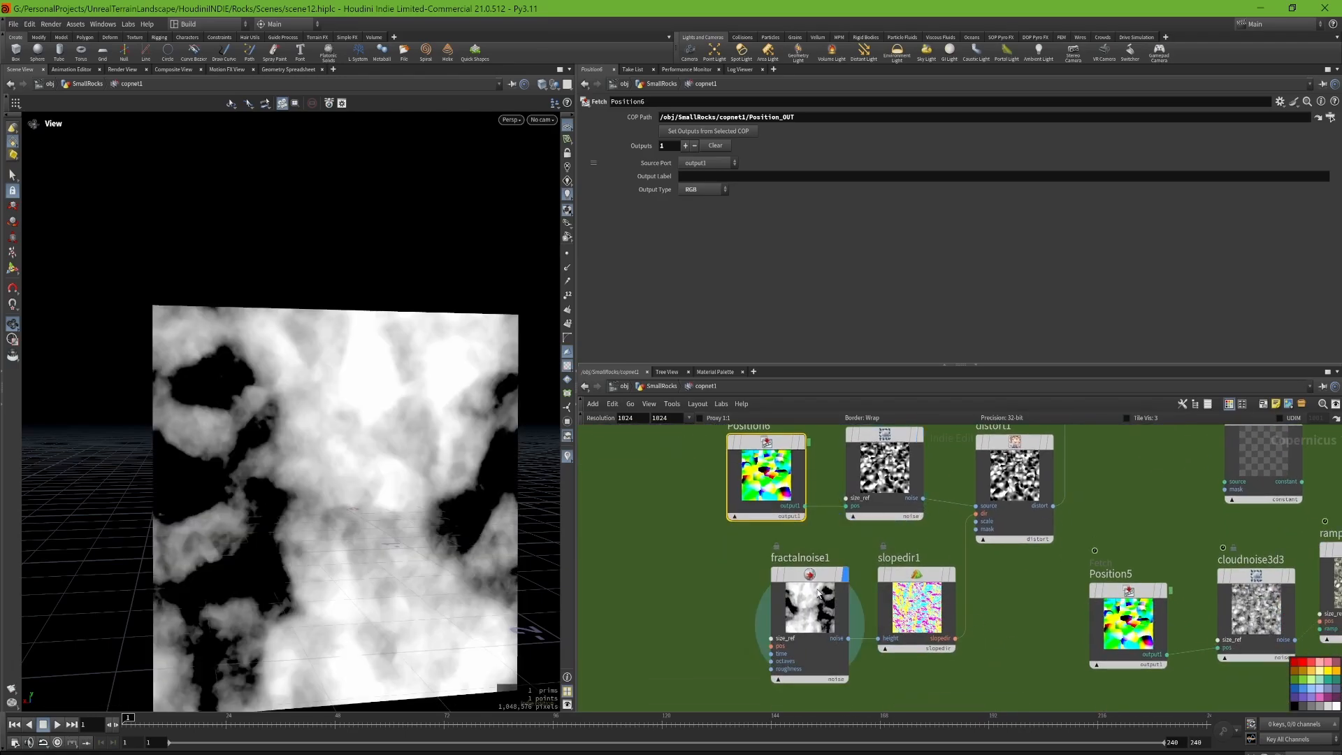
left_click(952, 574)
left_click(917, 581)
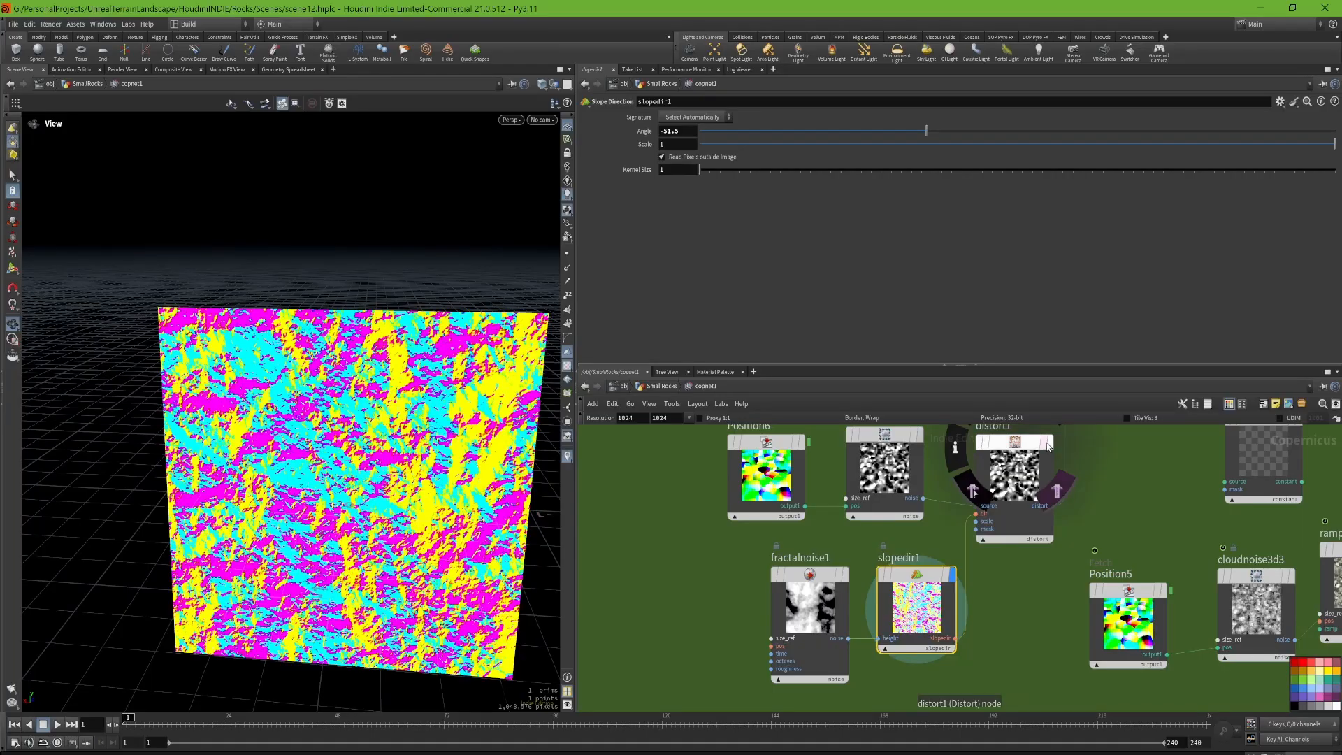
Step: Display the output of distort1 and show its distortion parameters
scroll(957, 520, "up", 3)
middle_click_drag(956, 520, 854, 608)
left_click(990, 451)
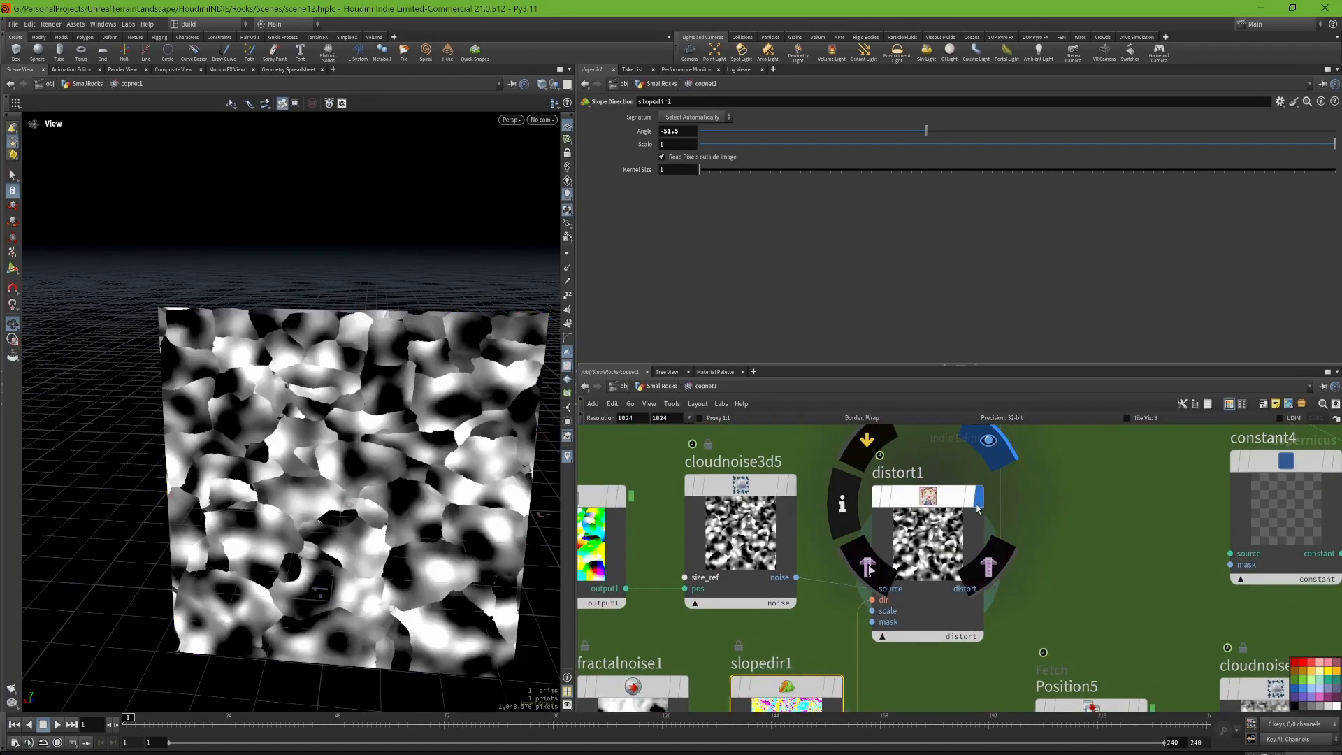
left_click(941, 495)
Step: Try Scale values of -0.00671 and 0.00363 on distort1 and undo the change
left_click_drag(1022, 207, 1033, 227)
left_click_drag(1006, 231, 977, 240)
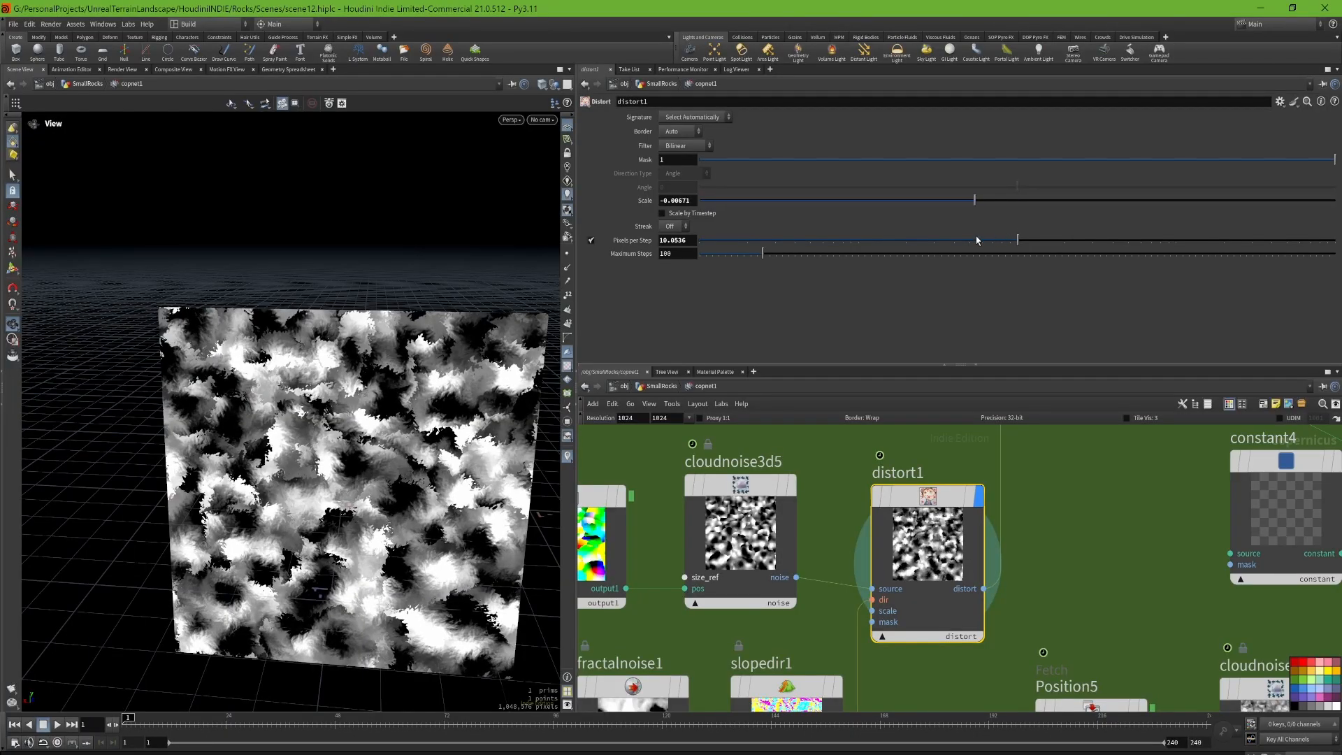
left_click_drag(979, 239, 1043, 231)
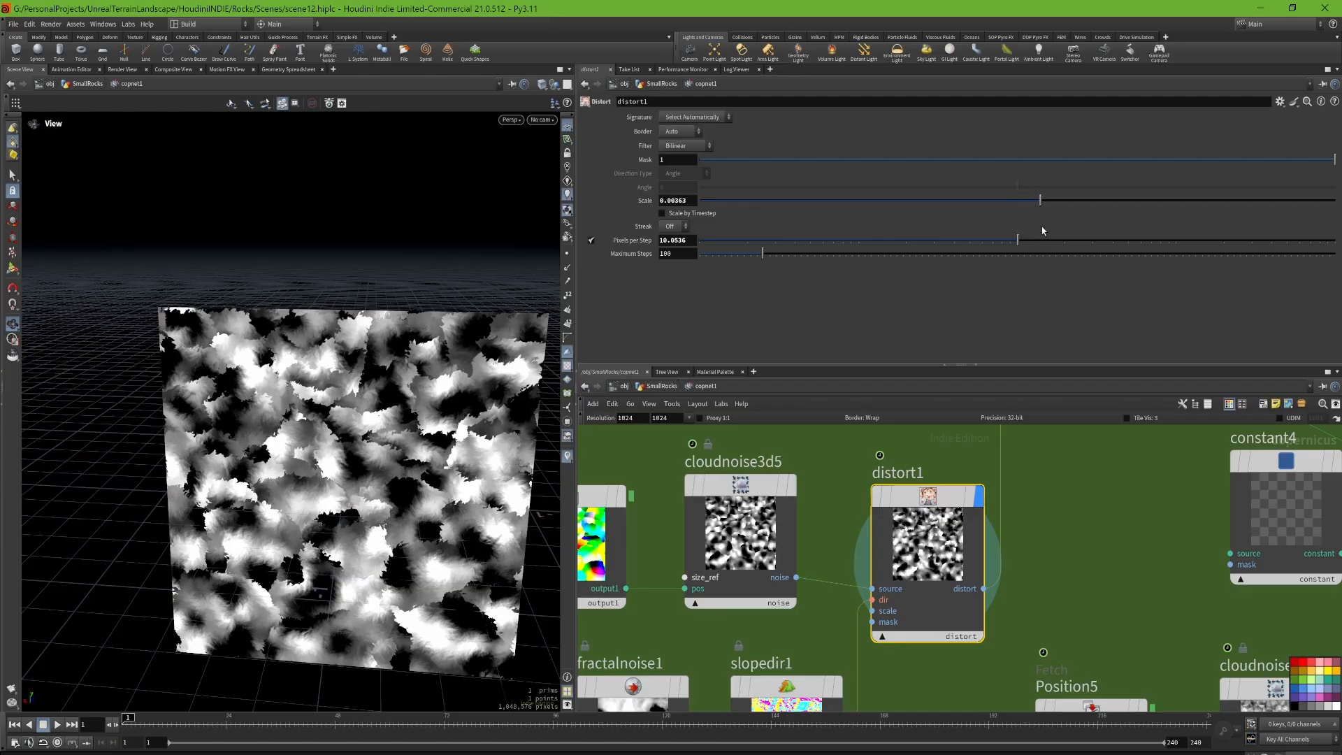
key("ctrl+z")
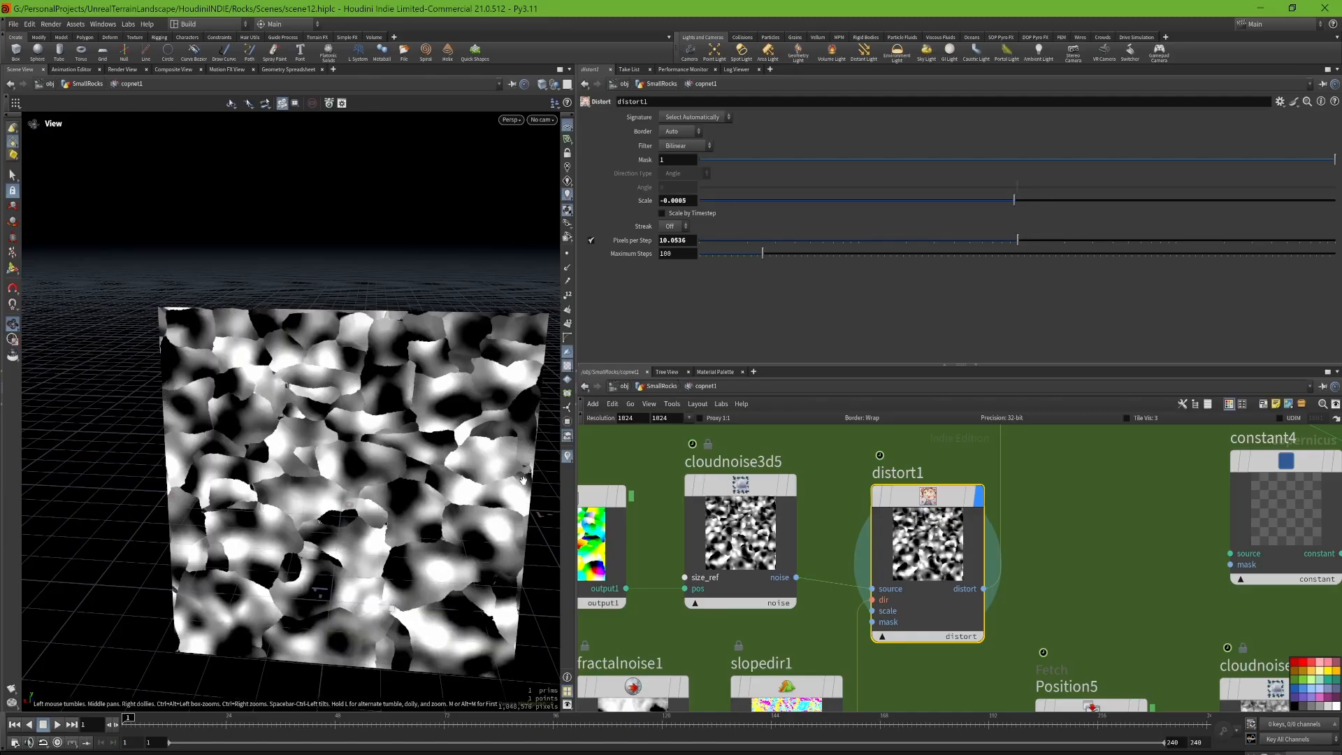
Step: Examine the distorted noise at closer range, and display blend11 with its blend settings
left_click_drag(409, 489, 461, 434)
middle_click_drag(352, 424, 353, 429)
left_click_drag(353, 429, 335, 455)
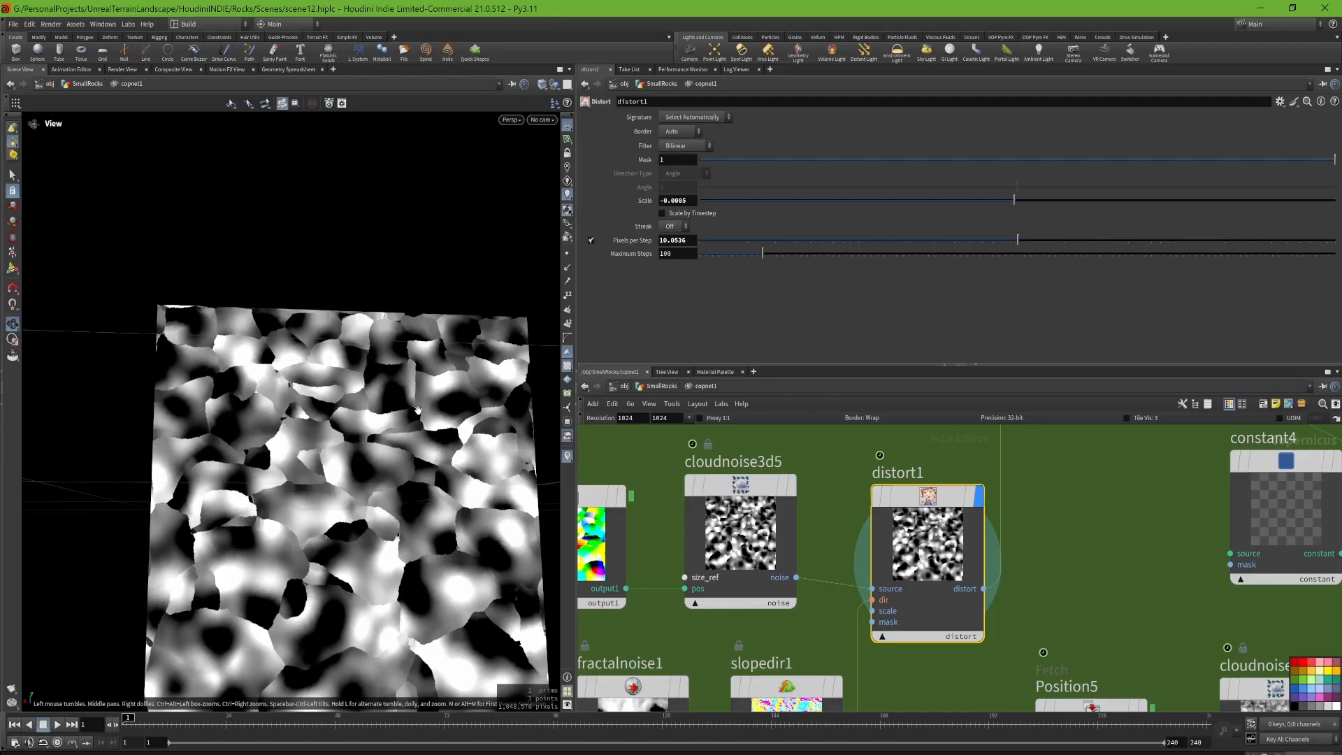
scroll(959, 615, "down", 4)
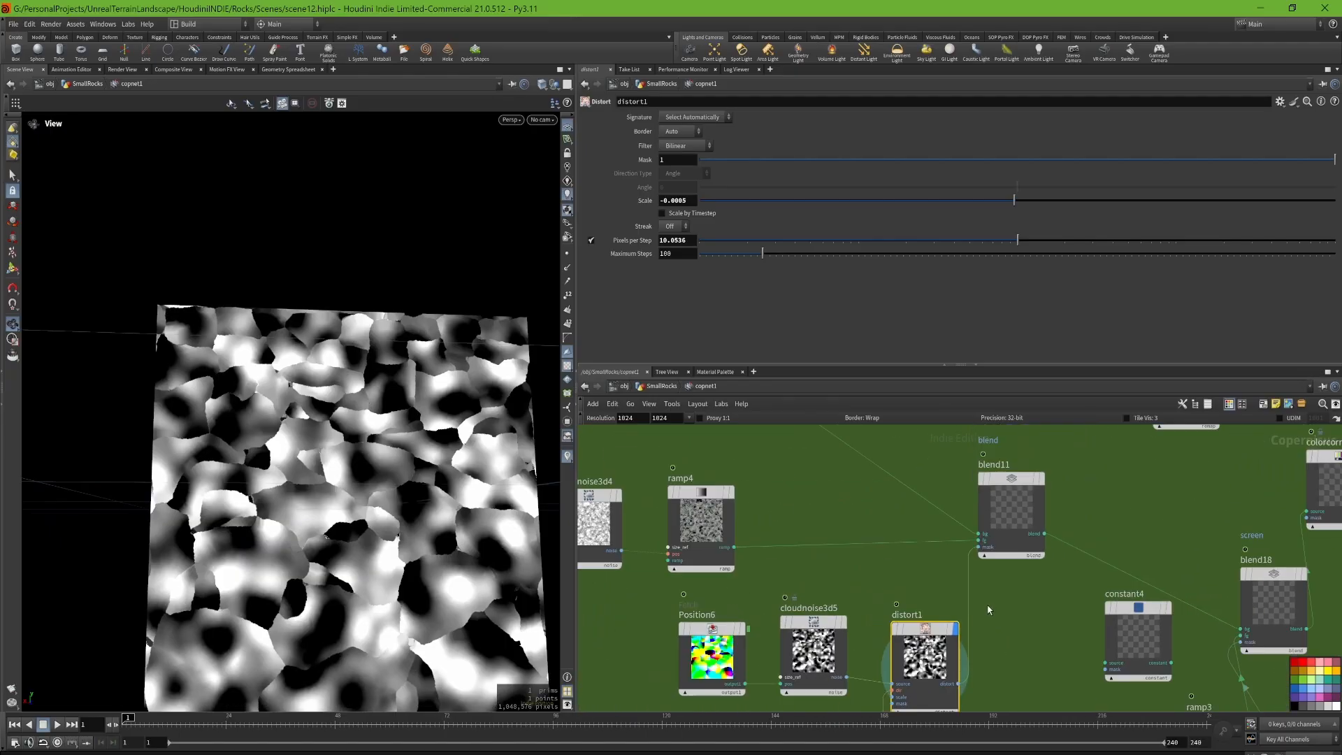
scroll(993, 504, "up", 4)
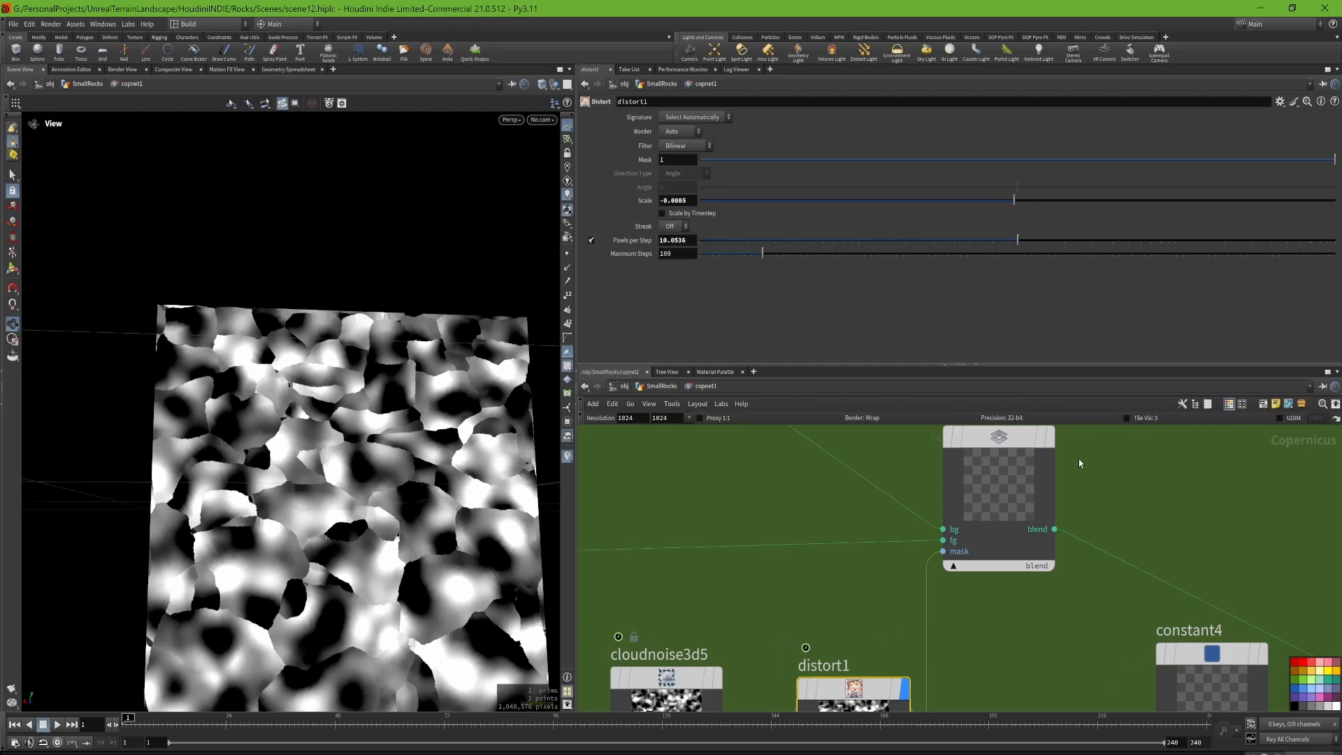
left_click(1016, 498)
left_click(1010, 498)
scroll(1003, 490, "down", 4)
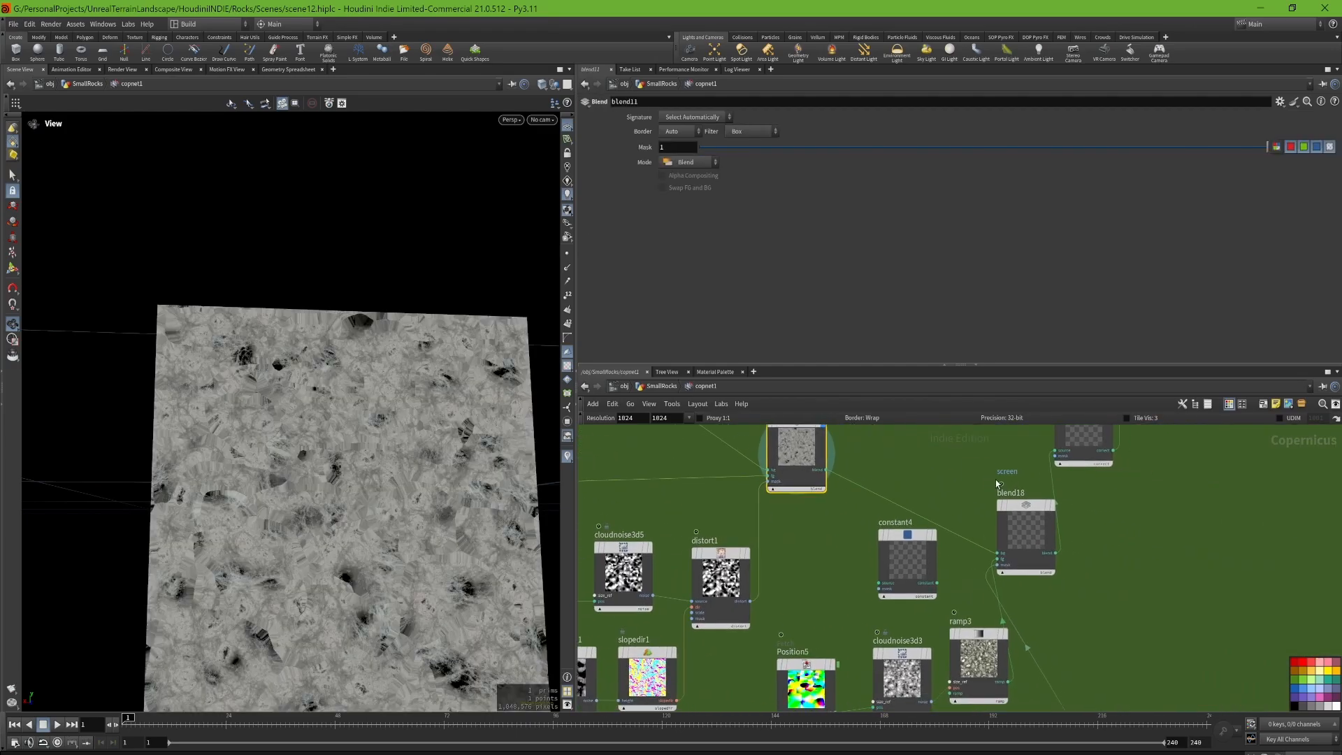
Step: Display the screen result of blend18 and examine its texture up close
left_click(1054, 504)
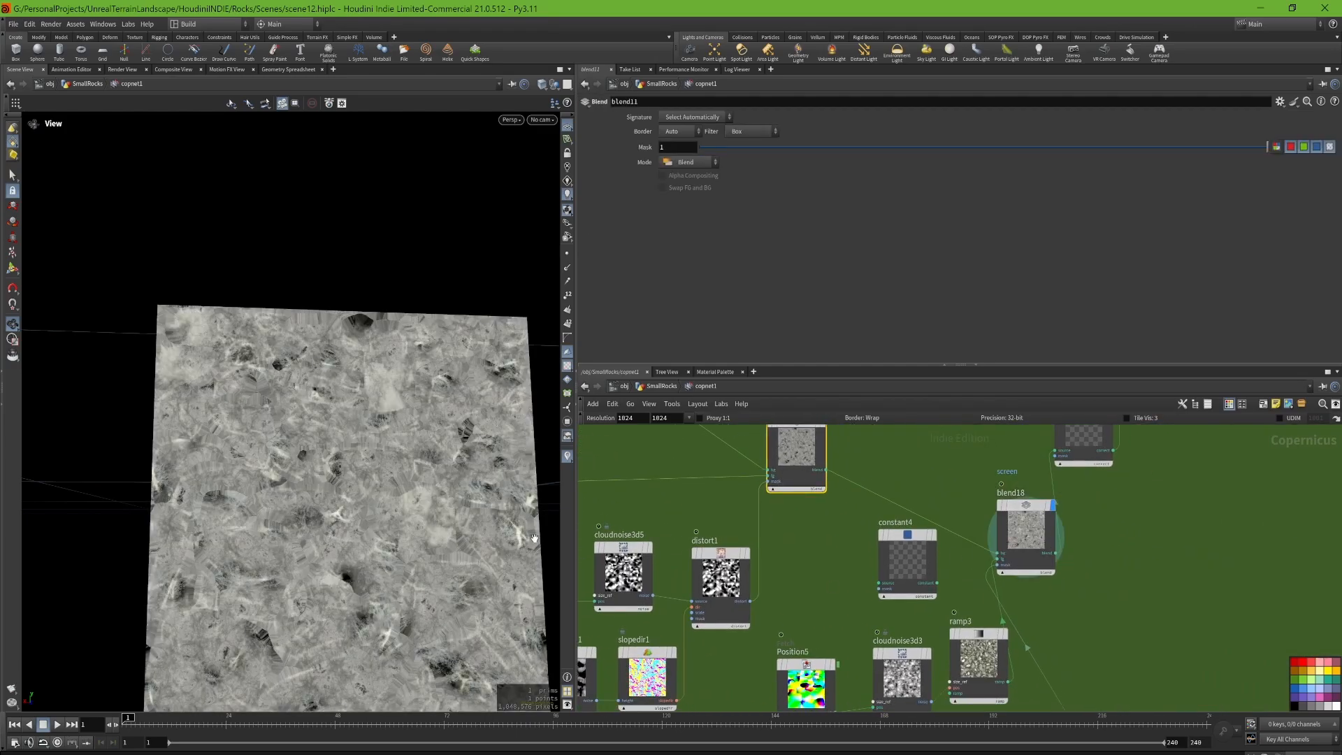
scroll(405, 550, "up", 5)
scroll(405, 549, "down", 5)
middle_click_drag(1106, 658, 984, 687)
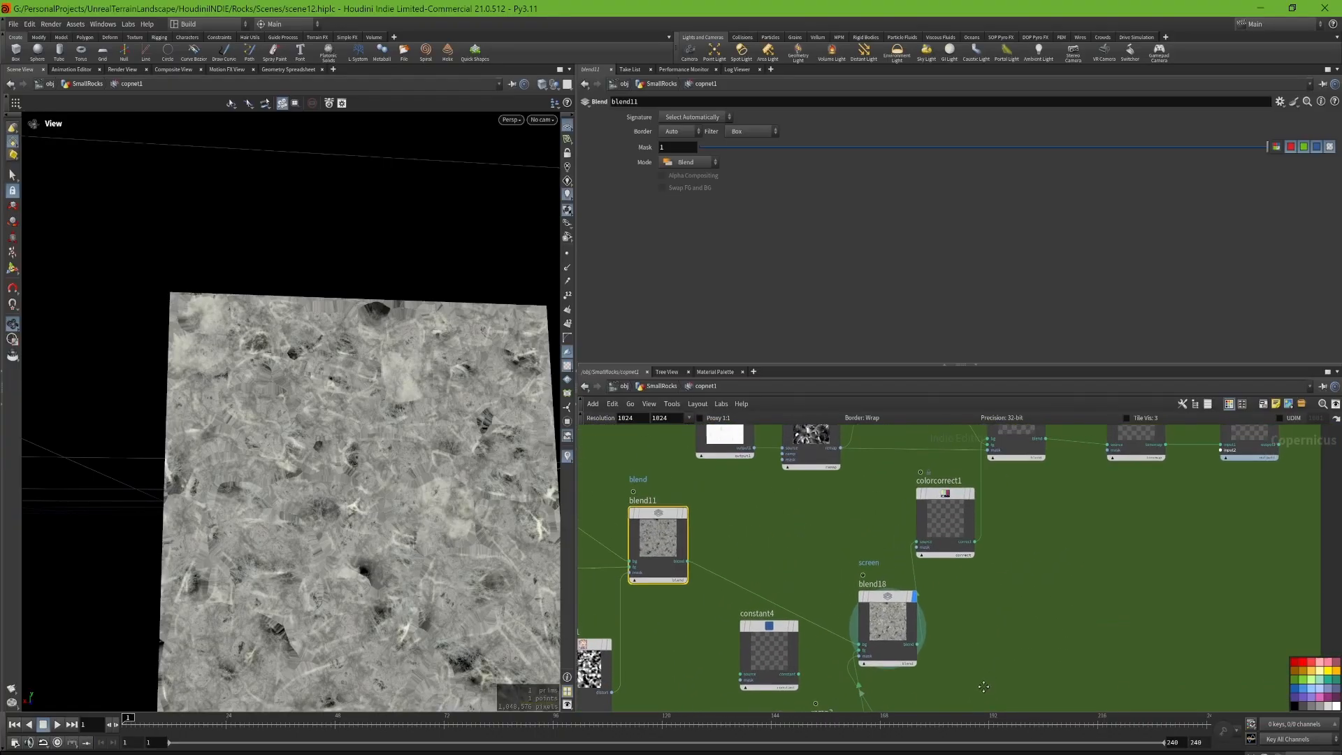
Step: Display colorcorrect1 followed by the multiply node blend27, and show the blend27 settings
left_click(971, 493)
middle_click_drag(1069, 510, 997, 598)
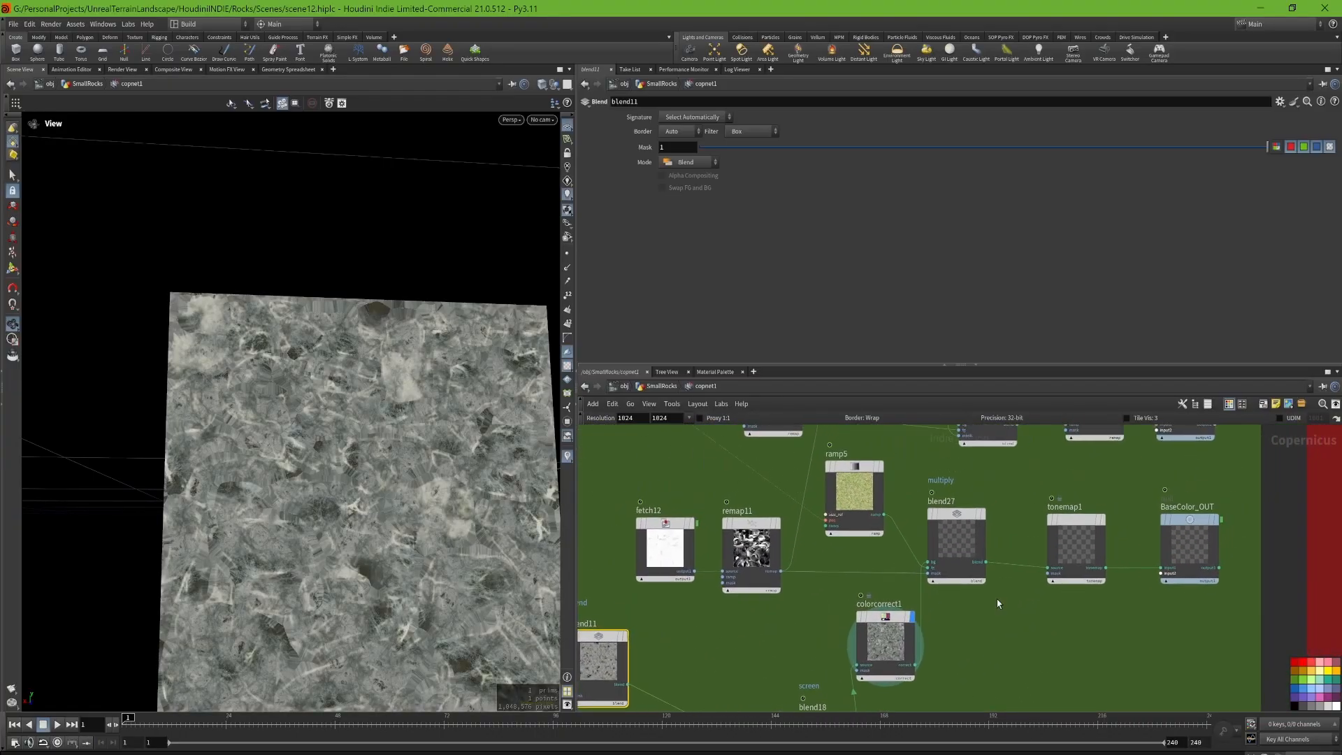
left_click(984, 517)
left_click(966, 518)
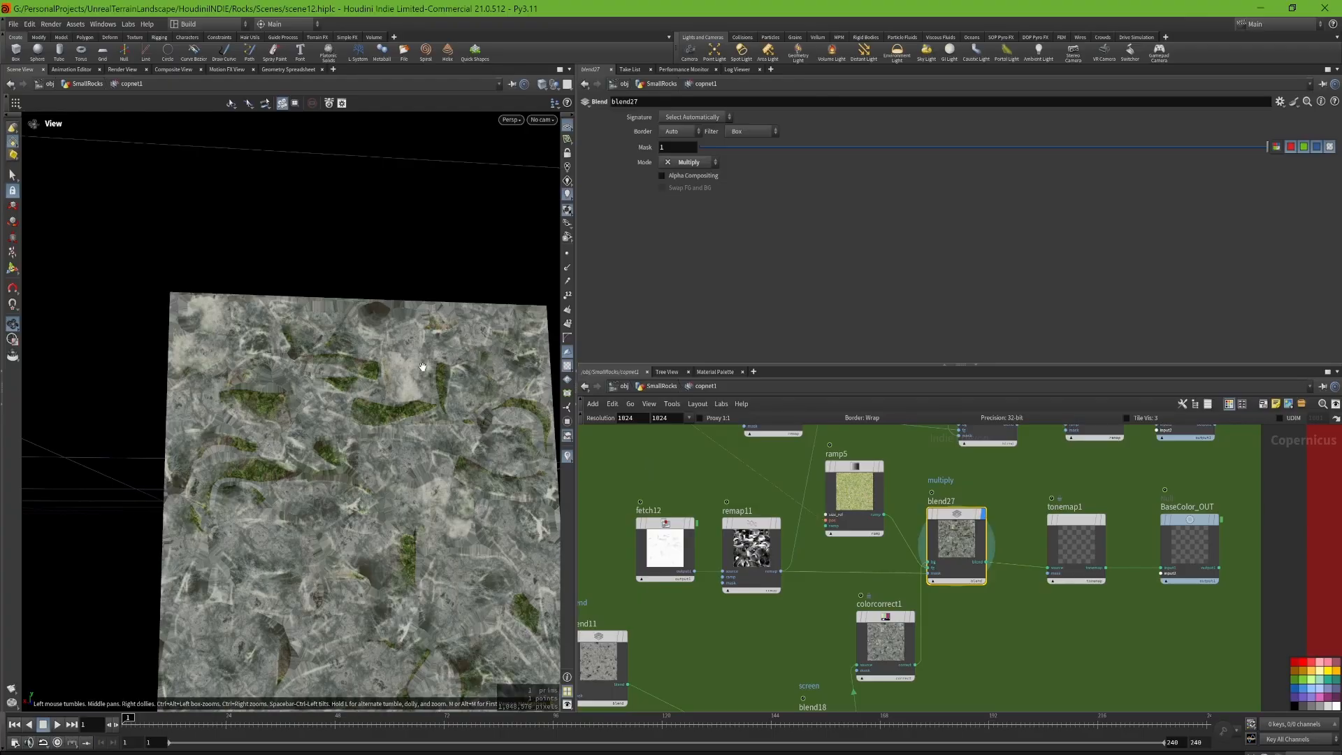
Step: Display the preview material node to view the finished texture on the whole rock
scroll(970, 483, "down", 4)
middle_click_drag(992, 482, 746, 513)
middle_click_drag(1186, 483, 622, 535)
scroll(878, 464, "up", 5)
left_click(868, 461)
scroll(1045, 499, "down", 5)
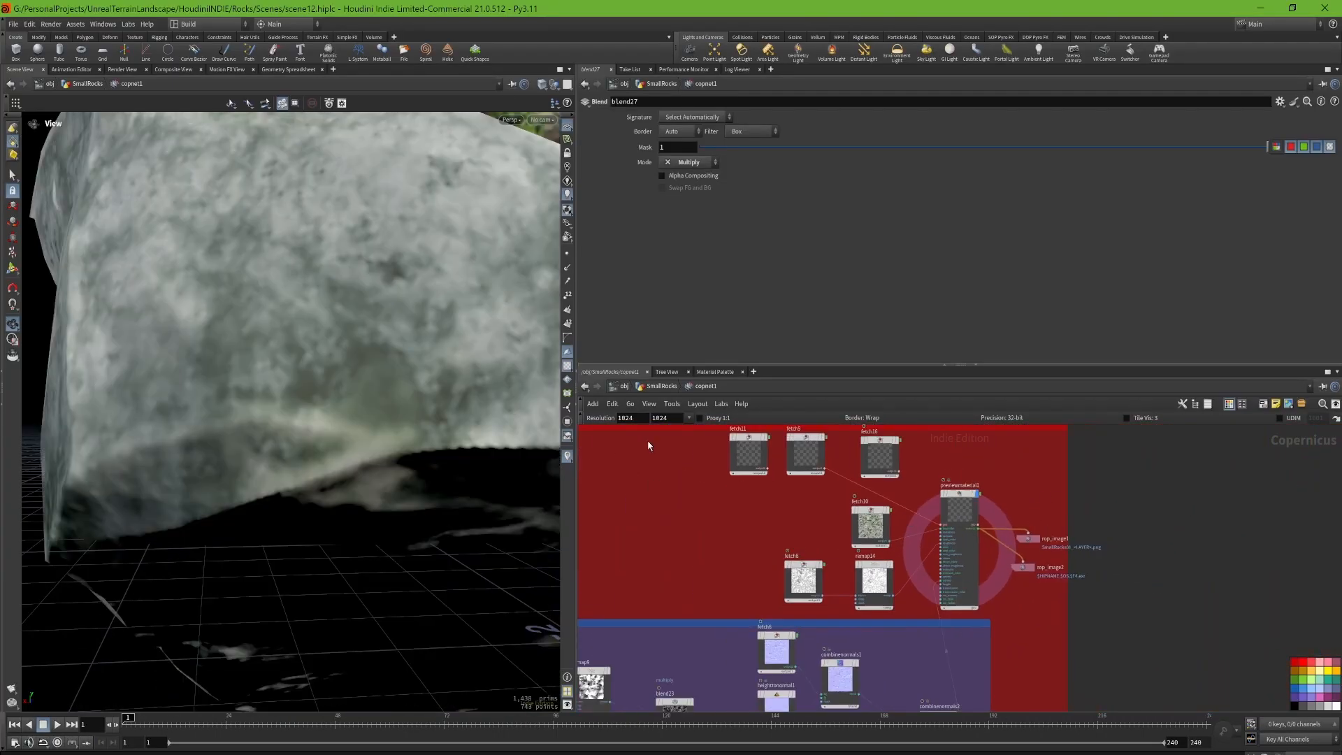
scroll(371, 392, "down", 4)
left_click_drag(370, 391, 308, 392)
Step: Show the color ramp of ramp5 and inspect the moss coloring on the rock from several sides
middle_click_drag(608, 552, 1117, 549)
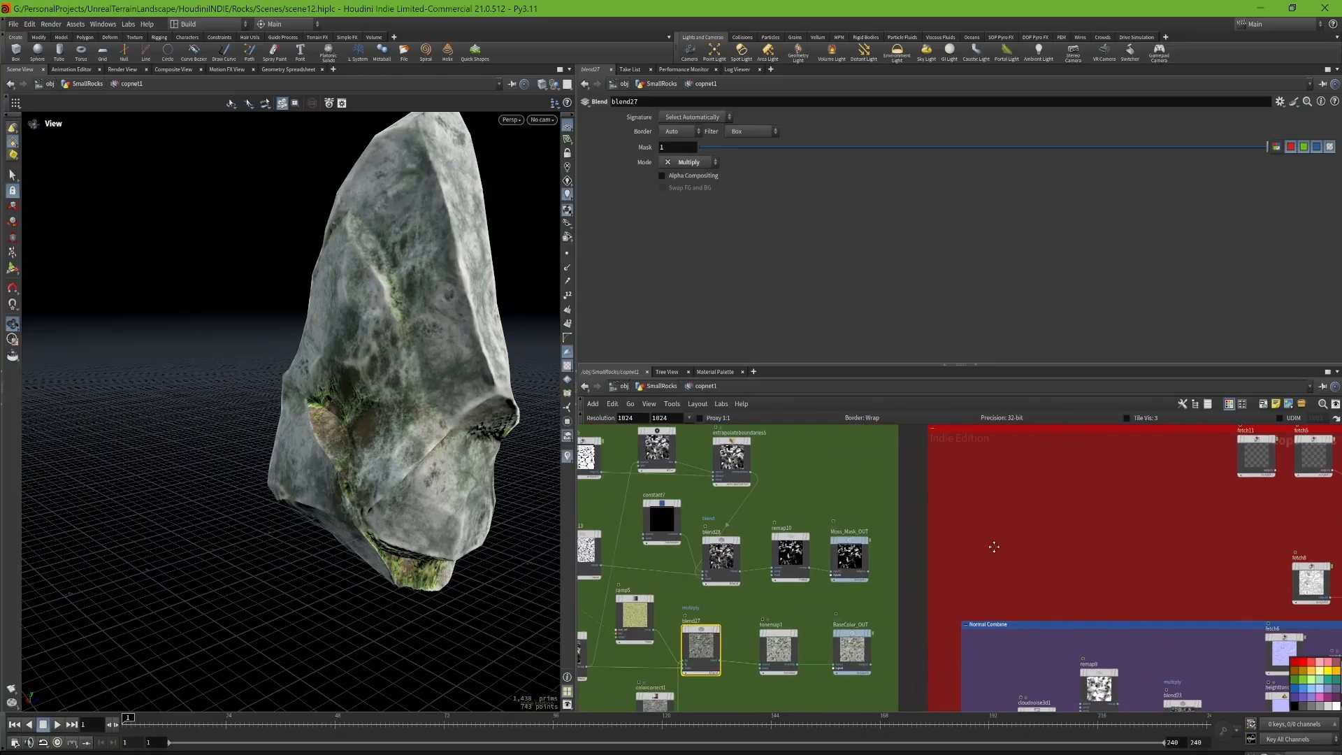
middle_click_drag(650, 592, 867, 557)
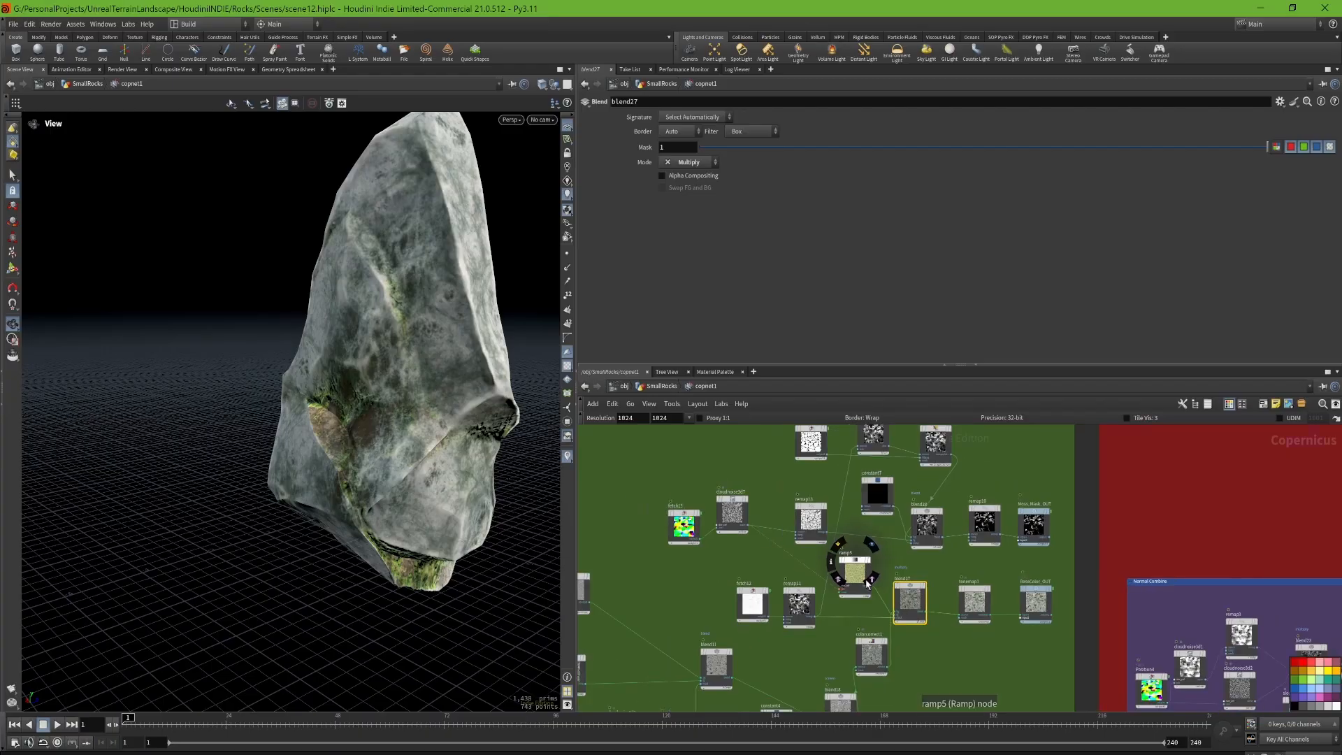
scroll(849, 552, "up", 4)
left_click(842, 559)
scroll(810, 569, "up", 2)
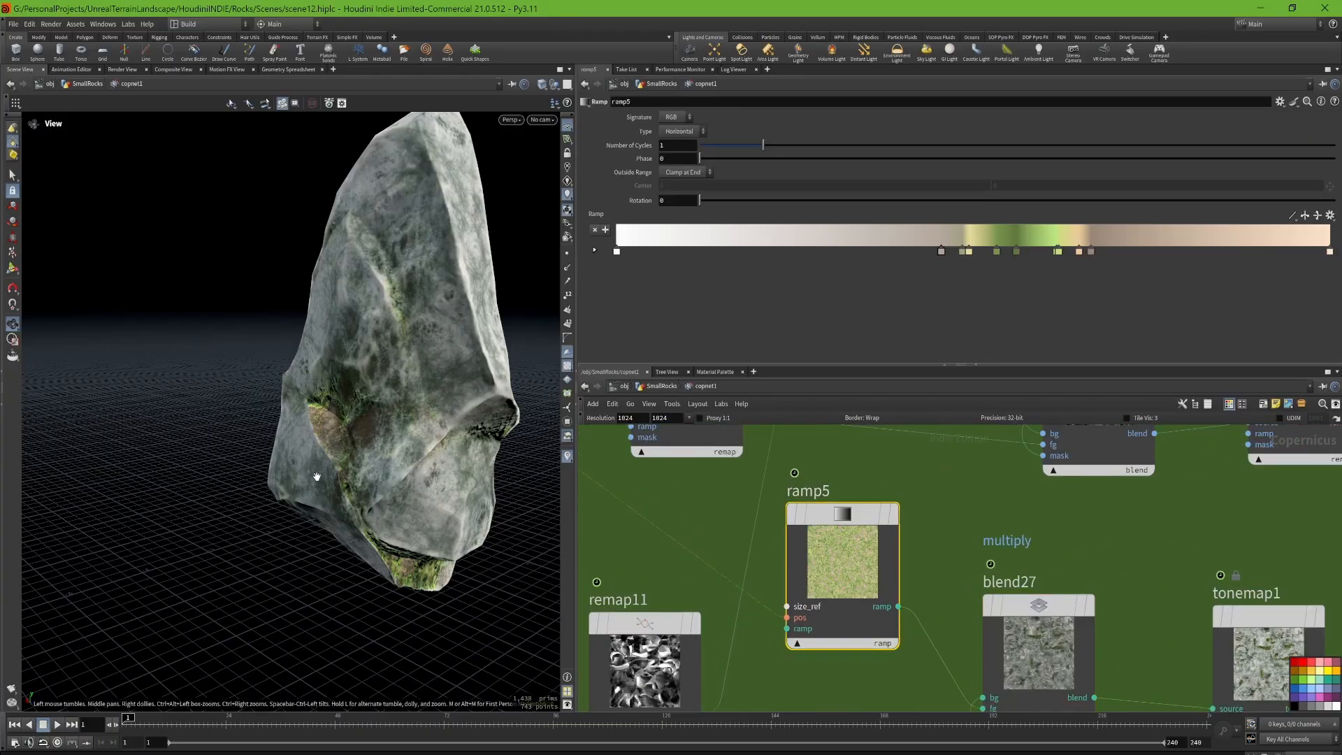
right_click_drag(360, 426, 484, 413)
left_click_drag(484, 413, 322, 392)
right_click_drag(322, 391, 230, 409)
left_click_drag(231, 409, 156, 414)
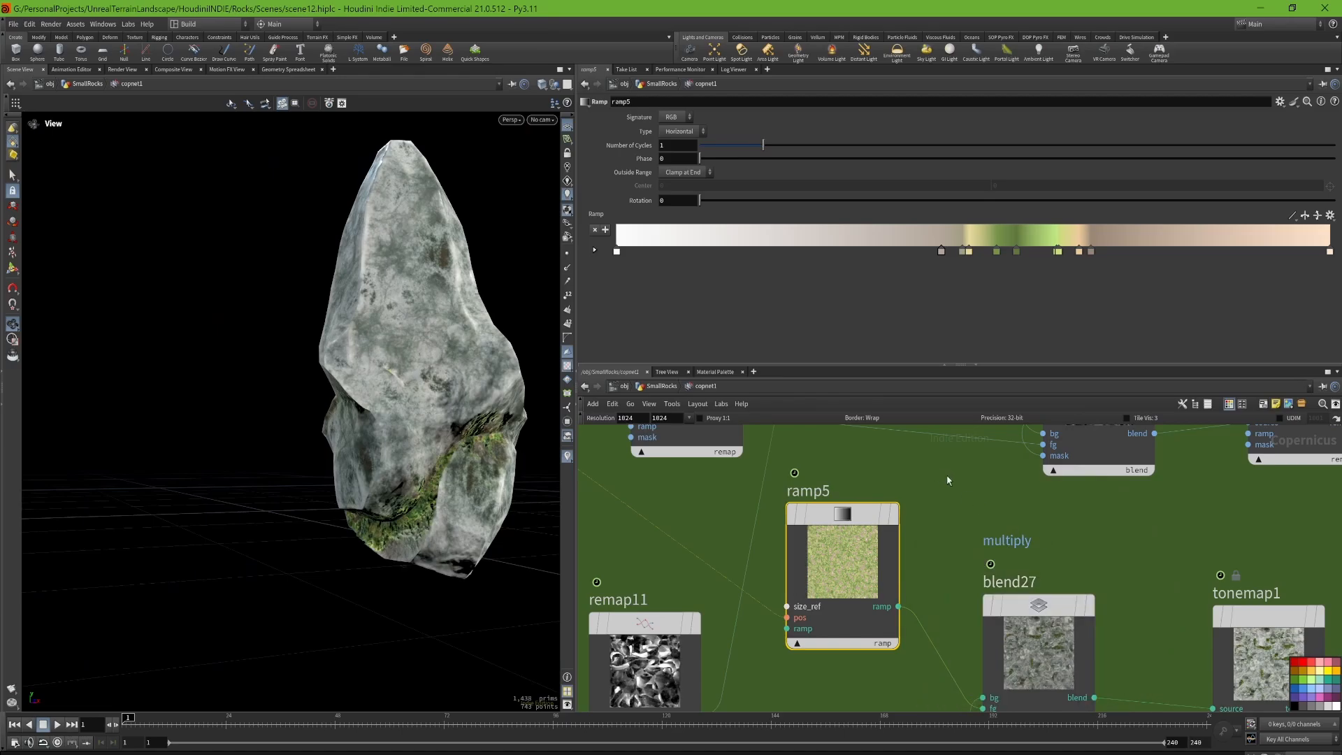
Step: Show the blend27 settings, and display the remap11 mask with its parameters for a close look
middle_click_drag(1036, 542, 902, 476)
scroll(905, 494, "down", 3)
left_click(905, 548)
middle_click_drag(679, 551, 746, 592)
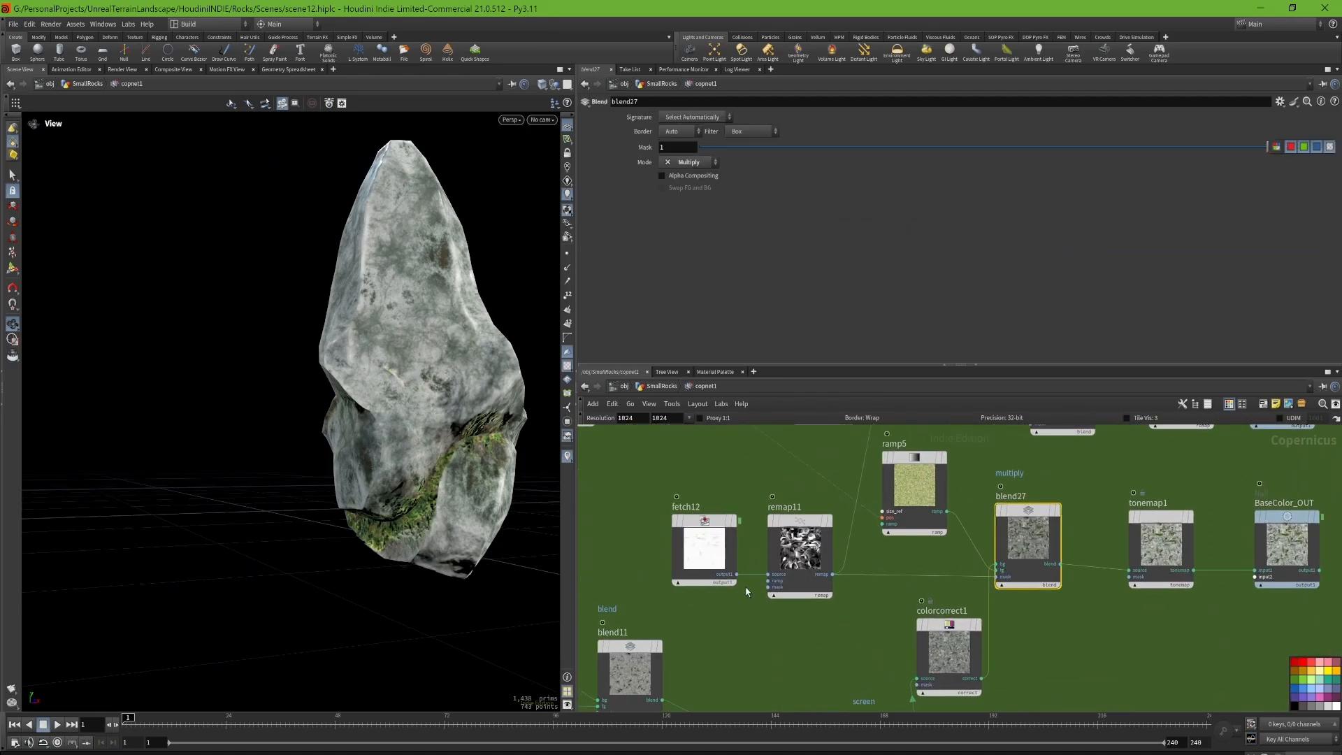
left_click(777, 550)
left_click(836, 490)
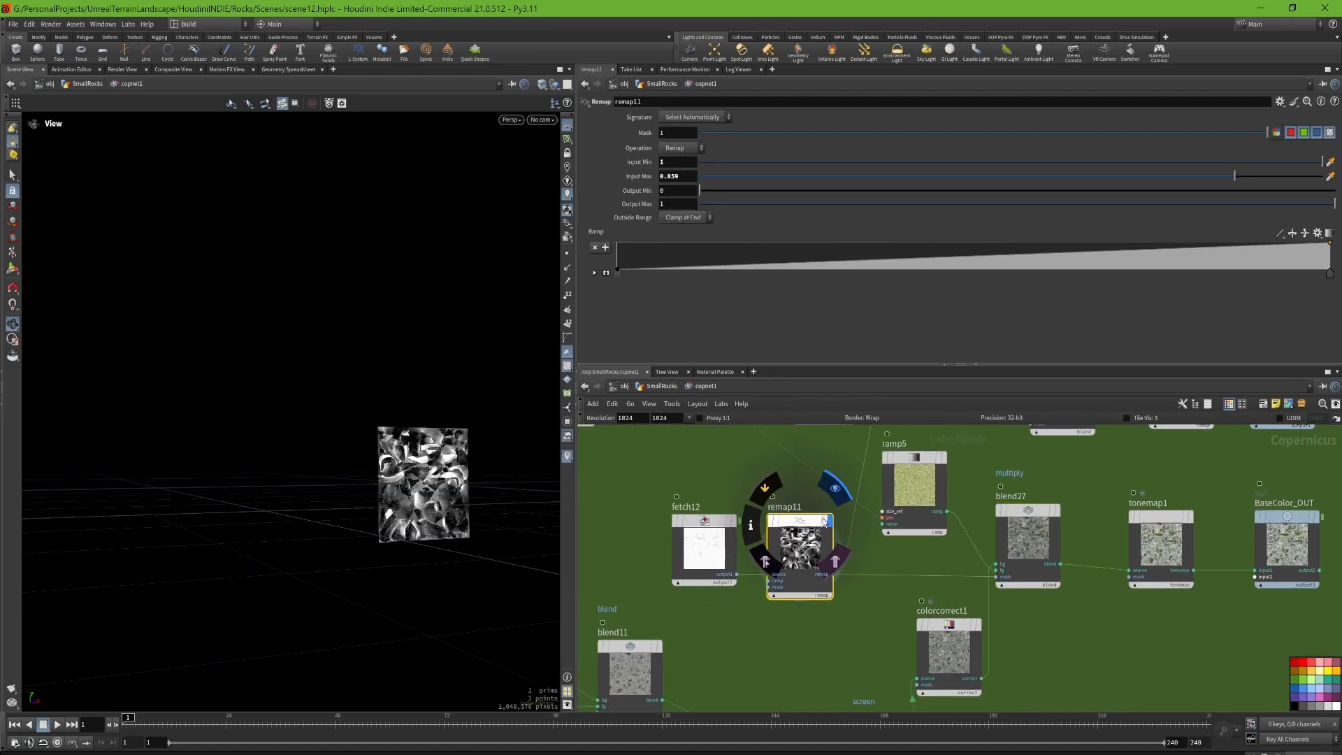
left_click_drag(369, 378, 472, 502)
right_click_drag(459, 489, 526, 515)
middle_click_drag(491, 479, 411, 461)
right_click_drag(411, 460, 675, 462)
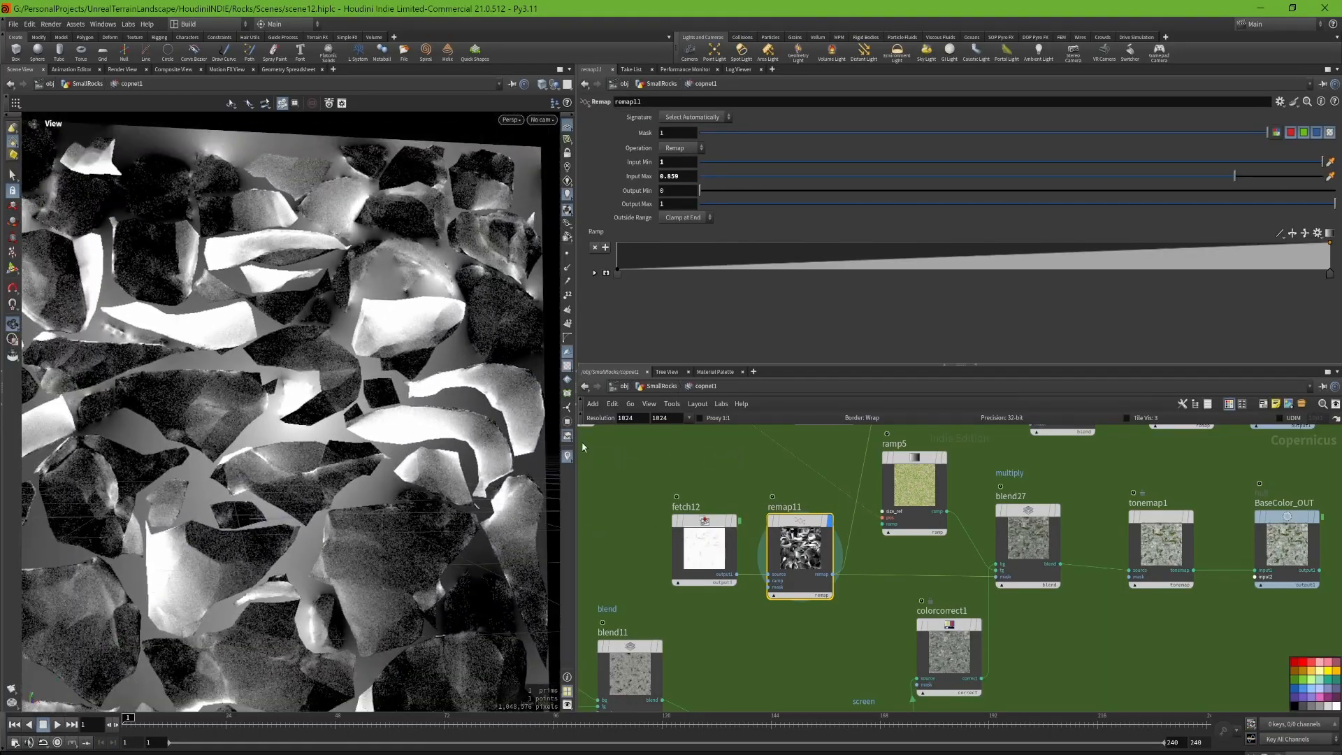
Step: Return the viewport to the textured rock and inspect where the moss sits from several sides
left_click_drag(435, 420, 381, 407)
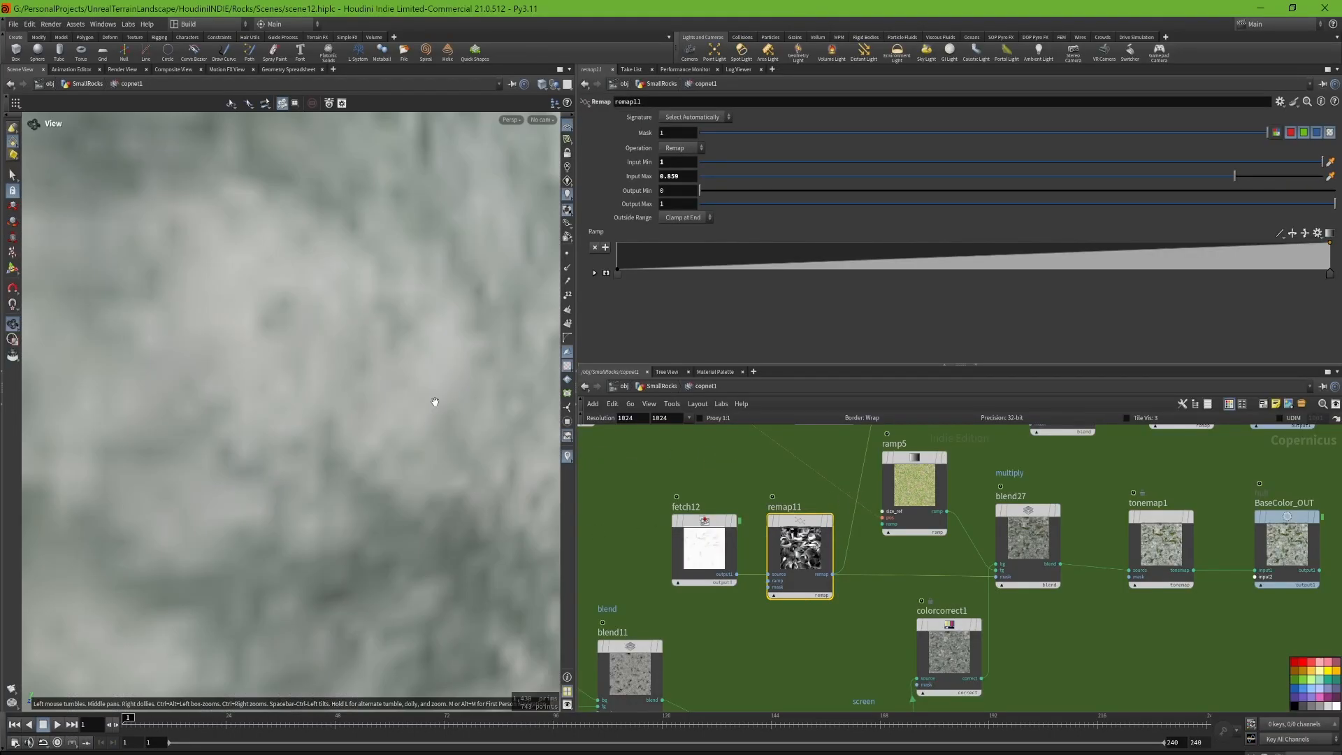
right_click_drag(434, 399, 177, 405)
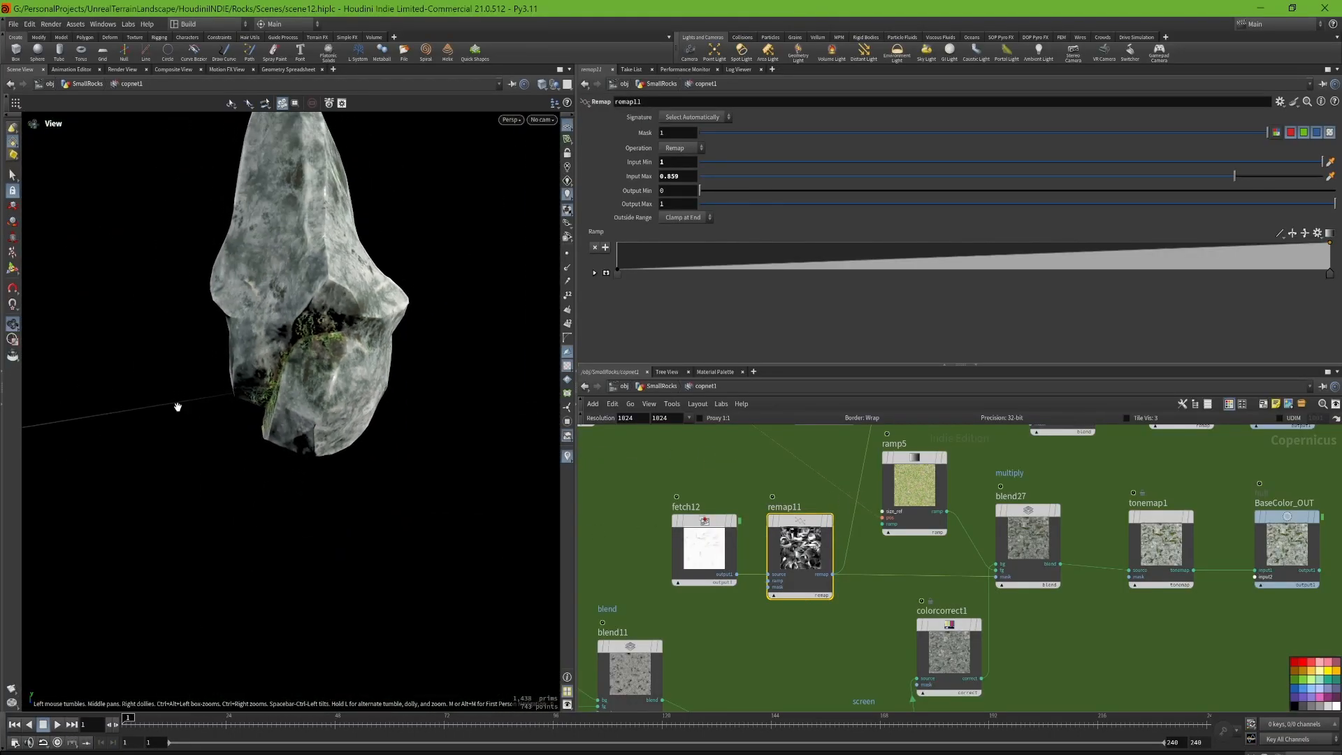
left_click_drag(177, 405, 460, 460)
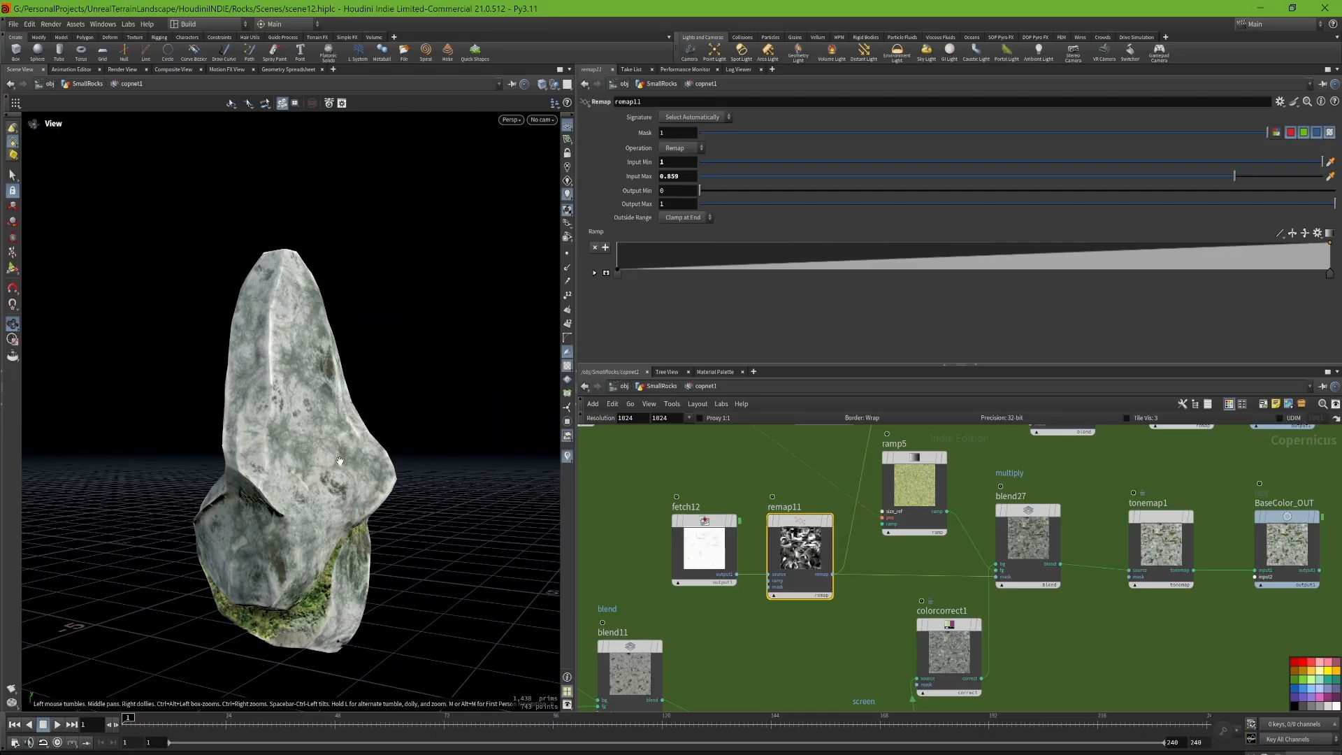
left_click_drag(340, 462, 249, 464)
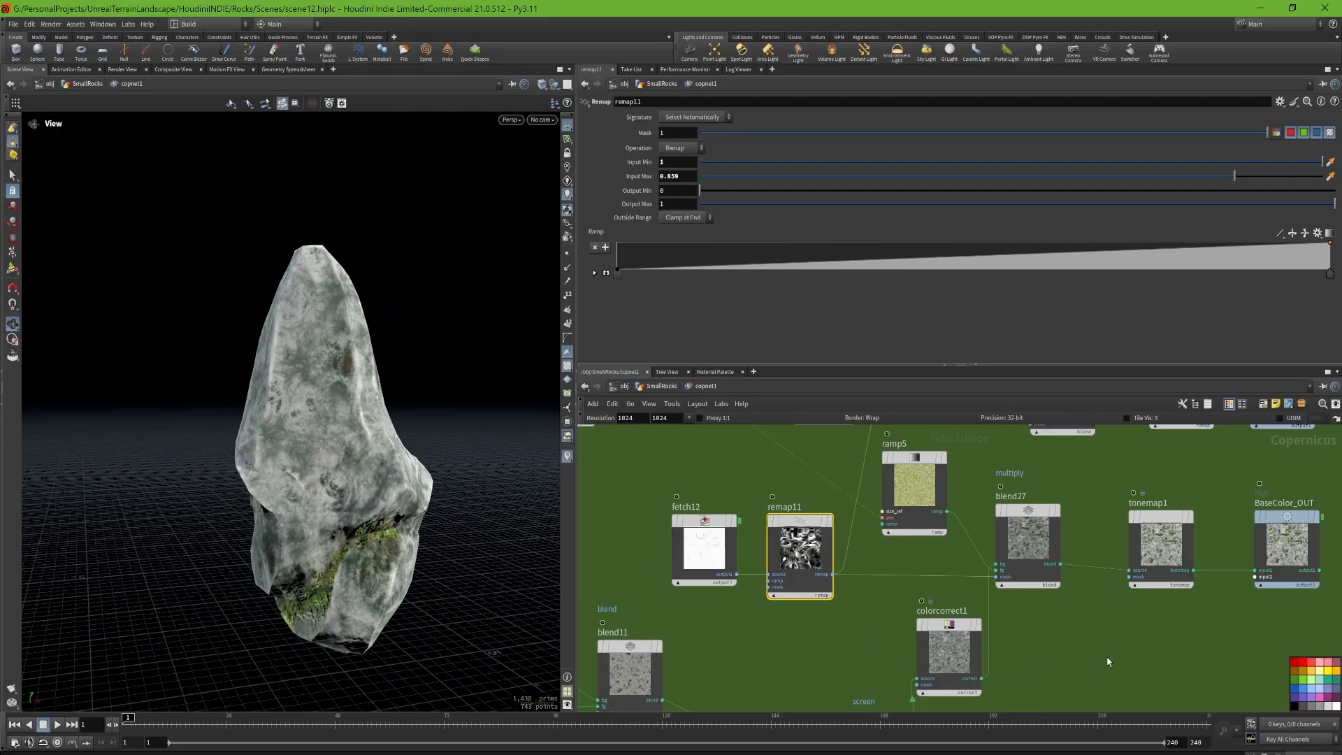
Step: Display the tonemap1 result with its tone-mapping settings, and the BaseColor_OUT output it feeds
middle_click_drag(1107, 661, 1005, 613)
mouse_move(1084, 529)
left_click(1086, 457)
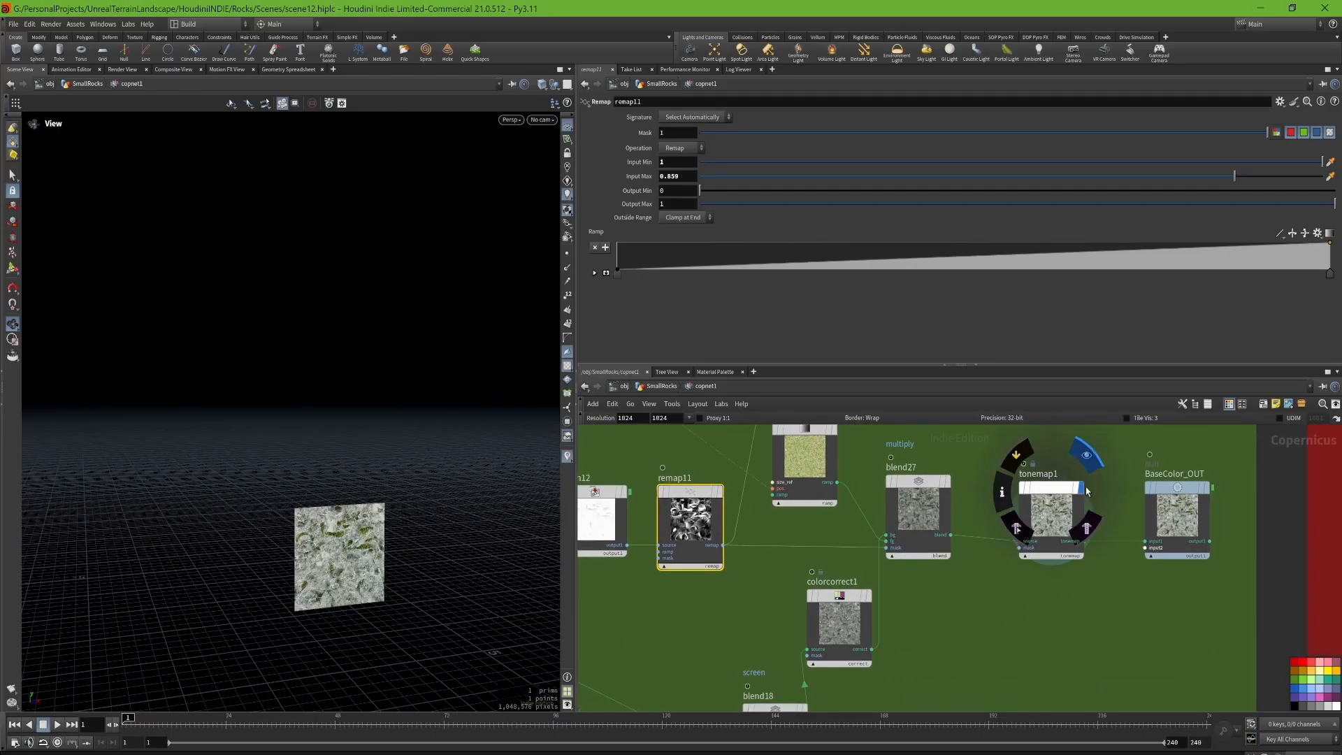
left_click(1071, 490)
mouse_move(1209, 494)
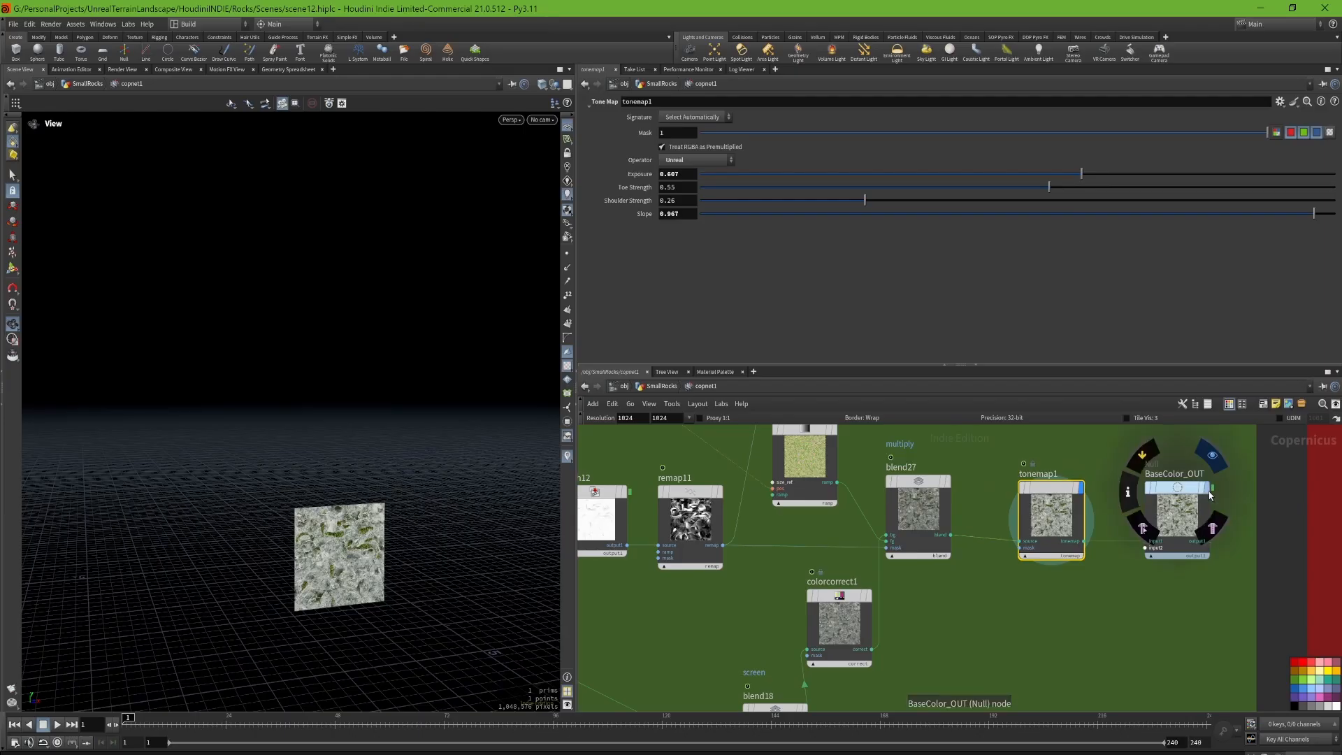
middle_click_drag(1096, 457, 917, 557)
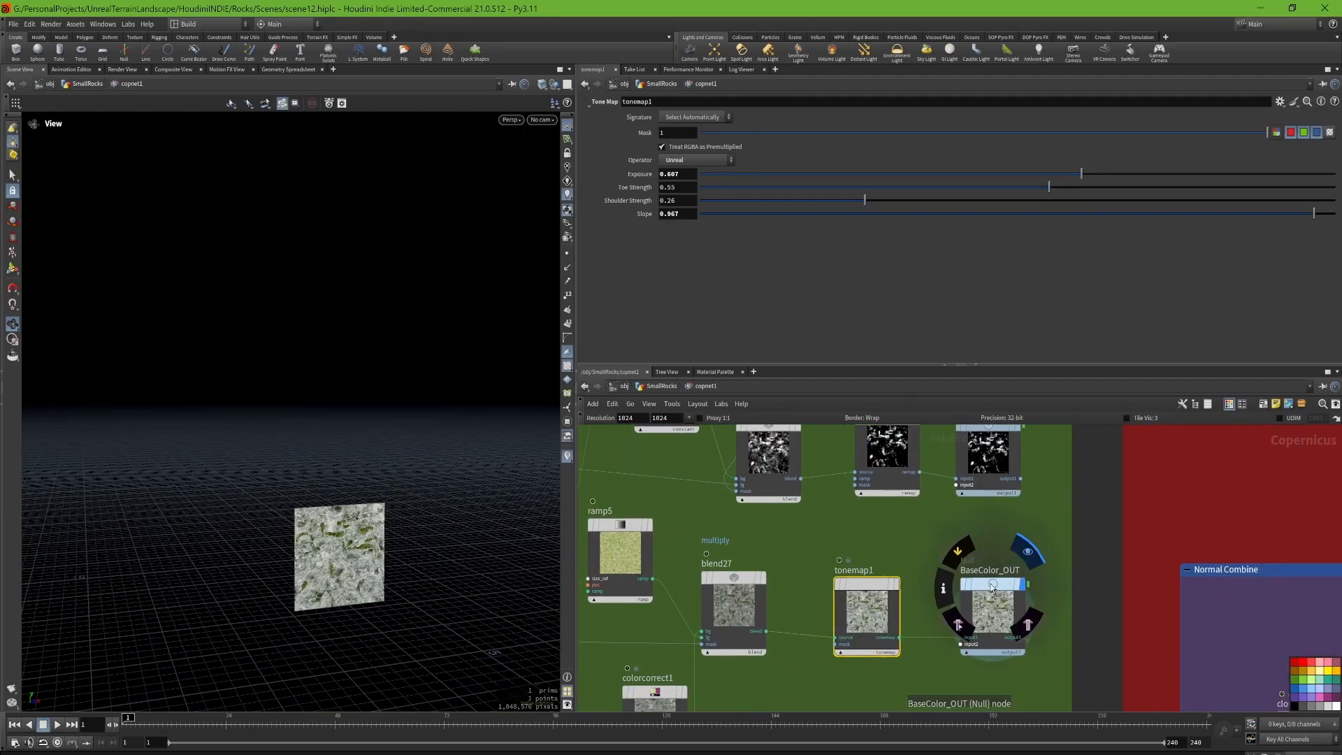
left_click(996, 608)
Step: Display the Moss_Mask_OUT output and examine the moss mask up close
middle_click_drag(1063, 540, 978, 607)
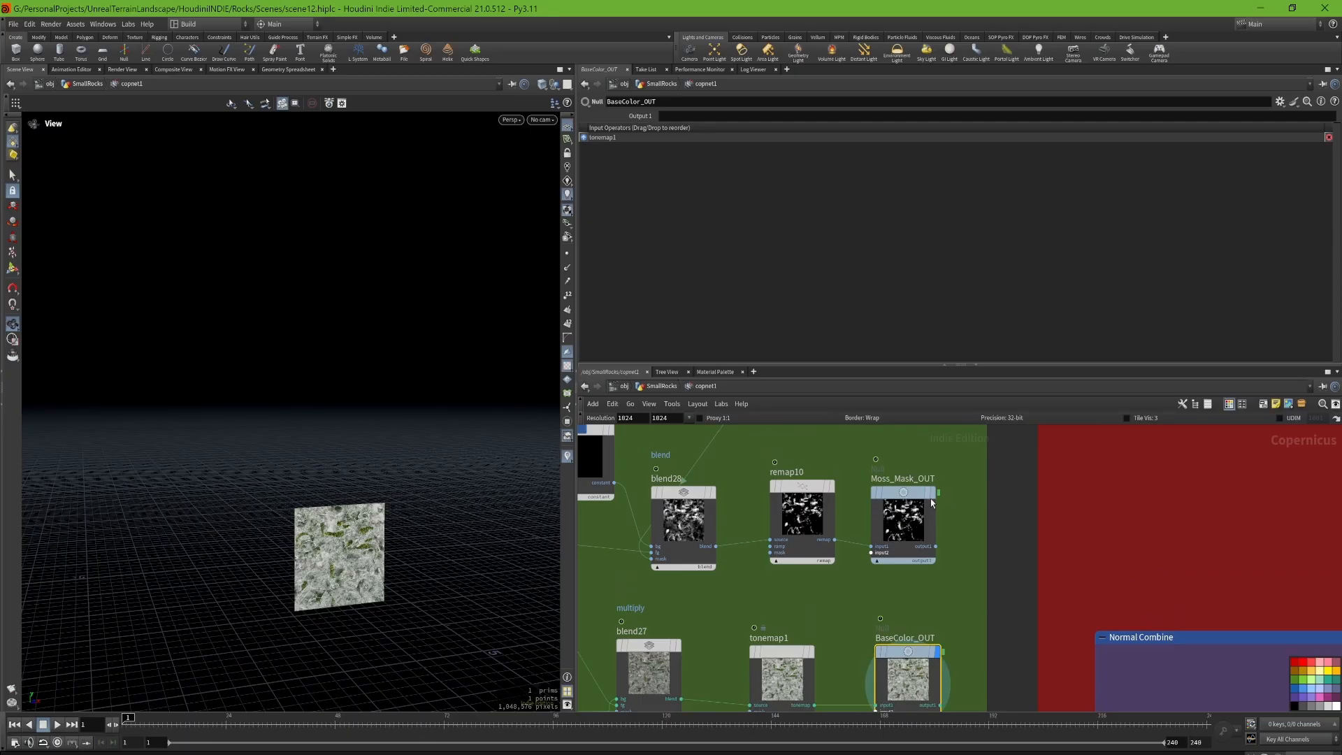
left_click(933, 490)
left_click(913, 492)
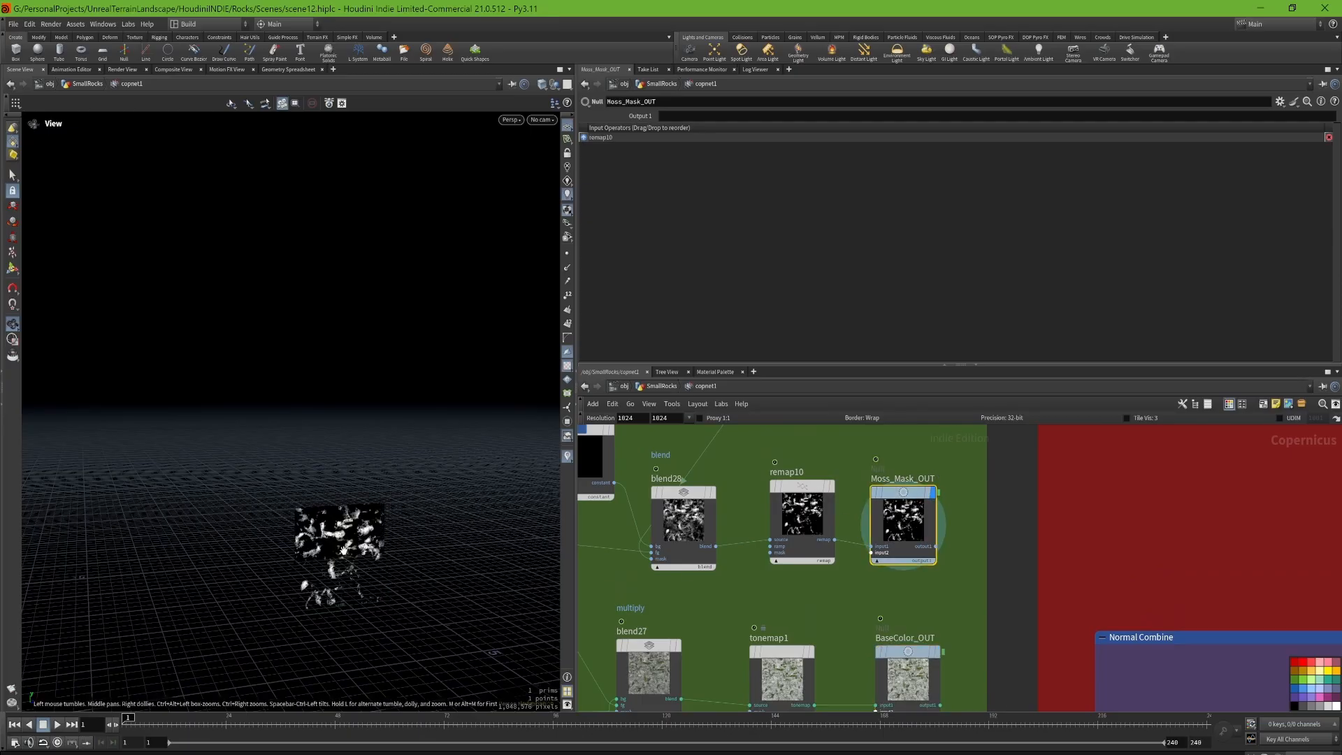
scroll(344, 550, "up", 10)
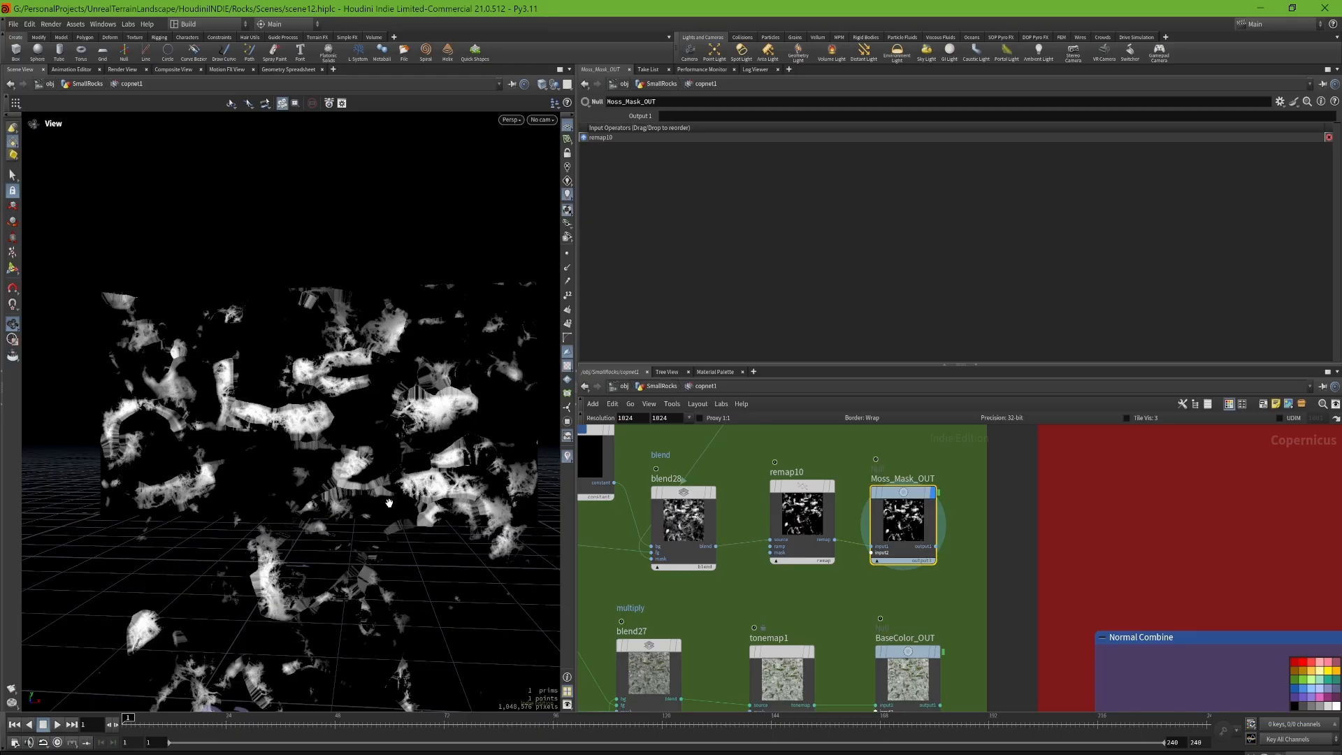
mouse_move(304, 451)
left_mouse_down()
mouse_move(210, 458)
mouse_move(320, 460)
left_mouse_up()
scroll(988, 522, "down", 5)
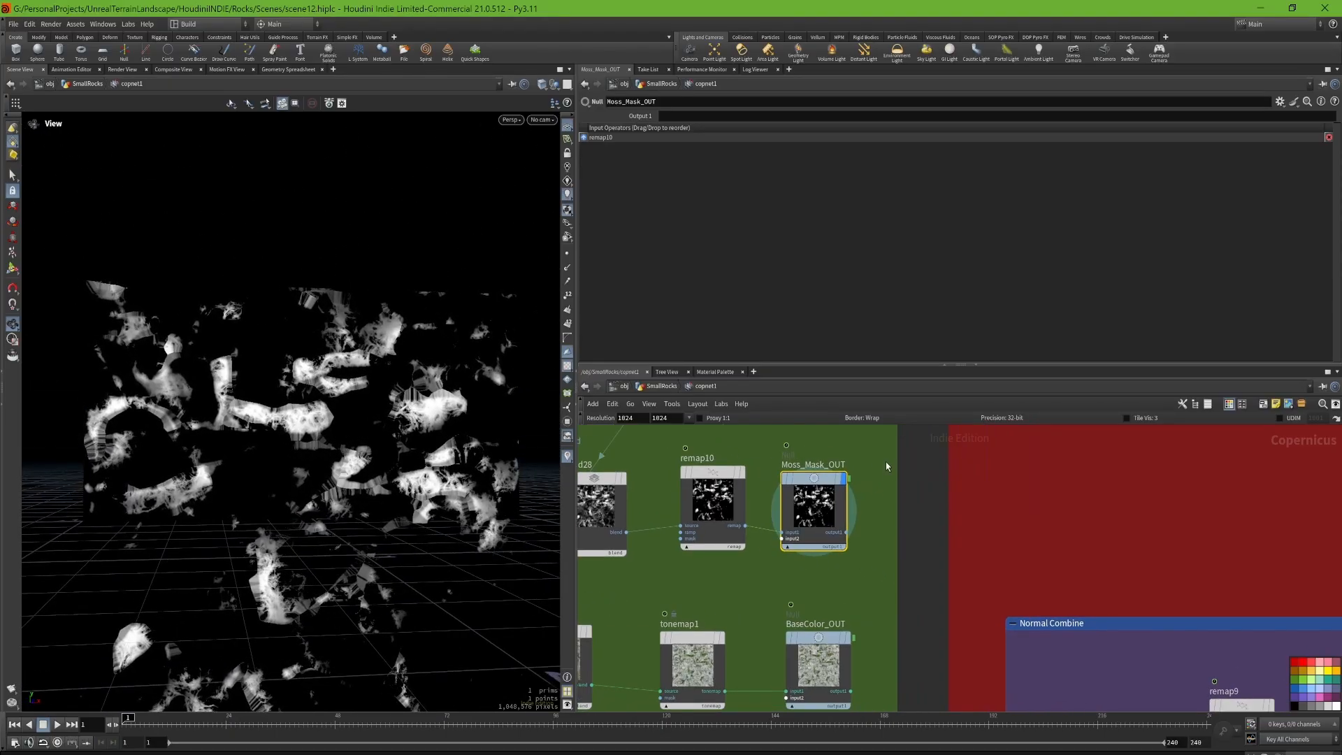
Step: In the Normal Combine section, show the multiplied noise of blend23 with its settings, and display distort3
scroll(966, 563, "up", 6)
middle_click_drag(965, 563, 682, 533)
left_click(1028, 536)
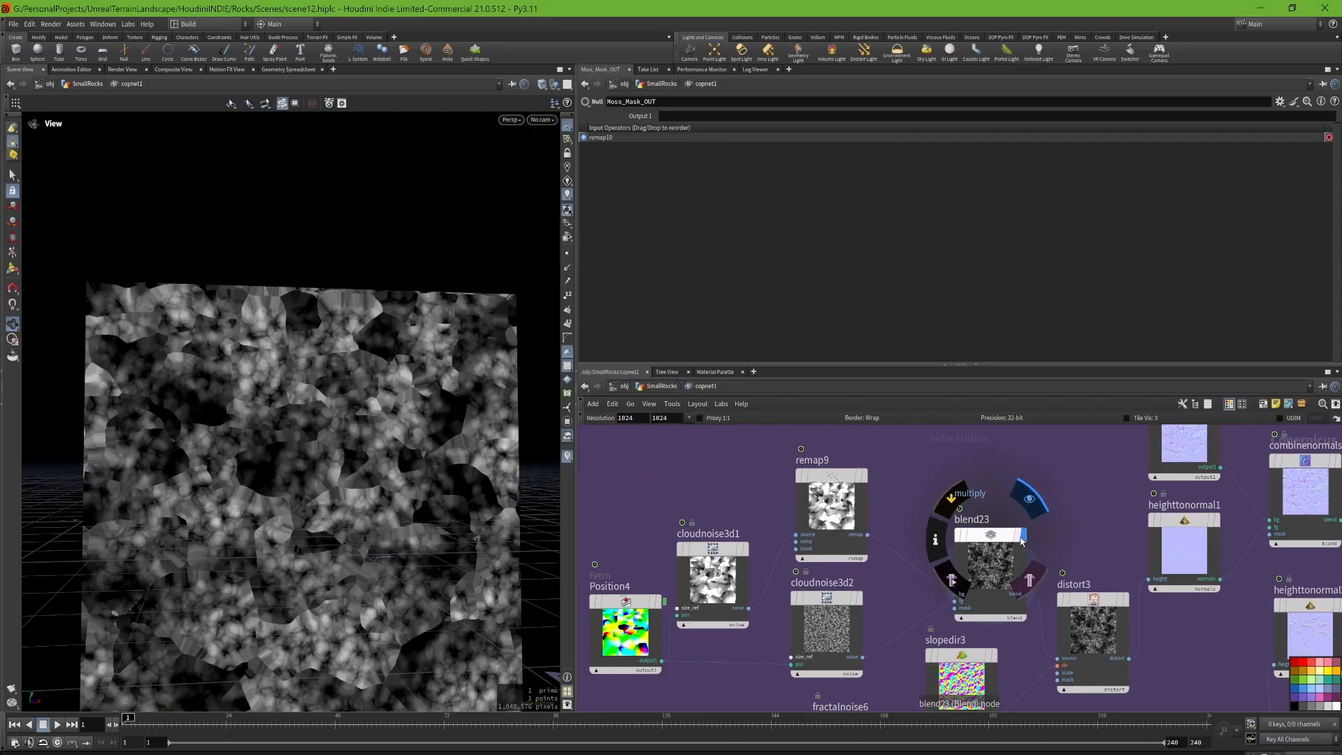
left_click(991, 559)
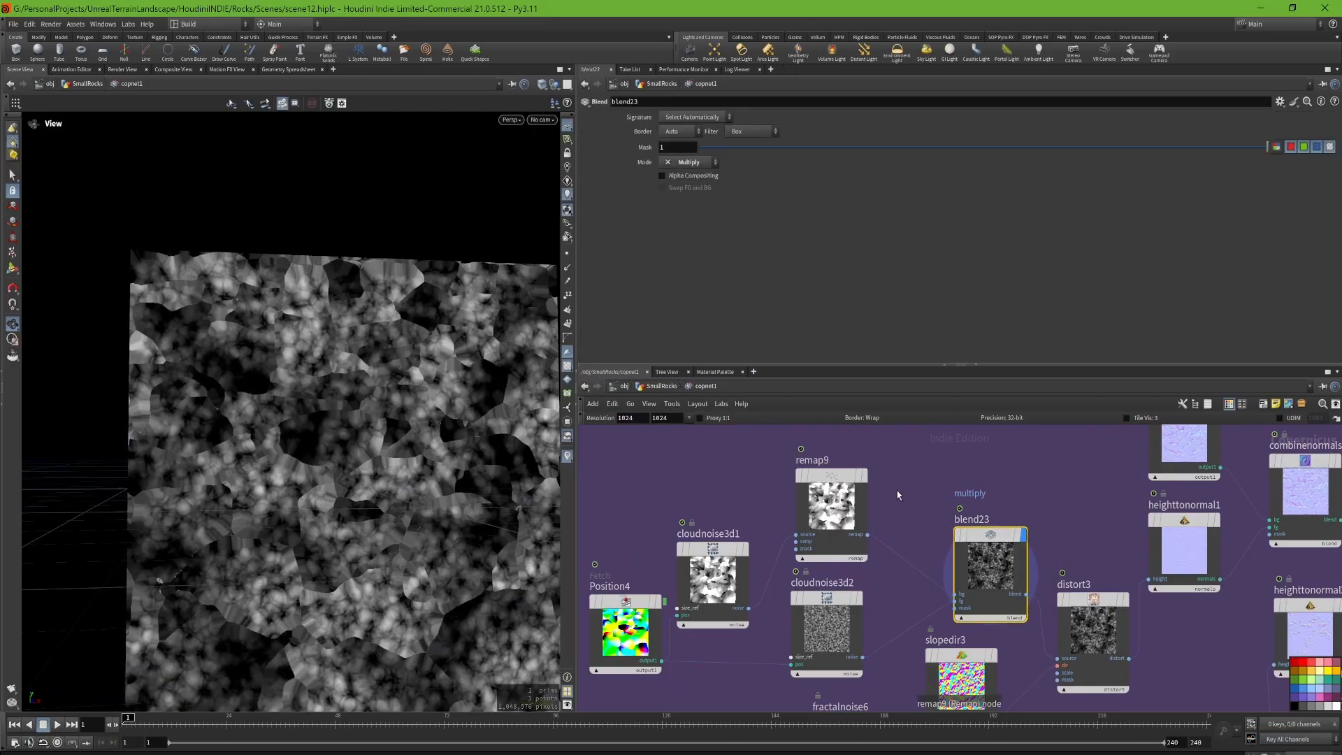
middle_click_drag(950, 506, 918, 448)
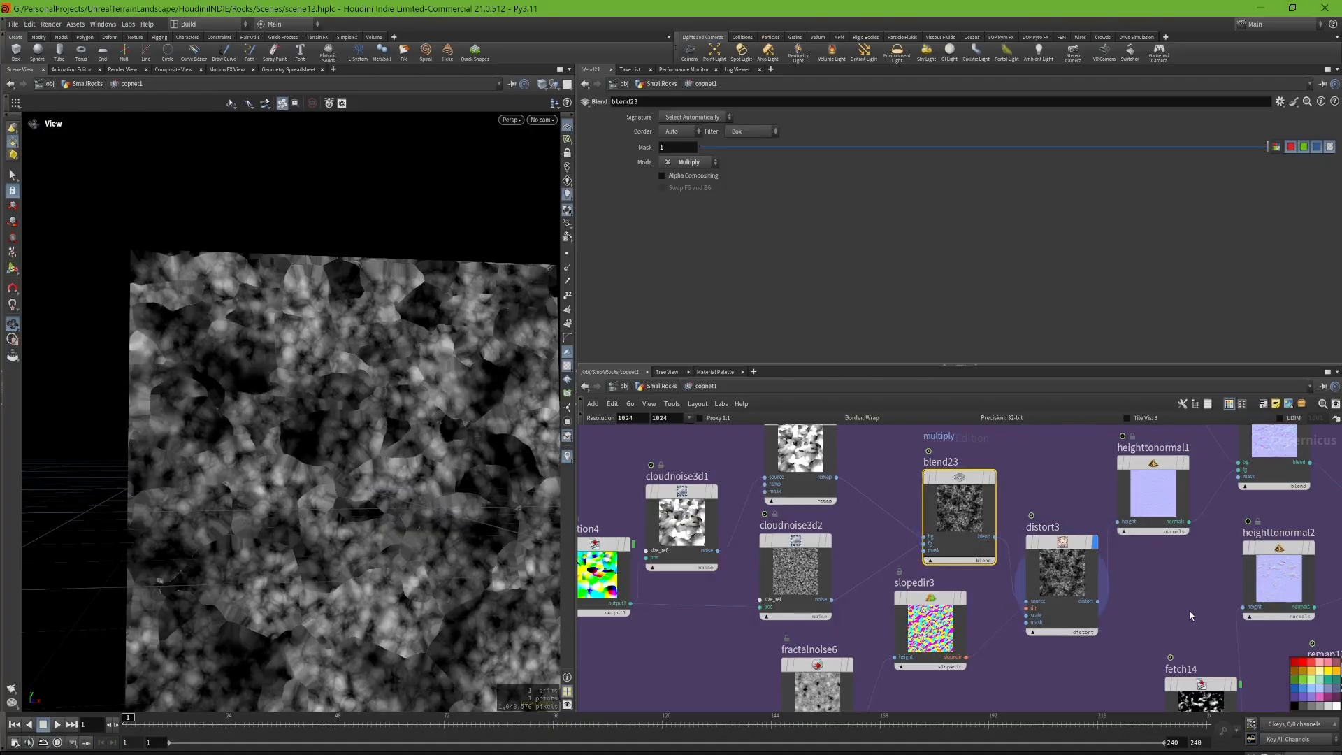
Step: Display heighttonormal1 with its height scale settings and examine the fine surface detail of the normal map
middle_click_drag(1189, 610, 1097, 643)
left_click(1091, 508)
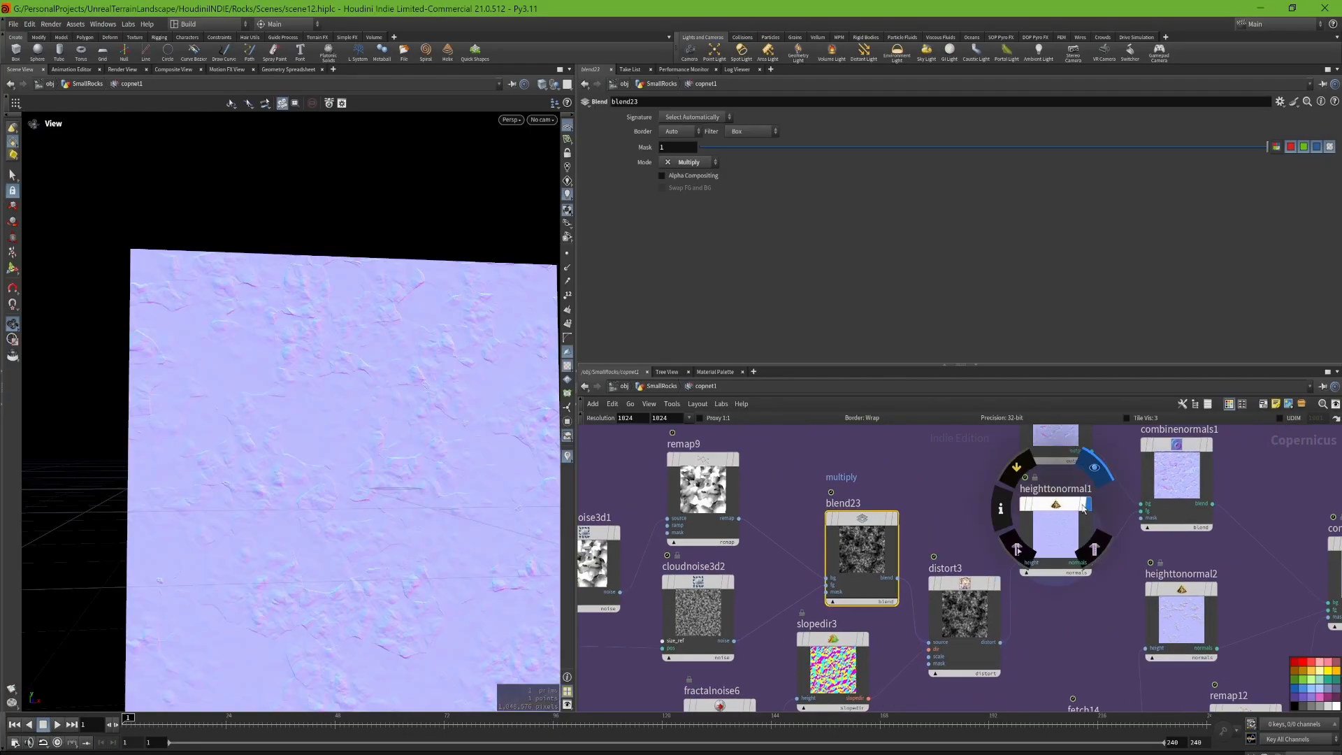
left_click(1055, 533)
right_click_drag(370, 521, 397, 522)
middle_click_drag(477, 461, 369, 441)
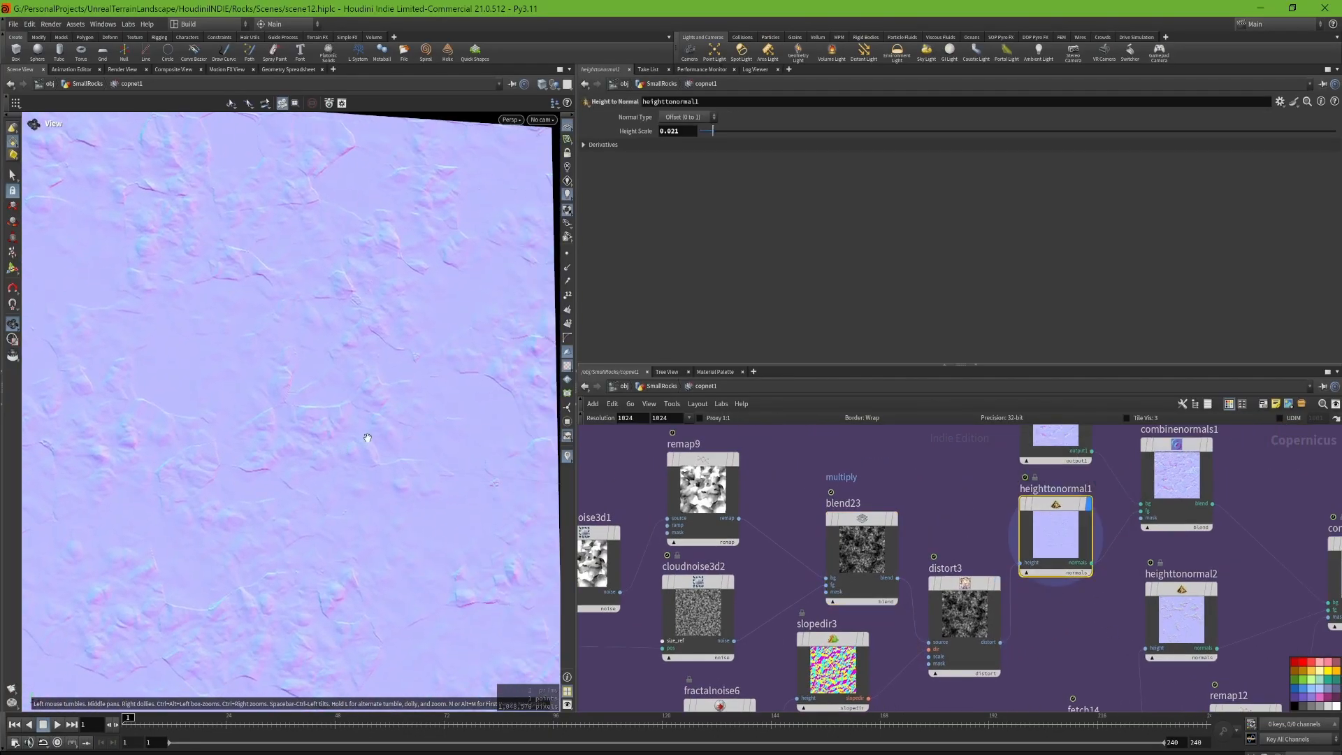
right_click_drag(369, 441, 318, 452)
Step: Compare the fetched normal map of fetch6 with the combinenormals1 result and show the combine settings
middle_click_drag(1045, 523, 971, 591)
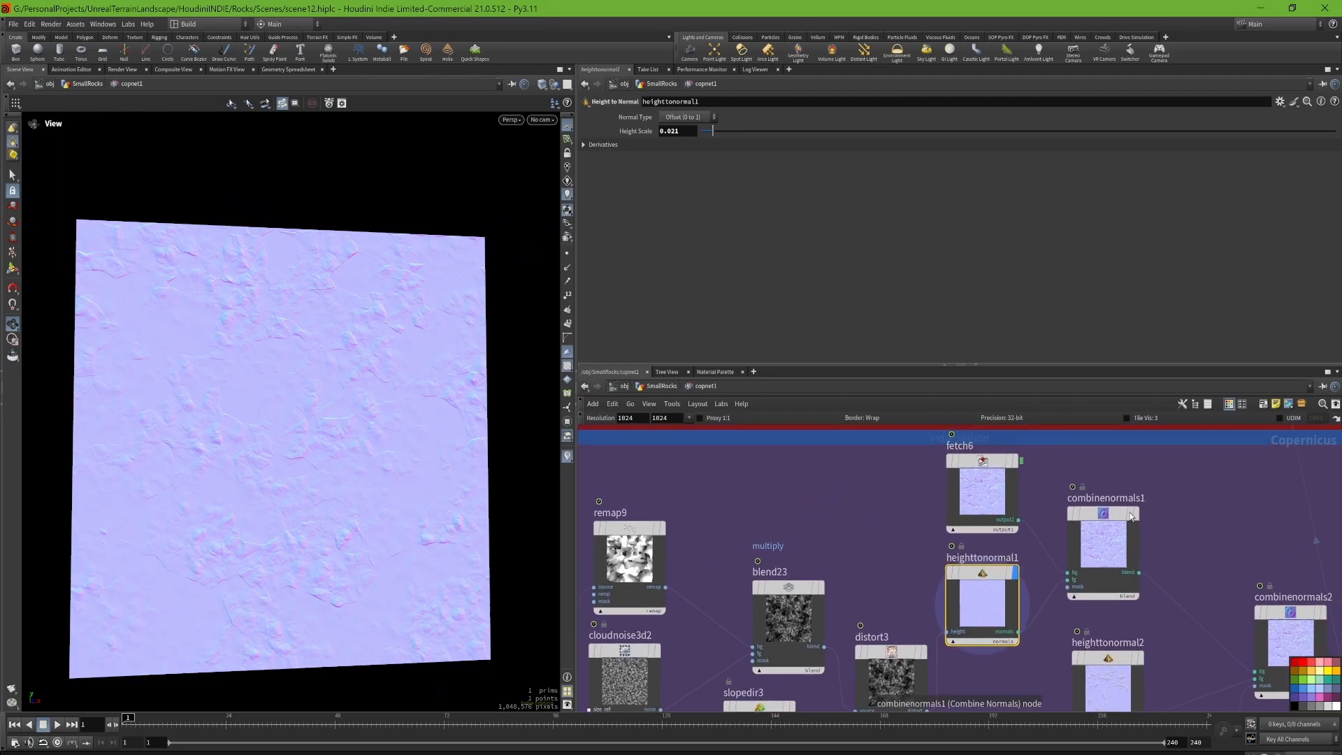
left_click(1137, 516)
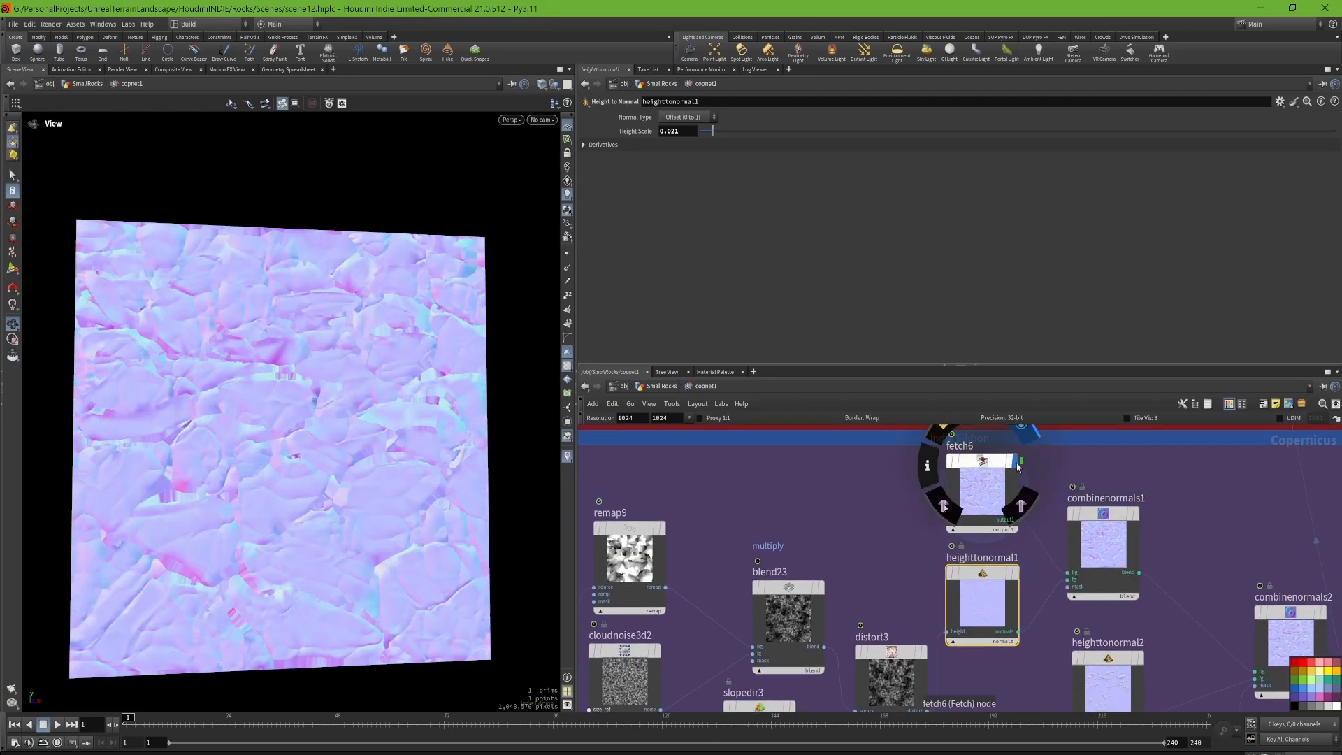
left_click(1138, 516)
left_click(1112, 537)
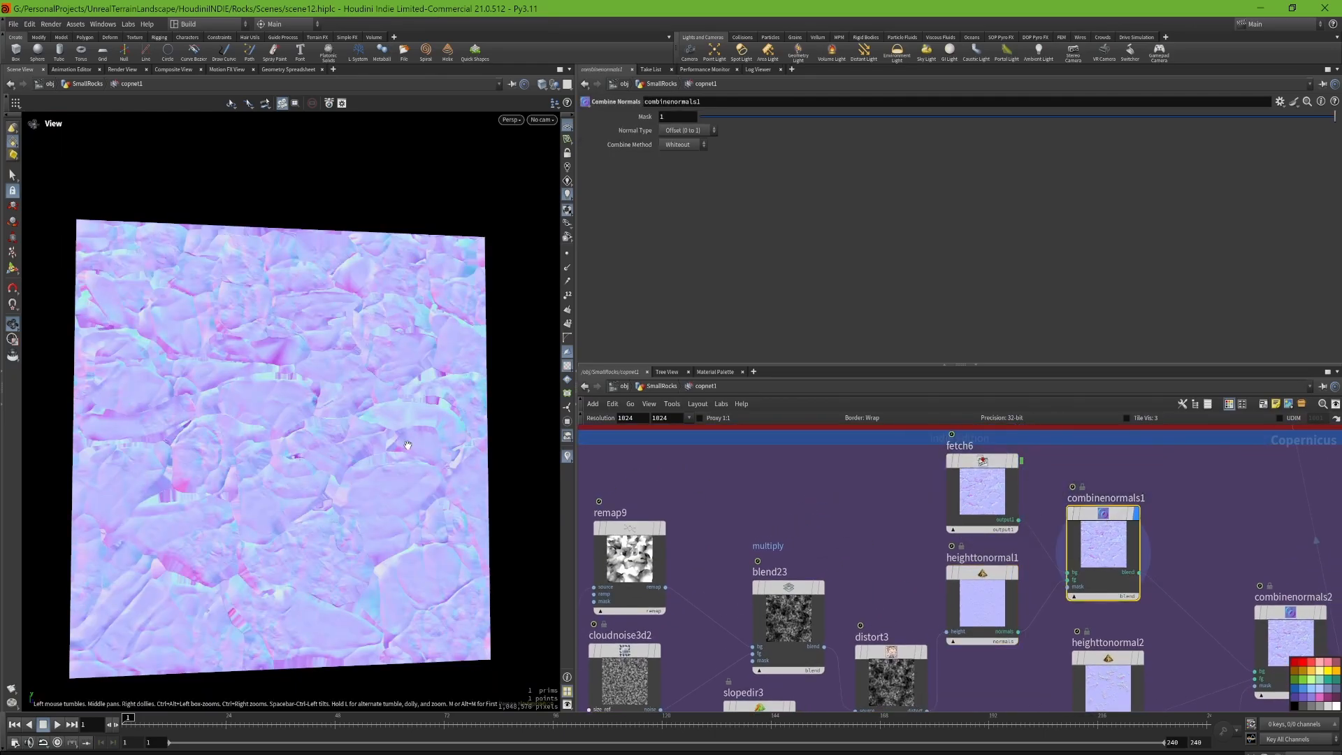
right_click_drag(404, 441, 474, 437)
scroll(365, 404, "down", 5)
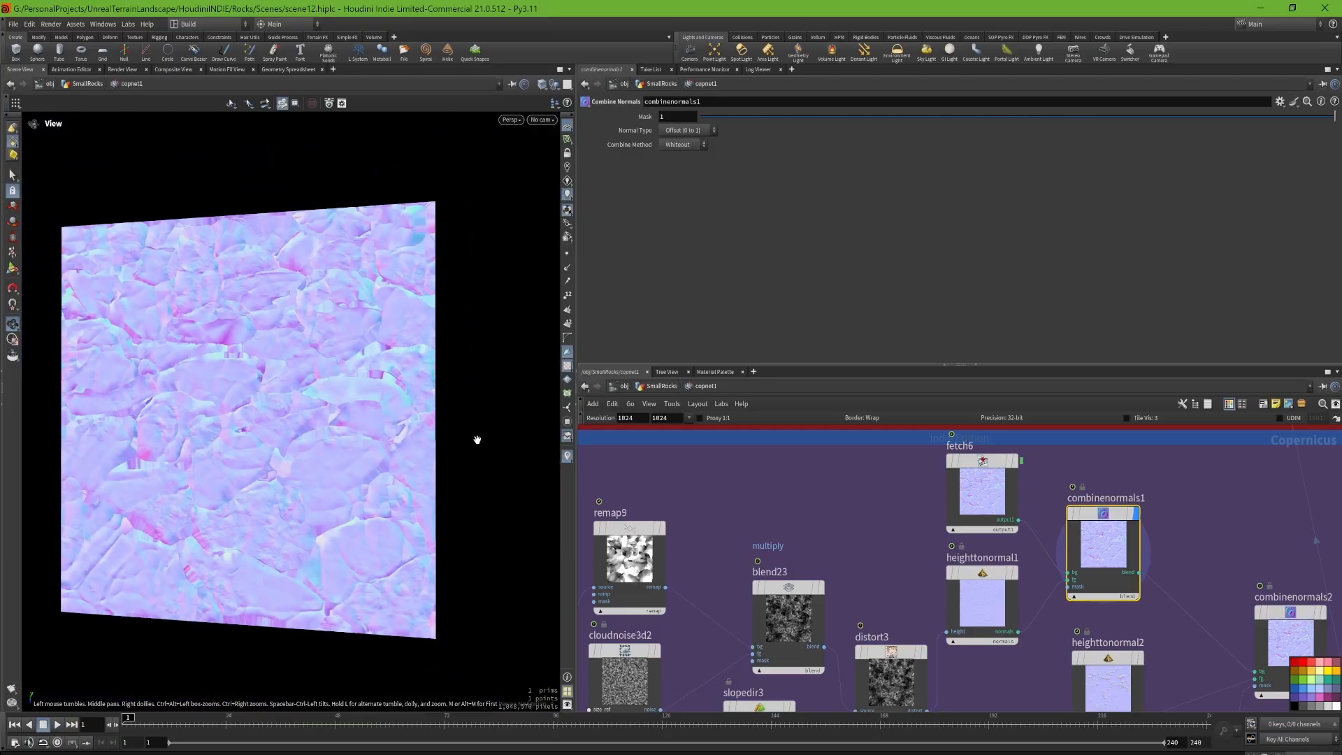
Step: Display fetch14 and show its path to the Moss_Mask_OUT node
middle_click_drag(1170, 615, 1044, 431)
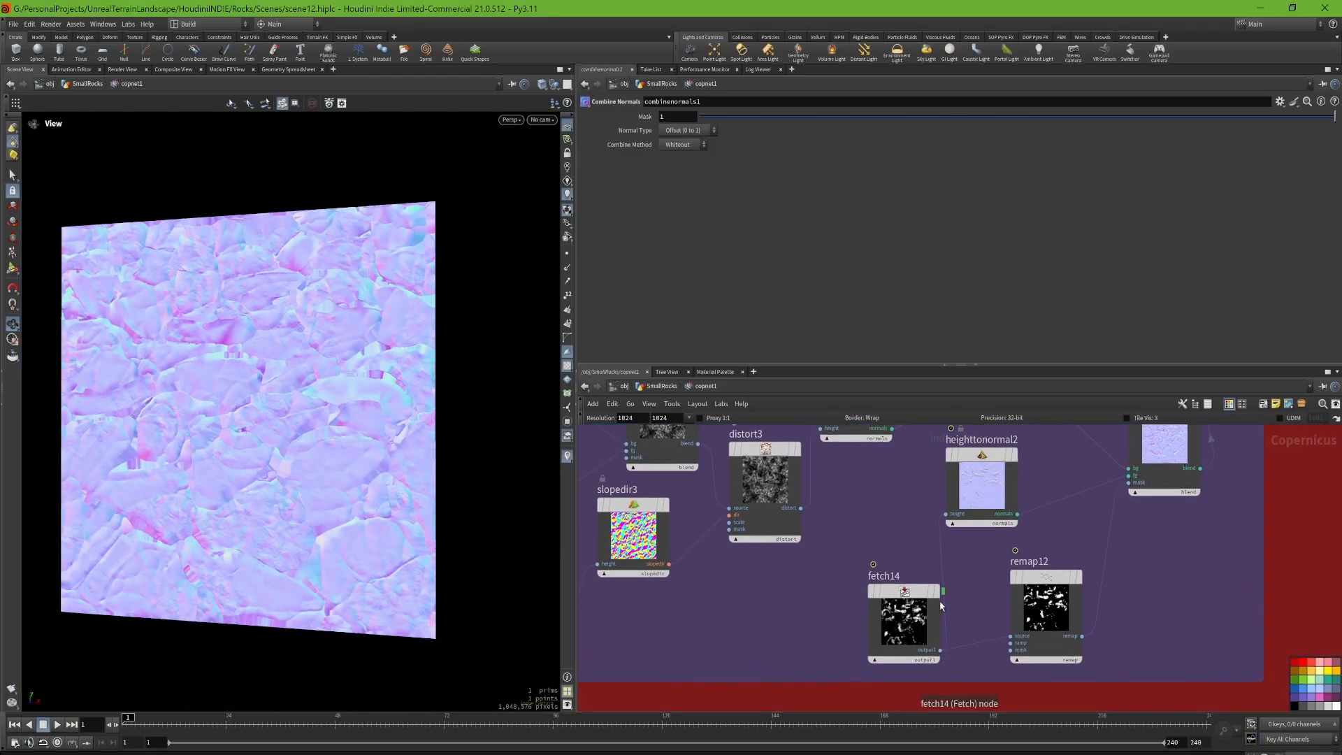
left_click(938, 592)
left_click(909, 597)
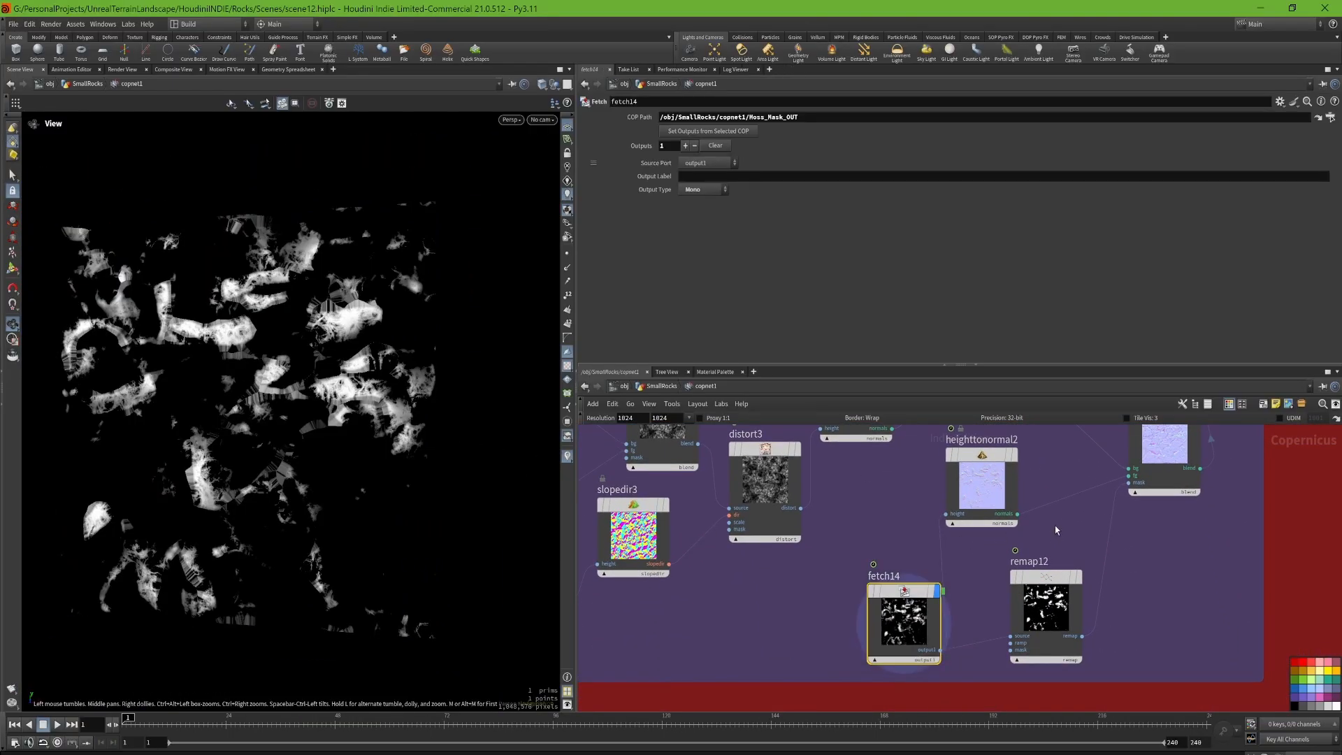
Step: Display the moss normals of heighttonormal2 up close, and show the remap12 and heighttonormal2 settings
left_click(1014, 455)
scroll(245, 301, "up", 3)
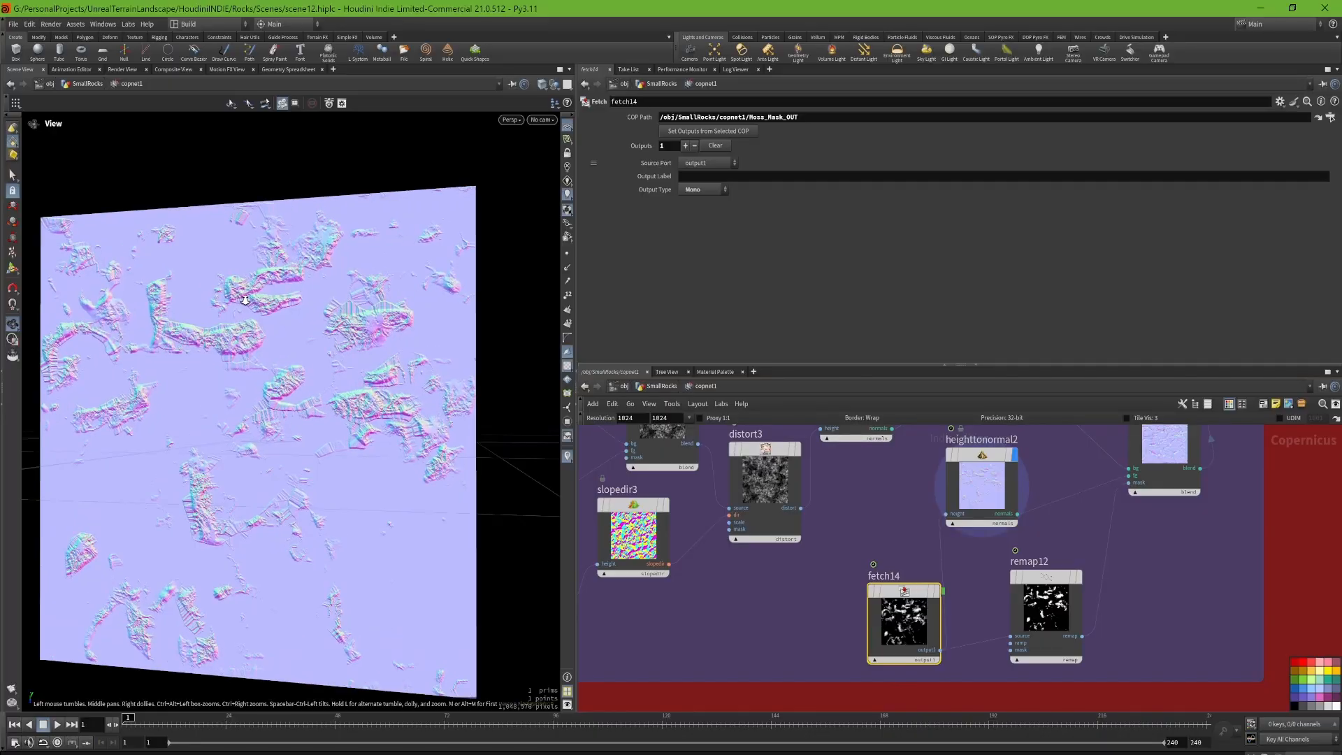
scroll(245, 300, "up", 5)
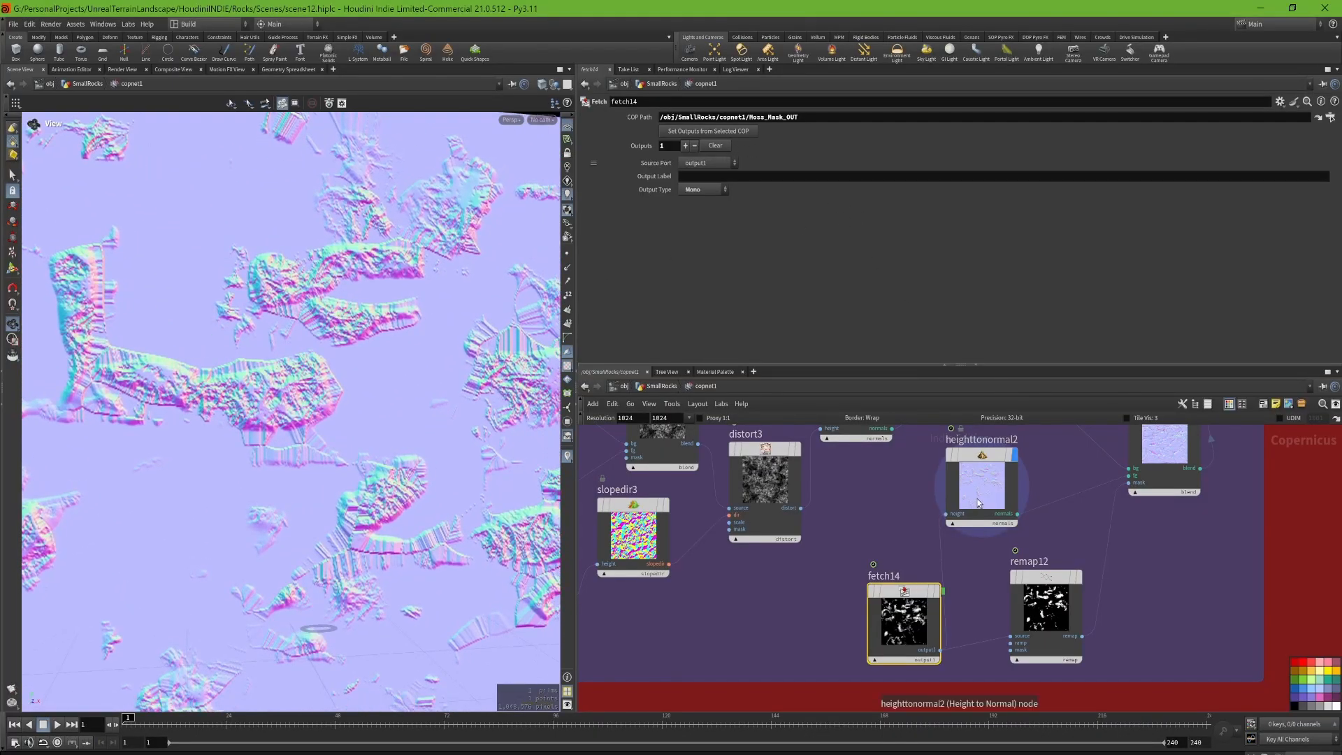
left_click(1059, 621)
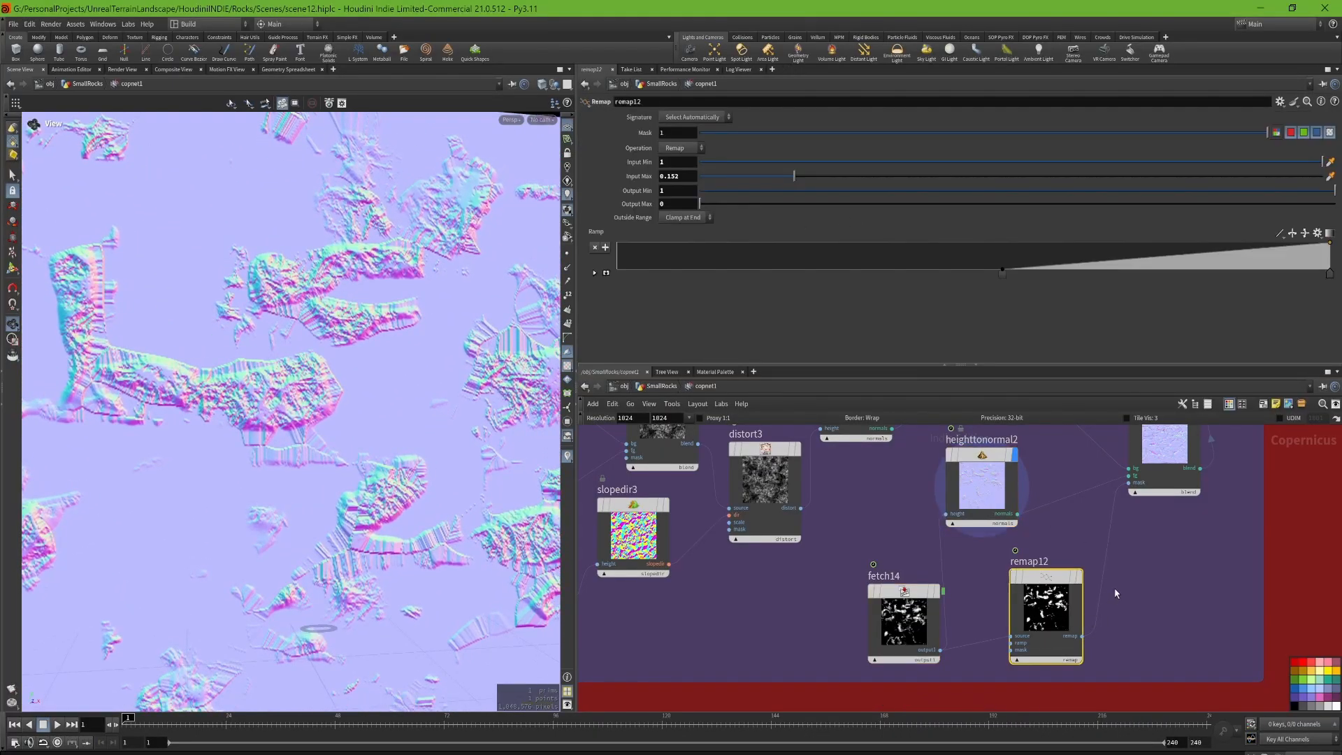
left_click(975, 491)
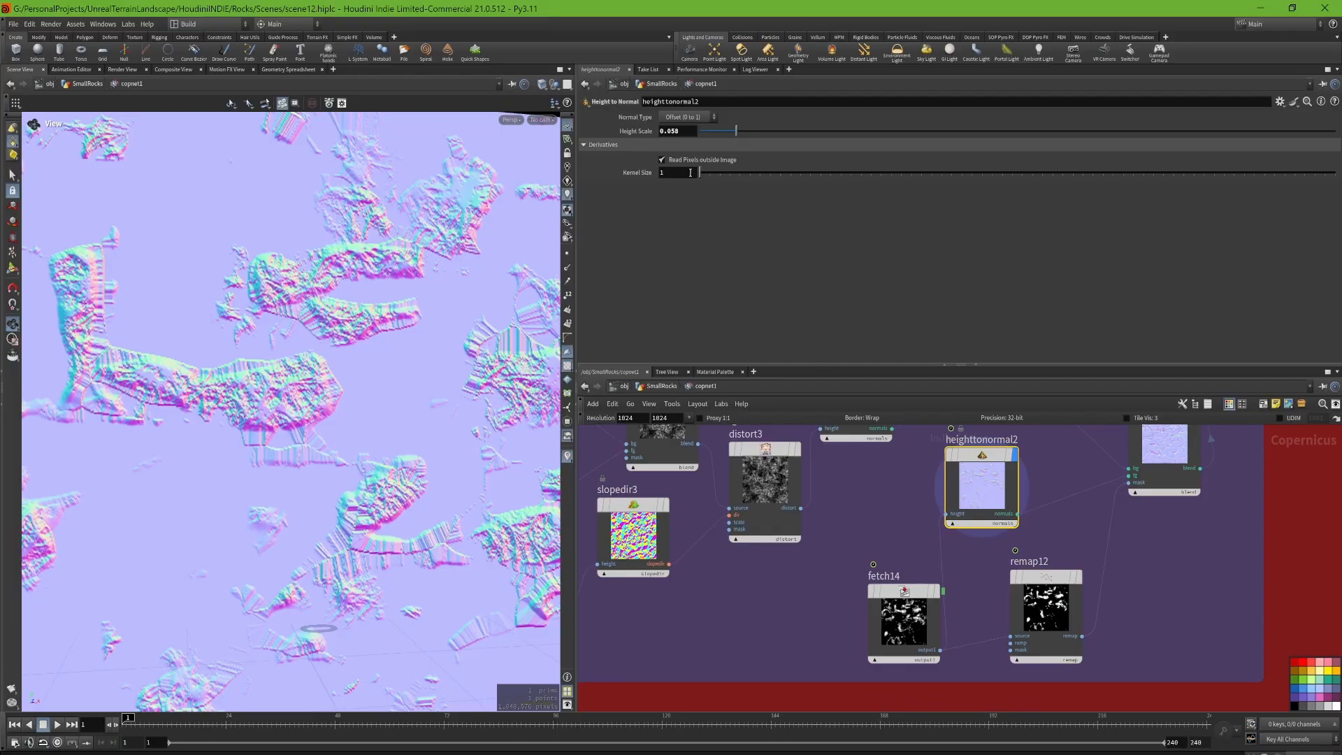
Step: Display combinenormals2 with its settings and examine the moss detail merged into the rock normals
middle_click_drag(1115, 493, 960, 569)
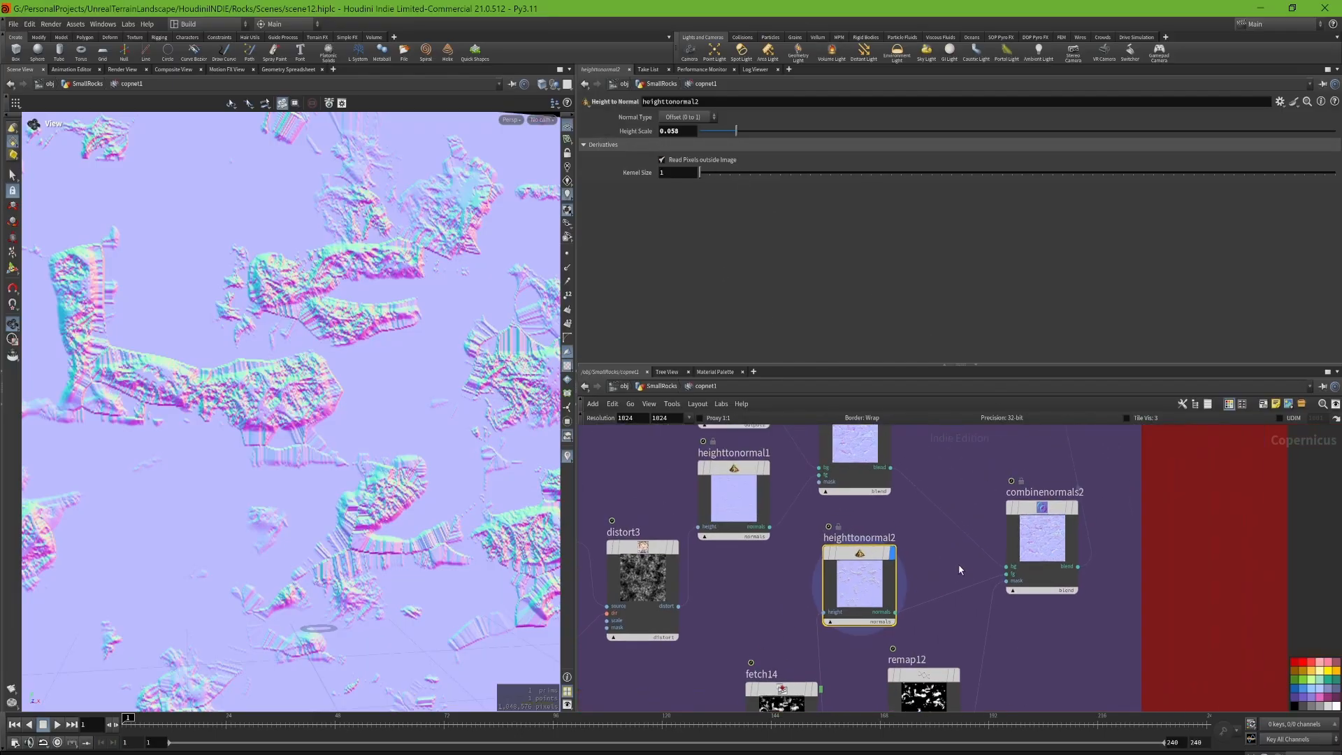
left_click(1075, 509)
left_click(1057, 509)
scroll(230, 411, "down", 10)
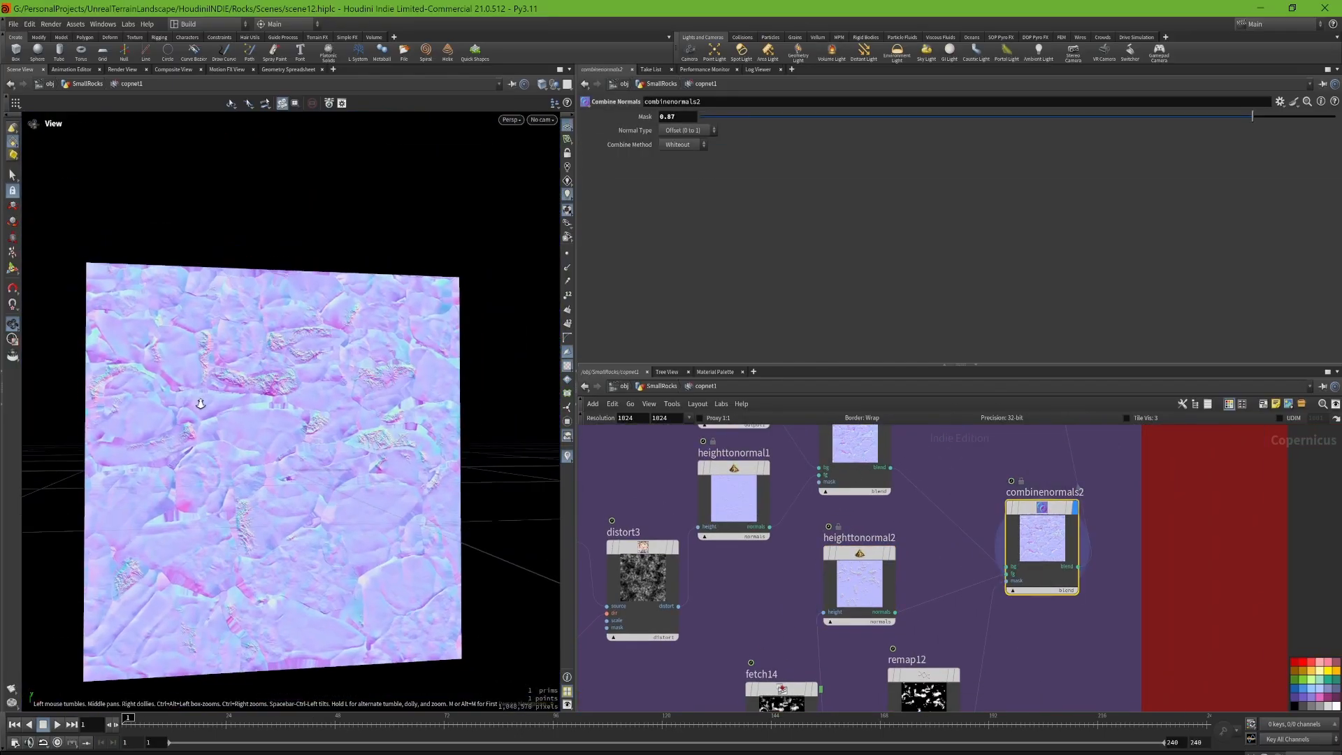
scroll(230, 412, "up", 1)
scroll(395, 428, "up", 4)
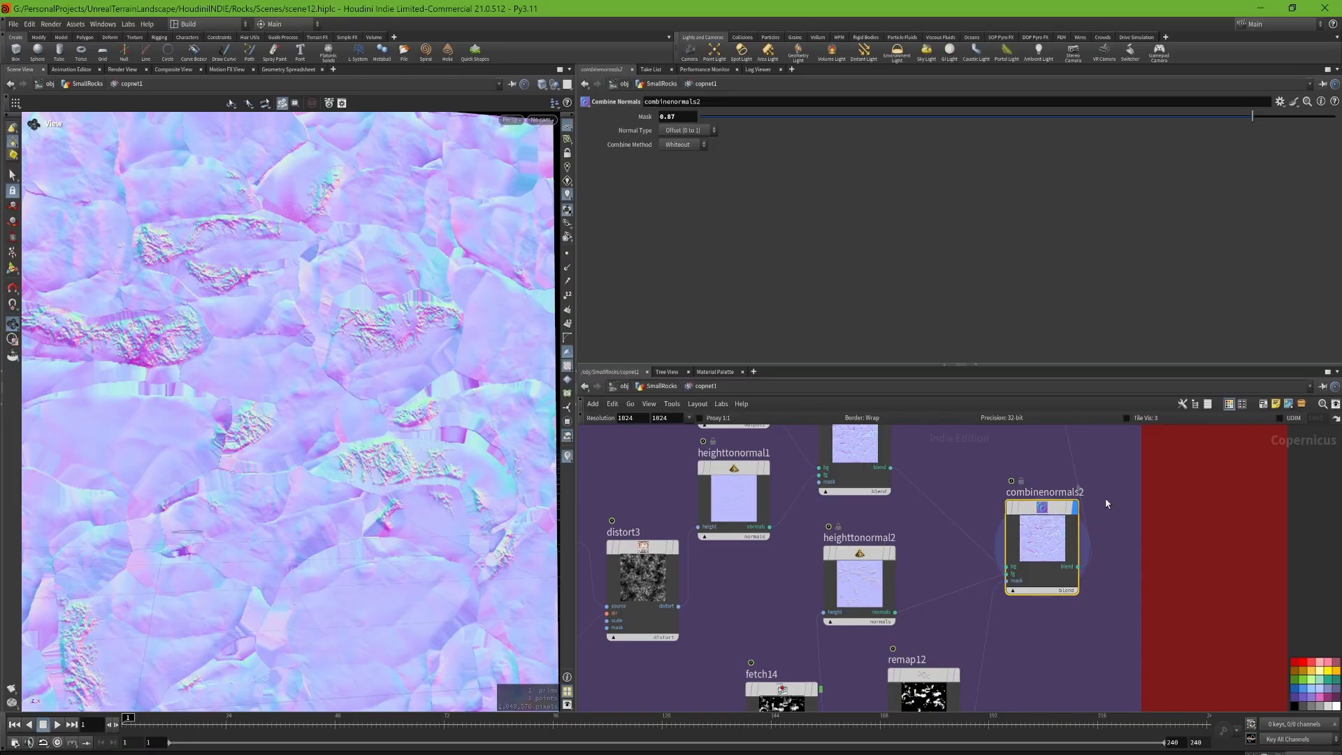
Step: Display previewmaterial1 and inspect the combined normals and moss on the rock from several sides
middle_click_drag(1107, 503, 1039, 626)
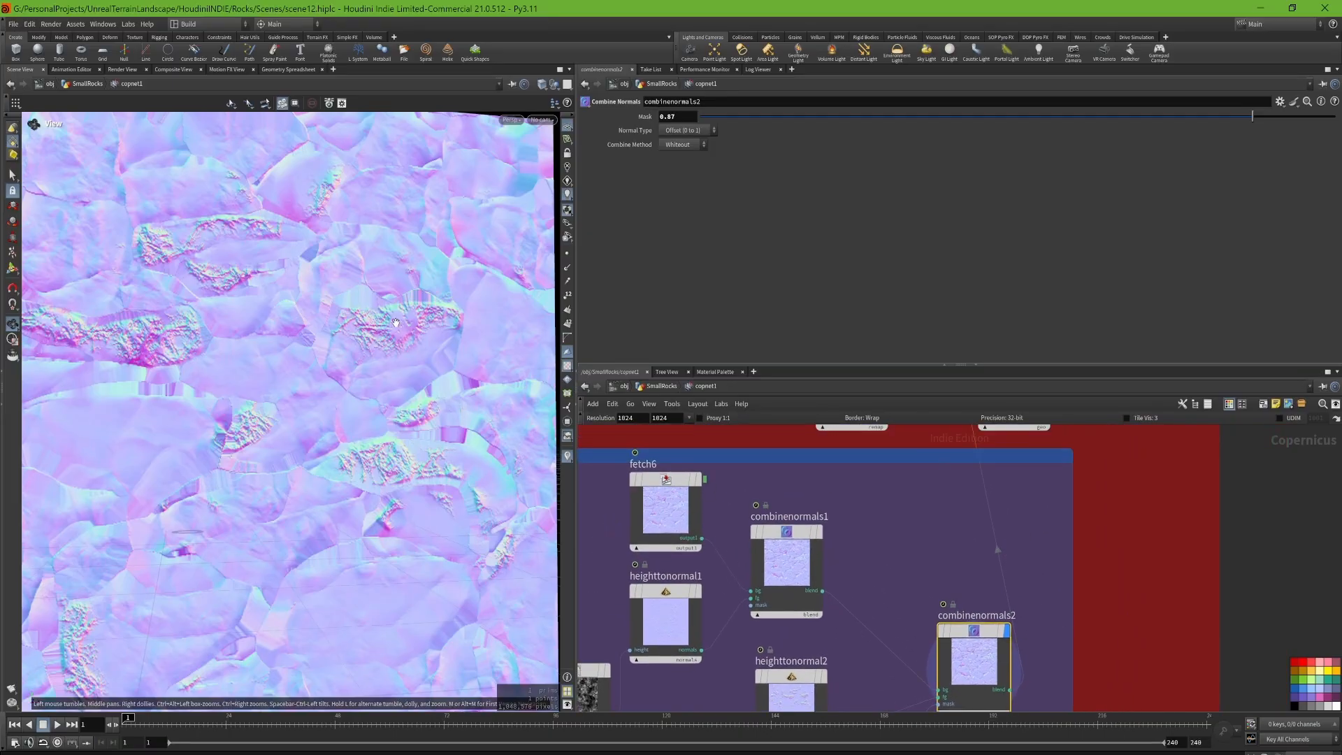
middle_click_drag(969, 535, 931, 629)
scroll(931, 627, "down", 4)
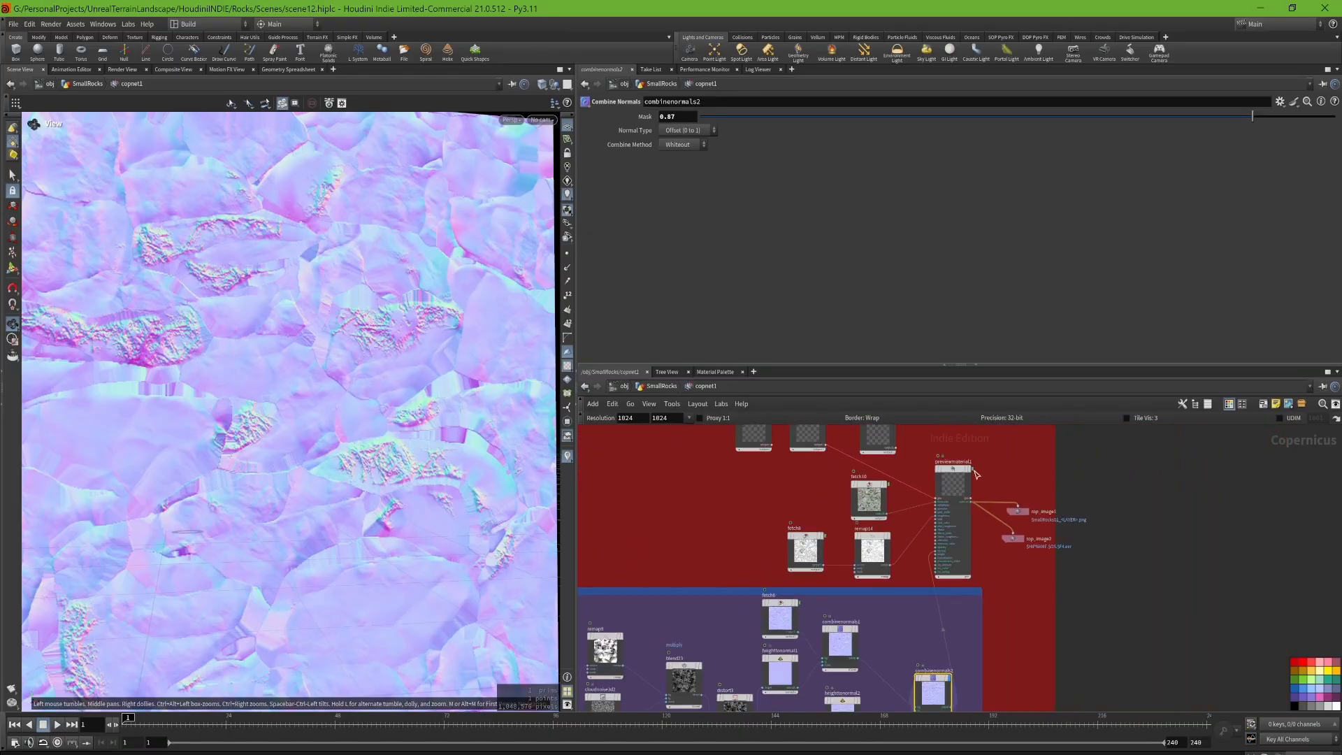
scroll(974, 473, "up", 5)
left_click(967, 479)
left_click(937, 487)
scroll(291, 480, "down", 5)
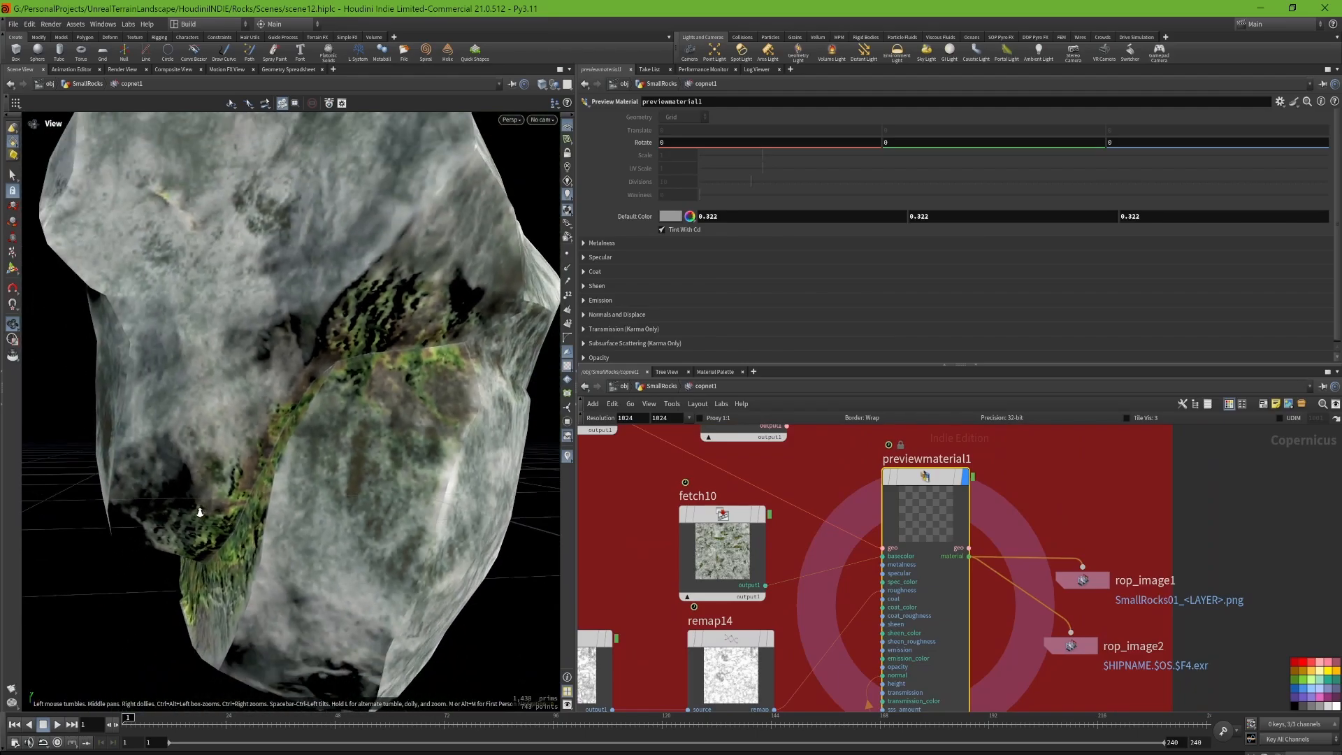
left_click_drag(291, 480, 335, 442)
middle_click_drag(238, 475, 300, 450)
left_click_drag(301, 449, 381, 446)
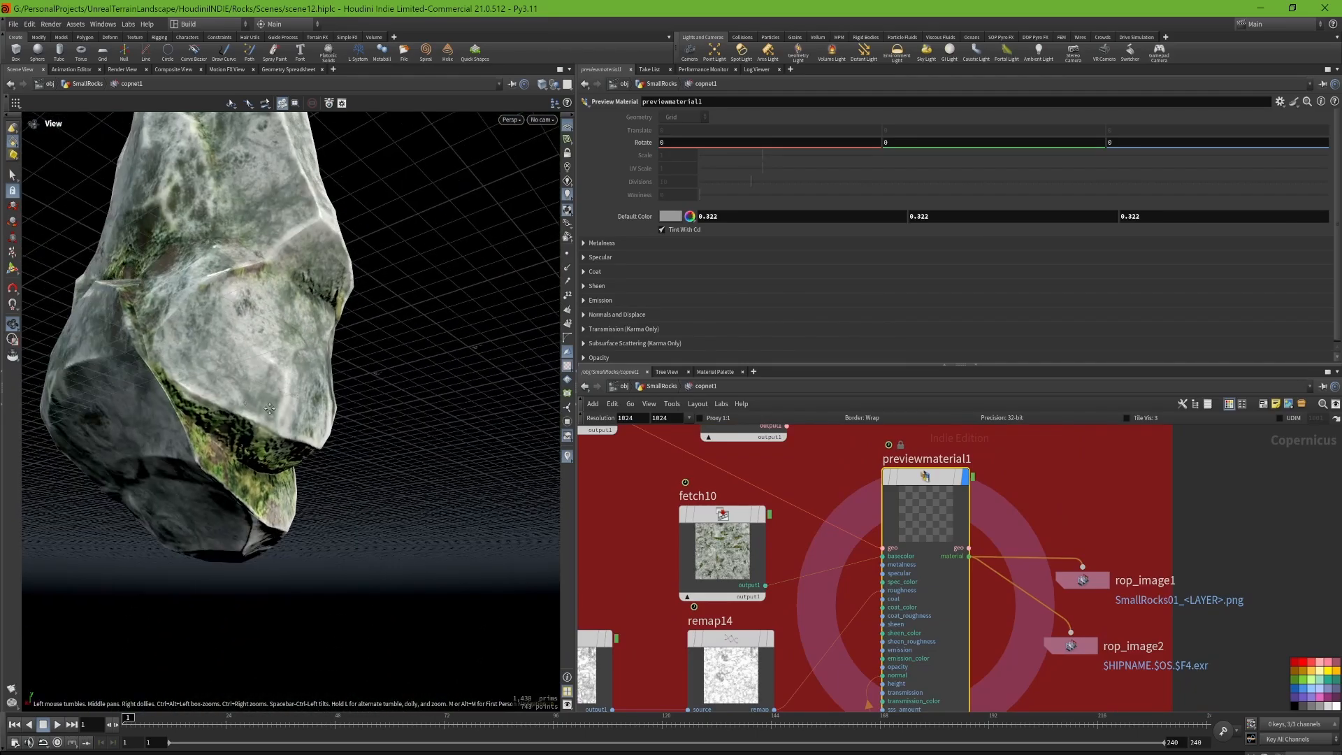
middle_click_drag(349, 448, 469, 464)
scroll(469, 465, "down", 3)
Step: Set the combinenormals2 mask to 0.9774 and check the moss relief on the rock
middle_click_drag(1001, 699, 1055, 467)
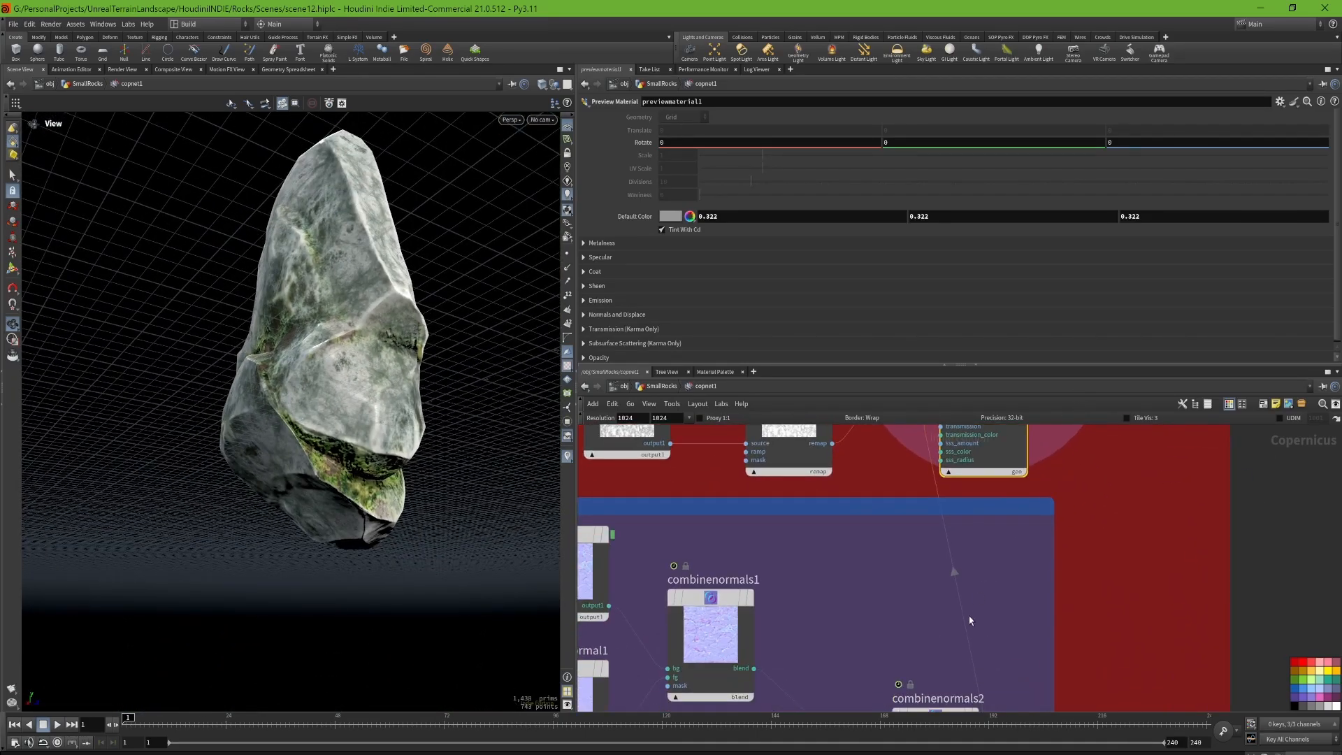
middle_click_drag(965, 639, 1007, 504)
left_click(984, 591)
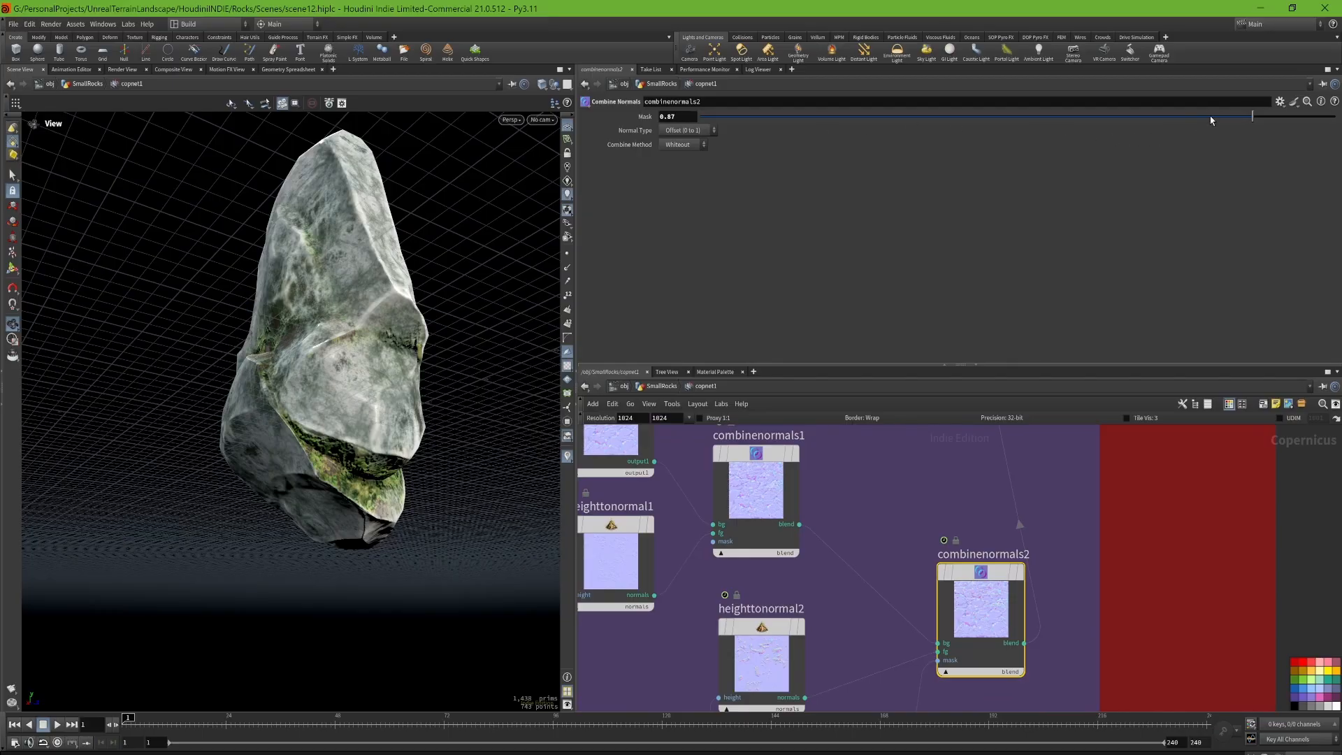
left_click_drag(1211, 120, 1339, 188)
left_click_drag(1246, 189, 1323, 201)
left_click_drag(392, 363, 242, 392)
scroll(303, 368, "up", 4)
scroll(241, 392, "down", 4)
Step: Show the settings of fetch8, which brings Roughness_OUT into the preview material's roughness input
middle_click_drag(995, 459, 902, 713)
scroll(886, 660, "down", 4)
scroll(878, 573, "up", 3)
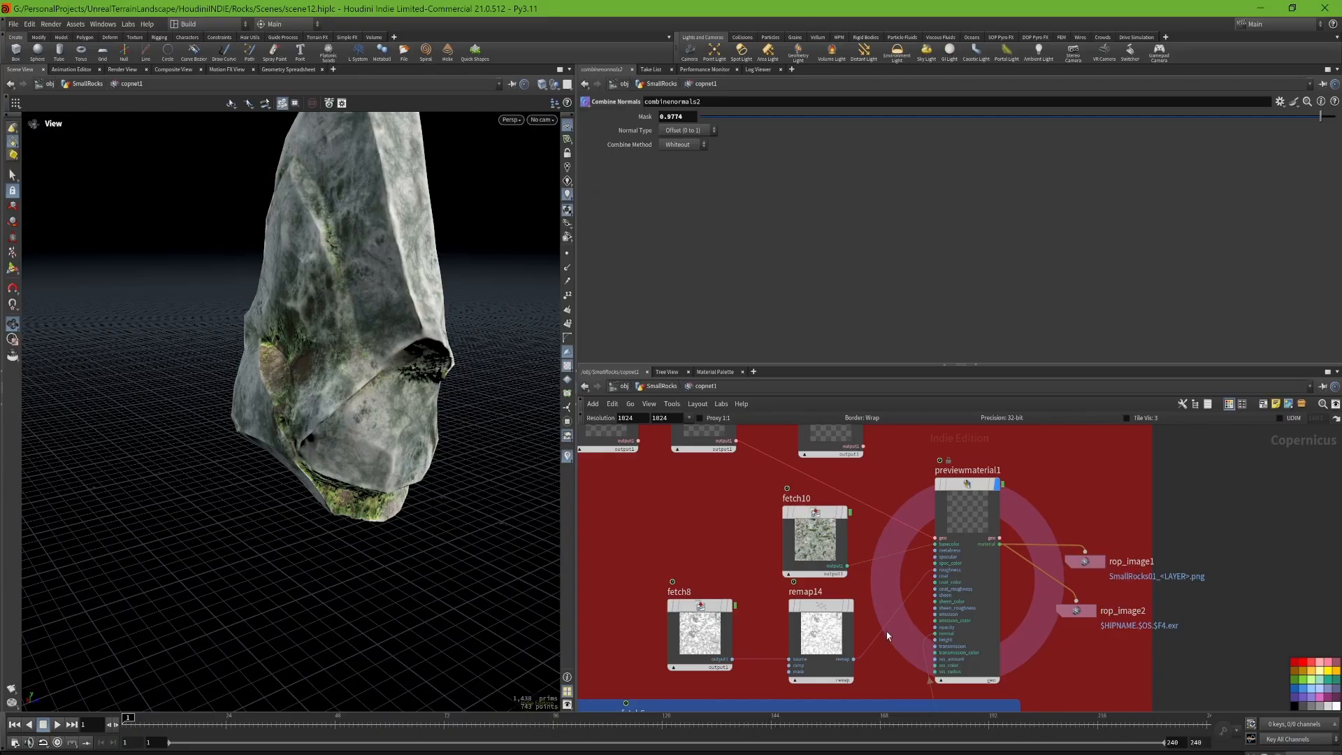
scroll(888, 635, "up", 2)
left_click(828, 608)
middle_click_drag(695, 510, 744, 493)
left_click_drag(743, 493, 658, 605)
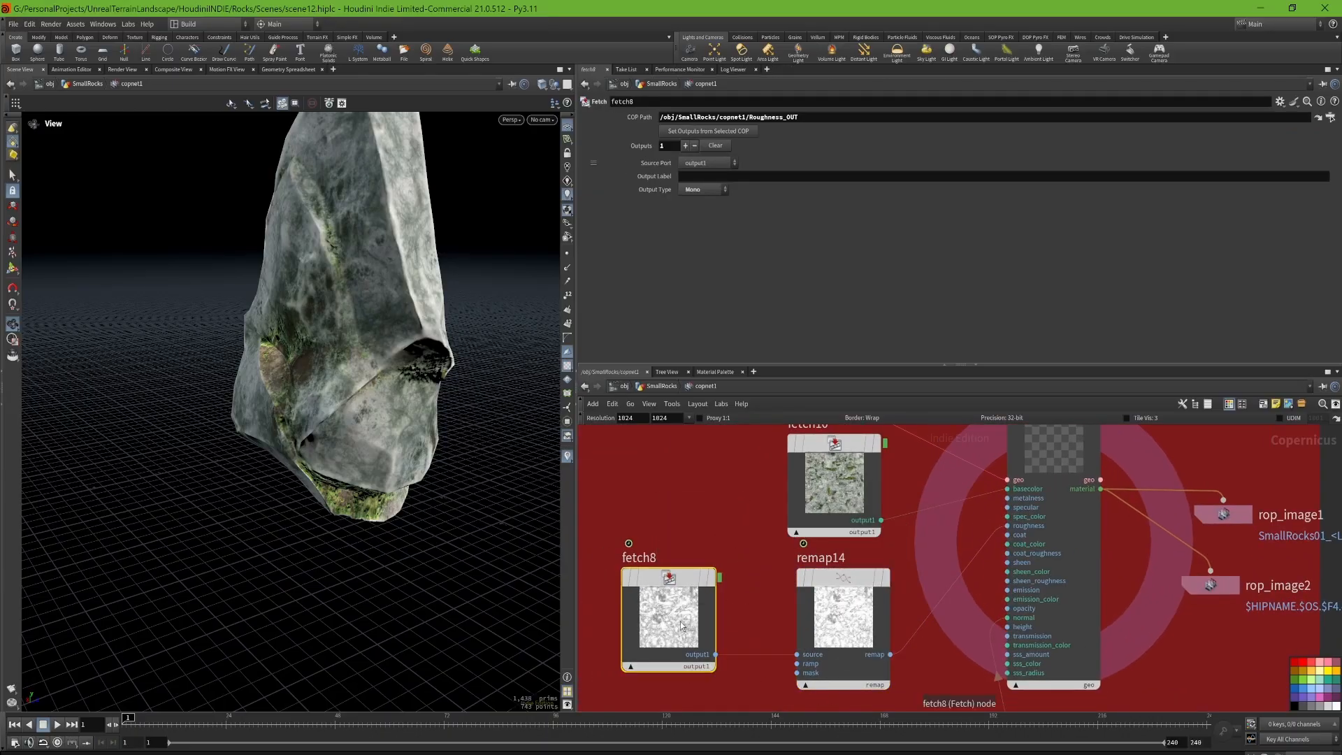
Step: Display the remap14 roughness map with its ramp settings and examine its light and dark areas
left_click(819, 635)
left_click_drag(489, 419, 549, 421)
mouse_move(882, 578)
left_click(895, 532)
left_click_drag(338, 477, 402, 444)
right_click_drag(419, 461, 520, 559)
middle_click_drag(391, 602, 372, 521)
left_click_drag(364, 525, 408, 499)
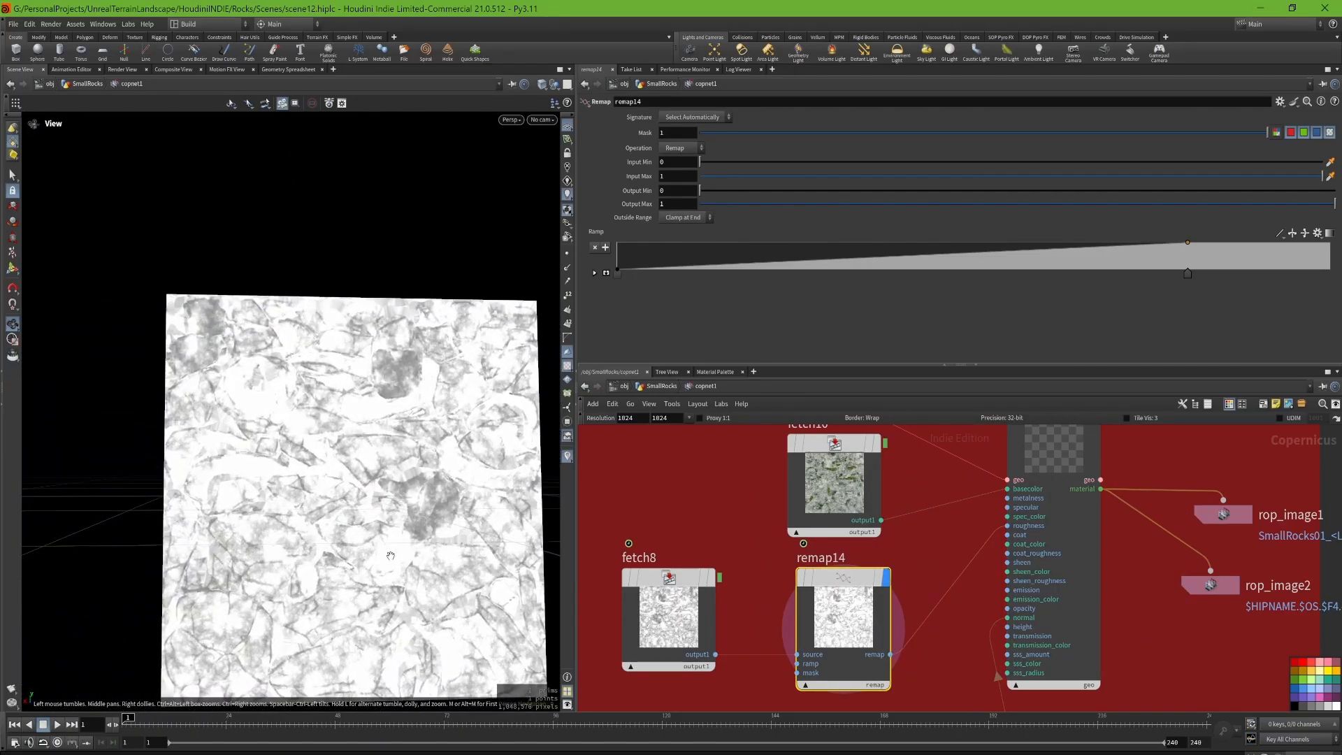
middle_click_drag(411, 517, 399, 489)
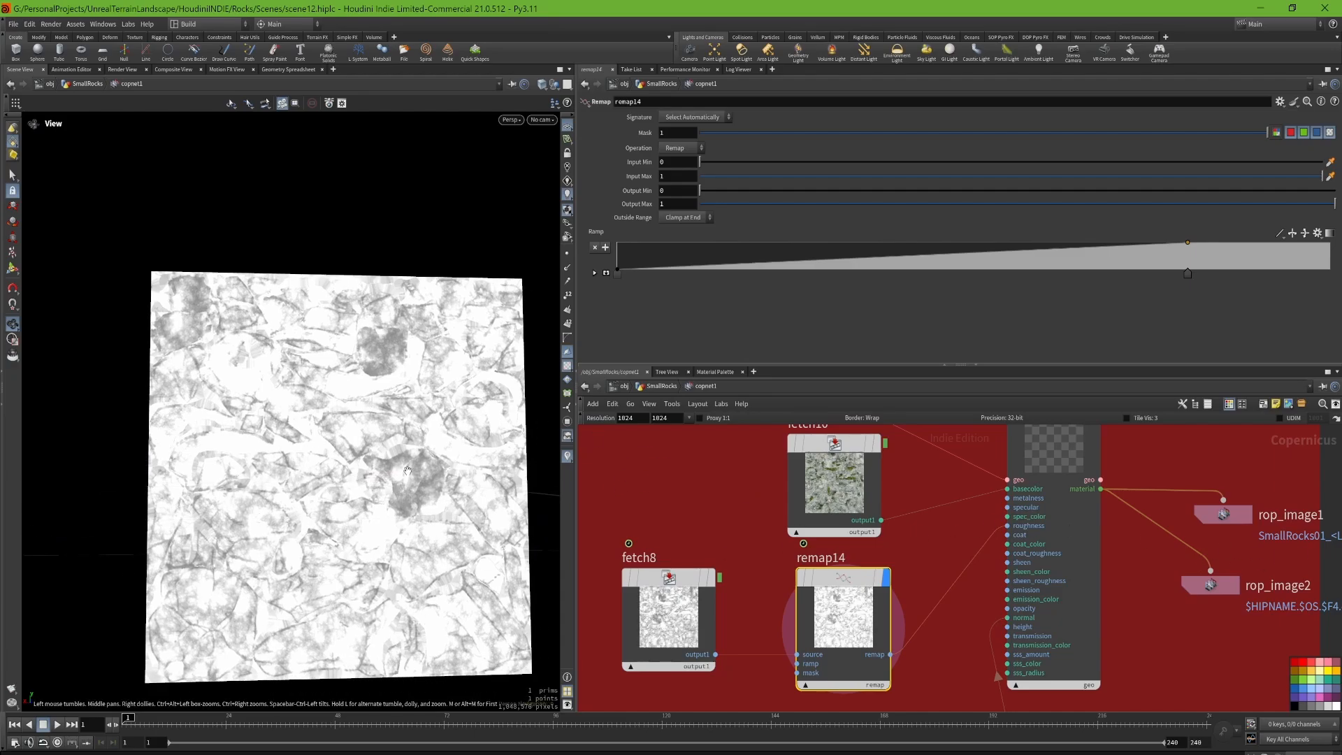
Step: Display previewmaterial1 to show the textured rock instead of the remap14 roughness map
middle_click_drag(949, 492, 907, 574)
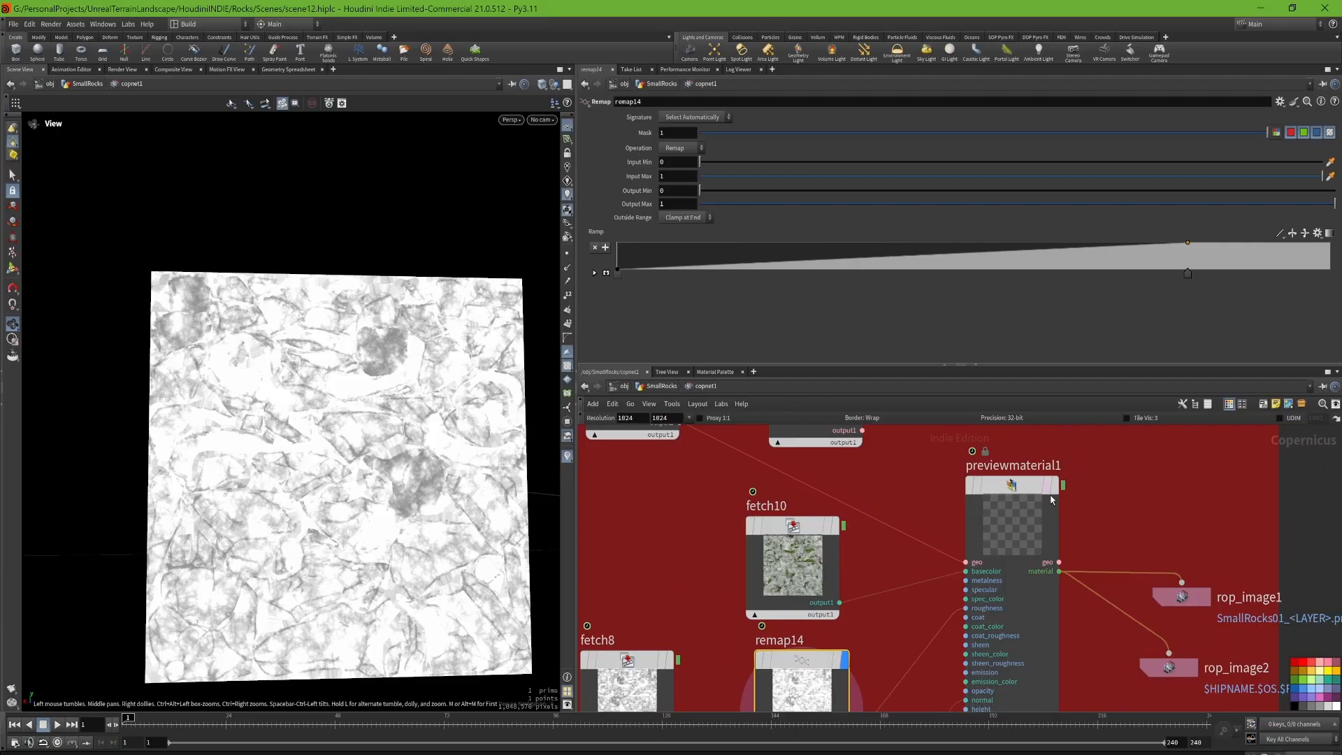
middle_click_drag(886, 503, 919, 611)
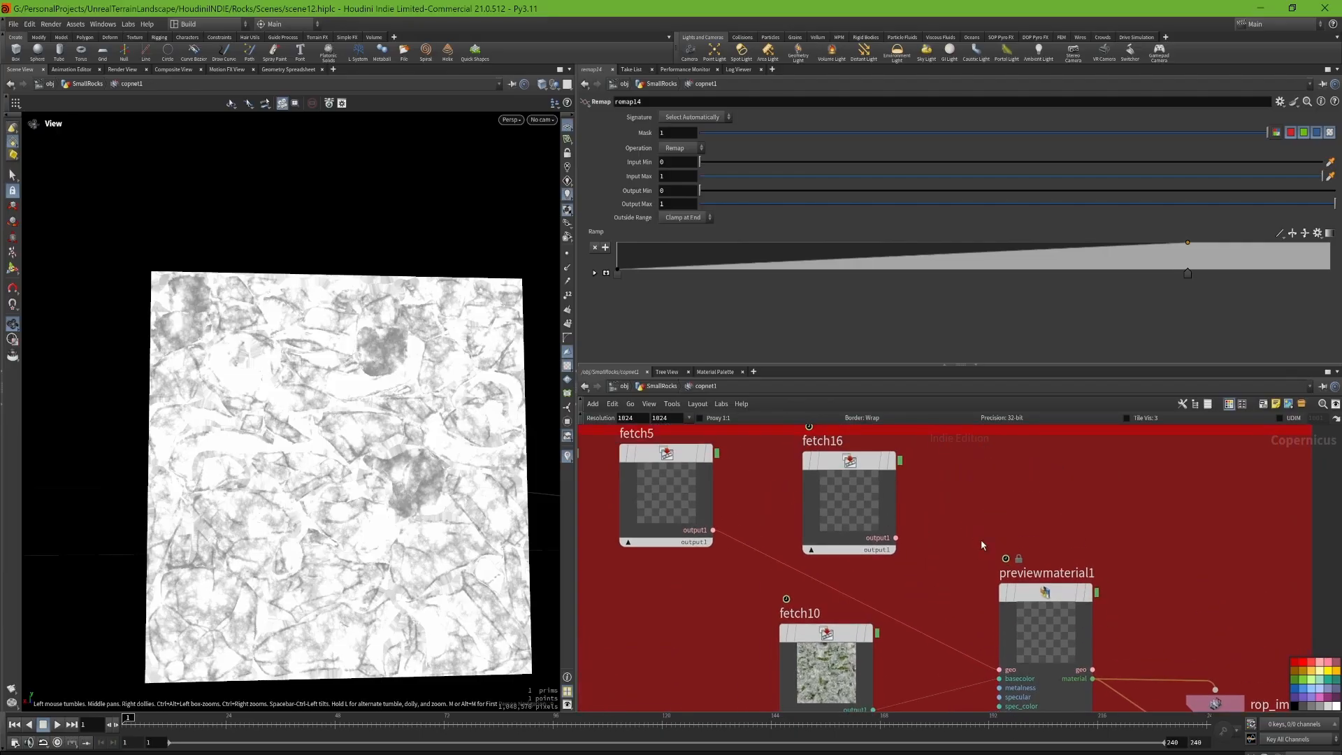
middle_click_drag(982, 544, 972, 532)
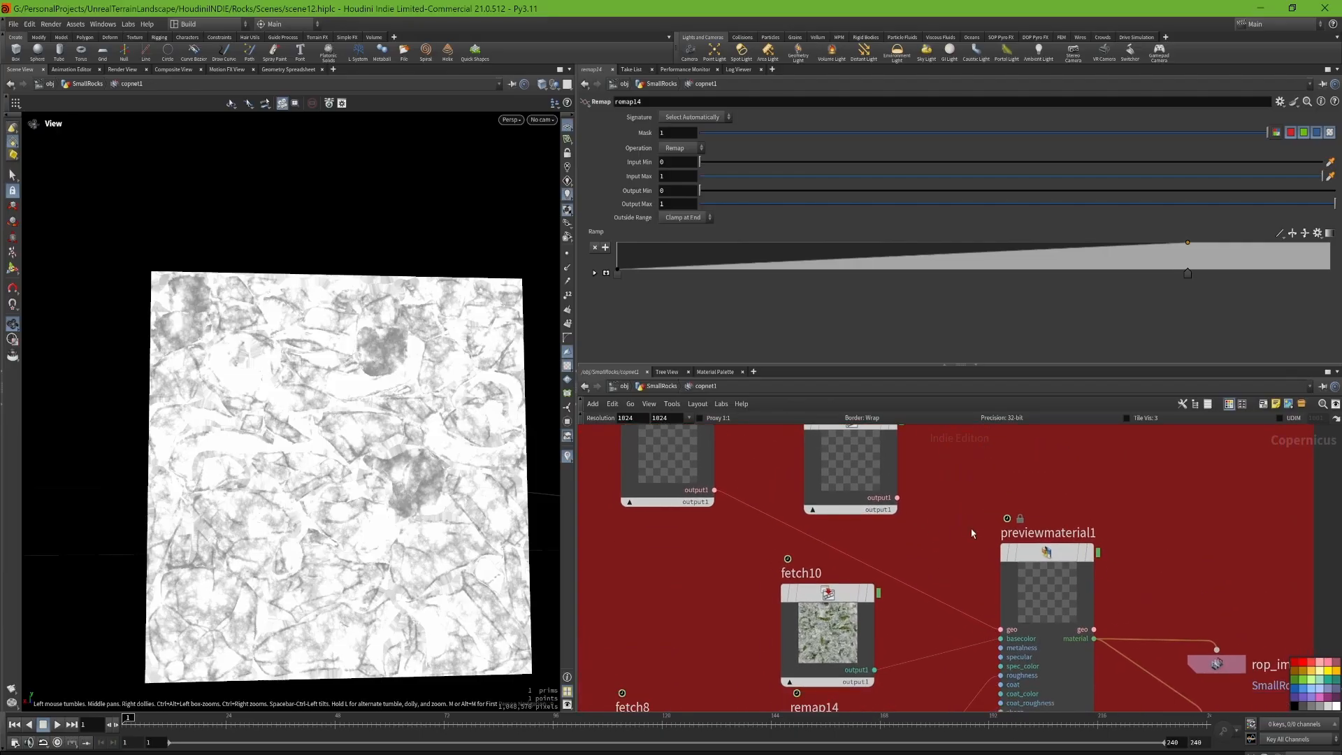
left_click(1091, 559)
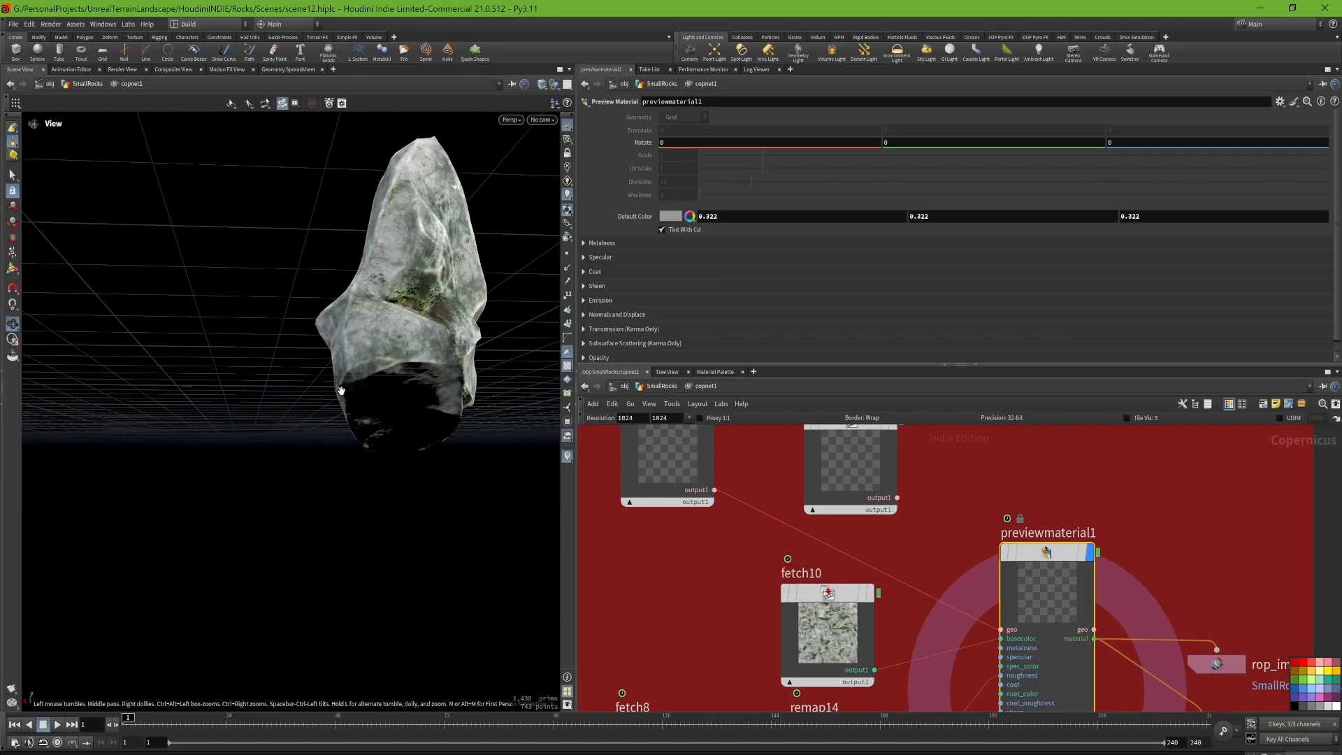
Step: Add a Preview Material node in the empty area outside the red network box
scroll(921, 538, "down", 2)
scroll(921, 538, "down", 2)
key("Tab")
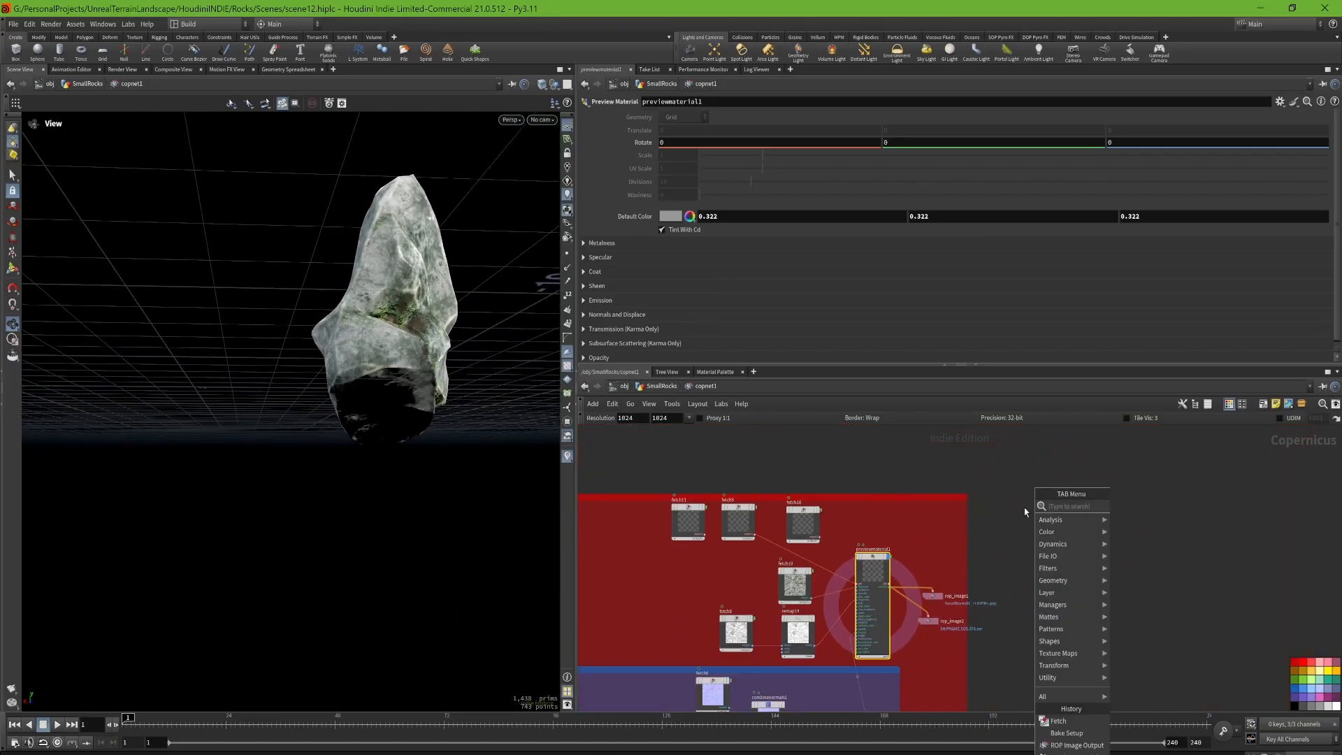
type("preview")
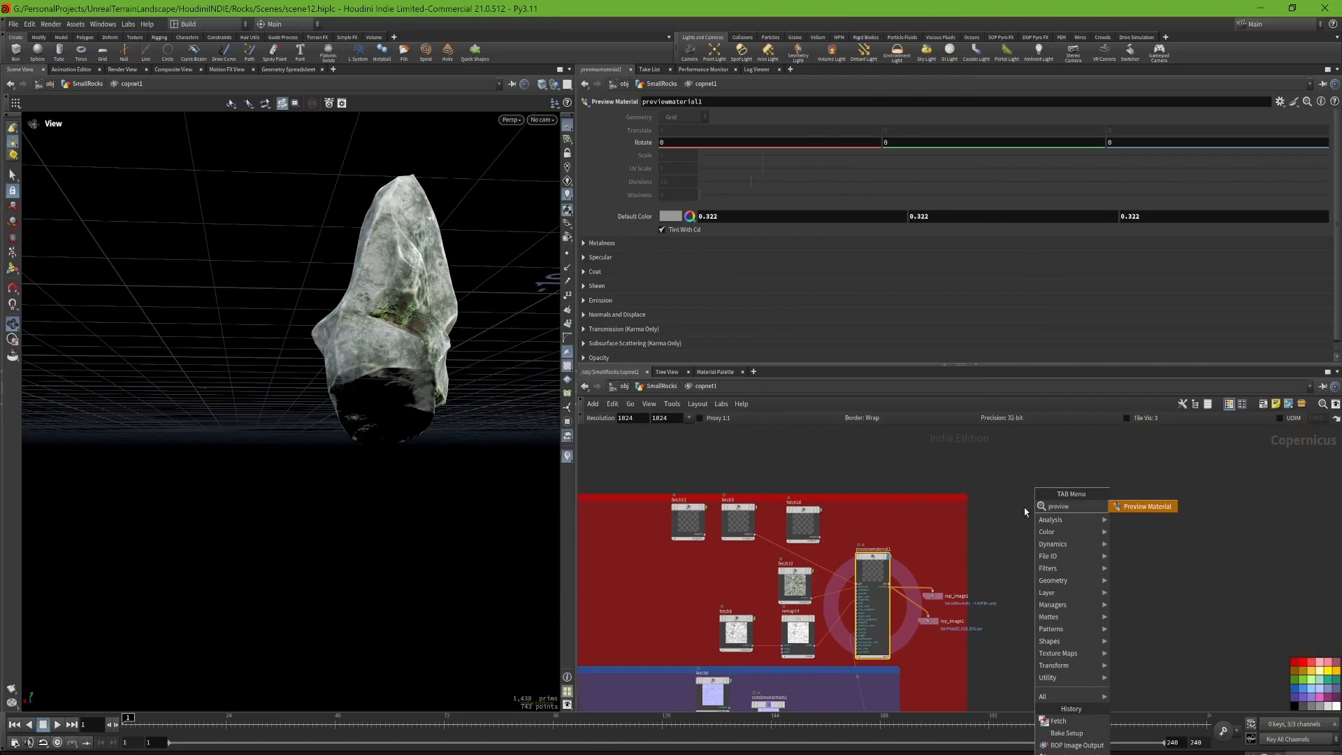
key("Return")
scroll(1025, 508, "up", 3)
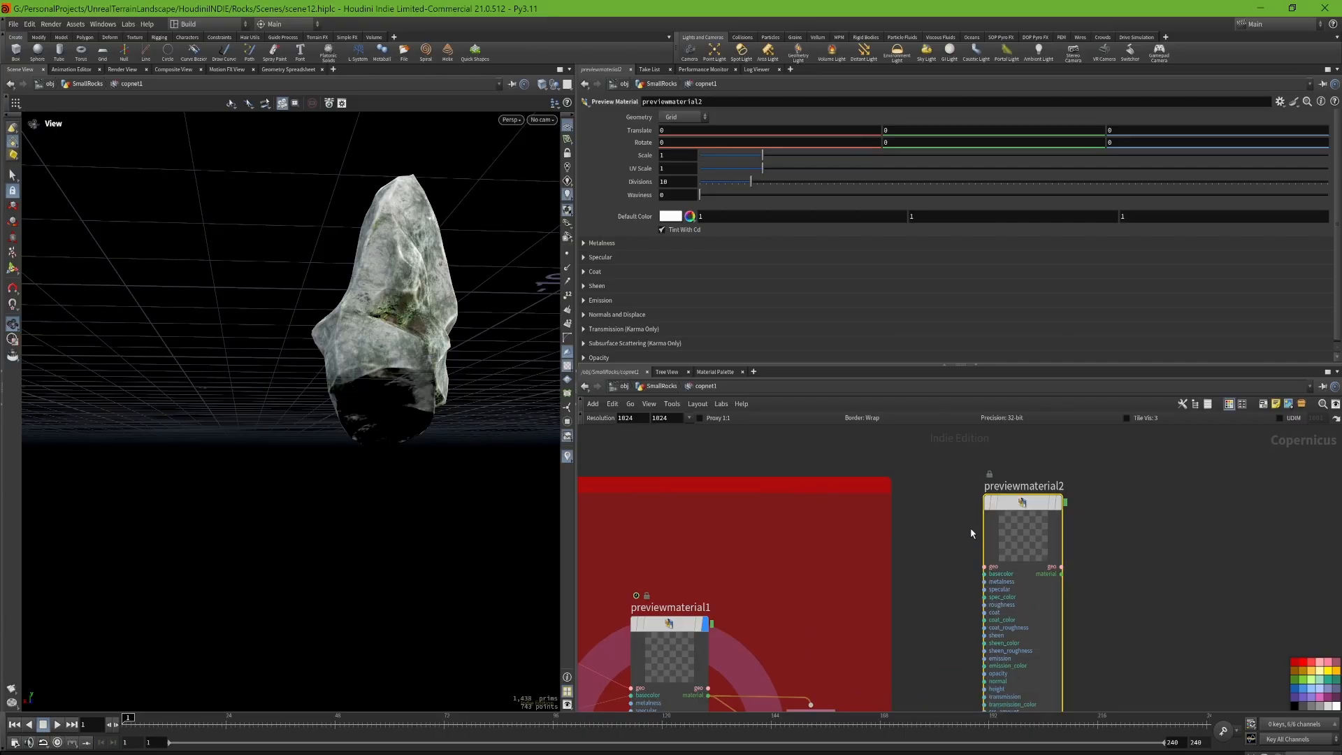
middle_click_drag(935, 548, 866, 532)
left_click_drag(937, 517, 962, 498)
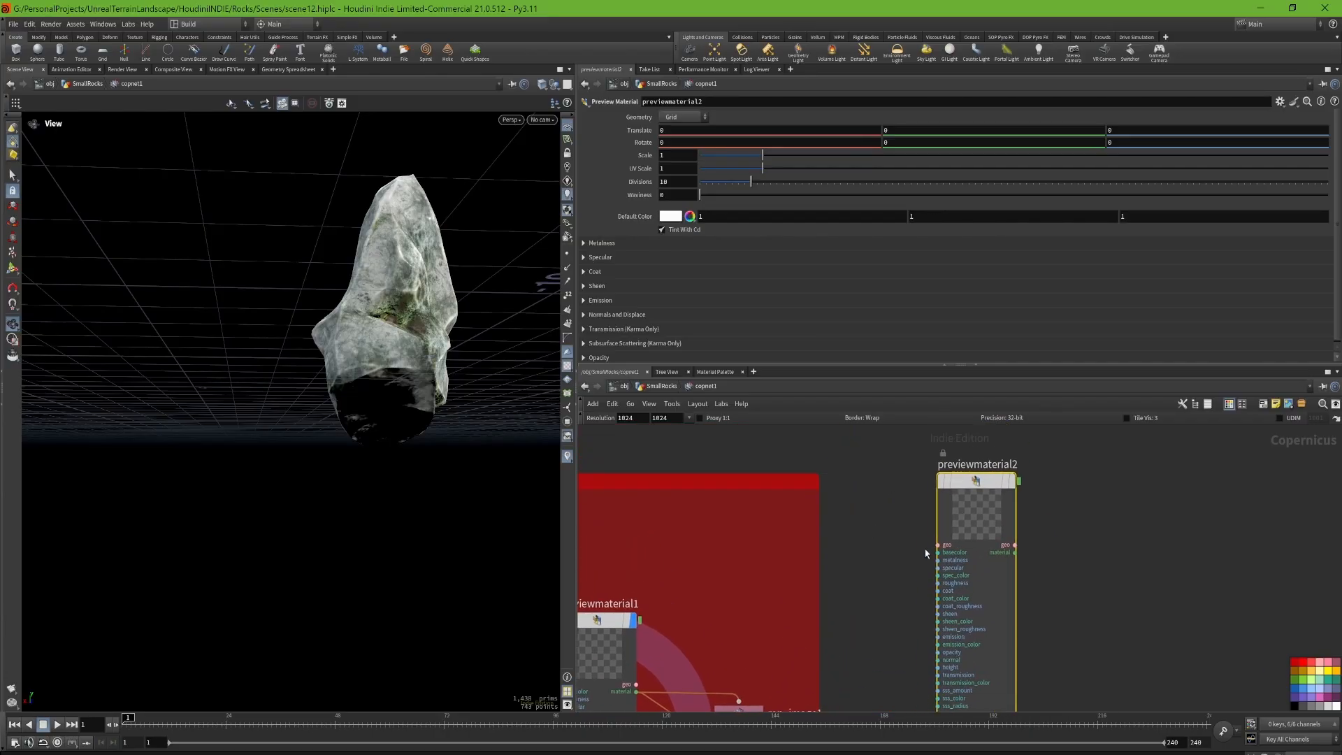
middle_click_drag(933, 550, 1158, 515)
Step: Show the settings of fetch16 and point out the Rock04_LOW node in its COP path
left_click(689, 543)
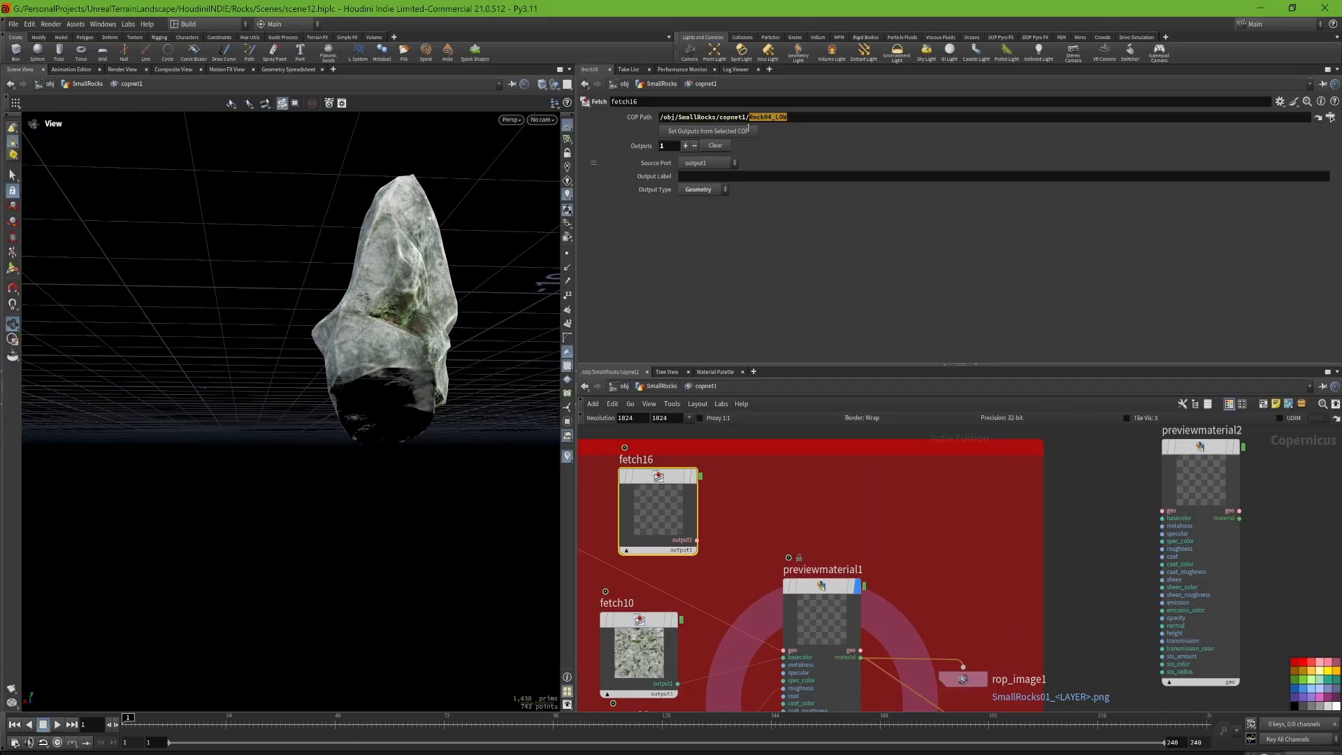
left_click_drag(683, 123, 751, 120)
left_click(869, 501)
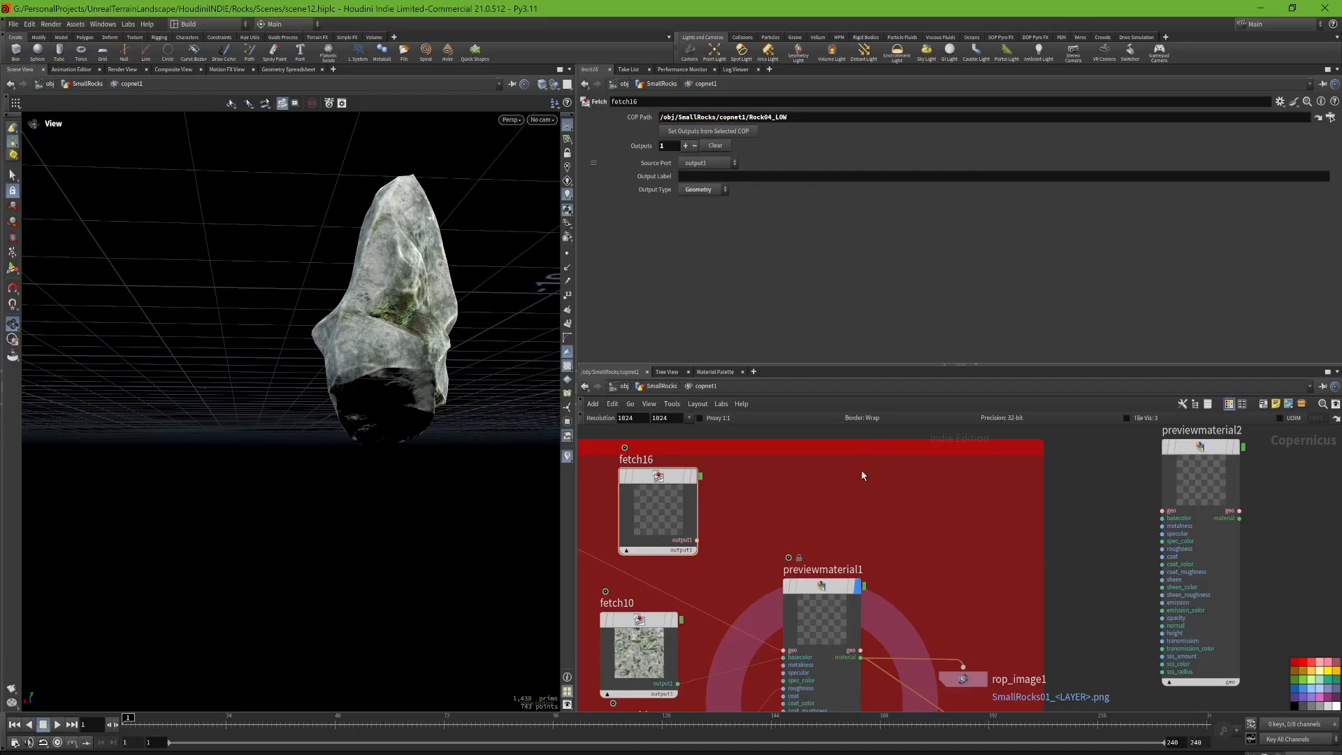
Step: Connect the output of fetch16 to the geo input of previewmaterial2
scroll(862, 476, "down", 2)
middle_click_drag(1036, 498, 949, 483)
scroll(948, 483, "up", 1)
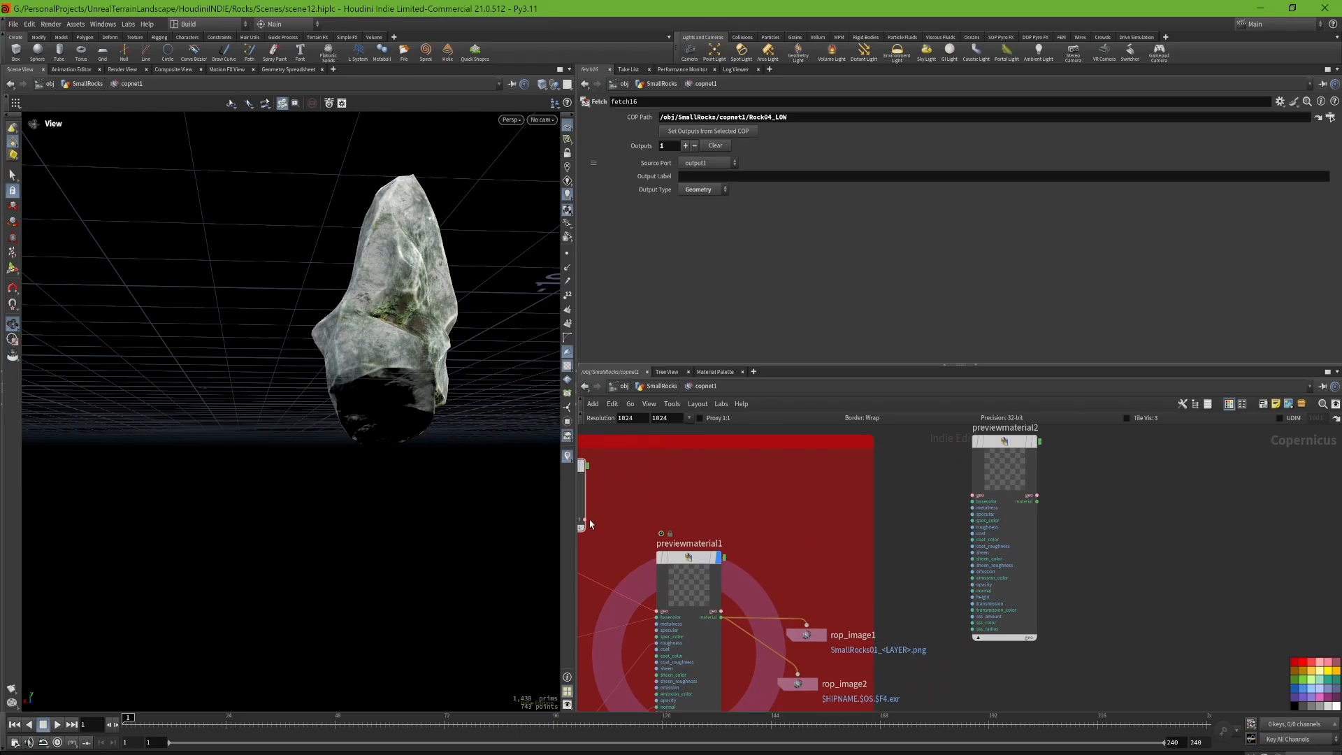
left_click_drag(587, 520, 974, 504)
left_click_drag(977, 501, 973, 495)
Step: Display previewmaterial2 and inspect the untextured low-poly rock from several sides
left_click(1035, 441)
left_click(1014, 444)
left_click_drag(364, 327, 349, 378)
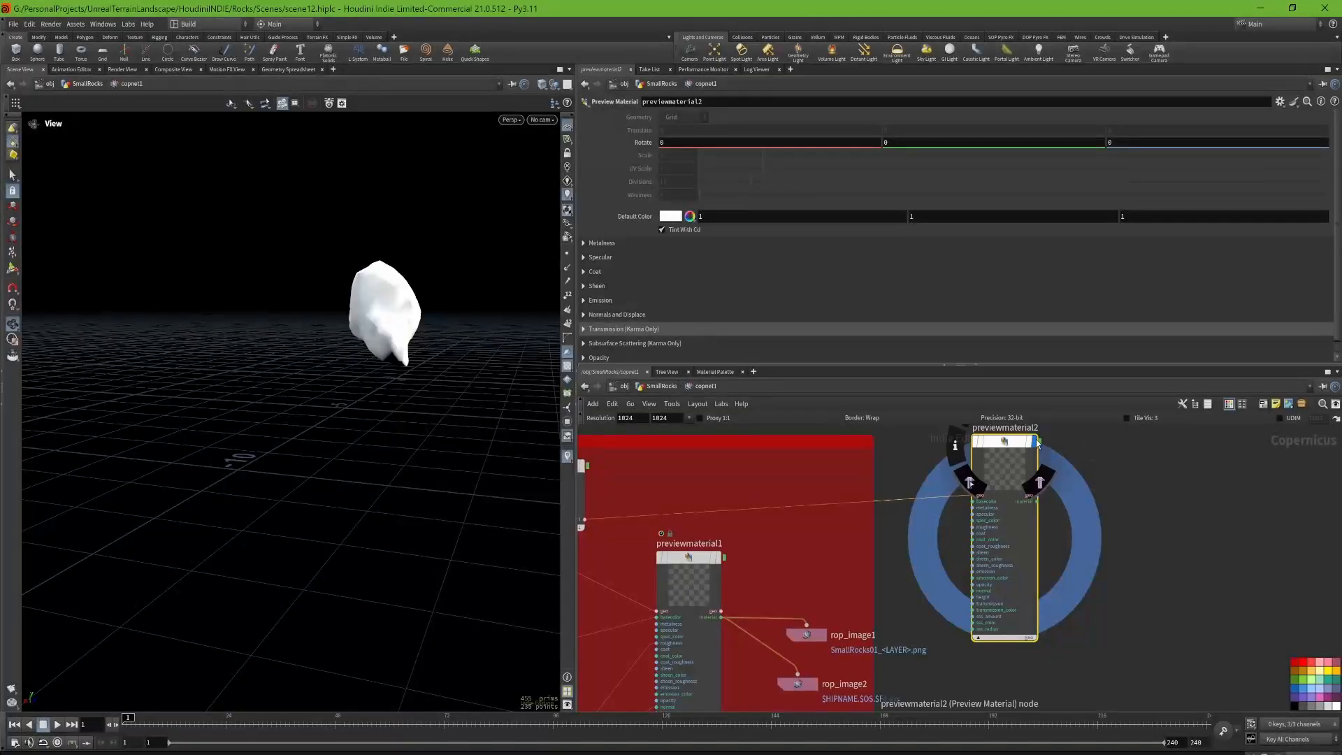
middle_click_drag(1039, 445, 1024, 542)
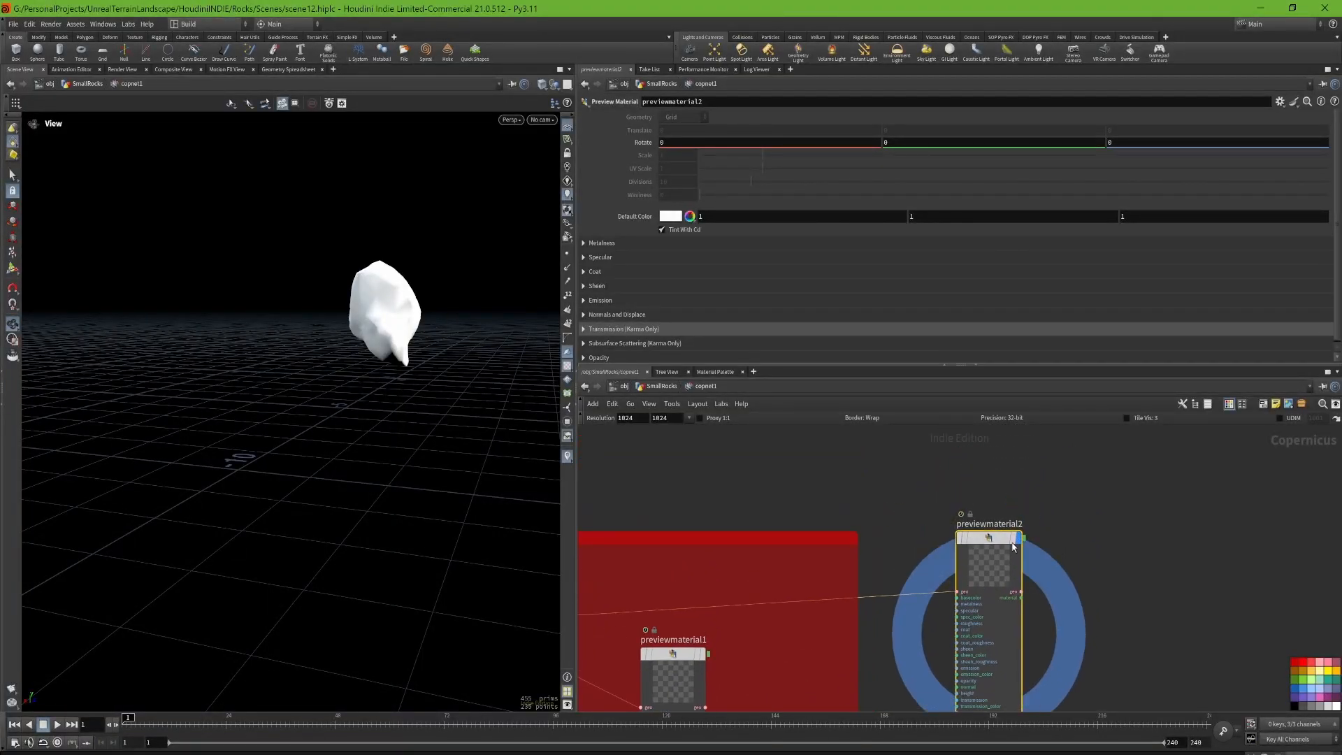
middle_click_drag(1104, 586, 1088, 495)
left_click_drag(493, 320, 367, 309)
middle_click_drag(732, 490, 839, 503)
Step: Disconnect fetch16 from previewmaterial2 and display the textured rock of previewmaterial1 again
left_click(894, 561)
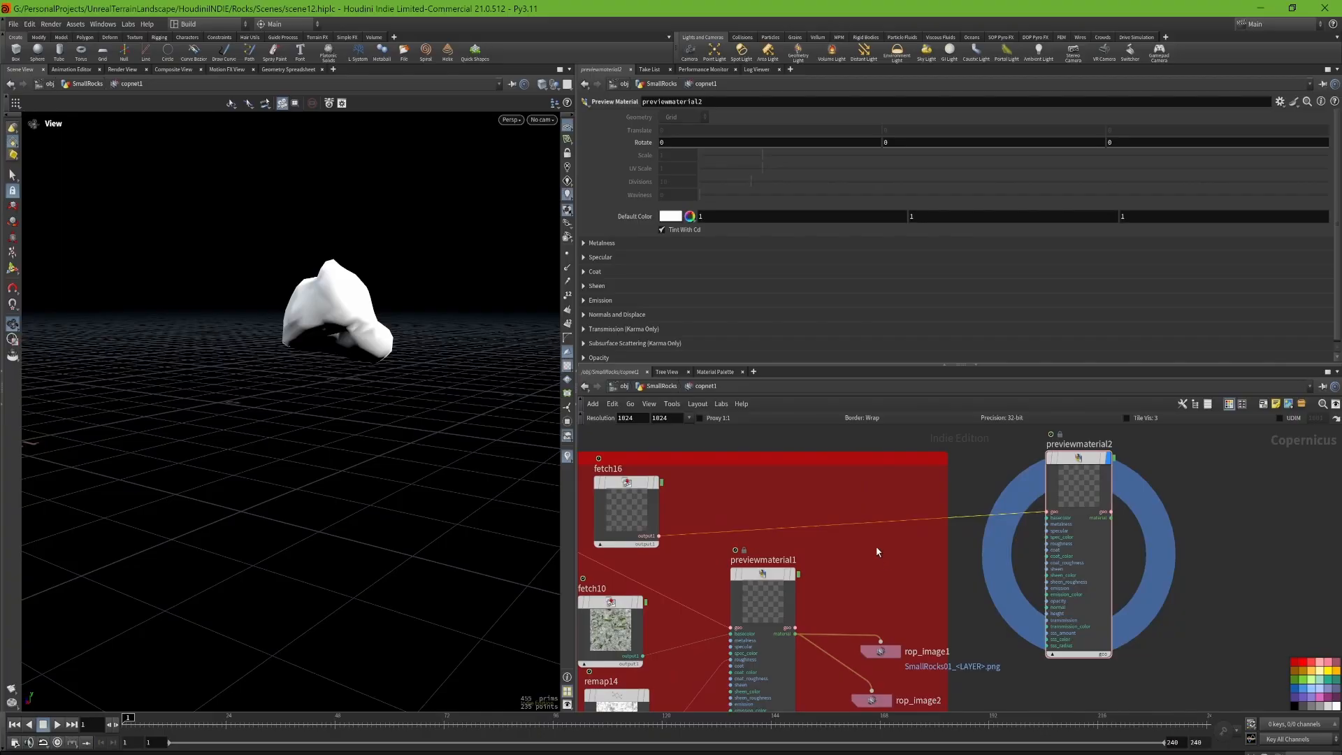
key("Delete")
middle_click_drag(857, 639, 883, 545)
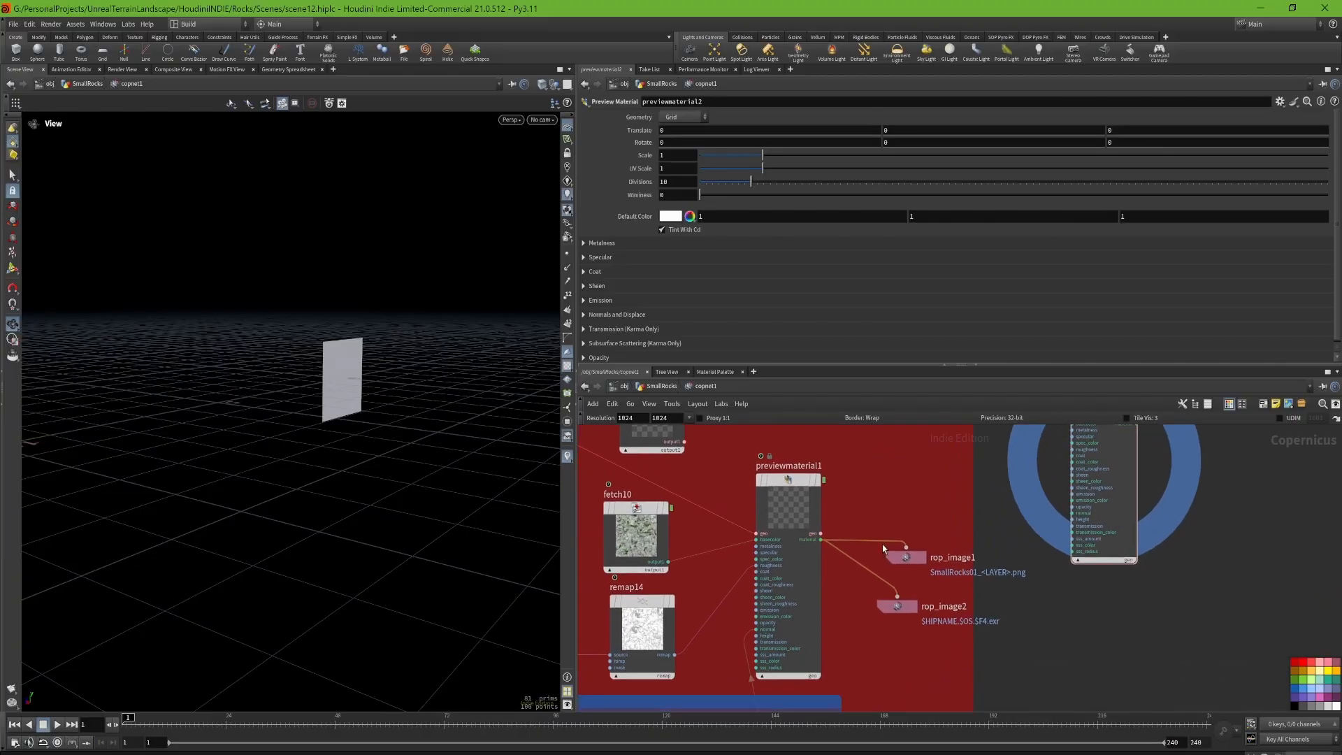
left_click(818, 480)
left_click(789, 480)
left_click_drag(434, 381, 239, 332)
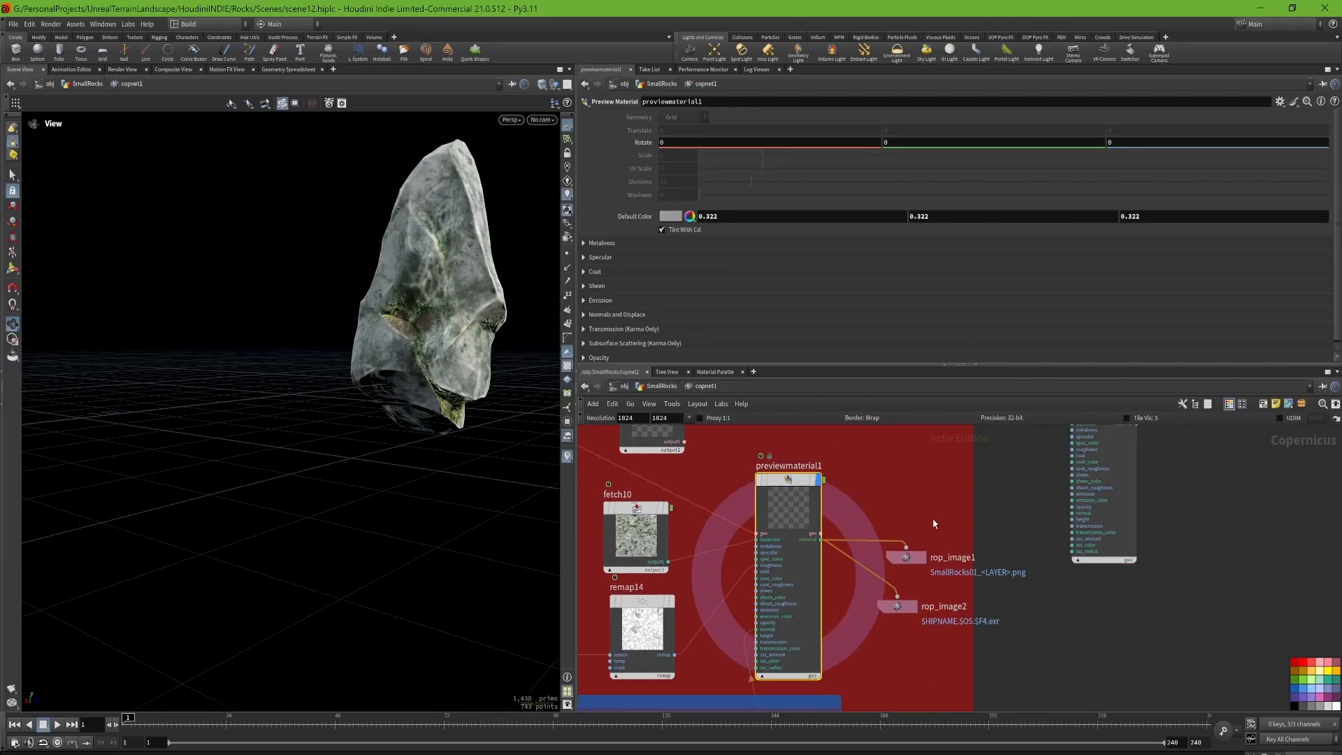
Step: Show the AOV settings of rop_image1, including the raw option for roughness
scroll(932, 523, "up", 3)
left_click(888, 592)
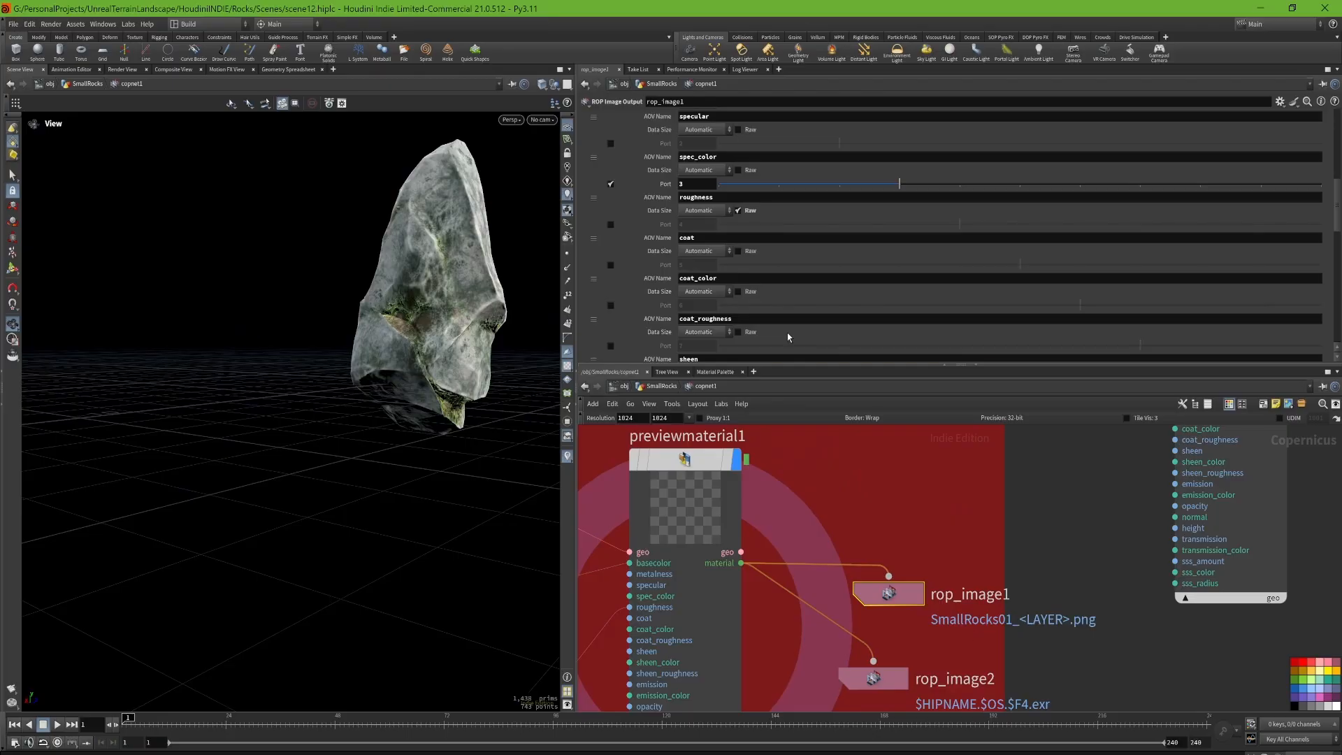
scroll(787, 337, "up", 5)
Step: Replace rop_image2 with a new ROP Image Output node wired to the material output of previewmaterial1
middle_click_drag(866, 689, 895, 633)
left_click(902, 623)
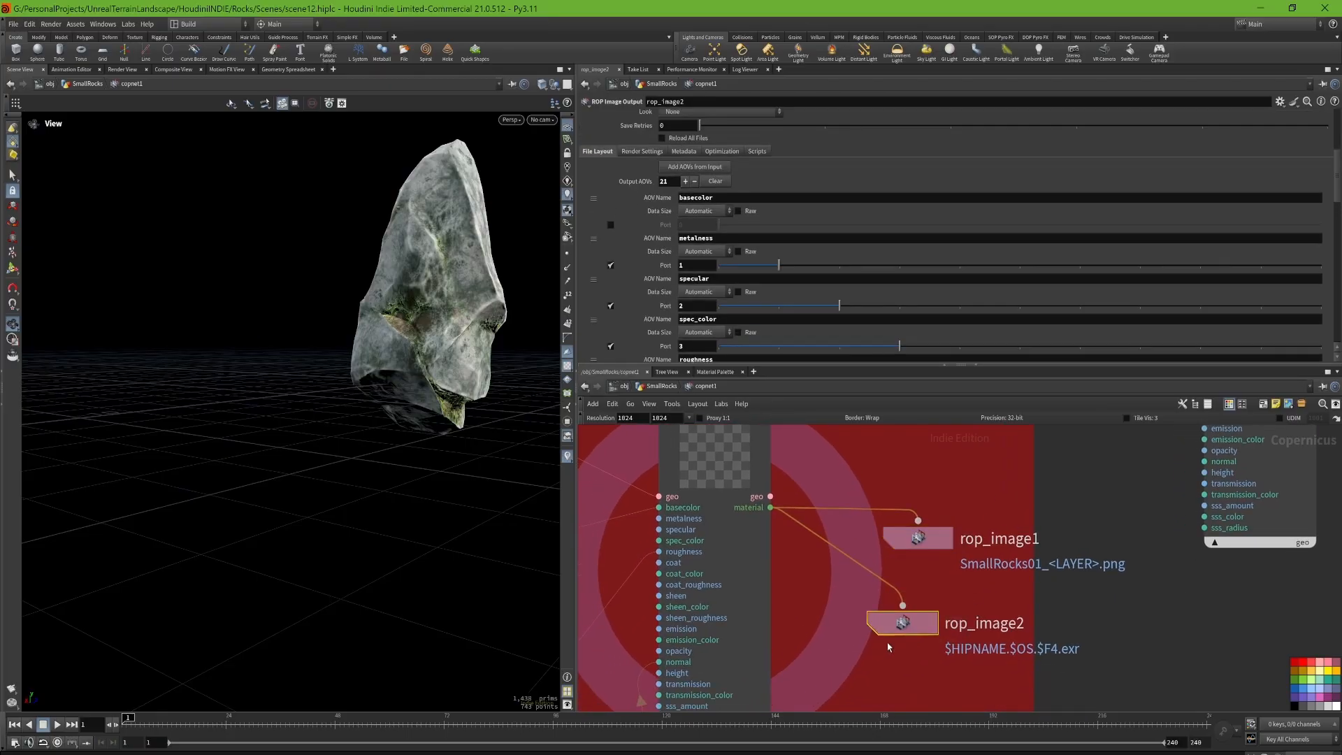
key("Delete")
key("Tab")
type("rop imag")
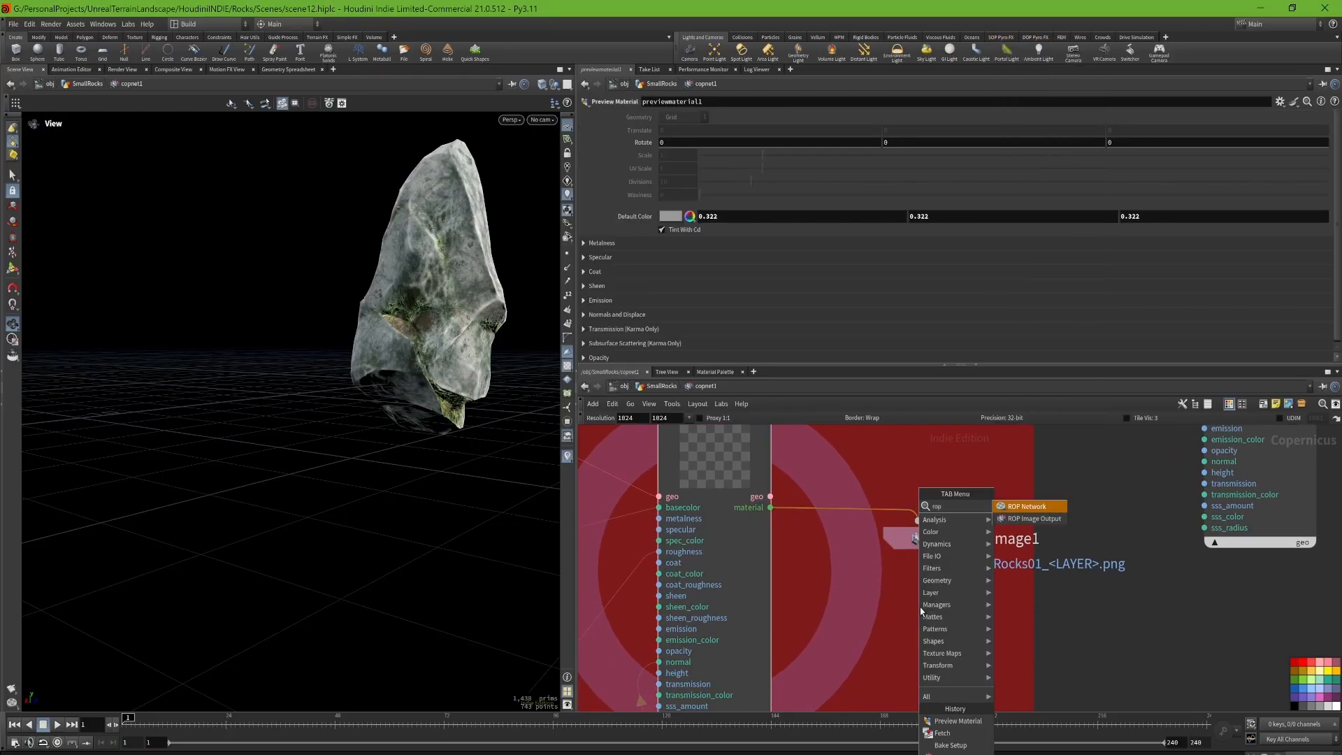
key("Return")
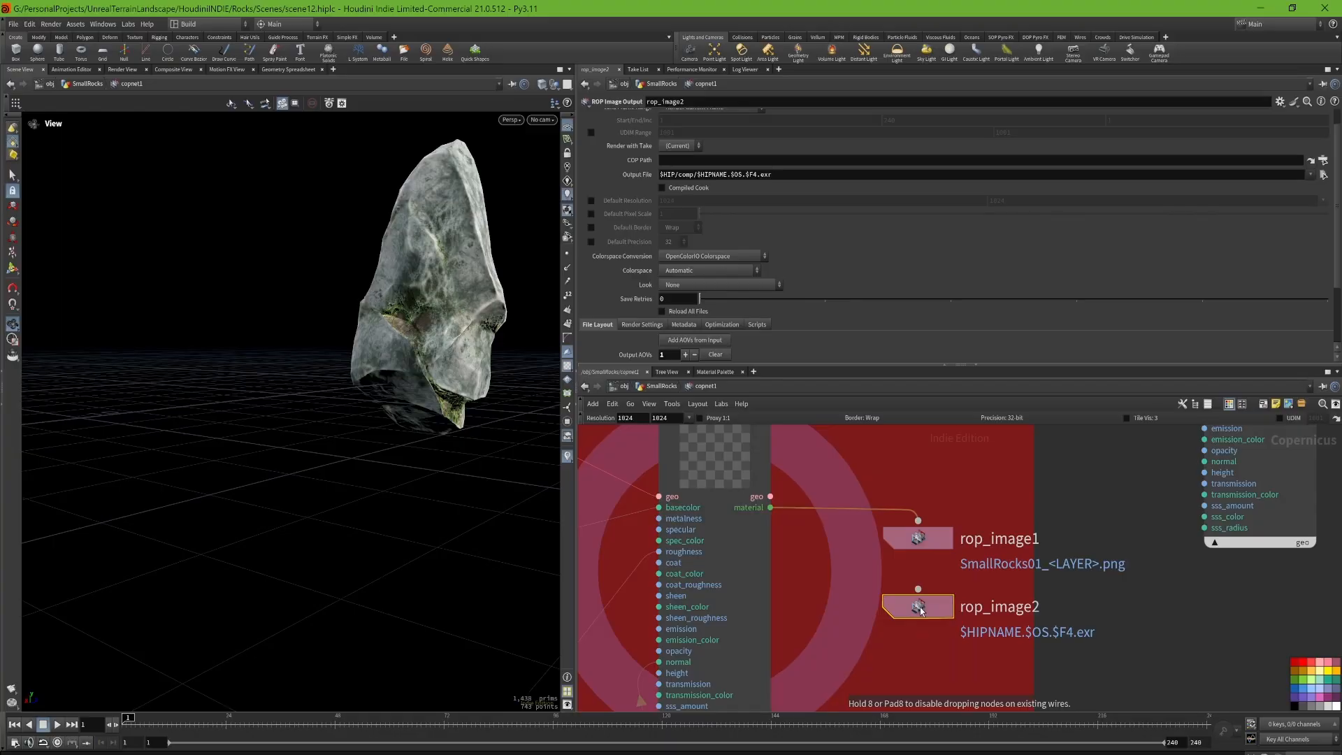
left_click_drag(770, 507, 886, 589)
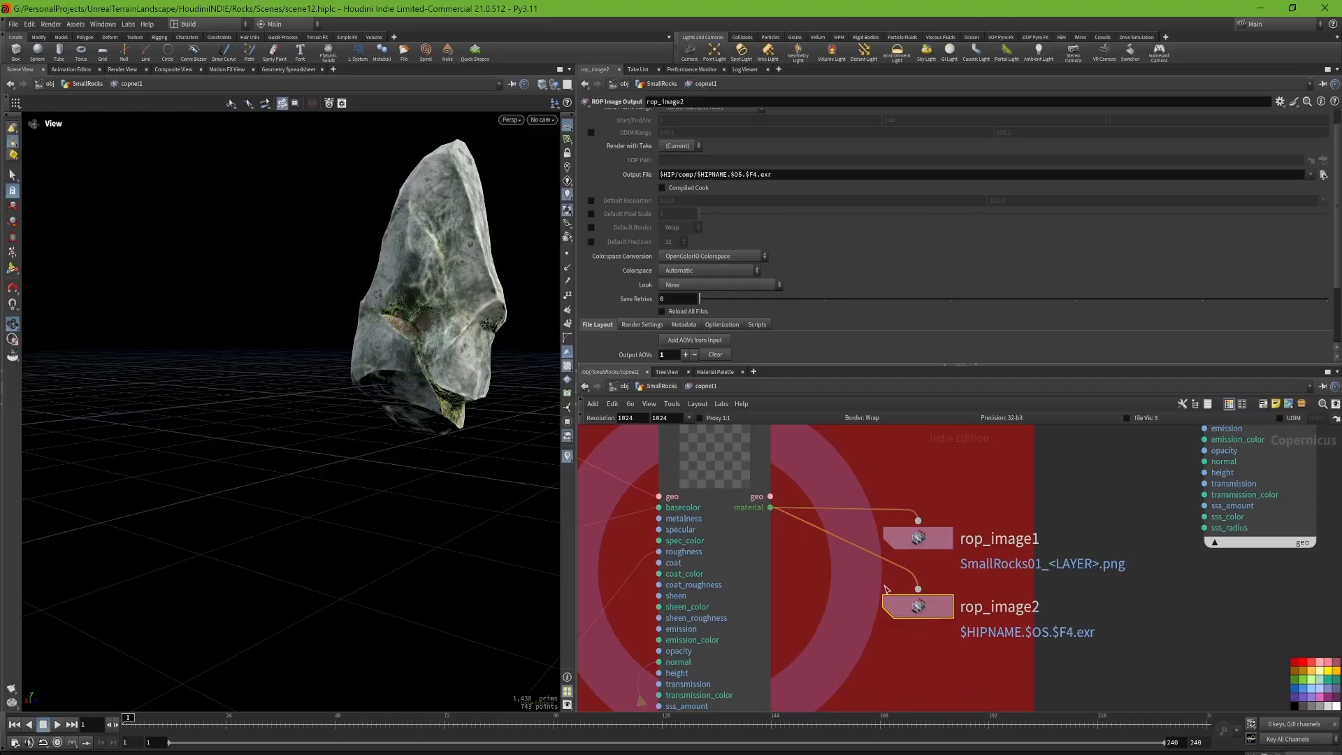
Step: Add the AOVs from the input to the new rop_image2 and look through the resulting list
scroll(819, 308, "down", 3)
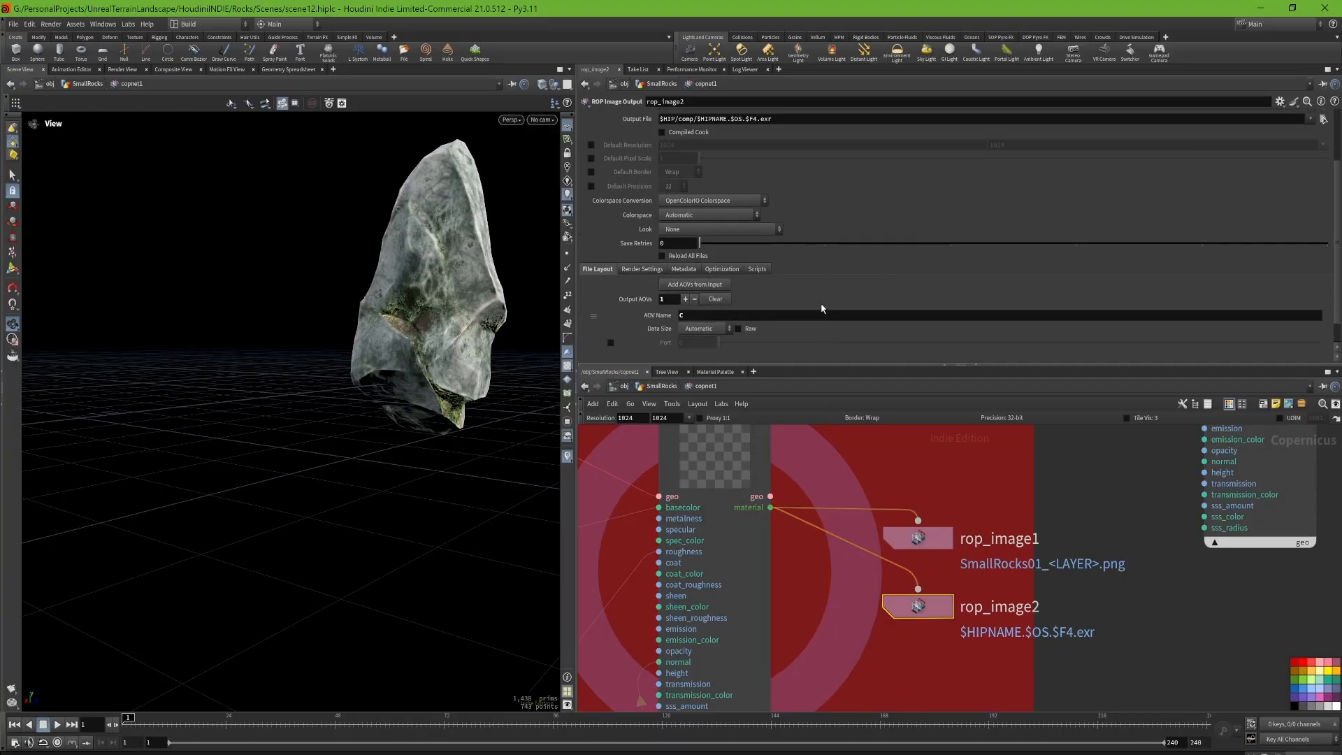
left_click(694, 285)
scroll(785, 249, "down", 5)
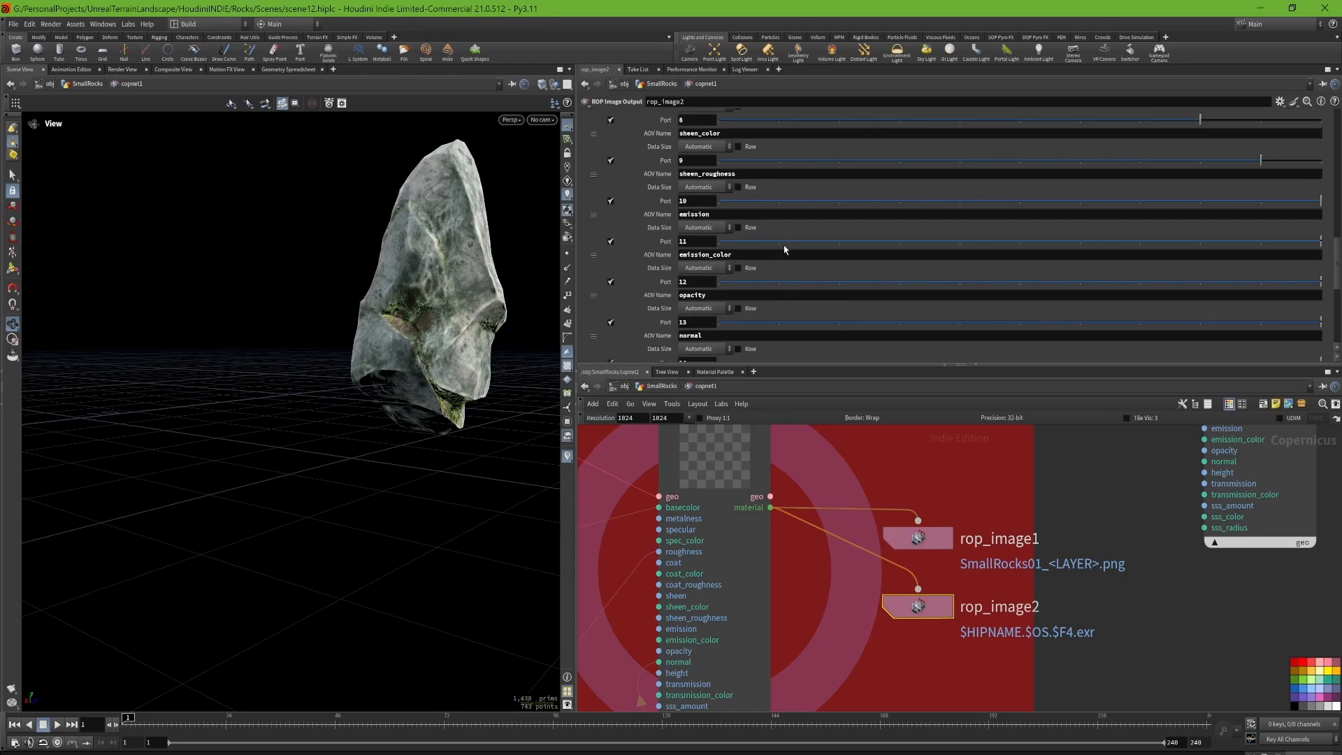
scroll(784, 249, "up", 7)
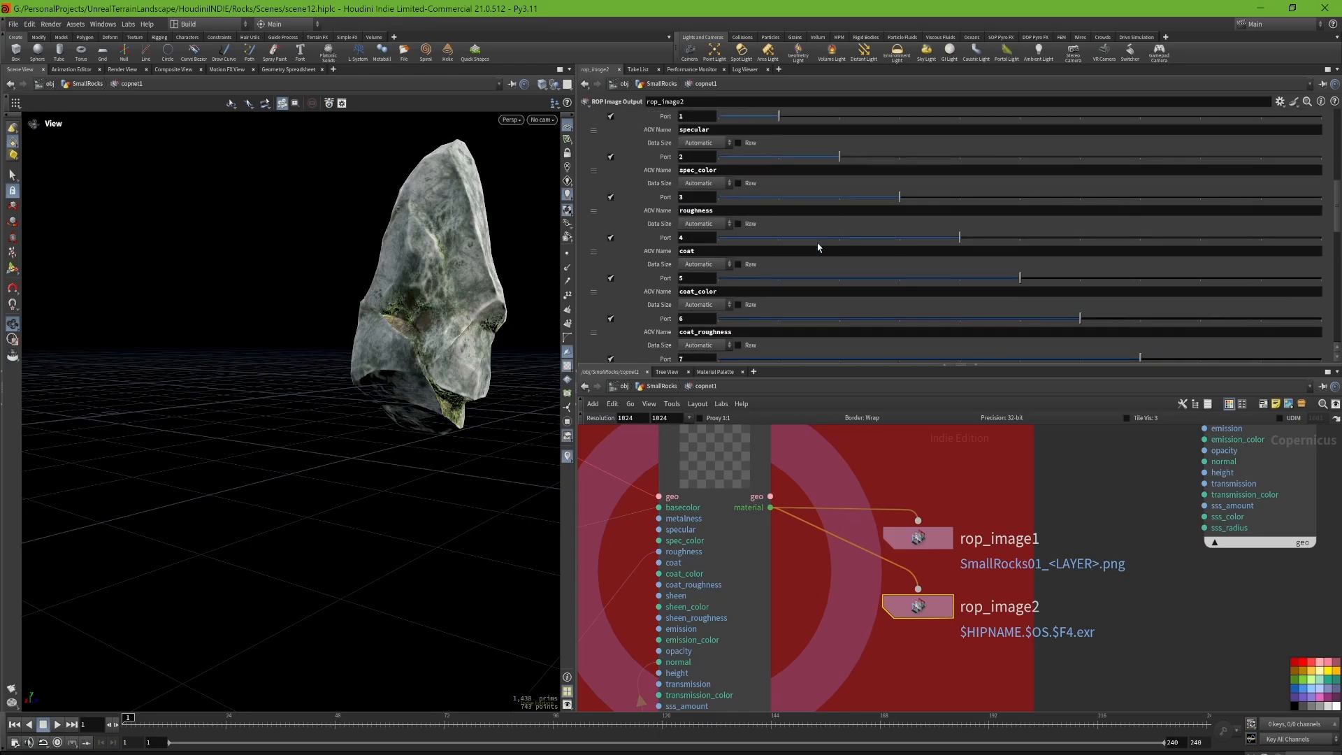
scroll(819, 246, "up", 5)
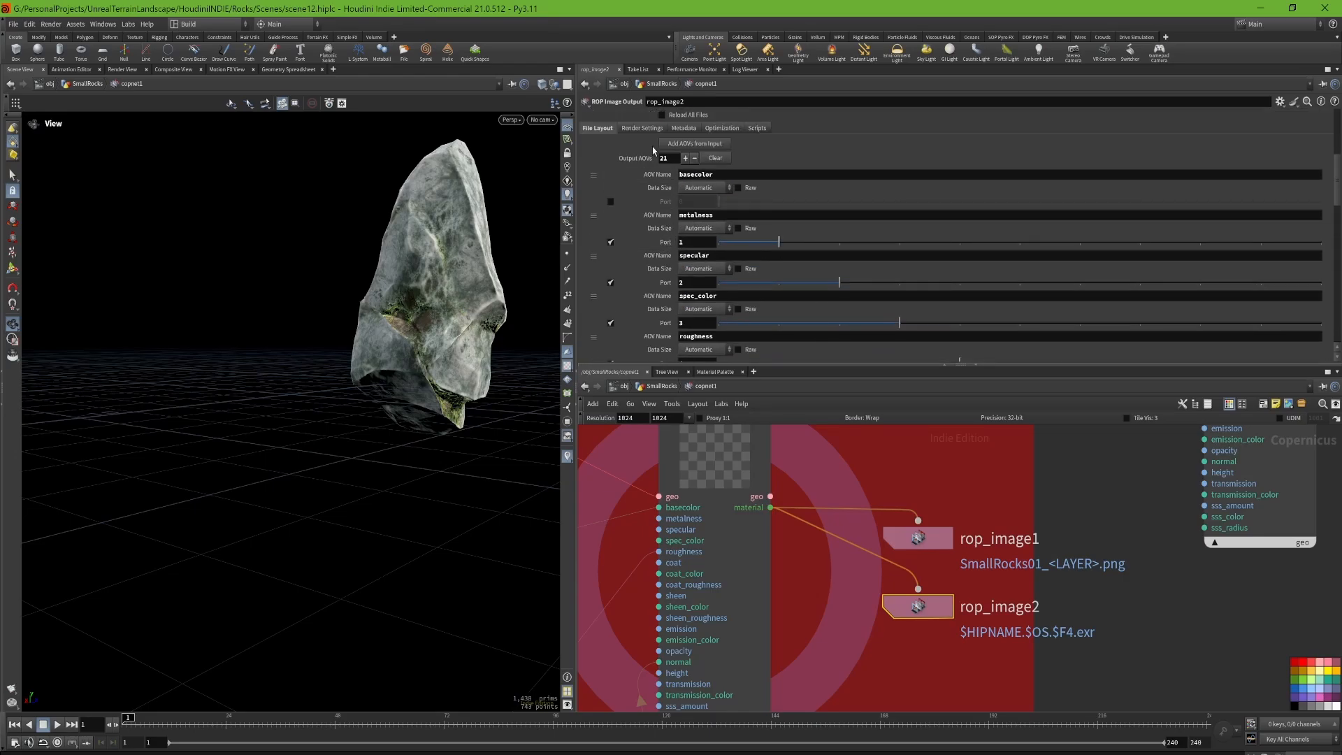
Step: Examine the Raw, port and Data Size options of the rop_image2 AOVs, including the size choices for basecolor
scroll(646, 321, "down", 1)
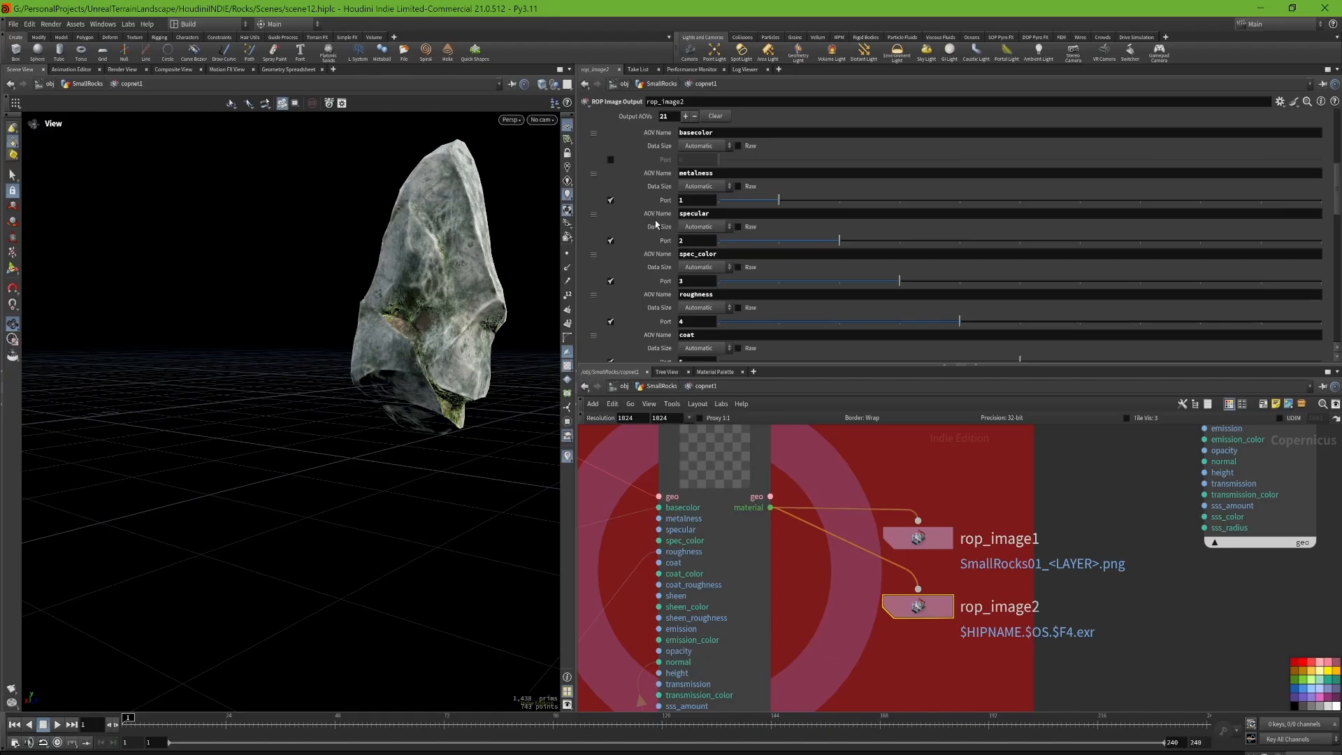
scroll(656, 220, "up", 1)
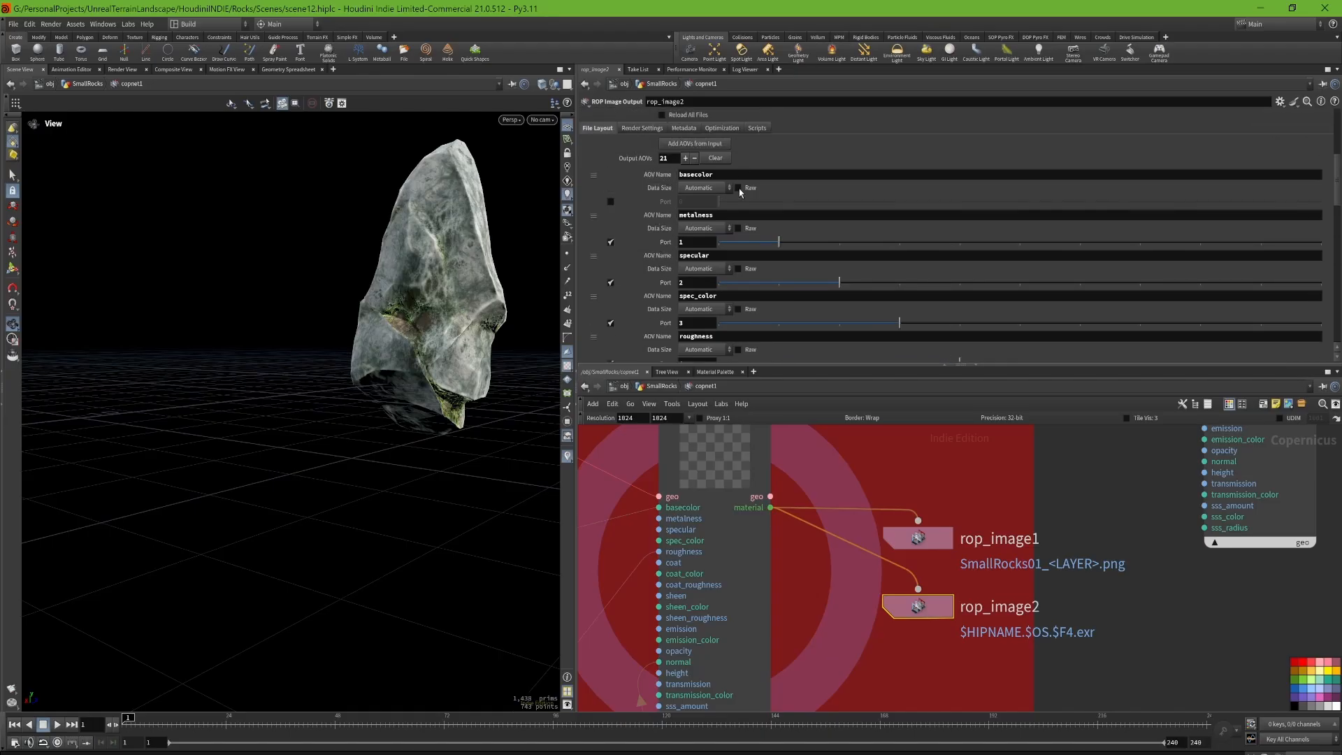
scroll(683, 241, "down", 4)
scroll(671, 241, "up", 2)
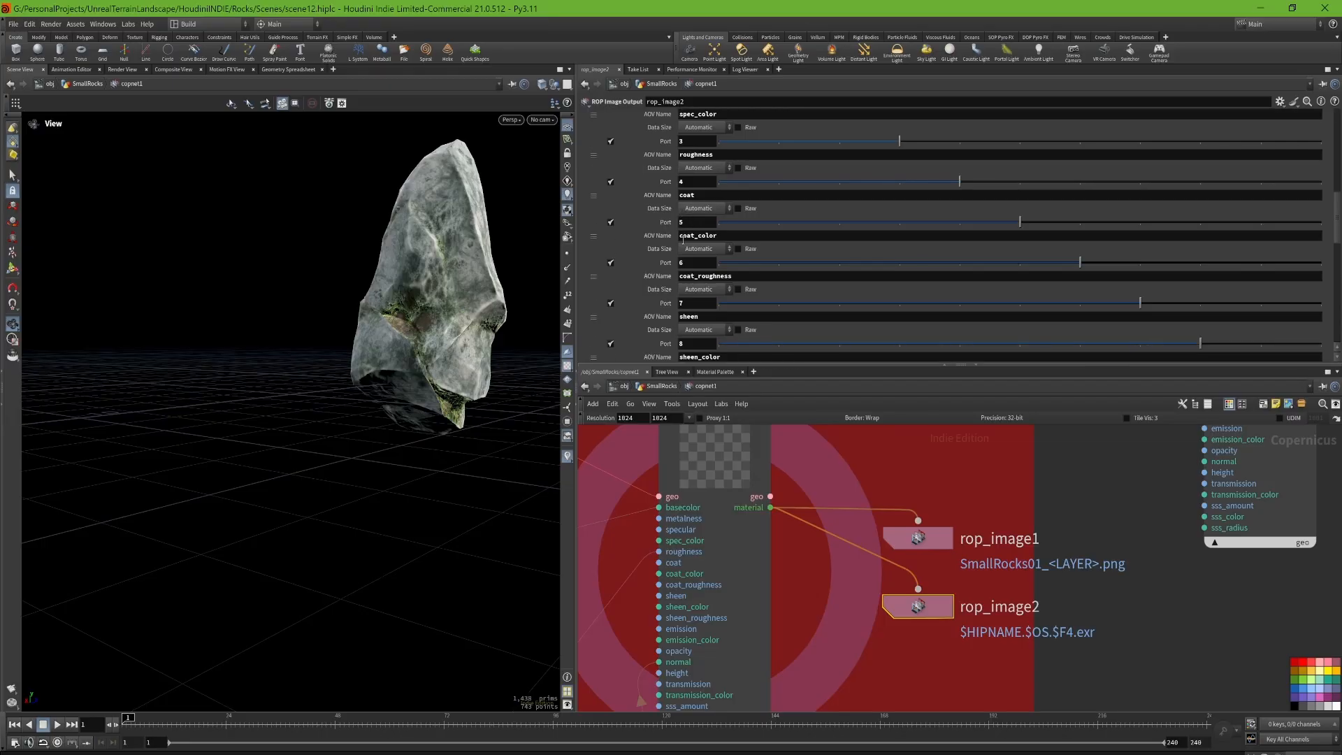
scroll(638, 239, "up", 4)
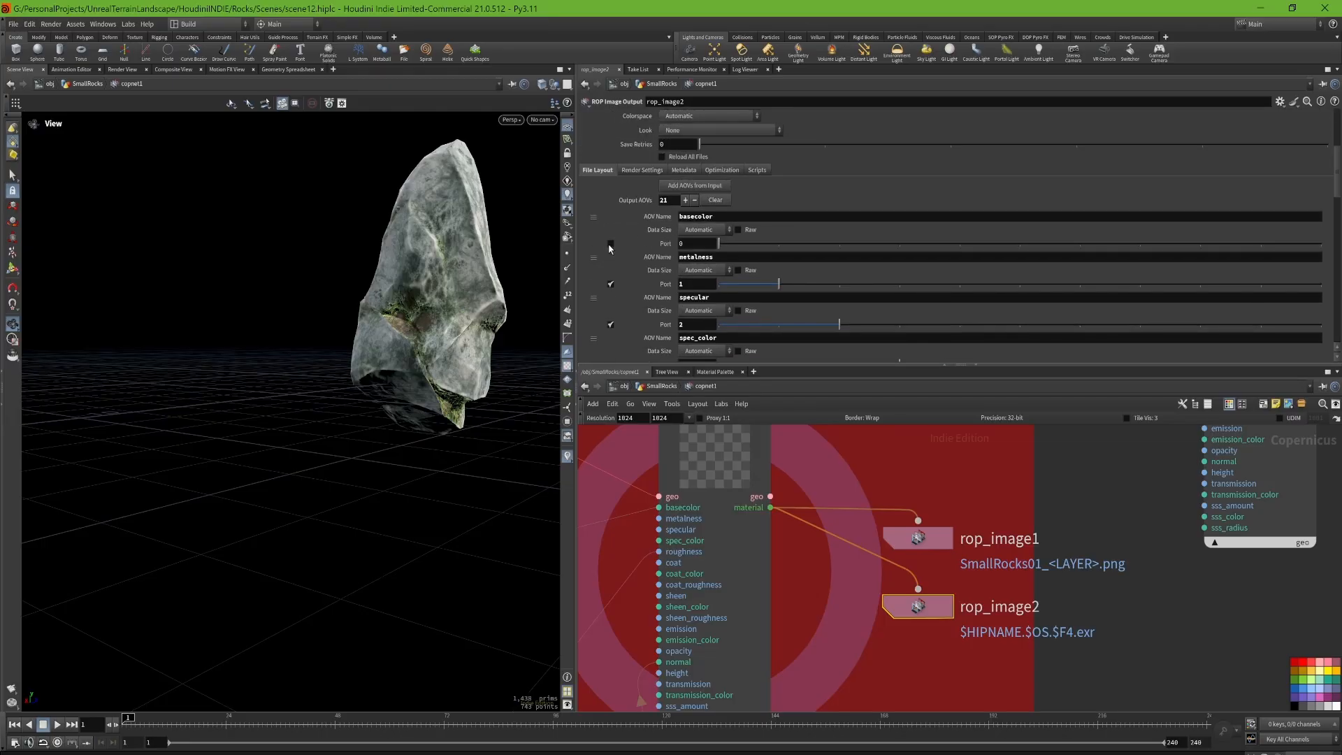
left_click(714, 231)
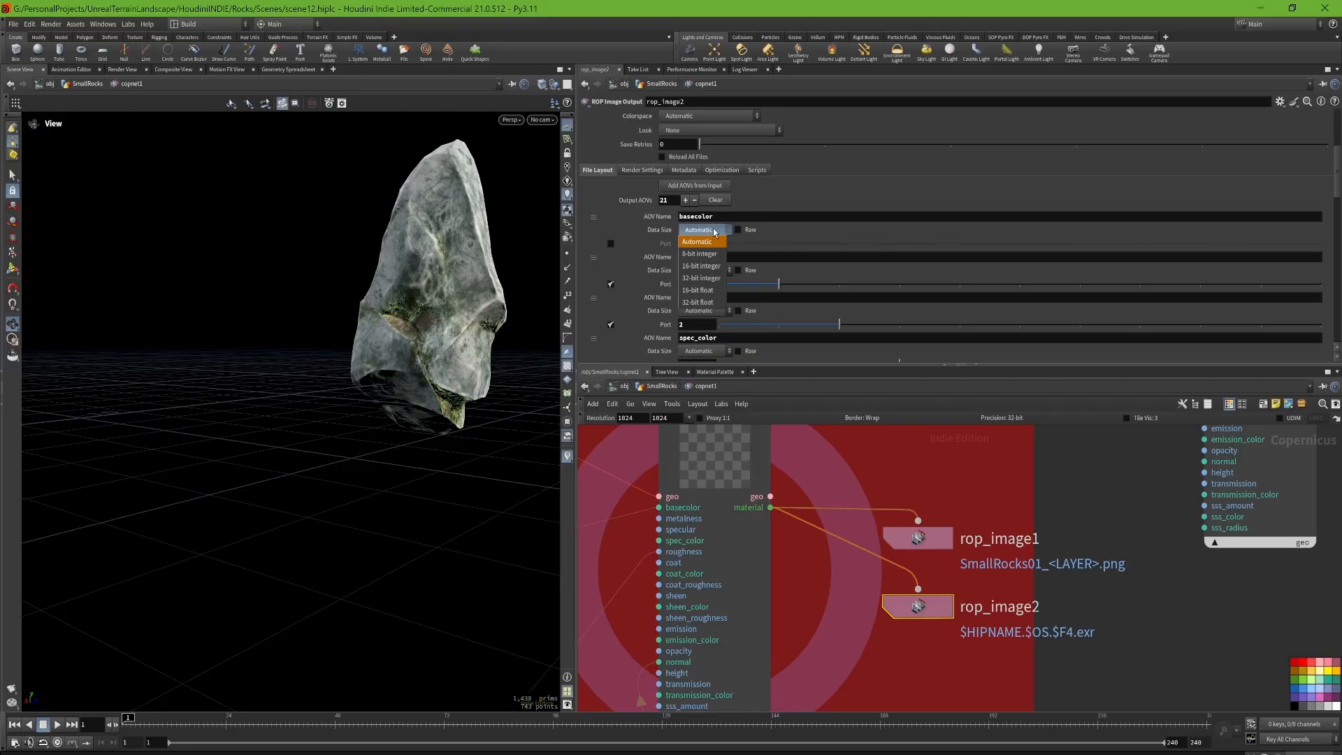
left_click(714, 231)
Step: Try Raw as rop_image2's Colorspace Conversion, and settle on Bake to OpenColorIO Display/View
scroll(720, 213, "up", 3)
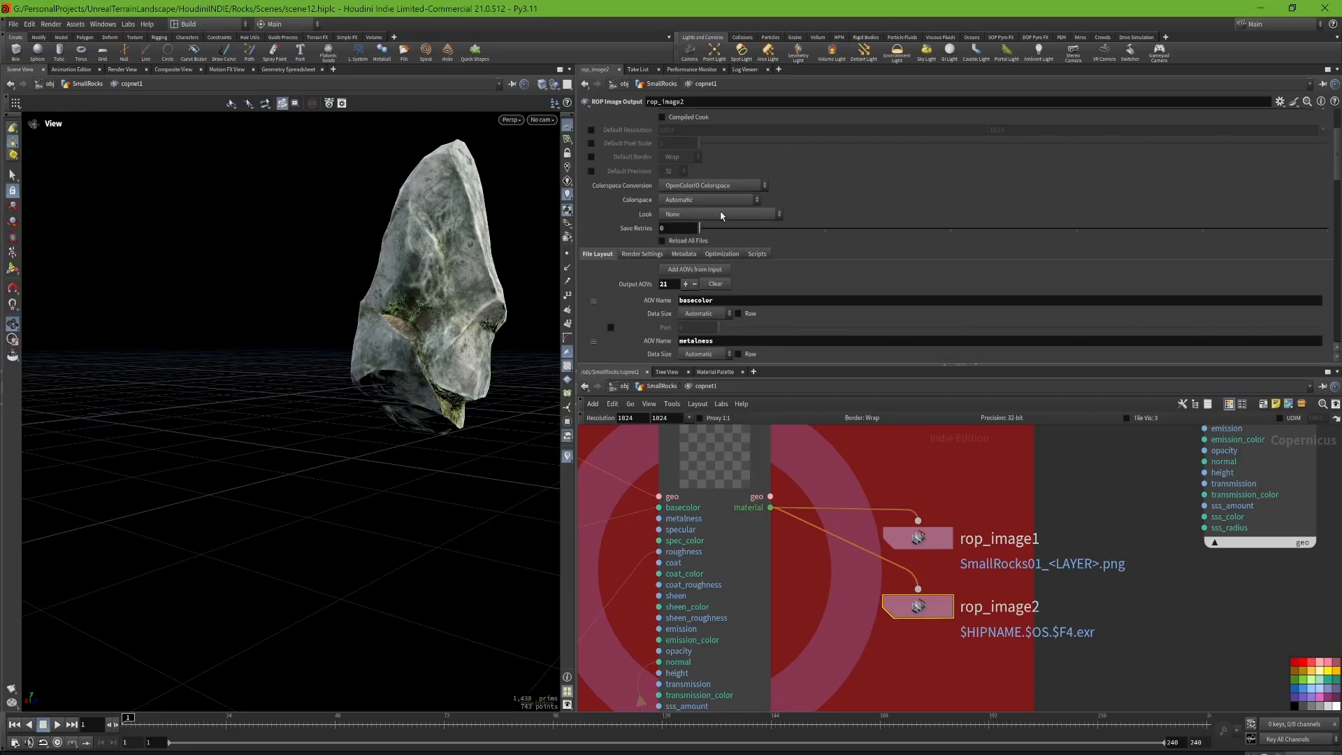
left_click(732, 187)
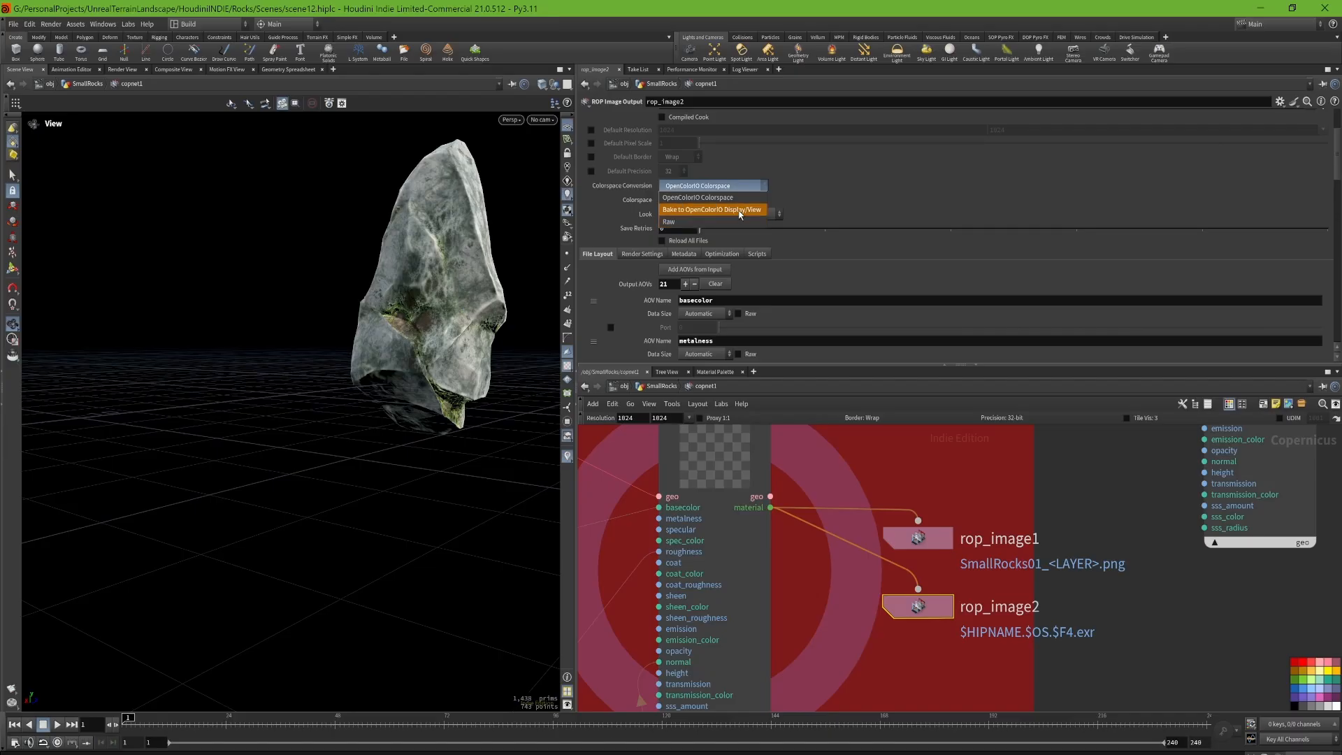
left_click(727, 221)
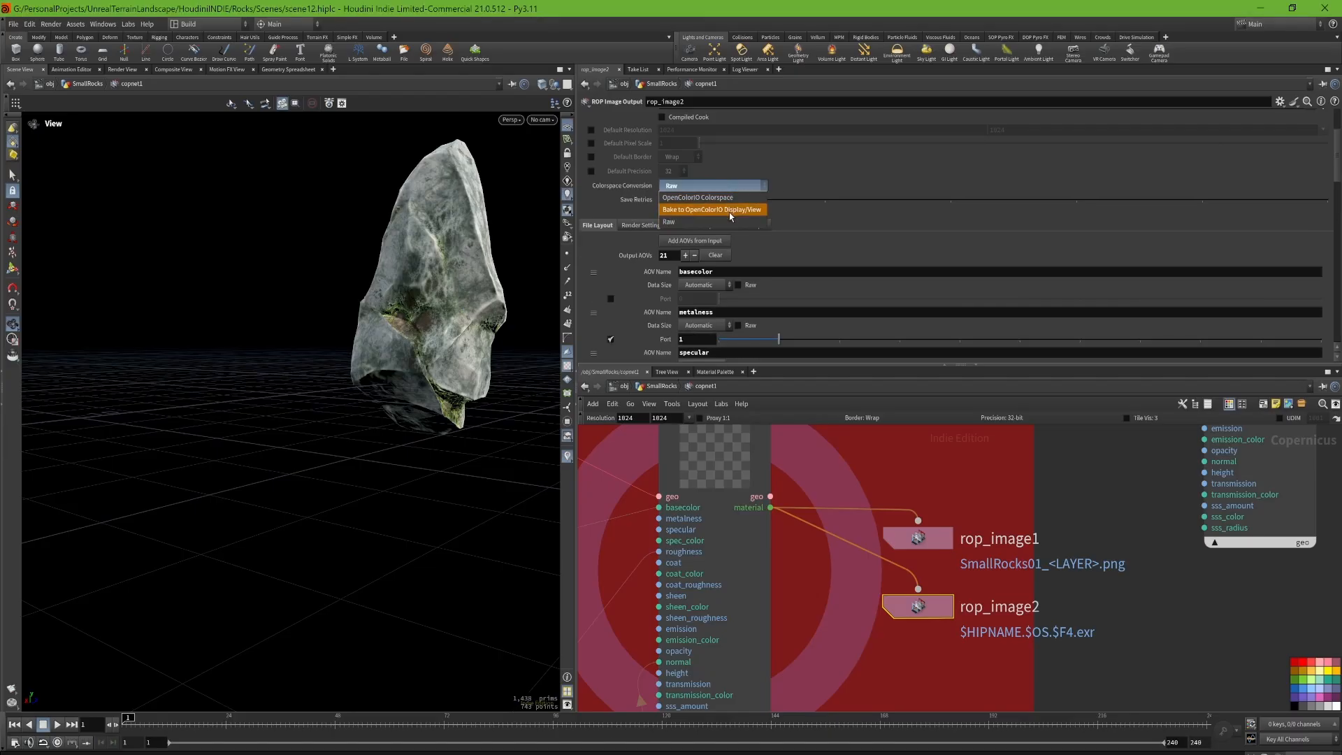
left_click(730, 209)
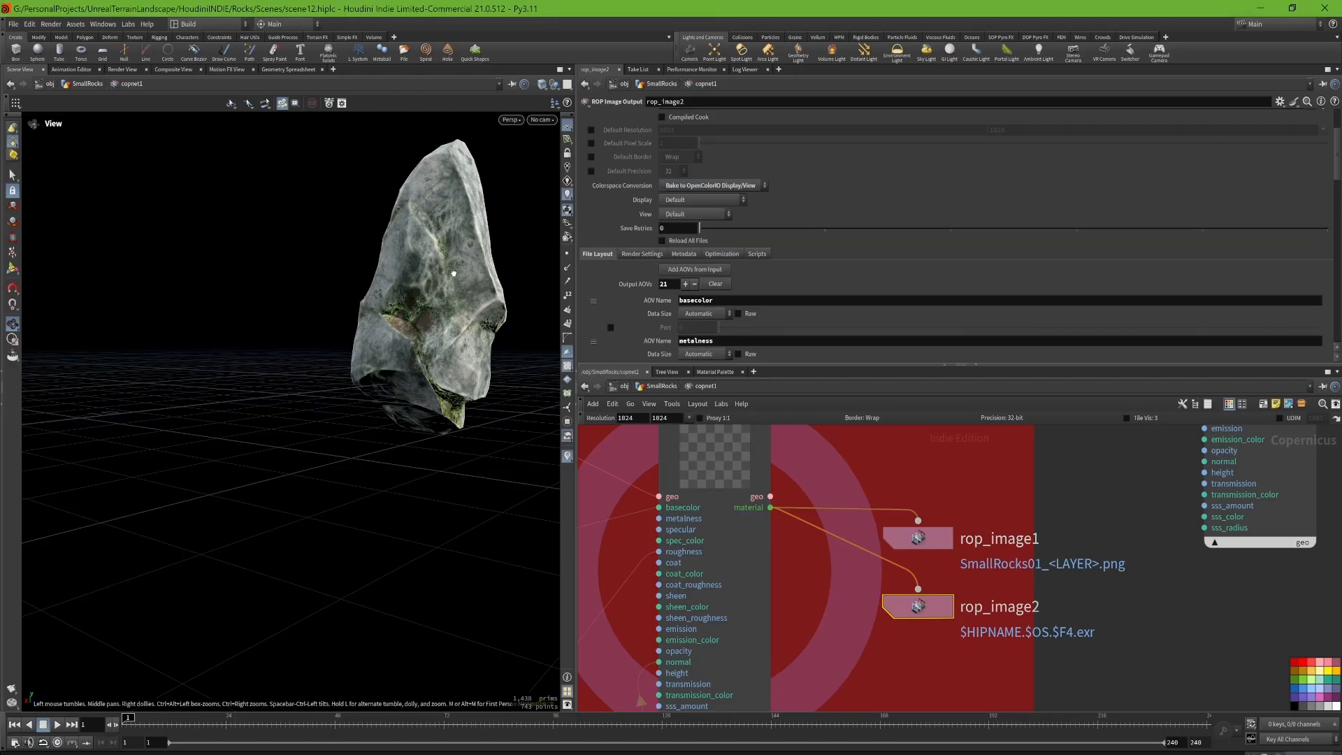
left_click_drag(483, 560, 508, 504)
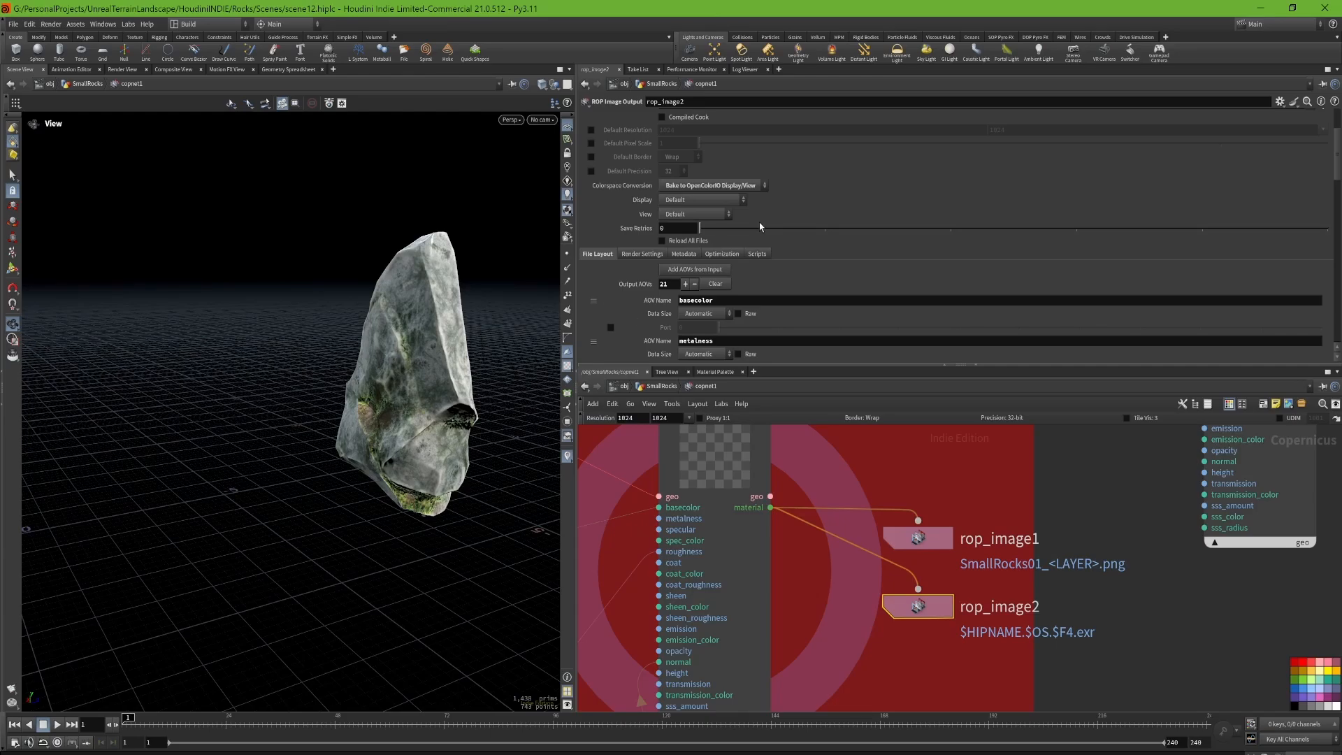
Step: Set rop_image2's Output File to $HIP/comp/SmallRocks01_<LAYER>.png
scroll(764, 256, "up", 3)
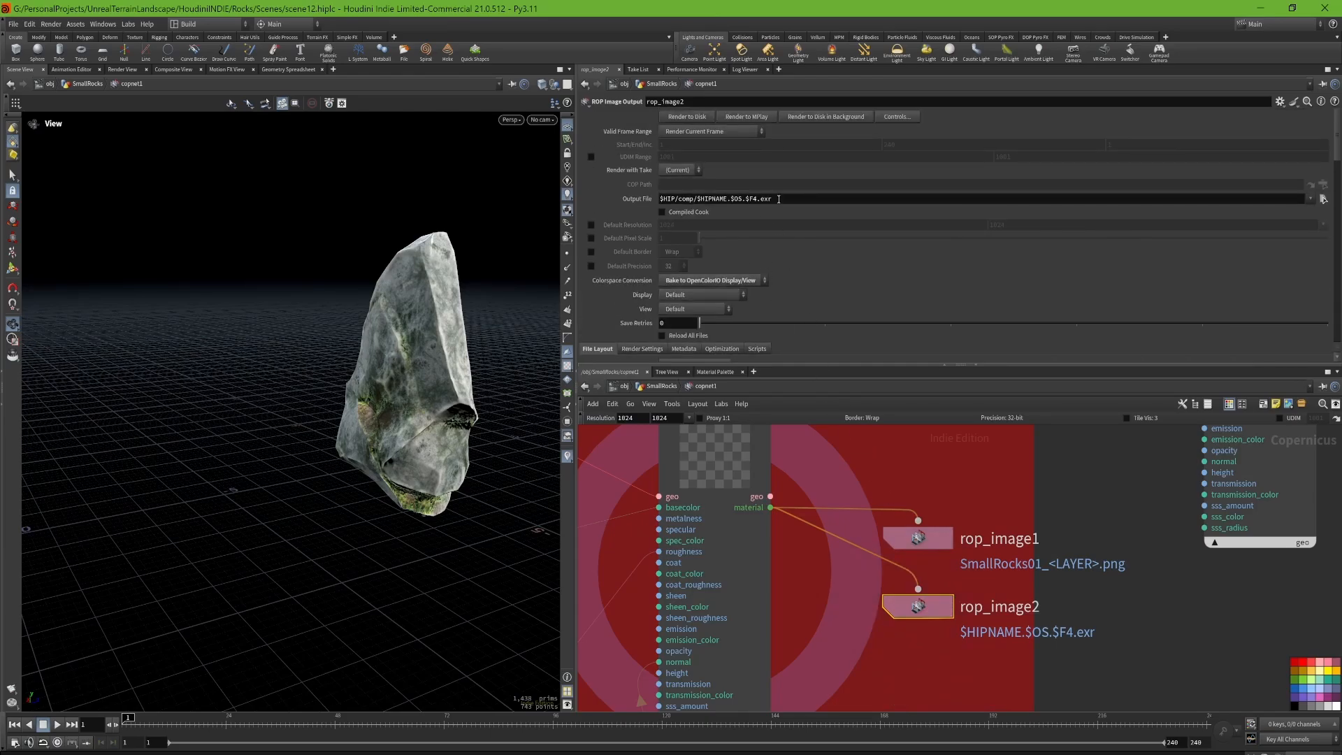
left_click_drag(779, 199, 697, 197)
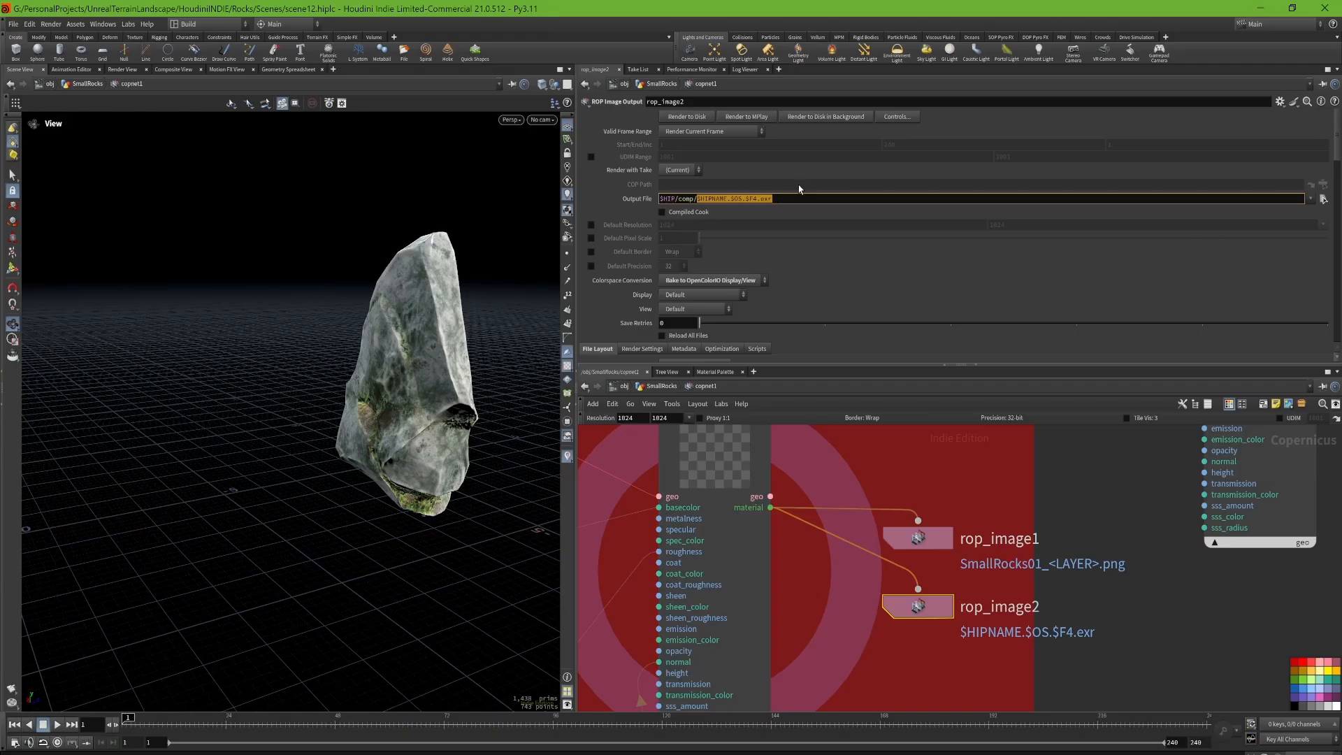
type("Small")
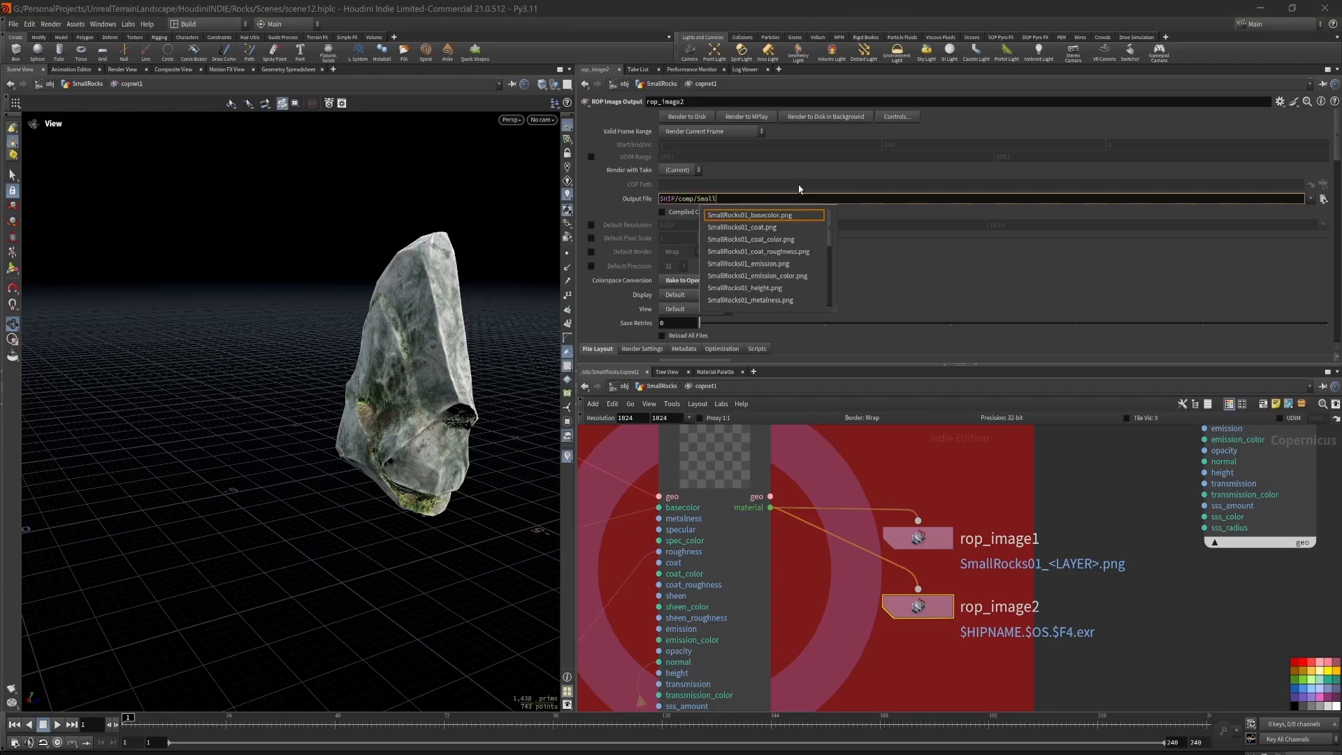
type("Rocks01_<LAYER")
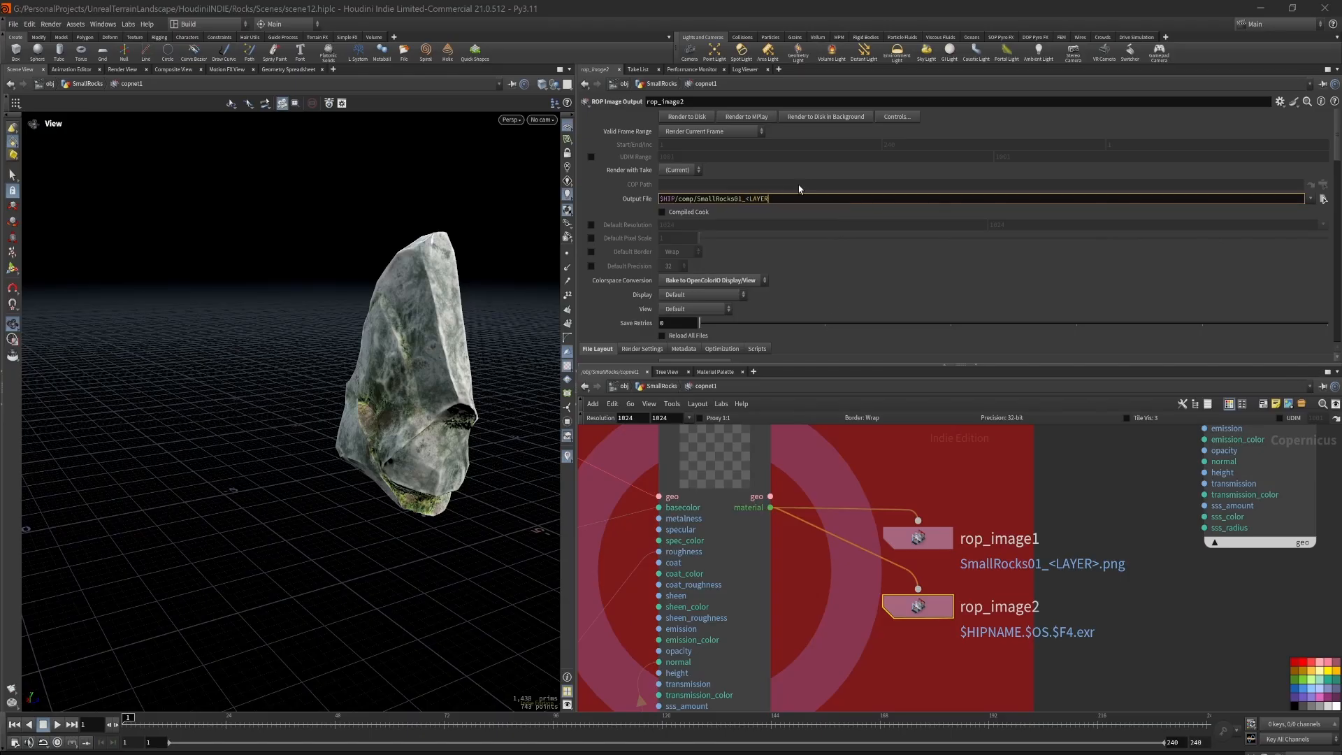
type(">.png")
left_click_drag(743, 200, 774, 200)
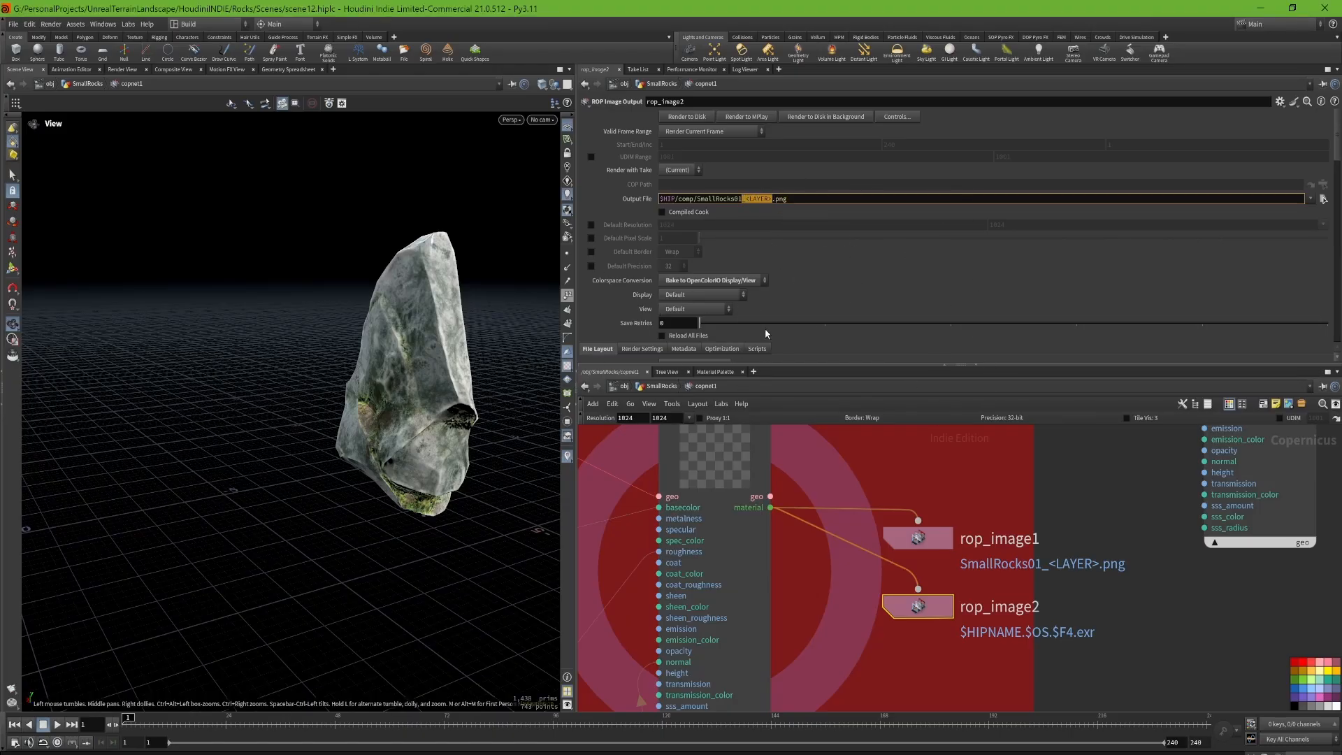
scroll(692, 301, "down", 3)
scroll(861, 294, "up", 3)
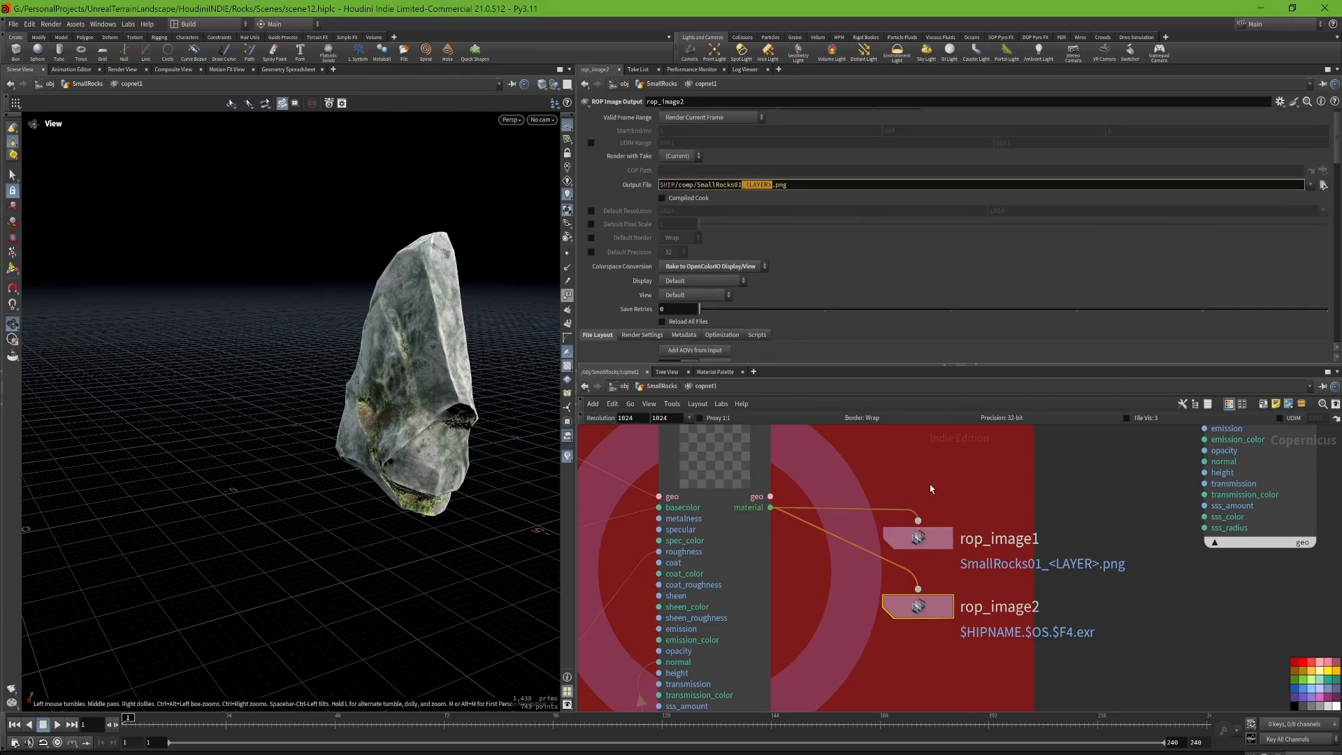
left_click(746, 185)
key("Return")
Step: Review the output file, colorspace and AOV settings of rop_image1, along with the rock preview
left_click(917, 537)
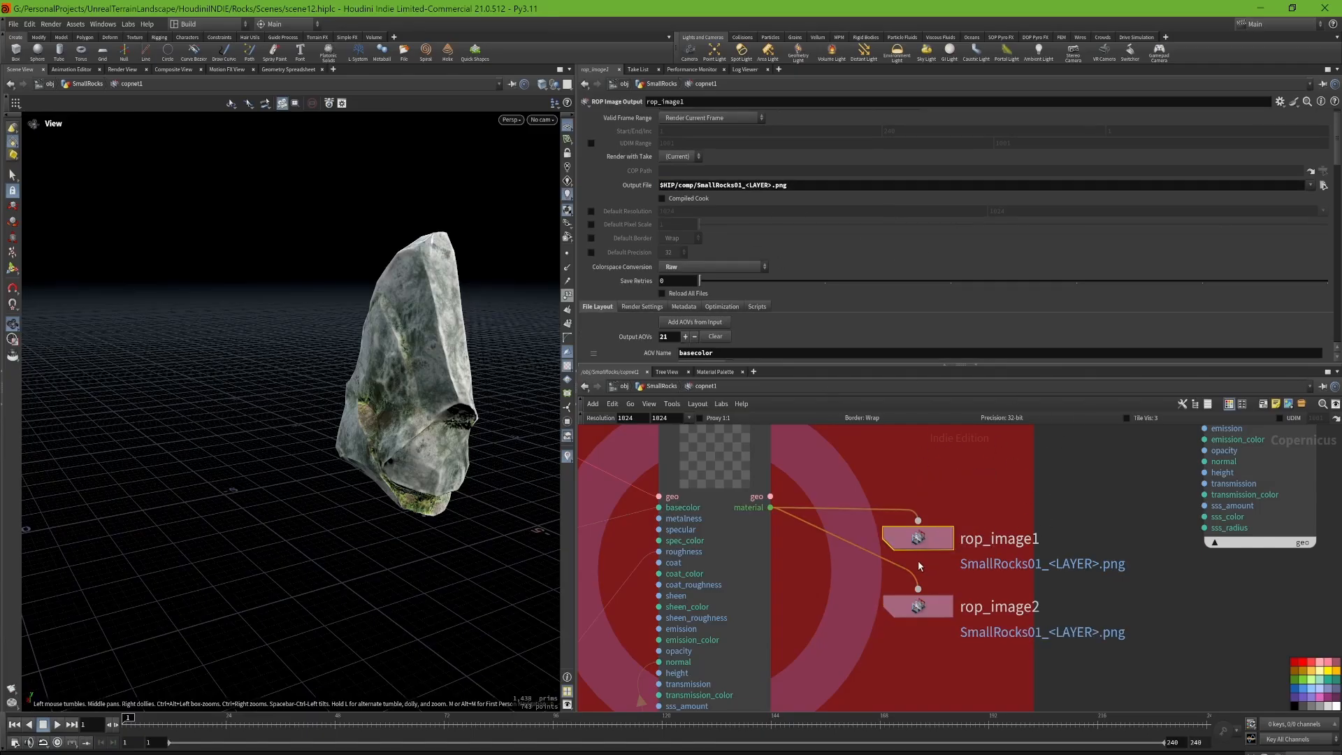
scroll(803, 281, "down", 3)
scroll(802, 280, "up", 3)
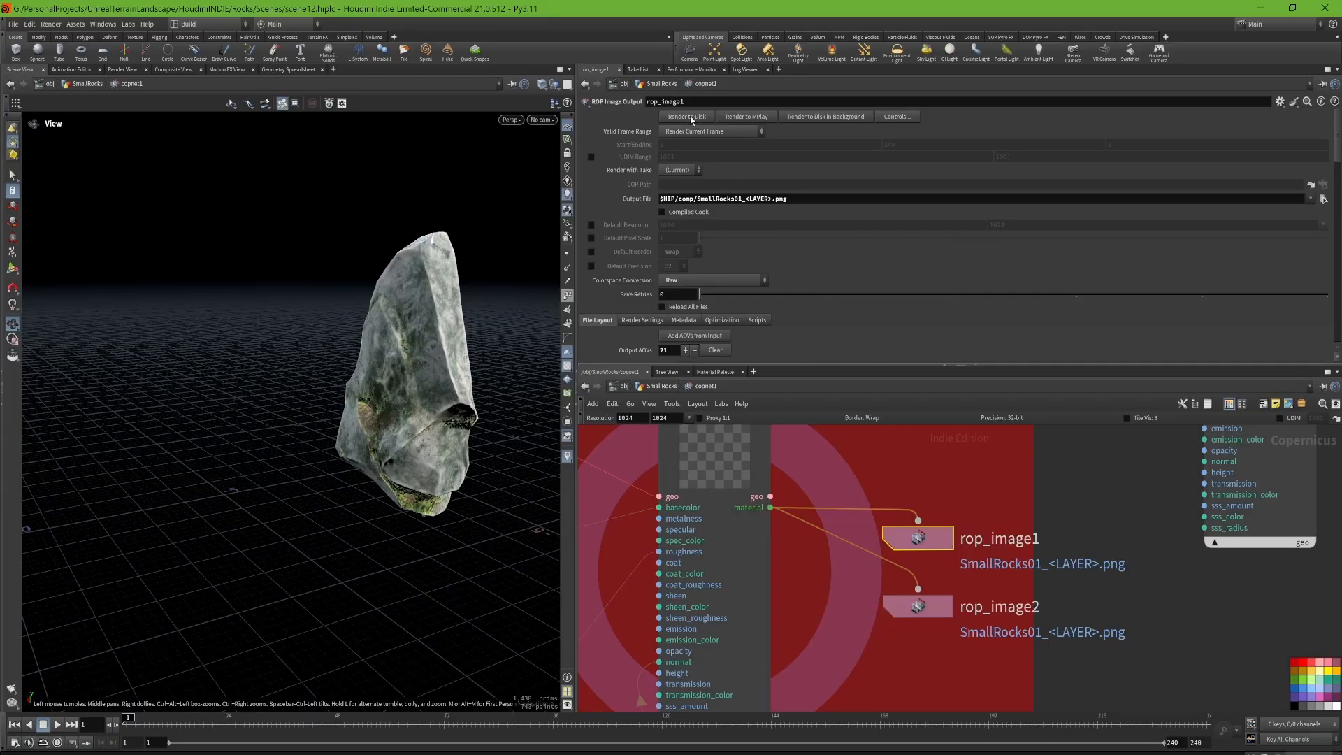
left_click_drag(373, 349, 420, 504)
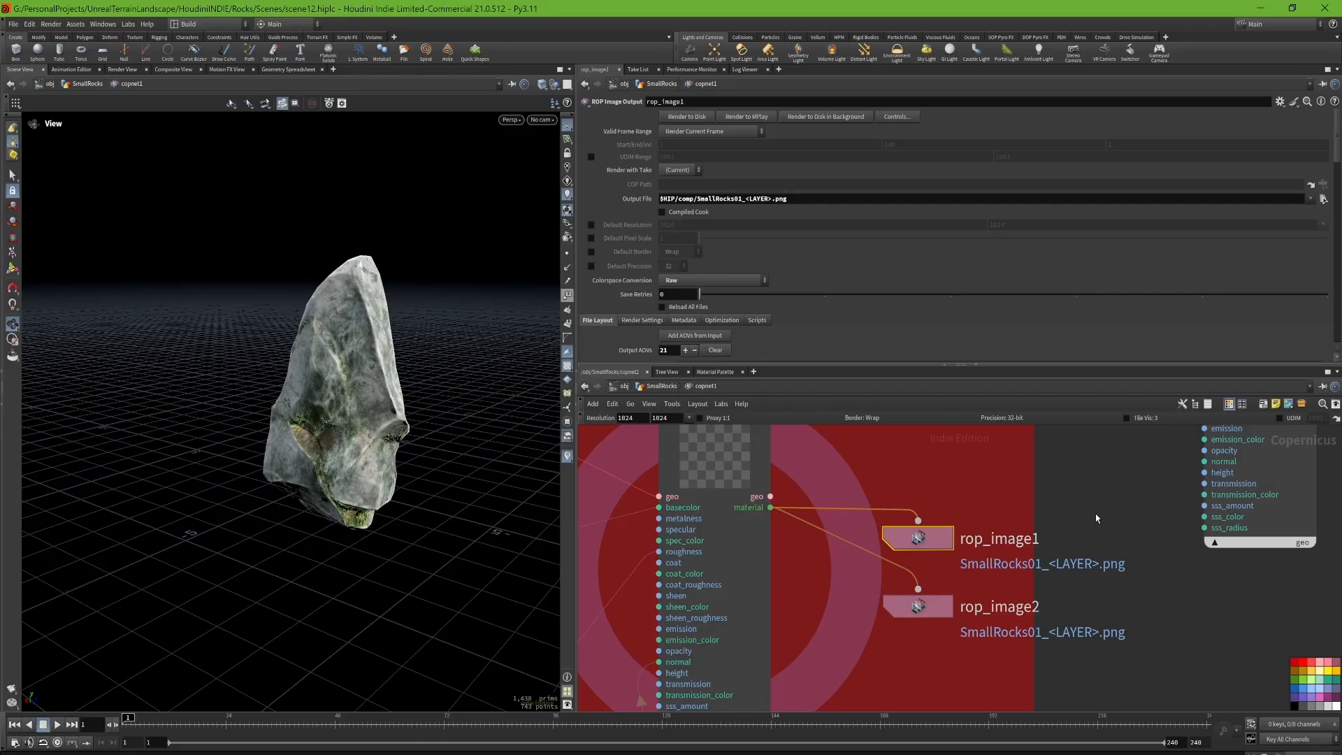
Step: Look over the whole copnet1 network and its colored node groups
key("h")
scroll(1105, 525, "down", 4)
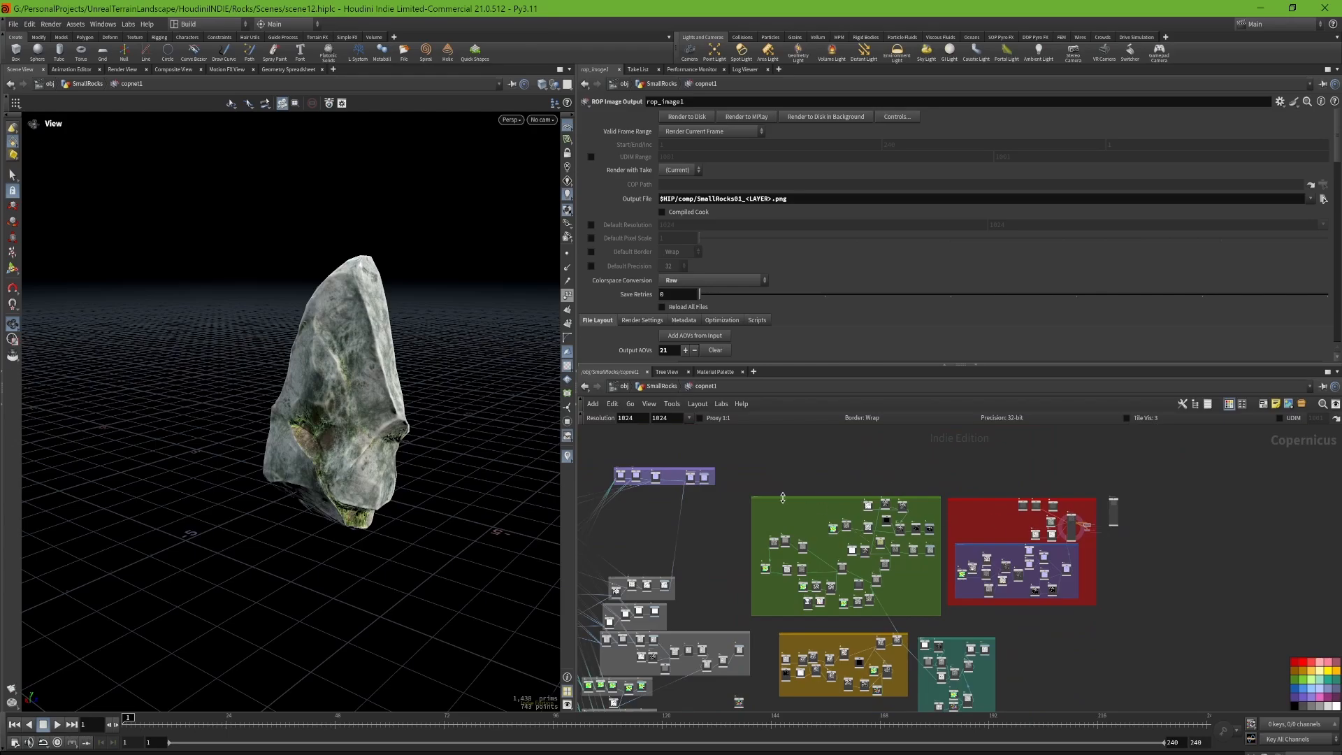
middle_click_drag(759, 495, 822, 459)
middle_click_drag(775, 520, 824, 499)
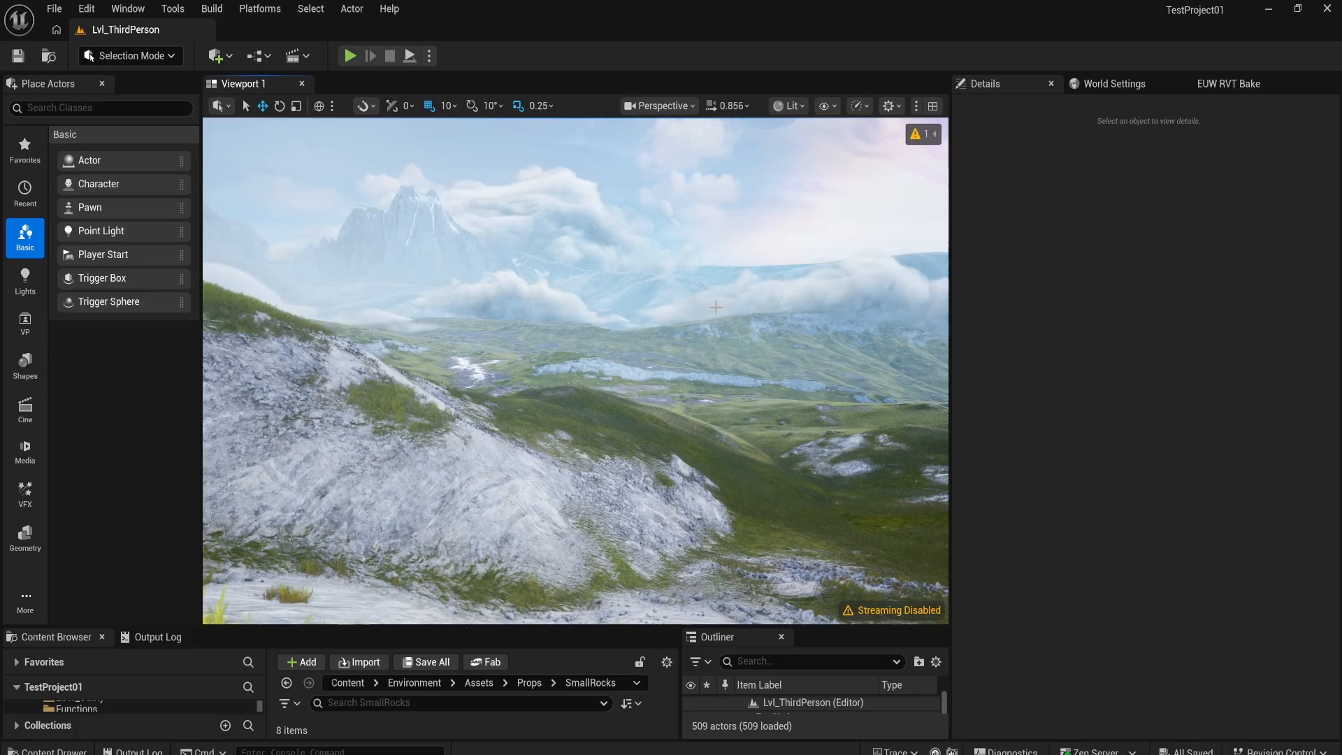
Step: Switch to Unreal Engine and fly over the rocky slope of Lvl_ThirdPerson to inspect the scattered small rocks
right_click_drag(715, 307, 623, 300)
key("w")
scroll(610, 349, "down", 2)
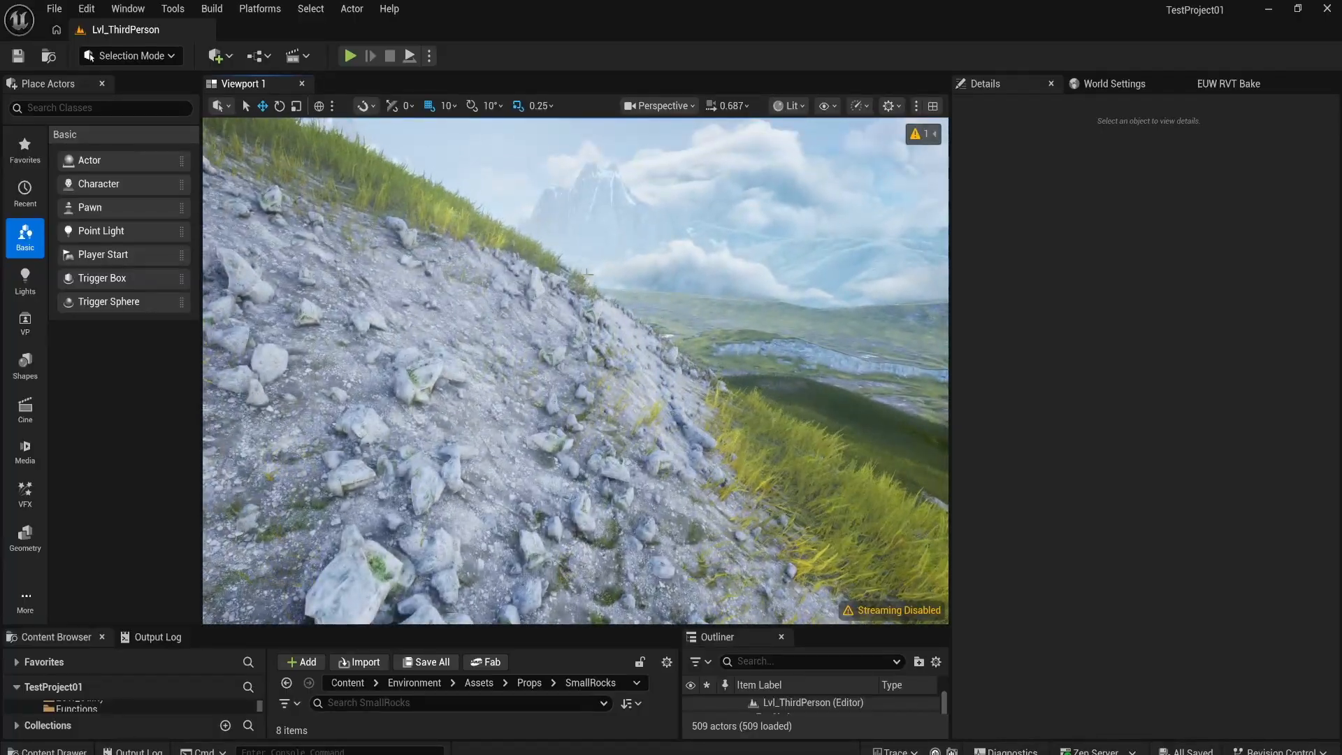
key("w")
right_click_drag(576, 370, 552, 415)
right_click_drag(619, 301, 612, 302)
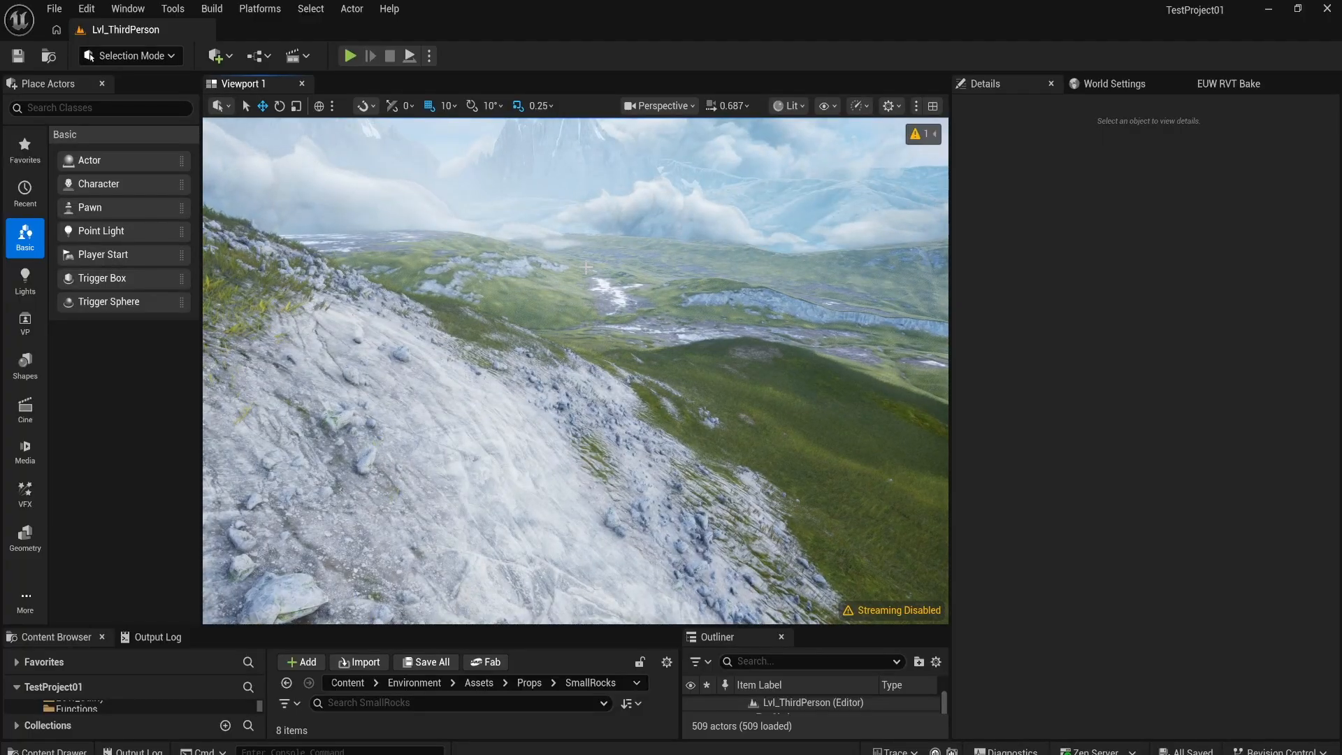
key("w")
right_click_drag(598, 329, 486, 422)
scroll(598, 329, "down", 7)
key("w")
right_click_drag(572, 301, 629, 203)
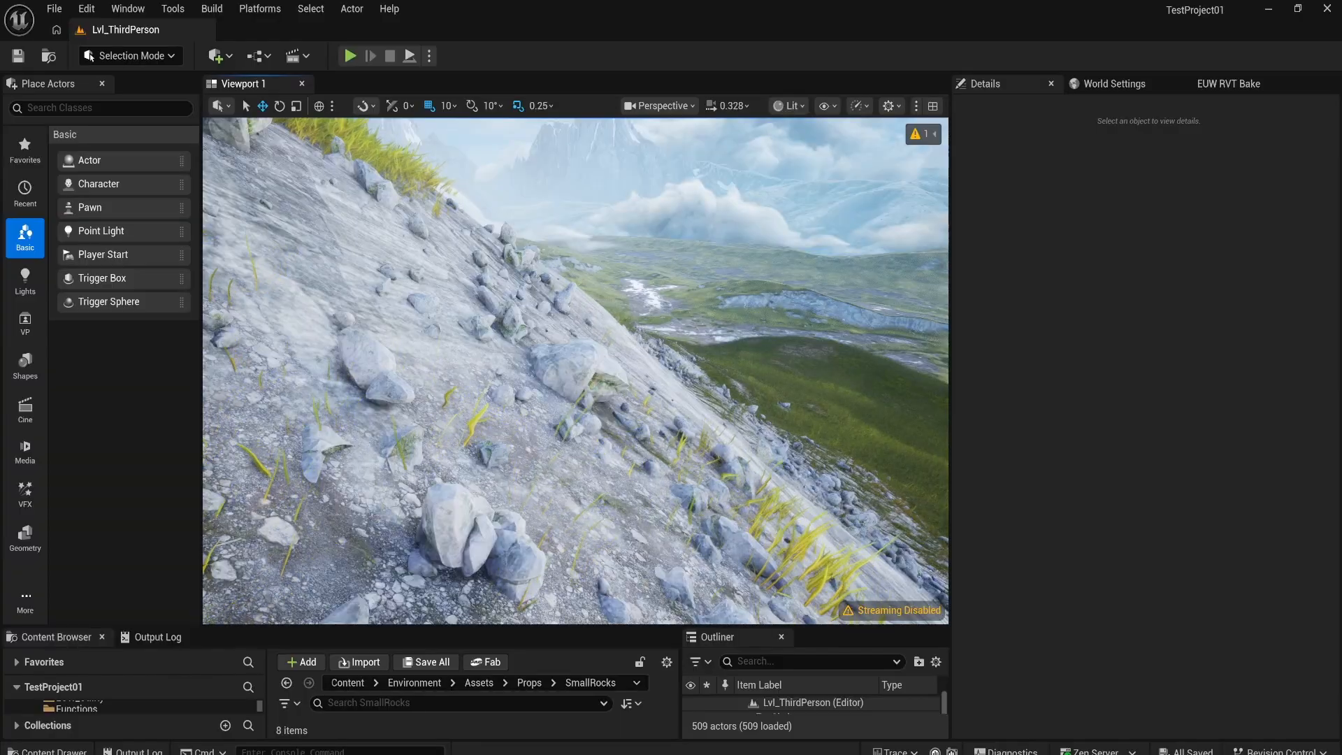
right_click_drag(575, 371, 535, 388)
key("s")
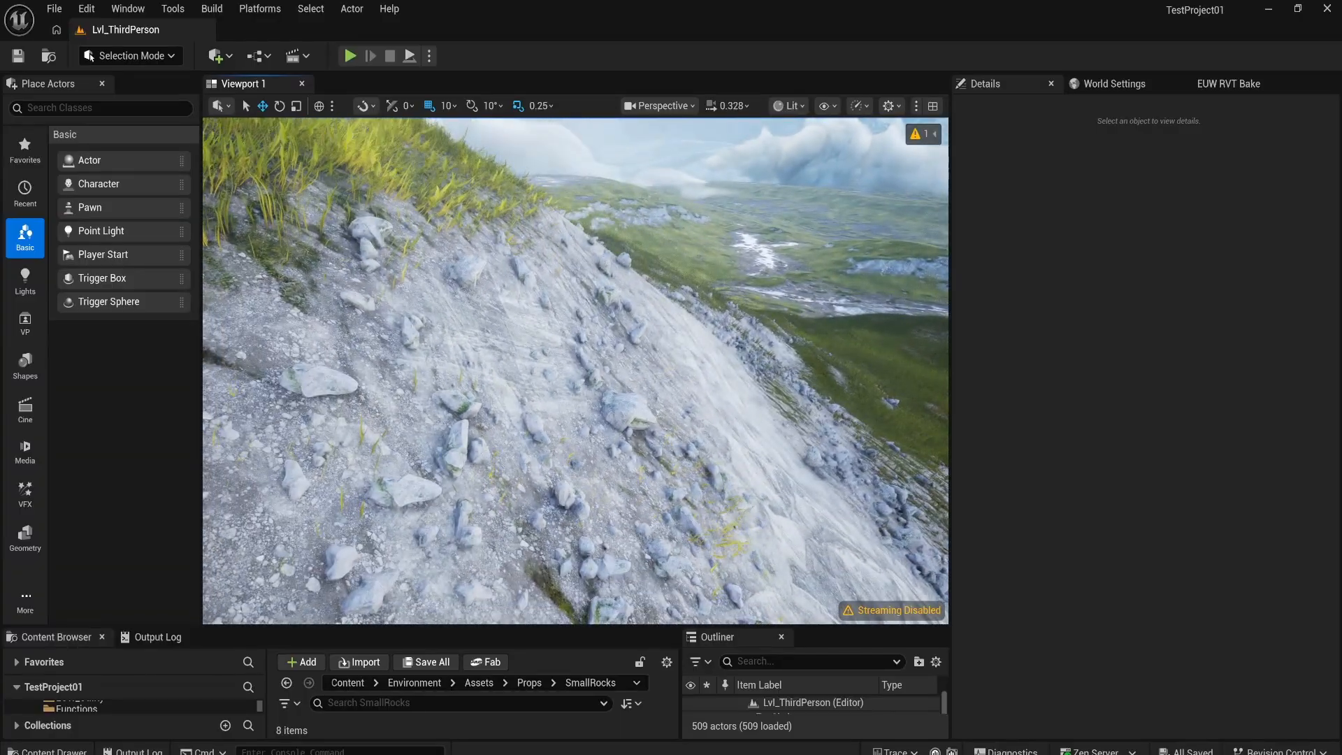
mouse_move(603, 455)
right_mouse_down()
mouse_move(596, 498)
mouse_move(599, 465)
right_mouse_up()
key("w")
Step: Turn toward the neighbouring hillside and inspect how the small rocks cover its slopes
key("w")
right_click_drag(523, 341, 211, 314)
scroll(524, 304, "up", 6)
key("w")
scroll(482, 303, "up", 1)
key("s")
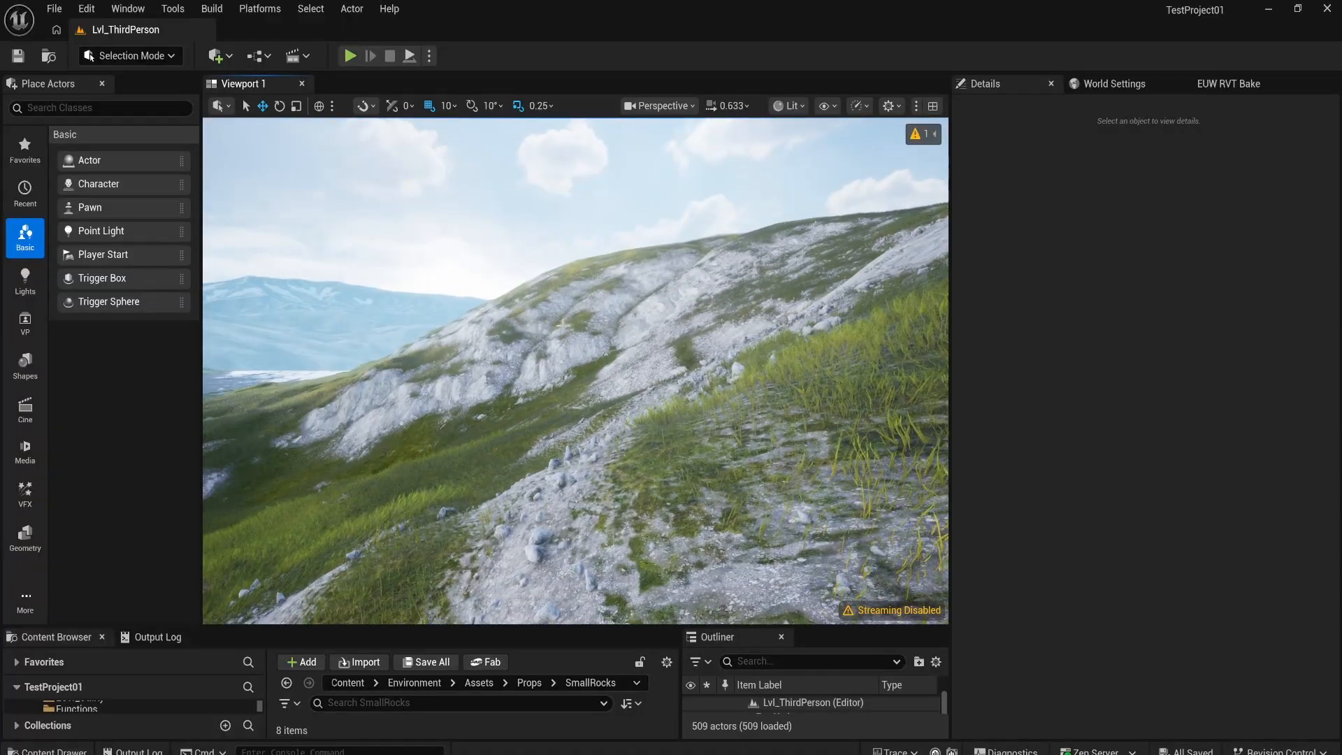
right_click_drag(627, 421, 867, 408)
key("w")
key("w")
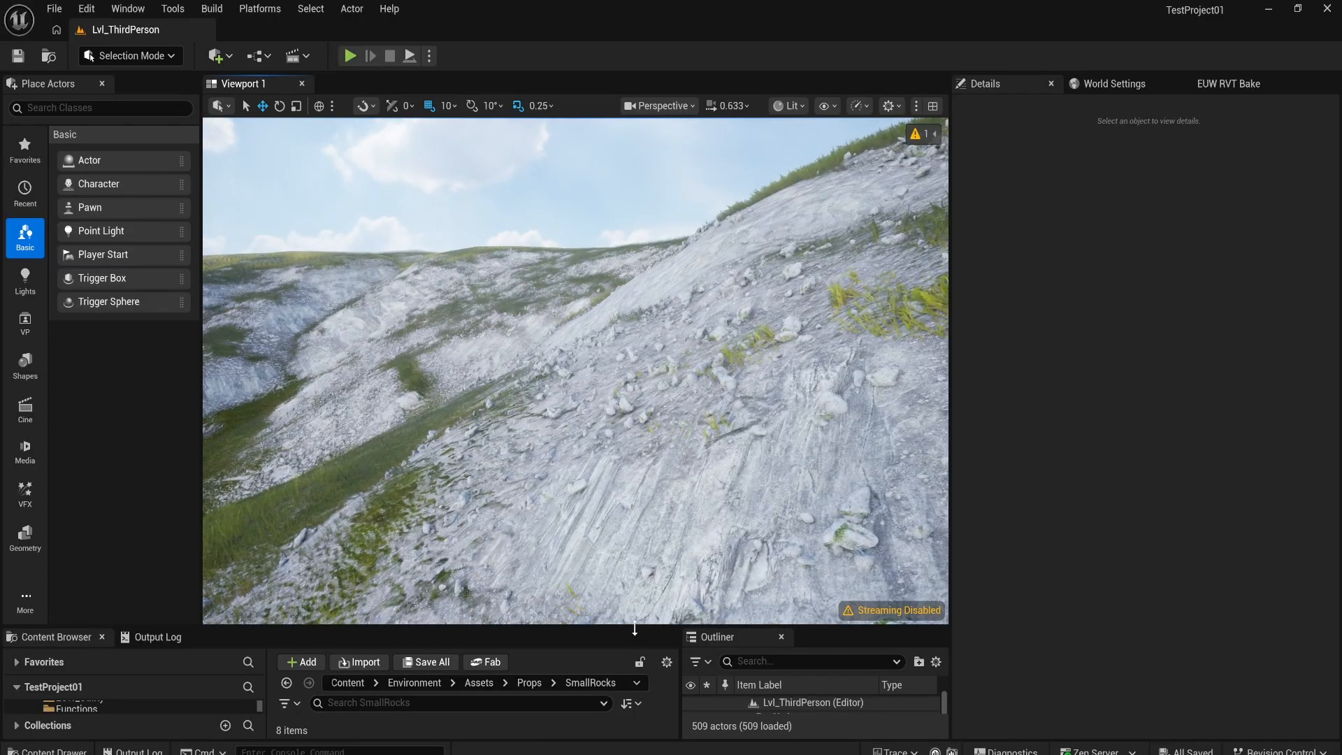
Step: Enlarge the Content Browser and look through the meshes, materials and textures in the SmallRocks folder
left_click_drag(628, 627, 641, 445)
scroll(458, 620, "down", 2)
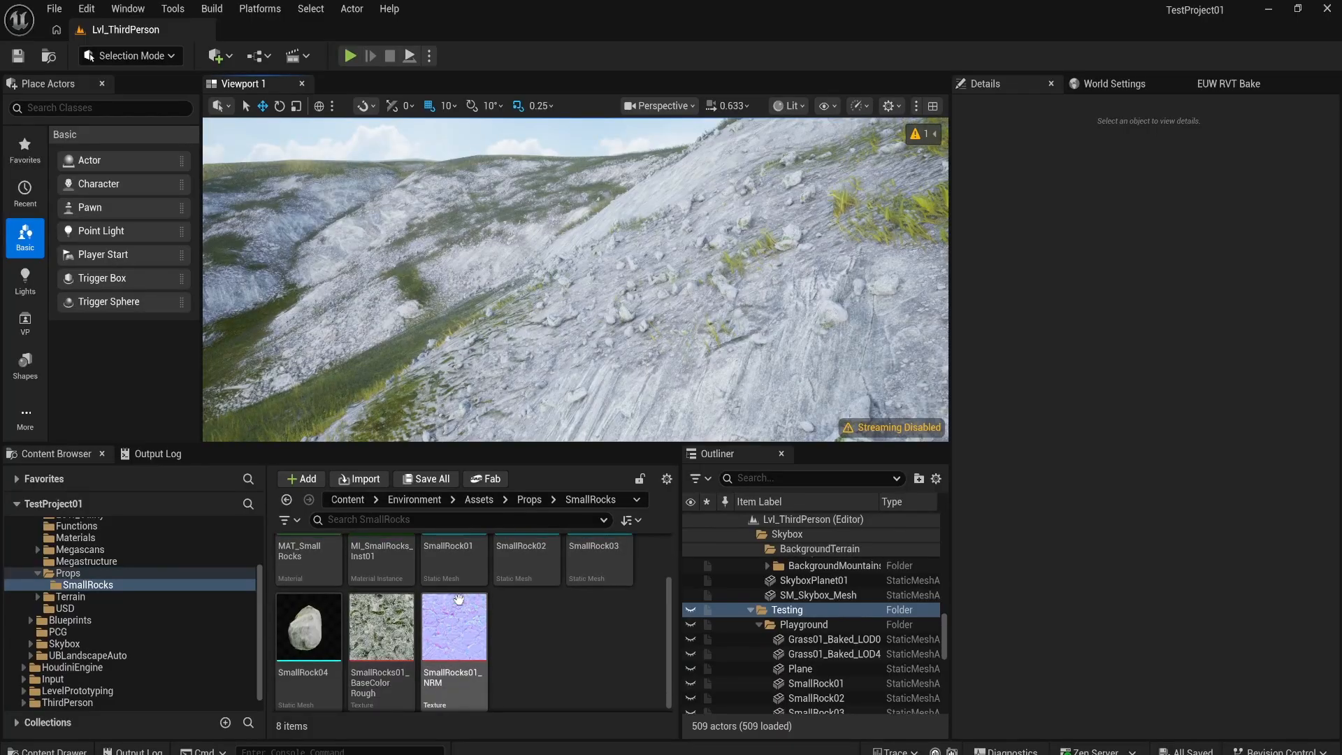
scroll(489, 601, "up", 1)
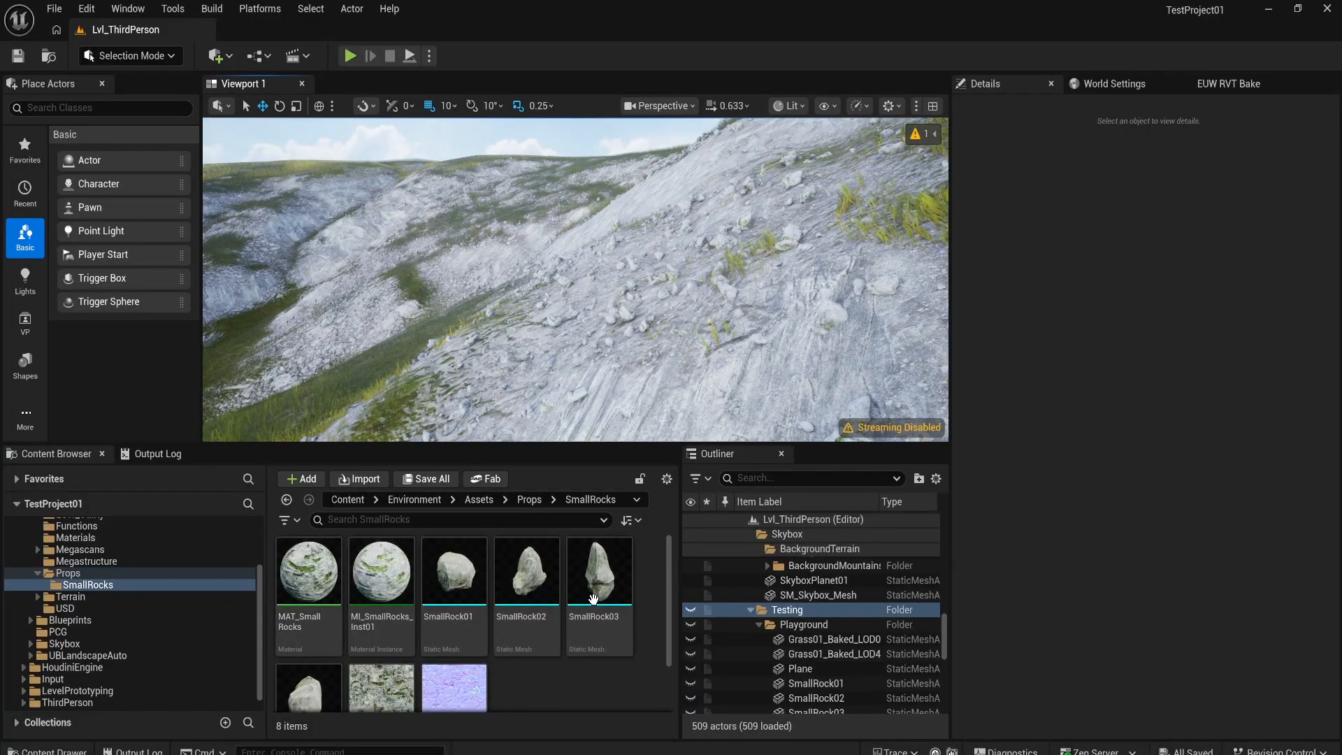
Step: Open the MAT_SmallRocks material from the SmallRocks folder in the material editor
left_click(316, 579)
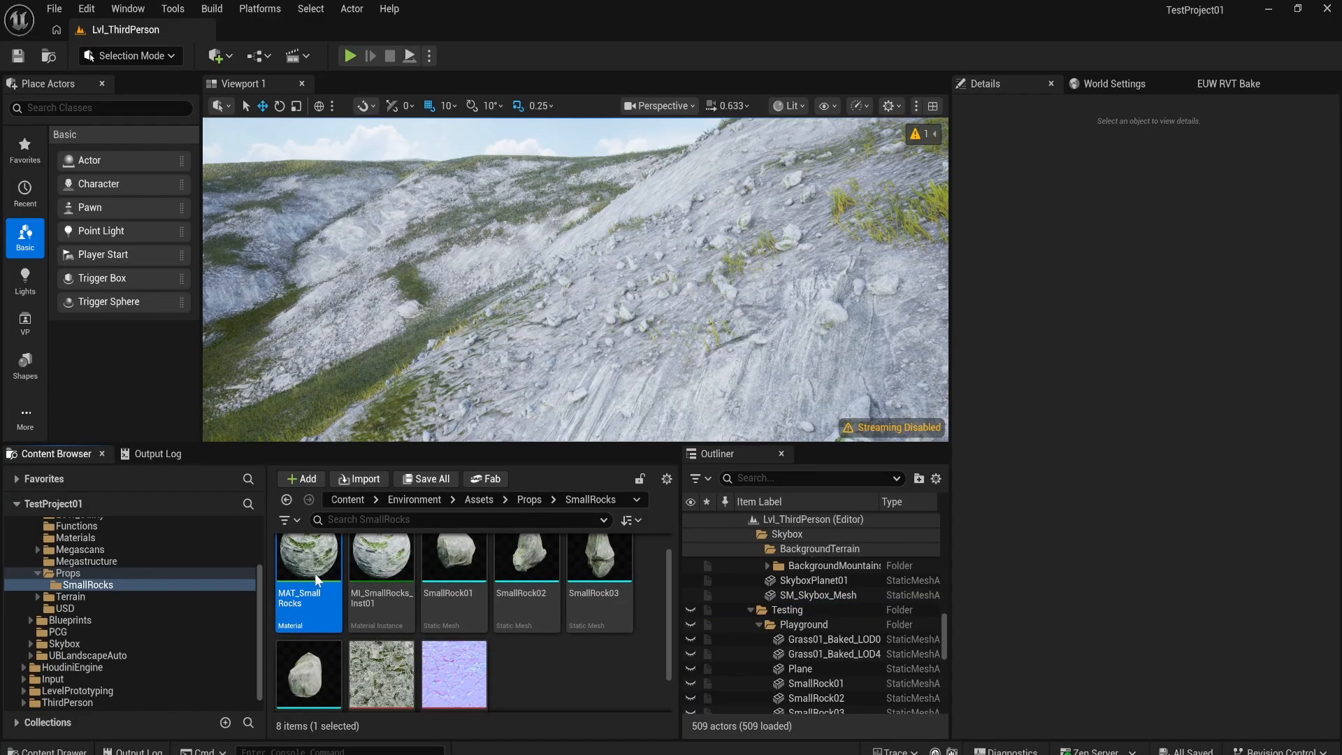
left_click_drag(615, 754, 943, 31)
double_click(1040, 592)
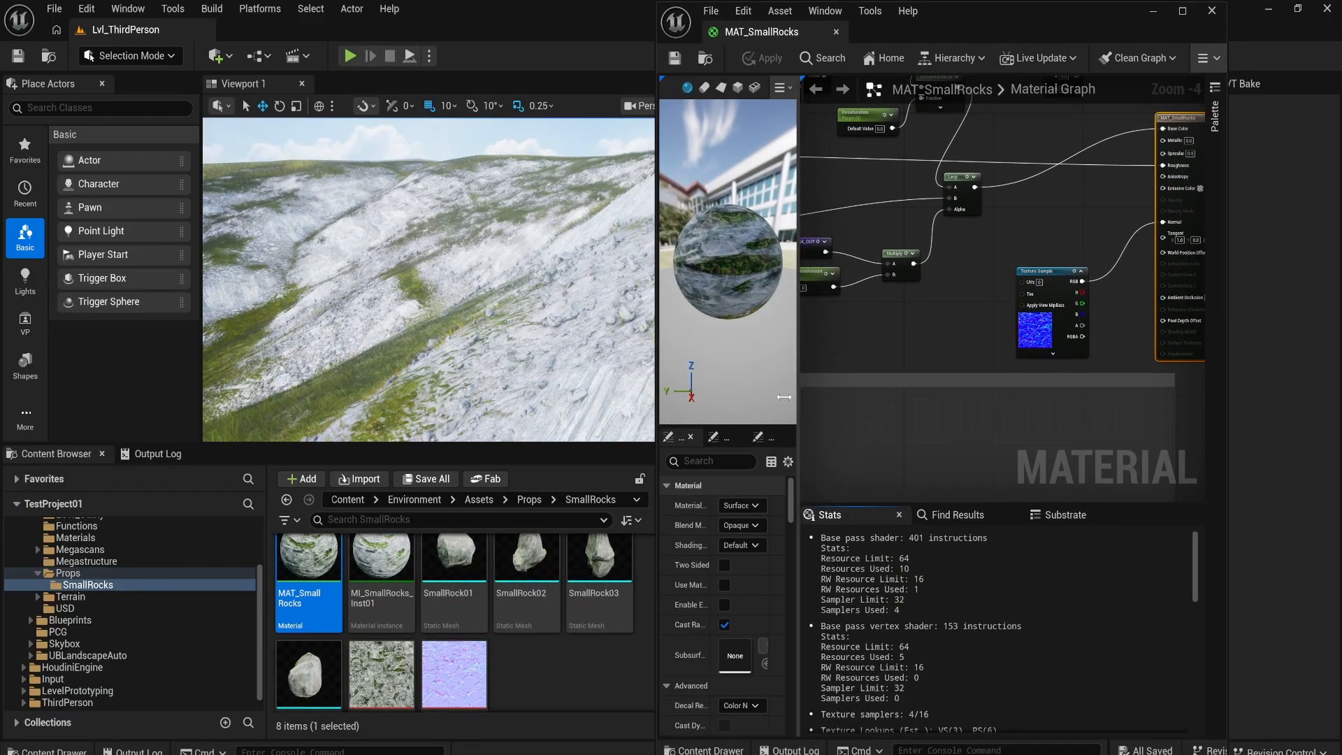
Step: Enlarge the material graph area and find the Runtime Virtual Texture Sample node beside the RVT section
left_click_drag(797, 394, 738, 394)
scroll(945, 377, "down", 1)
scroll(946, 372, "down", 4)
right_click_drag(857, 383, 930, 313)
scroll(794, 393, "up", 5)
right_click_drag(809, 374, 803, 317)
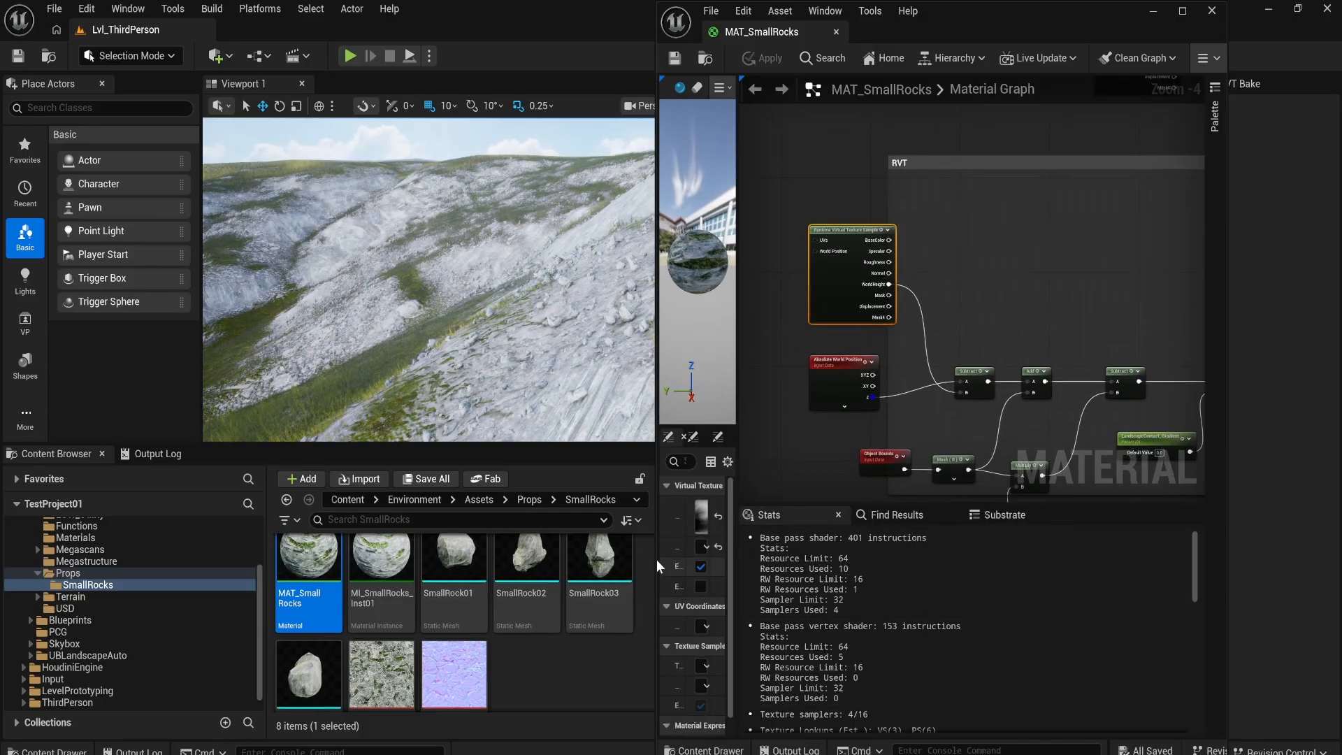
Step: Widen the MAT_SmallRocks editor window and its preview and Details area, and clear the node selection
left_click_drag(657, 559, 469, 555)
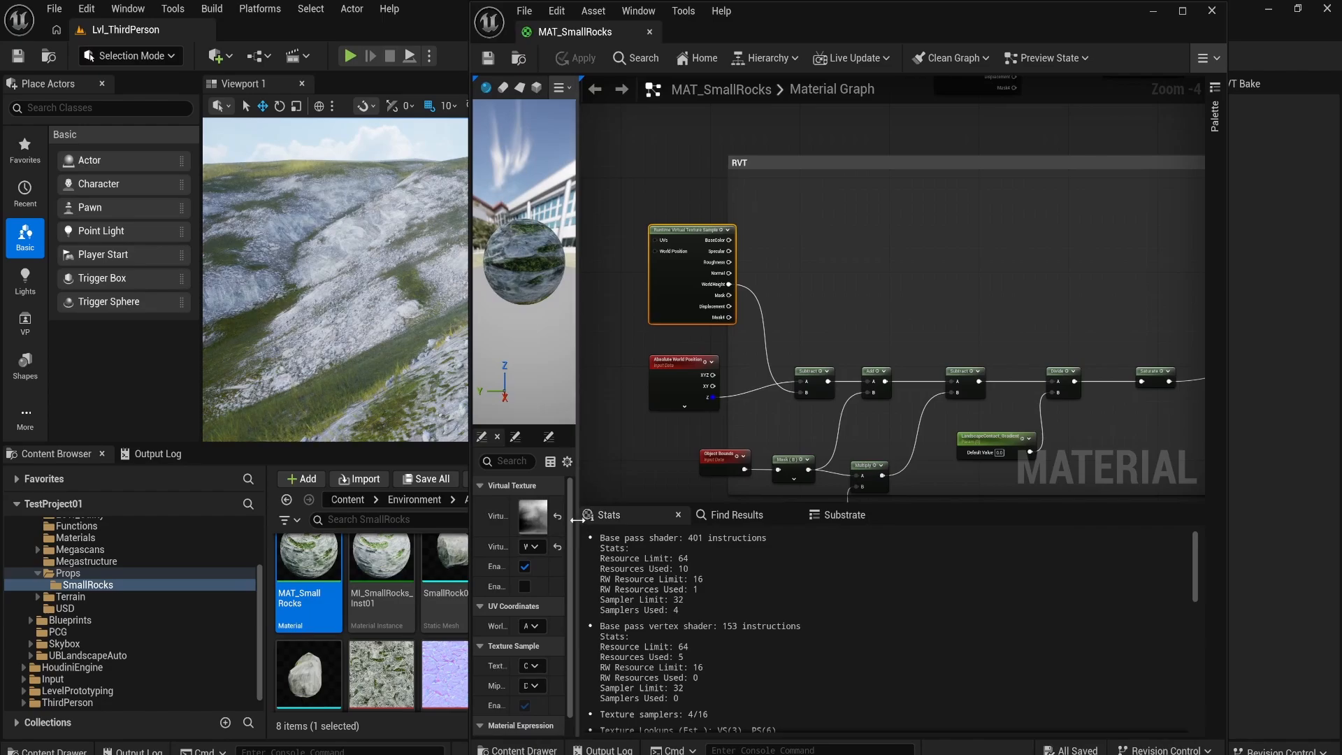
left_click_drag(661, 516, 694, 514)
left_click(738, 460)
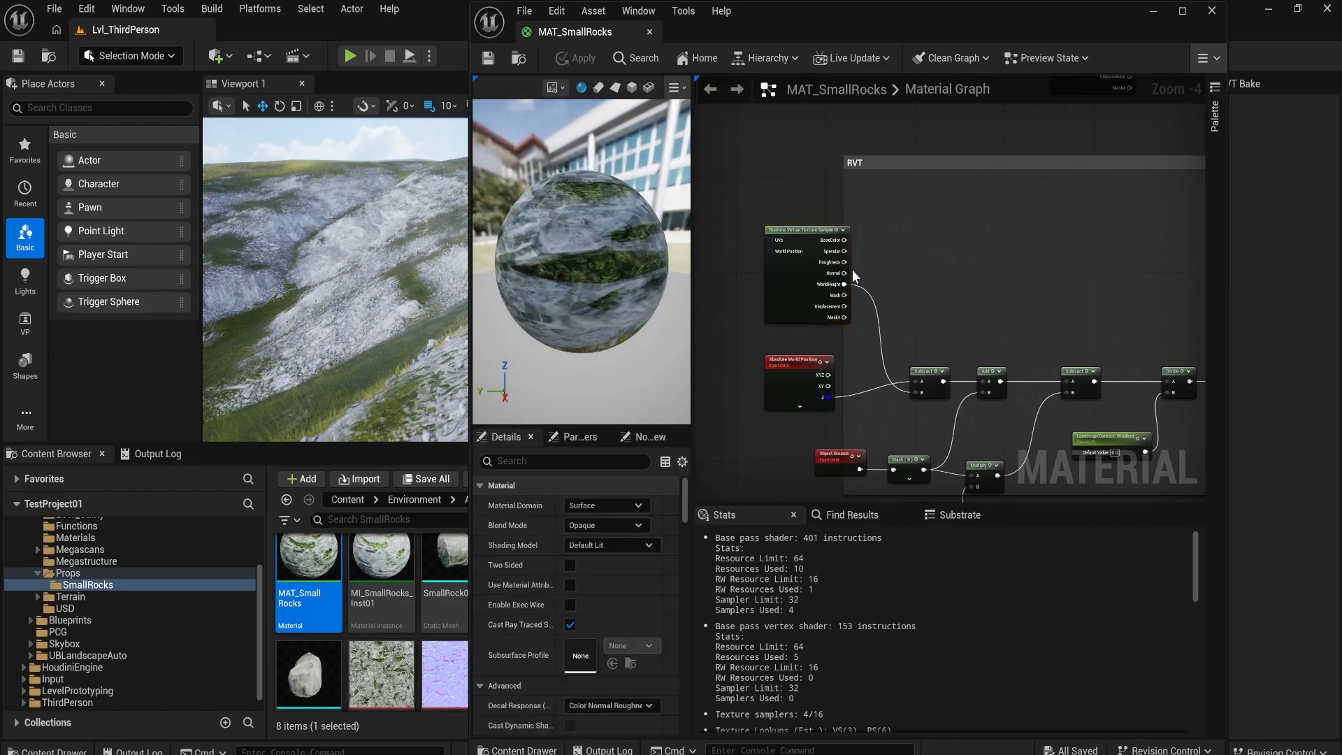
Step: Examine the Runtime Virtual Texture Sample and Absolute World Position nodes that feed the first Subtract
left_click(775, 267)
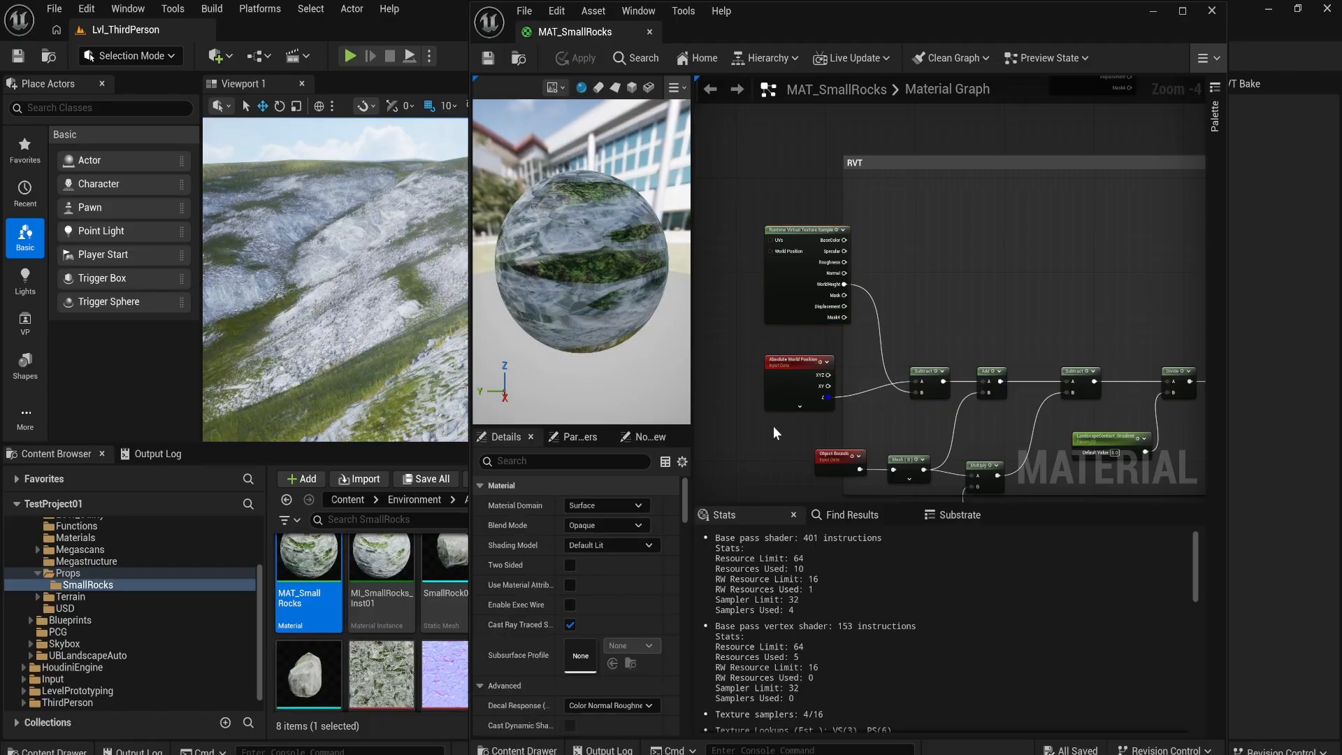
left_click(793, 392)
right_click_drag(1056, 310, 930, 296)
right_click_drag(863, 386, 891, 361)
Step: Examine how Object Bounds and the blend height parameter feed the Multiply, Add and Subtract nodes of the RVT section
left_click(755, 398)
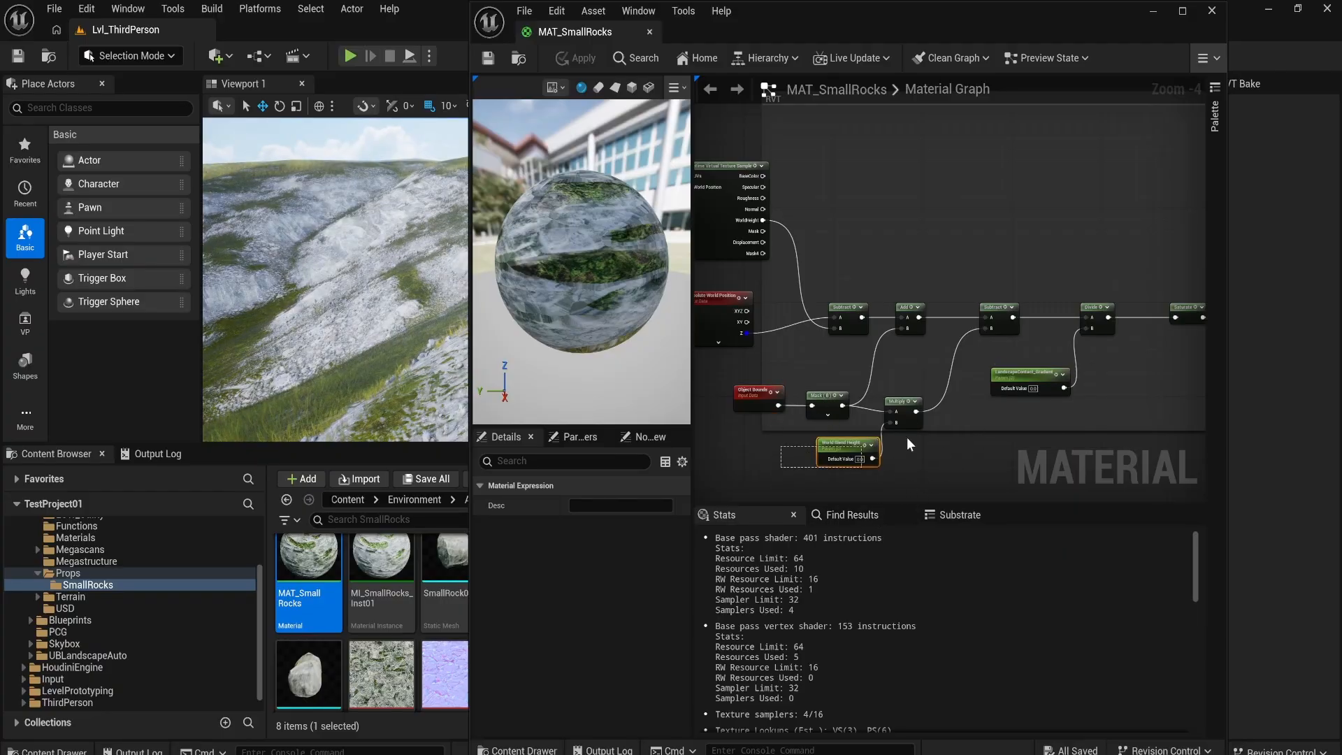
left_click_drag(907, 438, 909, 436)
left_click(1004, 327)
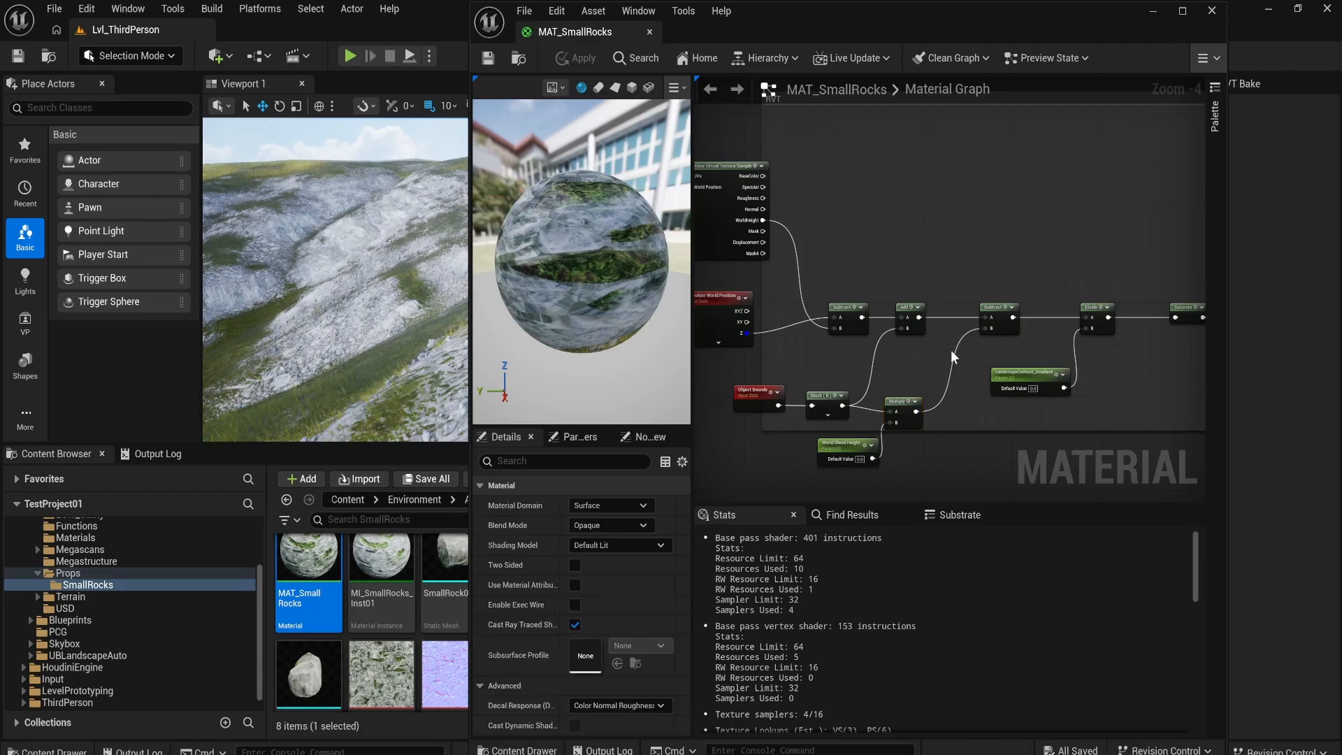
left_click_drag(828, 331, 828, 331)
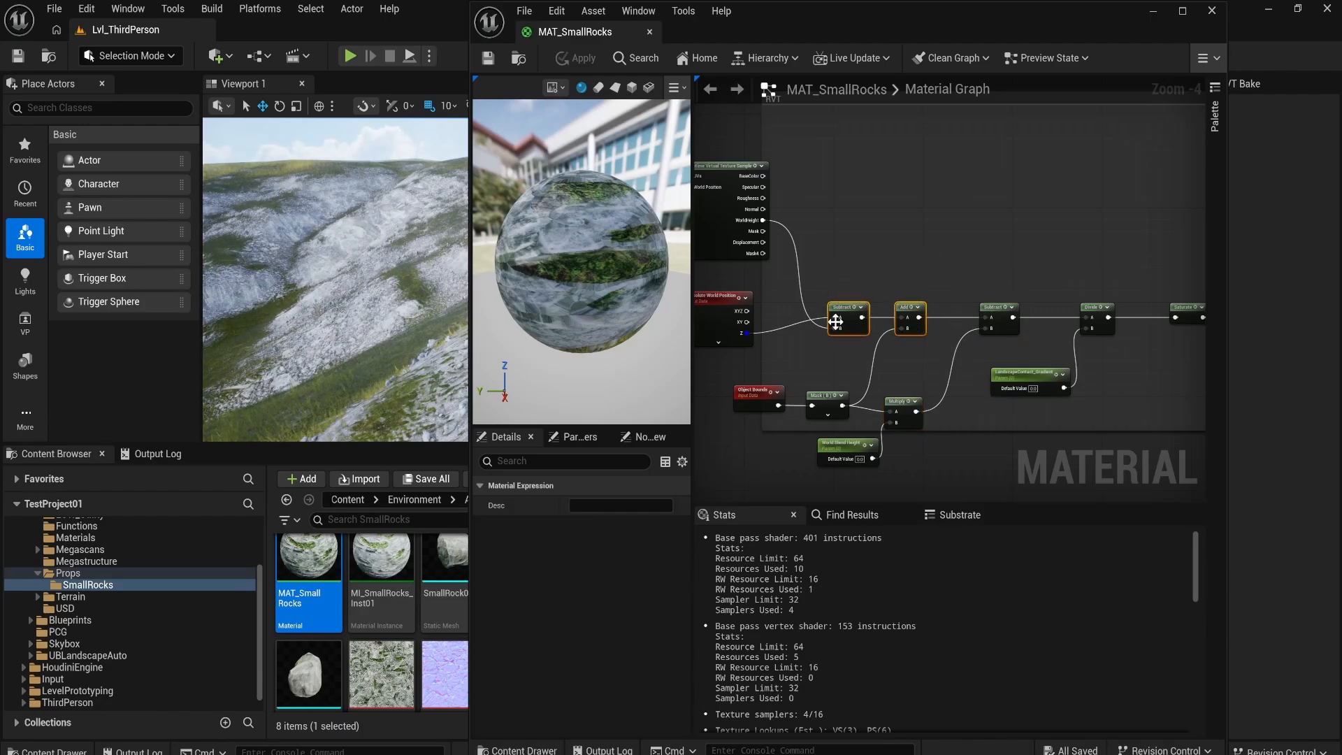
left_click(1031, 275)
Step: Examine the landscape contact gradient parameter connected to the Divide node
right_click_drag(1100, 245, 1000, 260)
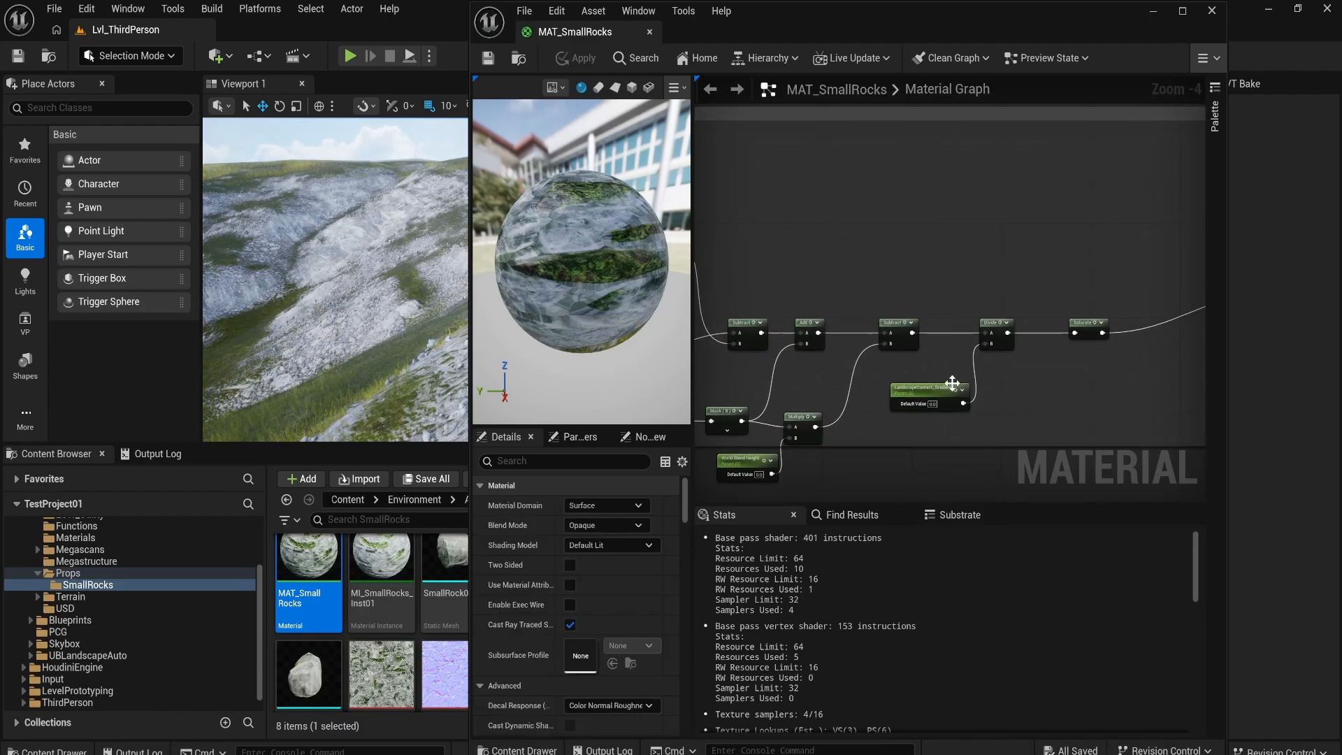
left_click_drag(932, 413, 934, 414)
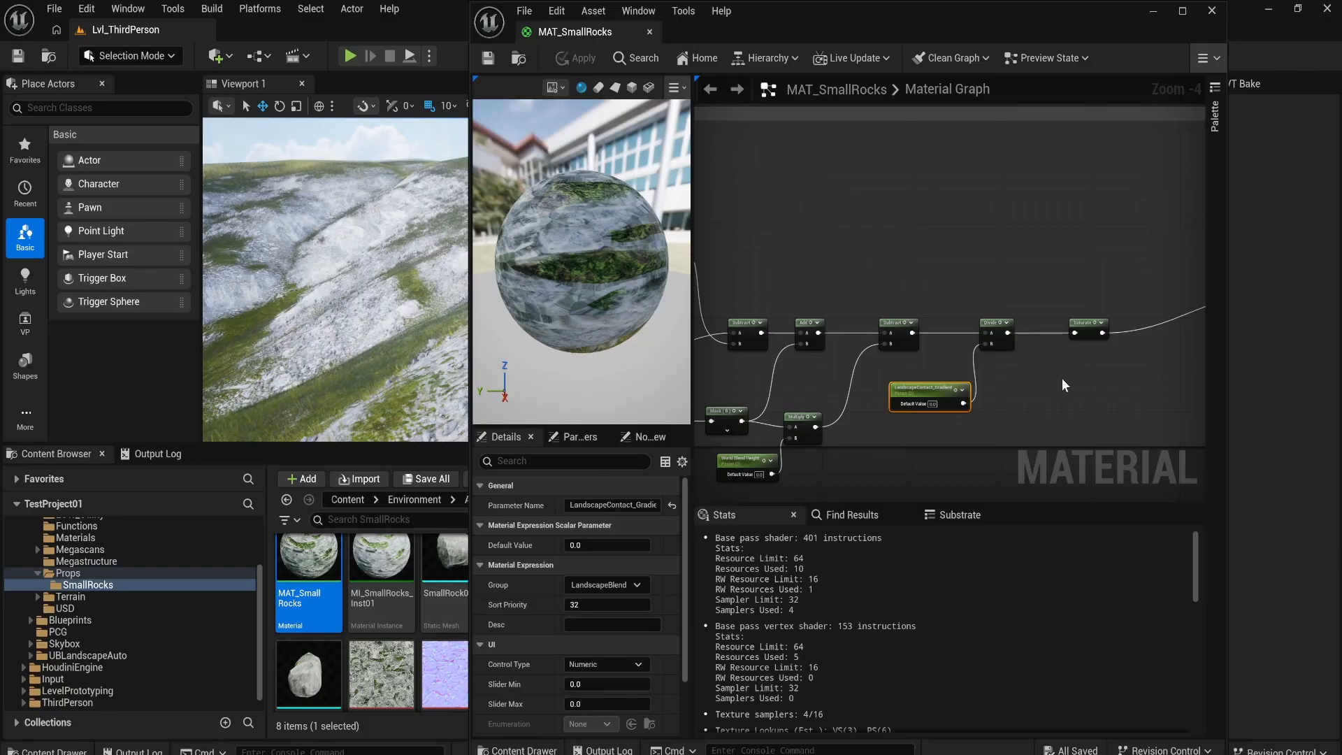
left_click(959, 336)
right_click_drag(871, 423, 831, 453)
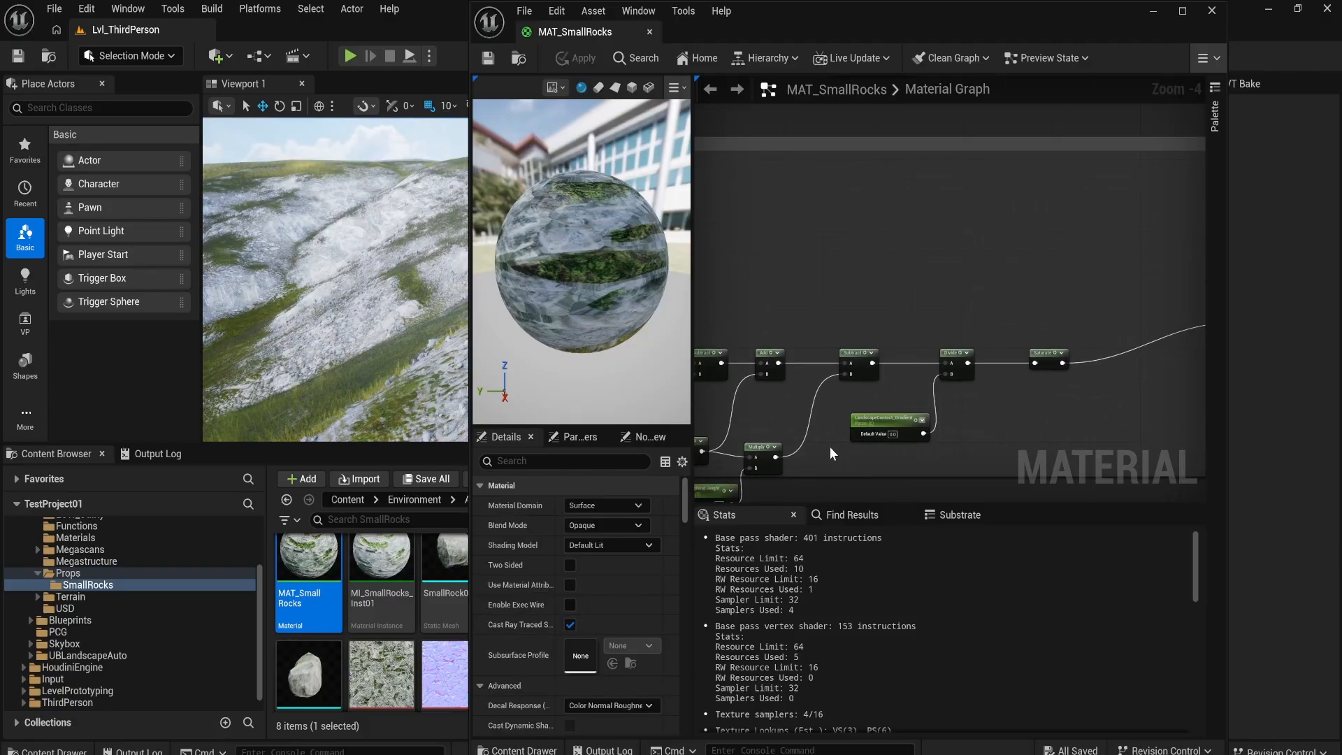
Step: Follow the mask from Divide through Saturate and 1-x to the Landscape_ContactMask_OUT node
right_click_drag(873, 340, 900, 291)
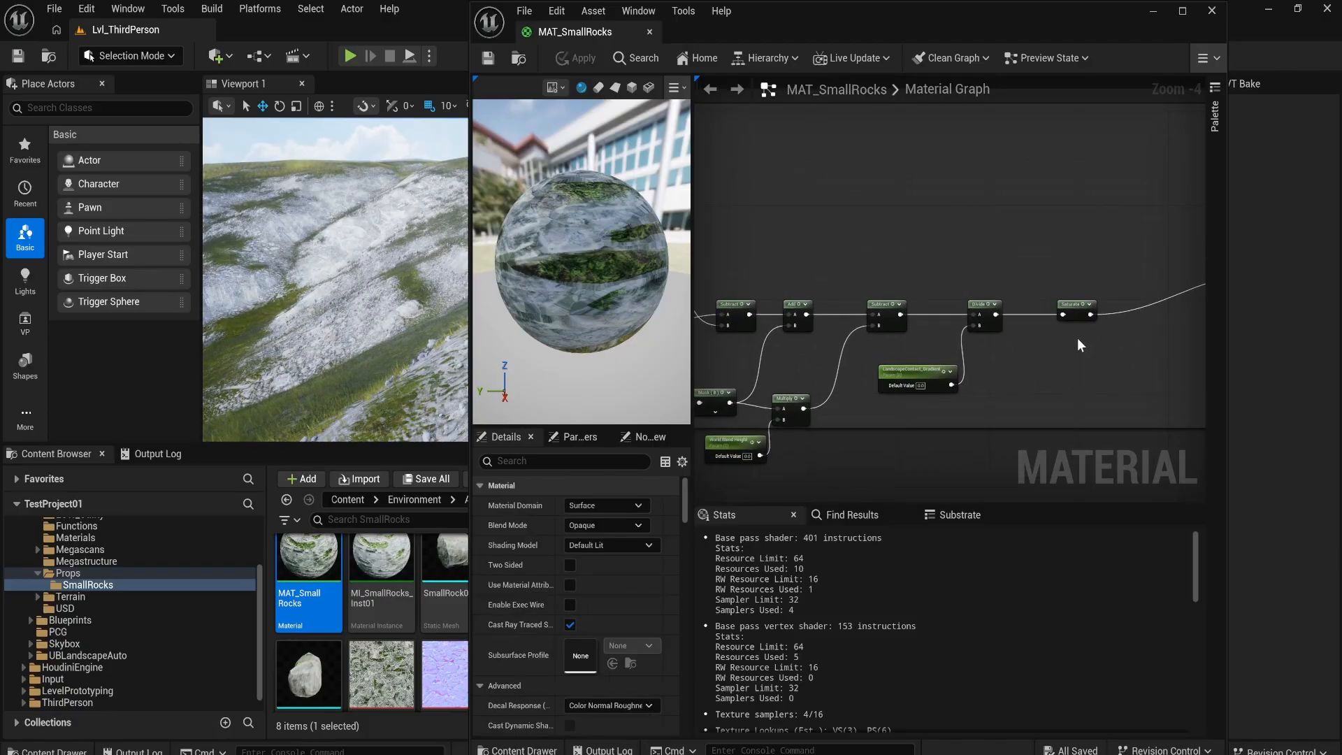
left_click(1079, 309)
right_click_drag(1080, 259, 1026, 274)
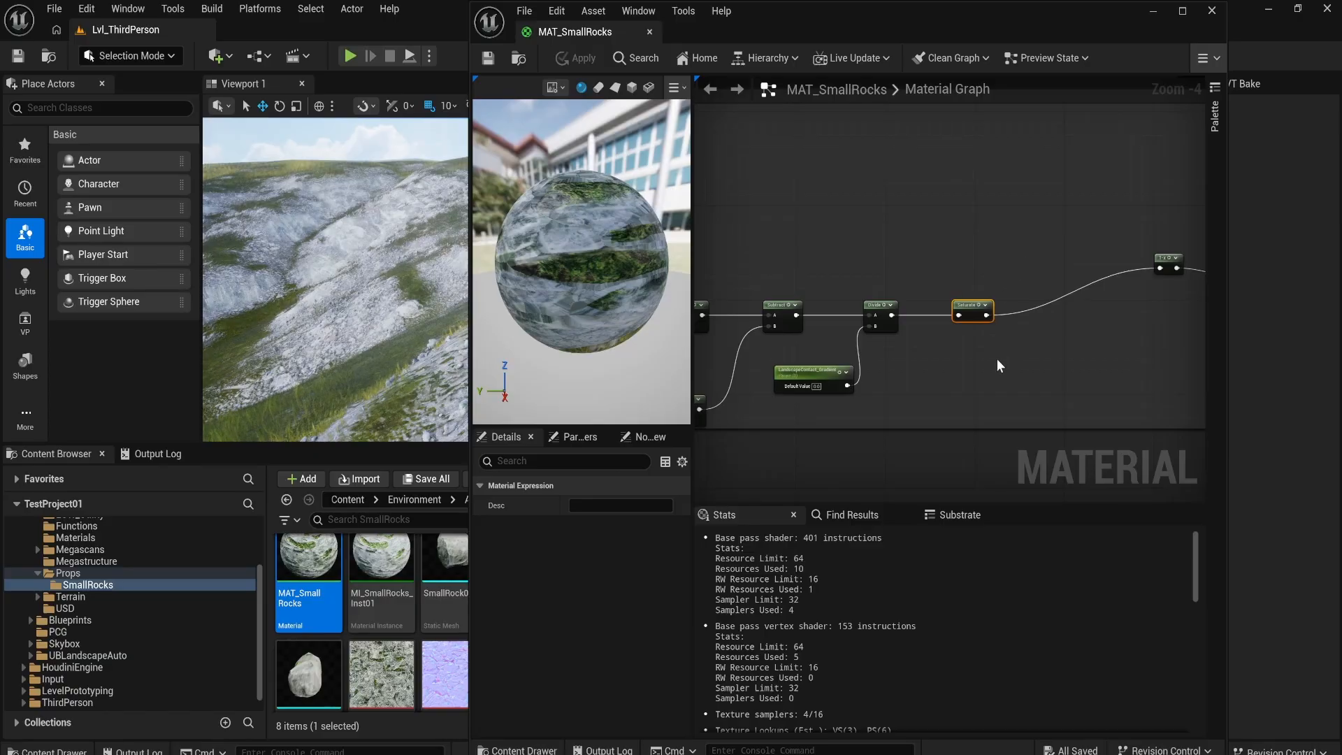
right_click_drag(1057, 230, 972, 255)
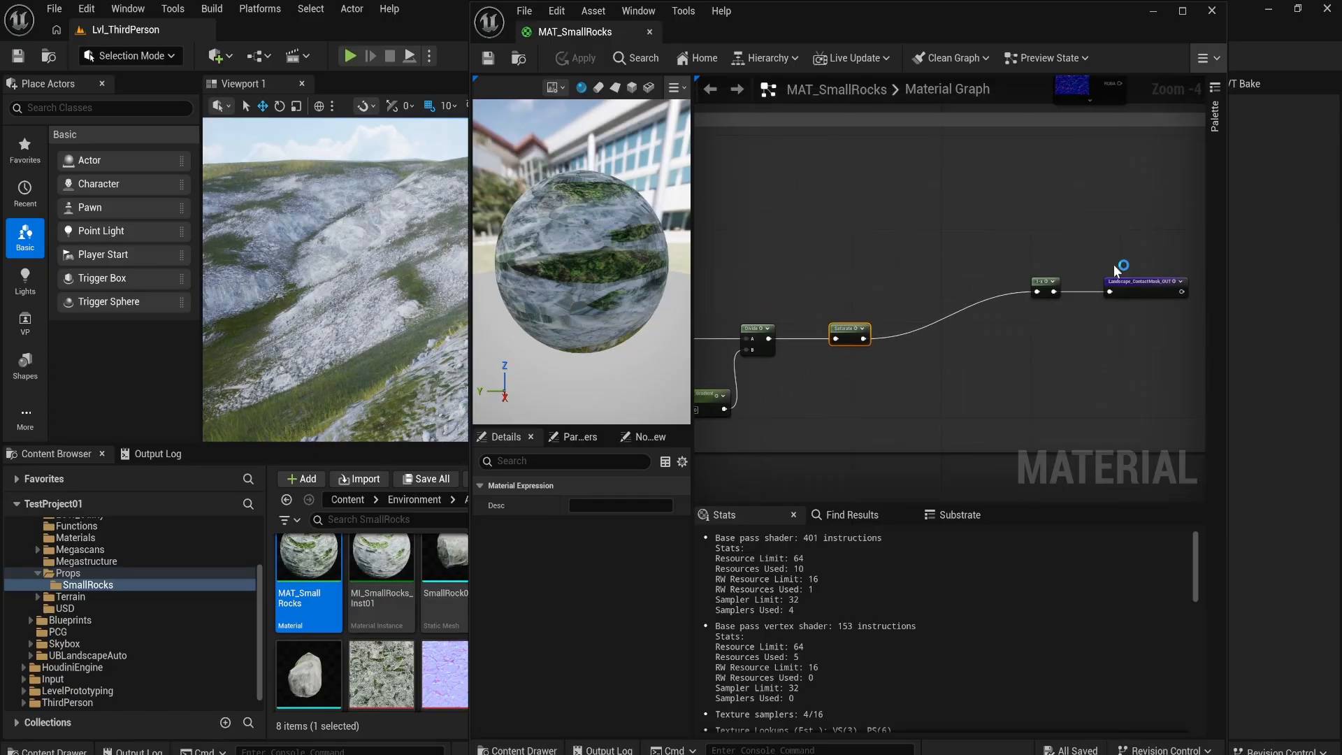
left_click_drag(1081, 305, 1083, 303)
right_click_drag(1116, 210, 1008, 283)
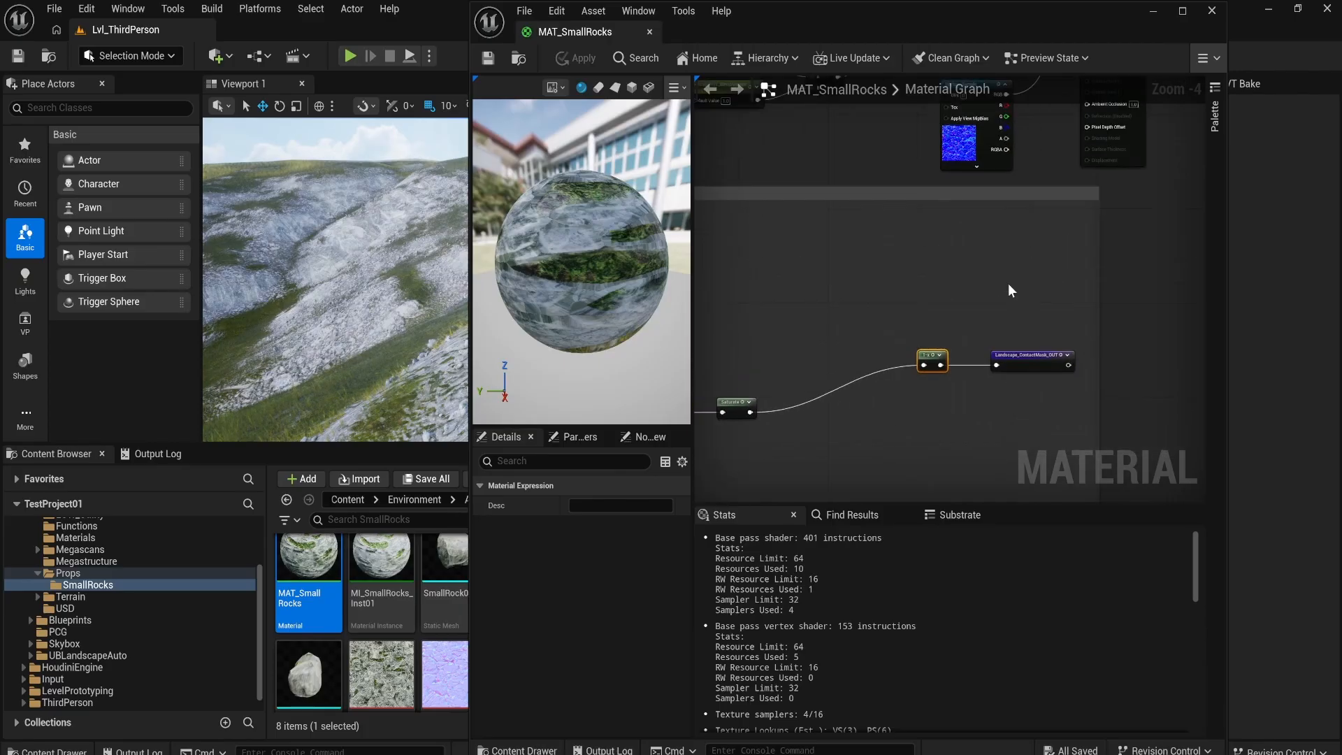
Step: Follow the Landscape_ContactMask_OUT reroute to its use in the Multiply and Lerp nodes, briefly previewing the Lerp
scroll(965, 315, "down", 1)
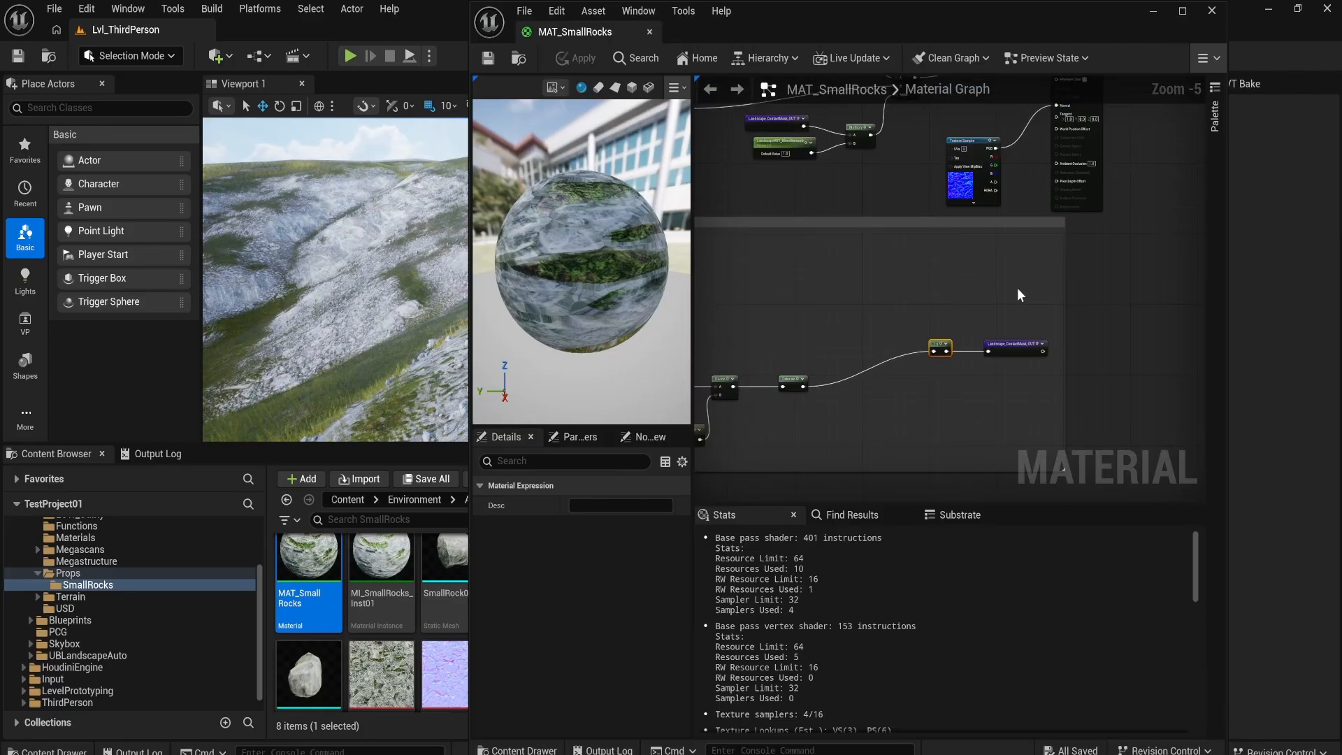
double_click(1021, 348)
right_click_drag(946, 259, 942, 393)
left_click(762, 253)
scroll(829, 298, "up", 2)
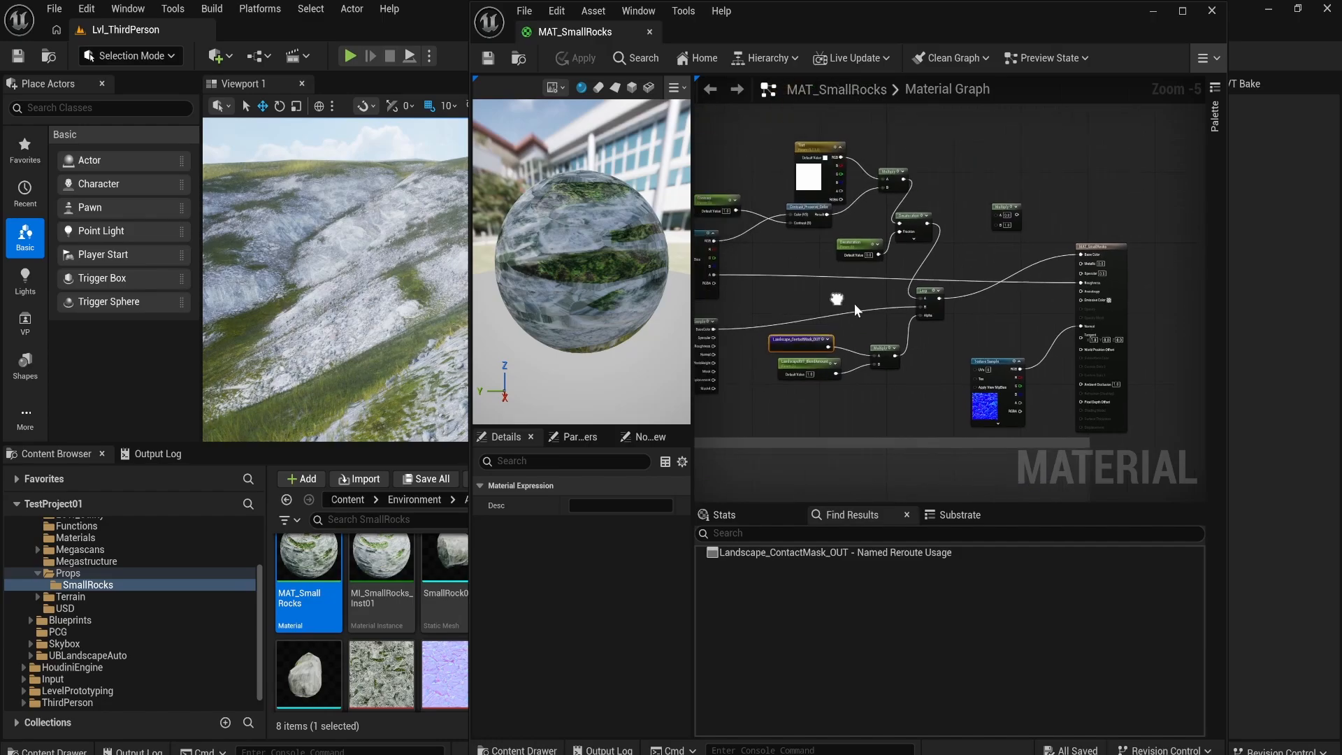
right_click_drag(821, 314, 888, 350)
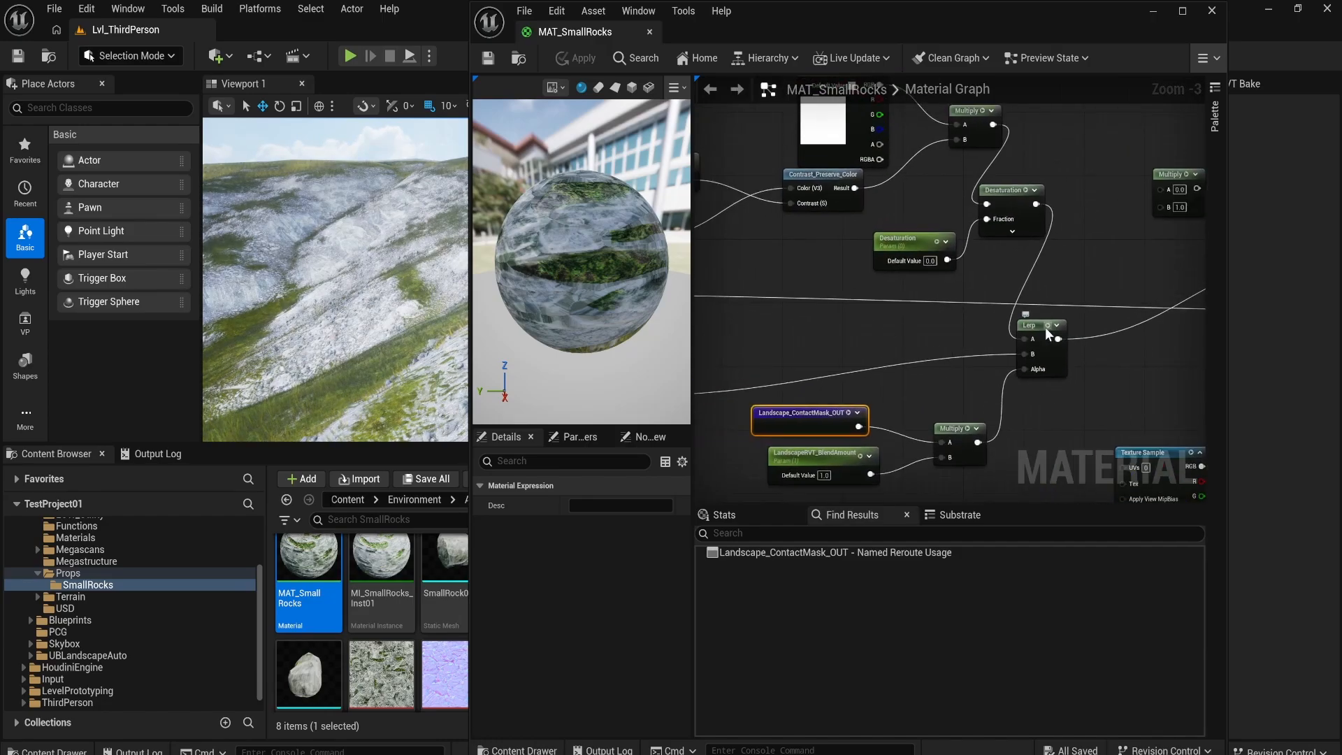
left_click(1048, 328)
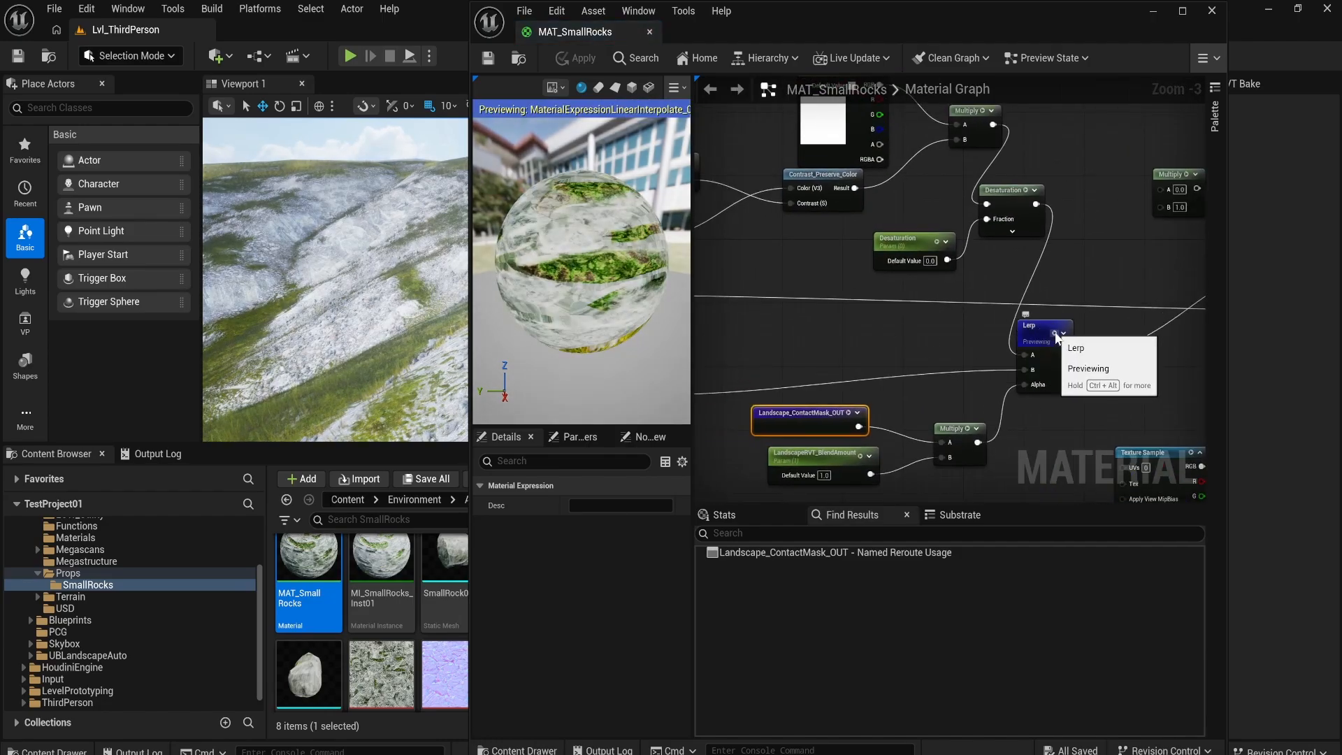
left_click(1055, 333)
scroll(1100, 376, "down", 3)
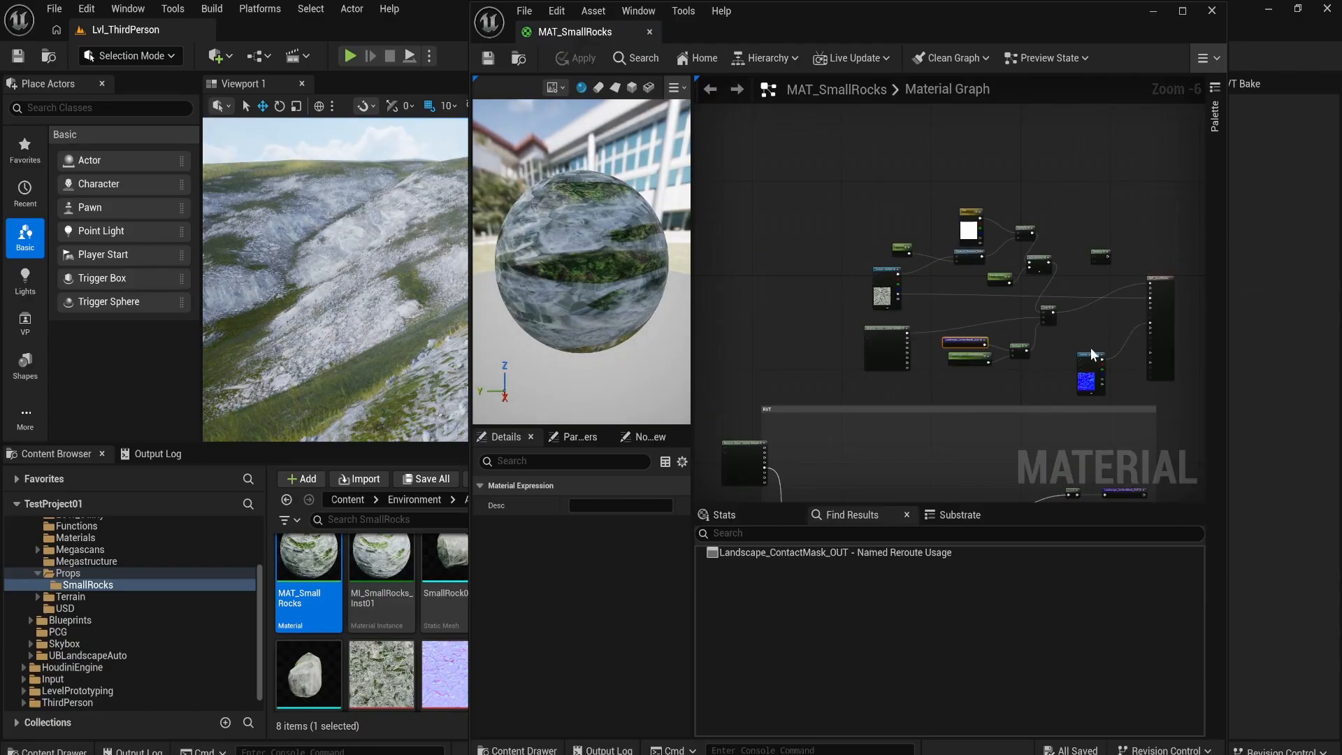
Step: Set the MAT_SmallRocks material's shading model to Unlit
left_click(859, 259)
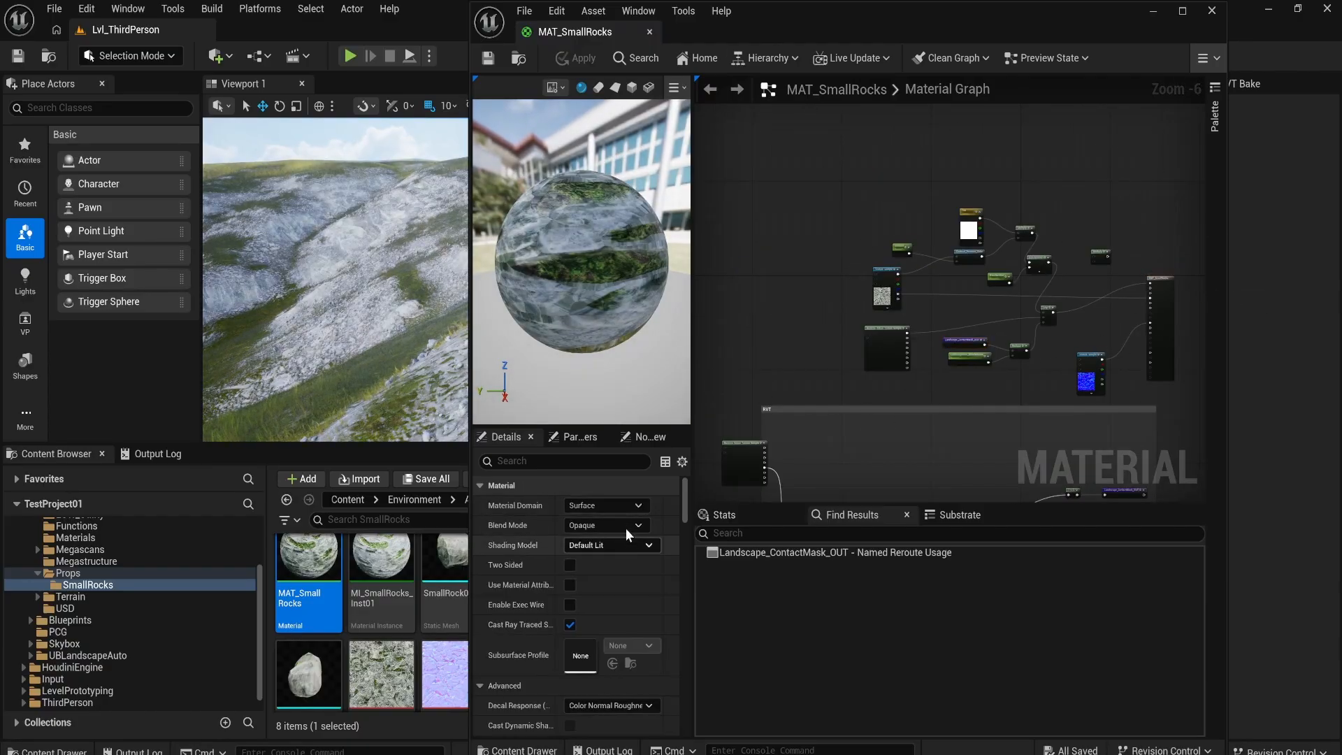
left_click(626, 525)
left_click(628, 526)
left_click(632, 550)
left_click(626, 559)
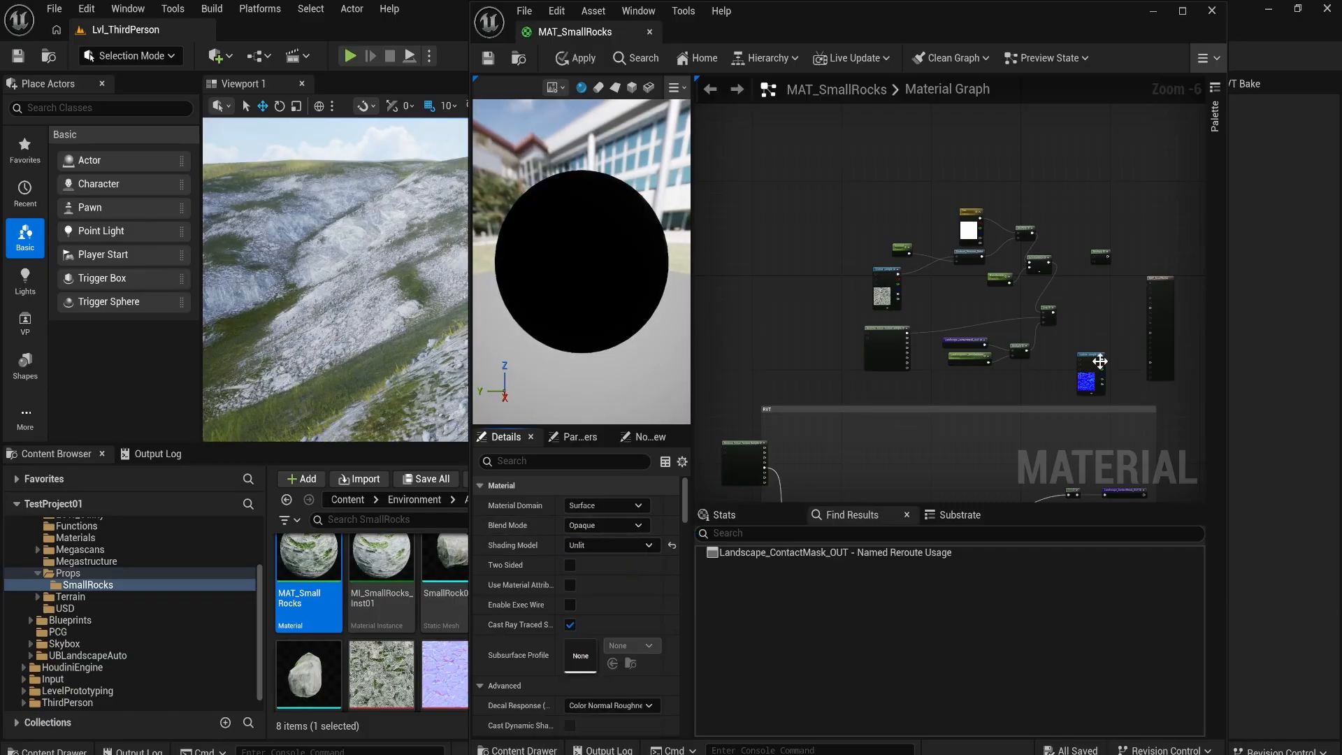
Step: Connect the landscape contact mask to the material's Emissive Color input and apply the material
scroll(1067, 331, "up", 4)
scroll(845, 374, "down", 4)
left_click_drag(798, 372, 980, 355)
scroll(1004, 349, "up", 5)
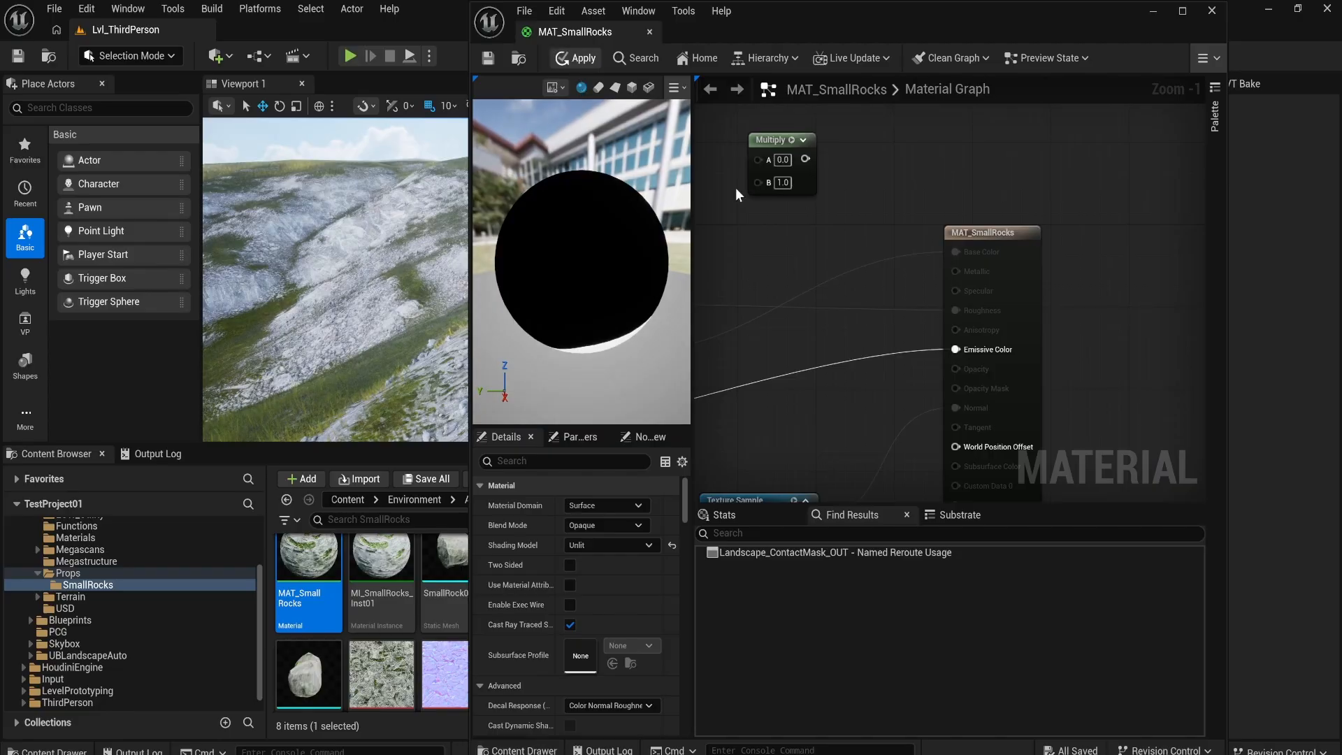
left_click(575, 58)
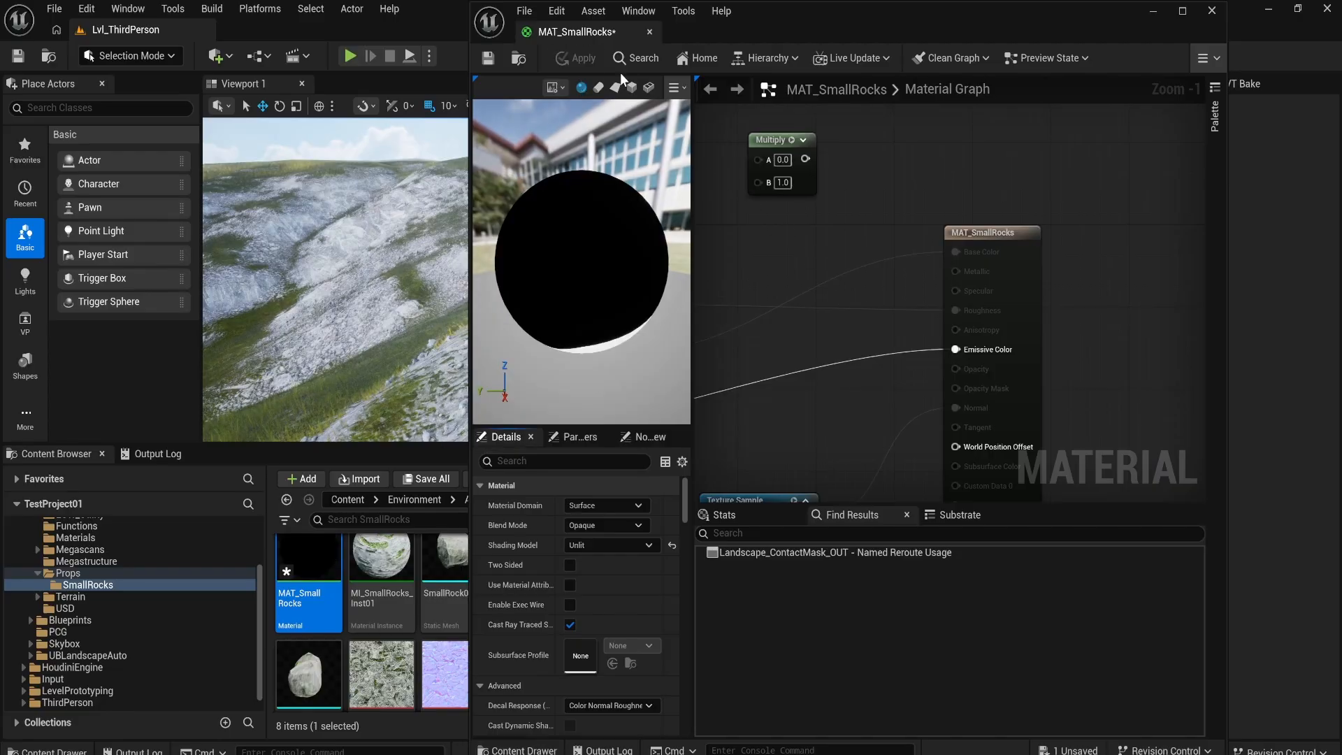
Step: Minimize the material editor and examine the black-and-white contact mask on the rocks across the slope
left_click(1154, 11)
key("w")
right_click_drag(730, 241, 683, 283)
scroll(684, 247, "down", 3)
scroll(686, 256, "down", 5)
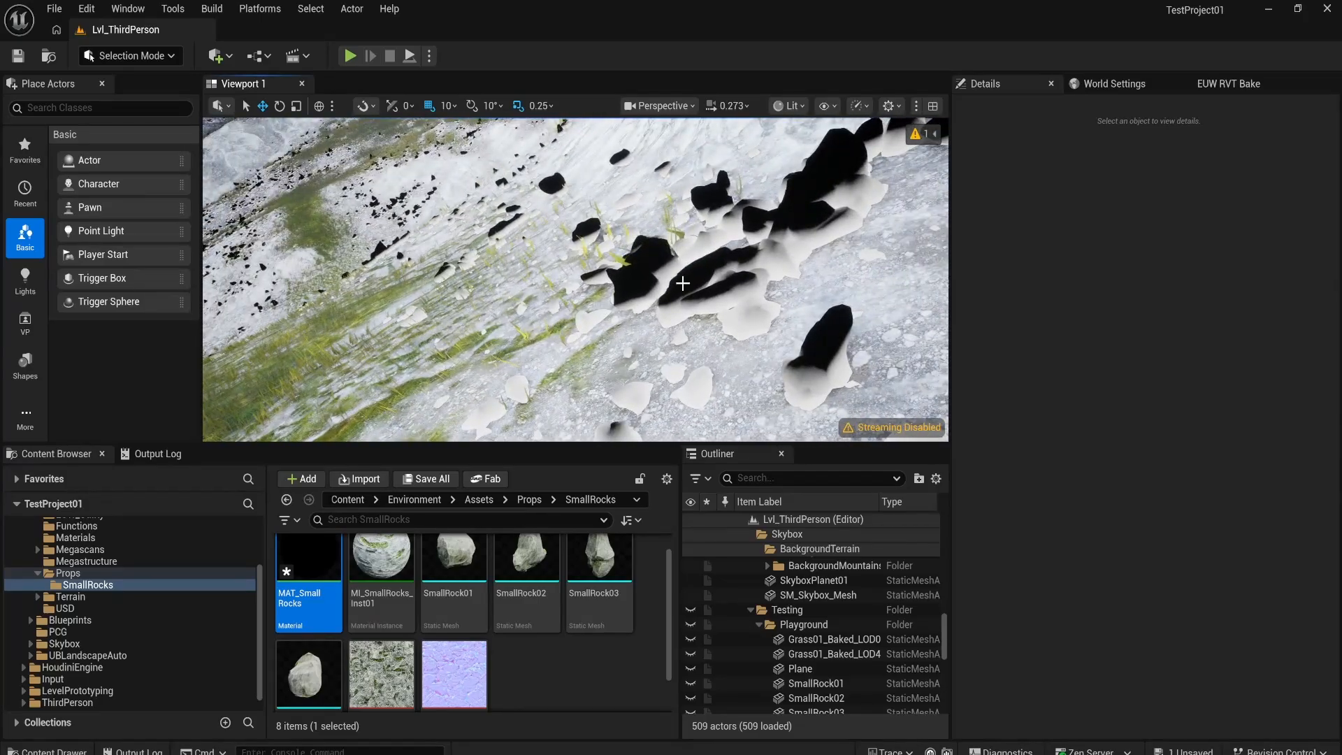
right_click_drag(502, 241, 510, 245)
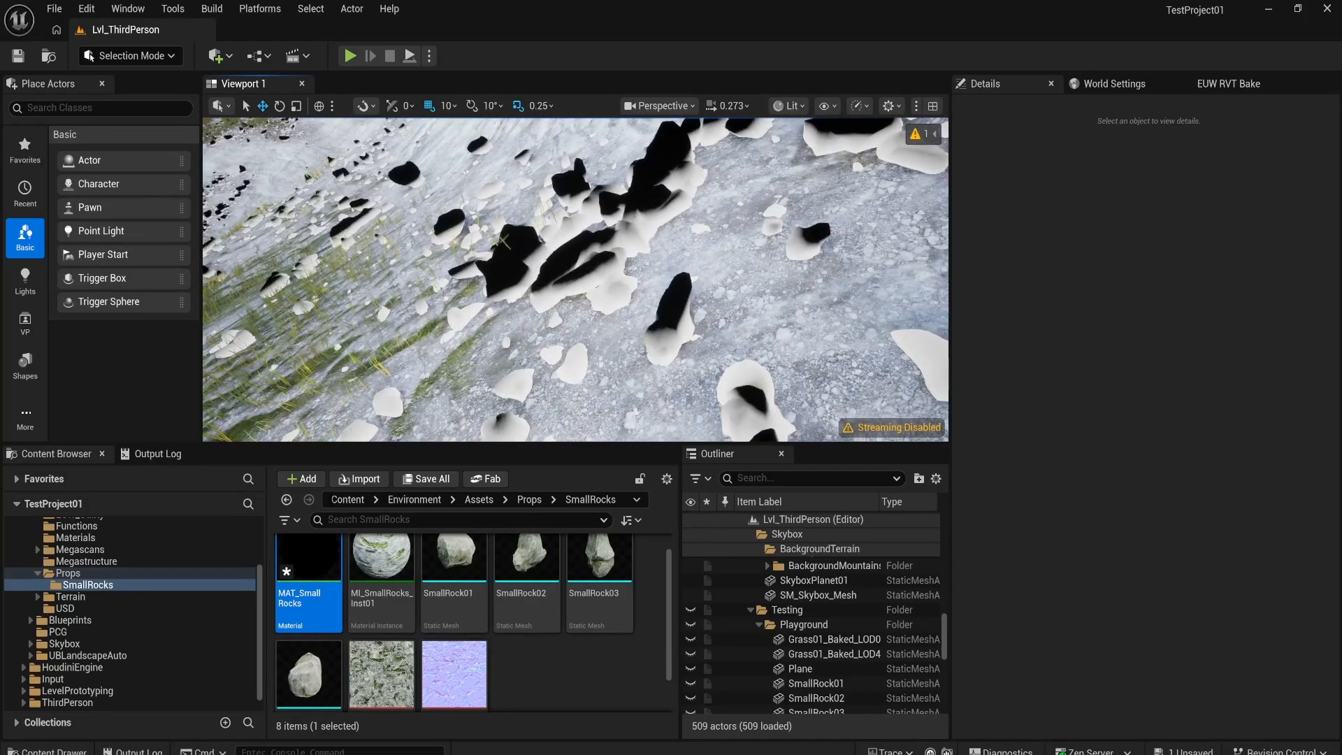
right_click_drag(730, 244, 730, 244)
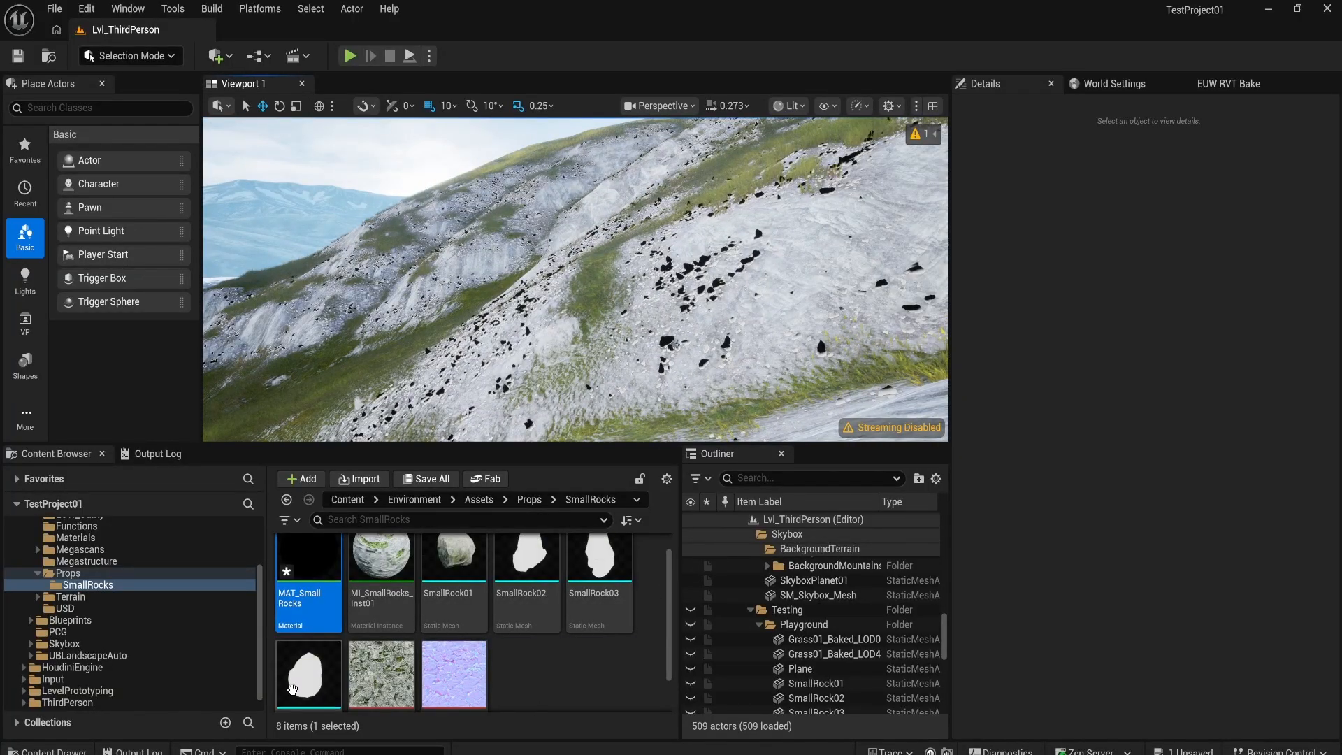
Step: Open the MI_SmallRocks_Inst01 material instance and narrow its window to uncover more of the level viewport
scroll(377, 593, "up", 1)
double_click(377, 593)
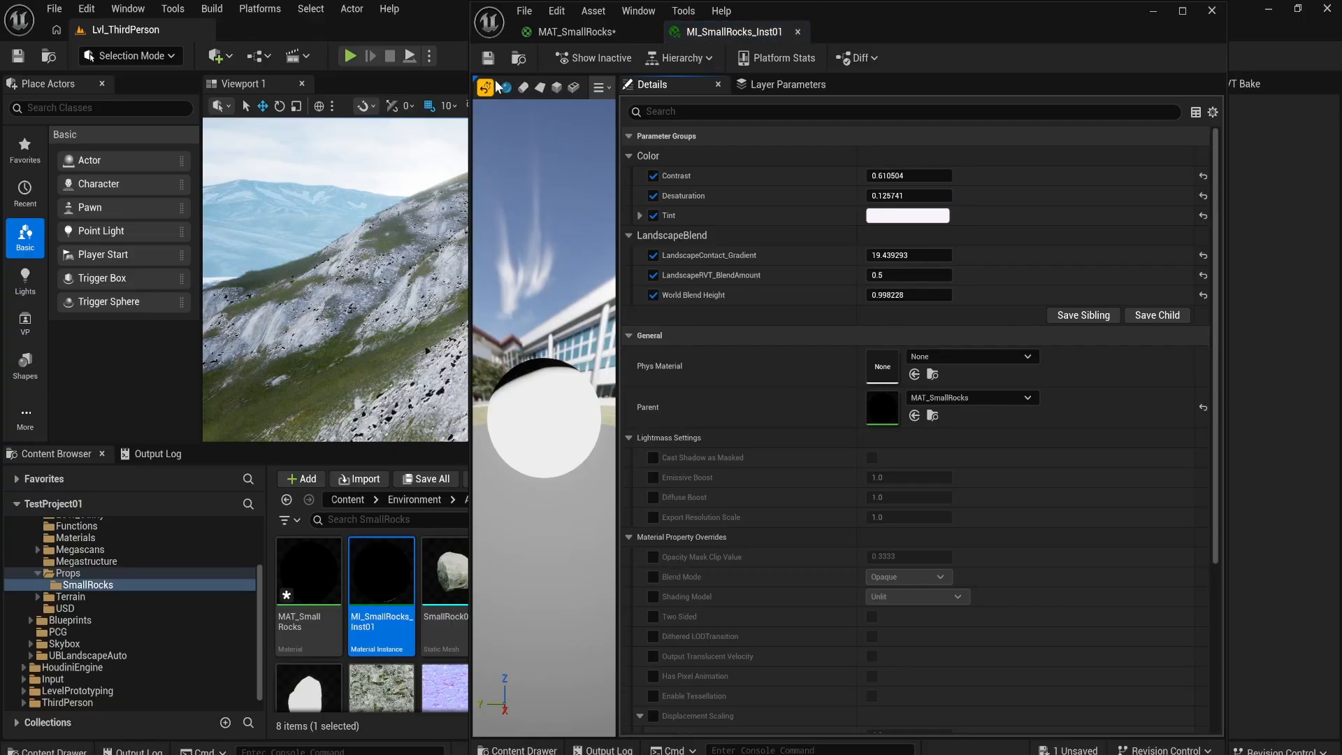
left_click_drag(468, 69, 724, 68)
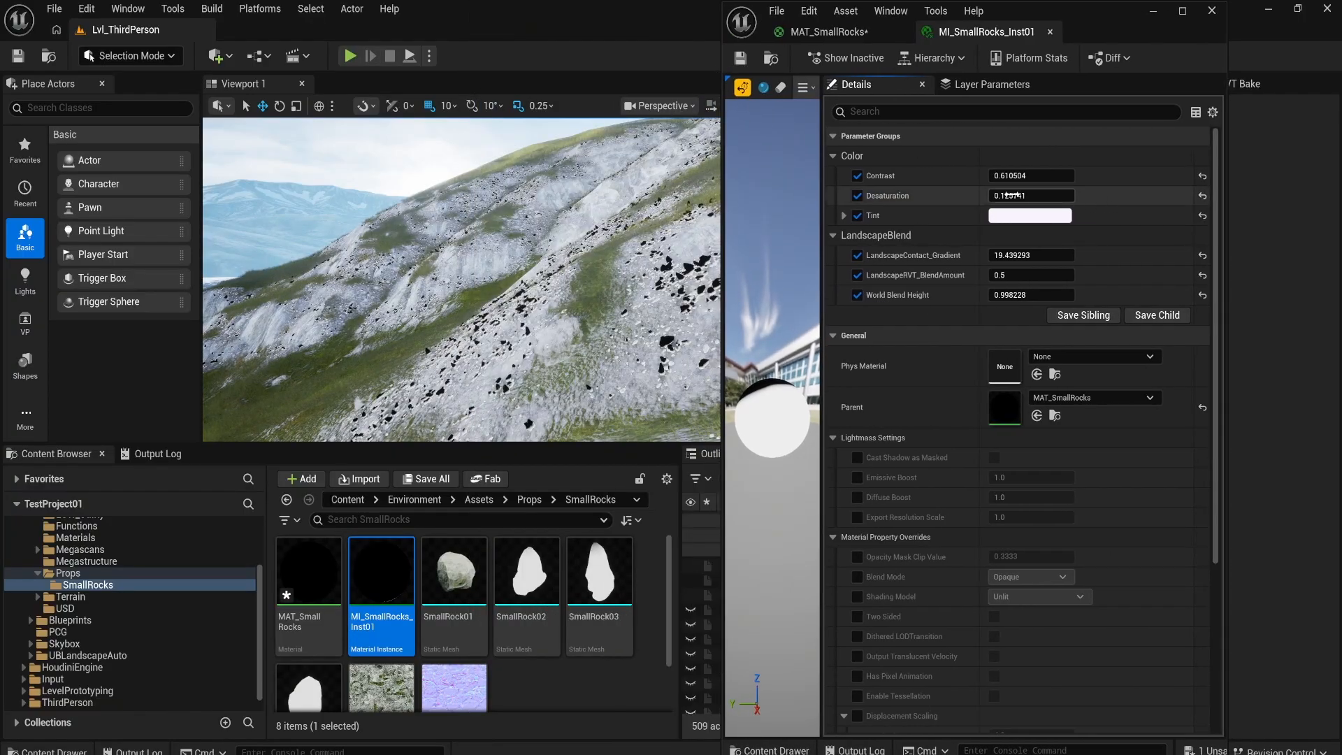
Step: Set LandscapeContact_Gradient to 16.088142, then try 12.446067 and undo that last change
left_click_drag(1028, 255, 1006, 255)
key("w")
right_click_drag(503, 279, 601, 279)
left_click_drag(1033, 256, 1010, 256)
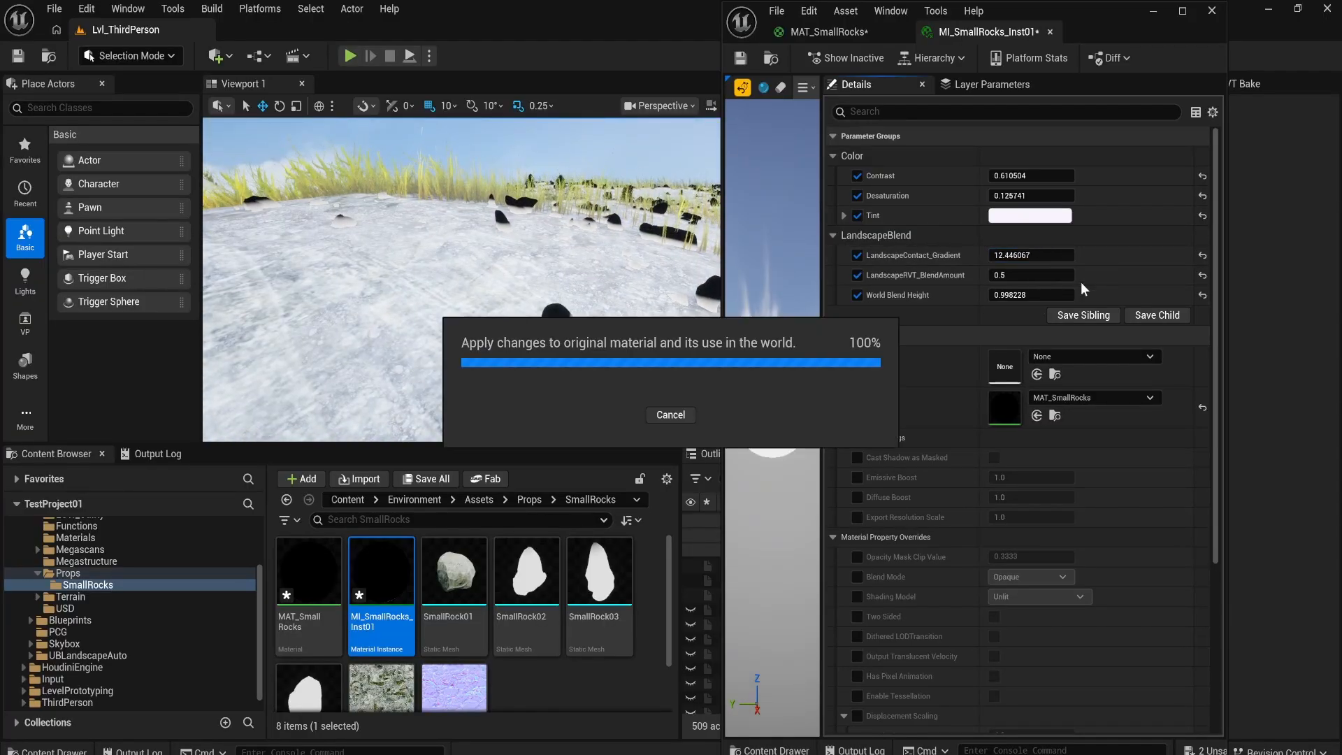
key("ctrl+z")
Step: Set World Blend Height to 0.996992 and check the mask on the nearby rocks
right_click_drag(580, 272, 643, 278)
left_click_drag(1039, 295, 1037, 295)
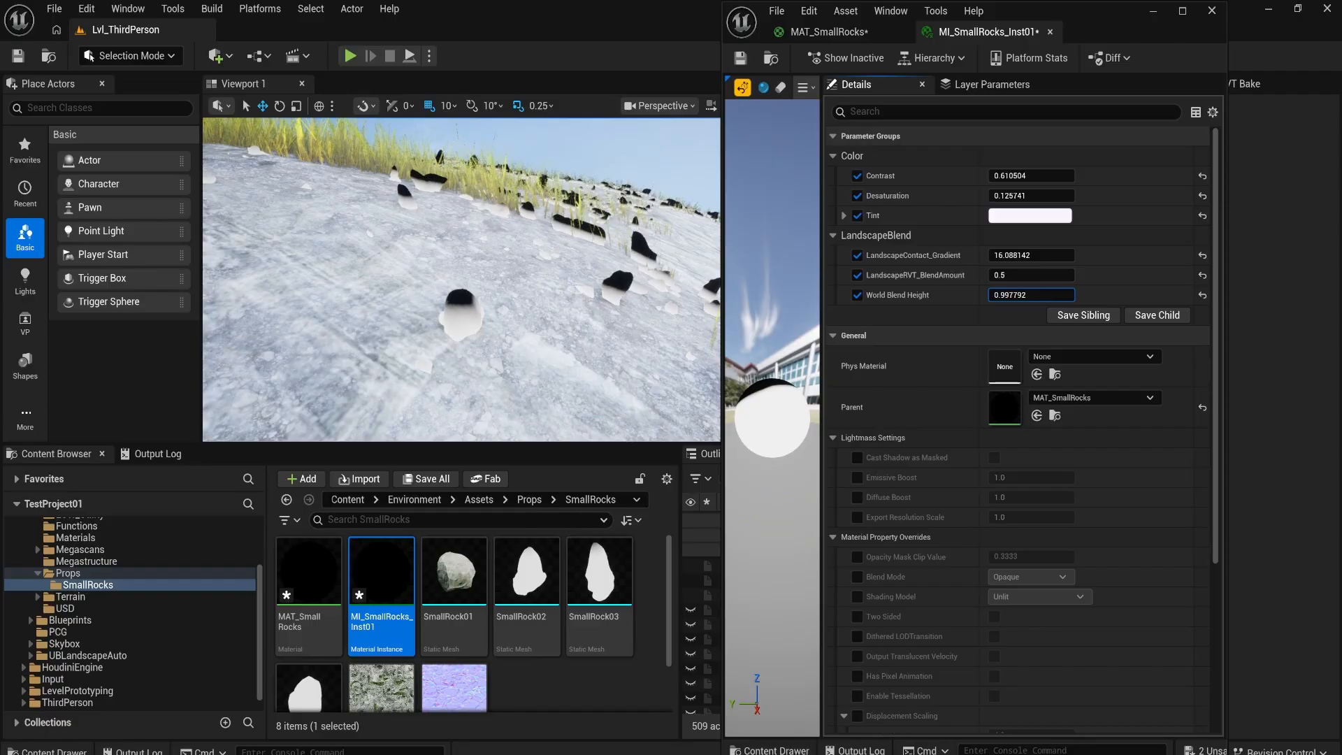
right_click_drag(461, 279, 518, 288)
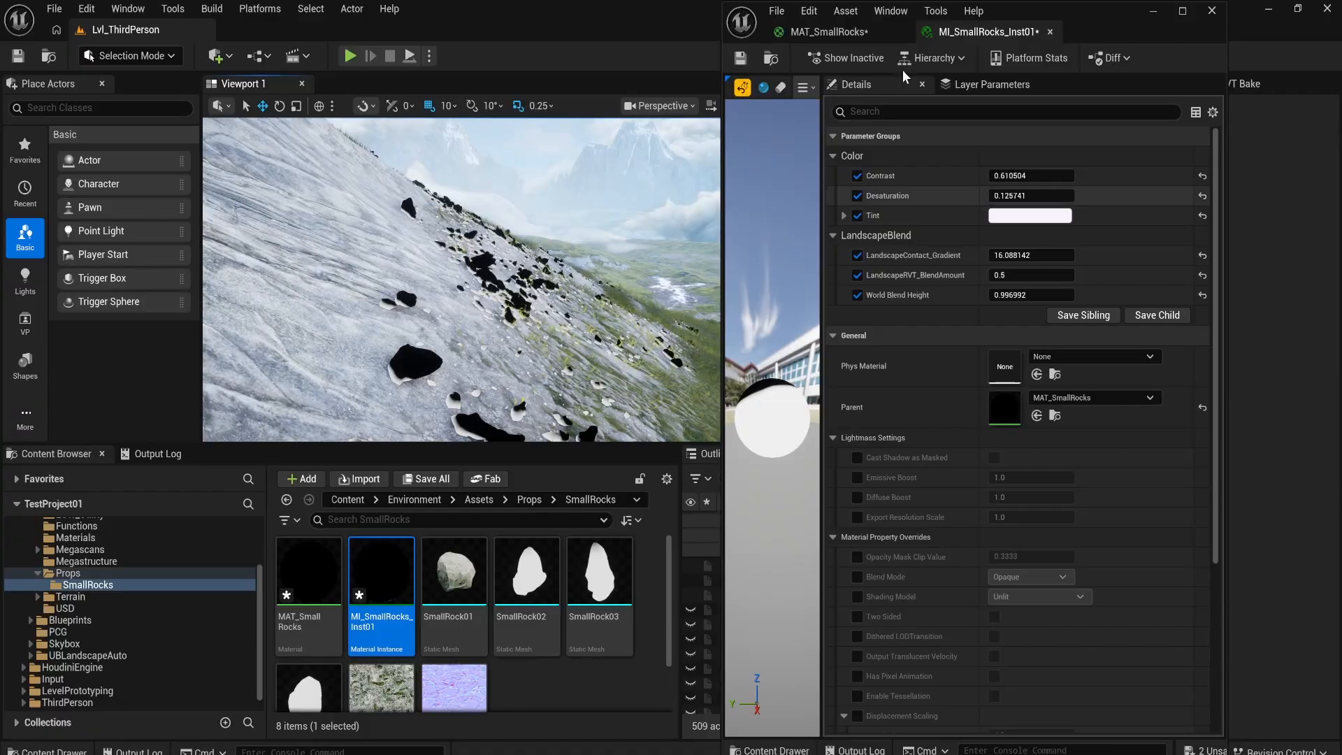
Step: In MAT_SmallRocks, disconnect the mask from Emissive Color and set the shading model back to Default Lit
left_click(839, 33)
scroll(1001, 279, "down", 2)
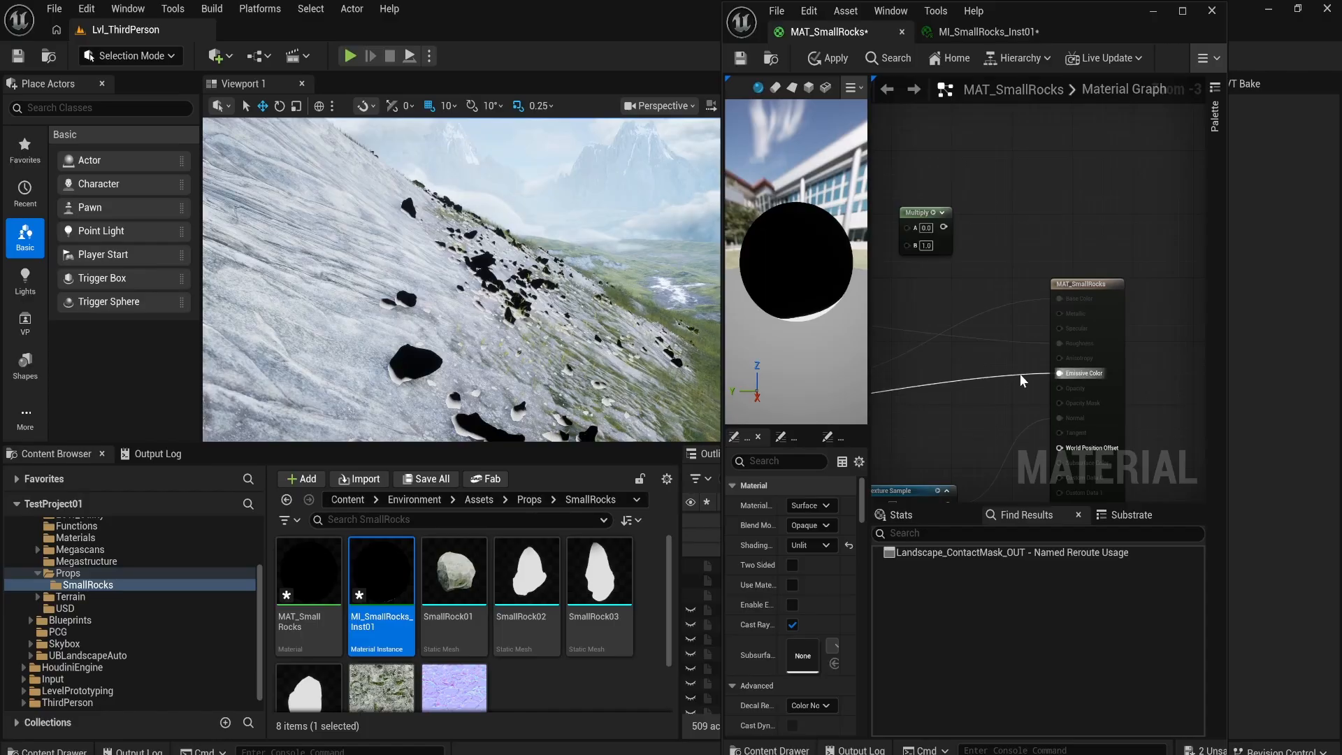
left_click(1021, 374, "alt")
right_click_drag(1021, 373, 1160, 347)
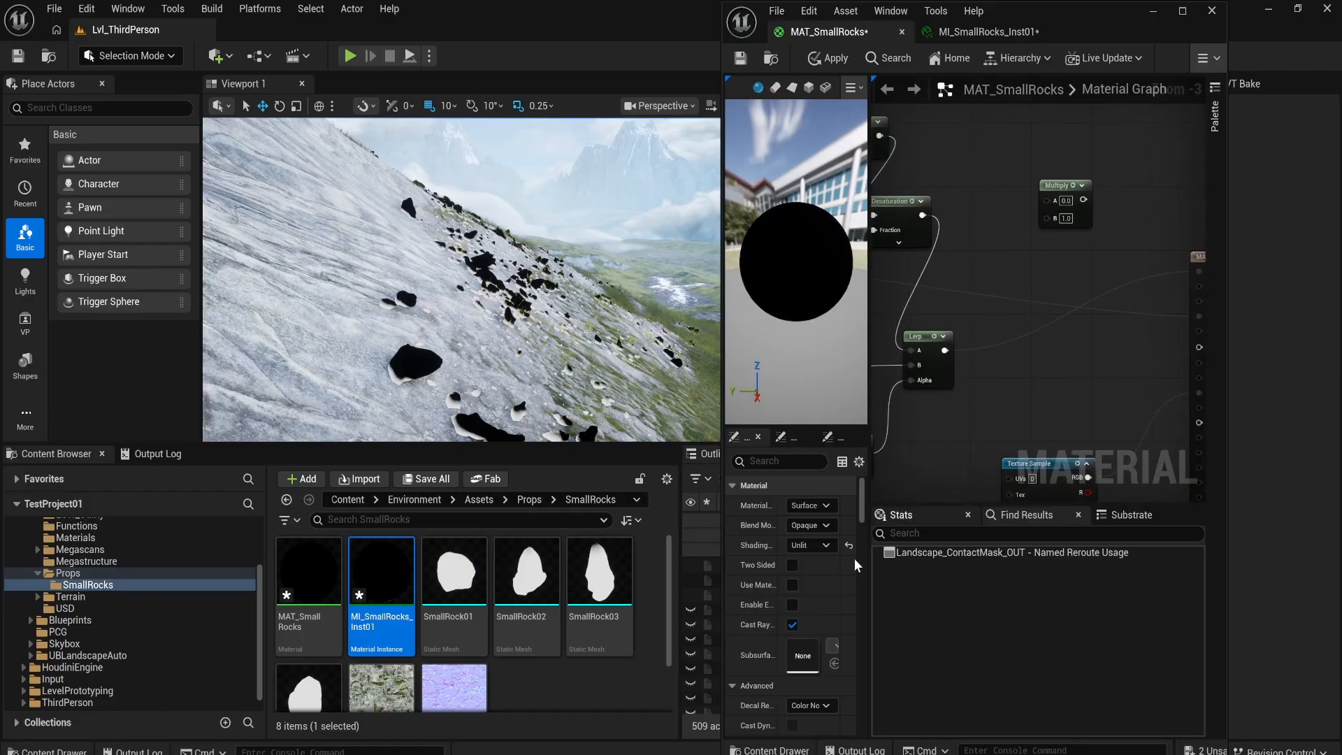
left_click(815, 541)
left_click(829, 569)
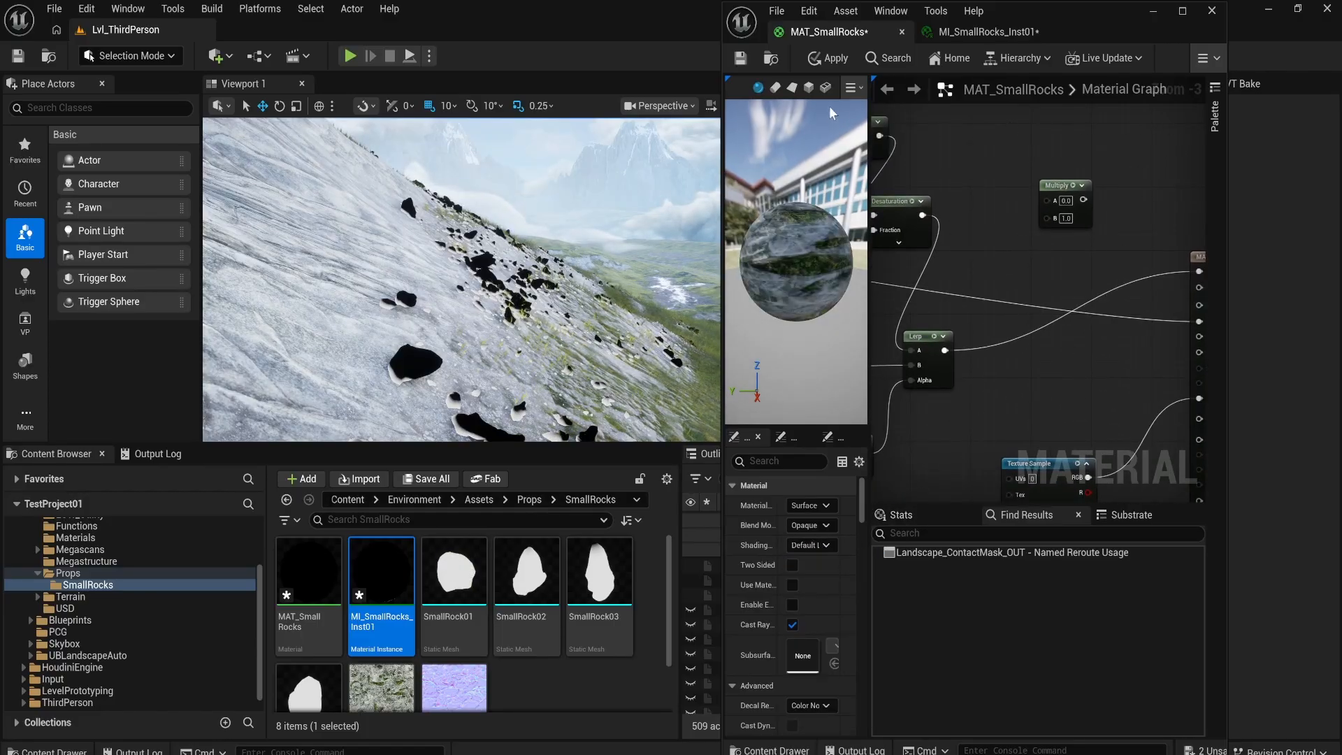
Step: Minimize the material editor and inspect how the textured rocks blend into the slope and surrounding hills
left_click(1153, 11)
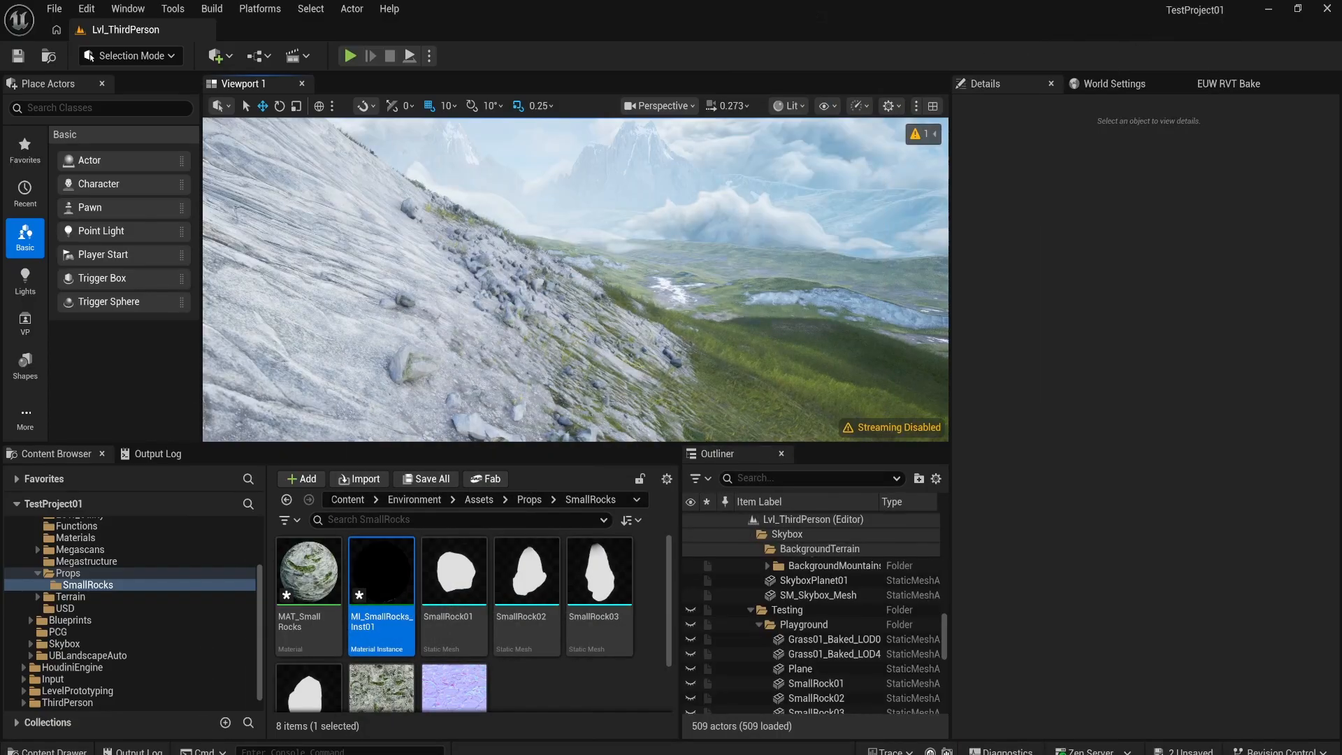
right_click_drag(699, 244, 902, 231)
scroll(576, 280, "up", 3)
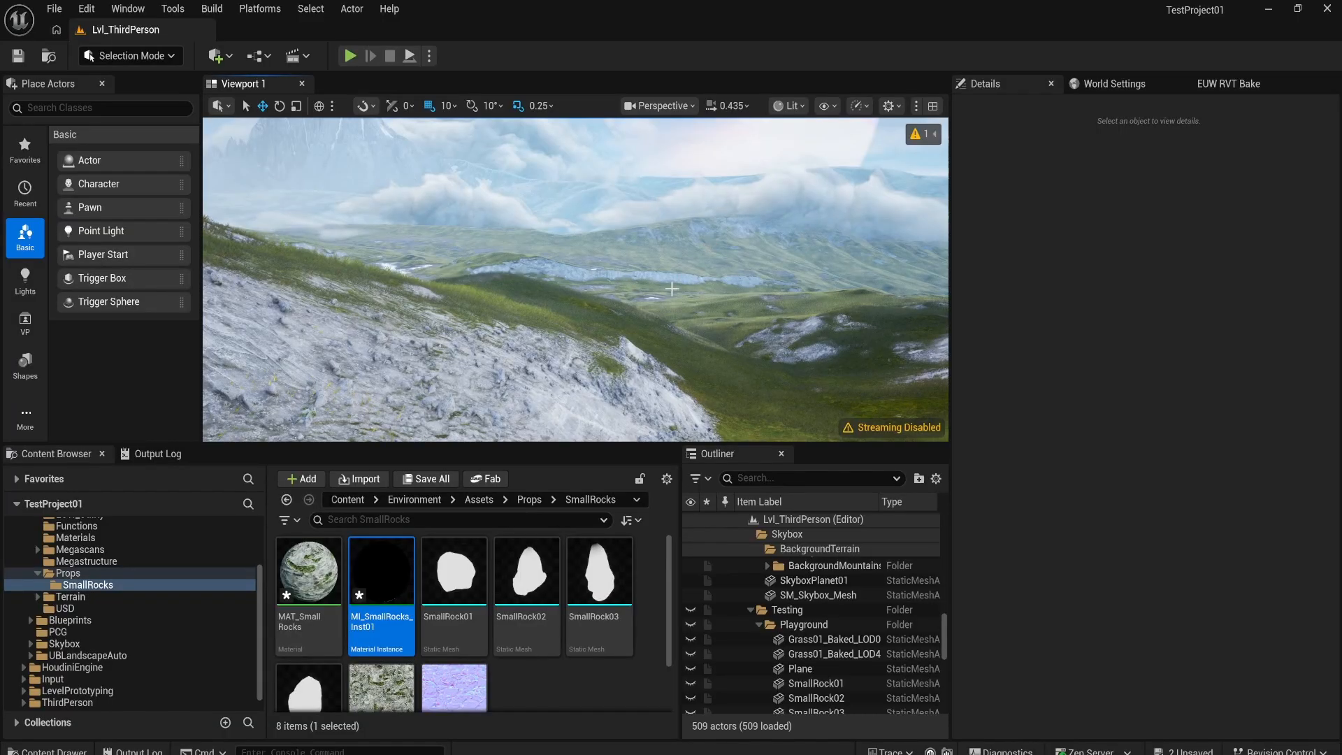
right_click_drag(902, 230, 751, 245)
scroll(803, 231, "up", 5)
scroll(804, 231, "up", 5)
right_click_drag(843, 274, 843, 274)
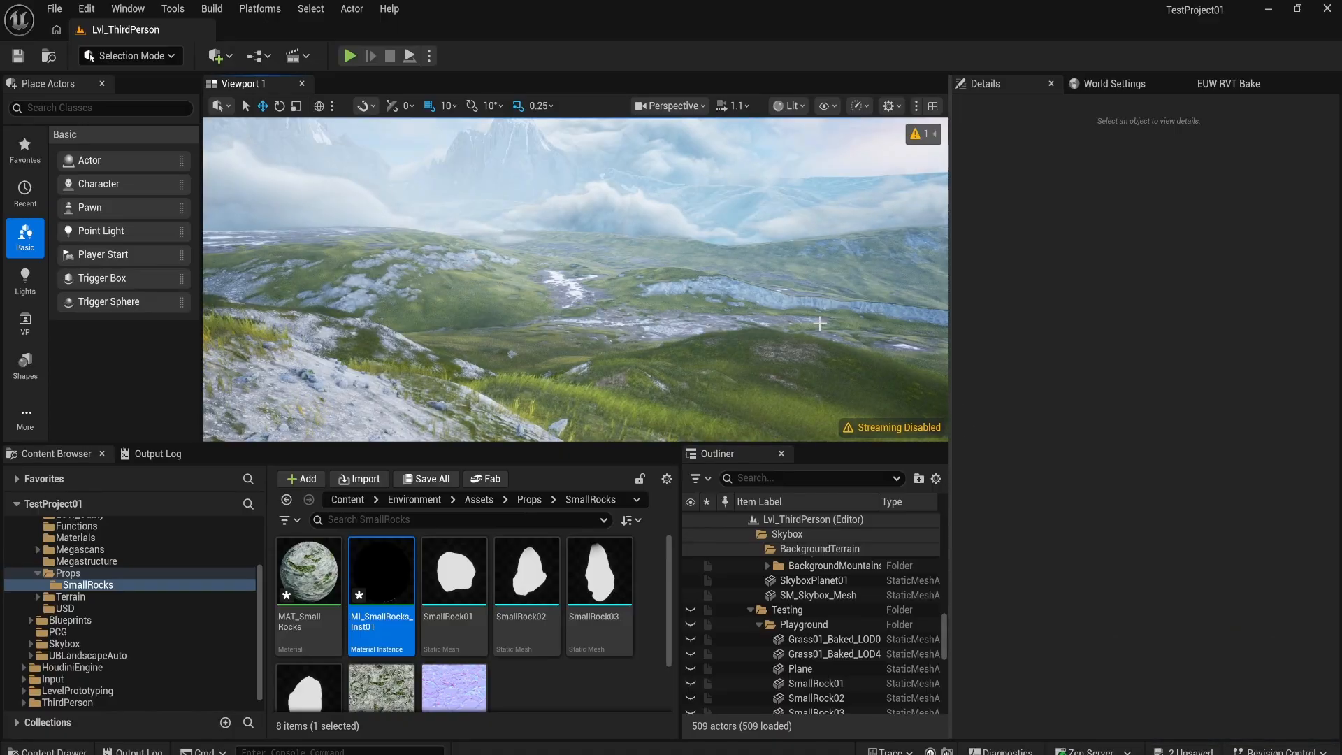
right_click_drag(674, 312, 674, 312)
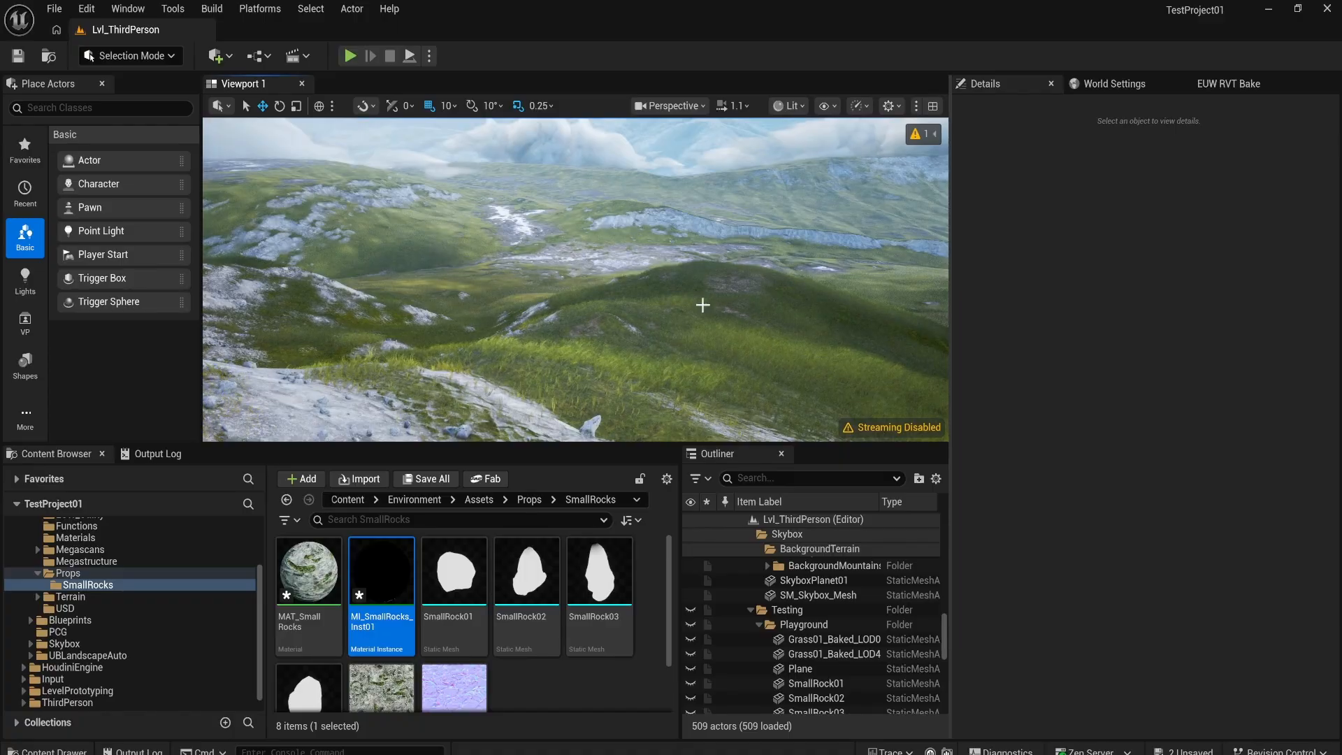
Step: Enlarge the level viewport and look over the grassy hills, rocky patches and distant mountains
left_click_drag(622, 445, 621, 585)
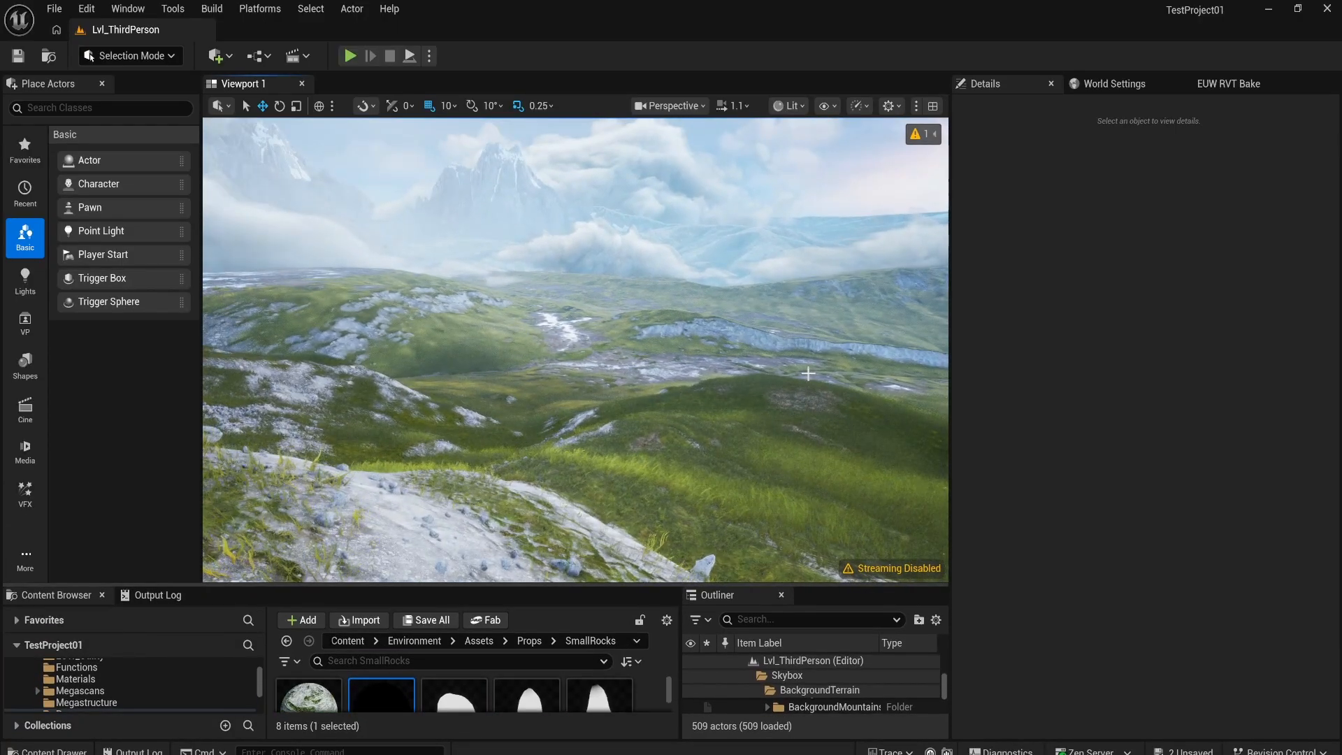
right_click_drag(585, 387, 874, 620)
key("w")
key("w")
right_click_drag(600, 316, 755, 315)
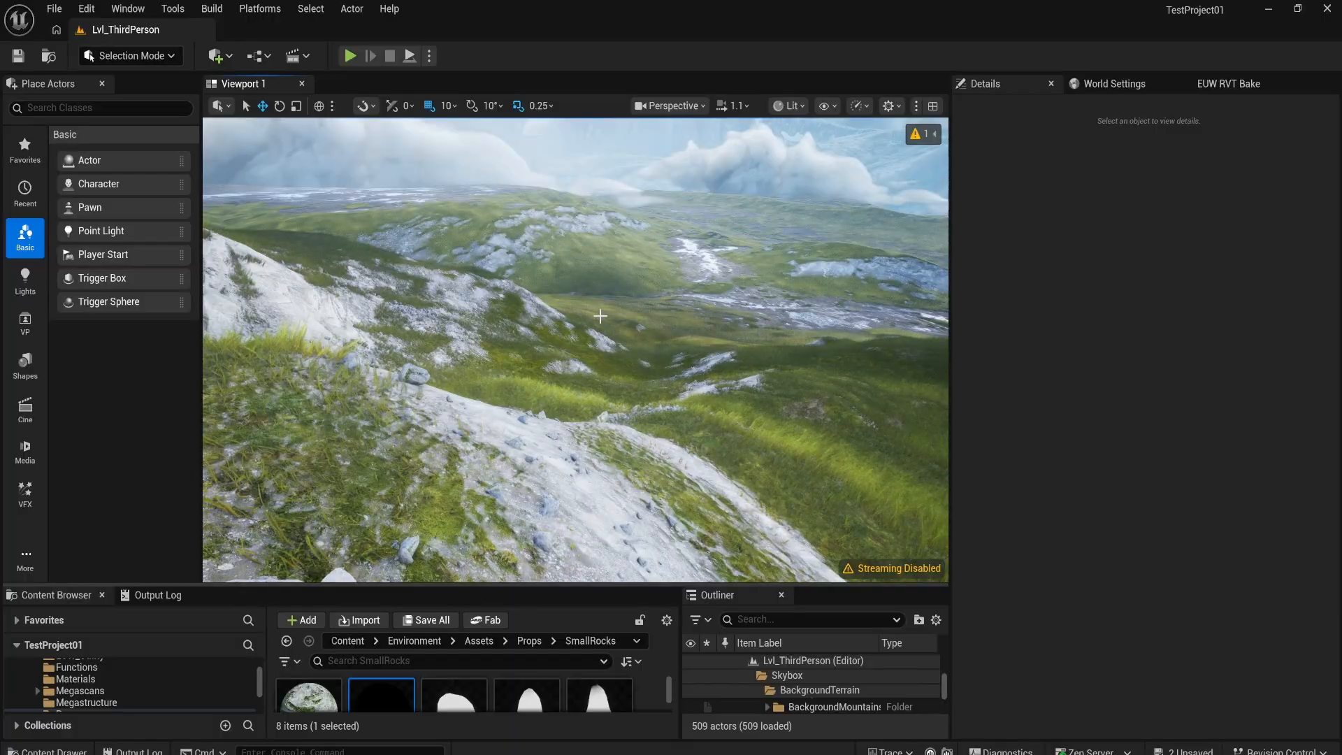
right_click_drag(642, 263, 709, 215)
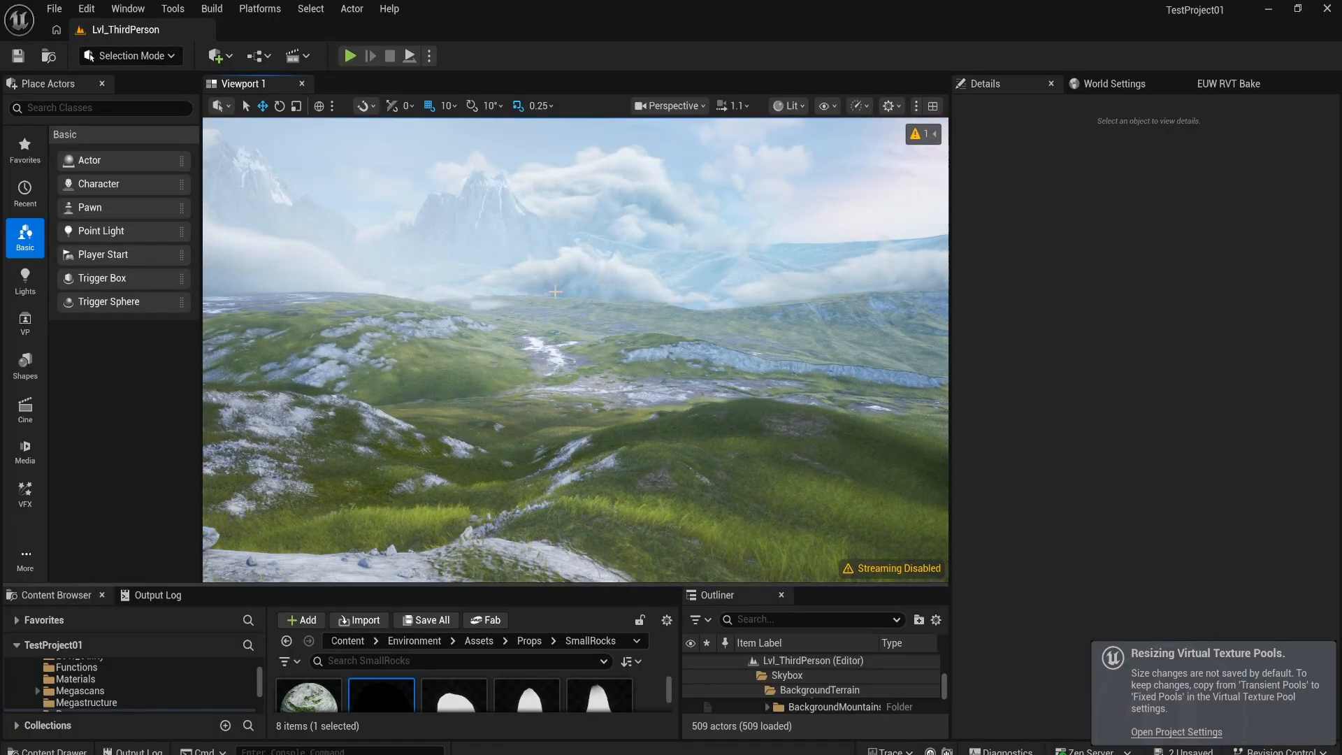
right_click_drag(555, 292, 650, 290)
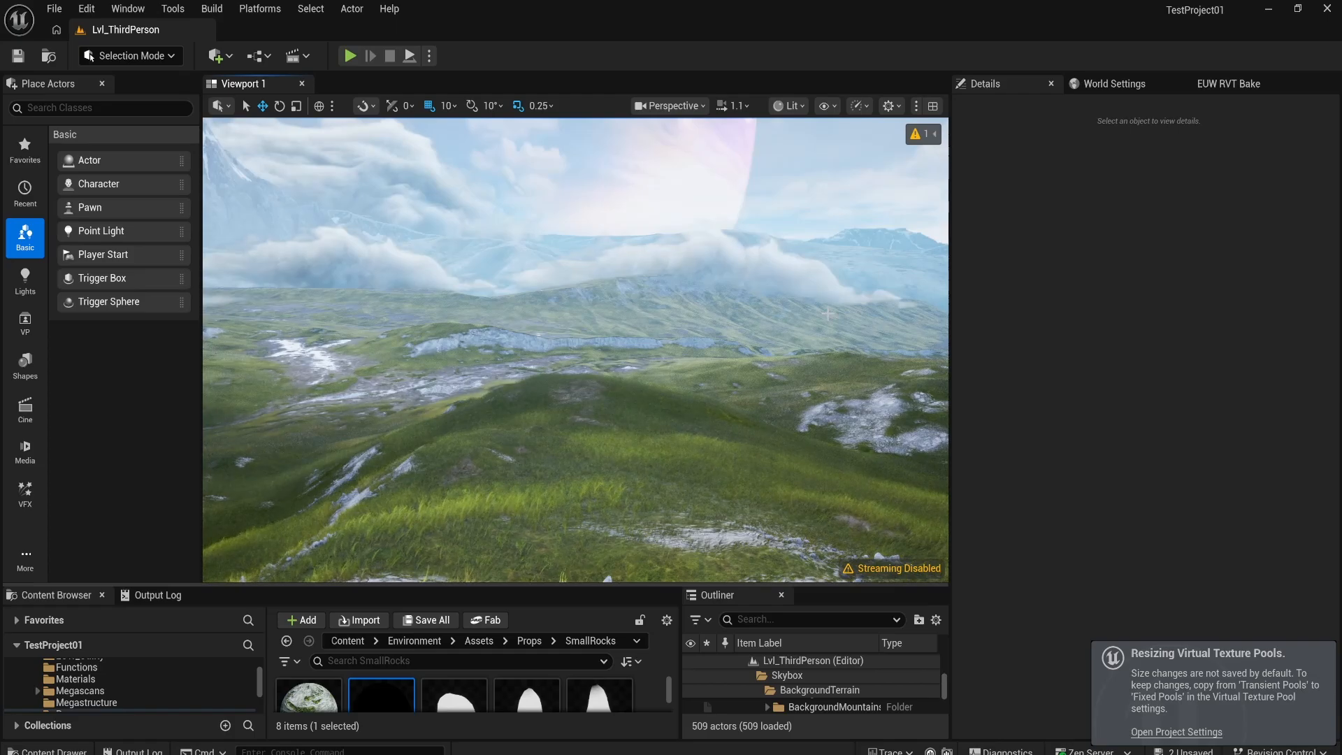
right_click_drag(828, 314, 870, 316)
right_click_drag(701, 404, 705, 404)
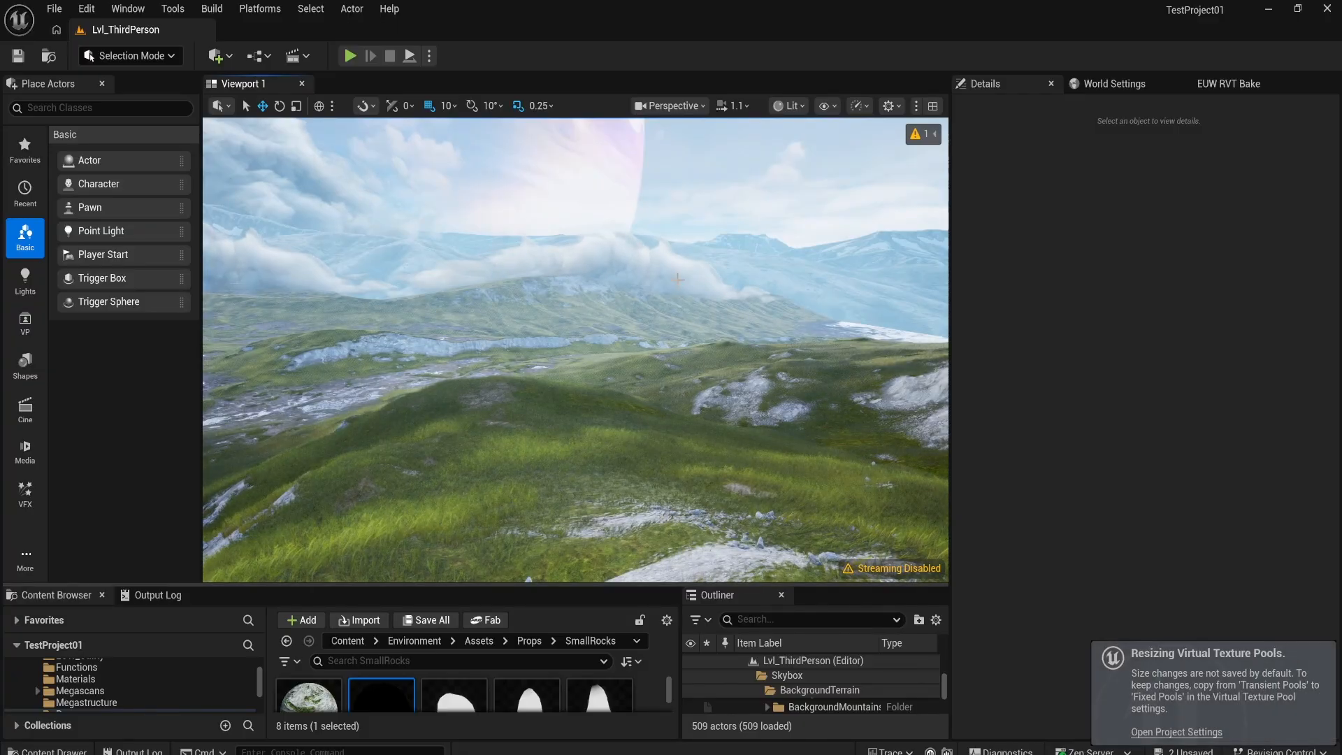
right_click_drag(677, 280, 682, 257)
scroll(682, 257, "up", 1)
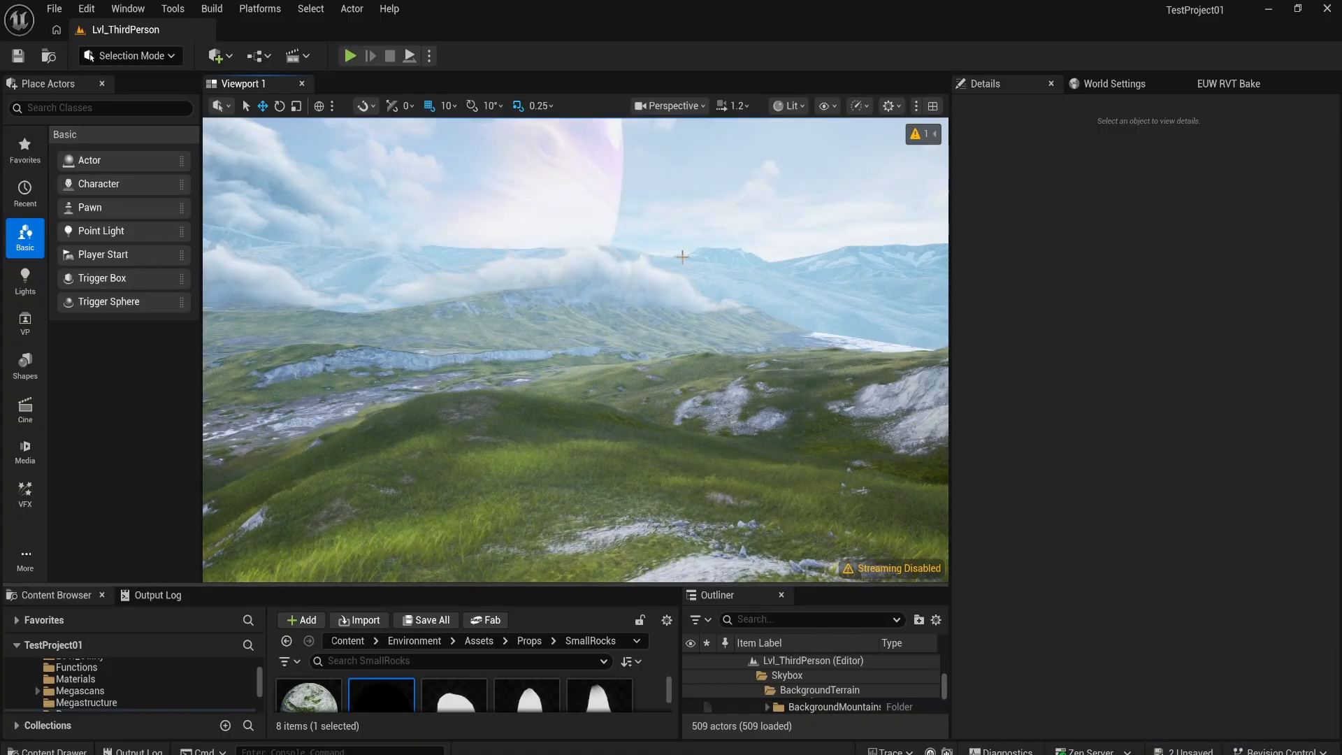
right_click_drag(682, 257, 603, 258)
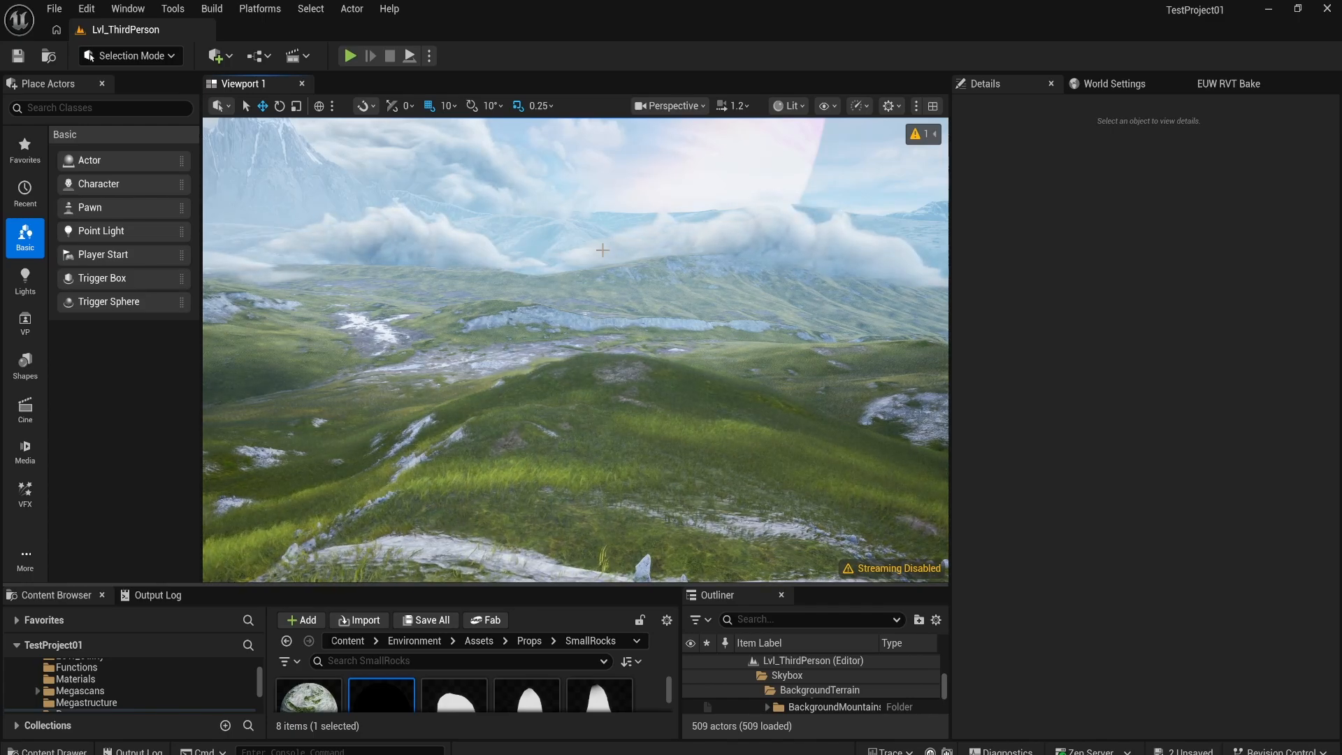
right_click_drag(603, 250, 596, 235)
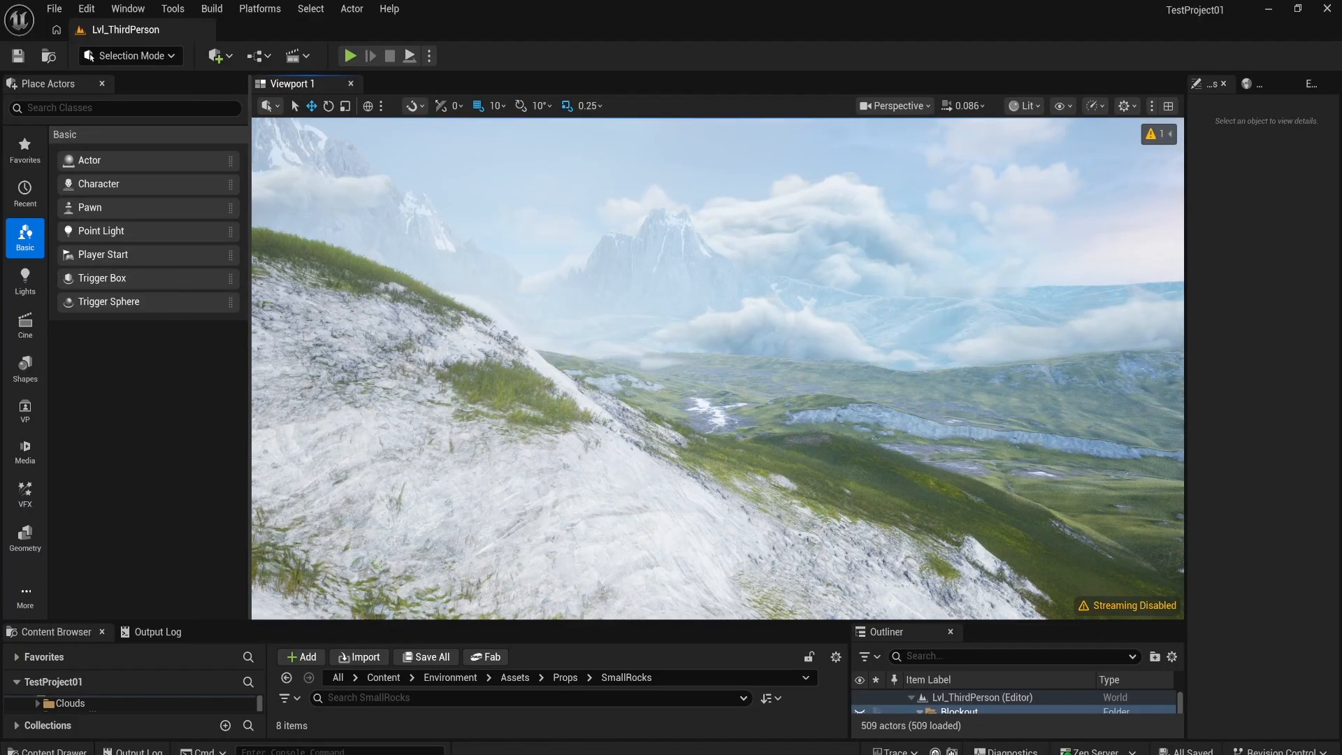
Step: Fly along the white rocky slope to view its scattered small rocks against the valley
right_click_drag(731, 249, 784, 289)
key("a")
scroll(736, 254, "up", 4)
scroll(720, 245, "up", 5)
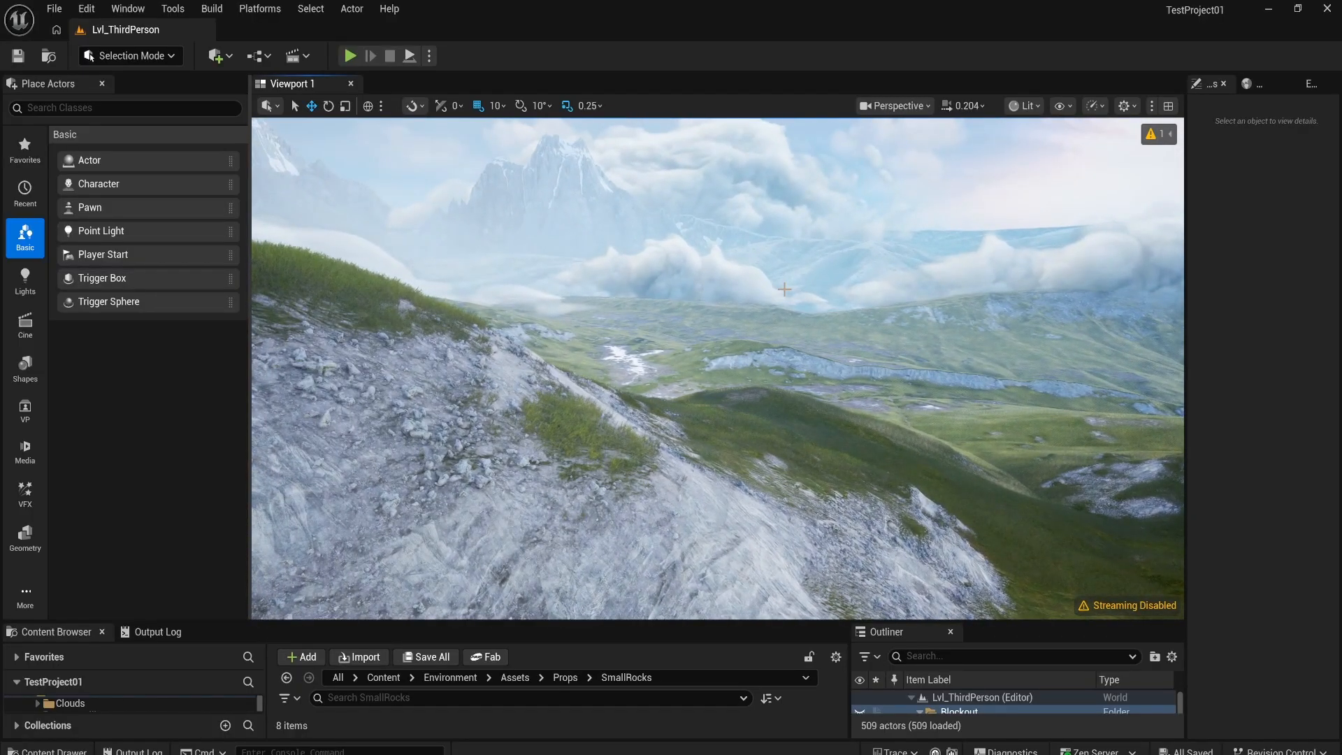